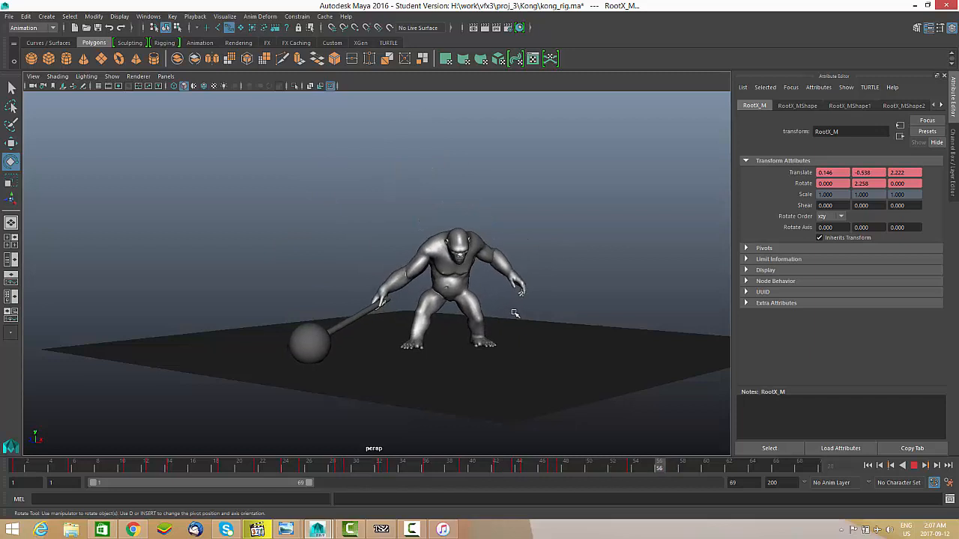
# Examine the playing animation of the gorilla swinging the ball-ended club from several angles.
pyautogui.keyDown('alt'); pyautogui.moveTo(519, 306); pyautogui.dragTo(447, 306); pyautogui.keyUp('alt')
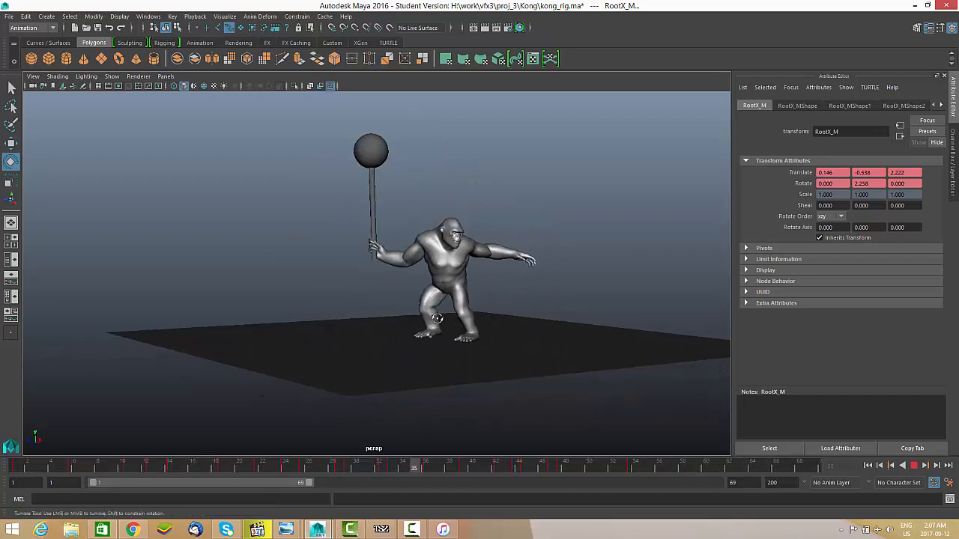
pyautogui.keyDown('alt'); pyautogui.moveTo(435, 319); pyautogui.dragTo(486, 325, button='right'); pyautogui.keyUp('alt')
pyautogui.keyDown('alt'); pyautogui.moveTo(496, 324); pyautogui.dragTo(508, 322); pyautogui.keyUp('alt')
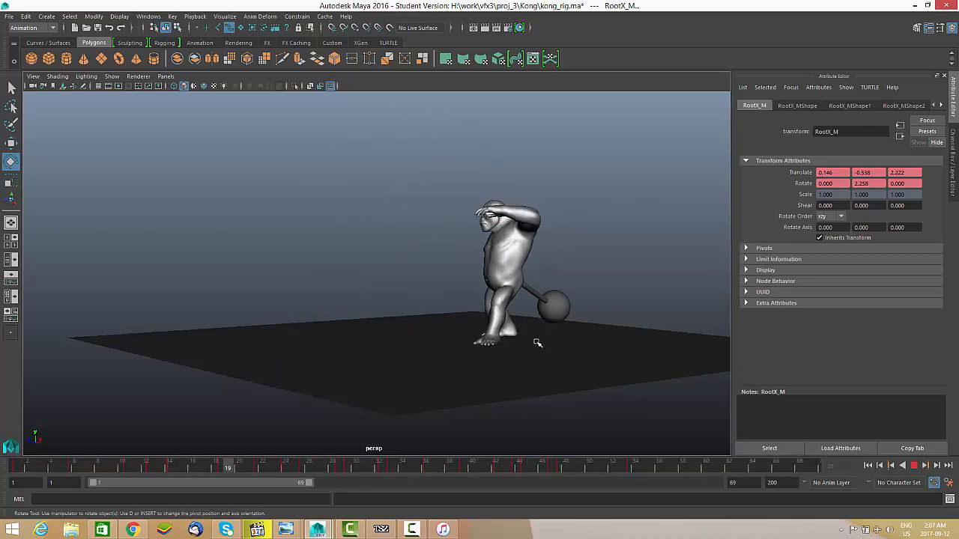
pyautogui.keyDown('alt'); pyautogui.moveTo(537, 343); pyautogui.dragTo(424, 314); pyautogui.keyUp('alt')
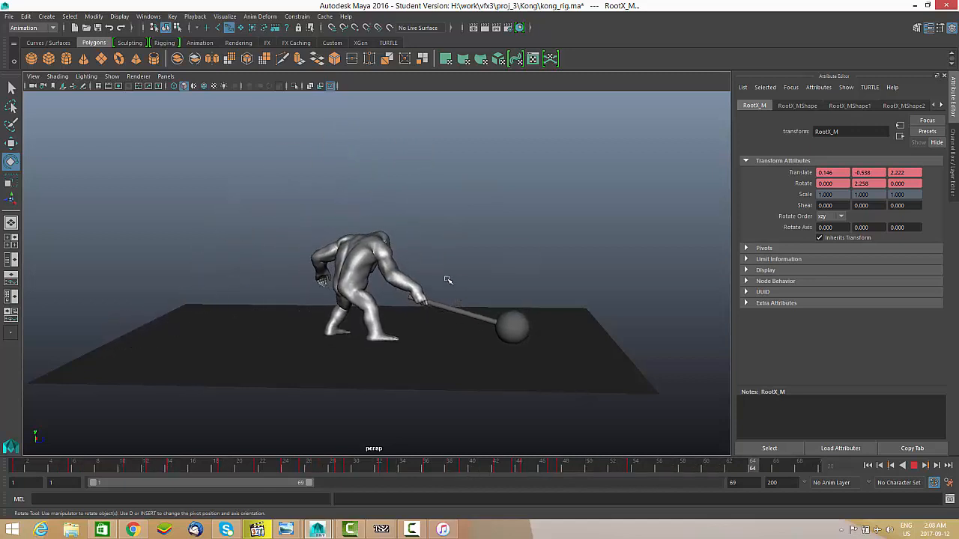
pyautogui.keyDown('alt'); pyautogui.moveTo(408, 274); pyautogui.dragTo(428, 277, button='middle'); pyautogui.keyUp('alt')
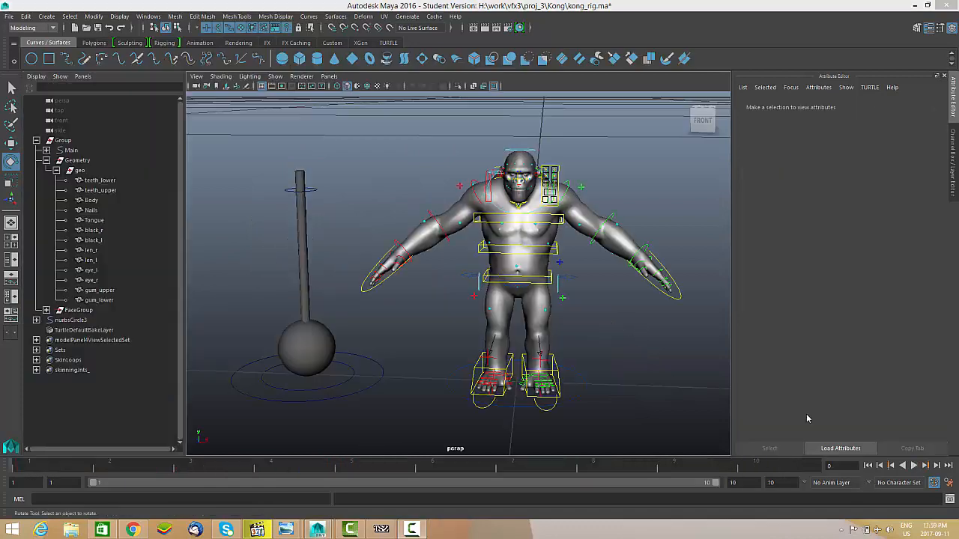
# Examine the unposed gorilla rig and the club standing beside it, focusing on the club's control curves.
pyautogui.keyDown('alt'); pyautogui.moveTo(432, 285); pyautogui.dragTo(453, 287, button='middle'); pyautogui.keyUp('alt')
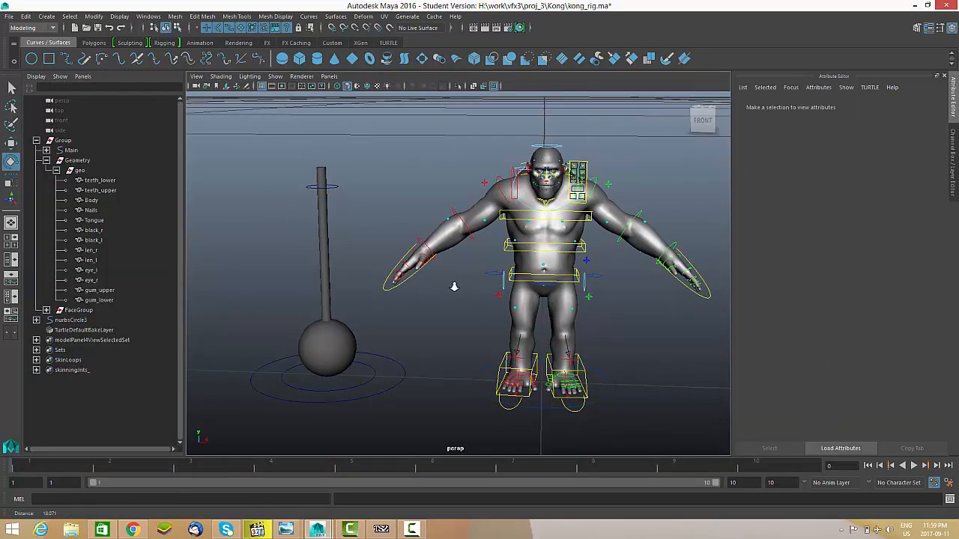
pyautogui.scroll(2, 461, 285)
pyautogui.scroll(-2, 545, 293)
pyautogui.keyDown('alt'); pyautogui.moveTo(529, 296); pyautogui.dragTo(513, 296, button='middle'); pyautogui.keyUp('alt')
pyautogui.moveTo(512, 296)
pyautogui.keyDown('alt'); pyautogui.mouseDown()
pyautogui.moveTo(469, 302)
pyautogui.moveTo(524, 291)
pyautogui.mouseUp(); pyautogui.keyUp('alt')
pyautogui.scroll(1, 523, 291)
pyautogui.keyDown('alt'); pyautogui.moveTo(351, 357); pyautogui.dragTo(432, 327, button='middle'); pyautogui.keyUp('alt')
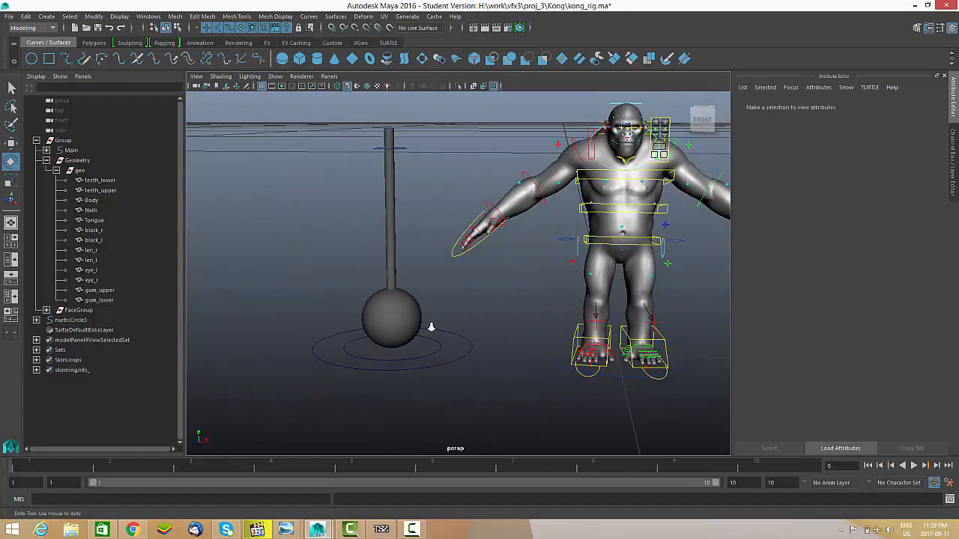
pyautogui.scroll(2, 435, 329)
# Select the club's circle controls, inspect the club rig from several angles, and clear the selection.
pyautogui.click(449, 343)
pyautogui.keyDown('alt'); pyautogui.moveTo(450, 344); pyautogui.dragTo(429, 280); pyautogui.keyUp('alt')
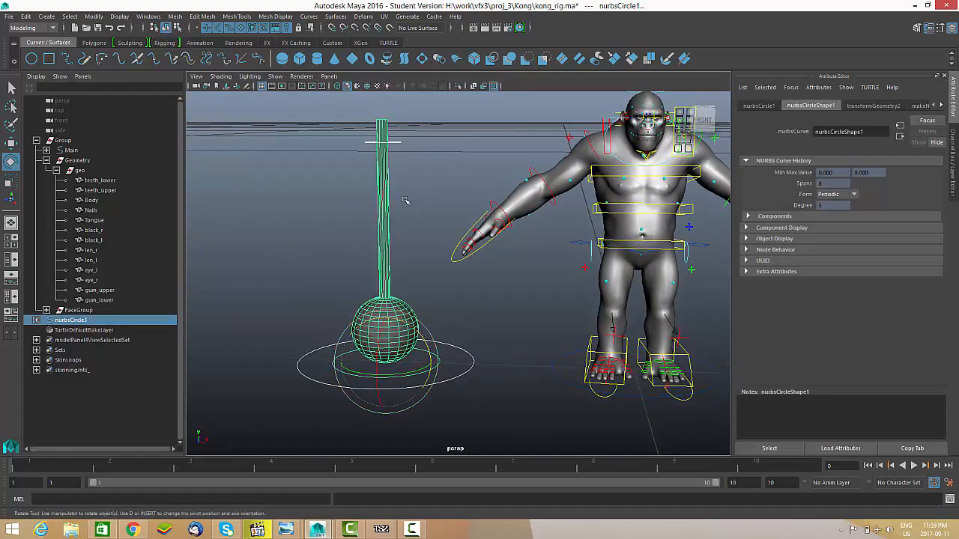
pyautogui.keyDown('alt'); pyautogui.moveTo(437, 217); pyautogui.dragTo(447, 240, button='middle'); pyautogui.keyUp('alt')
pyautogui.scroll(-2, 522, 323)
pyautogui.keyDown('alt'); pyautogui.moveTo(454, 300); pyautogui.dragTo(500, 305); pyautogui.keyUp('alt')
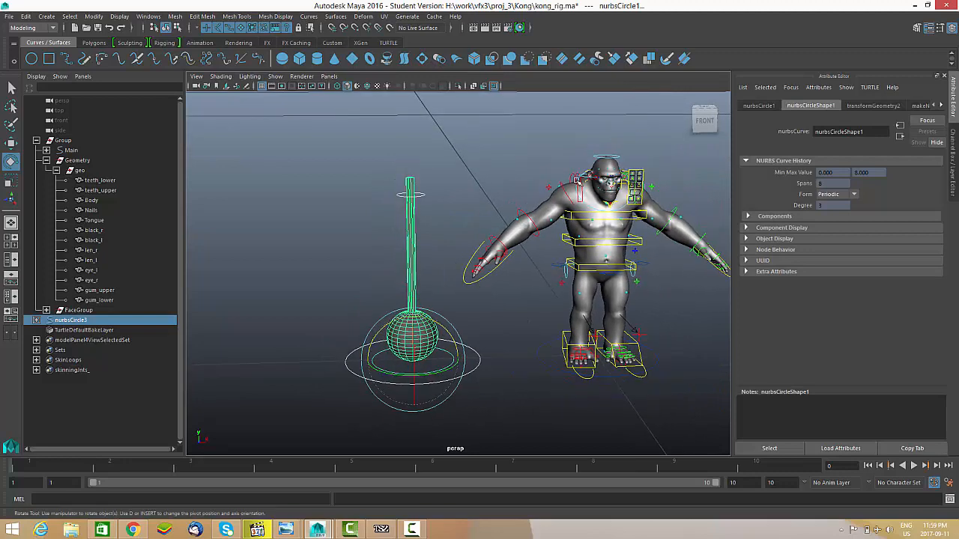
pyautogui.keyDown('alt'); pyautogui.moveTo(487, 245); pyautogui.dragTo(412, 235); pyautogui.keyUp('alt')
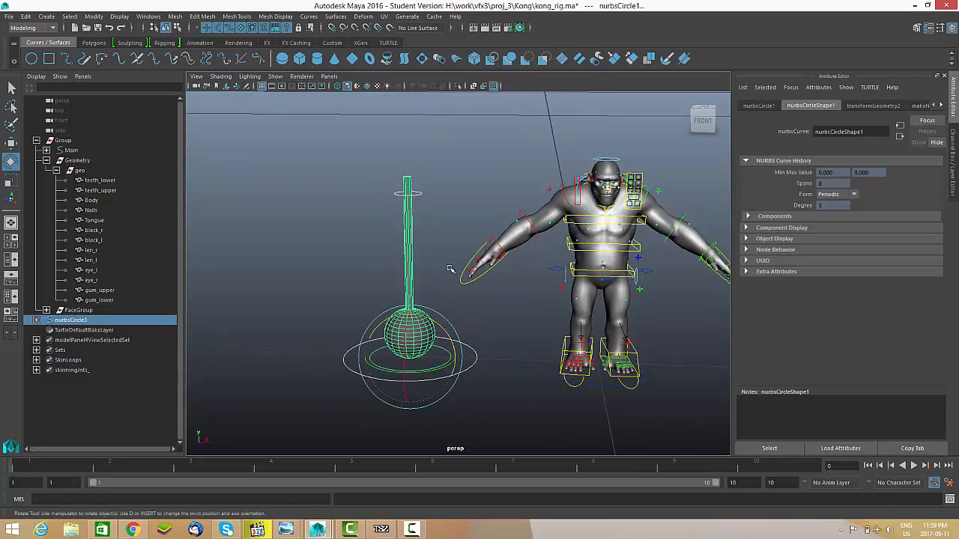
pyautogui.keyDown('alt'); pyautogui.moveTo(450, 269); pyautogui.dragTo(434, 231); pyautogui.keyUp('alt')
pyautogui.click(436, 240)
pyautogui.keyDown('alt'); pyautogui.moveTo(440, 275); pyautogui.dragTo(443, 295); pyautogui.keyUp('alt')
pyautogui.keyDown('alt'); pyautogui.moveTo(443, 295); pyautogui.dragTo(490, 328, button='right'); pyautogui.keyUp('alt')
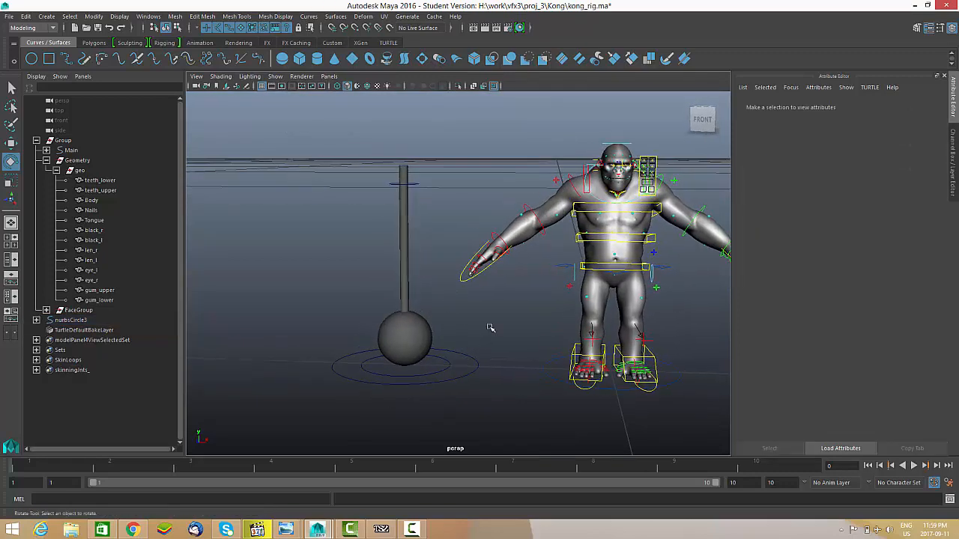
pyautogui.keyDown('alt'); pyautogui.moveTo(458, 301); pyautogui.dragTo(465, 309); pyautogui.keyUp('alt')
# Try rotating the club with the circle control near the end of its handle, and undo the rotation.
pyautogui.moveTo(491, 343); pyautogui.dragTo(472, 380)
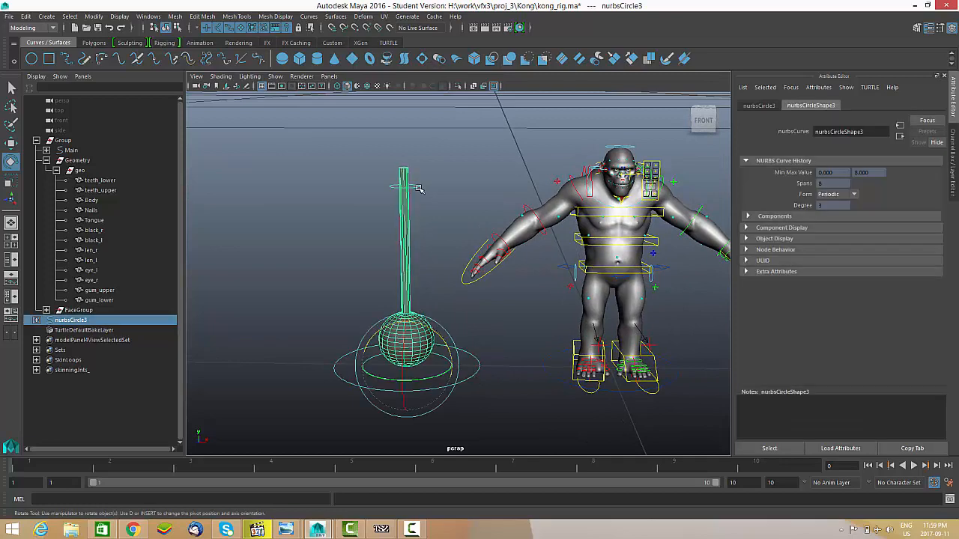
pyautogui.click(412, 188)
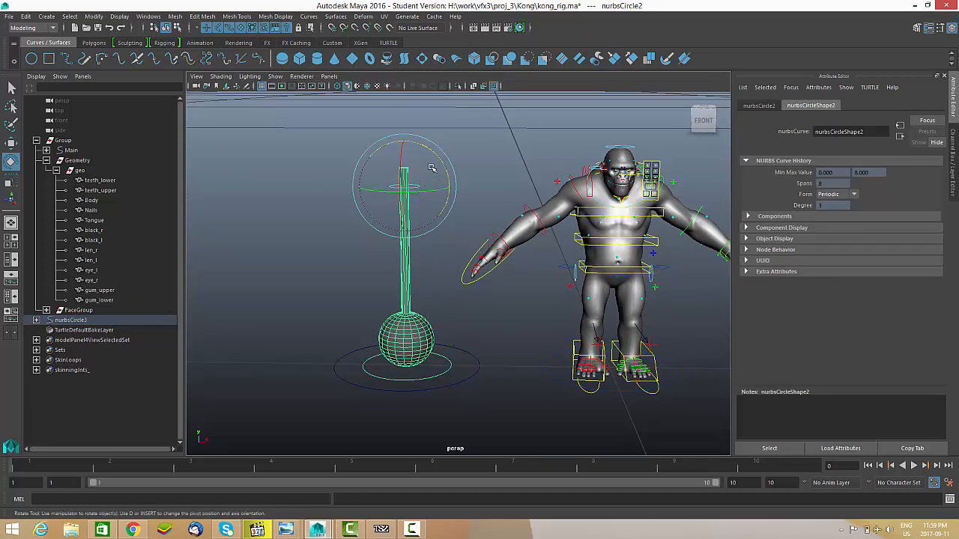
pyautogui.moveTo(431, 155); pyautogui.dragTo(396, 200)
pyautogui.hotkey('ctrl', 'z')
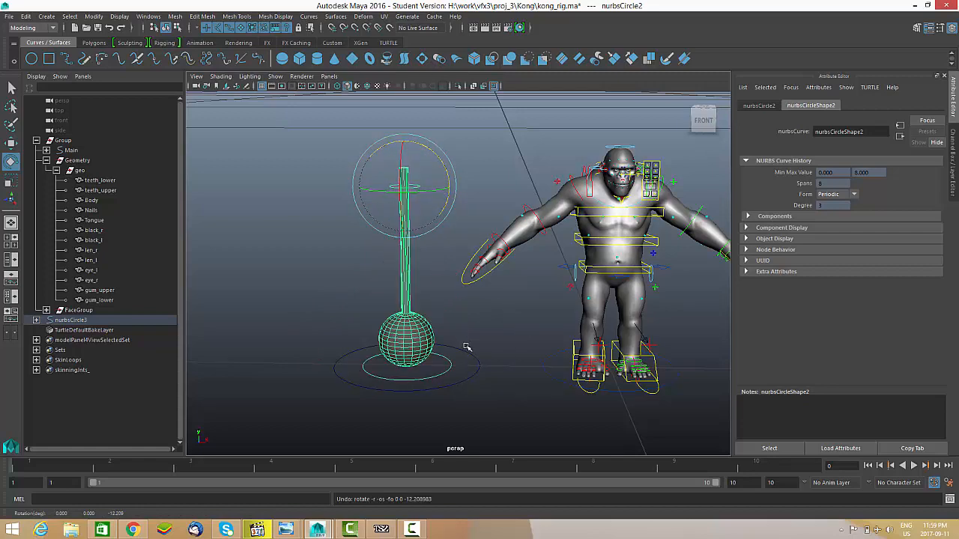
# Try rotating the club with the inner circle control below its ball, and undo the rotation.
pyautogui.click(452, 364)
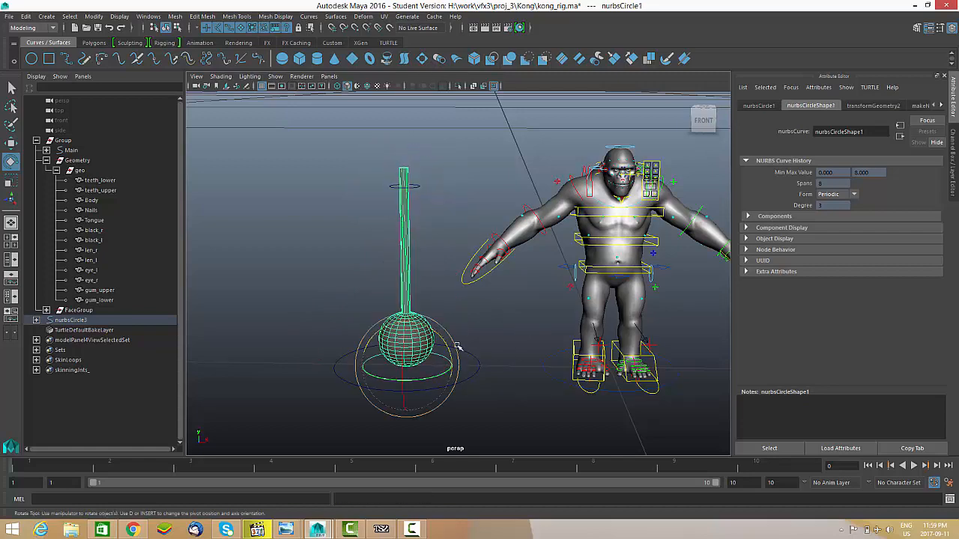
pyautogui.keyDown('alt'); pyautogui.moveTo(458, 346); pyautogui.dragTo(408, 314); pyautogui.keyUp('alt')
pyautogui.hotkey('ctrl', 'z')
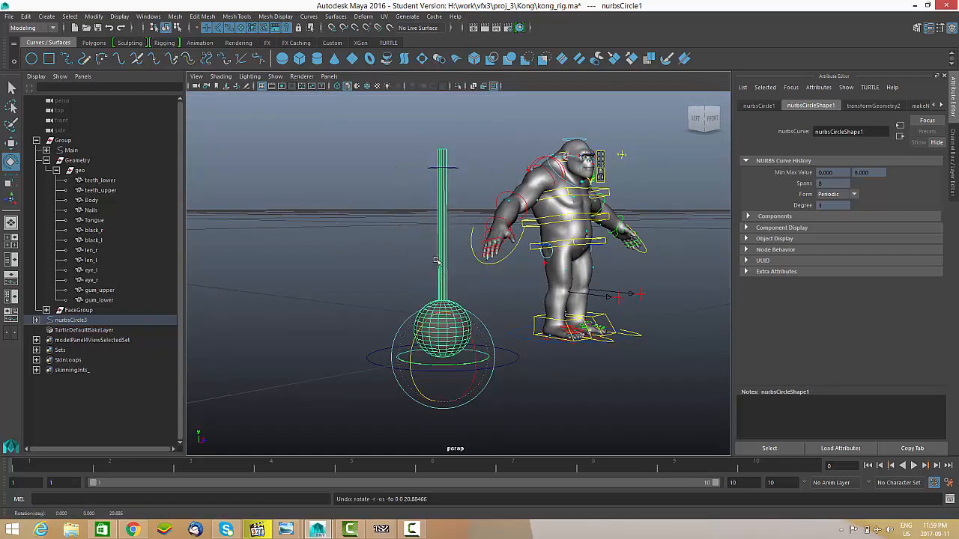
# Select the circle control near the end of the club's handle.
pyautogui.keyDown('alt'); pyautogui.moveTo(437, 261); pyautogui.dragTo(581, 310); pyautogui.keyUp('alt')
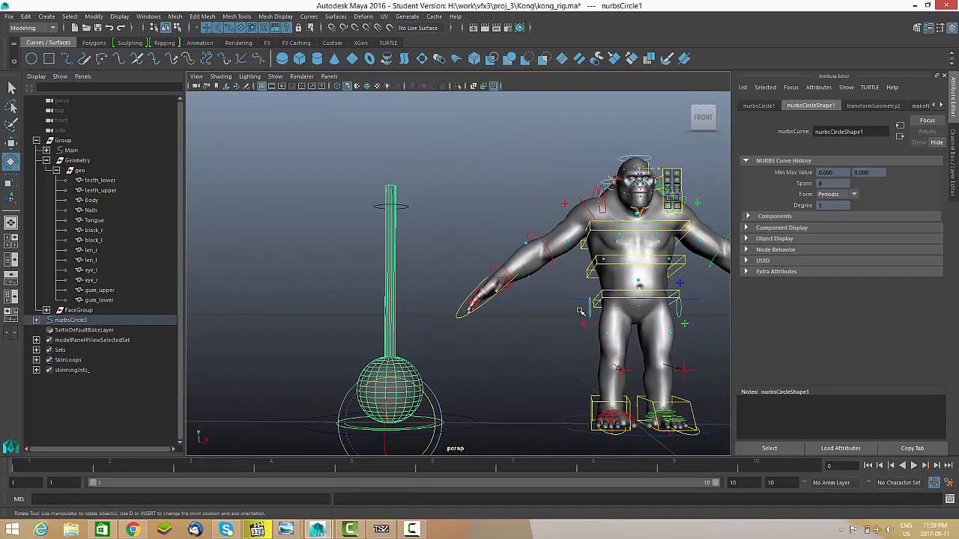
pyautogui.keyDown('alt'); pyautogui.moveTo(580, 311); pyautogui.dragTo(440, 212, button='right'); pyautogui.keyUp('alt')
pyautogui.click(417, 222)
# Examine the gorilla's body, arm, hip and foot controls from the front, sides and above.
pyautogui.keyDown('alt'); pyautogui.moveTo(454, 246); pyautogui.dragTo(511, 313); pyautogui.keyUp('alt')
pyautogui.keyDown('alt'); pyautogui.moveTo(511, 313); pyautogui.dragTo(442, 316, button='right'); pyautogui.keyUp('alt')
pyautogui.keyDown('alt'); pyautogui.moveTo(443, 317); pyautogui.dragTo(509, 316); pyautogui.keyUp('alt')
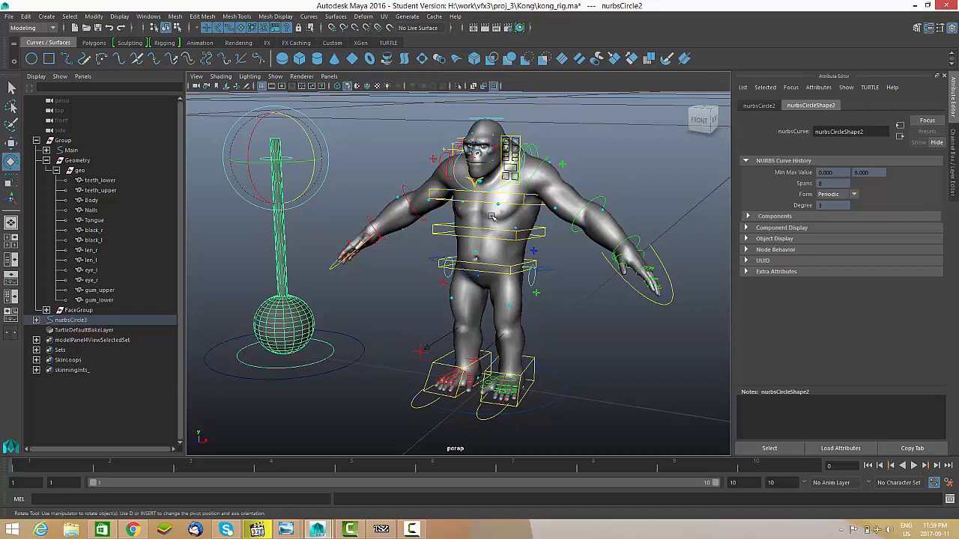
pyautogui.keyDown('alt'); pyautogui.moveTo(531, 258); pyautogui.dragTo(473, 277); pyautogui.keyUp('alt')
pyautogui.keyDown('alt'); pyautogui.moveTo(473, 277); pyautogui.dragTo(545, 258, button='right'); pyautogui.keyUp('alt')
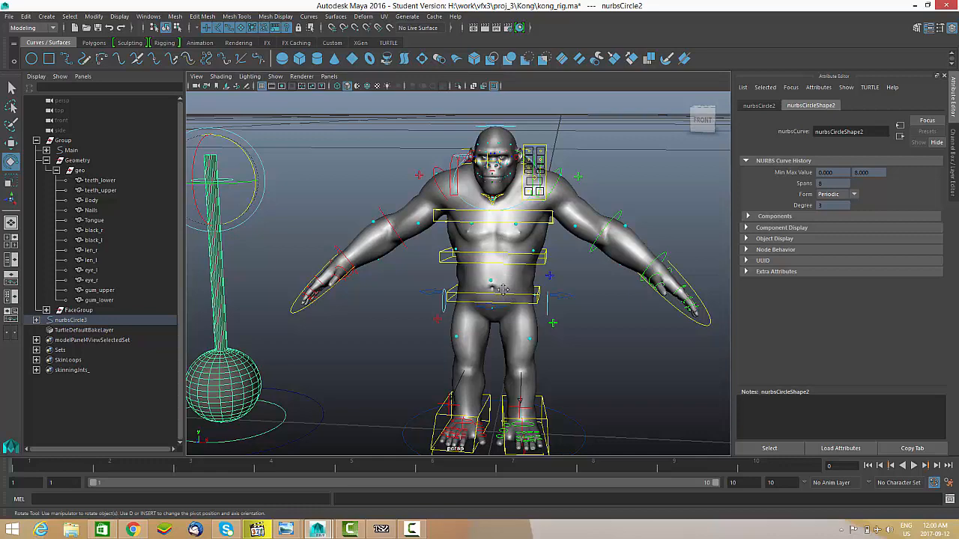
pyautogui.keyDown('alt'); pyautogui.moveTo(504, 289); pyautogui.dragTo(521, 267); pyautogui.keyUp('alt')
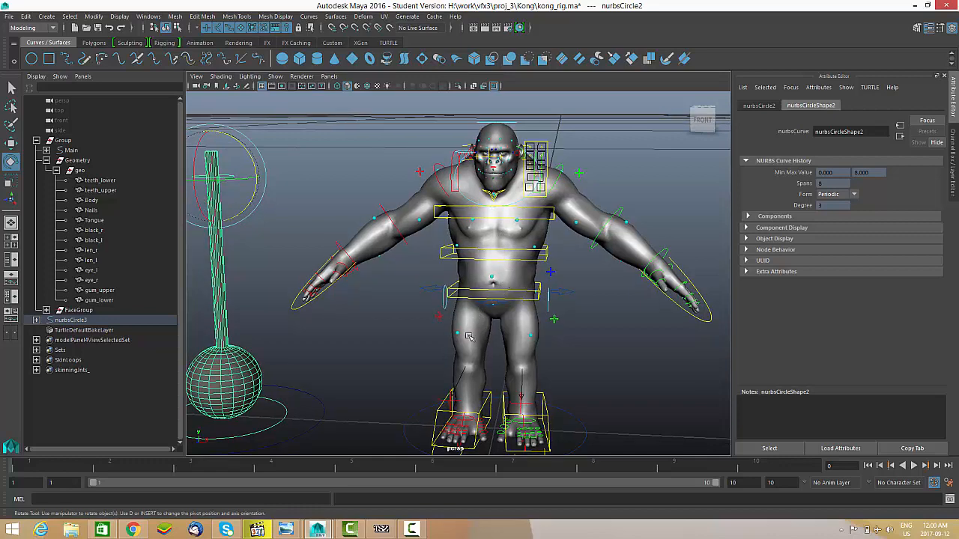
pyautogui.keyDown('alt'); pyautogui.moveTo(507, 250); pyautogui.dragTo(529, 263); pyautogui.keyUp('alt')
pyautogui.keyDown('alt'); pyautogui.moveTo(529, 264); pyautogui.dragTo(434, 268, button='right'); pyautogui.keyUp('alt')
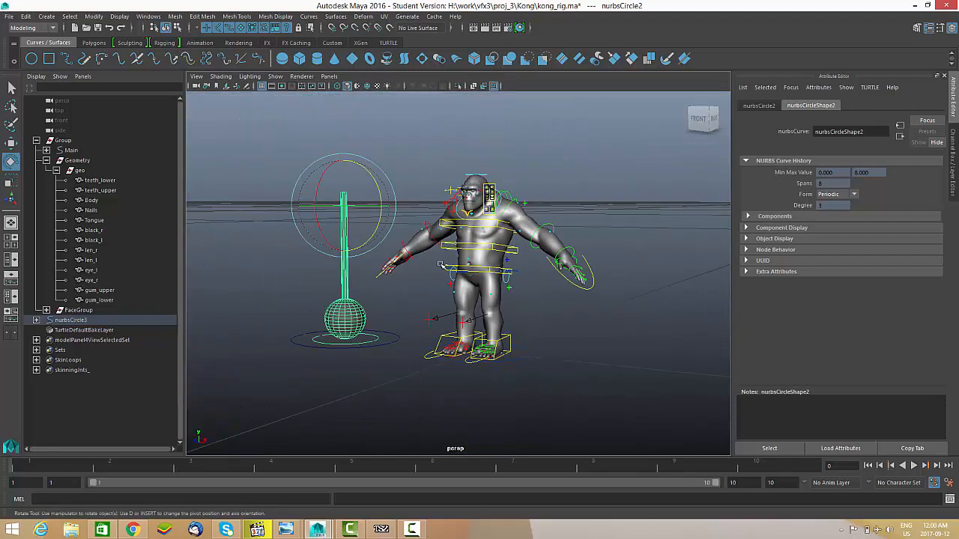
pyautogui.keyDown('alt'); pyautogui.moveTo(434, 267); pyautogui.dragTo(471, 291); pyautogui.keyUp('alt')
pyautogui.keyDown('alt'); pyautogui.moveTo(471, 290); pyautogui.dragTo(463, 268, button='middle'); pyautogui.keyUp('alt')
pyautogui.keyDown('alt'); pyautogui.moveTo(463, 268); pyautogui.dragTo(475, 272, button='right'); pyautogui.keyUp('alt')
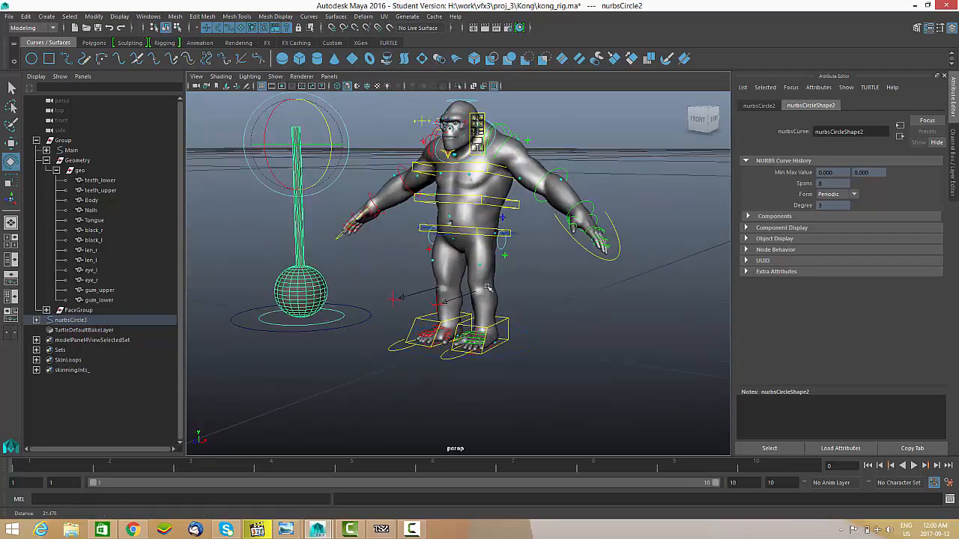
pyautogui.keyDown('alt'); pyautogui.moveTo(475, 273); pyautogui.dragTo(486, 299); pyautogui.keyUp('alt')
pyautogui.keyDown('alt'); pyautogui.moveTo(485, 300); pyautogui.dragTo(515, 313, button='right'); pyautogui.keyUp('alt')
pyautogui.keyDown('alt'); pyautogui.moveTo(514, 313); pyautogui.dragTo(438, 222); pyautogui.keyUp('alt')
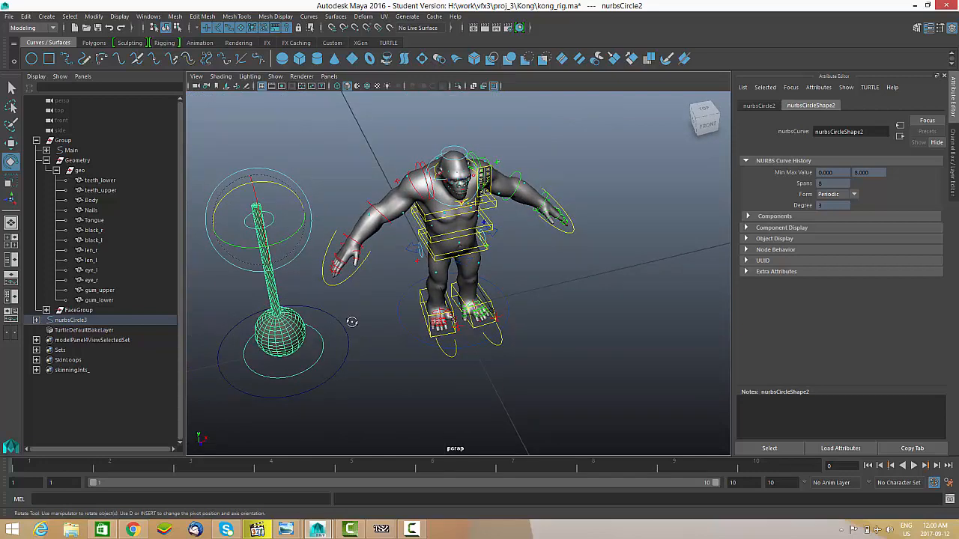
pyautogui.keyDown('alt'); pyautogui.moveTo(352, 322); pyautogui.dragTo(448, 397); pyautogui.keyUp('alt')
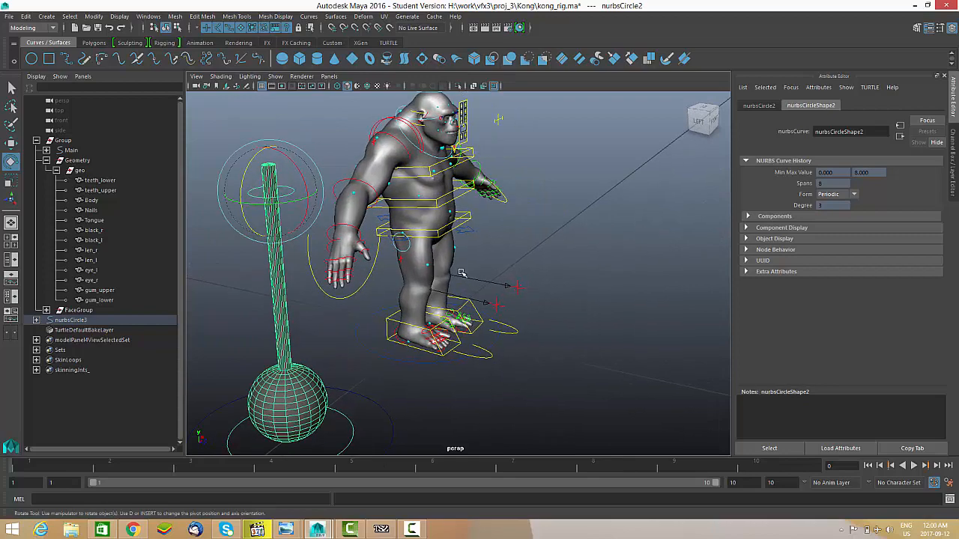
pyautogui.keyDown('alt'); pyautogui.moveTo(533, 298); pyautogui.dragTo(389, 298); pyautogui.keyUp('alt')
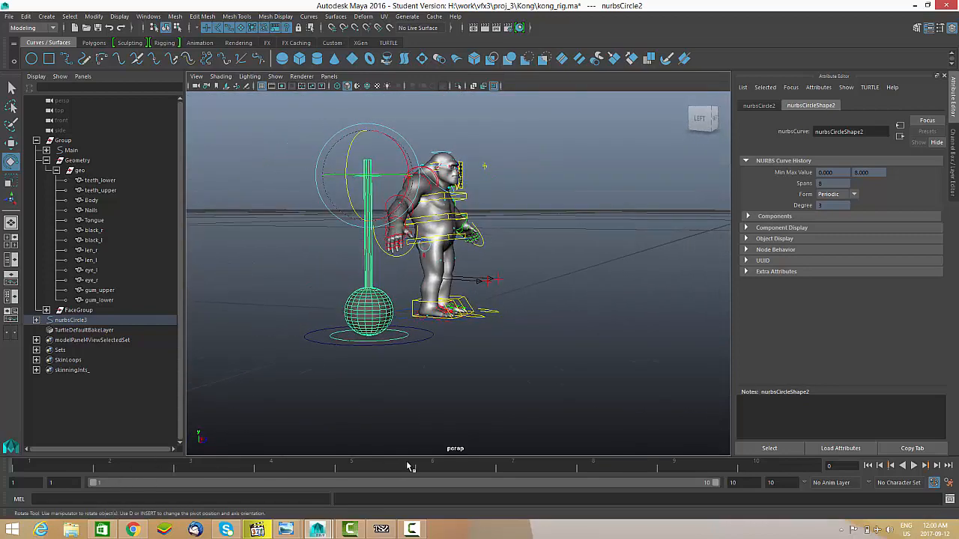
pyautogui.keyDown('alt'); pyautogui.moveTo(477, 291); pyautogui.dragTo(487, 273); pyautogui.keyUp('alt')
pyautogui.keyDown('alt'); pyautogui.moveTo(487, 272); pyautogui.dragTo(613, 448, button='right'); pyautogui.keyUp('alt')
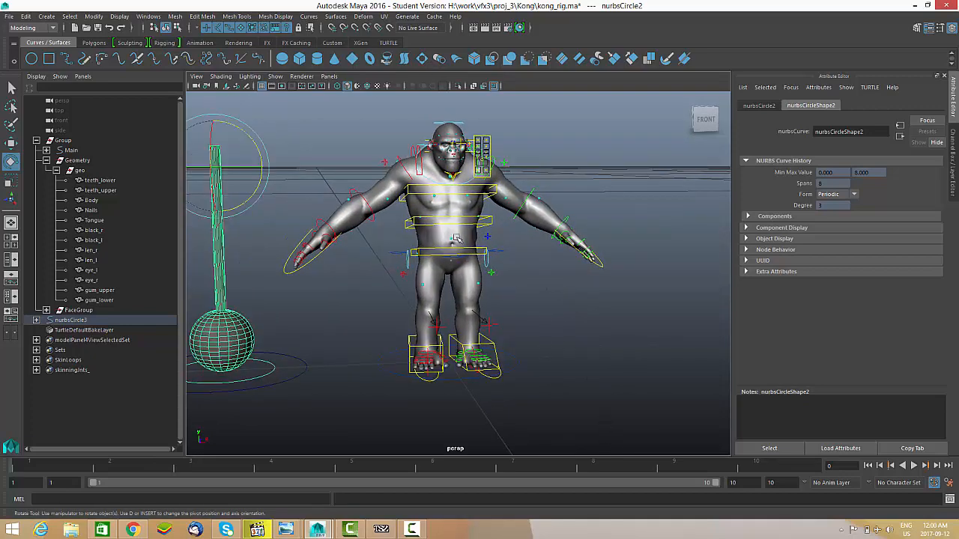
pyautogui.keyDown('alt'); pyautogui.moveTo(452, 216); pyautogui.dragTo(430, 273); pyautogui.keyUp('alt')
pyautogui.keyDown('alt'); pyautogui.moveTo(430, 273); pyautogui.dragTo(475, 275, button='right'); pyautogui.keyUp('alt')
pyautogui.moveTo(475, 275)
pyautogui.keyDown('alt'); pyautogui.mouseDown()
pyautogui.moveTo(521, 266)
pyautogui.moveTo(501, 273)
pyautogui.moveTo(515, 275)
pyautogui.moveTo(488, 270)
pyautogui.mouseUp(); pyautogui.keyUp('alt')
# Select the gorilla's hip root control RootX_M and move it down slightly to lower the body and bend the knees.
pyautogui.click(511, 244)
pyautogui.press('w')
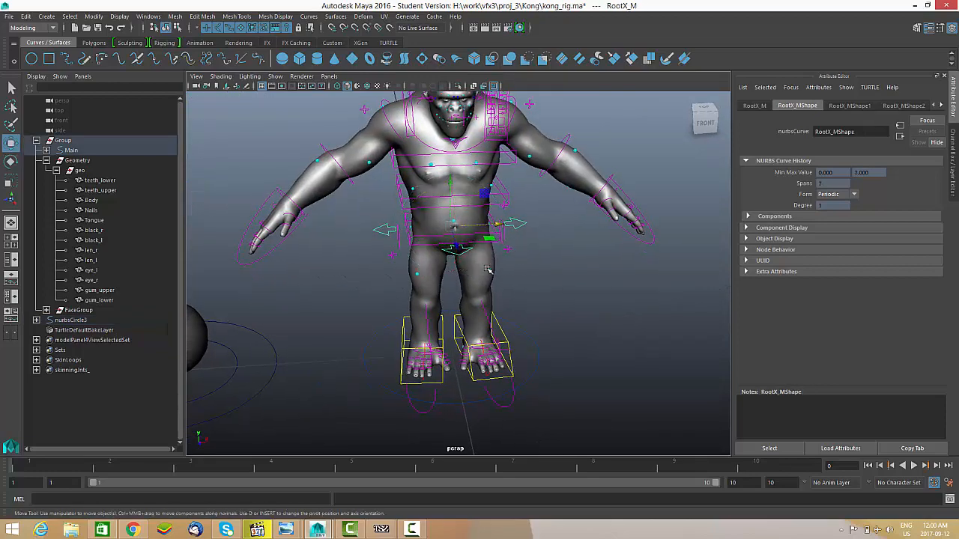
pyautogui.press('e')
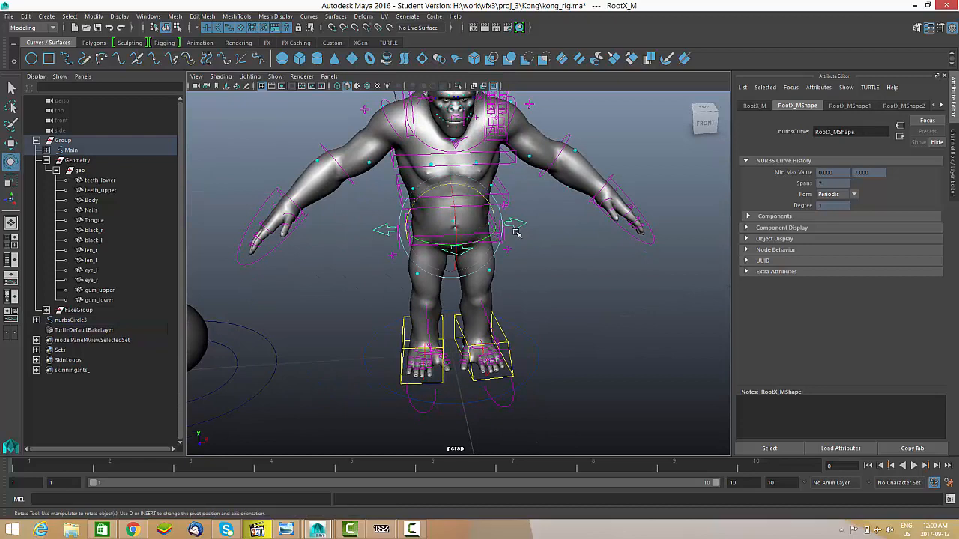
pyautogui.keyDown('alt'); pyautogui.moveTo(516, 233); pyautogui.dragTo(233, 297, button='right'); pyautogui.keyUp('alt')
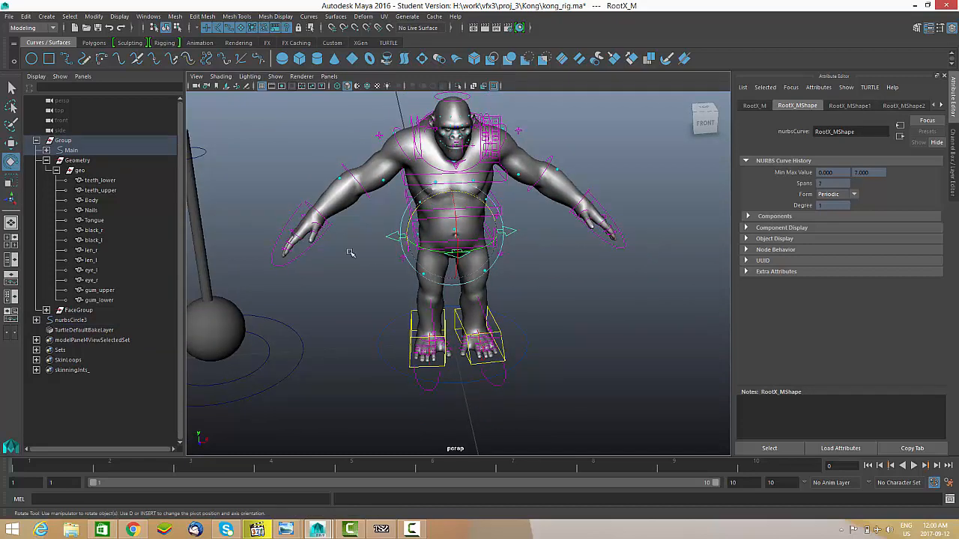
pyautogui.keyDown('alt'); pyautogui.moveTo(350, 252); pyautogui.dragTo(492, 253); pyautogui.keyUp('alt')
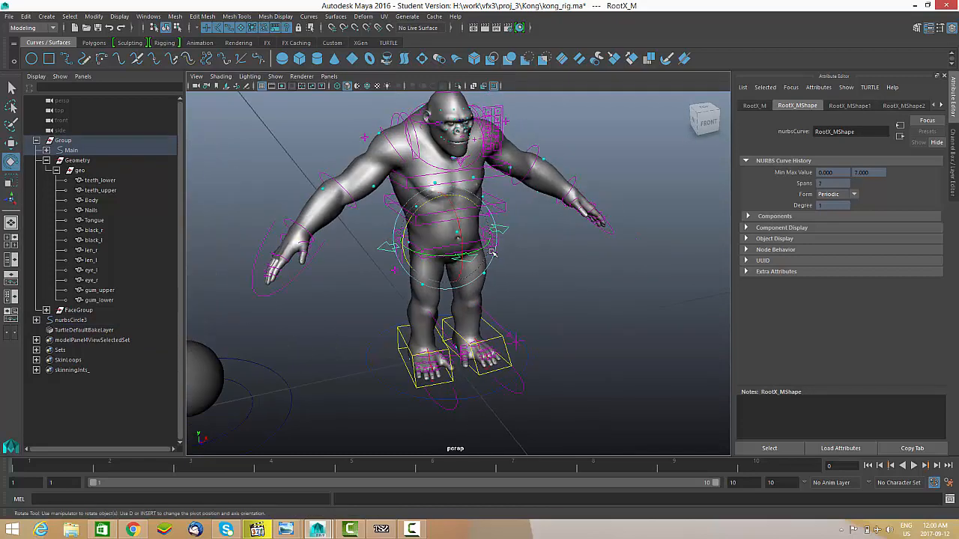
pyautogui.press('w')
pyautogui.moveTo(447, 199); pyautogui.dragTo(447, 211)
# Select the gorilla's right foot control IKLeg_R and rotate it outward by about 32° around Y.
pyautogui.keyDown('alt'); pyautogui.moveTo(443, 307); pyautogui.dragTo(481, 333, button='right'); pyautogui.keyUp('alt')
pyautogui.keyDown('alt'); pyautogui.moveTo(481, 333); pyautogui.dragTo(481, 336, button='middle'); pyautogui.keyUp('alt')
pyautogui.keyDown('alt'); pyautogui.moveTo(481, 336); pyautogui.dragTo(447, 337); pyautogui.keyUp('alt')
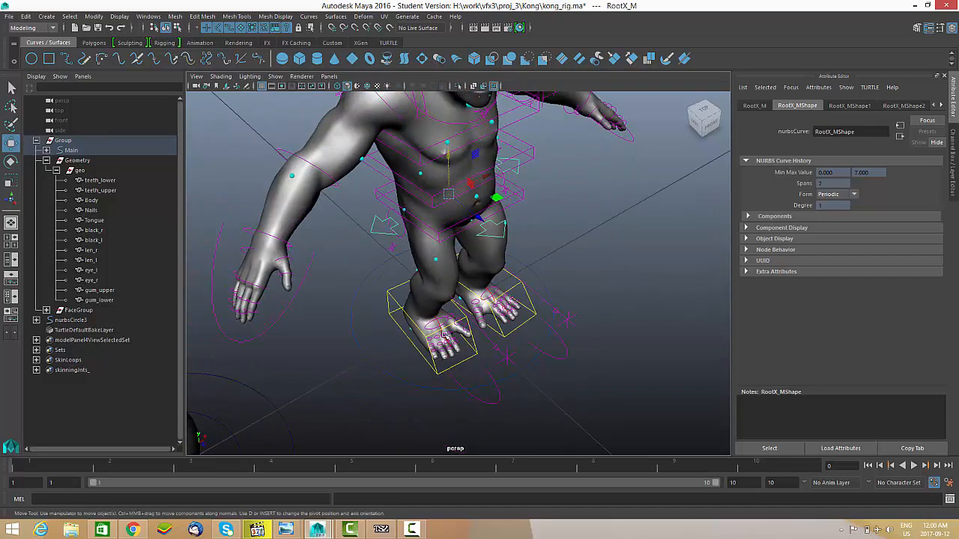
pyautogui.click(418, 328)
pyautogui.keyDown('alt'); pyautogui.moveTo(450, 321); pyautogui.dragTo(480, 323, button='right'); pyautogui.keyUp('alt')
pyautogui.moveTo(479, 323)
pyautogui.keyDown('alt'); pyautogui.mouseDown()
pyautogui.moveTo(491, 344)
pyautogui.moveTo(483, 328)
pyautogui.mouseUp(); pyautogui.keyUp('alt')
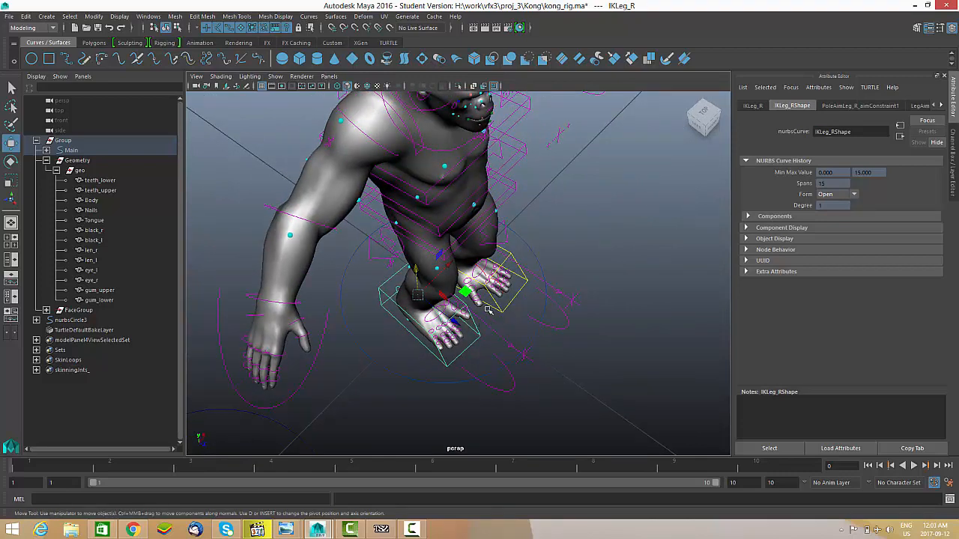
pyautogui.keyDown('alt'); pyautogui.moveTo(512, 326); pyautogui.dragTo(468, 323, button='right'); pyautogui.keyUp('alt')
pyautogui.press('e')
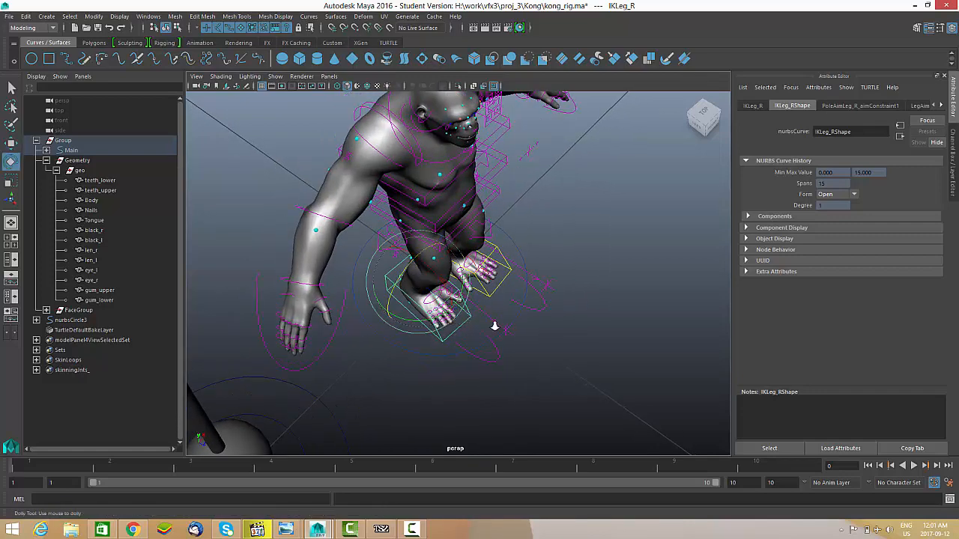
pyautogui.keyDown('alt'); pyautogui.moveTo(494, 326); pyautogui.dragTo(465, 316); pyautogui.keyUp('alt')
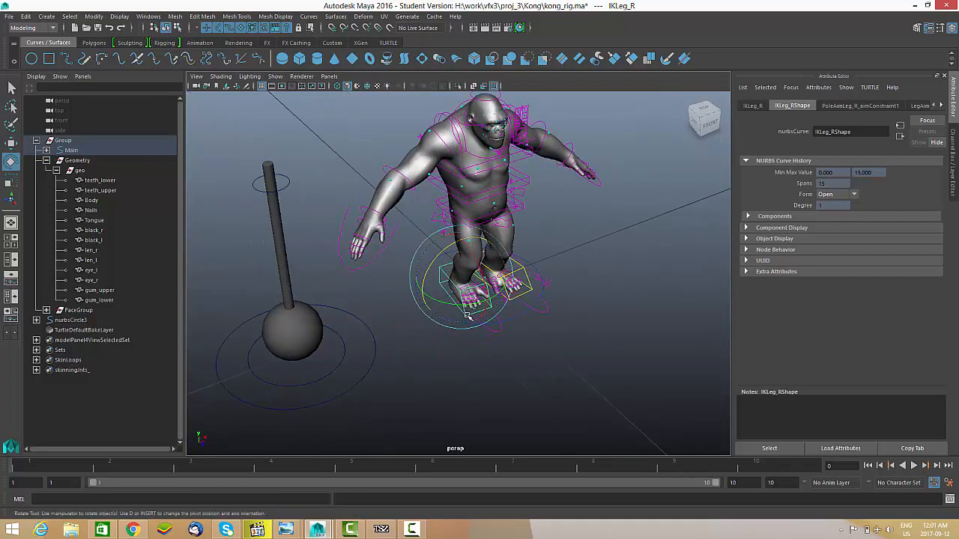
pyautogui.keyDown('alt'); pyautogui.moveTo(398, 311); pyautogui.dragTo(528, 322); pyautogui.keyUp('alt')
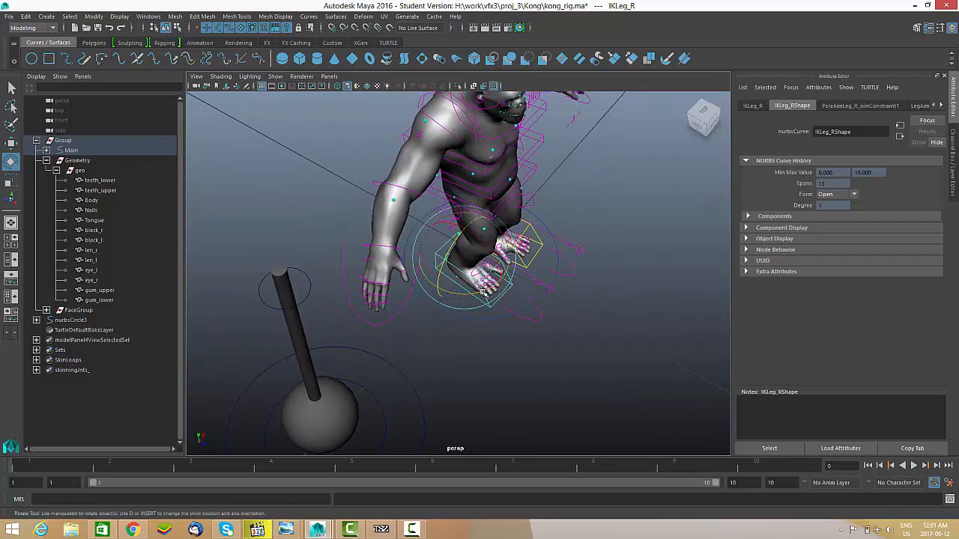
pyautogui.keyDown('alt'); pyautogui.moveTo(469, 299); pyautogui.dragTo(501, 272); pyautogui.keyUp('alt')
# Move the right foot control back about 0.63 units in Z and rotate the left foot control IKLeg_L outward.
pyautogui.press('w')
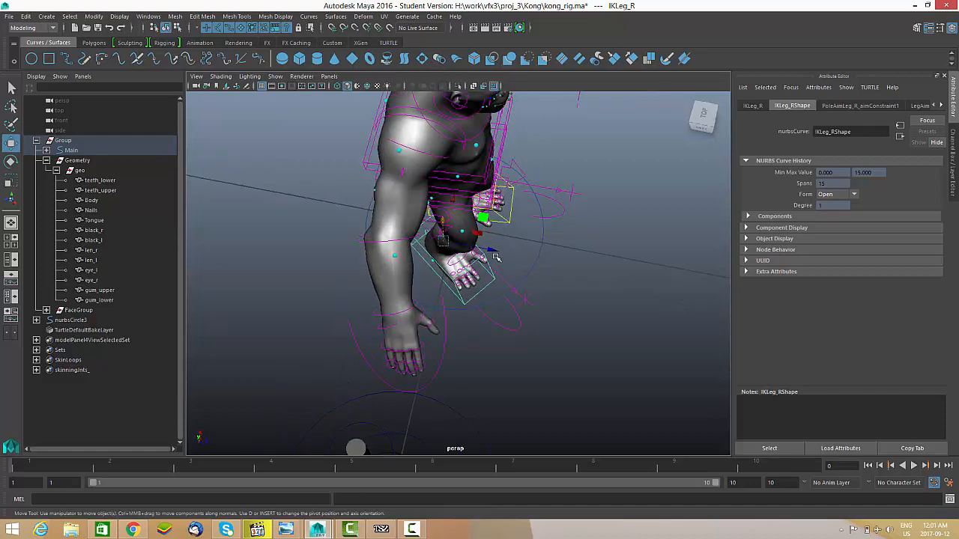
pyautogui.keyDown('alt'); pyautogui.moveTo(455, 245); pyautogui.dragTo(546, 302); pyautogui.keyUp('alt')
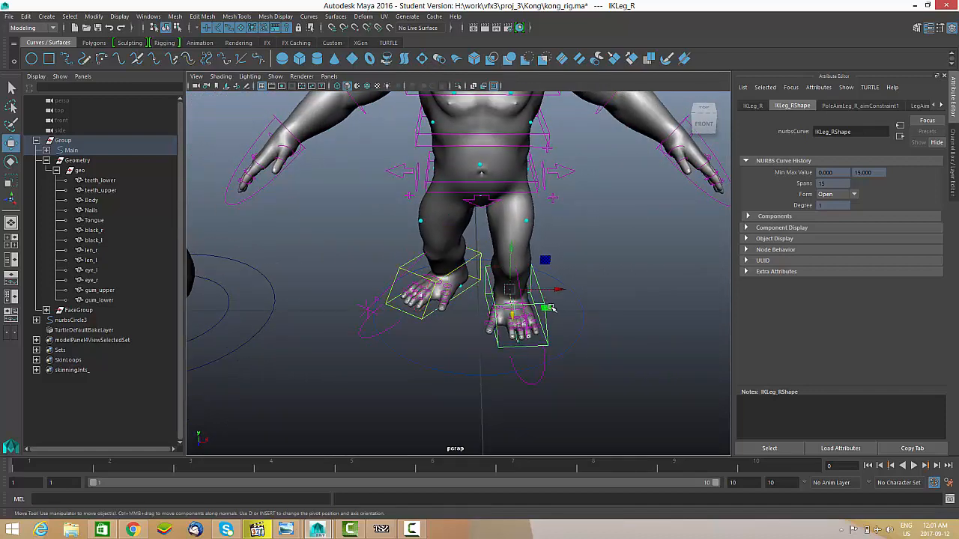
pyautogui.keyDown('alt'); pyautogui.moveTo(563, 310); pyautogui.dragTo(538, 313, button='middle'); pyautogui.keyUp('alt')
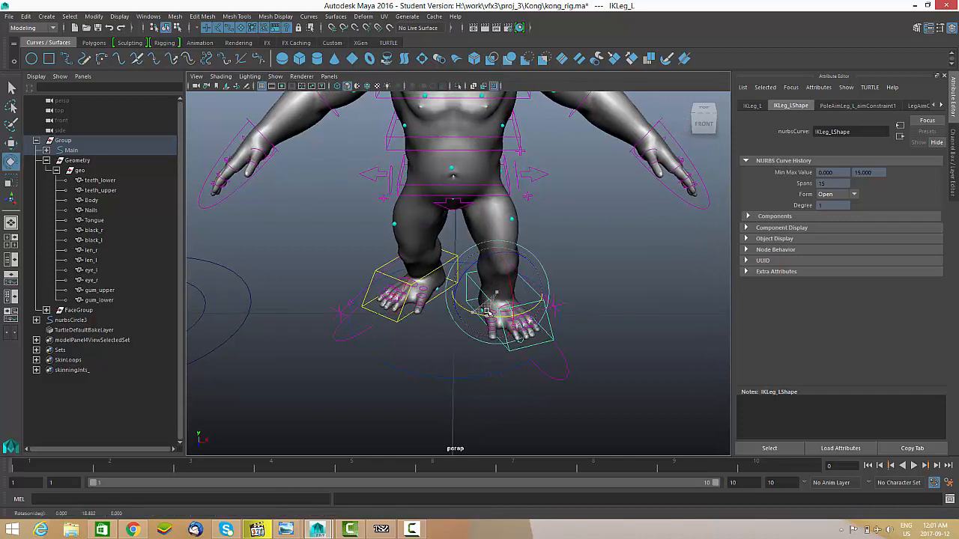
# Select the lower spine control IKSpine1_M around the gorilla's waist.
pyautogui.keyDown('alt'); pyautogui.moveTo(487, 271); pyautogui.dragTo(336, 278); pyautogui.keyUp('alt')
pyautogui.click(408, 261)
pyautogui.keyDown('alt'); pyautogui.moveTo(471, 238); pyautogui.dragTo(474, 259, button='middle'); pyautogui.keyUp('alt')
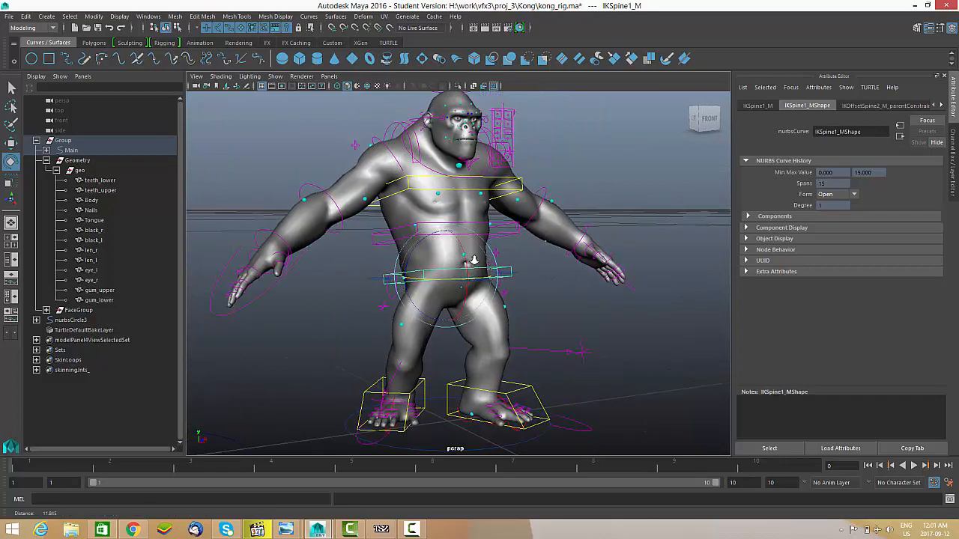
pyautogui.scroll(3, 474, 260)
pyautogui.press('w')
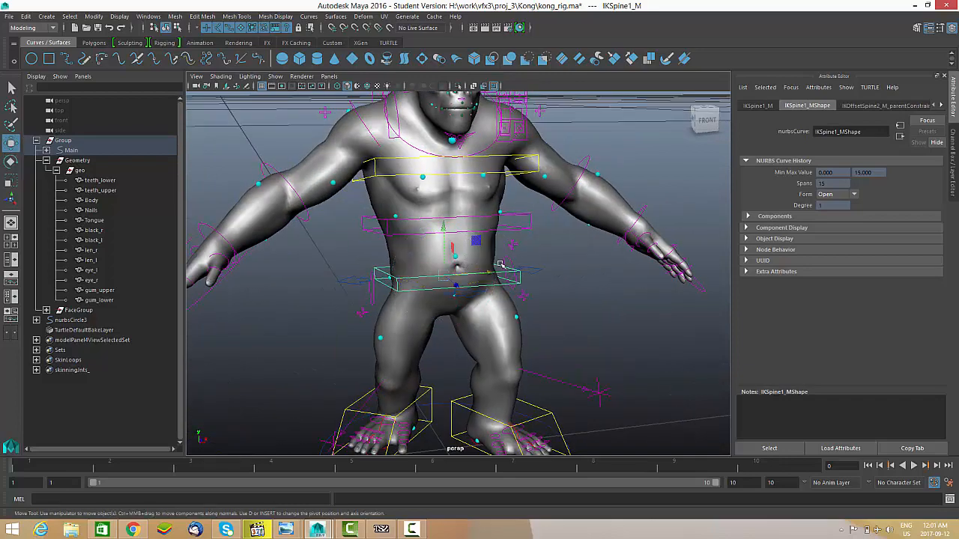
# Examine the gorilla's right arm and hand in relation to the club from several angles.
pyautogui.scroll(-4, 494, 265)
pyautogui.keyDown('alt'); pyautogui.moveTo(367, 267); pyautogui.dragTo(359, 296); pyautogui.keyUp('alt')
pyautogui.scroll(1, 377, 273)
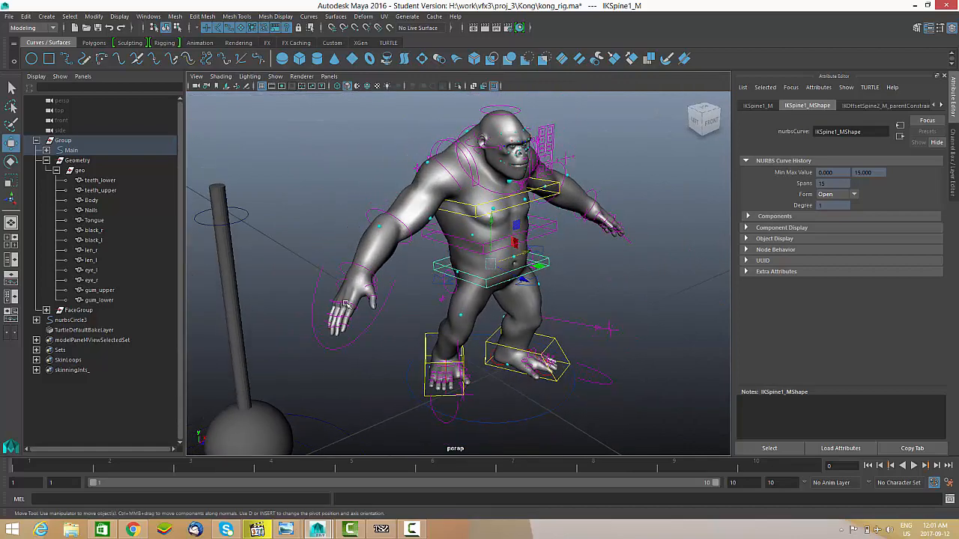
pyautogui.scroll(2, 363, 303)
pyautogui.keyDown('alt'); pyautogui.moveTo(366, 309); pyautogui.dragTo(370, 302, button='middle'); pyautogui.keyUp('alt')
pyautogui.keyDown('alt'); pyautogui.moveTo(370, 301); pyautogui.dragTo(343, 311); pyautogui.keyUp('alt')
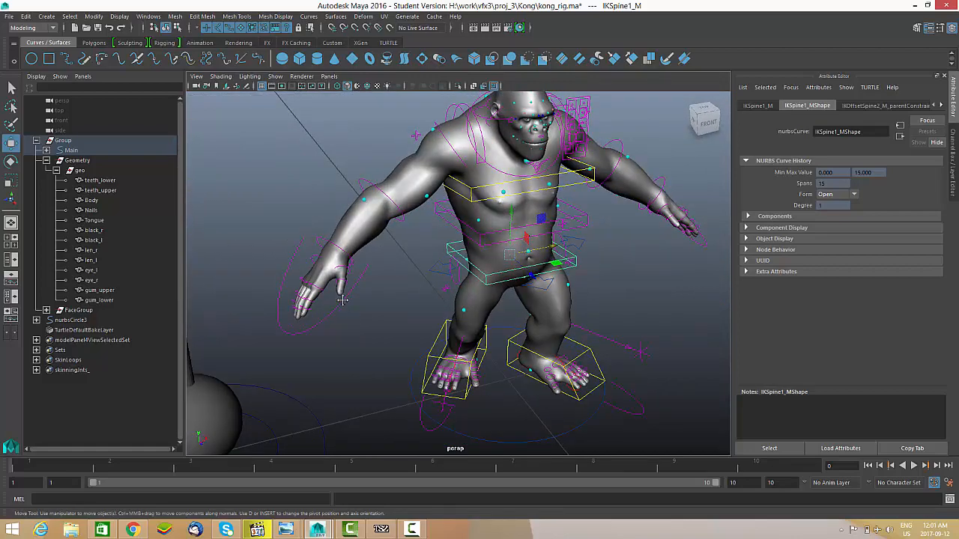
pyautogui.keyDown('alt'); pyautogui.moveTo(342, 300); pyautogui.dragTo(359, 301, button='middle'); pyautogui.keyUp('alt')
pyautogui.keyDown('alt'); pyautogui.moveTo(291, 331); pyautogui.dragTo(336, 328, button='middle'); pyautogui.keyUp('alt')
pyautogui.scroll(-3, 304, 281)
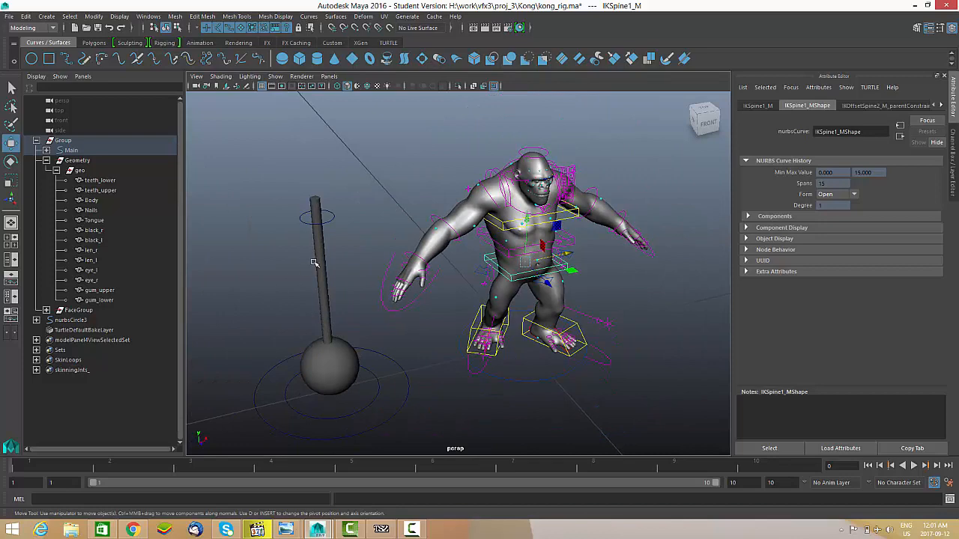
pyautogui.keyDown('alt'); pyautogui.moveTo(388, 324); pyautogui.dragTo(356, 305); pyautogui.keyUp('alt')
pyautogui.scroll(2, 350, 306)
pyautogui.keyDown('alt'); pyautogui.moveTo(338, 307); pyautogui.dragTo(351, 314, button='middle'); pyautogui.keyUp('alt')
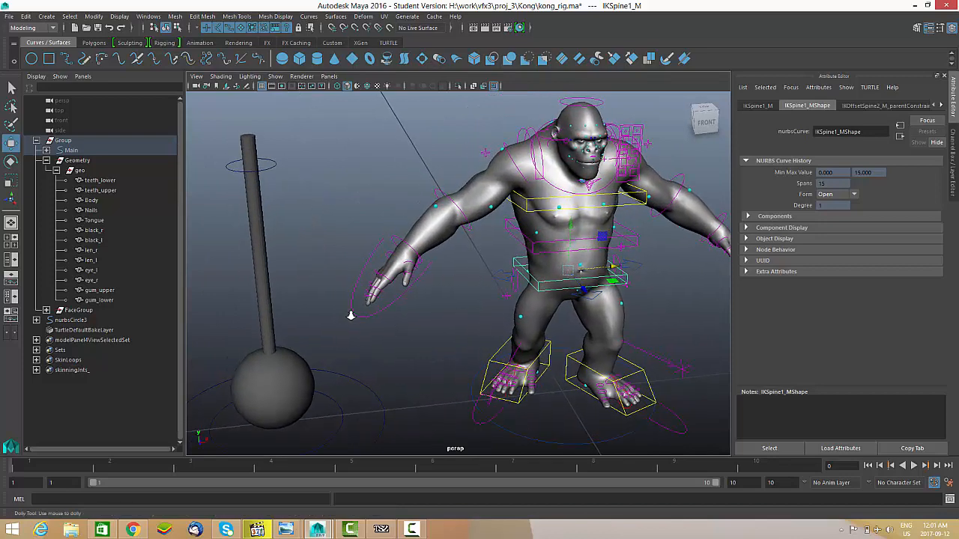
pyautogui.scroll(1, 375, 262)
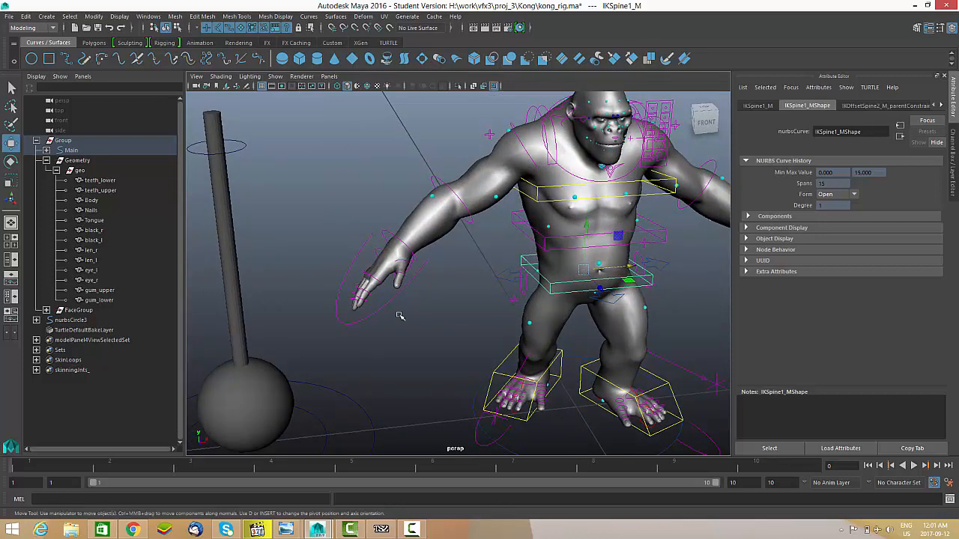
pyautogui.keyDown('alt'); pyautogui.moveTo(400, 316); pyautogui.dragTo(400, 302); pyautogui.keyUp('alt')
pyautogui.keyDown('alt'); pyautogui.moveTo(455, 258); pyautogui.dragTo(473, 210); pyautogui.keyUp('alt')
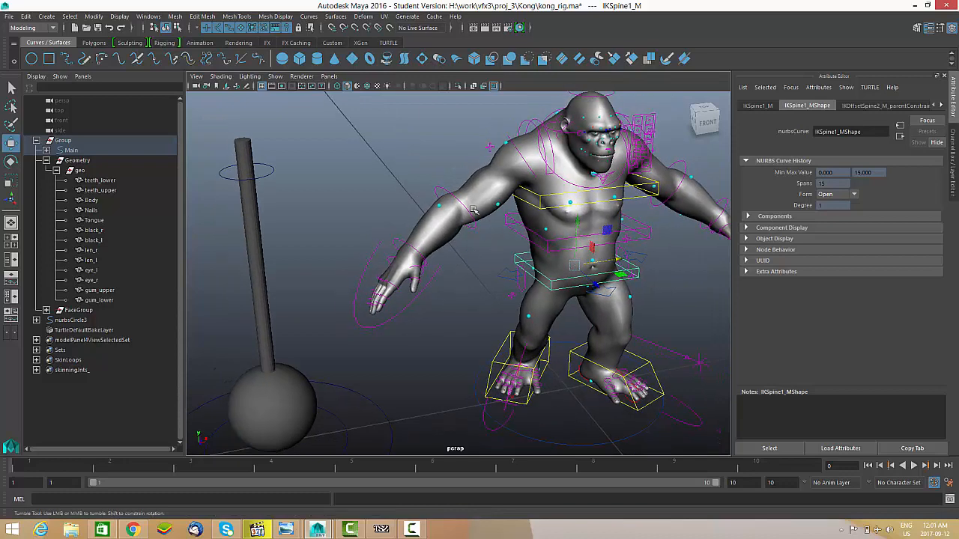
# Select the FKIKArm_R control above the right shoulder and set its FKIKBlend to 10 to switch the arm to IK.
pyautogui.click(487, 149)
pyautogui.keyDown('alt'); pyautogui.moveTo(488, 149); pyautogui.dragTo(473, 165, button='middle'); pyautogui.keyUp('alt')
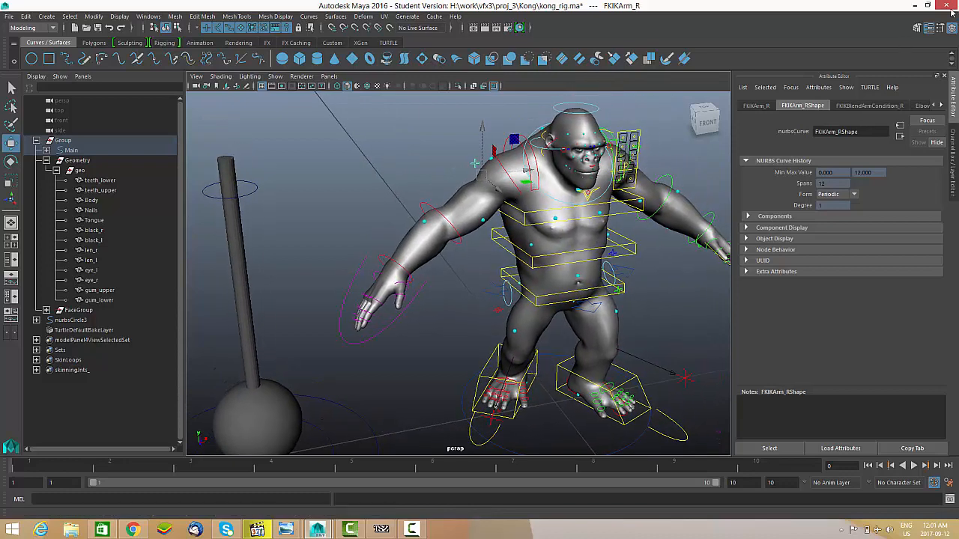
pyautogui.click(952, 132)
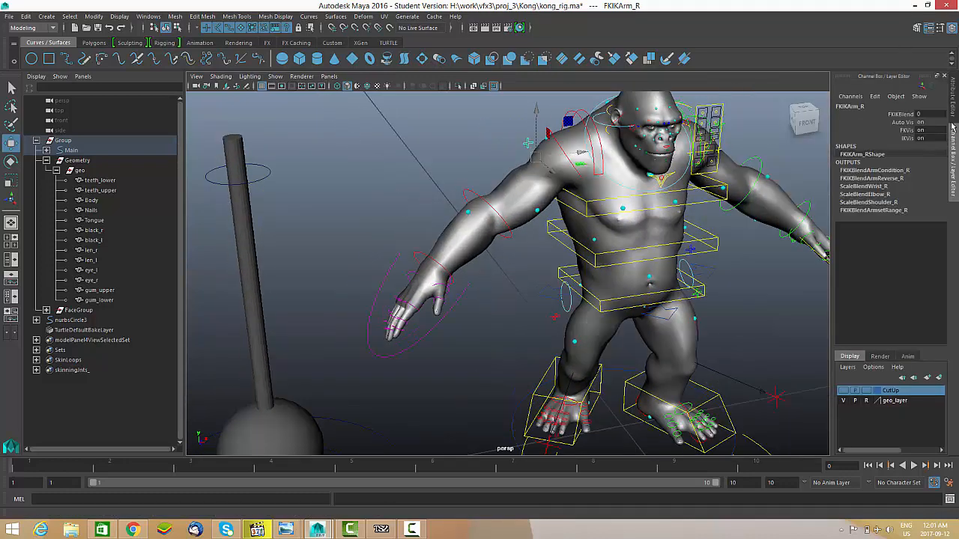
pyautogui.click(904, 116)
pyautogui.moveTo(541, 308); pyautogui.dragTo(697, 281, button='middle')
# Examine the gorilla's right and left arm controls and overall stance from the front and sides.
pyautogui.keyDown('alt'); pyautogui.moveTo(494, 256); pyautogui.dragTo(509, 259, button='right'); pyautogui.keyUp('alt')
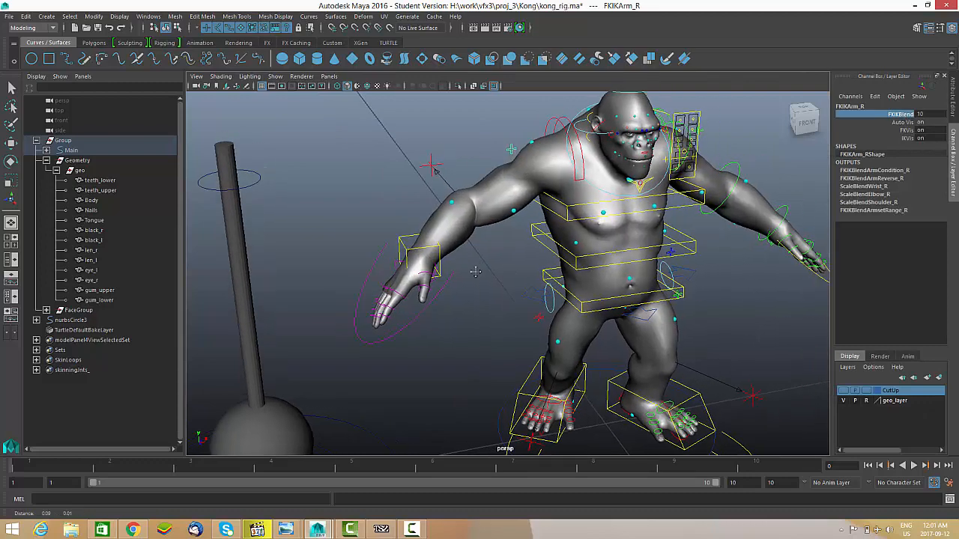
pyautogui.keyDown('alt'); pyautogui.moveTo(509, 259); pyautogui.dragTo(464, 258); pyautogui.keyUp('alt')
pyautogui.keyDown('alt'); pyautogui.moveTo(479, 258); pyautogui.dragTo(524, 258, button='right'); pyautogui.keyUp('alt')
pyautogui.keyDown('alt'); pyautogui.moveTo(555, 255); pyautogui.dragTo(509, 253, button='middle'); pyautogui.keyUp('alt')
pyautogui.keyDown('alt'); pyautogui.moveTo(510, 253); pyautogui.dragTo(541, 252, button='right'); pyautogui.keyUp('alt')
pyautogui.keyDown('alt'); pyautogui.moveTo(542, 252); pyautogui.dragTo(505, 257); pyautogui.keyUp('alt')
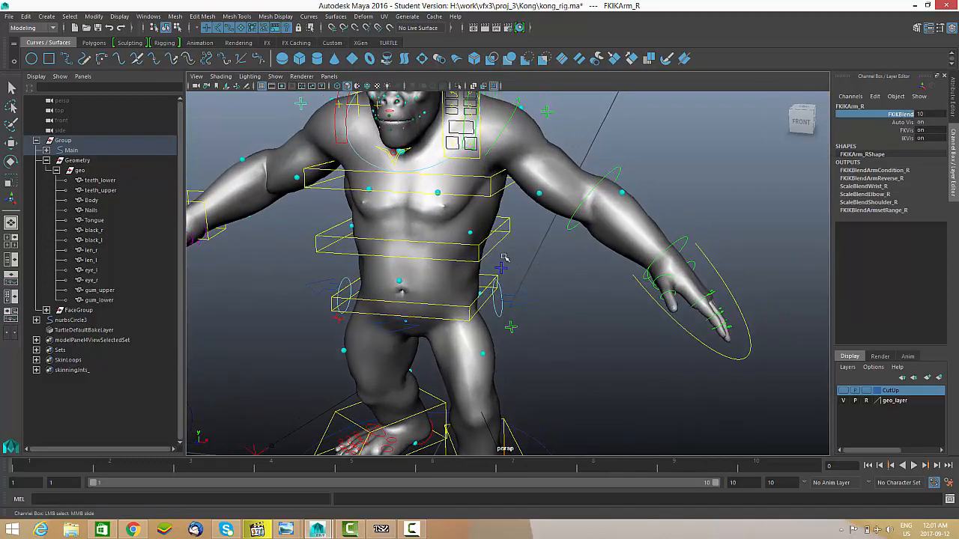
pyautogui.keyDown('alt'); pyautogui.moveTo(566, 222); pyautogui.dragTo(580, 267, button='middle'); pyautogui.keyUp('alt')
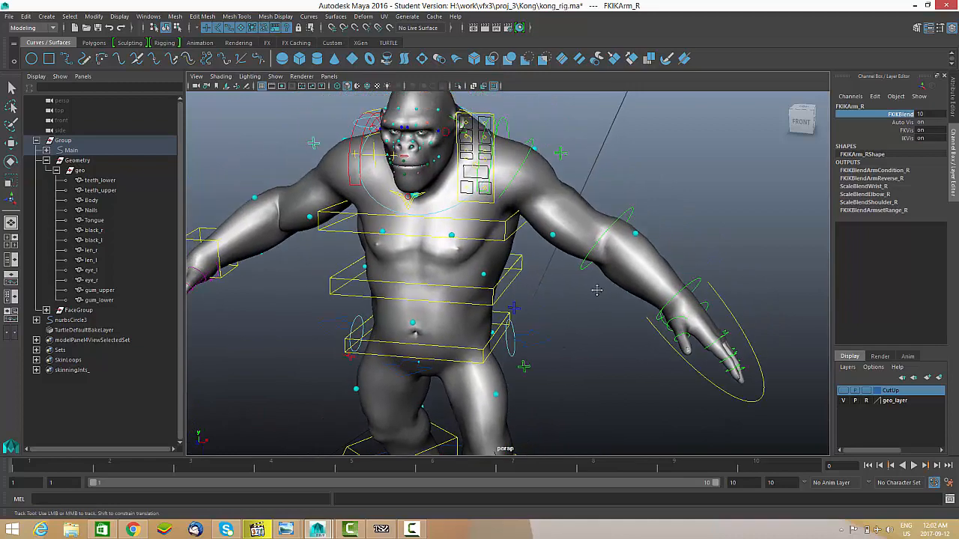
pyautogui.keyDown('alt'); pyautogui.moveTo(580, 267); pyautogui.dragTo(376, 274, button='right'); pyautogui.keyUp('alt')
pyautogui.keyDown('alt'); pyautogui.moveTo(376, 274); pyautogui.dragTo(394, 265, button='middle'); pyautogui.keyUp('alt')
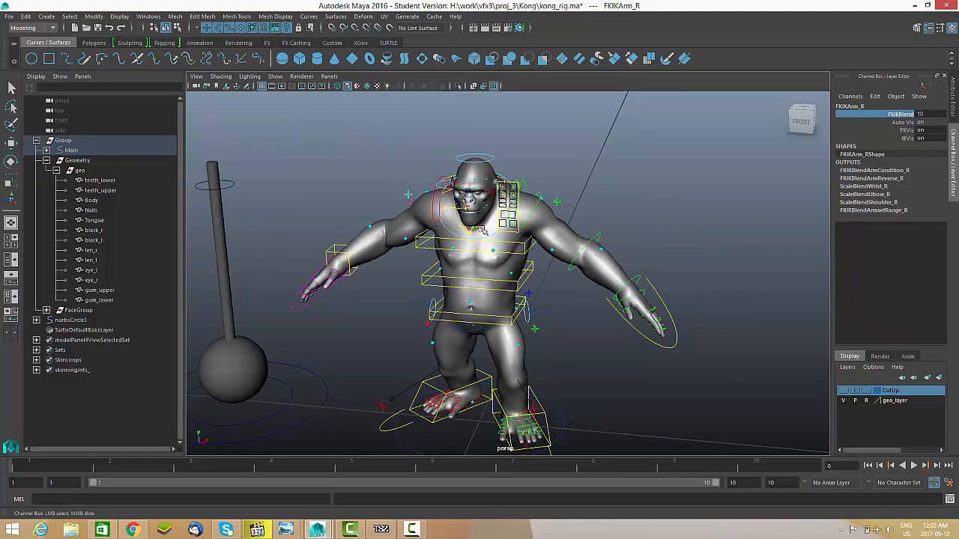
pyautogui.keyDown('alt'); pyautogui.moveTo(552, 265); pyautogui.dragTo(632, 313, button='right'); pyautogui.keyUp('alt')
pyautogui.keyDown('alt'); pyautogui.moveTo(632, 313); pyautogui.dragTo(616, 296, button='middle'); pyautogui.keyUp('alt')
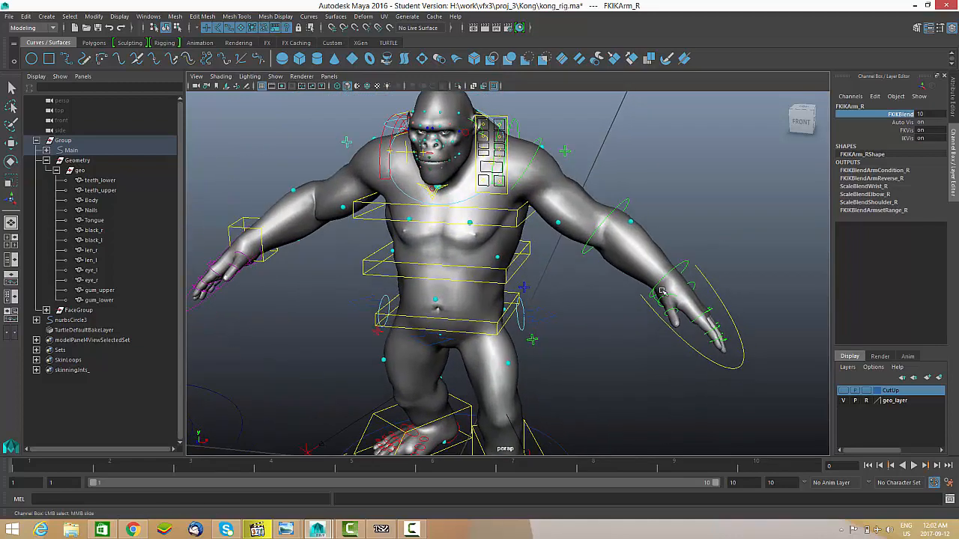
pyautogui.keyDown('alt'); pyautogui.moveTo(616, 296); pyautogui.dragTo(480, 300, button='right'); pyautogui.keyUp('alt')
pyautogui.keyDown('alt'); pyautogui.moveTo(479, 300); pyautogui.dragTo(535, 322); pyautogui.keyUp('alt')
pyautogui.keyDown('alt'); pyautogui.moveTo(536, 322); pyautogui.dragTo(584, 336, button='right'); pyautogui.keyUp('alt')
pyautogui.keyDown('alt'); pyautogui.moveTo(584, 336); pyautogui.dragTo(508, 259); pyautogui.keyUp('alt')
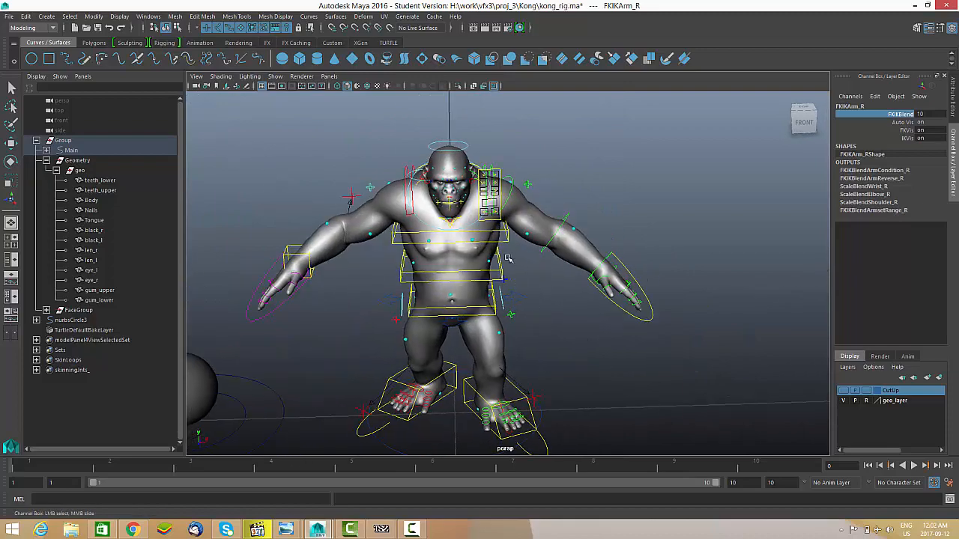
pyautogui.keyDown('alt'); pyautogui.moveTo(584, 264); pyautogui.dragTo(546, 308); pyautogui.keyUp('alt')
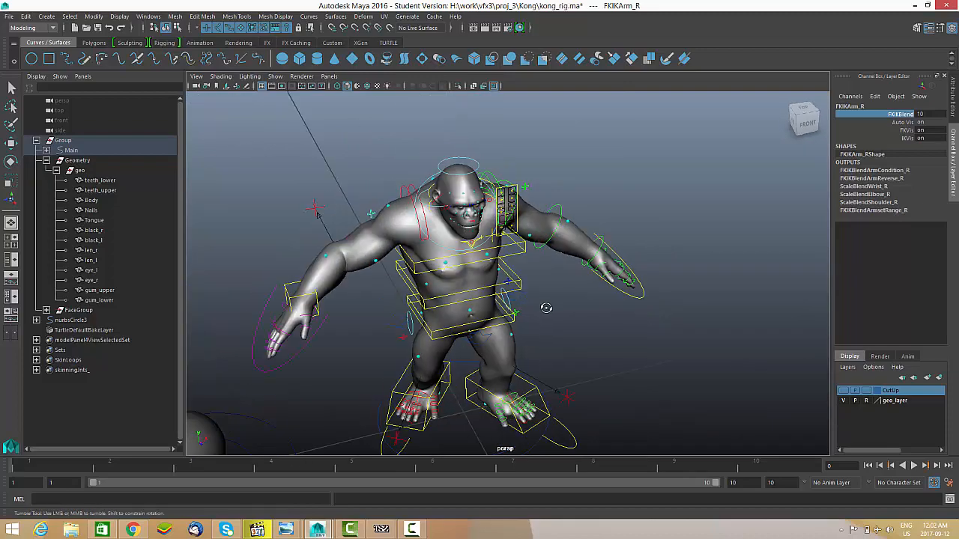
pyautogui.keyDown('alt'); pyautogui.moveTo(546, 308); pyautogui.dragTo(539, 342, button='right'); pyautogui.keyUp('alt')
pyautogui.keyDown('alt'); pyautogui.moveTo(539, 343); pyautogui.dragTo(517, 325); pyautogui.keyUp('alt')
pyautogui.keyDown('alt'); pyautogui.moveTo(517, 325); pyautogui.dragTo(442, 320, button='right'); pyautogui.keyUp('alt')
pyautogui.keyDown('alt'); pyautogui.moveTo(431, 321); pyautogui.dragTo(452, 337, button='middle'); pyautogui.keyUp('alt')
pyautogui.keyDown('alt'); pyautogui.moveTo(452, 337); pyautogui.dragTo(492, 334); pyautogui.keyUp('alt')
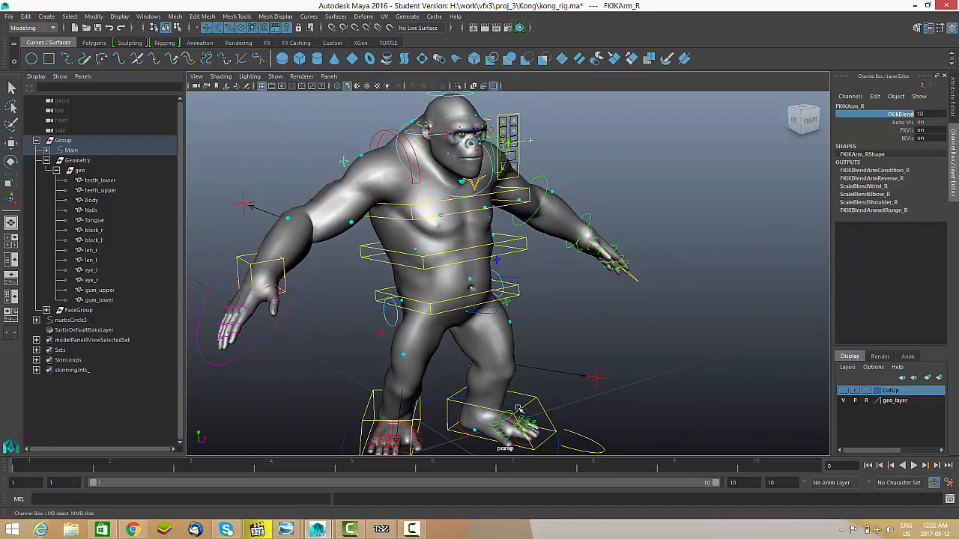
# Select the right foot control IKLeg_R and check the stance from the side.
pyautogui.keyDown('alt'); pyautogui.moveTo(426, 417); pyautogui.dragTo(433, 311, button='middle'); pyautogui.keyUp('alt')
pyautogui.click(425, 310)
pyautogui.press('w')
pyautogui.keyDown('alt'); pyautogui.moveTo(424, 311); pyautogui.dragTo(448, 339); pyautogui.keyUp('alt')
pyautogui.click(425, 313)
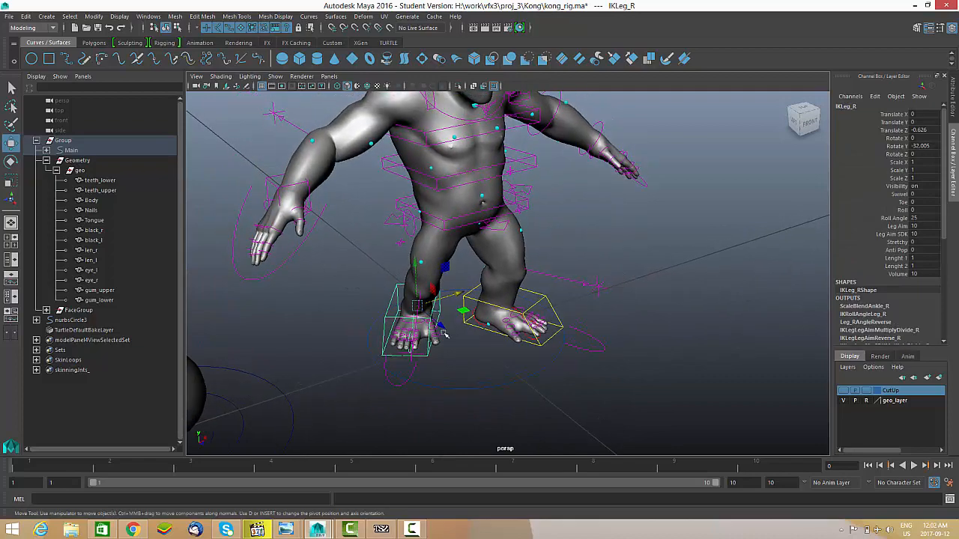
pyautogui.keyDown('alt'); pyautogui.moveTo(479, 217); pyautogui.dragTo(503, 304, button='middle'); pyautogui.keyUp('alt')
pyautogui.keyDown('alt'); pyautogui.moveTo(513, 300); pyautogui.dragTo(485, 282, button='right'); pyautogui.keyUp('alt')
pyautogui.keyDown('alt'); pyautogui.moveTo(482, 304); pyautogui.dragTo(554, 293); pyautogui.keyUp('alt')
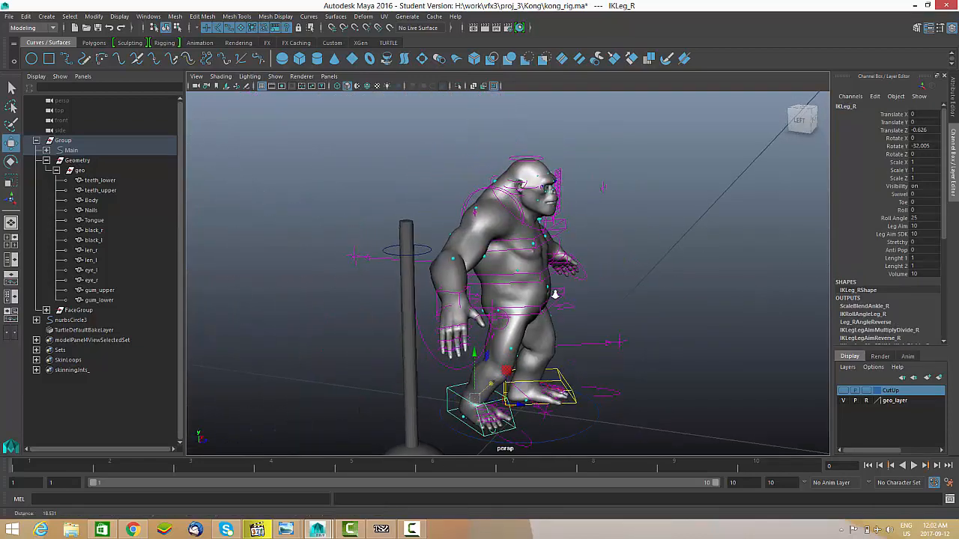
pyautogui.keyDown('alt'); pyautogui.moveTo(554, 293); pyautogui.dragTo(561, 293, button='right'); pyautogui.keyUp('alt')
pyautogui.keyDown('alt'); pyautogui.moveTo(561, 293); pyautogui.dragTo(522, 271); pyautogui.keyUp('alt')
# Select the chest control IKSpine3_M, rotate it to about -5.7° in X and shift it slightly forward.
pyautogui.click(547, 301)
pyautogui.press('e')
pyautogui.click(570, 205)
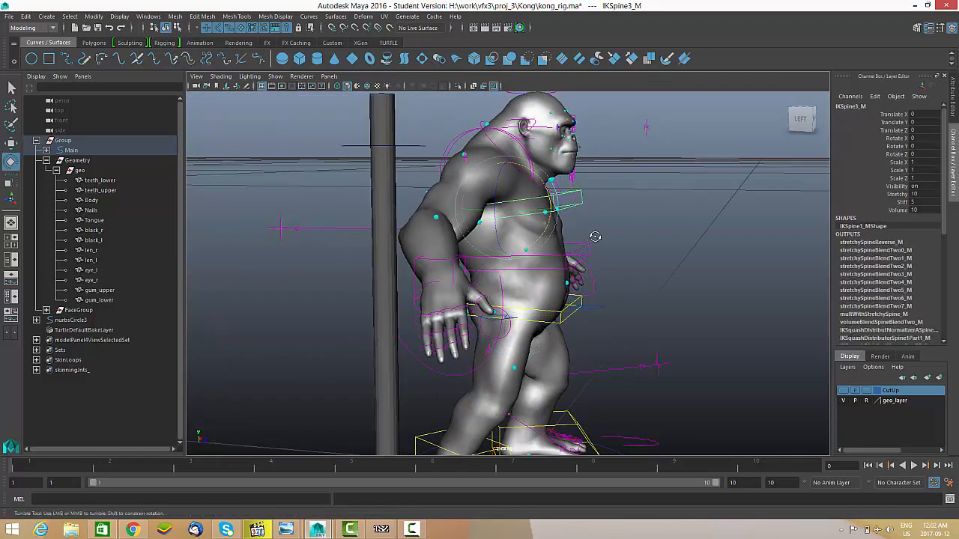
pyautogui.keyDown('alt'); pyautogui.moveTo(571, 205); pyautogui.dragTo(510, 180); pyautogui.keyUp('alt')
pyautogui.keyDown('alt'); pyautogui.moveTo(509, 180); pyautogui.dragTo(518, 242, button='right'); pyautogui.keyUp('alt')
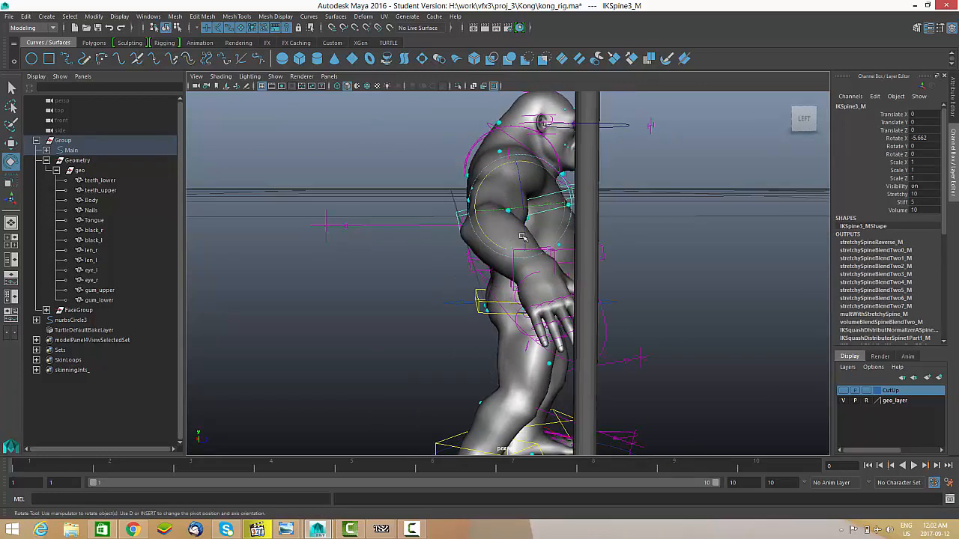
pyautogui.press('w')
pyautogui.keyDown('alt'); pyautogui.moveTo(522, 237); pyautogui.dragTo(684, 439); pyautogui.keyUp('alt')
pyautogui.keyDown('alt'); pyautogui.moveTo(569, 323); pyautogui.dragTo(555, 306); pyautogui.keyUp('alt')
pyautogui.keyDown('alt'); pyautogui.moveTo(611, 324); pyautogui.dragTo(611, 300); pyautogui.keyUp('alt')
# Select the gorilla's hip root control RootX_M.
pyautogui.click(624, 333)
pyautogui.press('e')
pyautogui.keyDown('alt'); pyautogui.moveTo(554, 240); pyautogui.dragTo(580, 216); pyautogui.keyUp('alt')
pyautogui.press('w')
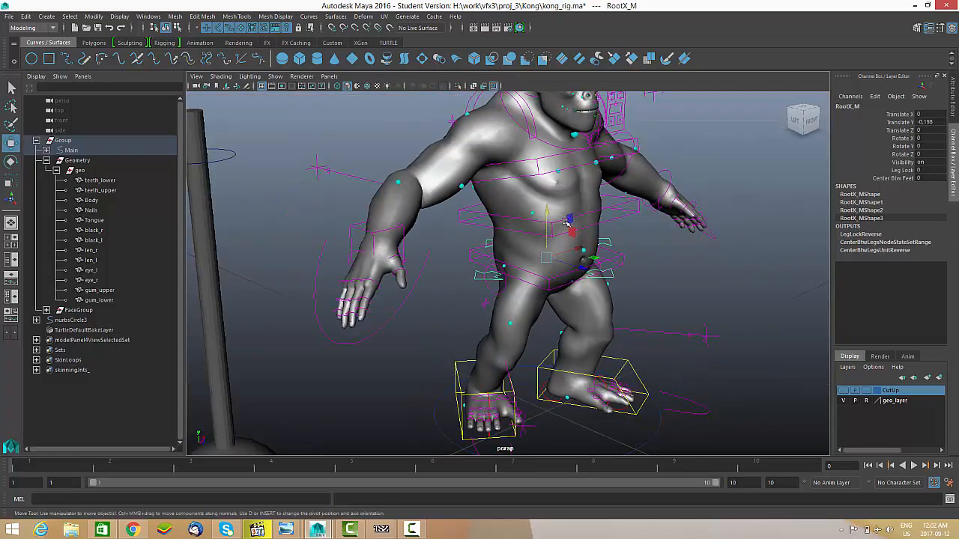
pyautogui.keyDown('alt'); pyautogui.moveTo(580, 215); pyautogui.dragTo(626, 231, button='right'); pyautogui.keyUp('alt')
pyautogui.keyDown('alt'); pyautogui.moveTo(626, 231); pyautogui.dragTo(608, 255, button='middle'); pyautogui.keyUp('alt')
# Twist the chest with IKSpine3_M to a rotation of about -6.3° in X, -26.3° in Y and 2.0° in Z.
pyautogui.click(598, 177)
pyautogui.keyDown('alt'); pyautogui.moveTo(597, 178); pyautogui.dragTo(615, 215); pyautogui.keyUp('alt')
pyautogui.press('e')
pyautogui.moveTo(571, 189); pyautogui.dragTo(521, 306)
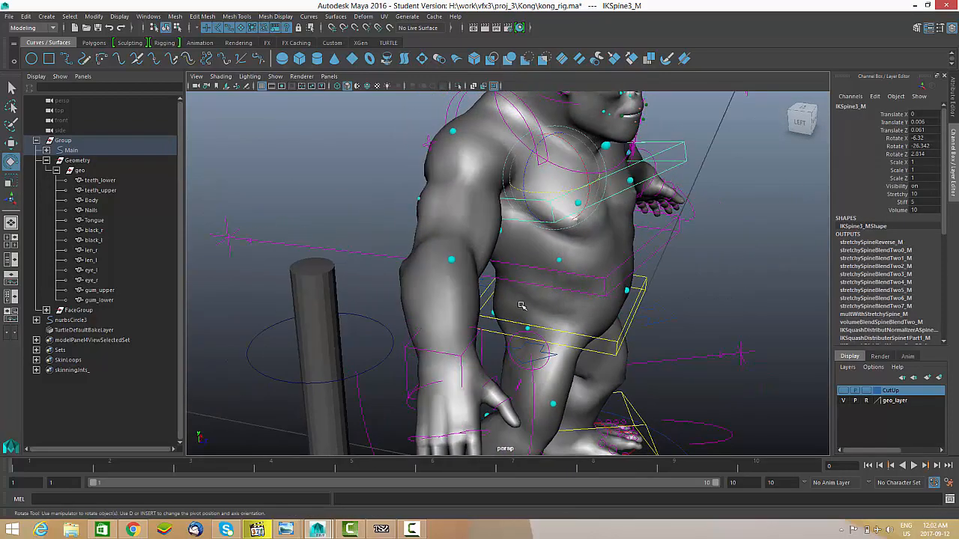
# Select the right hand control IKArm_R and move it to about 1.08, -0.53, -1.10 in X, Y and Z.
pyautogui.keyDown('alt'); pyautogui.moveTo(475, 341); pyautogui.dragTo(614, 318); pyautogui.keyUp('alt')
pyautogui.click(653, 328)
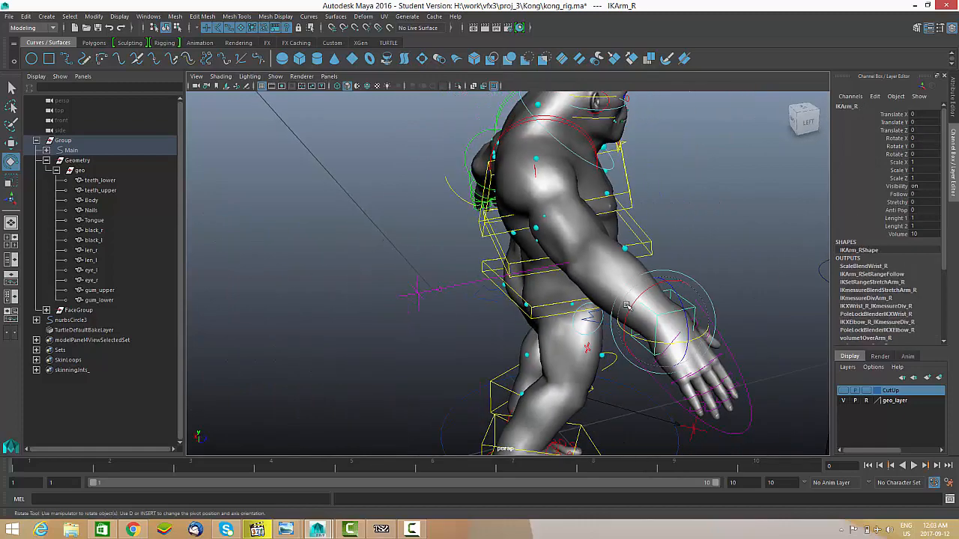
pyautogui.press('w')
pyautogui.keyDown('alt'); pyautogui.moveTo(686, 353); pyautogui.dragTo(575, 292, button='middle'); pyautogui.keyUp('alt')
pyautogui.keyDown('alt'); pyautogui.moveTo(575, 292); pyautogui.dragTo(449, 326, button='right'); pyautogui.keyUp('alt')
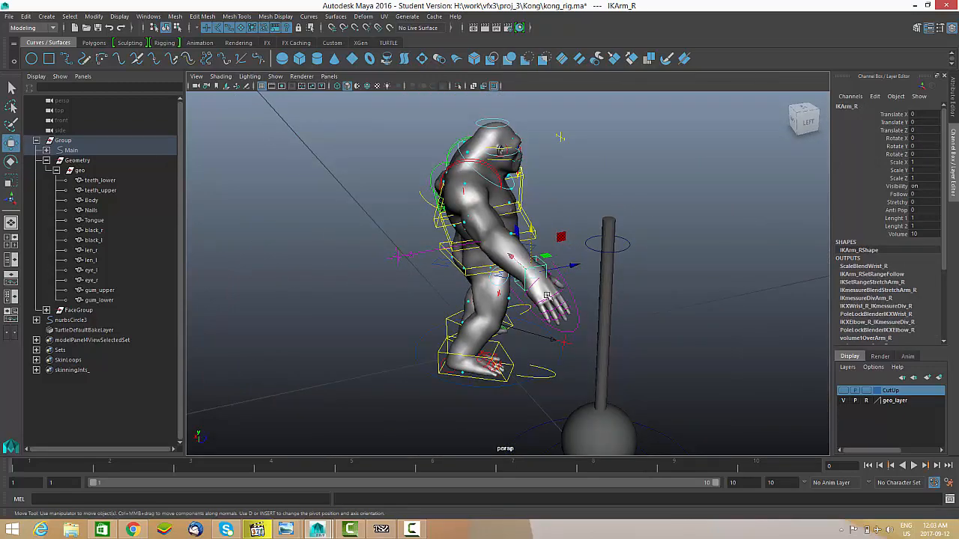
pyautogui.keyDown('alt'); pyautogui.moveTo(491, 296); pyautogui.dragTo(356, 238); pyautogui.keyUp('alt')
pyautogui.keyDown('alt'); pyautogui.moveTo(375, 285); pyautogui.dragTo(445, 244); pyautogui.keyUp('alt')
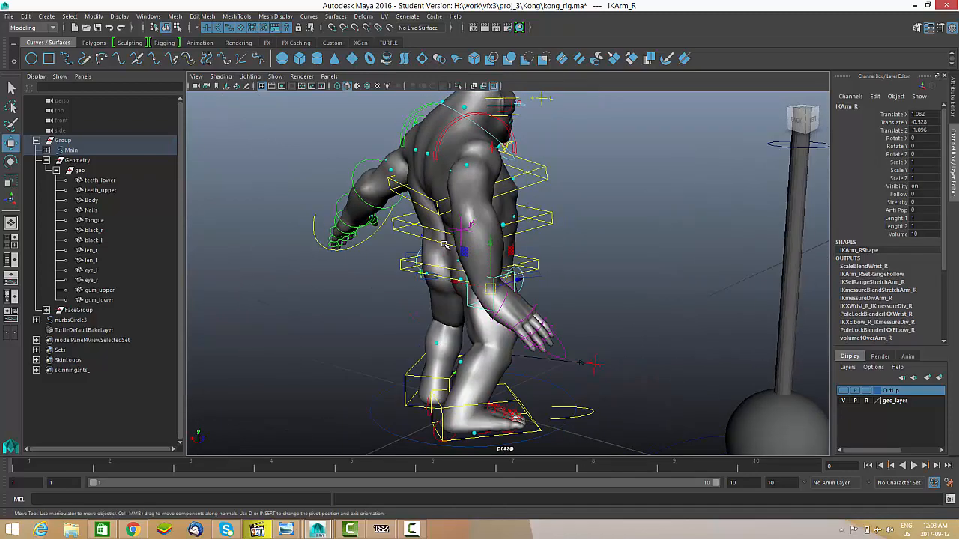
# Move the right elbow pole control PoleArm_R to about 1.48, -0.78, -1.11 in X, Y and Z.
pyautogui.keyDown('alt'); pyautogui.moveTo(651, 314); pyautogui.dragTo(732, 216); pyautogui.keyUp('alt')
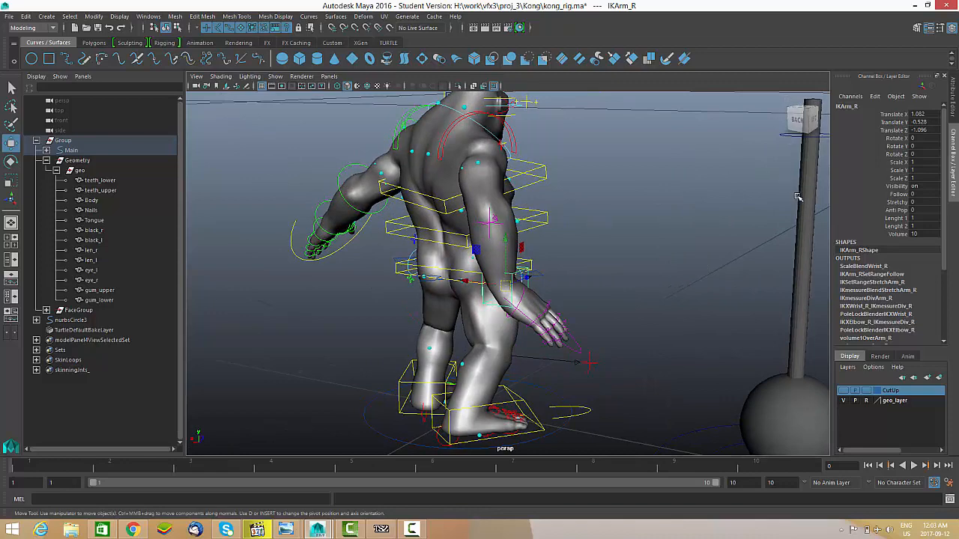
pyautogui.click(482, 229)
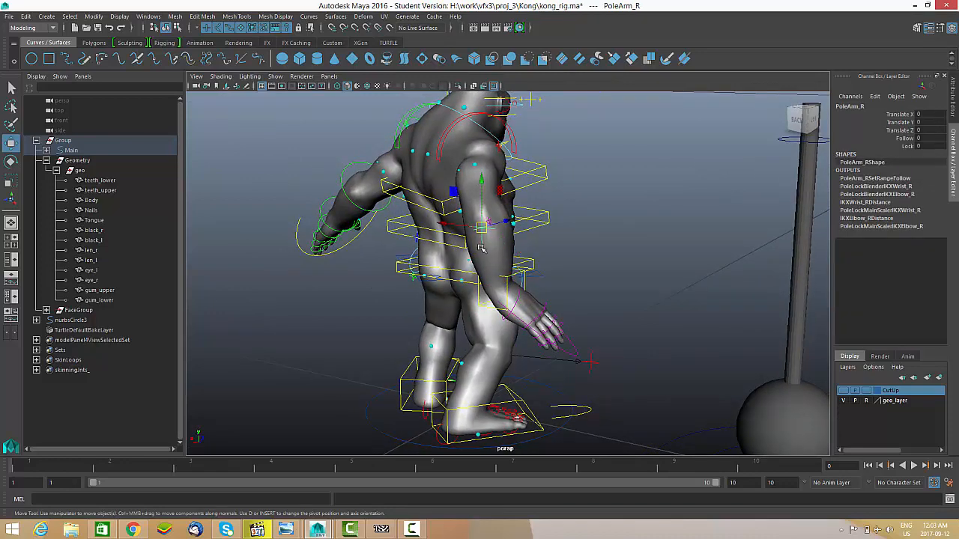
pyautogui.moveTo(482, 231); pyautogui.dragTo(447, 274)
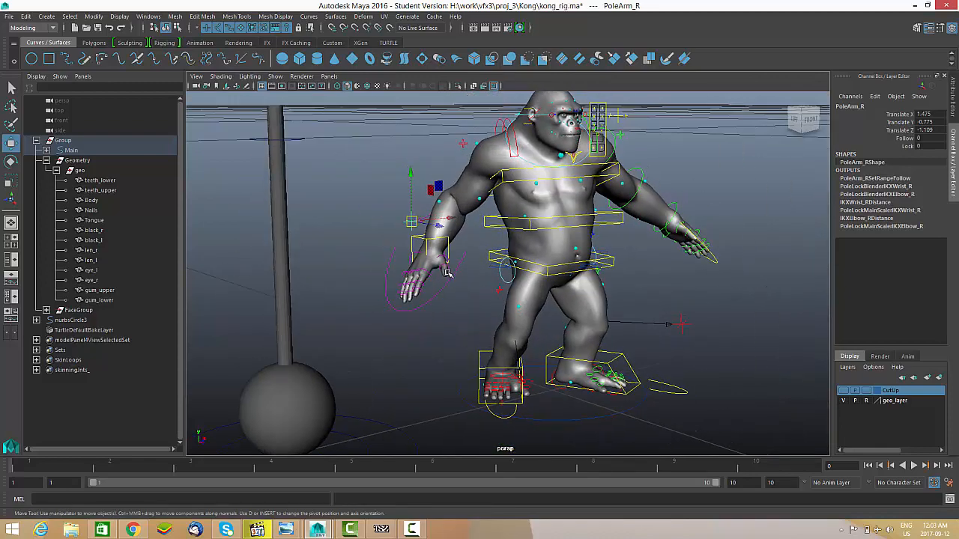
# Rotate the right hand control IKArm_R to about -26.1°, -46.9°, -9.4° and shift it to about 1.04, -0.56, -1.11.
pyautogui.click(424, 245)
pyautogui.scroll(5, 434, 262)
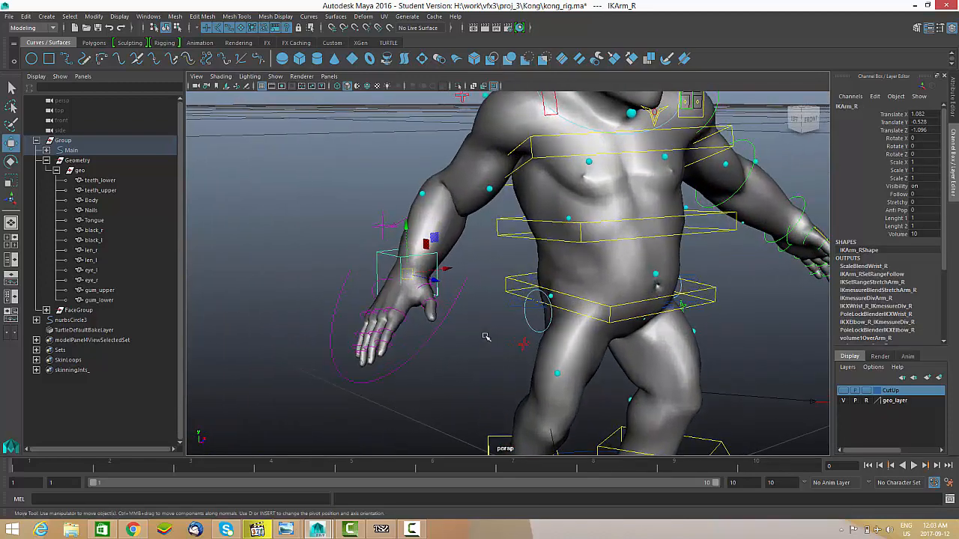
pyautogui.press('e')
pyautogui.moveTo(411, 272); pyautogui.dragTo(312, 252)
pyautogui.press('w')
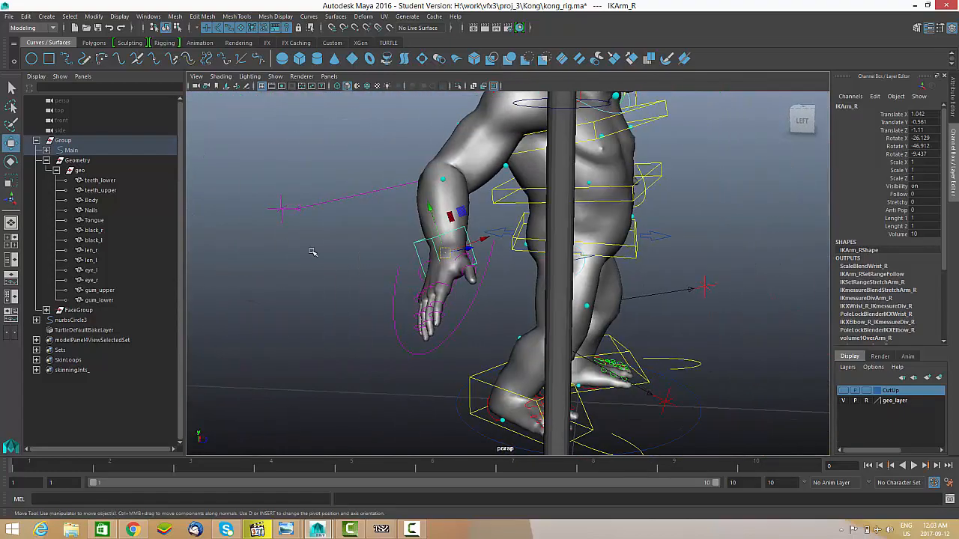
# Lower the left arm by rotating FKShoulder_L to about -31.5°, 8.5° and 40.3° in X, Y and Z.
pyautogui.click(285, 214)
pyautogui.scroll(-4, 387, 274)
pyautogui.keyDown('alt'); pyautogui.moveTo(691, 223); pyautogui.dragTo(685, 246, button='middle'); pyautogui.keyUp('alt')
pyautogui.scroll(-3, 644, 262)
pyautogui.keyDown('alt'); pyautogui.moveTo(623, 265); pyautogui.dragTo(497, 265); pyautogui.keyUp('alt')
pyautogui.scroll(4, 644, 266)
pyautogui.keyDown('alt'); pyautogui.moveTo(704, 265); pyautogui.dragTo(575, 244, button='middle'); pyautogui.keyUp('alt')
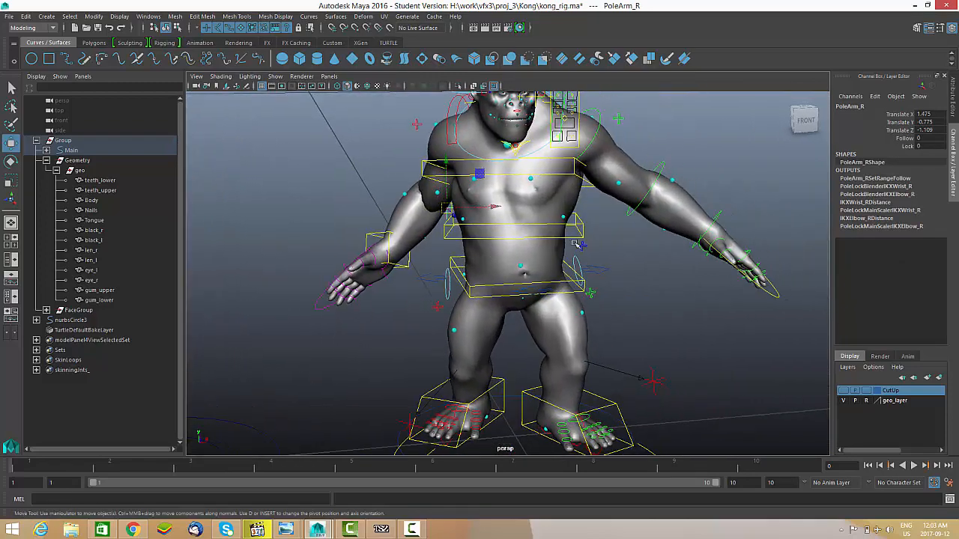
pyautogui.click(600, 131)
pyautogui.keyDown('alt'); pyautogui.moveTo(524, 284); pyautogui.dragTo(511, 267); pyautogui.keyUp('alt')
pyautogui.keyDown('alt'); pyautogui.moveTo(511, 266); pyautogui.dragTo(513, 283, button='middle'); pyautogui.keyUp('alt')
pyautogui.press('e')
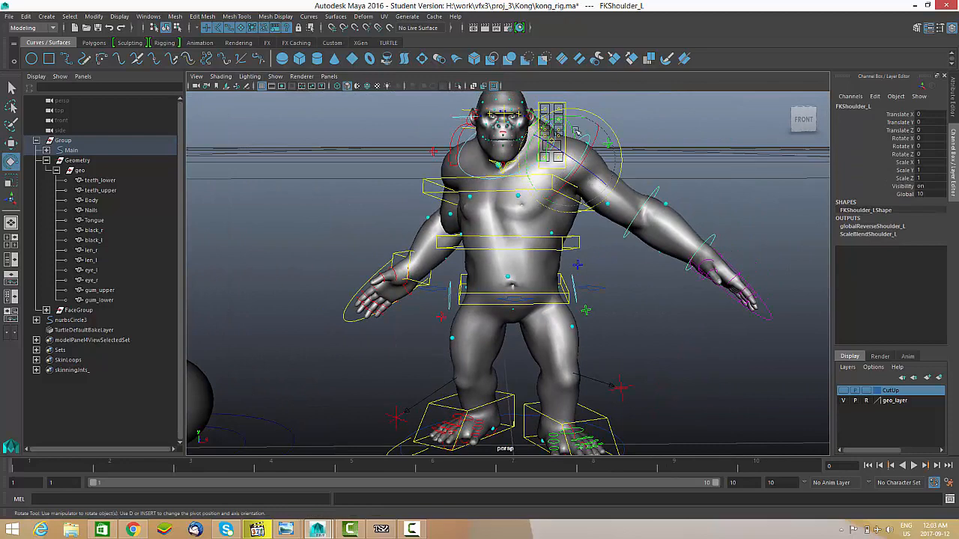
pyautogui.moveTo(574, 118); pyautogui.dragTo(624, 167)
pyautogui.scroll(3, 576, 202)
pyautogui.keyDown('alt'); pyautogui.moveTo(576, 202); pyautogui.dragTo(588, 220); pyautogui.keyUp('alt')
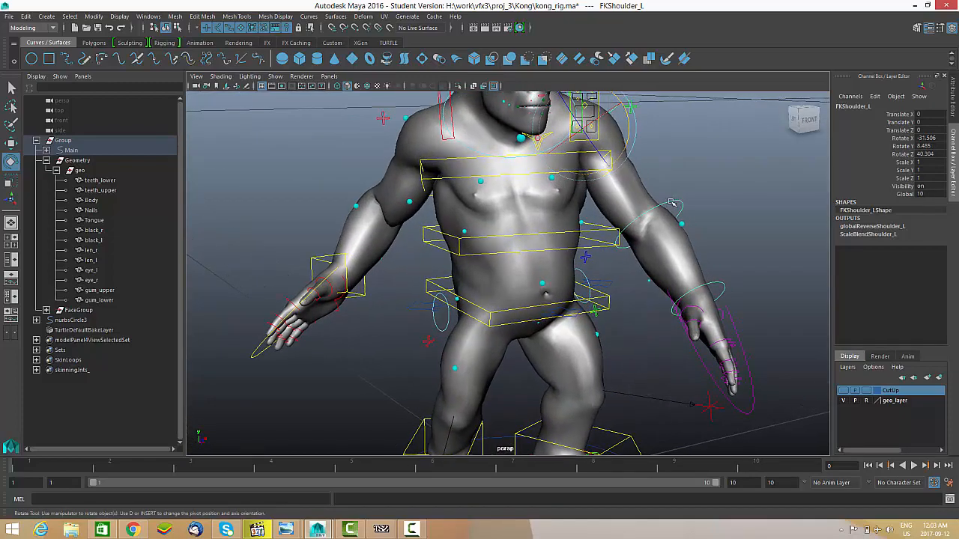
# Bend the left elbow with its FK control so the forearm comes across the front of the body.
pyautogui.click(671, 202)
pyautogui.keyDown('alt'); pyautogui.moveTo(671, 203); pyautogui.dragTo(641, 222, button='middle'); pyautogui.keyUp('alt')
pyautogui.moveTo(631, 264); pyautogui.dragTo(567, 257)
# Rotate FKShoulder_L to about -17.9° in X, -7.8° in Y and 40.2° in Z.
pyautogui.scroll(-4, 595, 259)
pyautogui.click(553, 190)
pyautogui.scroll(4, 598, 258)
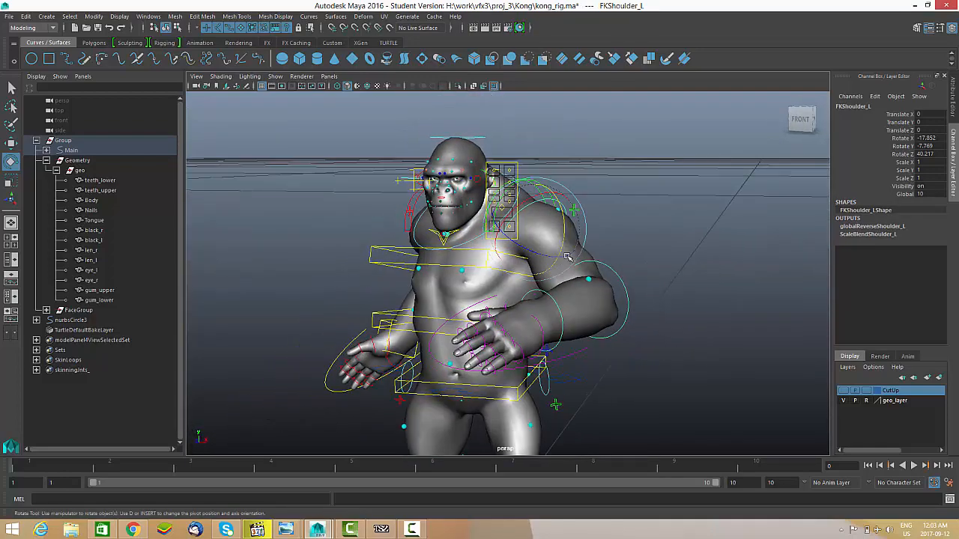
pyautogui.click(411, 530)
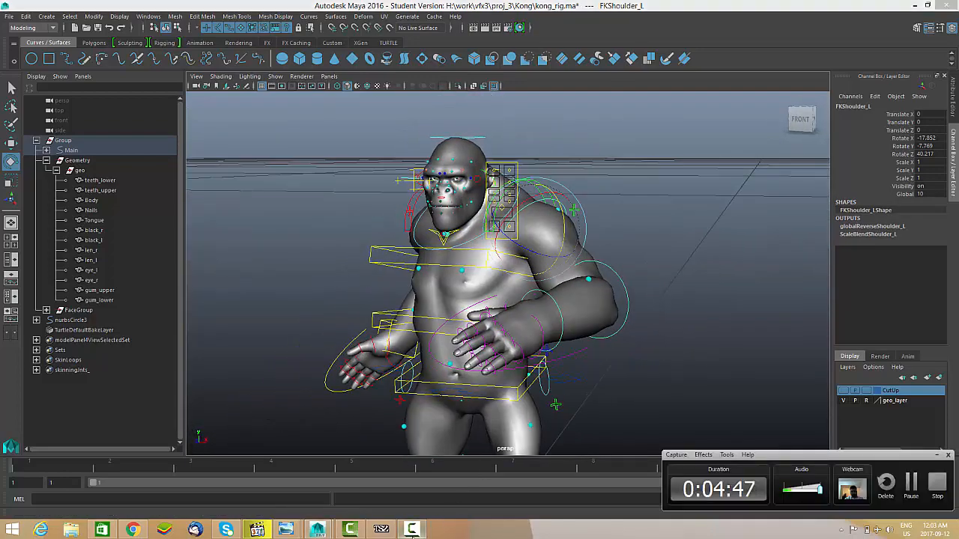
pyautogui.click(411, 529)
# Raise the left upper arm by rotating FKShoulder_L to about 0.8°, -24.5° and 52.7° in X, Y and Z.
pyautogui.scroll(4, 535, 258)
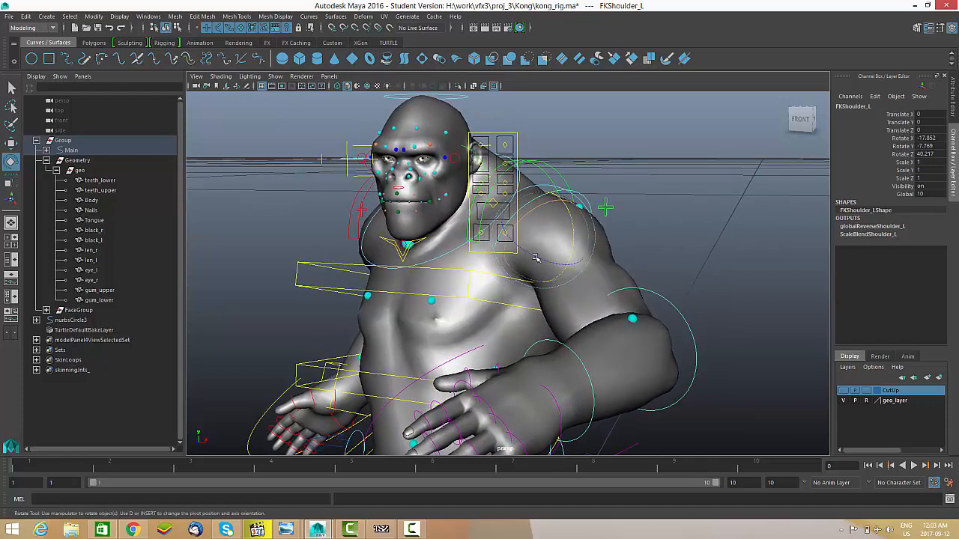
pyautogui.keyDown('alt'); pyautogui.moveTo(536, 258); pyautogui.dragTo(602, 193); pyautogui.keyUp('alt')
pyautogui.press('w')
pyautogui.press('e')
pyautogui.click(566, 161)
pyautogui.click(590, 161)
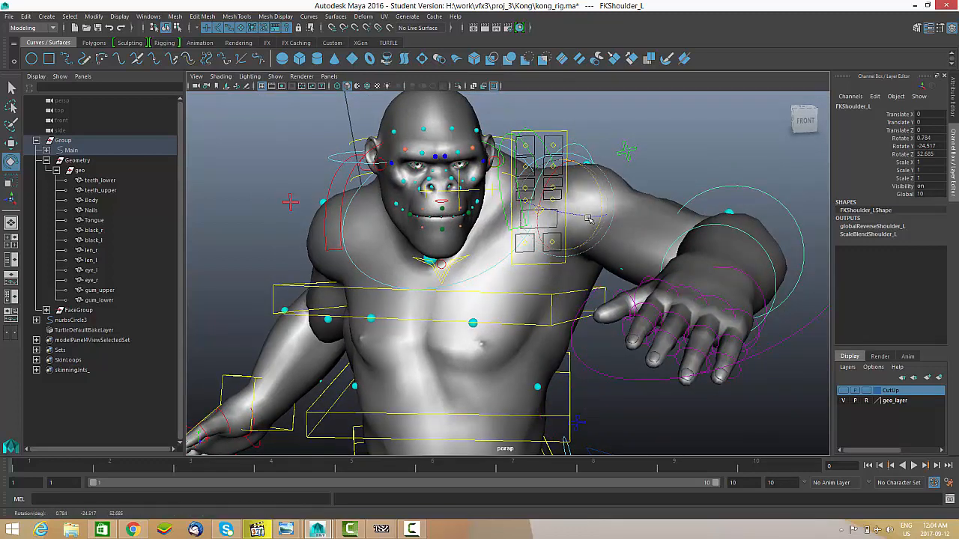
# Try small object-space rotations of FKShoulder_L to about -5.7°, -31.8°, 49.6°, and undo the last one.
pyautogui.keyDown('alt'); pyautogui.moveTo(588, 219); pyautogui.dragTo(616, 221, button='right'); pyautogui.keyUp('alt')
pyautogui.keyDown('alt'); pyautogui.moveTo(616, 220); pyautogui.dragTo(612, 233); pyautogui.keyUp('alt')
pyautogui.keyDown('alt'); pyautogui.moveTo(611, 233); pyautogui.dragTo(629, 231, button='right'); pyautogui.keyUp('alt')
pyautogui.keyDown('alt'); pyautogui.moveTo(570, 200); pyautogui.dragTo(561, 212, button='middle'); pyautogui.keyUp('alt')
pyautogui.keyDown('alt'); pyautogui.moveTo(551, 223); pyautogui.dragTo(578, 212); pyautogui.keyUp('alt')
pyautogui.keyDown('alt'); pyautogui.moveTo(574, 202); pyautogui.dragTo(563, 197, button='right'); pyautogui.keyUp('alt')
pyautogui.keyDown('alt'); pyautogui.moveTo(562, 196); pyautogui.dragTo(548, 200, button='middle'); pyautogui.keyUp('alt')
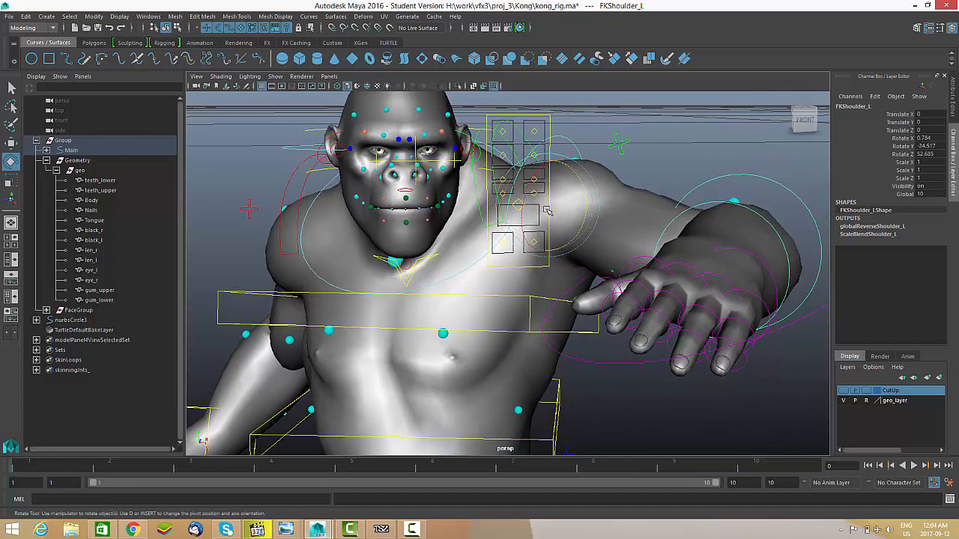
pyautogui.moveTo(548, 211); pyautogui.dragTo(563, 204)
pyautogui.hotkey('ctrl', 'z')
pyautogui.moveTo(536, 171)
pyautogui.mouseDown()
pyautogui.moveTo(534, 179)
pyautogui.moveTo(537, 171)
pyautogui.mouseUp()
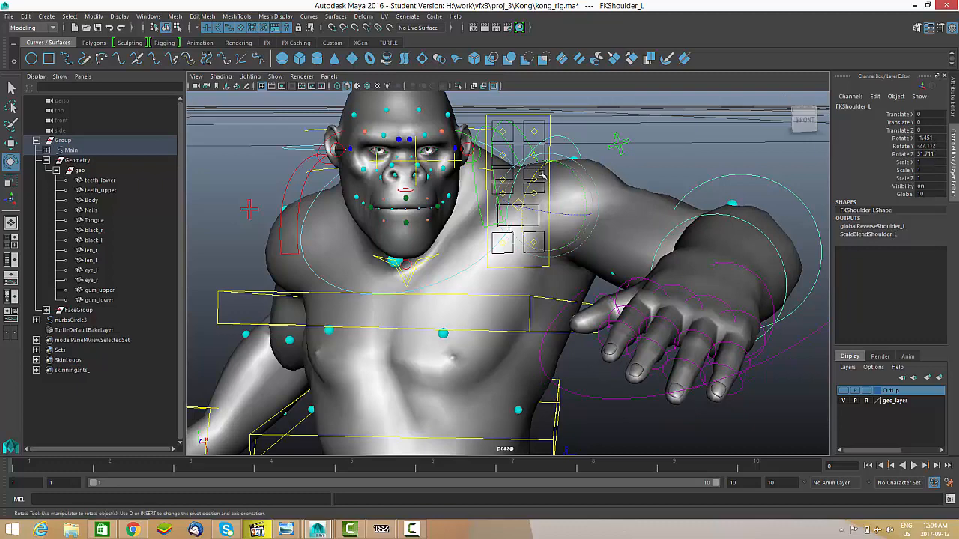
pyautogui.moveTo(539, 175); pyautogui.dragTo(542, 176)
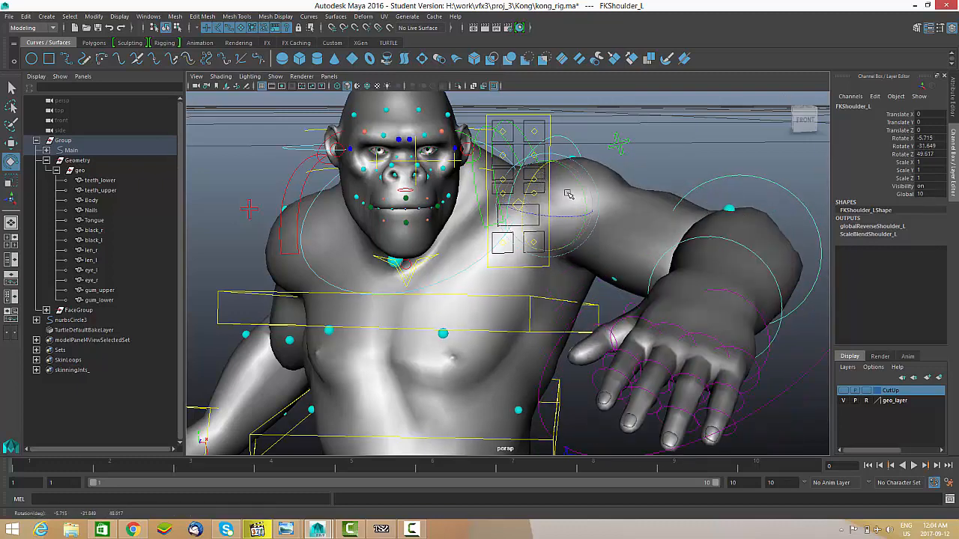
pyautogui.hotkey('ctrl', 'z')
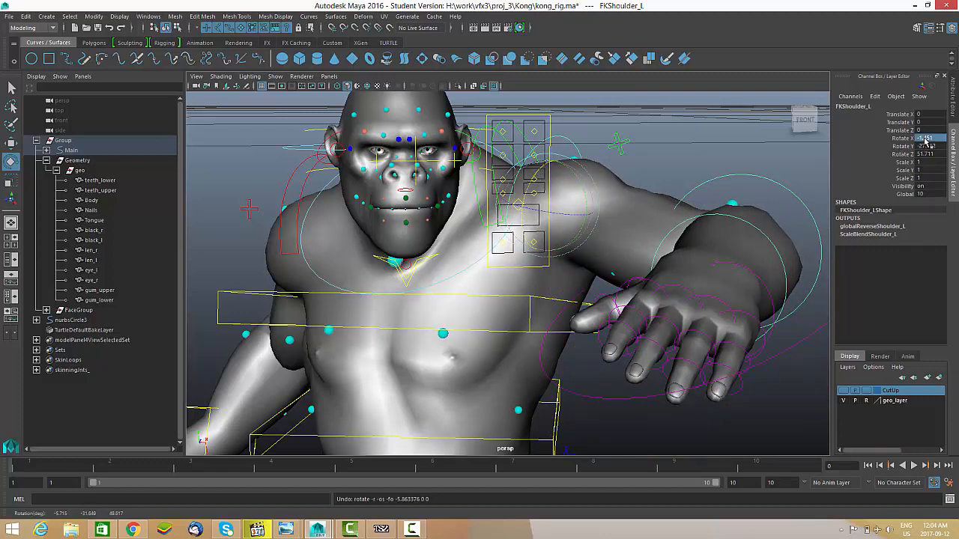
# Reset FKShoulder_L's X, Y and Z rotation to 0 and switch the Rotate tool to Gimbal mode.
pyautogui.write('0')
pyautogui.press('Return')
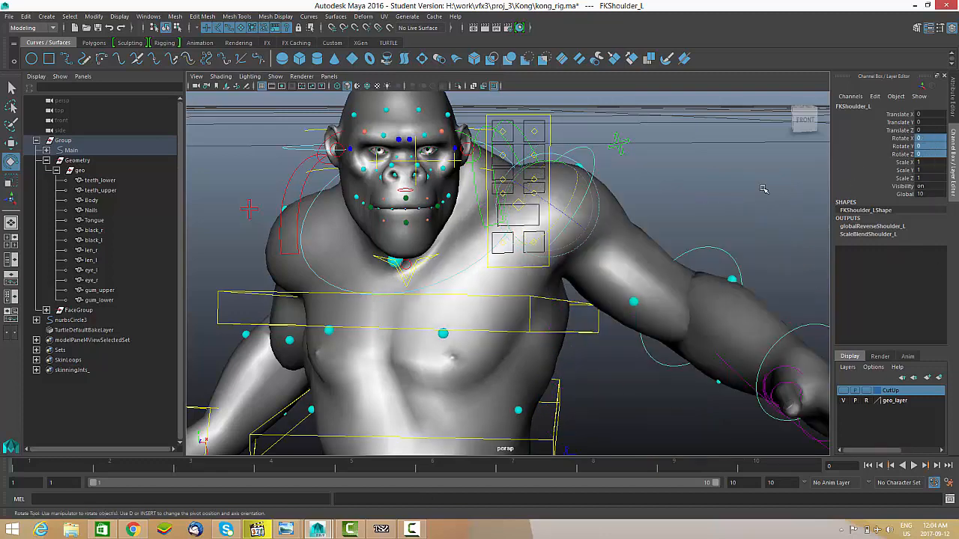
pyautogui.keyDown('alt'); pyautogui.moveTo(661, 180); pyautogui.dragTo(606, 196); pyautogui.keyUp('alt')
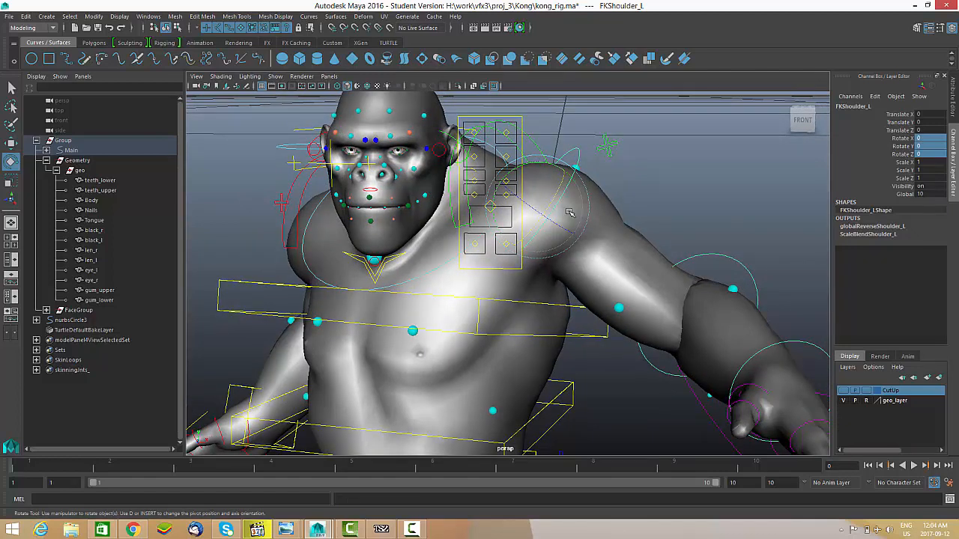
pyautogui.click(569, 212)
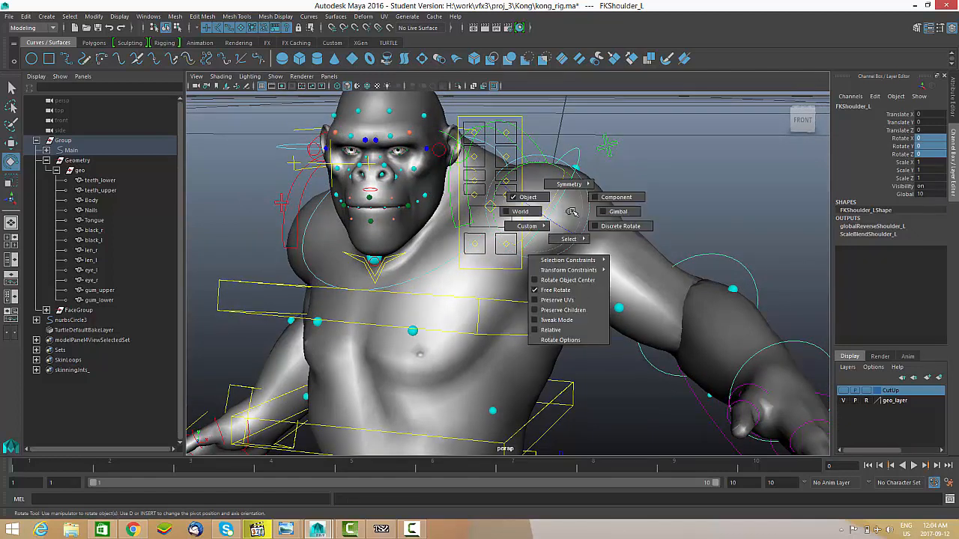
pyautogui.click(612, 211)
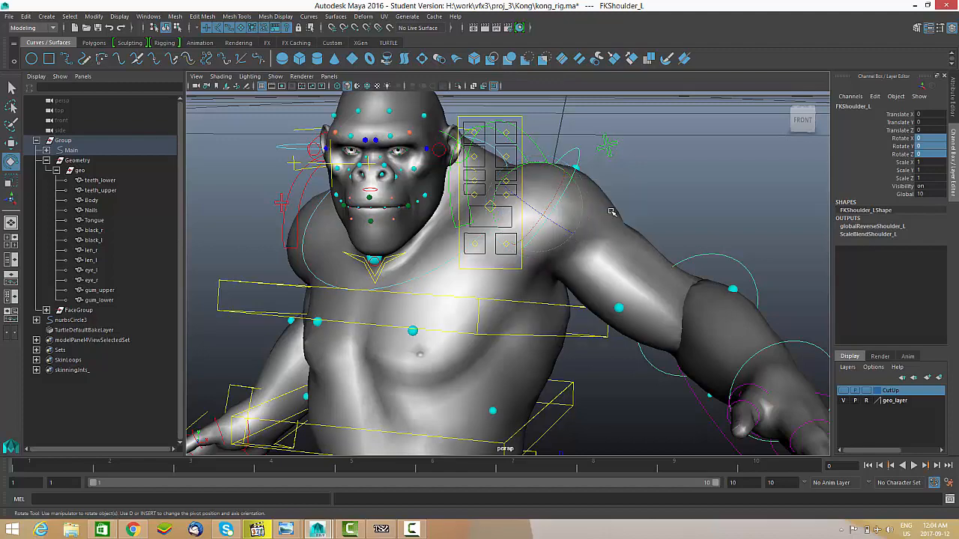
# Try separate gimbal rotations of FKShoulder_L of about -11.3° in Z and -18.9° in X, undoing each one.
pyautogui.keyDown('alt'); pyautogui.moveTo(612, 206); pyautogui.dragTo(496, 239); pyautogui.keyUp('alt')
pyautogui.hotkey('ctrl', 'z')
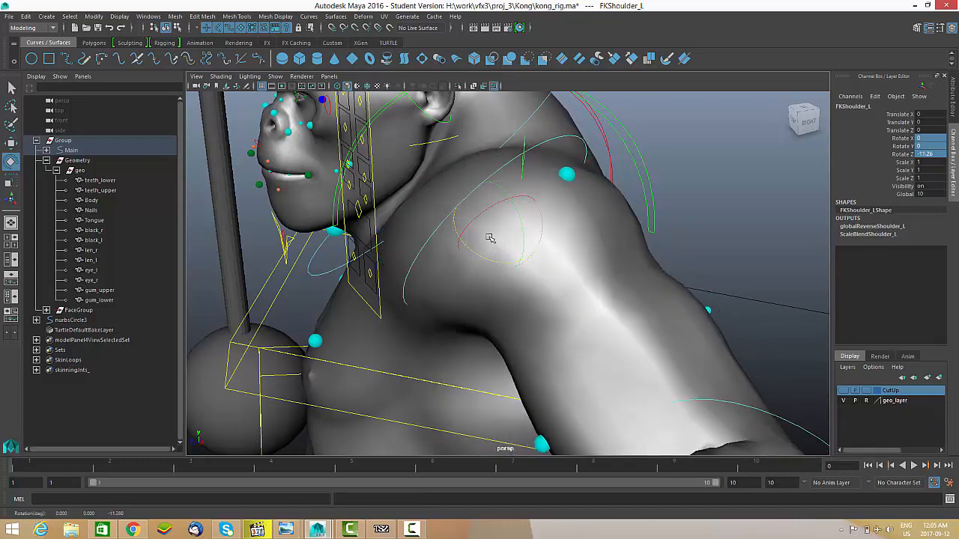
pyautogui.hotkey('ctrl', 'z')
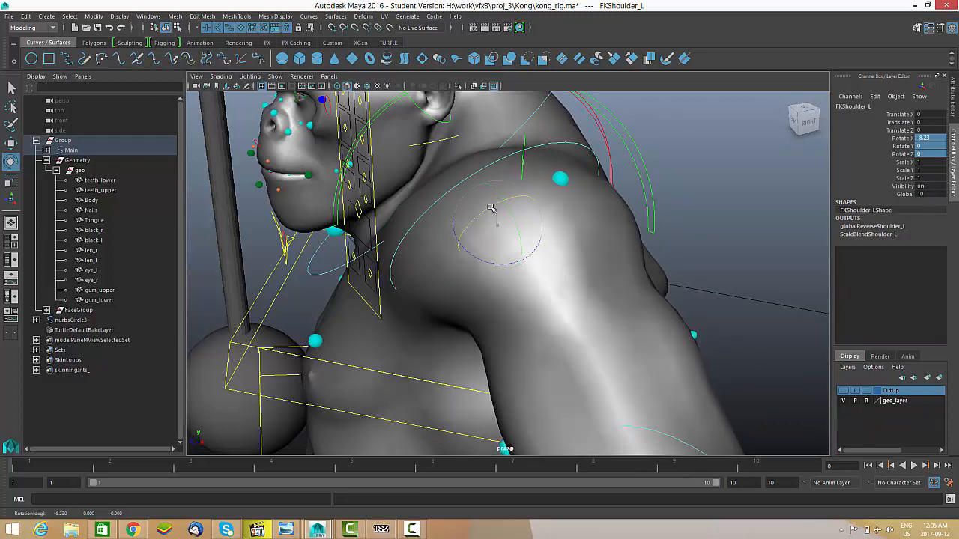
pyautogui.moveTo(492, 211)
pyautogui.mouseDown()
pyautogui.moveTo(497, 203)
pyautogui.moveTo(485, 216)
pyautogui.moveTo(499, 219)
pyautogui.moveTo(490, 212)
pyautogui.moveTo(499, 207)
pyautogui.moveTo(475, 215)
pyautogui.moveTo(497, 224)
pyautogui.moveTo(474, 217)
pyautogui.moveTo(505, 206)
pyautogui.moveTo(481, 213)
pyautogui.mouseUp()
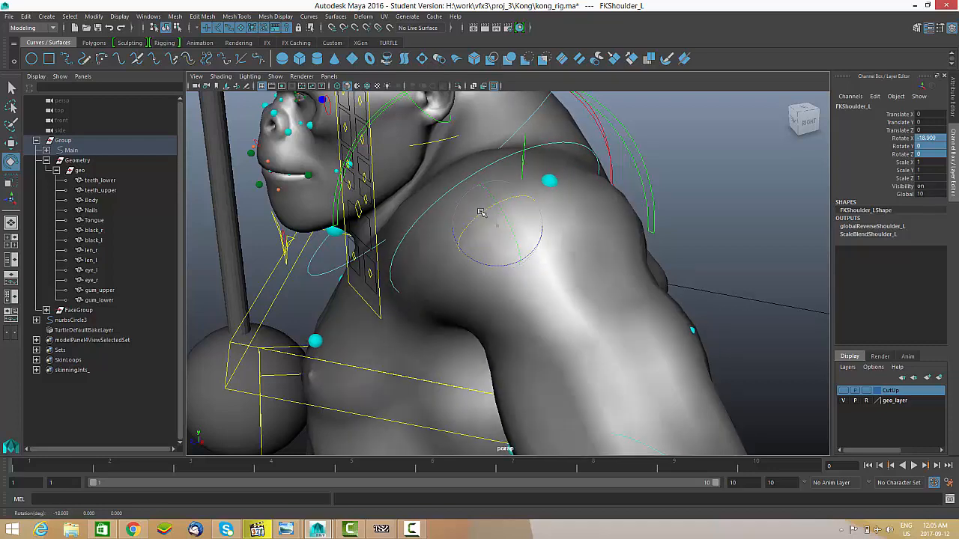
pyautogui.hotkey('ctrl', 'z')
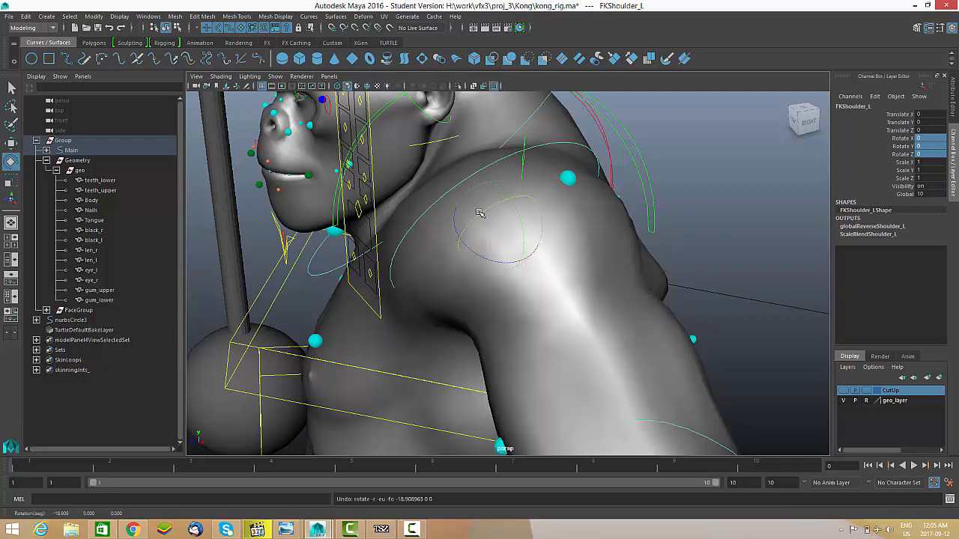
# Try gimbal rotations of FKShoulder_L of about -14.1° in X and 7.2° in Y, undoing each one.
pyautogui.keyDown('alt'); pyautogui.moveTo(501, 241); pyautogui.dragTo(476, 228); pyautogui.keyUp('alt')
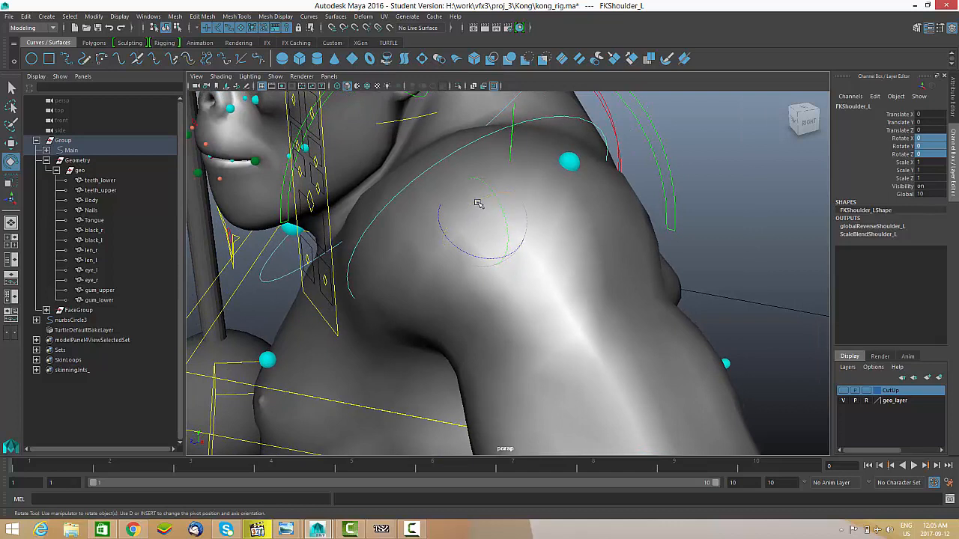
pyautogui.moveTo(478, 203); pyautogui.dragTo(473, 208)
pyautogui.hotkey('ctrl', 'z')
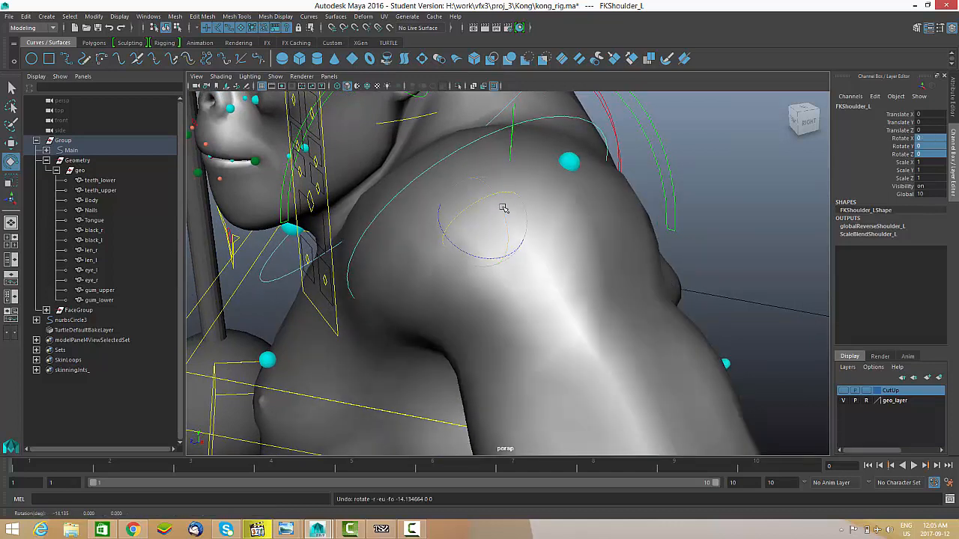
pyautogui.moveTo(501, 204)
pyautogui.mouseDown()
pyautogui.moveTo(490, 205)
pyautogui.moveTo(500, 210)
pyautogui.moveTo(490, 193)
pyautogui.moveTo(505, 209)
pyautogui.mouseUp()
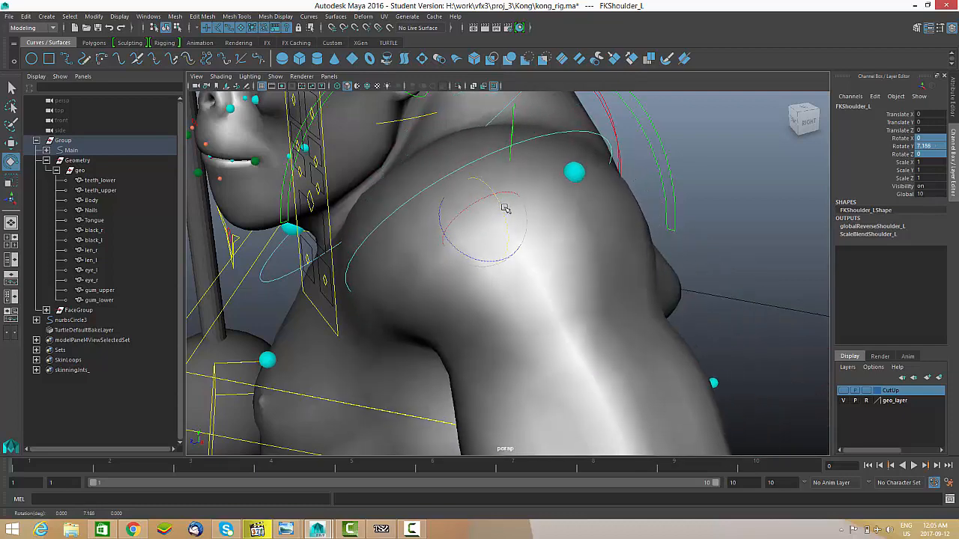
pyautogui.hotkey('ctrl', 'z')
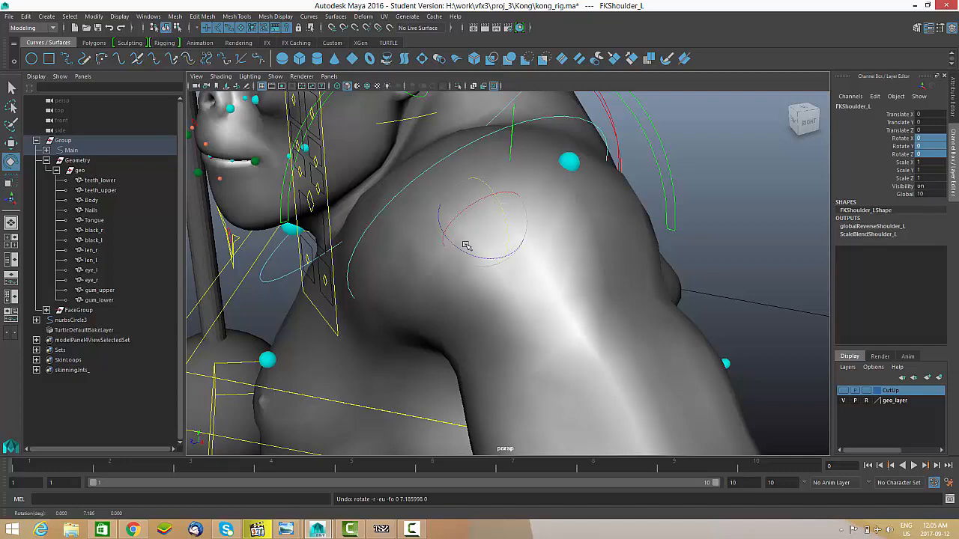
# Try rotating FKShoulder_L around its gimbal Z axis by about 24.2°, and undo the test rotations.
pyautogui.moveTo(451, 246)
pyautogui.mouseDown()
pyautogui.moveTo(482, 247)
pyautogui.moveTo(454, 237)
pyautogui.moveTo(496, 230)
pyautogui.moveTo(456, 232)
pyautogui.moveTo(527, 220)
pyautogui.moveTo(509, 250)
pyautogui.moveTo(480, 240)
pyautogui.moveTo(565, 259)
pyautogui.moveTo(475, 285)
pyautogui.moveTo(416, 259)
pyautogui.moveTo(444, 275)
pyautogui.moveTo(460, 236)
pyautogui.mouseUp()
pyautogui.hotkey('ctrl', 'z')
pyautogui.hotkey('ctrl', 'z')
pyautogui.hotkey('ctrl', 'z')
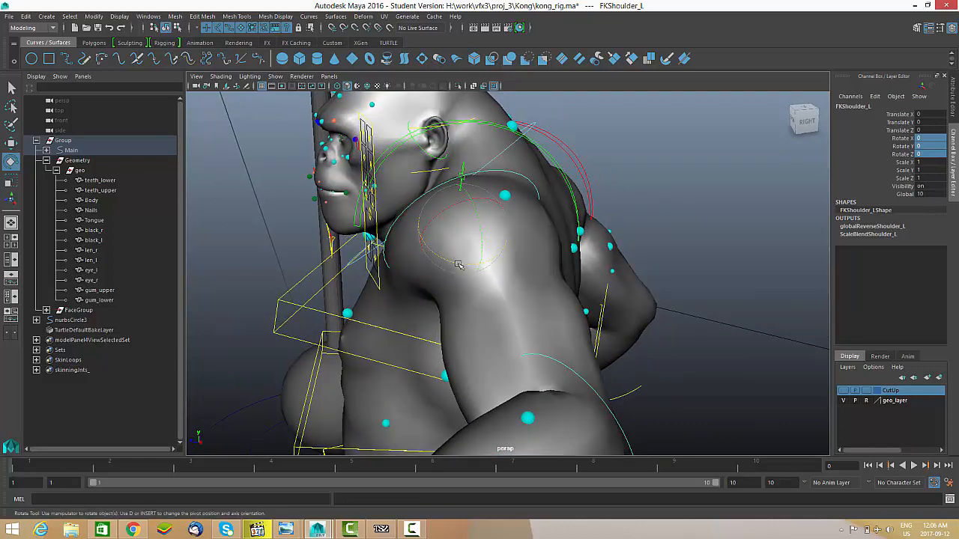
pyautogui.moveTo(465, 265); pyautogui.dragTo(448, 261)
pyautogui.hotkey('ctrl', 'z')
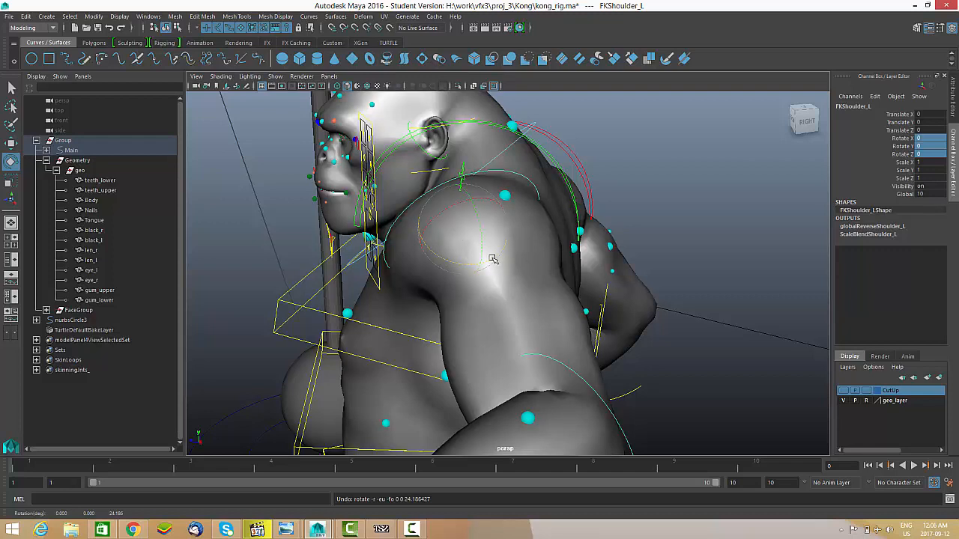
# Open the transform attributes of FKShoulder_L and set its rotate order to xyz.
pyautogui.click(953, 106)
pyautogui.click(761, 105)
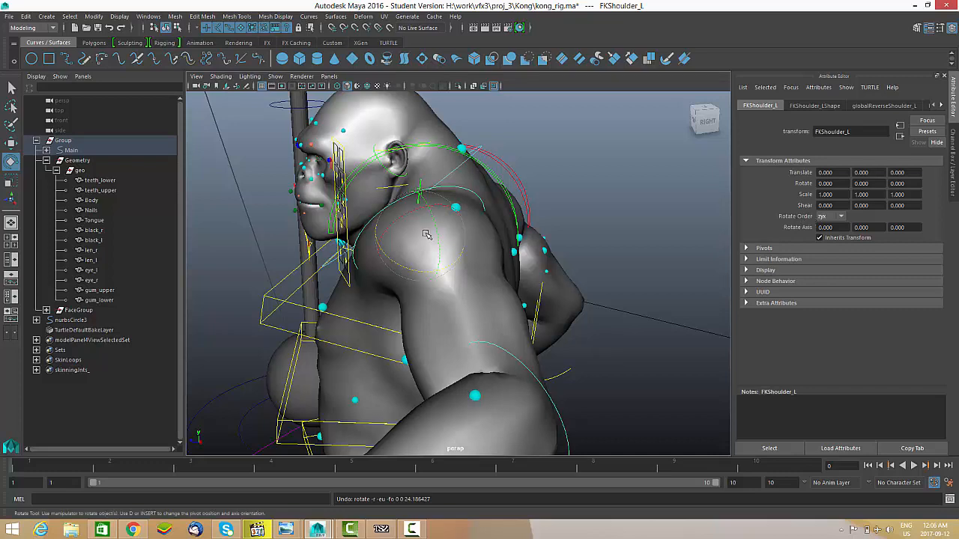
pyautogui.keyDown('alt'); pyautogui.moveTo(435, 227); pyautogui.dragTo(516, 225); pyautogui.keyUp('alt')
pyautogui.click(838, 216)
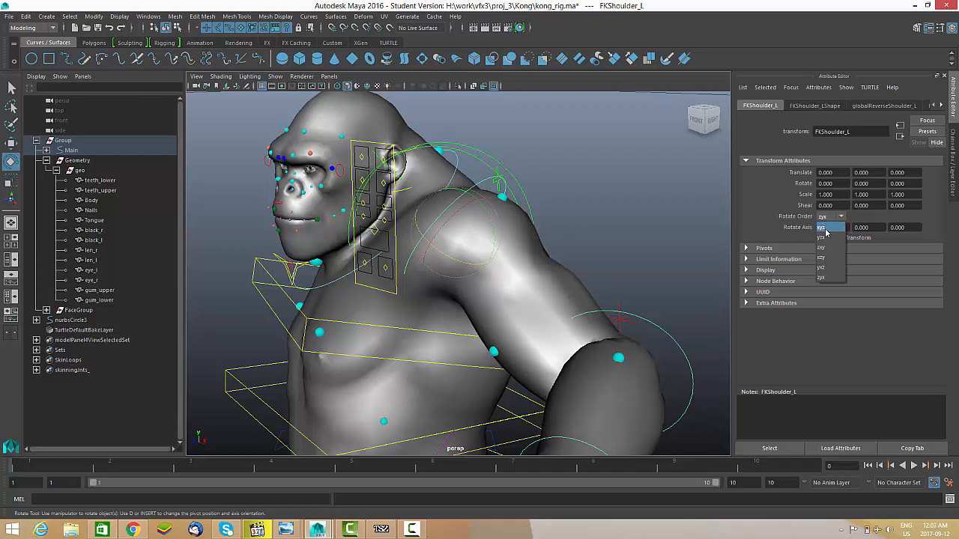
pyautogui.click(824, 228)
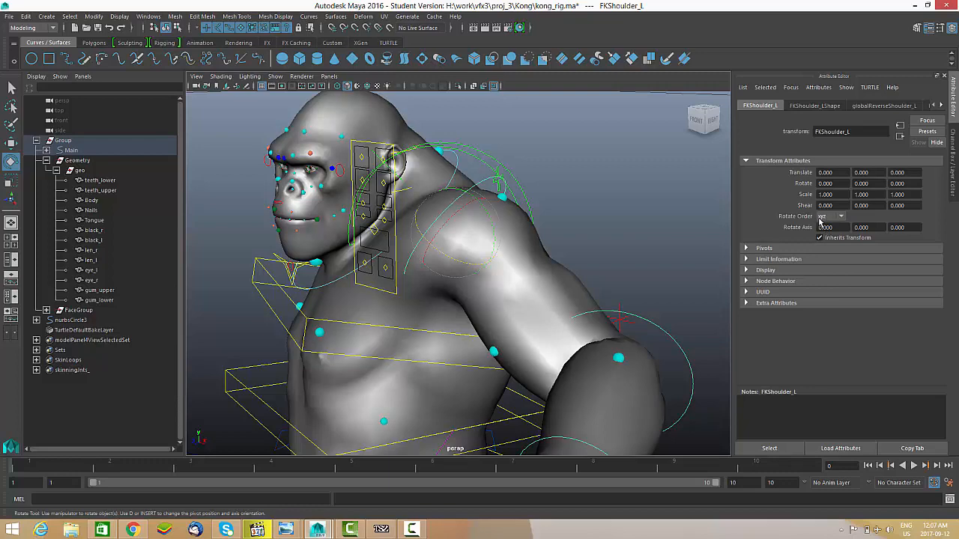
# Test the gimbal axes of FKShoulder_L with the xyz order, undoing trial rotations and turning it about 19.1° in X.
pyautogui.keyDown('alt'); pyautogui.moveTo(567, 244); pyautogui.dragTo(533, 227); pyautogui.keyUp('alt')
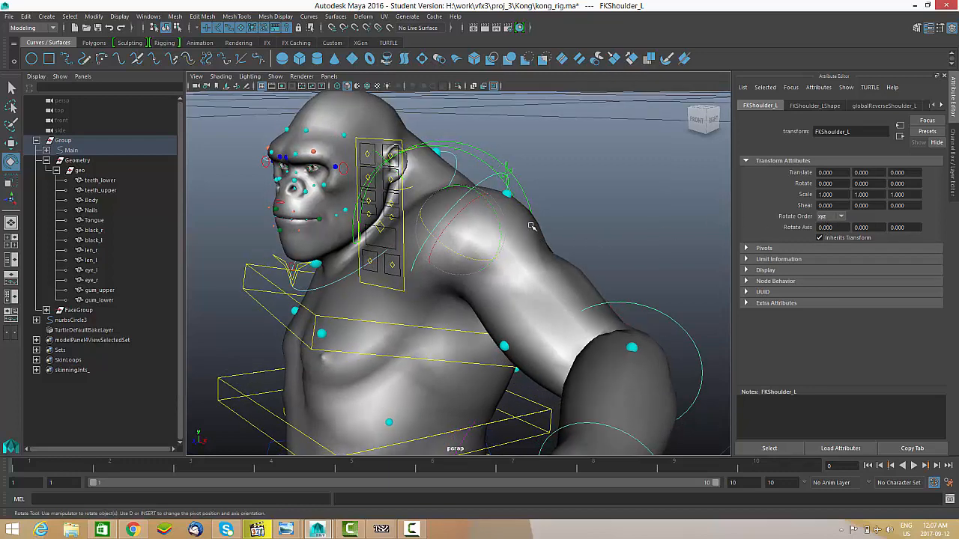
pyautogui.moveTo(471, 257); pyautogui.dragTo(467, 210)
pyautogui.hotkey('ctrl', 'z')
pyautogui.hotkey('ctrl', 'z')
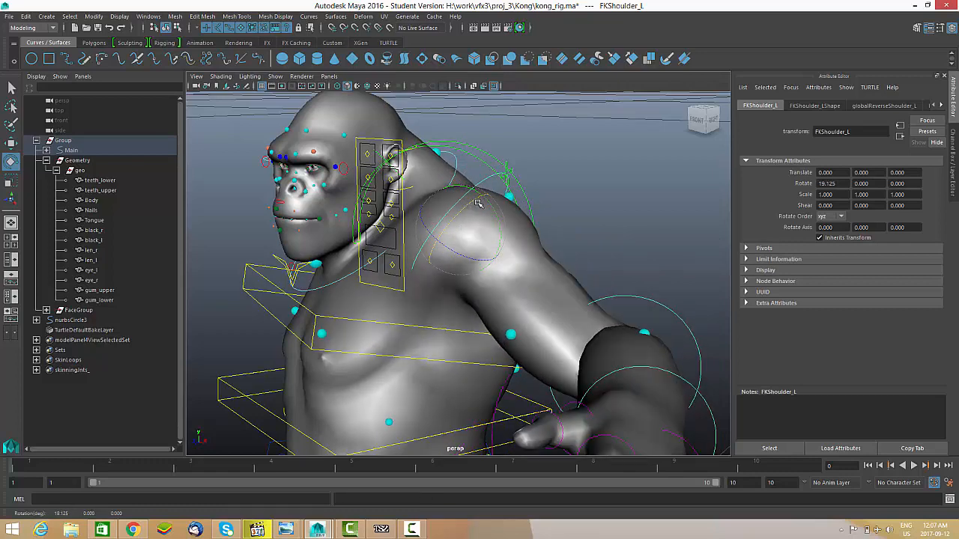
# Undo the X test rotation of FKShoulder_L and bring up its channel values instead of the transform attributes.
pyautogui.hotkey('ctrl', 'z')
pyautogui.keyDown('alt'); pyautogui.moveTo(485, 251); pyautogui.dragTo(453, 267); pyautogui.keyUp('alt')
pyautogui.scroll(1, 448, 260)
pyautogui.keyDown('alt'); pyautogui.moveTo(444, 254); pyautogui.dragTo(443, 246, button='middle'); pyautogui.keyUp('alt')
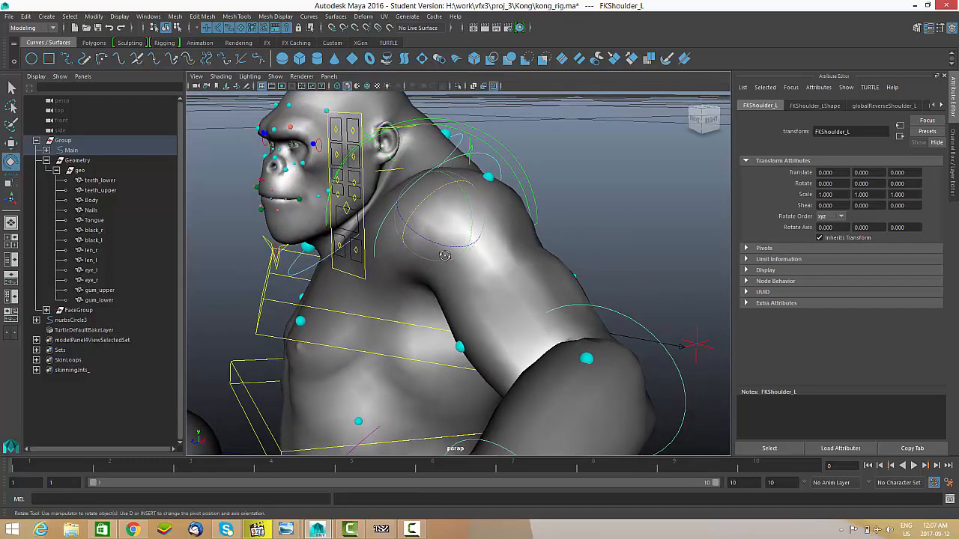
pyautogui.keyDown('alt'); pyautogui.moveTo(444, 247); pyautogui.dragTo(466, 263); pyautogui.keyUp('alt')
pyautogui.click(953, 145)
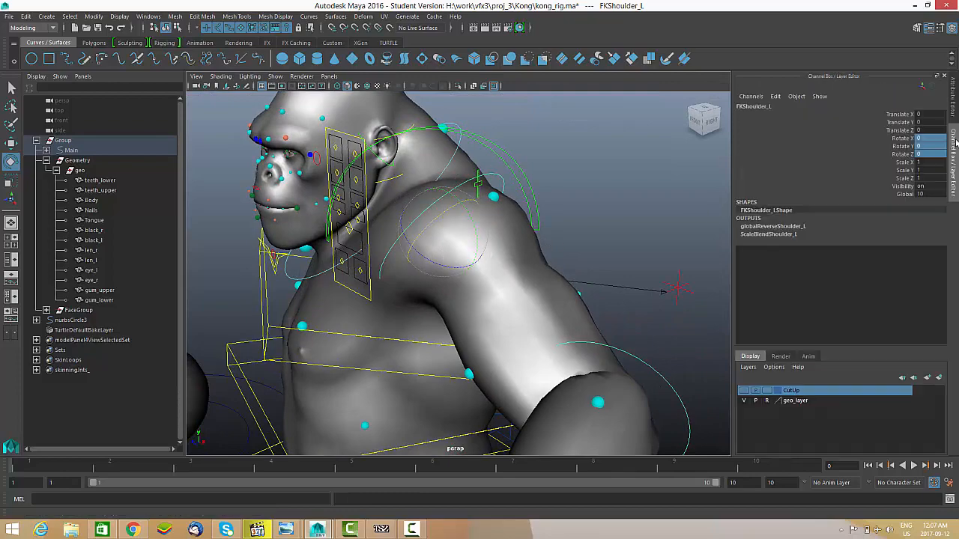
# Pose the left arm by rotating FKShoulder_L to about -24.0° in X, -12.7° in Y and 49.9° in Z.
pyautogui.keyDown('alt'); pyautogui.moveTo(519, 213); pyautogui.dragTo(528, 210, button='middle'); pyautogui.keyUp('alt')
pyautogui.scroll(1, 529, 210)
pyautogui.keyDown('alt'); pyautogui.moveTo(531, 213); pyautogui.dragTo(605, 222); pyautogui.keyUp('alt')
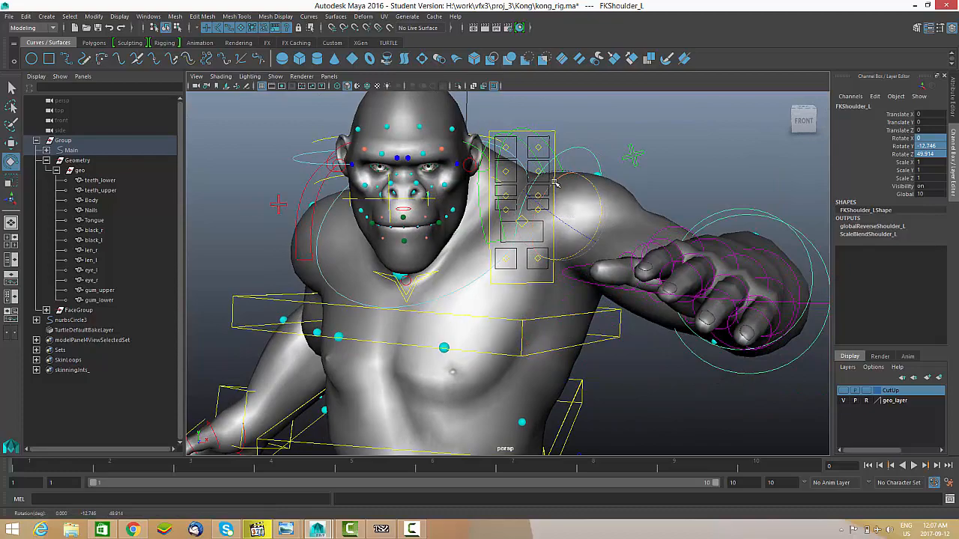
pyautogui.moveTo(555, 182); pyautogui.dragTo(625, 210)
# Select the right hand control IKArm_R and pull it backward to about -1.44 in Z.
pyautogui.keyDown('alt'); pyautogui.moveTo(625, 209); pyautogui.dragTo(375, 300, button='right'); pyautogui.keyUp('alt')
pyautogui.keyDown('alt'); pyautogui.moveTo(375, 300); pyautogui.dragTo(364, 250, button='middle'); pyautogui.keyUp('alt')
pyautogui.keyDown('alt'); pyautogui.moveTo(364, 250); pyautogui.dragTo(440, 329); pyautogui.keyUp('alt')
pyautogui.keyDown('alt'); pyautogui.moveTo(440, 329); pyautogui.dragTo(434, 284, button='middle'); pyautogui.keyUp('alt')
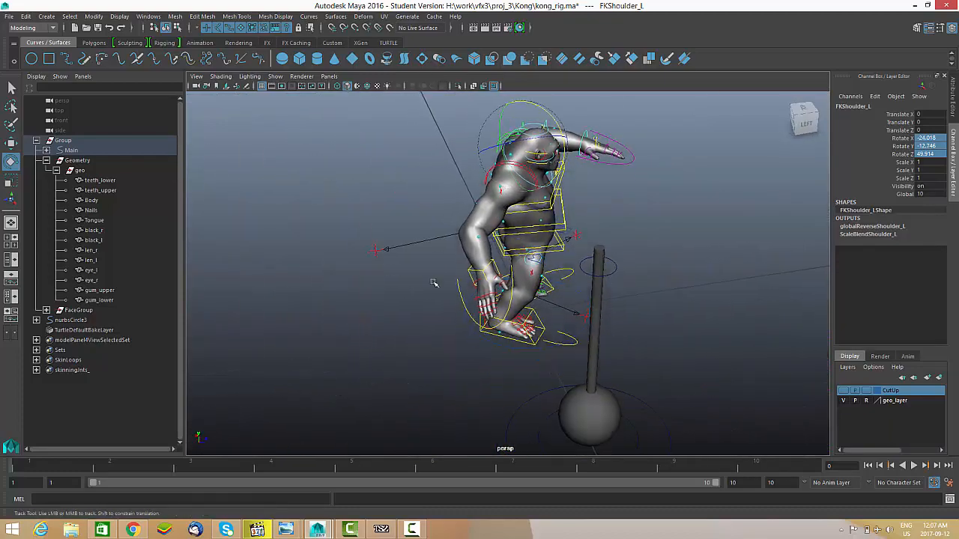
pyautogui.keyDown('alt'); pyautogui.moveTo(434, 284); pyautogui.dragTo(529, 278, button='right'); pyautogui.keyUp('alt')
pyautogui.click(473, 262)
pyautogui.click(466, 267)
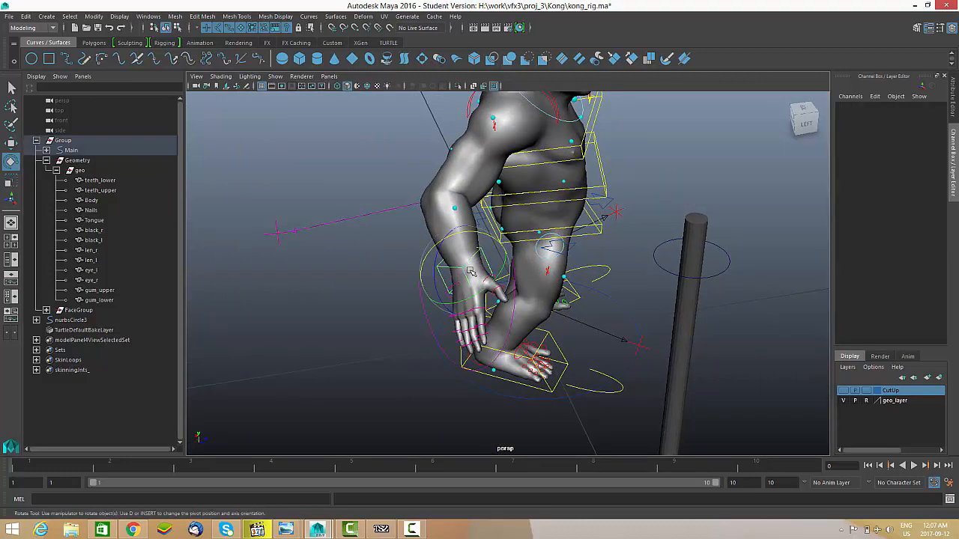
pyautogui.keyDown('alt'); pyautogui.moveTo(466, 267); pyautogui.dragTo(476, 269, button='right'); pyautogui.keyUp('alt')
pyautogui.press('w')
pyautogui.keyDown('alt'); pyautogui.moveTo(491, 275); pyautogui.dragTo(489, 299); pyautogui.keyUp('alt')
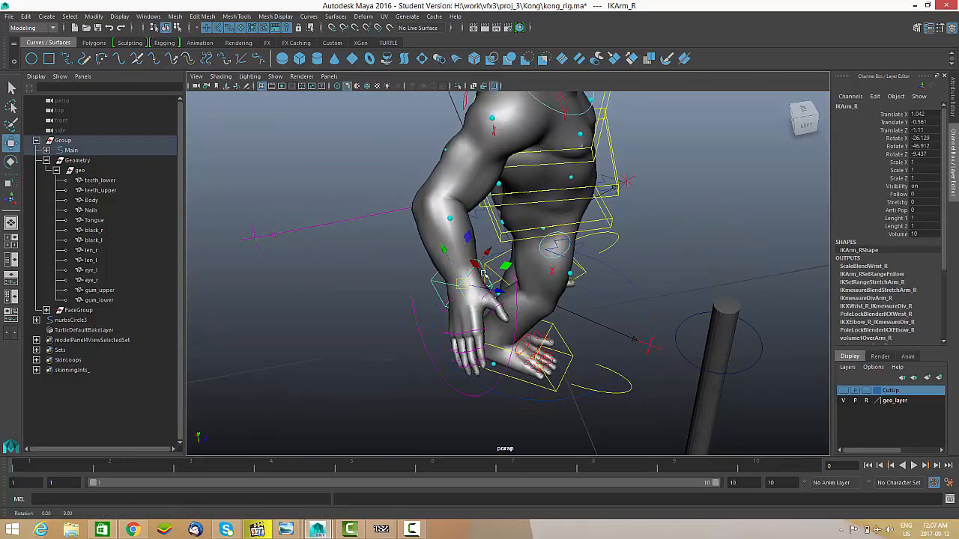
pyautogui.press('w')
pyautogui.moveTo(475, 265); pyautogui.dragTo(441, 264)
pyautogui.keyDown('alt'); pyautogui.moveTo(492, 286); pyautogui.dragTo(465, 244); pyautogui.keyUp('alt')
pyautogui.moveTo(455, 284)
pyautogui.keyDown('alt'); pyautogui.mouseDown()
pyautogui.moveTo(512, 254)
pyautogui.moveTo(481, 245)
pyautogui.moveTo(456, 270)
pyautogui.mouseUp(); pyautogui.keyUp('alt')
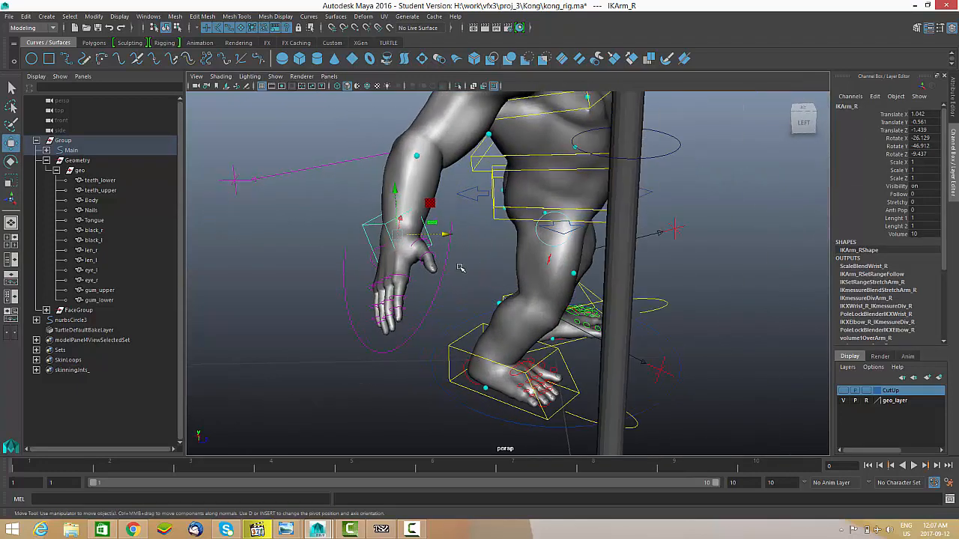
# Switch the Rotate tool for IKArm_R from gimbal to object axes.
pyautogui.press('e')
pyautogui.moveTo(402, 226); pyautogui.dragTo(424, 257)
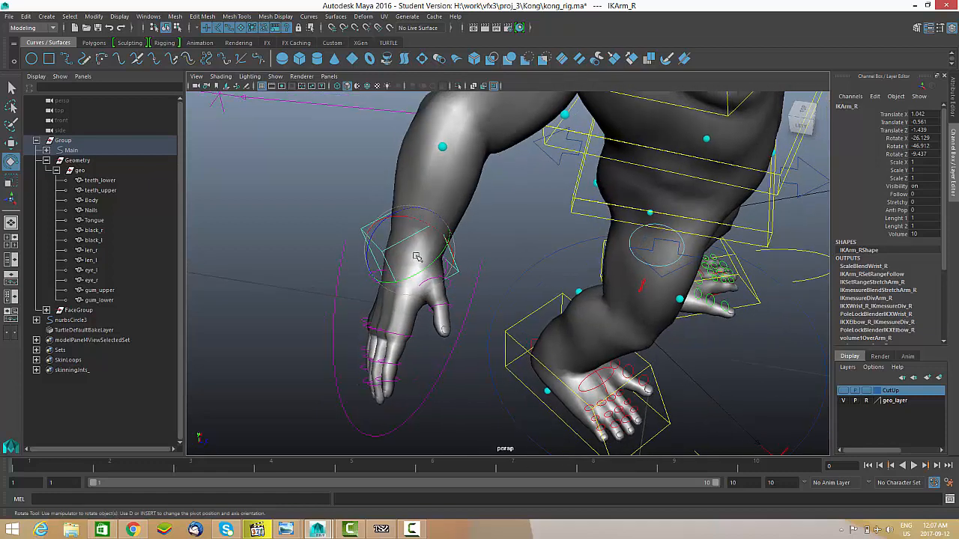
pyautogui.click(418, 249)
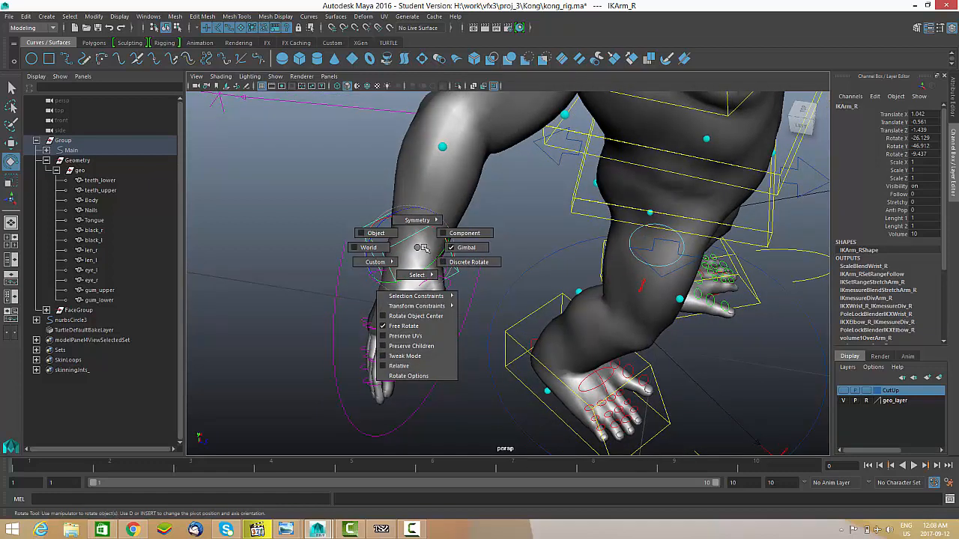
pyautogui.moveTo(424, 249); pyautogui.dragTo(396, 237)
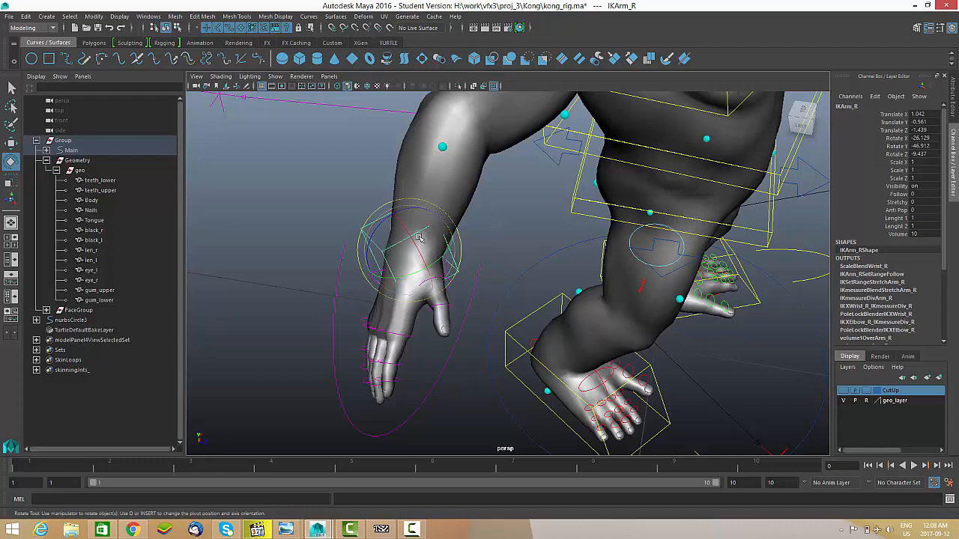
# Examine the right hand and the object-oriented rotation axes of IKArm_R from the front and the side.
pyautogui.keyDown('alt'); pyautogui.moveTo(432, 194); pyautogui.dragTo(454, 243); pyautogui.keyUp('alt')
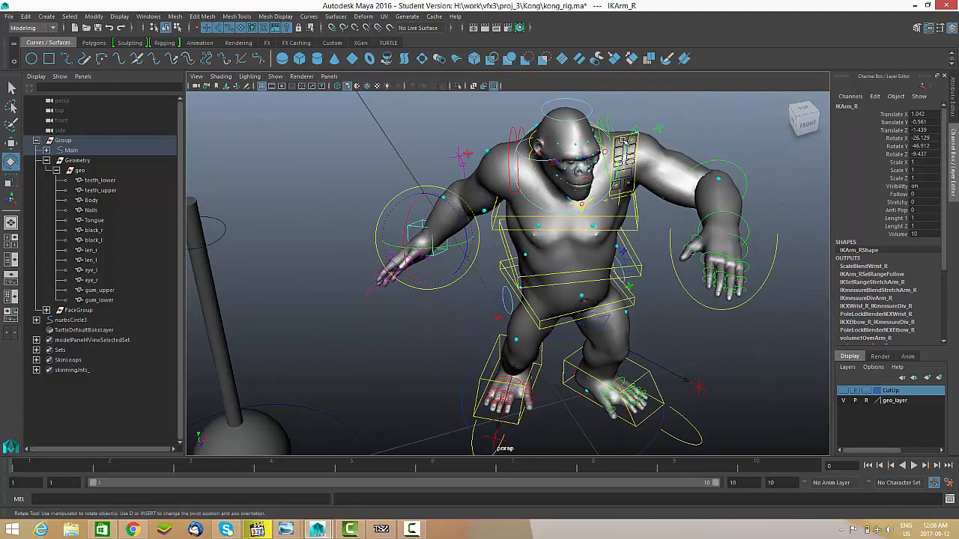
pyautogui.keyDown('alt'); pyautogui.moveTo(509, 223); pyautogui.dragTo(570, 219); pyautogui.keyUp('alt')
pyautogui.keyDown('alt'); pyautogui.moveTo(571, 219); pyautogui.dragTo(598, 251, button='right'); pyautogui.keyUp('alt')
pyautogui.keyDown('alt'); pyautogui.moveTo(598, 251); pyautogui.dragTo(593, 283, button='middle'); pyautogui.keyUp('alt')
pyautogui.keyDown('alt'); pyautogui.moveTo(391, 262); pyautogui.dragTo(420, 280, button='right'); pyautogui.keyUp('alt')
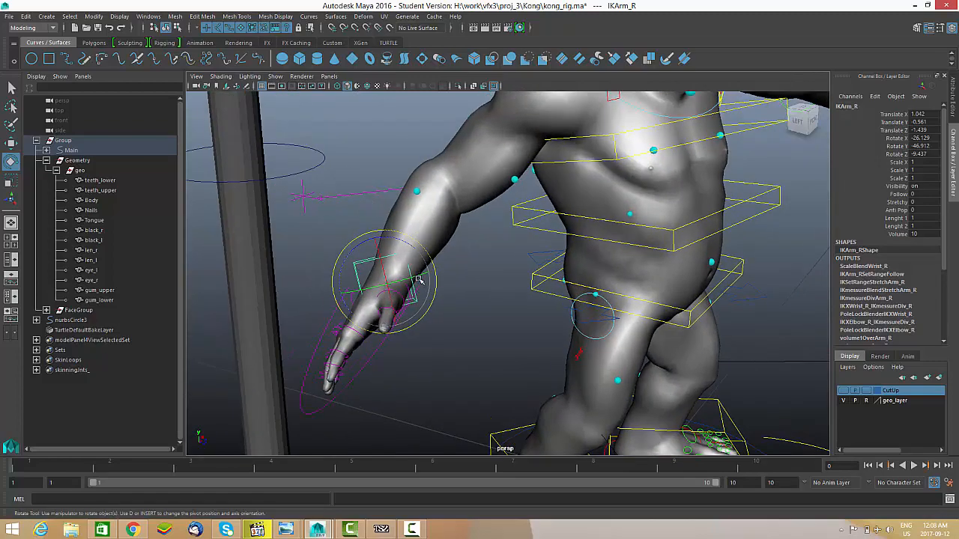
pyautogui.keyDown('alt'); pyautogui.moveTo(419, 280); pyautogui.dragTo(500, 244, button='middle'); pyautogui.keyUp('alt')
pyautogui.keyDown('alt'); pyautogui.moveTo(409, 250); pyautogui.dragTo(475, 215); pyautogui.keyUp('alt')
pyautogui.keyDown('alt'); pyautogui.moveTo(436, 250); pyautogui.dragTo(480, 265, button='right'); pyautogui.keyUp('alt')
pyautogui.keyDown('alt'); pyautogui.moveTo(404, 272); pyautogui.dragTo(430, 262, button='middle'); pyautogui.keyUp('alt')
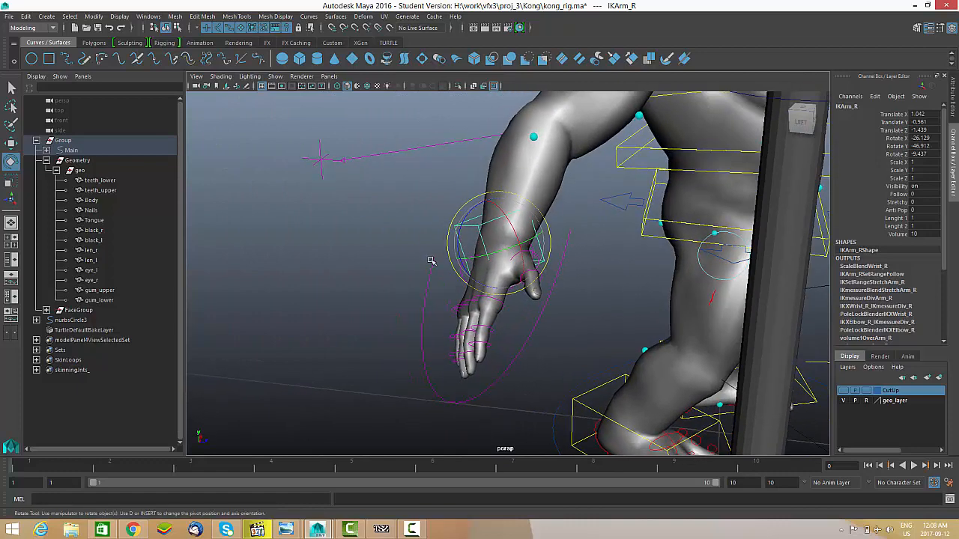
pyautogui.keyDown('alt'); pyautogui.moveTo(430, 261); pyautogui.dragTo(487, 255, button='right'); pyautogui.keyUp('alt')
pyautogui.keyDown('alt'); pyautogui.moveTo(567, 201); pyautogui.dragTo(540, 201, button='middle'); pyautogui.keyUp('alt')
pyautogui.keyDown('alt'); pyautogui.moveTo(540, 202); pyautogui.dragTo(513, 211); pyautogui.keyUp('alt')
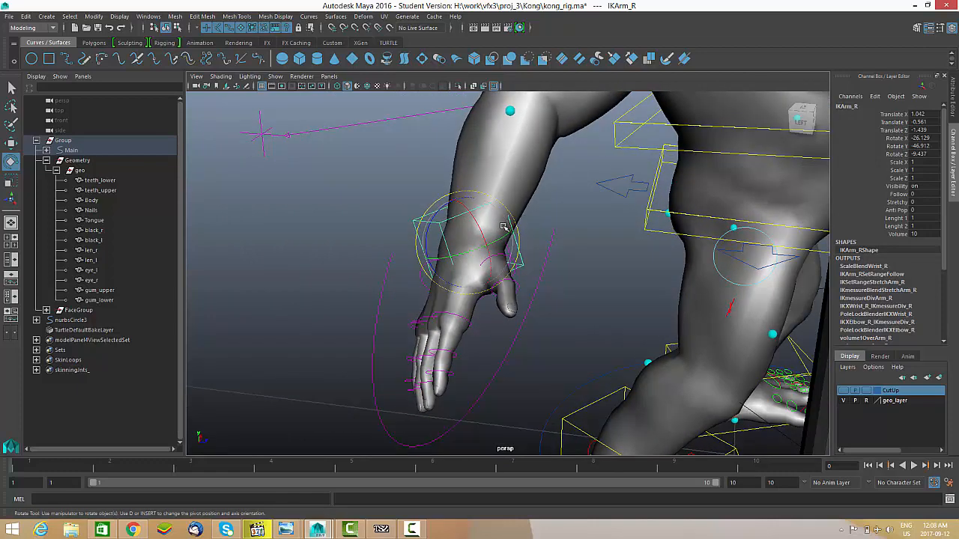
# Keep the object axis orientation and rotate IKArm_R to about -152.6° in X, -69.7° in Y and -110.3° in Z.
pyautogui.click(503, 227)
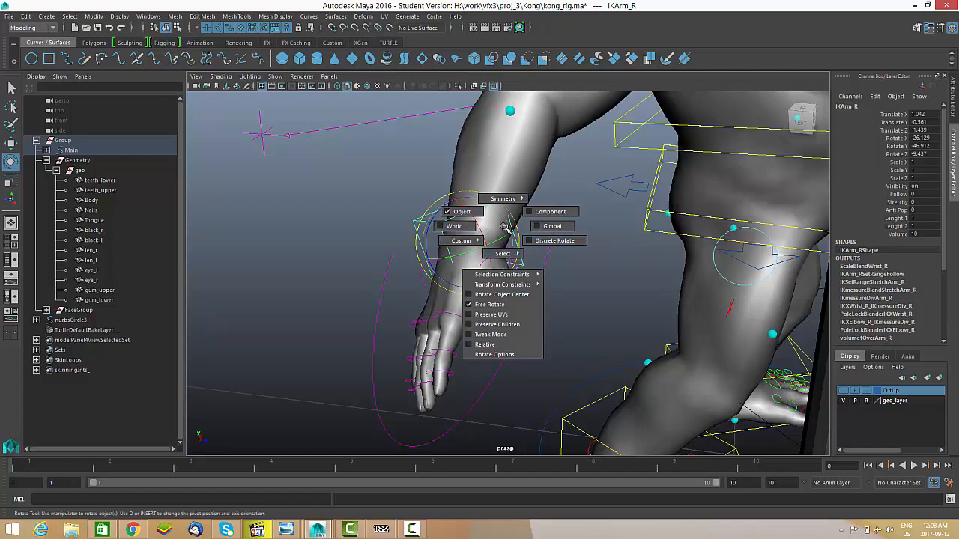
pyautogui.click(503, 225)
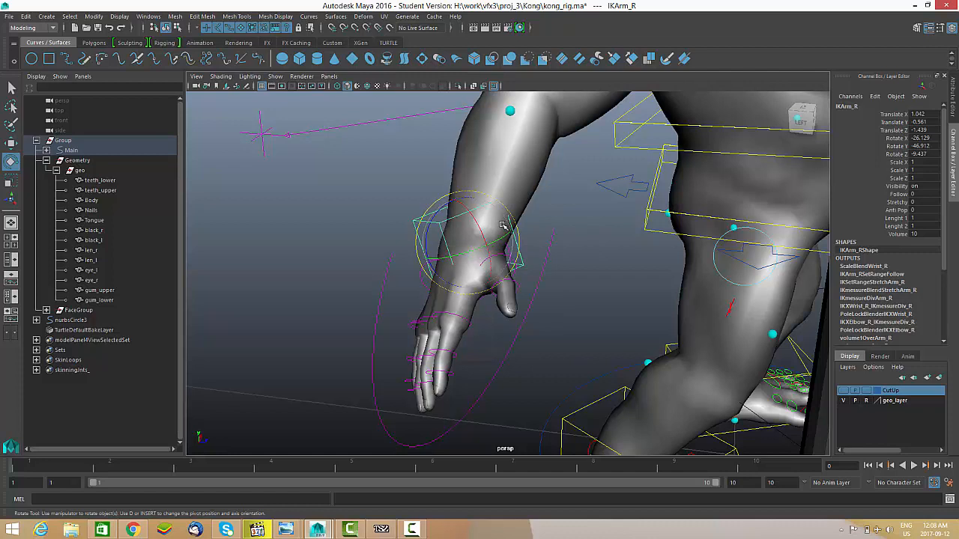
pyautogui.click(504, 225)
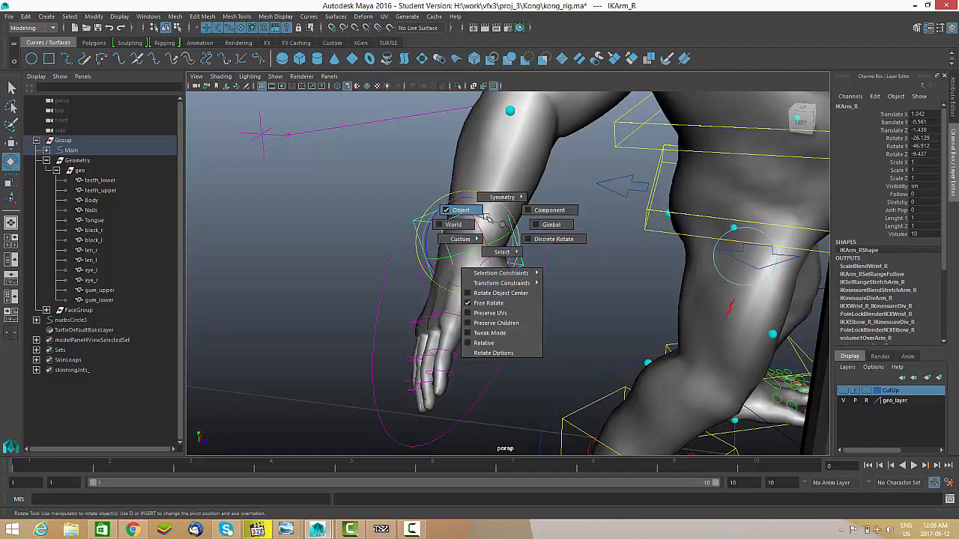
pyautogui.click(480, 216)
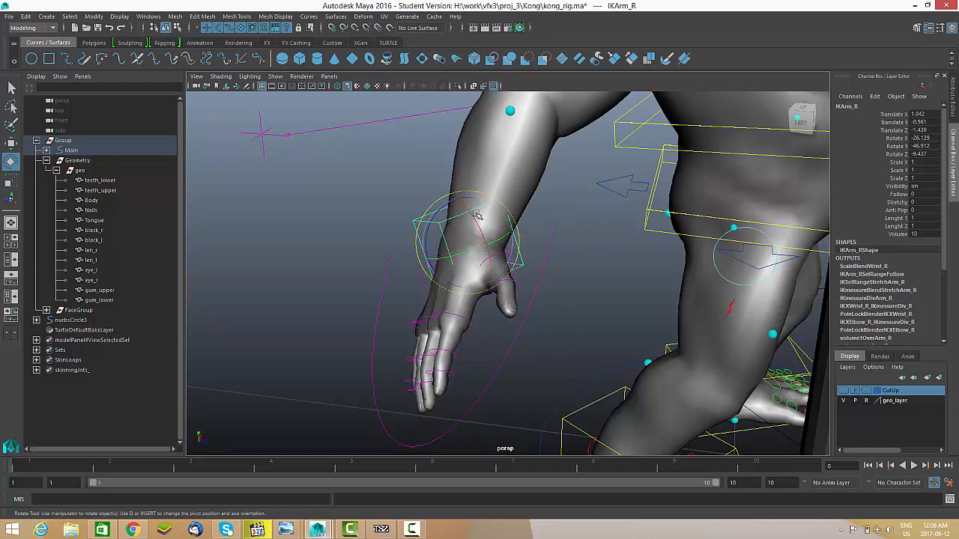
pyautogui.keyDown('alt'); pyautogui.moveTo(483, 190); pyautogui.dragTo(500, 291); pyautogui.keyUp('alt')
pyautogui.scroll(-5, 500, 218)
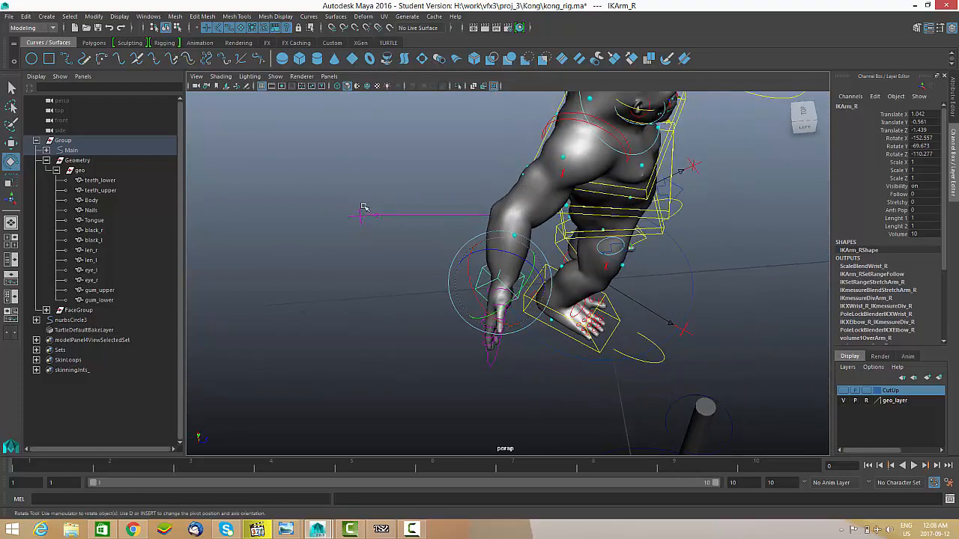
# Reposition the right elbow's pole control and reorient the right hand control so the palm faces outward.
pyautogui.click(362, 207)
pyautogui.keyDown('alt'); pyautogui.moveTo(362, 210); pyautogui.dragTo(481, 184); pyautogui.keyUp('alt')
pyautogui.press('w')
pyautogui.keyDown('alt'); pyautogui.moveTo(495, 337); pyautogui.dragTo(542, 268); pyautogui.keyUp('alt')
pyautogui.click(516, 242)
pyautogui.press('e')
pyautogui.keyDown('alt'); pyautogui.moveTo(612, 265); pyautogui.dragTo(536, 202); pyautogui.keyUp('alt')
pyautogui.scroll(-4, 552, 131)
# Try bringing the club to the right hand with nurbsCircle2, translated about 2.65, -2.18, -1.40 and rotated about 69.5° in X.
pyautogui.click(519, 142)
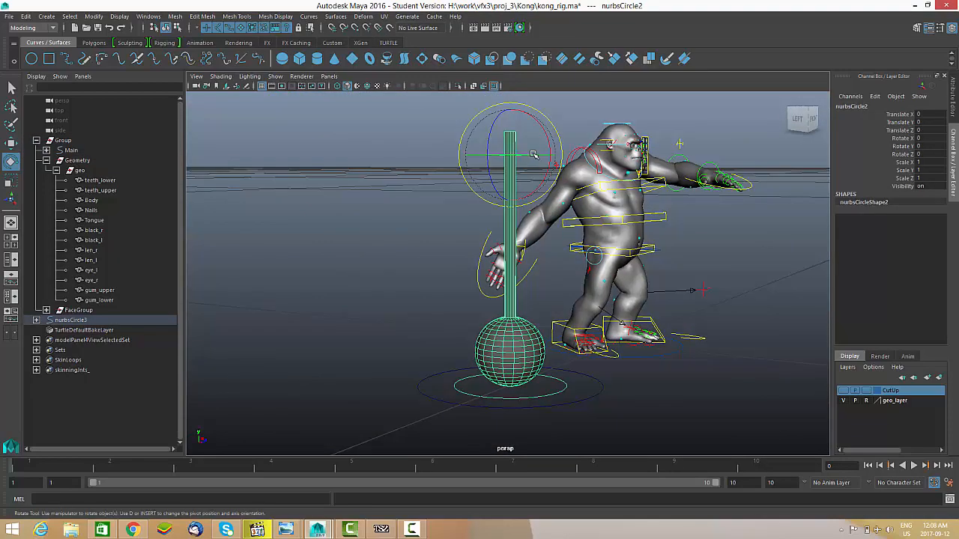
pyautogui.moveTo(547, 142); pyautogui.dragTo(623, 222)
pyautogui.keyDown('alt'); pyautogui.moveTo(603, 162); pyautogui.dragTo(393, 278); pyautogui.keyUp('alt')
pyautogui.scroll(-2, 651, 169)
pyautogui.keyDown('alt'); pyautogui.moveTo(393, 279); pyautogui.dragTo(503, 299, button='right'); pyautogui.keyUp('alt')
pyautogui.keyDown('alt'); pyautogui.moveTo(503, 299); pyautogui.dragTo(488, 291); pyautogui.keyUp('alt')
pyautogui.moveTo(530, 267)
pyautogui.mouseDown()
pyautogui.moveTo(493, 256)
pyautogui.moveTo(531, 270)
pyautogui.mouseUp()
pyautogui.keyDown('alt'); pyautogui.moveTo(530, 269); pyautogui.dragTo(561, 299, button='right'); pyautogui.keyUp('alt')
pyautogui.keyDown('alt'); pyautogui.moveTo(561, 299); pyautogui.dragTo(502, 298); pyautogui.keyUp('alt')
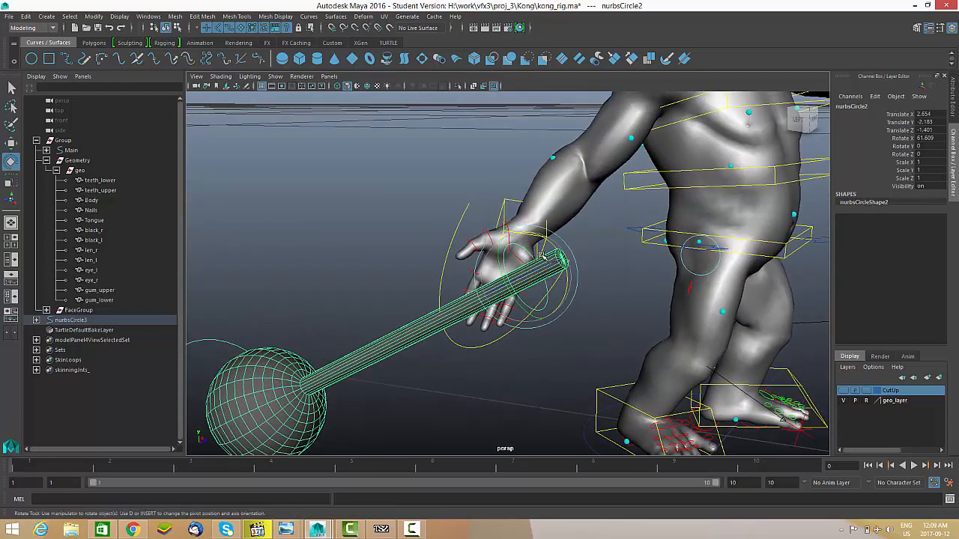
pyautogui.moveTo(549, 241); pyautogui.dragTo(555, 245)
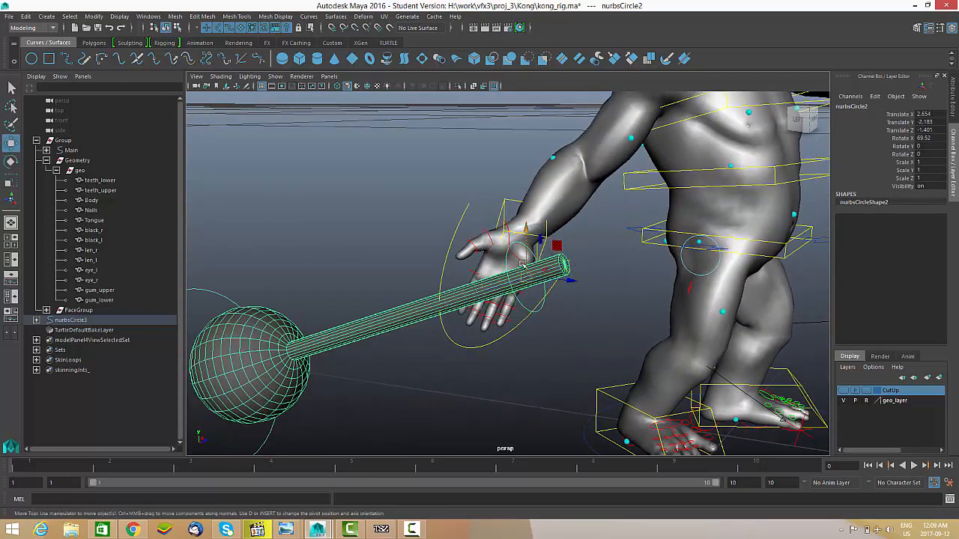
# Try fitting the handle into the right palm with nurbsCircle2 translated about 2.90, -2.18, -1.62 and rotated about 79.1°, 29.1°, 0.2°.
pyautogui.keyDown('alt'); pyautogui.moveTo(522, 264); pyautogui.dragTo(536, 292, button='right'); pyautogui.keyUp('alt')
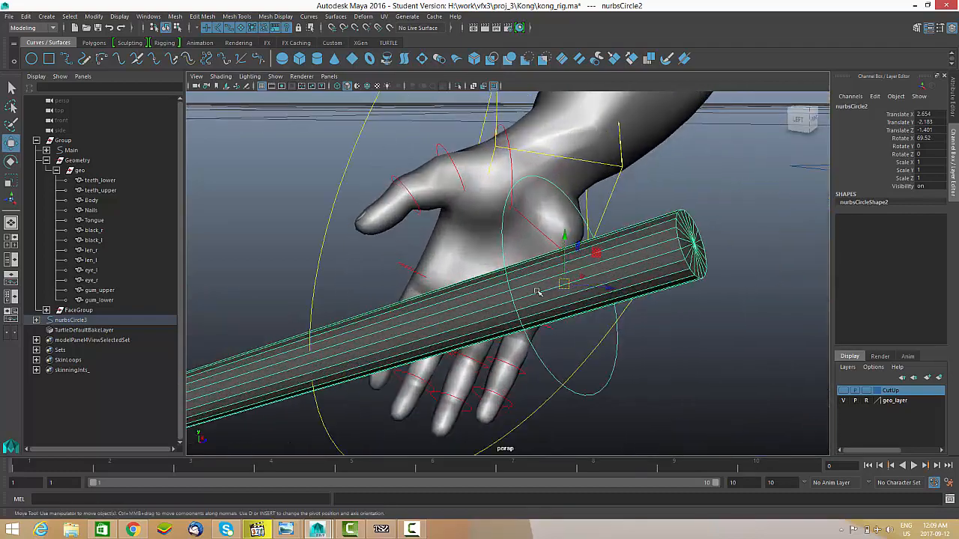
pyautogui.keyDown('alt'); pyautogui.moveTo(528, 287); pyautogui.dragTo(762, 272); pyautogui.keyUp('alt')
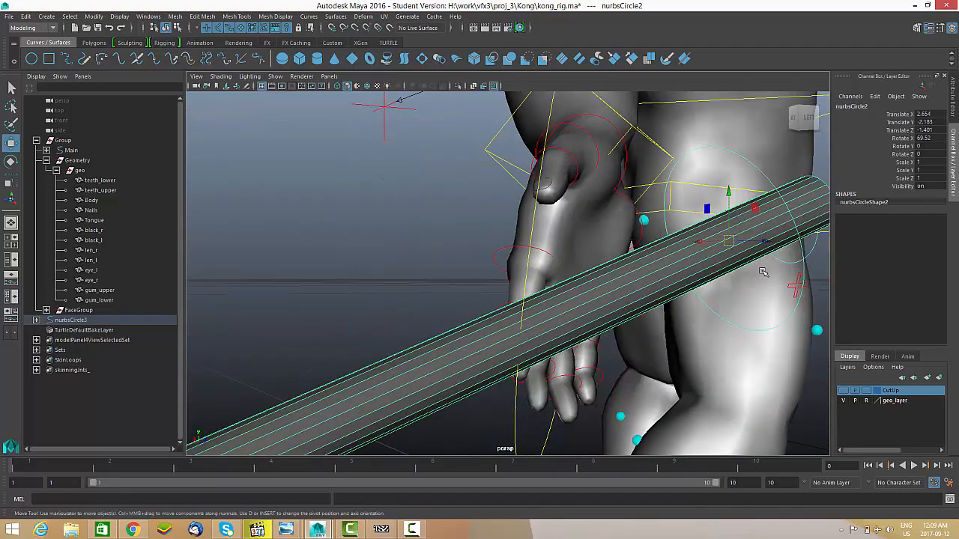
pyautogui.moveTo(720, 239); pyautogui.dragTo(496, 271)
pyautogui.press('e')
pyautogui.moveTo(398, 216); pyautogui.dragTo(591, 291)
pyautogui.press('w')
pyautogui.moveTo(607, 249); pyautogui.dragTo(514, 324)
pyautogui.keyDown('alt'); pyautogui.moveTo(515, 324); pyautogui.dragTo(331, 355, button='right'); pyautogui.keyUp('alt')
pyautogui.keyDown('alt'); pyautogui.moveTo(332, 355); pyautogui.dragTo(524, 342); pyautogui.keyUp('alt')
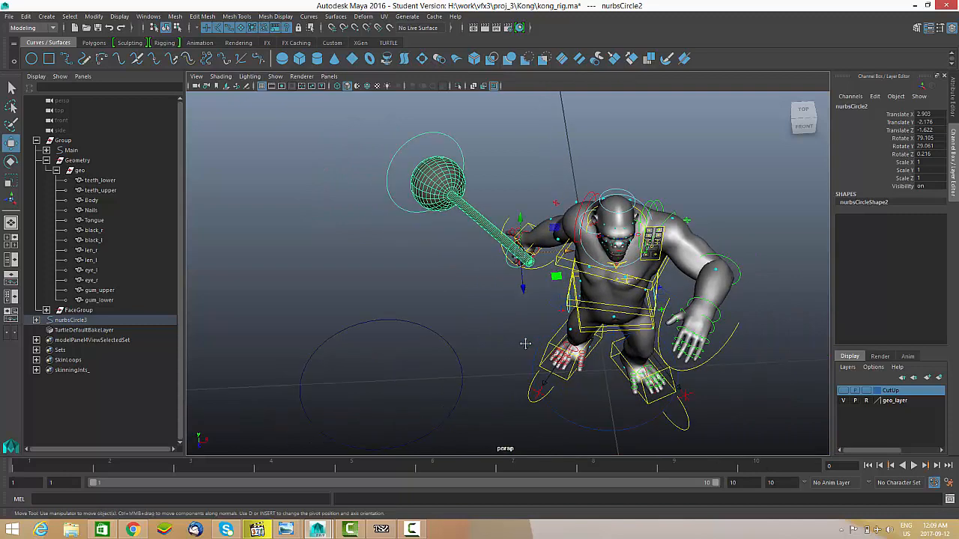
# Undo all the moves and rotations of the club's handle control nurbsCircle2.
pyautogui.hotkey('ctrl', 'z')
pyautogui.hotkey('ctrl', 'z')
pyautogui.hotkey('ctrl', 'z')
pyautogui.hotkey('ctrl', 'z')
pyautogui.hotkey('ctrl', 'z')
pyautogui.hotkey('ctrl', 'z')
pyautogui.hotkey('ctrl', 'z')
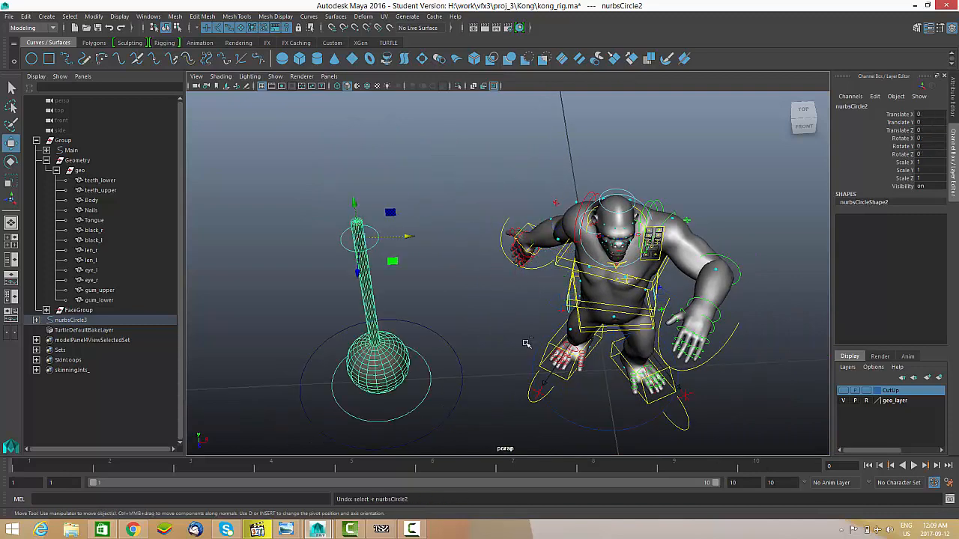
# Try moving the club along Z with its large base control nurbsCircle3, and undo the move.
pyautogui.moveTo(472, 327); pyautogui.dragTo(494, 306)
pyautogui.moveTo(494, 315); pyautogui.dragTo(475, 340)
pyautogui.keyDown('alt'); pyautogui.moveTo(490, 359); pyautogui.dragTo(526, 352); pyautogui.keyUp('alt')
pyautogui.hotkey('ctrl', 'z')
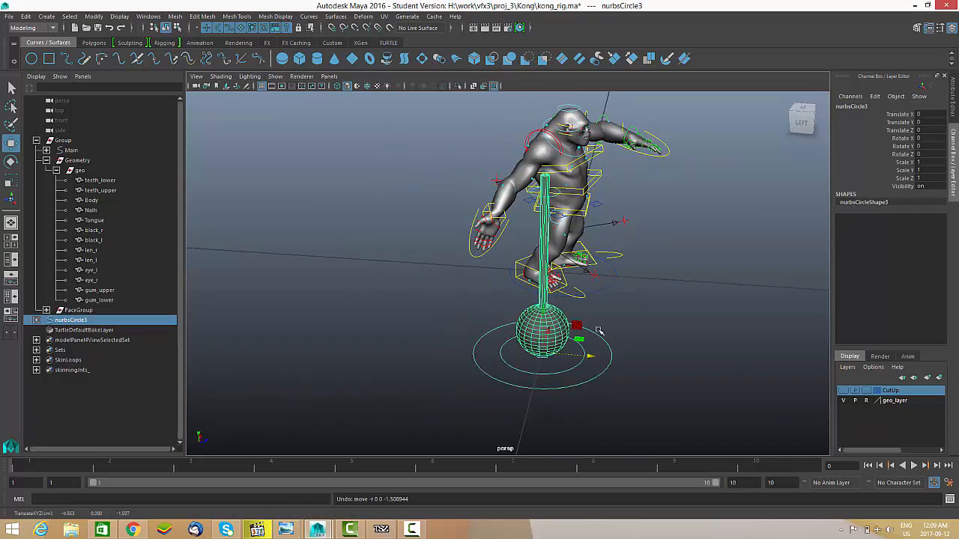
# Try rotating the club with its handle control nurbsCircle2, and undo the rotation.
pyautogui.keyDown('alt'); pyautogui.moveTo(548, 201); pyautogui.dragTo(558, 201); pyautogui.keyUp('alt')
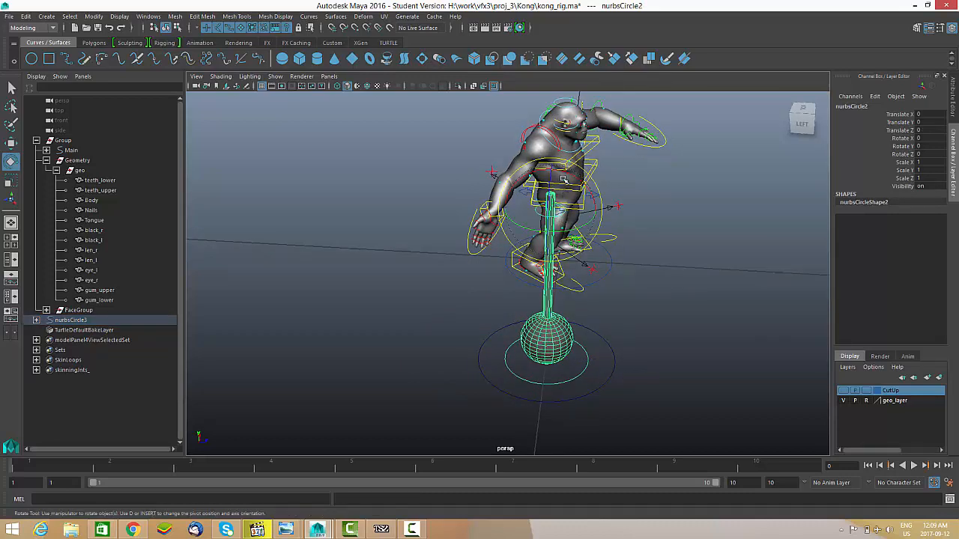
pyautogui.moveTo(572, 172); pyautogui.dragTo(564, 168)
pyautogui.hotkey('ctrl', 'z')
# Select only the base control nurbsCircle3 without the gorilla group, try a move with it, and undo that.
pyautogui.moveTo(619, 371); pyautogui.dragTo(619, 372)
pyautogui.click(616, 368)
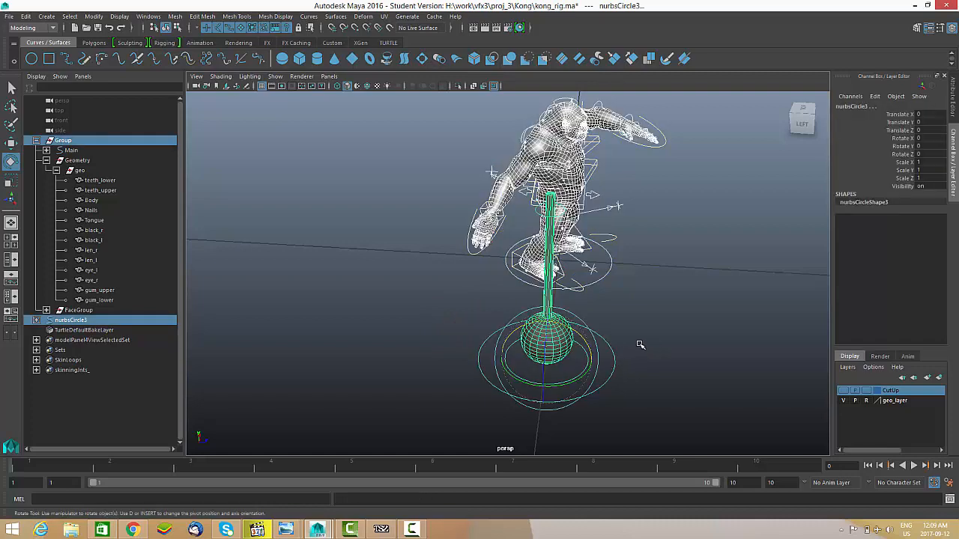
pyautogui.rightClick(615, 356)
pyautogui.moveTo(641, 271); pyautogui.dragTo(641, 268, button='right')
pyautogui.click(614, 367)
pyautogui.press('w')
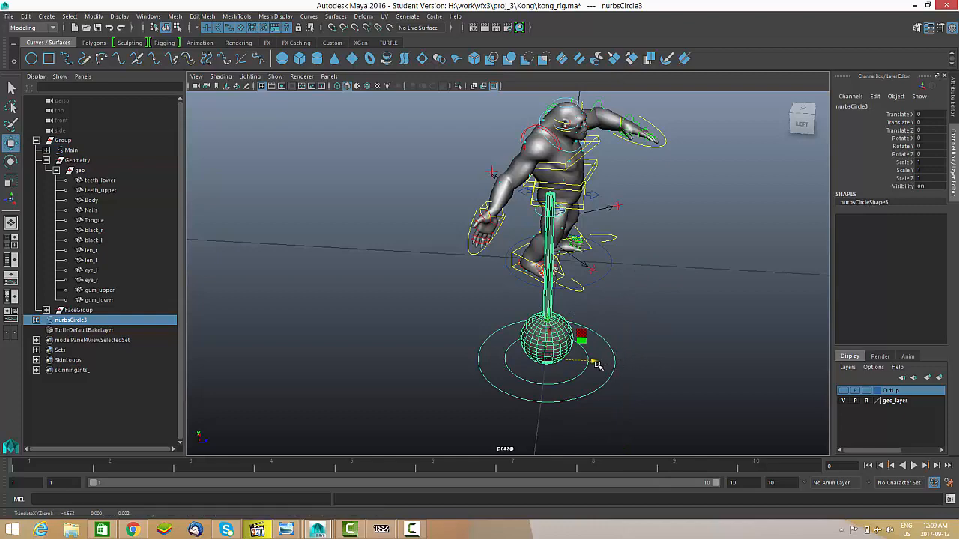
pyautogui.hotkey('ctrl', 'z')
# Relocate the pivot of nurbsCircle3 to the grip area near the upper end of the club's handle.
pyautogui.click(615, 366)
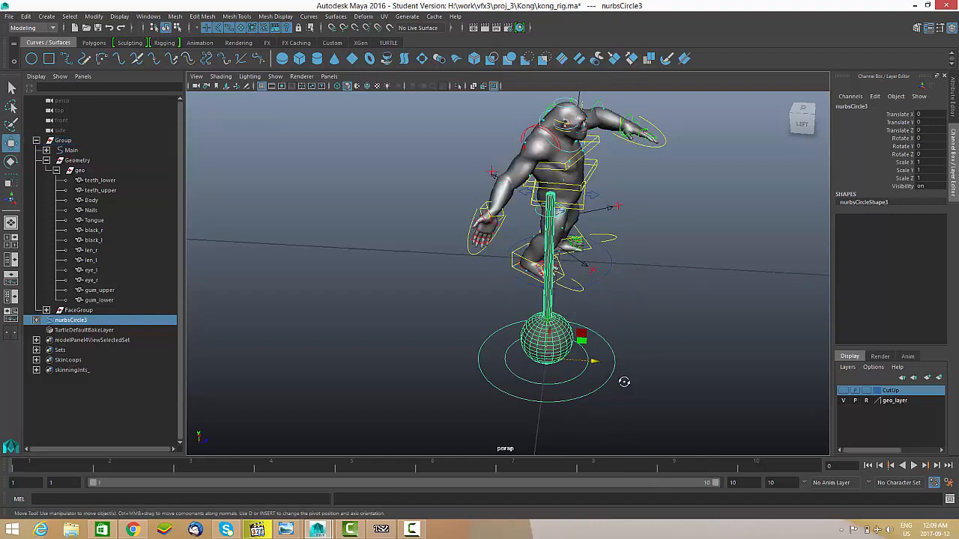
pyautogui.keyDown('alt'); pyautogui.moveTo(620, 385); pyautogui.dragTo(618, 377); pyautogui.keyUp('alt')
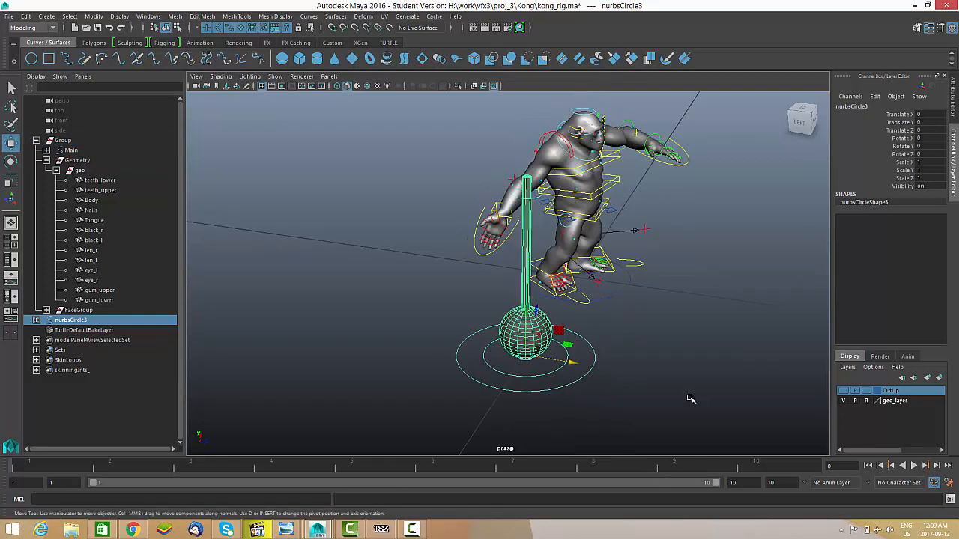
pyautogui.click(525, 196)
pyautogui.click(527, 201)
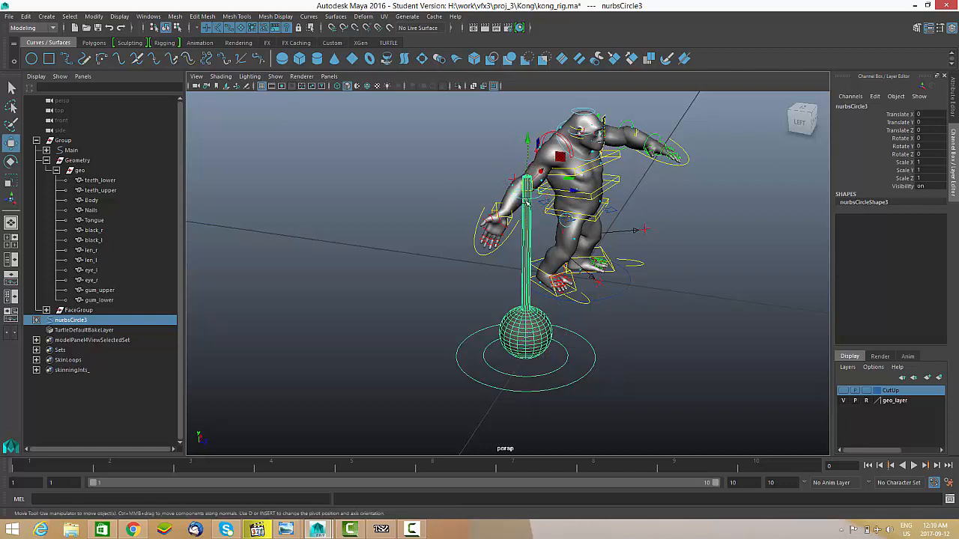
# Move the club with nurbsCircle3 to about -2.05 in Z.
pyautogui.click(599, 341)
pyautogui.click(591, 349)
pyautogui.keyDown('alt'); pyautogui.moveTo(591, 349); pyautogui.dragTo(453, 187); pyautogui.keyUp('alt')
pyautogui.keyDown('alt'); pyautogui.moveTo(453, 187); pyautogui.dragTo(443, 221); pyautogui.keyUp('alt')
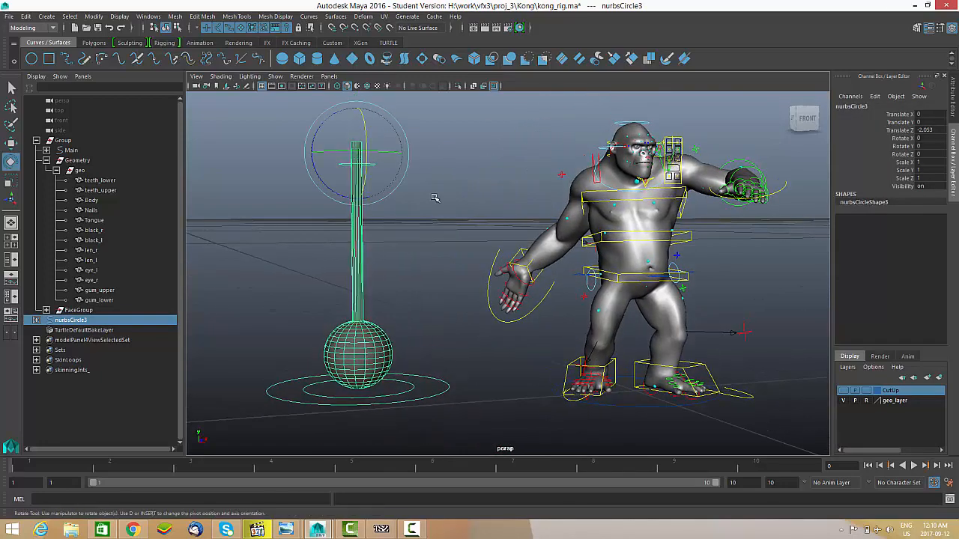
# Rotate nurbsCircle3 around its relocated pivot to about -56.8° in Z.
pyautogui.moveTo(332, 188); pyautogui.dragTo(305, 152)
pyautogui.press('w')
pyautogui.press('e')
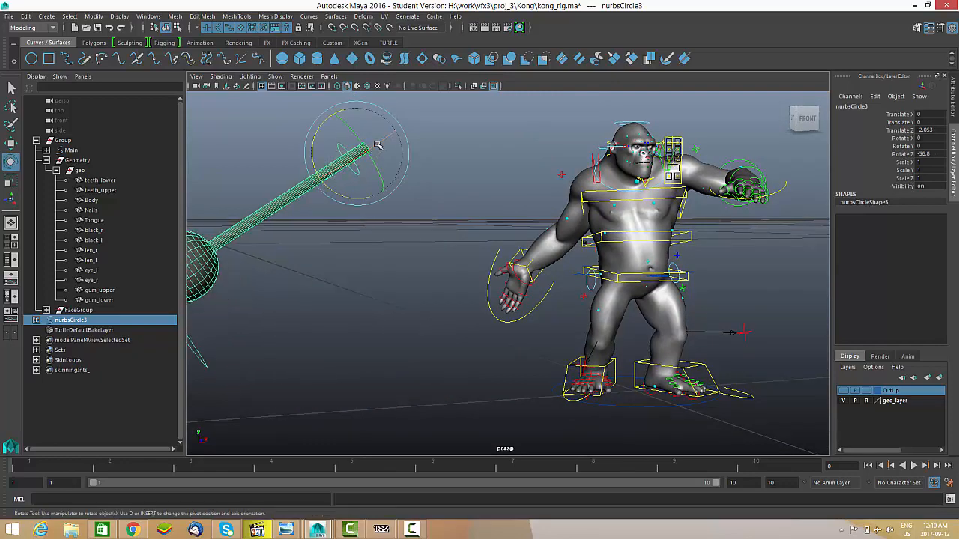
# Rotate the club control nurbsCircle3 to about 45.6° in X and move it to about 2.94, -2.16, -1.48 at the right hand.
pyautogui.moveTo(378, 145); pyautogui.dragTo(374, 225)
pyautogui.press('w')
pyautogui.scroll(4, 535, 302)
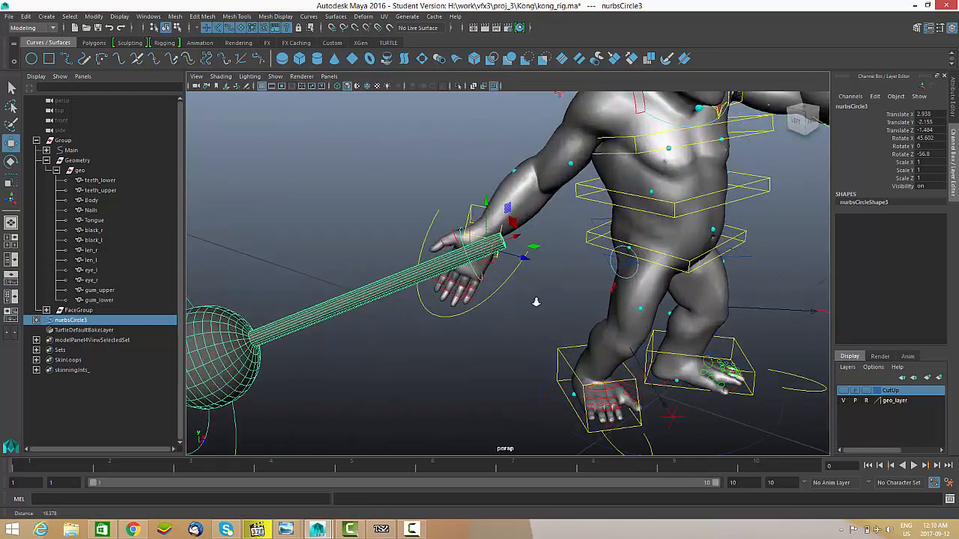
pyautogui.keyDown('alt'); pyautogui.moveTo(535, 302); pyautogui.dragTo(464, 276); pyautogui.keyUp('alt')
# Maximize the perspective view and refine nurbsCircle3 to about 50° in X, positioned at about 2.95, -2.19, -1.51.
pyautogui.press('e')
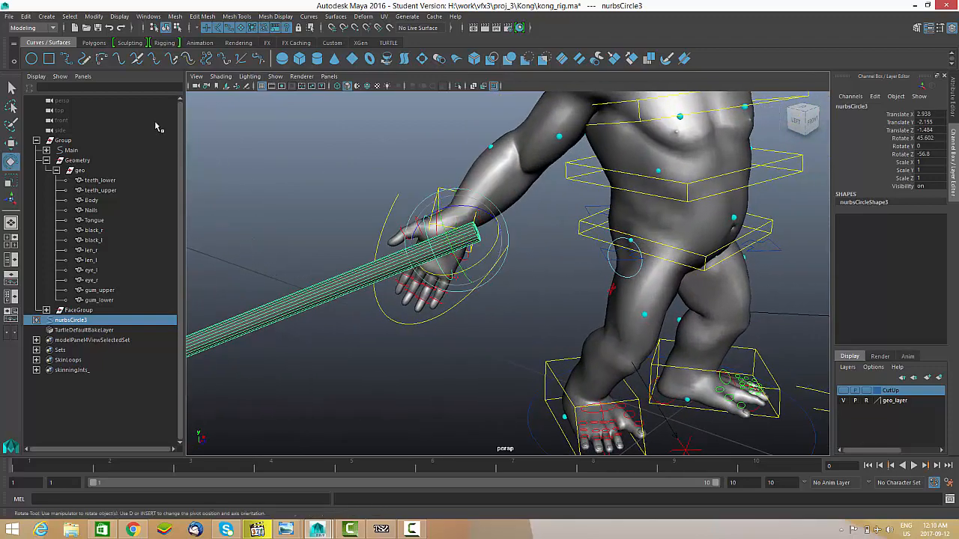
pyautogui.press('space')
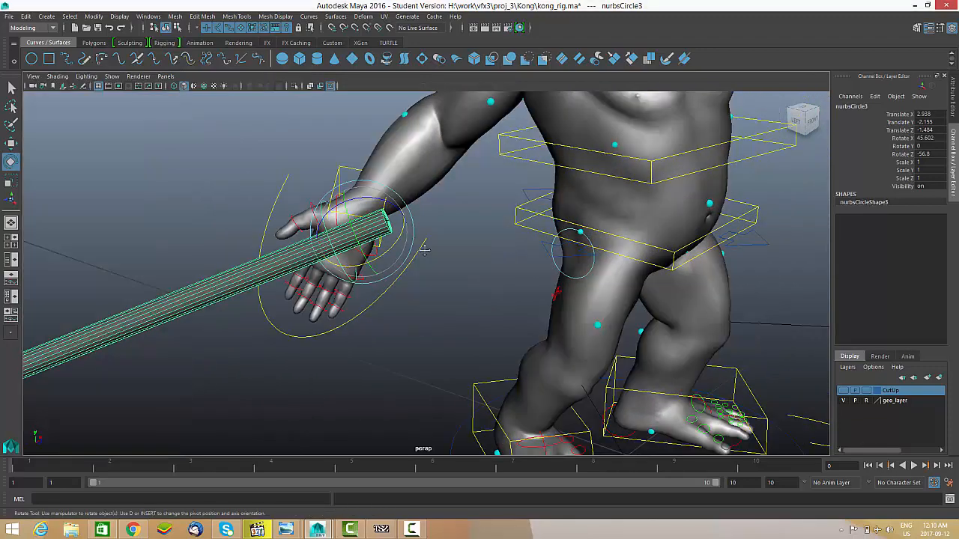
pyautogui.keyDown('alt'); pyautogui.moveTo(424, 250); pyautogui.dragTo(100, 147); pyautogui.keyUp('alt')
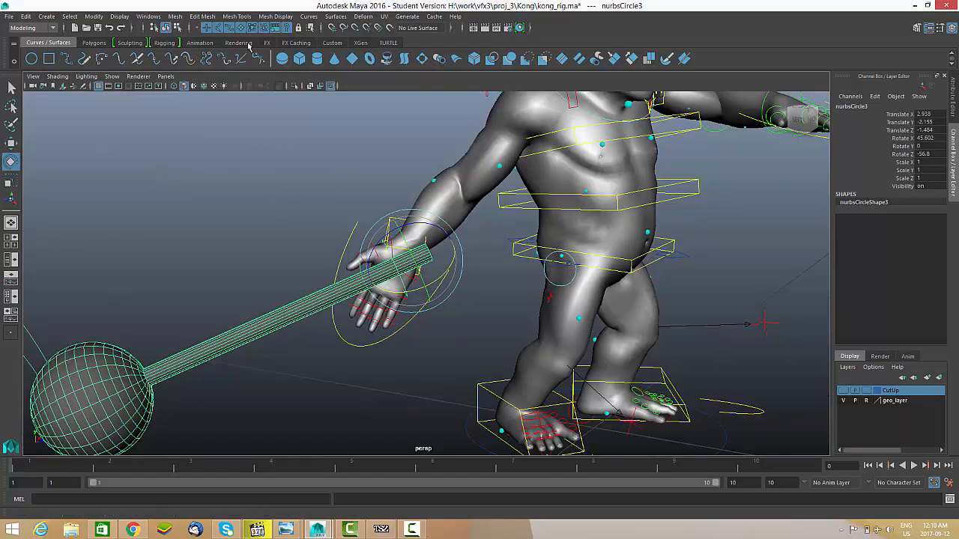
pyautogui.keyDown('alt'); pyautogui.moveTo(263, 217); pyautogui.dragTo(286, 189, button='middle'); pyautogui.keyUp('alt')
pyautogui.keyDown('alt'); pyautogui.moveTo(258, 199); pyautogui.dragTo(342, 264); pyautogui.keyUp('alt')
pyautogui.press('w')
pyautogui.moveTo(347, 223); pyautogui.dragTo(340, 226)
pyautogui.keyDown('alt'); pyautogui.moveTo(343, 270); pyautogui.dragTo(374, 266); pyautogui.keyUp('alt')
pyautogui.moveTo(432, 195); pyautogui.dragTo(392, 219)
pyautogui.keyDown('alt'); pyautogui.moveTo(447, 267); pyautogui.dragTo(446, 237); pyautogui.keyUp('alt')
pyautogui.scroll(-5, 532, 270)
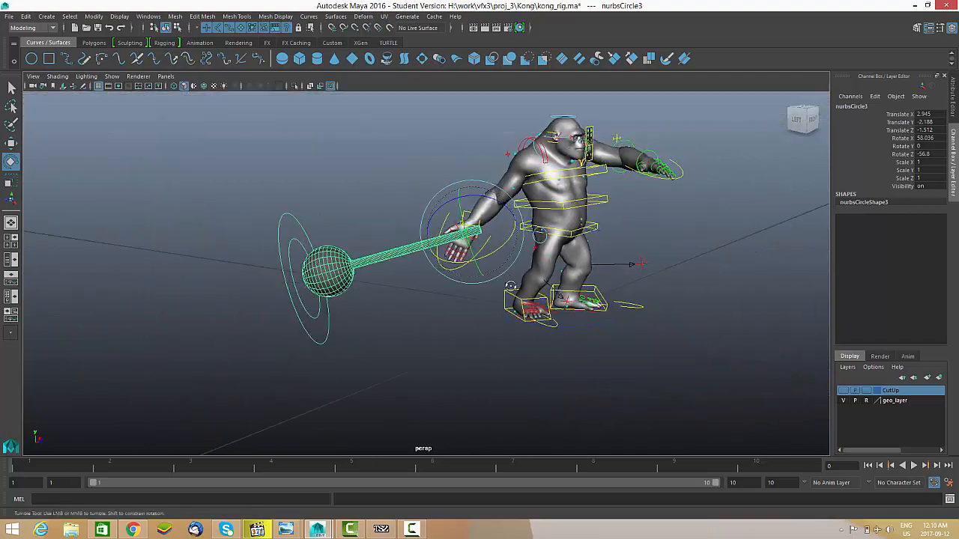
# Create a polygon plane under the gorilla and scale it uniformly to about 17.9 as a ground surface.
pyautogui.keyDown('alt'); pyautogui.moveTo(532, 268); pyautogui.dragTo(558, 280); pyautogui.keyUp('alt')
pyautogui.keyDown('alt'); pyautogui.moveTo(558, 281); pyautogui.dragTo(544, 279, button='middle'); pyautogui.keyUp('alt')
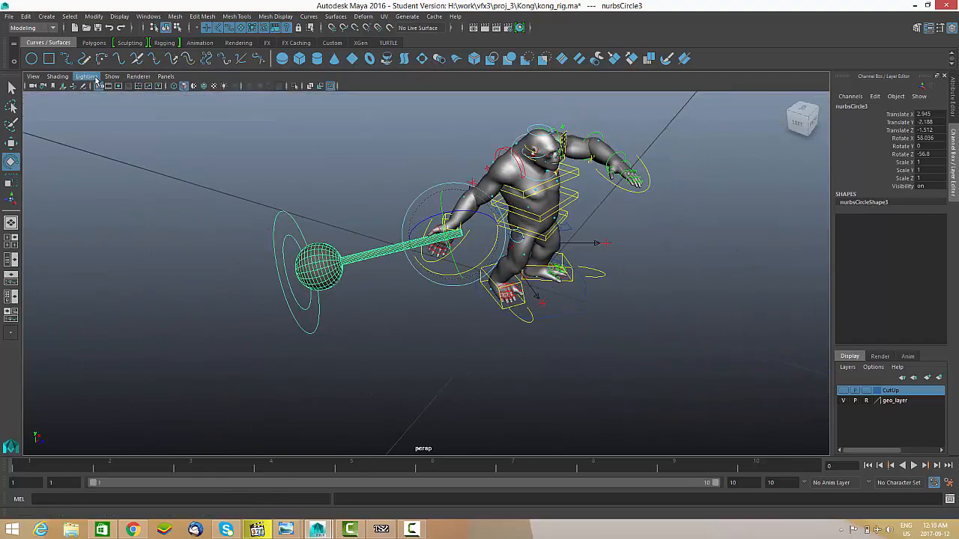
pyautogui.click(94, 42)
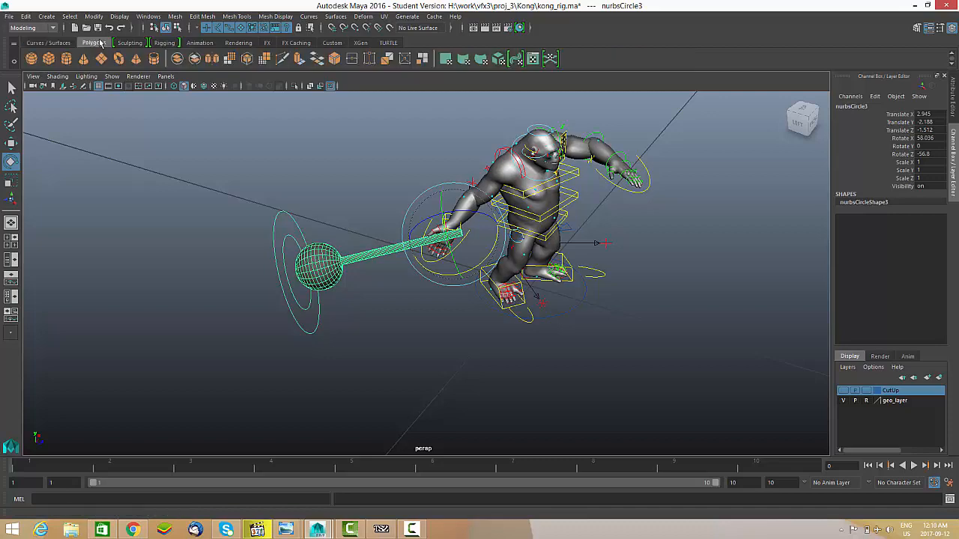
pyautogui.click(102, 60)
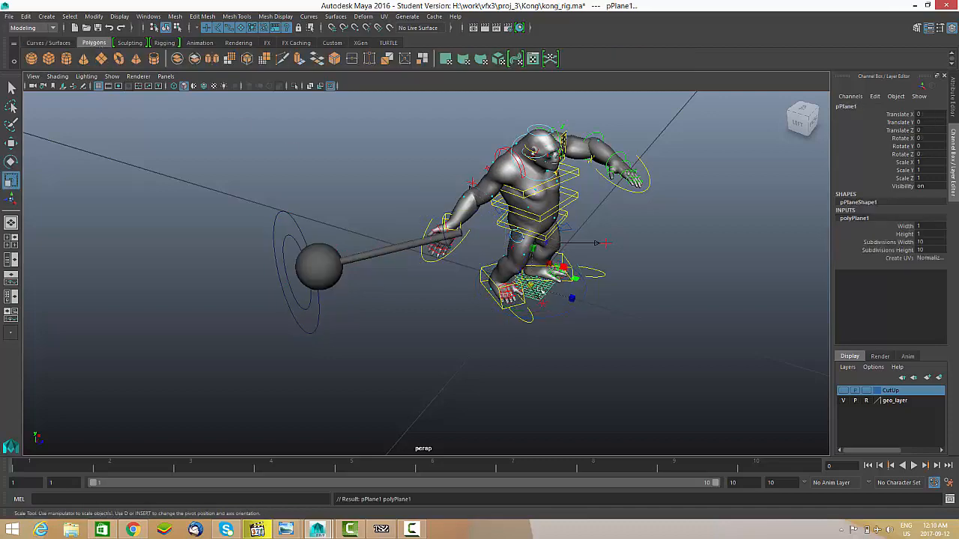
pyautogui.moveTo(532, 286); pyautogui.dragTo(956, 214)
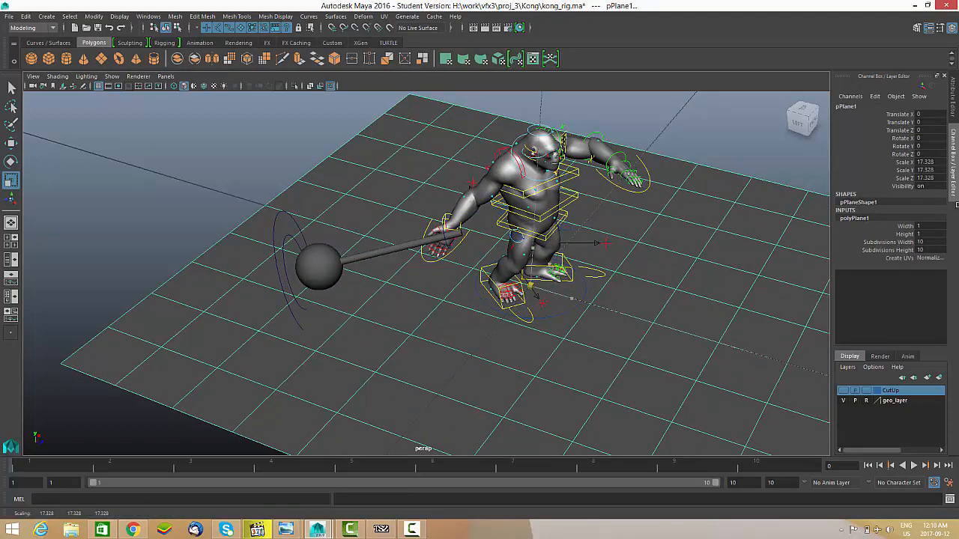
# Move the club control nurbsCircle3 to about 3.04 in X and -2.33 in Y to seat the handle lower against the right palm.
pyautogui.keyDown('alt'); pyautogui.moveTo(492, 315); pyautogui.dragTo(544, 345); pyautogui.keyUp('alt')
pyautogui.keyDown('alt'); pyautogui.moveTo(420, 279); pyautogui.dragTo(465, 273, button='right'); pyautogui.keyUp('alt')
pyautogui.keyDown('alt'); pyautogui.moveTo(458, 269); pyautogui.dragTo(488, 243); pyautogui.keyUp('alt')
pyautogui.keyDown('alt'); pyautogui.moveTo(488, 243); pyautogui.dragTo(542, 249, button='right'); pyautogui.keyUp('alt')
pyautogui.moveTo(541, 249)
pyautogui.keyDown('alt'); pyautogui.mouseDown()
pyautogui.moveTo(607, 319)
pyautogui.moveTo(540, 262)
pyautogui.moveTo(537, 238)
pyautogui.mouseUp(); pyautogui.keyUp('alt')
pyautogui.keyDown('alt'); pyautogui.moveTo(537, 238); pyautogui.dragTo(584, 245, button='right'); pyautogui.keyUp('alt')
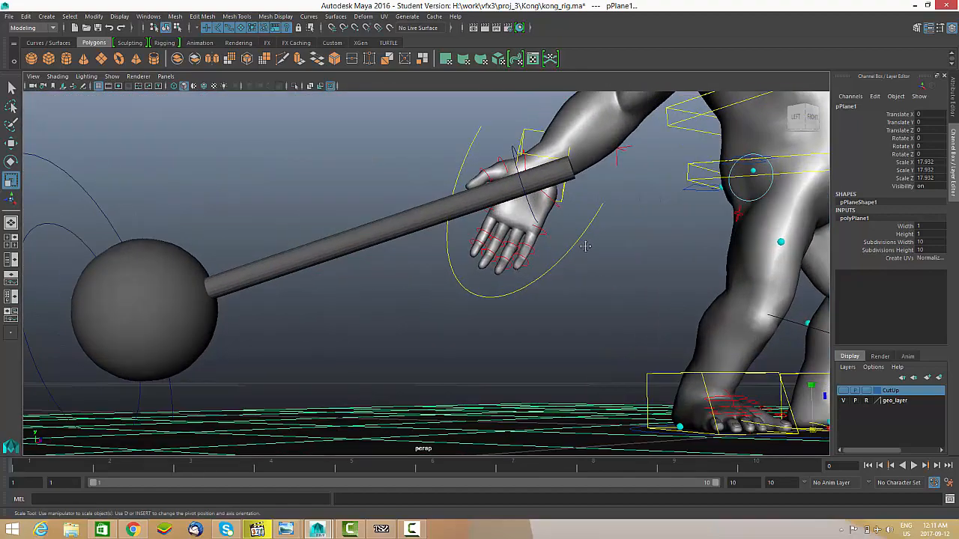
pyautogui.keyDown('alt'); pyautogui.moveTo(584, 246); pyautogui.dragTo(560, 262, button='middle'); pyautogui.keyUp('alt')
pyautogui.keyDown('alt'); pyautogui.moveTo(560, 261); pyautogui.dragTo(585, 265, button='right'); pyautogui.keyUp('alt')
pyautogui.keyDown('alt'); pyautogui.moveTo(585, 265); pyautogui.dragTo(530, 244); pyautogui.keyUp('alt')
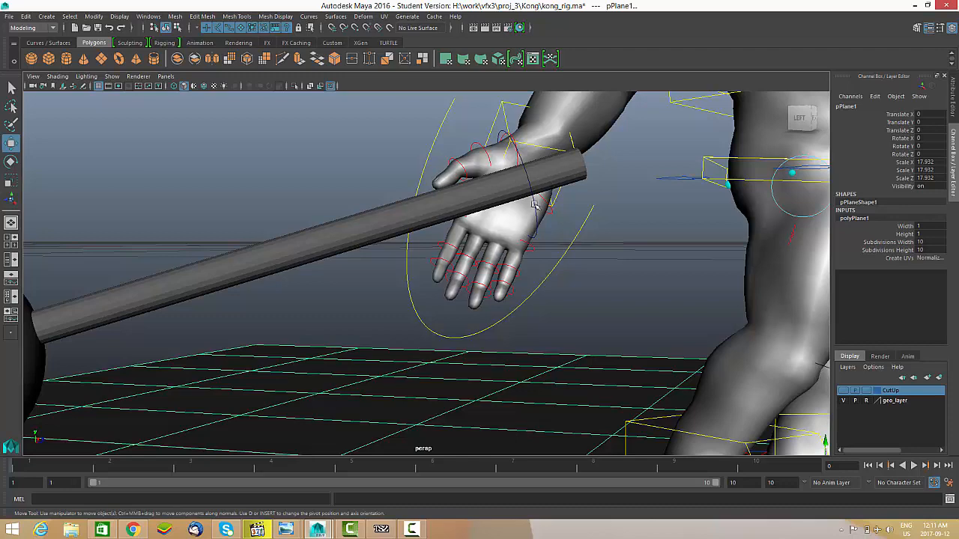
pyautogui.keyDown('alt'); pyautogui.moveTo(534, 205); pyautogui.dragTo(102, 259, button='right'); pyautogui.keyUp('alt')
pyautogui.moveTo(193, 222)
pyautogui.keyDown('alt'); pyautogui.mouseDown(button='right')
pyautogui.moveTo(83, 241)
pyautogui.moveTo(73, 227)
pyautogui.mouseUp(button='right'); pyautogui.keyUp('alt')
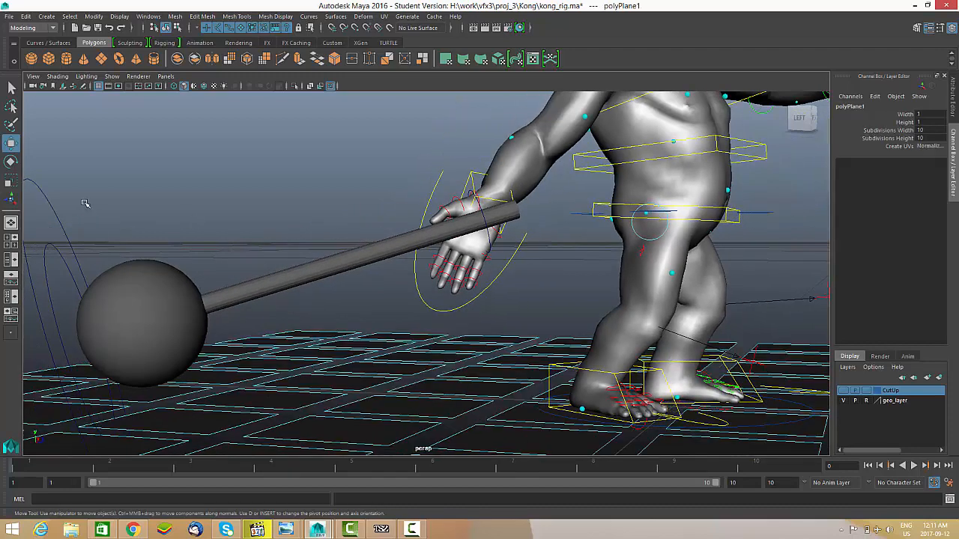
pyautogui.moveTo(39, 216); pyautogui.dragTo(53, 208)
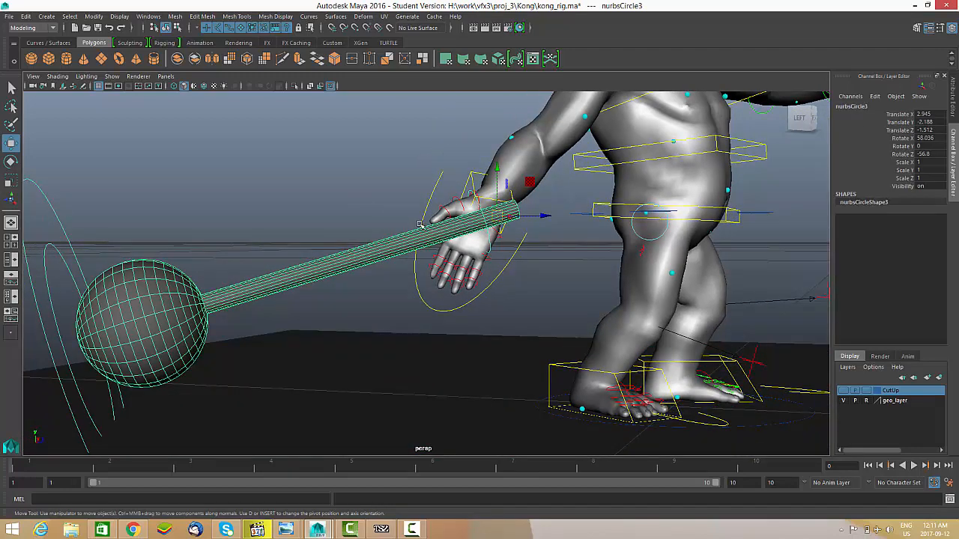
pyautogui.moveTo(506, 257); pyautogui.dragTo(503, 277)
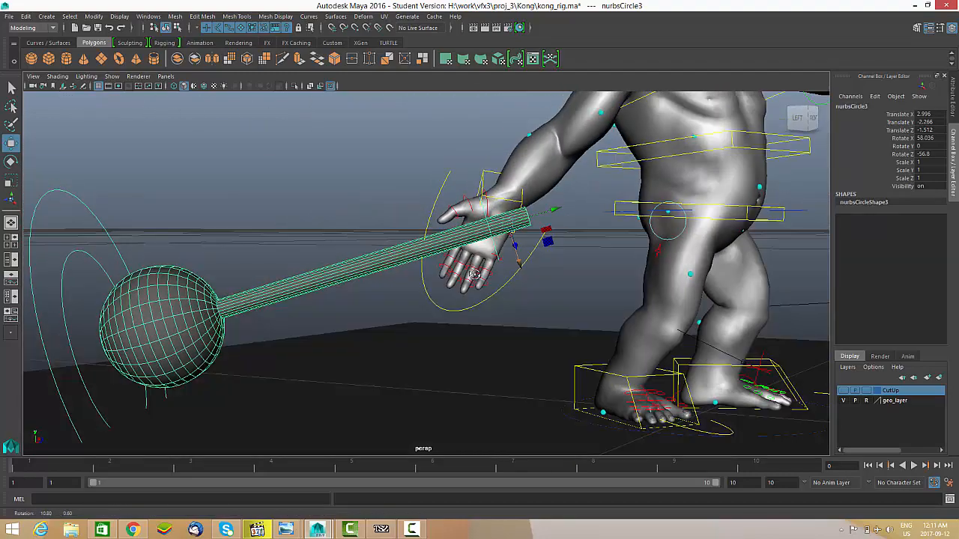
pyautogui.keyDown('alt'); pyautogui.moveTo(503, 277); pyautogui.dragTo(529, 293, button='right'); pyautogui.keyUp('alt')
pyautogui.moveTo(534, 258); pyautogui.dragTo(541, 264)
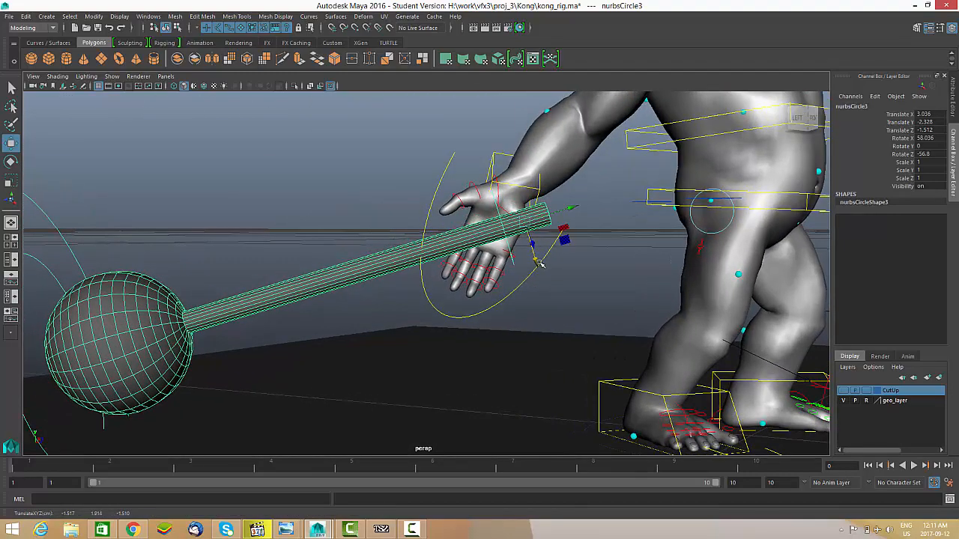
# Nudge the club handle further into its grip position across the right palm, working close up.
pyautogui.keyDown('alt'); pyautogui.moveTo(509, 218); pyautogui.dragTo(588, 239, button='right'); pyautogui.keyUp('alt')
pyautogui.keyDown('alt'); pyautogui.moveTo(591, 242); pyautogui.dragTo(521, 267, button='middle'); pyautogui.keyUp('alt')
pyautogui.keyDown('alt'); pyautogui.moveTo(521, 267); pyautogui.dragTo(586, 231, button='right'); pyautogui.keyUp('alt')
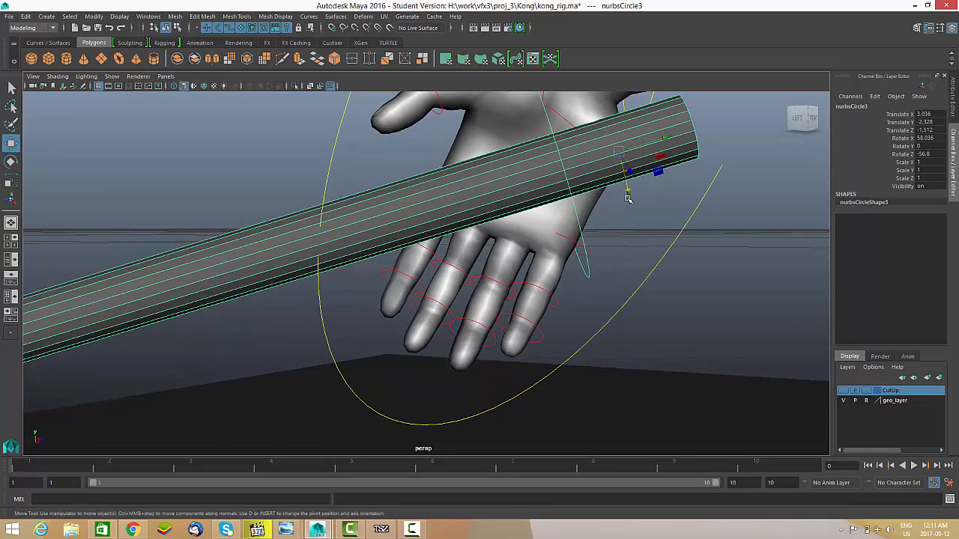
pyautogui.moveTo(627, 199); pyautogui.dragTo(370, 256)
# Bend the right index finger by rotating FKIndexFinger1_R to about 14.5° and FKIndexFinger2_R to about 59.3° in Y.
pyautogui.click(234, 260)
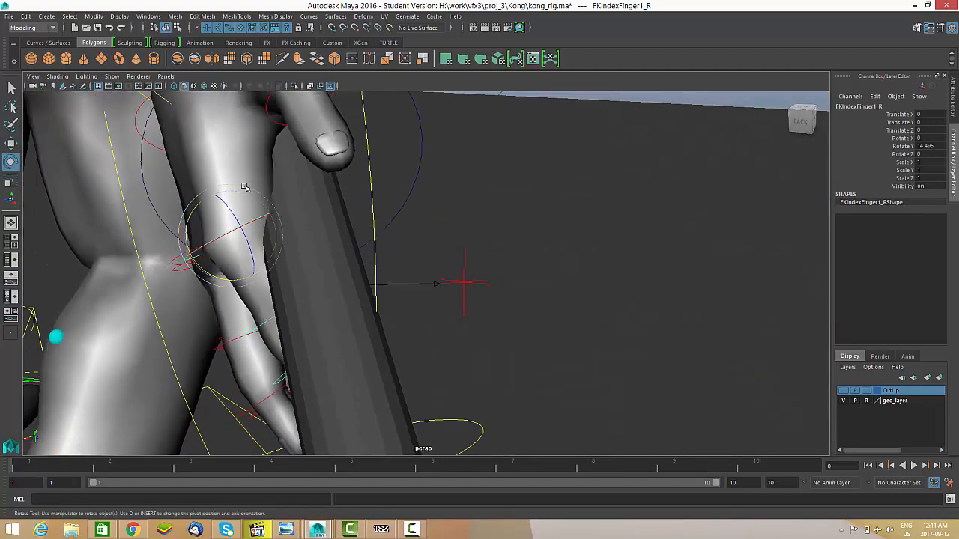
pyautogui.keyDown('alt'); pyautogui.moveTo(291, 203); pyautogui.dragTo(335, 291); pyautogui.keyUp('alt')
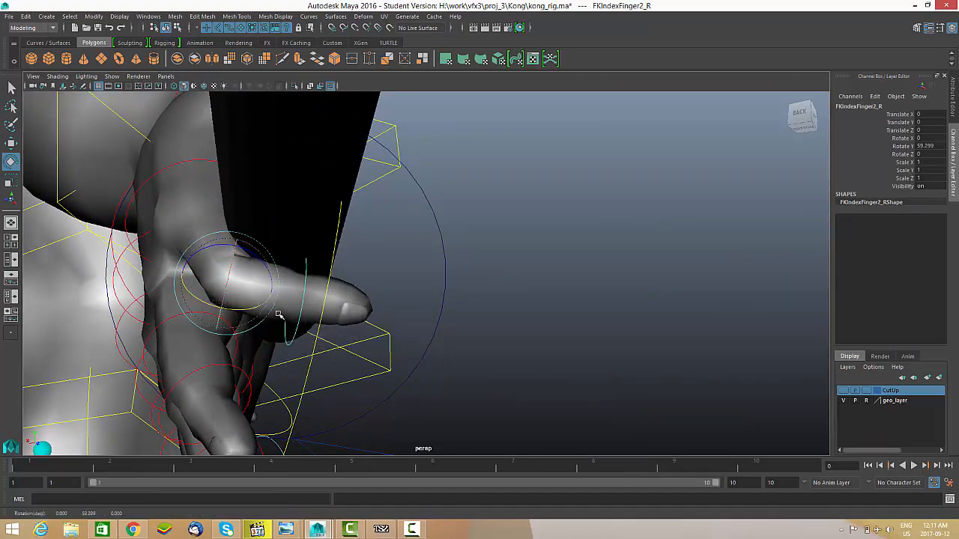
pyautogui.keyDown('alt'); pyautogui.moveTo(279, 316); pyautogui.dragTo(380, 301); pyautogui.keyUp('alt')
# Refine the right index finger's curl around the club handle, including its tip joint.
pyautogui.click(221, 153)
pyautogui.keyDown('alt'); pyautogui.moveTo(206, 208); pyautogui.dragTo(214, 229, button='middle'); pyautogui.keyUp('alt')
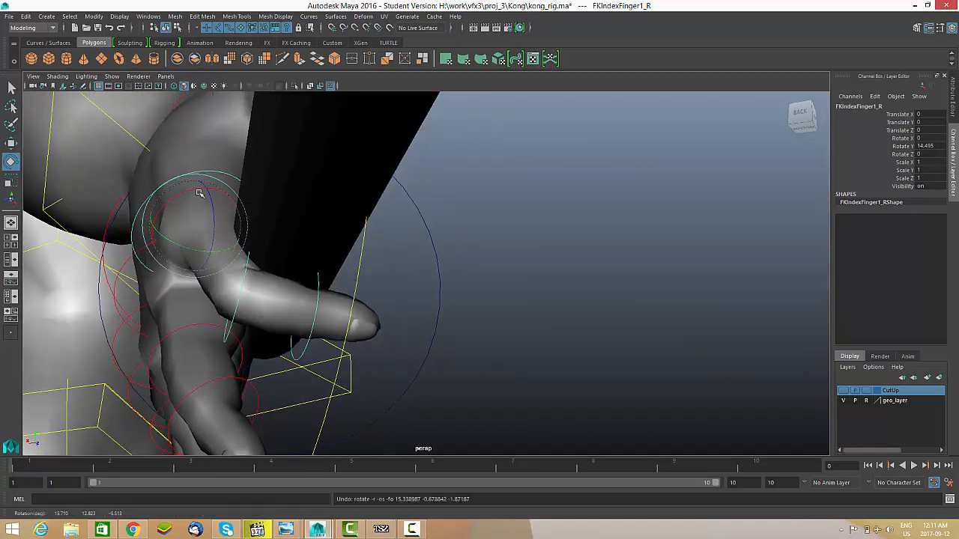
pyautogui.keyDown('alt'); pyautogui.moveTo(230, 221); pyautogui.dragTo(233, 300); pyautogui.keyUp('alt')
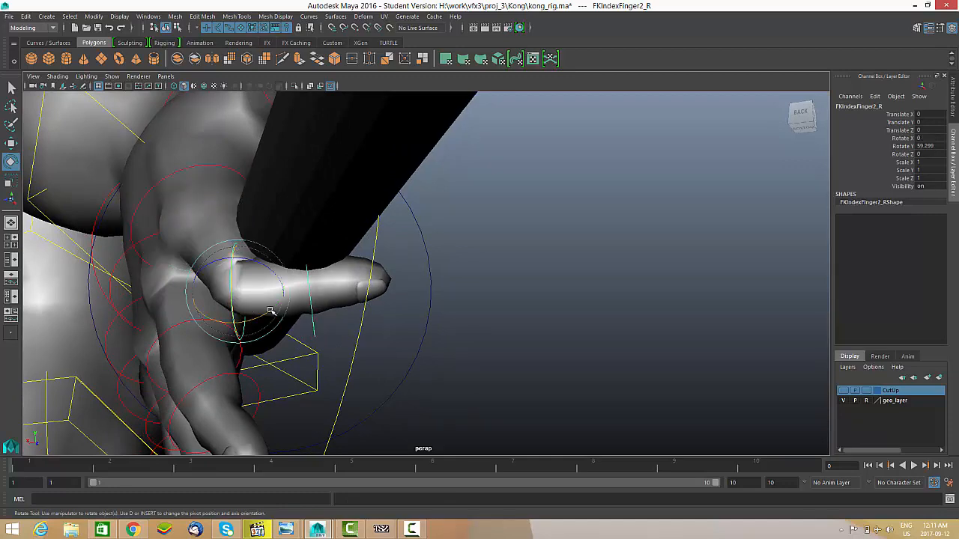
pyautogui.moveTo(261, 307)
pyautogui.keyDown('alt'); pyautogui.mouseDown()
pyautogui.moveTo(250, 280)
pyautogui.moveTo(270, 304)
pyautogui.mouseUp(); pyautogui.keyUp('alt')
pyautogui.click(301, 334)
# Rotate the right middle finger's base control FKMiddleFinger1_R to about 28.9° in Y and 11.3° in Z.
pyautogui.keyDown('alt'); pyautogui.moveTo(292, 347); pyautogui.dragTo(217, 166); pyautogui.keyUp('alt')
pyautogui.keyDown('alt'); pyautogui.moveTo(238, 237); pyautogui.dragTo(262, 211); pyautogui.keyUp('alt')
pyautogui.keyDown('alt'); pyautogui.moveTo(328, 273); pyautogui.dragTo(665, 307); pyautogui.keyUp('alt')
pyautogui.keyDown('alt'); pyautogui.moveTo(535, 260); pyautogui.dragTo(352, 183); pyautogui.keyUp('alt')
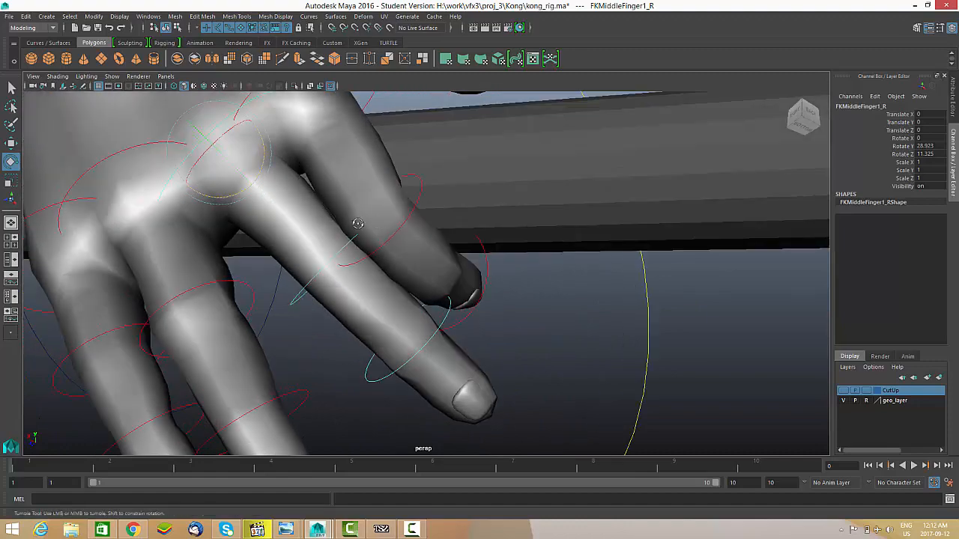
# Bend the right middle finger's second joint toward the club handle with FKMiddleFinger2_R.
pyautogui.keyDown('alt'); pyautogui.moveTo(358, 223); pyautogui.dragTo(174, 255); pyautogui.keyUp('alt')
pyautogui.keyDown('alt'); pyautogui.moveTo(507, 310); pyautogui.dragTo(460, 283); pyautogui.keyUp('alt')
pyautogui.keyDown('alt'); pyautogui.moveTo(543, 310); pyautogui.dragTo(546, 314, button='middle'); pyautogui.keyUp('alt')
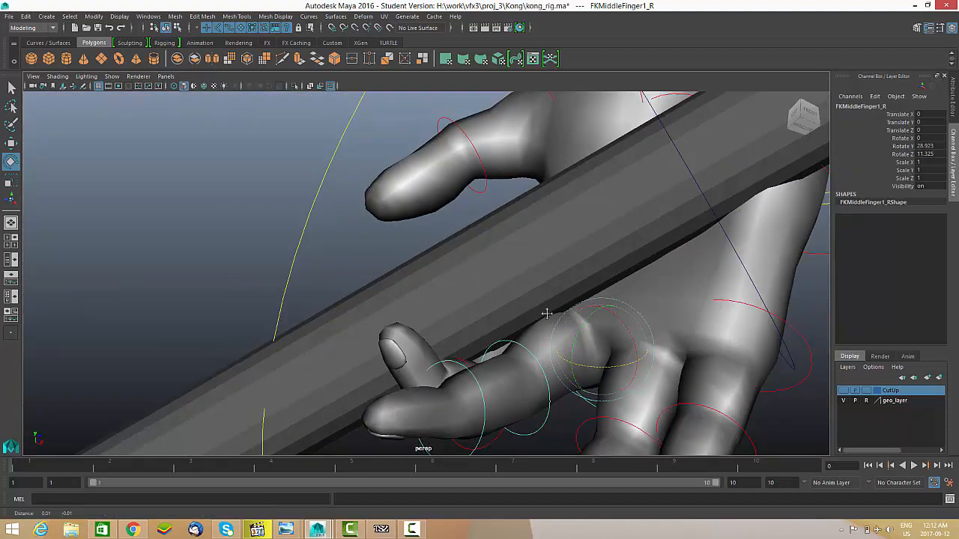
pyautogui.keyDown('alt'); pyautogui.moveTo(547, 314); pyautogui.dragTo(530, 360); pyautogui.keyUp('alt')
pyautogui.click(524, 364)
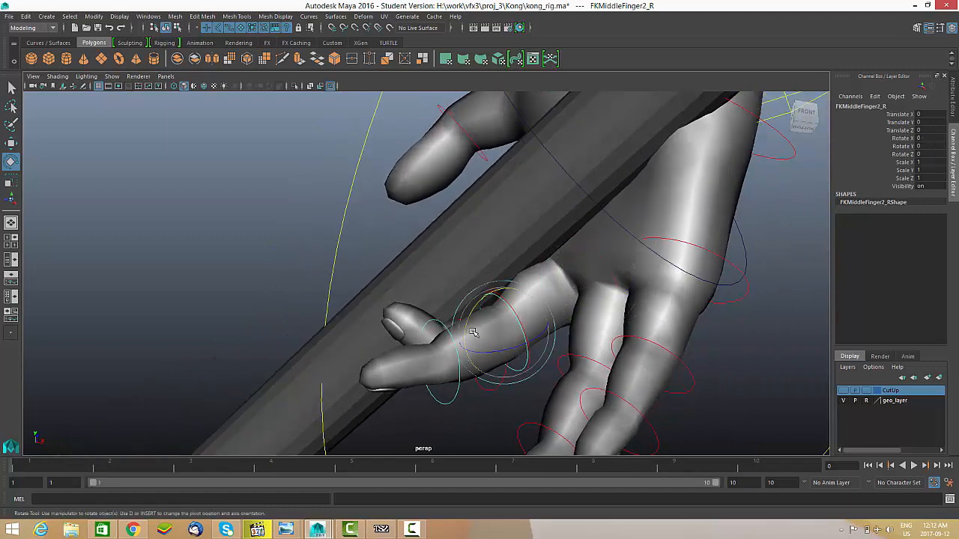
pyautogui.moveTo(464, 321); pyautogui.dragTo(288, 282)
# Adjust FKMiddleFinger1_R to about -0.7°, 31.8°, 11.7° and curl the middle finger's outer joints around the handle.
pyautogui.click(235, 233)
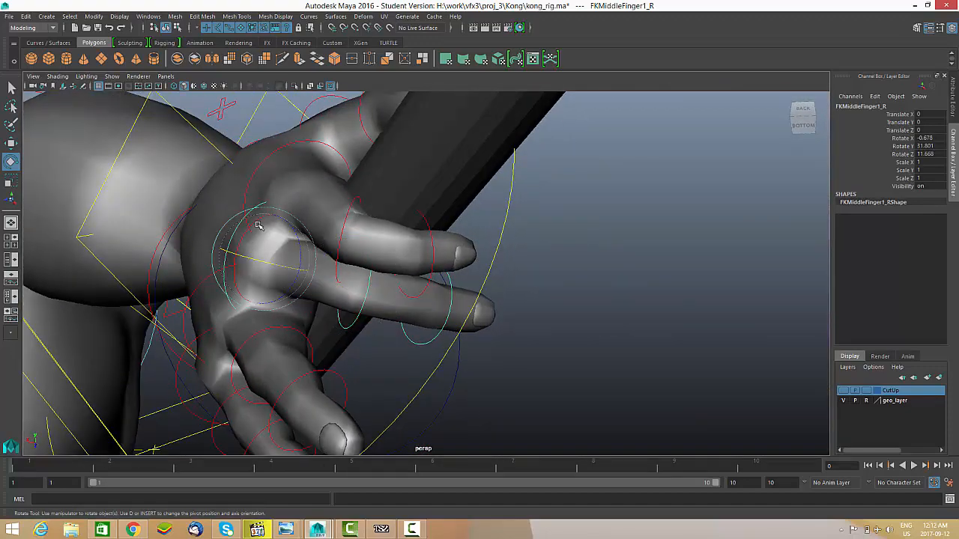
pyautogui.moveTo(253, 218); pyautogui.dragTo(251, 228)
pyautogui.keyDown('alt'); pyautogui.moveTo(288, 262); pyautogui.dragTo(466, 298); pyautogui.keyUp('alt')
pyautogui.keyDown('alt'); pyautogui.moveTo(468, 295); pyautogui.dragTo(472, 268, button='middle'); pyautogui.keyUp('alt')
pyautogui.keyDown('alt'); pyautogui.moveTo(472, 268); pyautogui.dragTo(419, 276); pyautogui.keyUp('alt')
pyautogui.moveTo(421, 236); pyautogui.dragTo(401, 201)
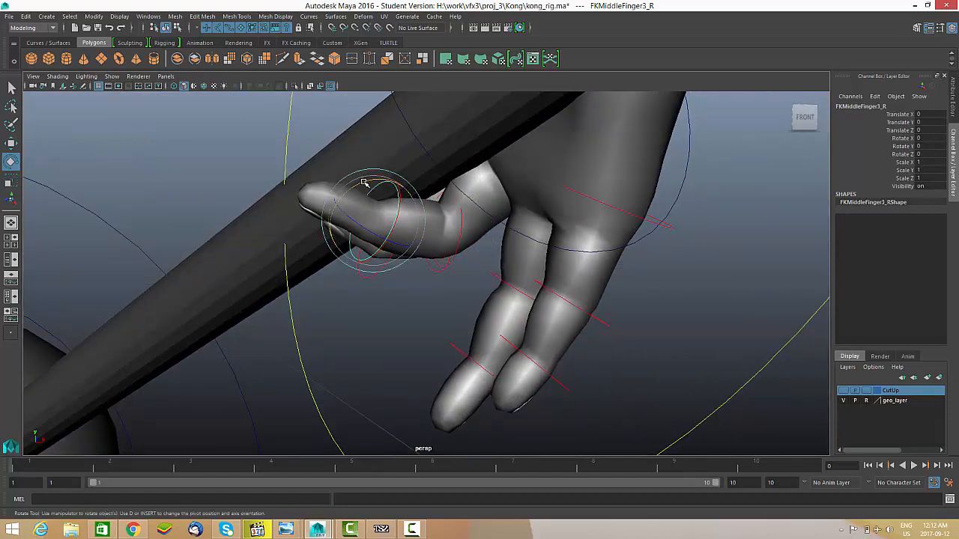
pyautogui.click(454, 260)
pyautogui.keyDown('alt'); pyautogui.moveTo(389, 260); pyautogui.dragTo(444, 276); pyautogui.keyUp('alt')
pyautogui.keyDown('alt'); pyautogui.moveTo(441, 276); pyautogui.dragTo(320, 291); pyautogui.keyUp('alt')
# Cup the right palm around the handle by rotating FKCup_R to about 23.7° in X, 2.9° in Y and 6.1° in Z.
pyautogui.keyDown('alt'); pyautogui.moveTo(495, 255); pyautogui.dragTo(339, 213); pyautogui.keyUp('alt')
pyautogui.click(325, 182)
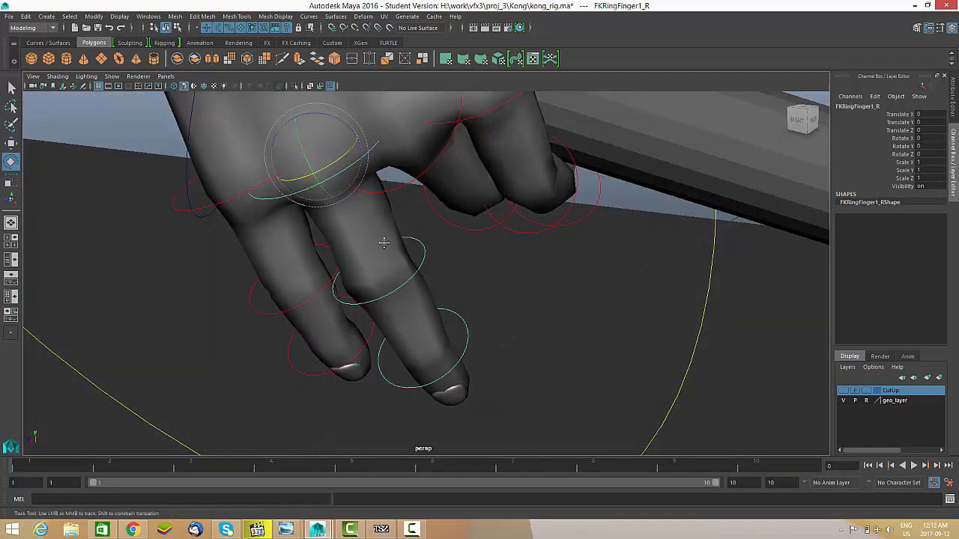
pyautogui.keyDown('alt'); pyautogui.moveTo(247, 233); pyautogui.dragTo(261, 280, button='middle'); pyautogui.keyUp('alt')
pyautogui.keyDown('alt'); pyautogui.moveTo(261, 280); pyautogui.dragTo(365, 201, button='right'); pyautogui.keyUp('alt')
pyautogui.keyDown('alt'); pyautogui.moveTo(364, 201); pyautogui.dragTo(376, 222, button='middle'); pyautogui.keyUp('alt')
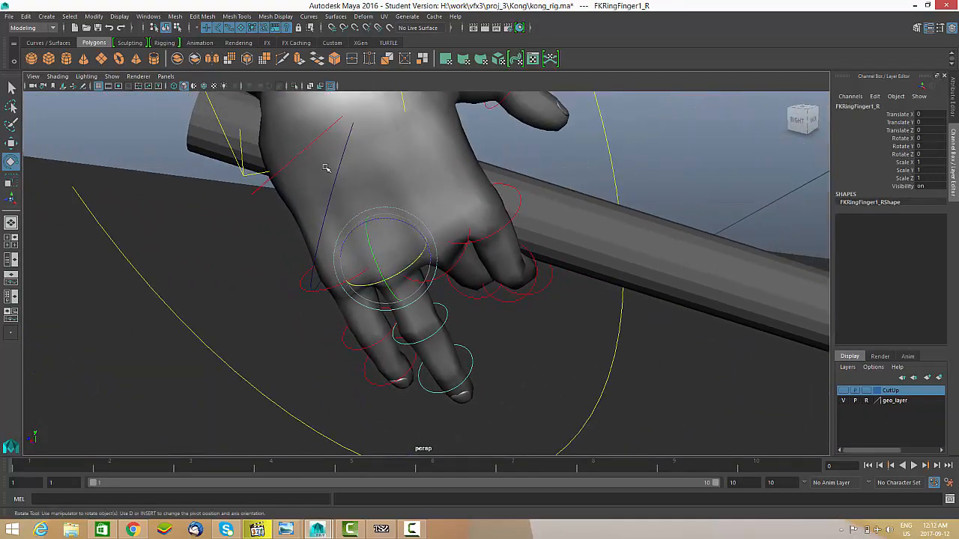
pyautogui.click(308, 147)
pyautogui.keyDown('alt'); pyautogui.moveTo(328, 224); pyautogui.dragTo(339, 197); pyautogui.keyUp('alt')
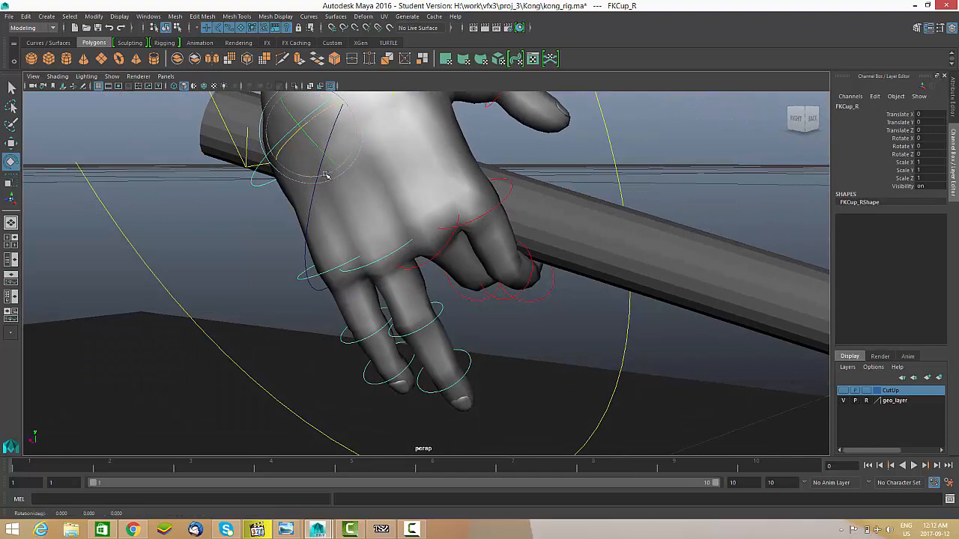
pyautogui.keyDown('alt'); pyautogui.moveTo(329, 175); pyautogui.dragTo(522, 159); pyautogui.keyUp('alt')
pyautogui.hotkey('ctrl', 'z')
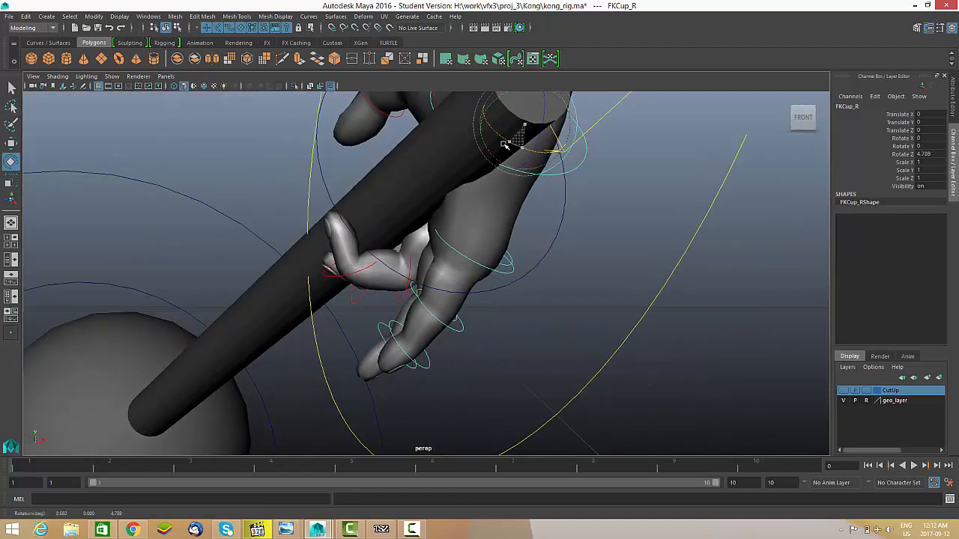
pyautogui.keyDown('alt'); pyautogui.moveTo(549, 214); pyautogui.dragTo(473, 255); pyautogui.keyUp('alt')
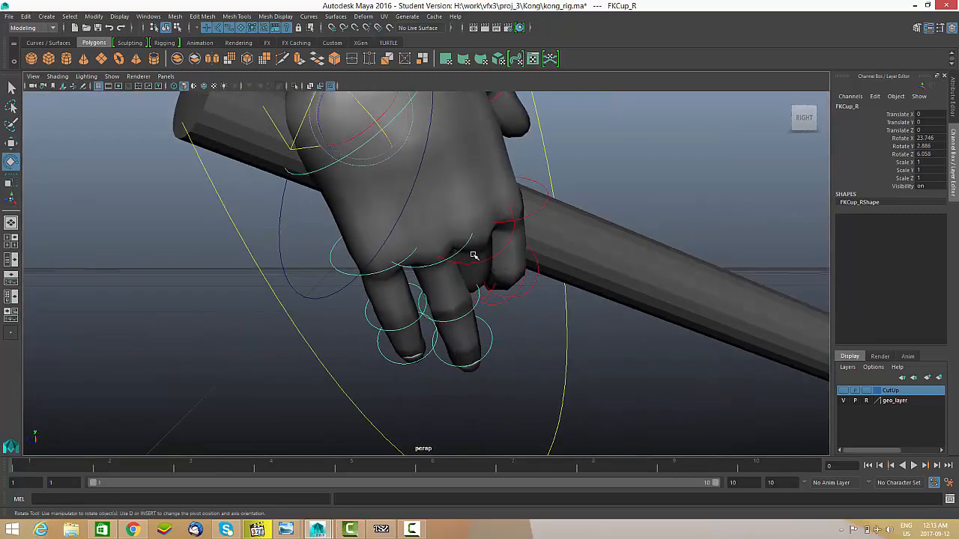
# Bend the right ring finger at its base with FKRingFinger1_R and rotate FKRingFinger2_R to about 63.7° in Y.
pyautogui.click(433, 266)
pyautogui.press('f')
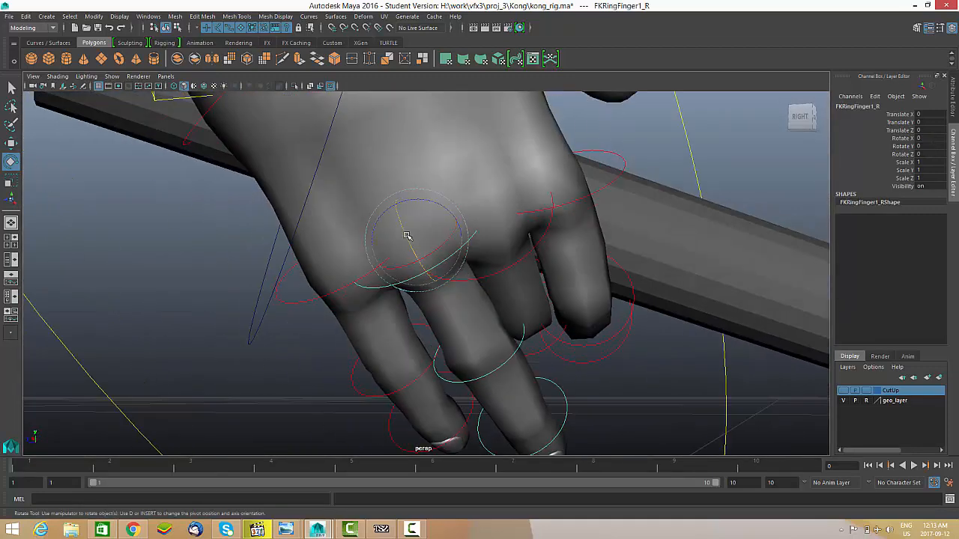
pyautogui.moveTo(407, 236); pyautogui.dragTo(418, 280)
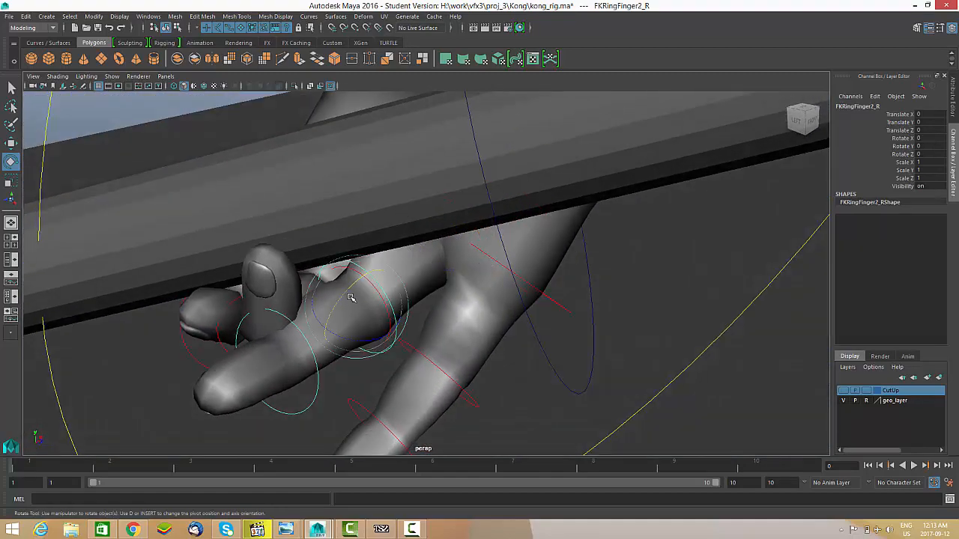
pyautogui.moveTo(351, 276); pyautogui.dragTo(381, 235)
pyautogui.keyDown('alt'); pyautogui.moveTo(428, 274); pyautogui.dragTo(433, 322); pyautogui.keyUp('alt')
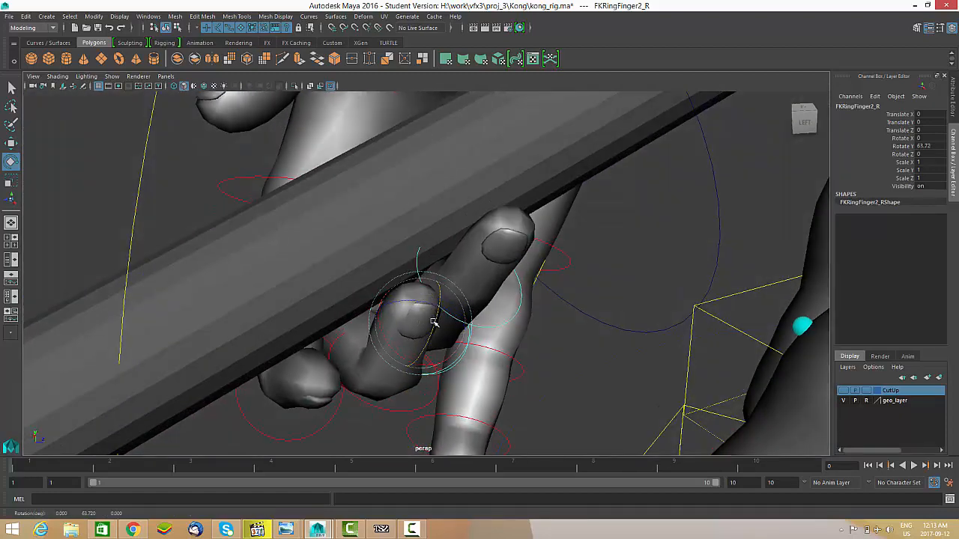
# Bend the tip of the right pinky toward the club handle by rotating FKPinkyFinger3_R to about 26.2° in Y.
pyautogui.click(478, 301)
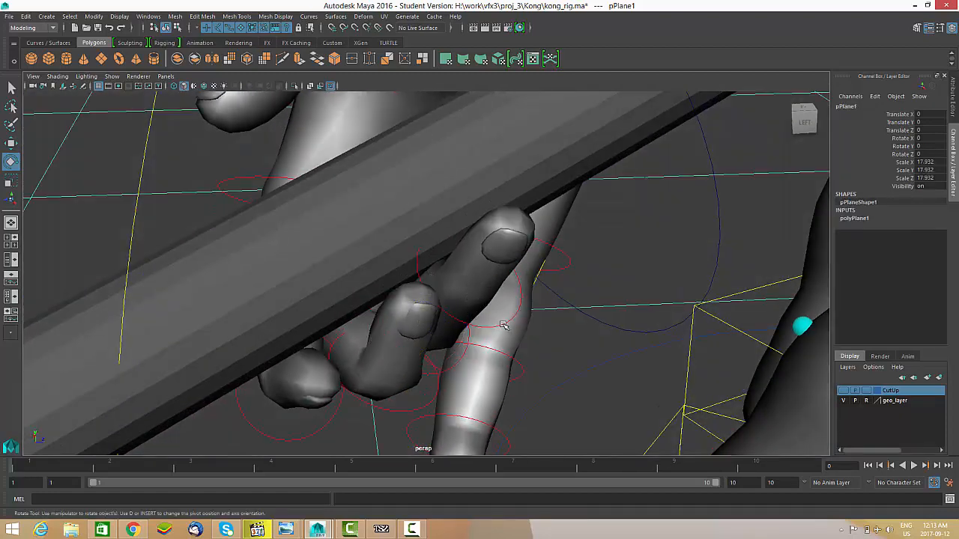
pyautogui.click(499, 321)
pyautogui.keyDown('alt'); pyautogui.moveTo(484, 281); pyautogui.dragTo(348, 212); pyautogui.keyUp('alt')
pyautogui.click(540, 293)
pyautogui.click(408, 236)
pyautogui.click(360, 194)
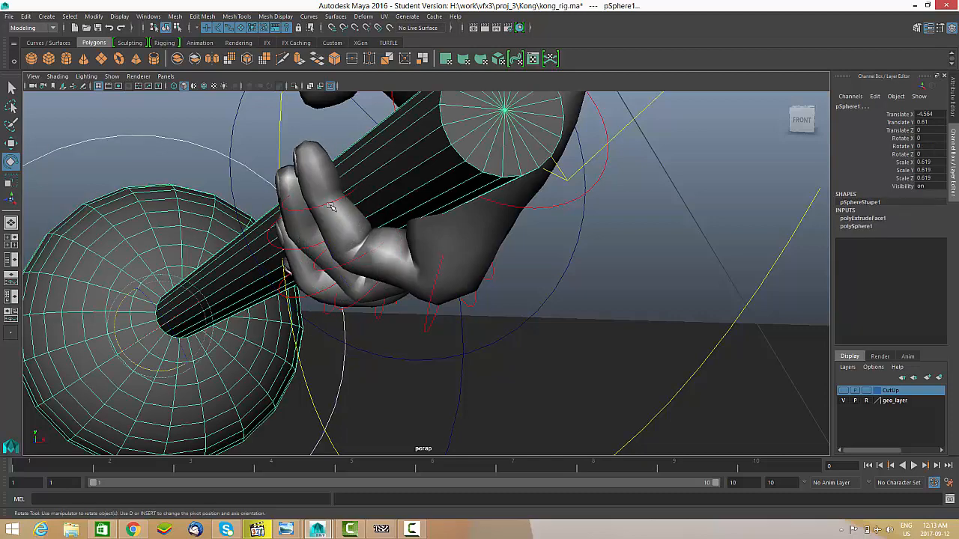
pyautogui.click(350, 184)
pyautogui.moveTo(353, 167); pyautogui.dragTo(373, 179)
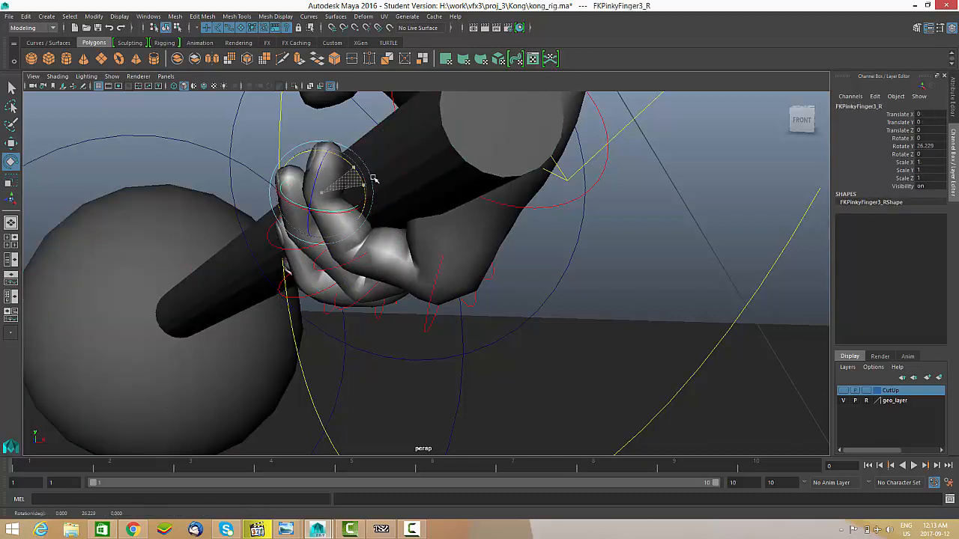
# Swing the right thumb over the handle by rotating FKThumbFinger1_R to about -11.4° in X, 27.2° in Y and 10.7° in Z.
pyautogui.keyDown('alt'); pyautogui.moveTo(393, 215); pyautogui.dragTo(508, 212); pyautogui.keyUp('alt')
pyautogui.keyDown('alt'); pyautogui.moveTo(381, 258); pyautogui.dragTo(397, 315); pyautogui.keyUp('alt')
pyautogui.click(397, 314)
pyautogui.keyDown('alt'); pyautogui.moveTo(398, 316); pyautogui.dragTo(448, 330); pyautogui.keyUp('alt')
pyautogui.keyDown('alt'); pyautogui.moveTo(448, 330); pyautogui.dragTo(453, 345, button='middle'); pyautogui.keyUp('alt')
pyautogui.keyDown('alt'); pyautogui.moveTo(453, 346); pyautogui.dragTo(406, 204); pyautogui.keyUp('alt')
pyautogui.click(402, 192)
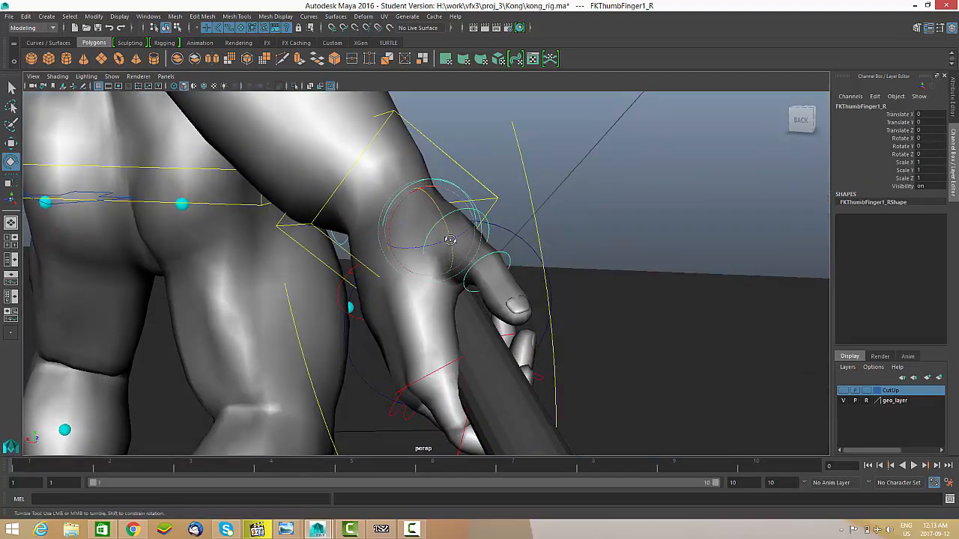
pyautogui.keyDown('alt'); pyautogui.moveTo(450, 237); pyautogui.dragTo(455, 262); pyautogui.keyUp('alt')
pyautogui.keyDown('alt'); pyautogui.moveTo(454, 262); pyautogui.dragTo(548, 305); pyautogui.keyUp('alt')
pyautogui.keyDown('alt'); pyautogui.moveTo(451, 294); pyautogui.dragTo(427, 278, button='middle'); pyautogui.keyUp('alt')
pyautogui.keyDown('alt'); pyautogui.moveTo(427, 279); pyautogui.dragTo(450, 280, button='right'); pyautogui.keyUp('alt')
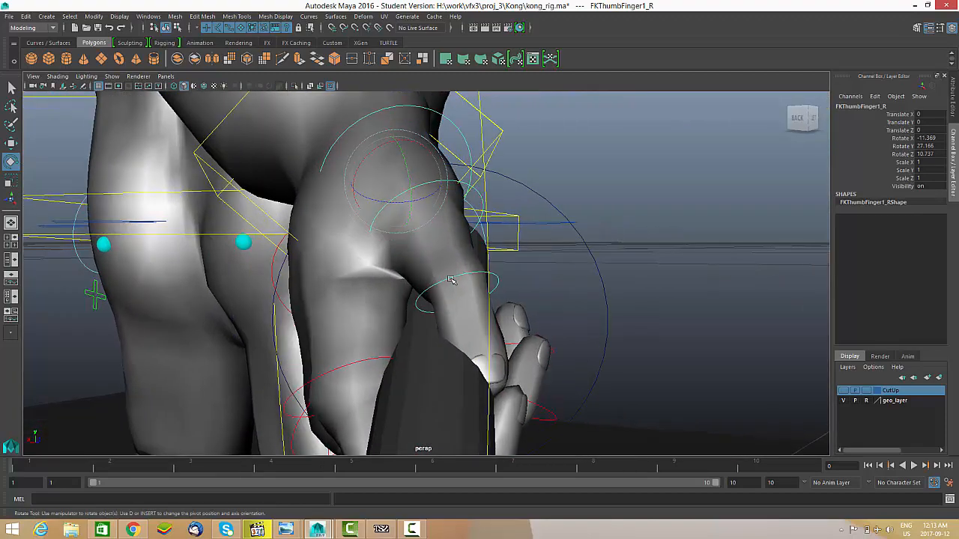
# Shift the thumb's base control FKThumbFinger1_R to about 0.004, 0.023, -0.017.
pyautogui.keyDown('alt'); pyautogui.moveTo(404, 207); pyautogui.dragTo(414, 200); pyautogui.keyUp('alt')
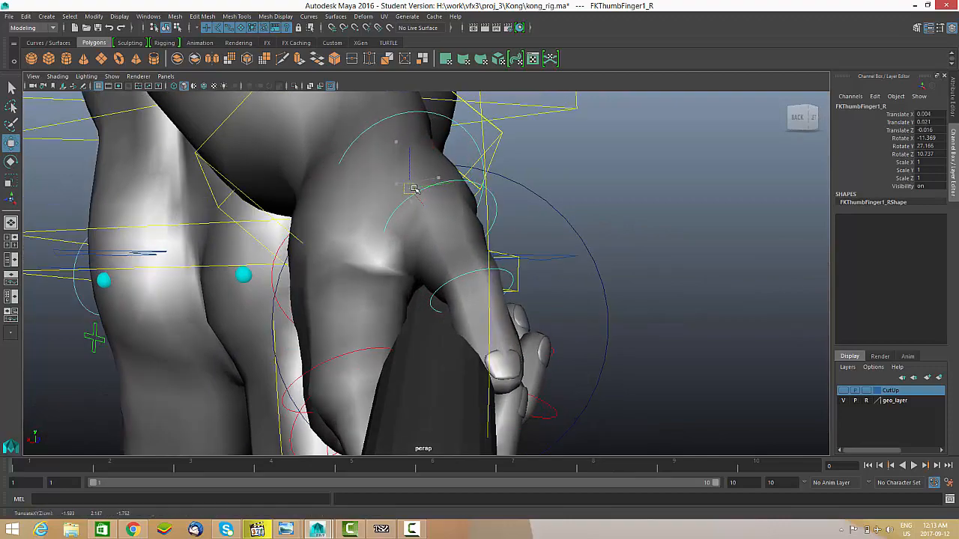
pyautogui.keyDown('alt'); pyautogui.moveTo(517, 315); pyautogui.dragTo(415, 338); pyautogui.keyUp('alt')
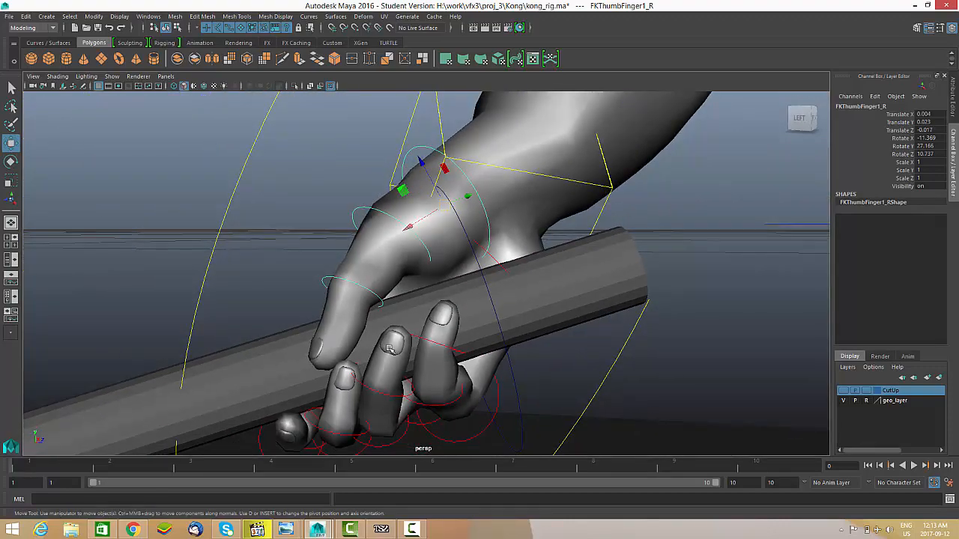
pyautogui.keyDown('alt'); pyautogui.moveTo(415, 338); pyautogui.dragTo(426, 321, button='middle'); pyautogui.keyUp('alt')
pyautogui.keyDown('alt'); pyautogui.moveTo(427, 320); pyautogui.dragTo(490, 328); pyautogui.keyUp('alt')
pyautogui.keyDown('alt'); pyautogui.moveTo(489, 327); pyautogui.dragTo(494, 327, button='right'); pyautogui.keyUp('alt')
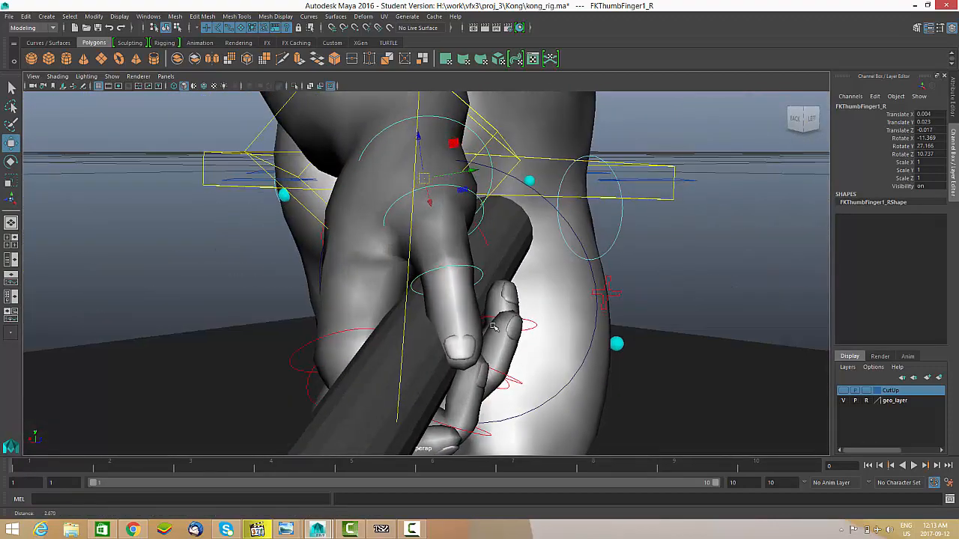
# Bend the right thumb's tip against the handle by rotating FKThumbFinger3_R to about -21.4° in Y.
pyautogui.press('e')
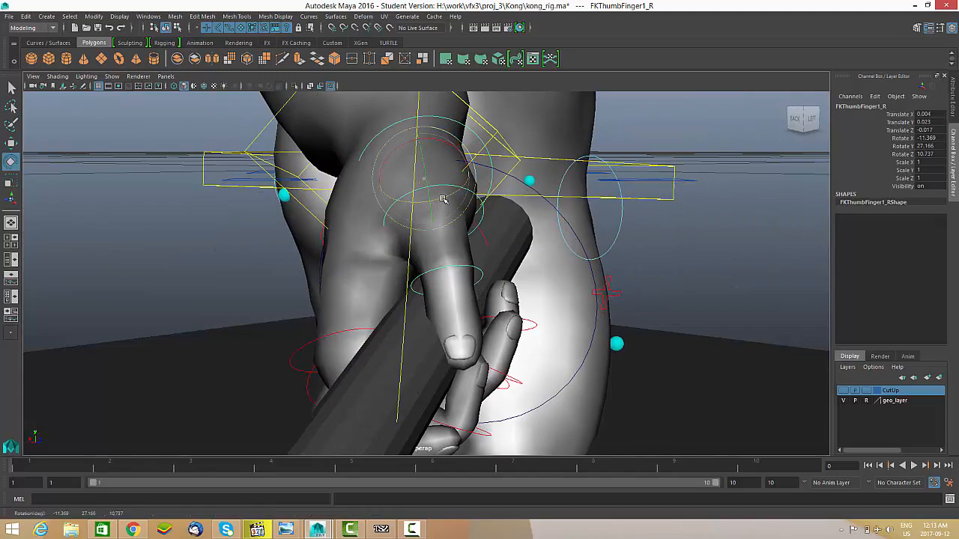
pyautogui.keyDown('alt'); pyautogui.moveTo(446, 198); pyautogui.dragTo(497, 242); pyautogui.keyUp('alt')
pyautogui.keyDown('alt'); pyautogui.moveTo(524, 252); pyautogui.dragTo(389, 305); pyautogui.keyUp('alt')
pyautogui.click(495, 282)
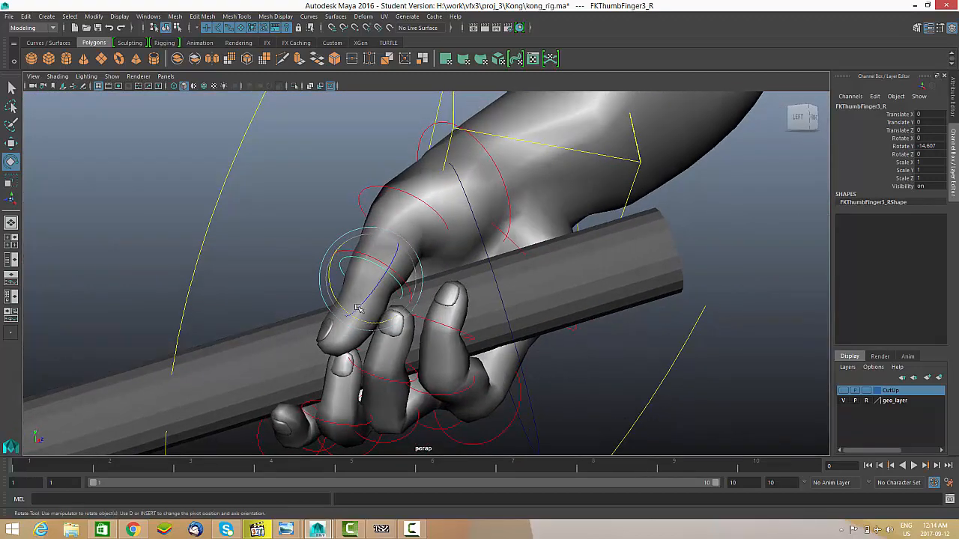
pyautogui.keyDown('alt'); pyautogui.moveTo(333, 296); pyautogui.dragTo(419, 302); pyautogui.keyUp('alt')
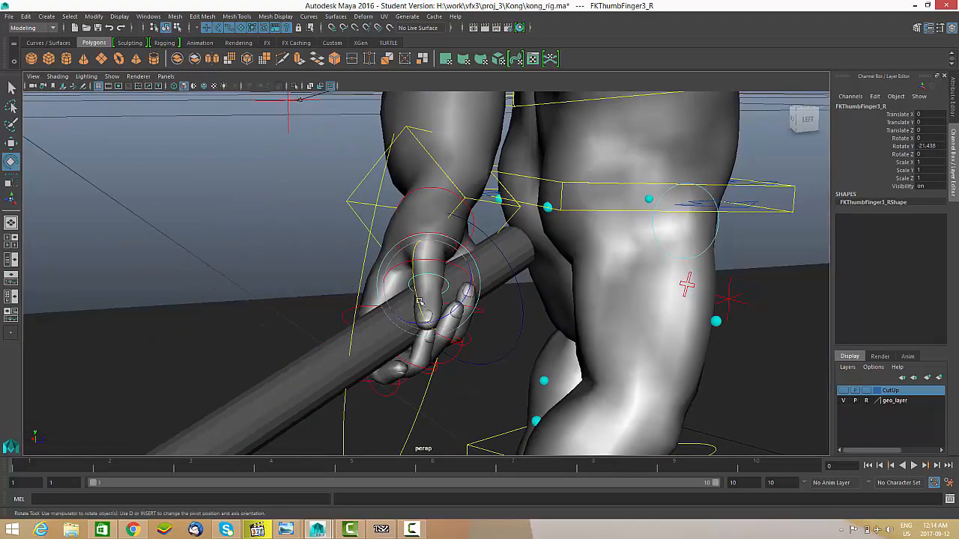
pyautogui.keyDown('alt'); pyautogui.moveTo(527, 319); pyautogui.dragTo(437, 377); pyautogui.keyUp('alt')
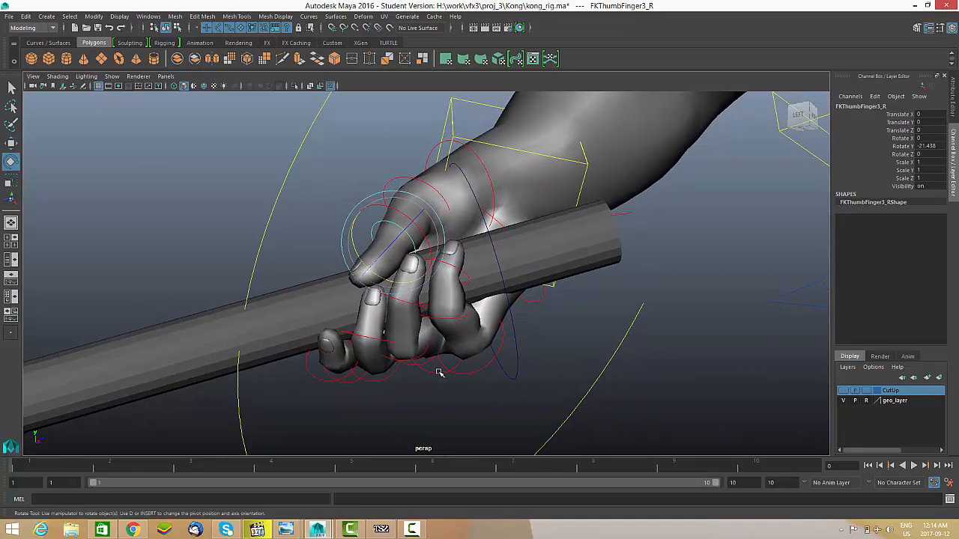
# Rotate the right ring finger's base control FKRingFinger1_R to about -0.8°, 50.1°, 3.7°.
pyautogui.click(427, 335)
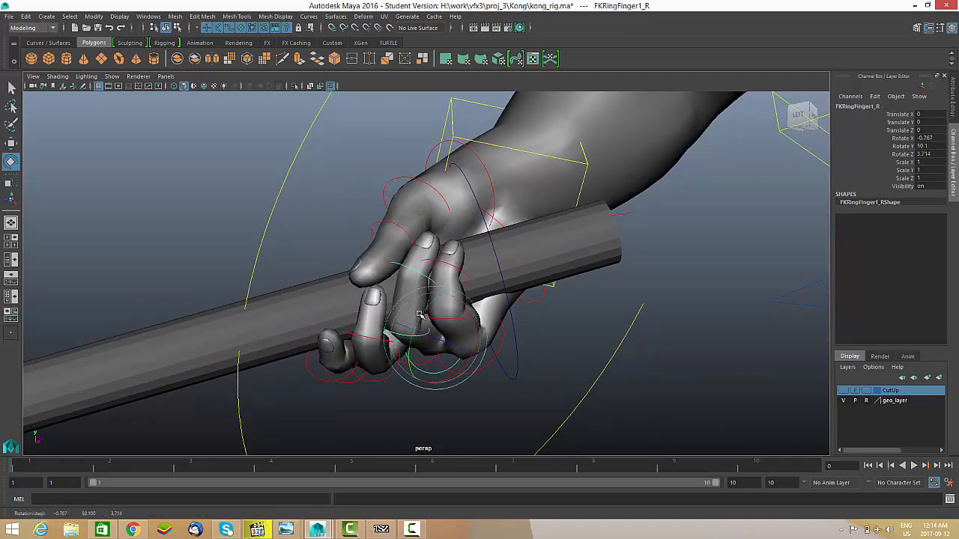
pyautogui.keyDown('alt'); pyautogui.moveTo(420, 315); pyautogui.dragTo(433, 372); pyautogui.keyUp('alt')
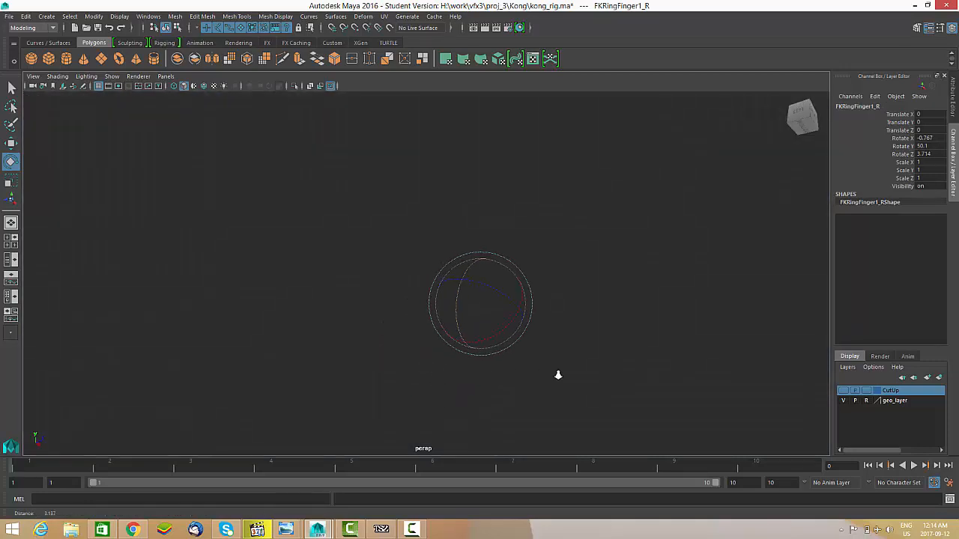
pyautogui.keyDown('alt'); pyautogui.moveTo(557, 374); pyautogui.dragTo(447, 404); pyautogui.keyUp('alt')
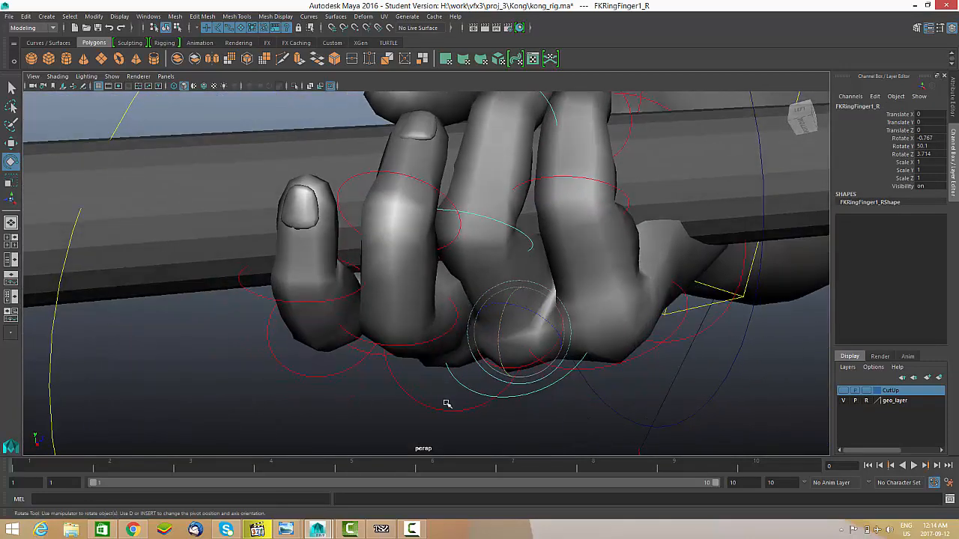
# Curl the right middle finger at its base by rotating FKMiddleFinger1_R to about 4.5°, 59.5°, 12.3°.
pyautogui.click(446, 405)
pyautogui.moveTo(435, 347); pyautogui.dragTo(462, 331)
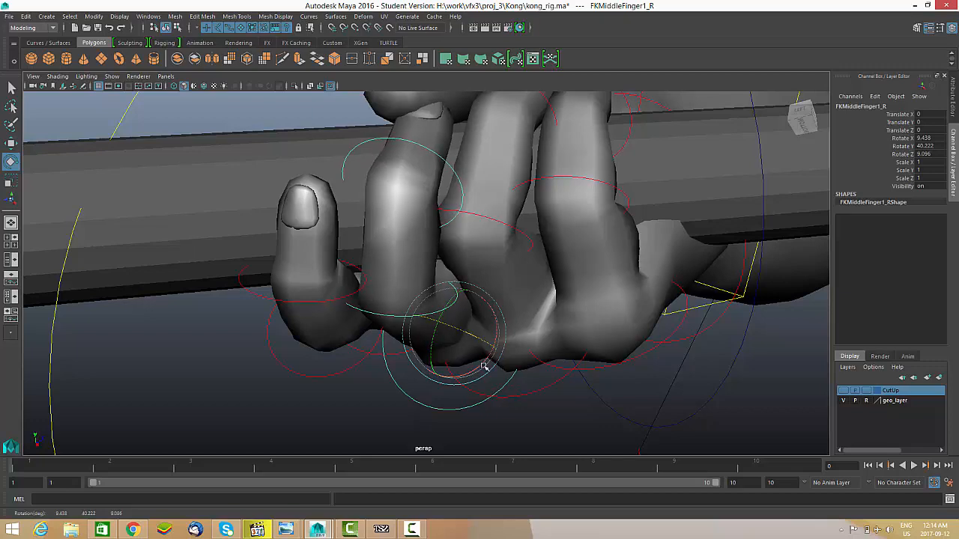
pyautogui.moveTo(483, 366); pyautogui.dragTo(473, 362)
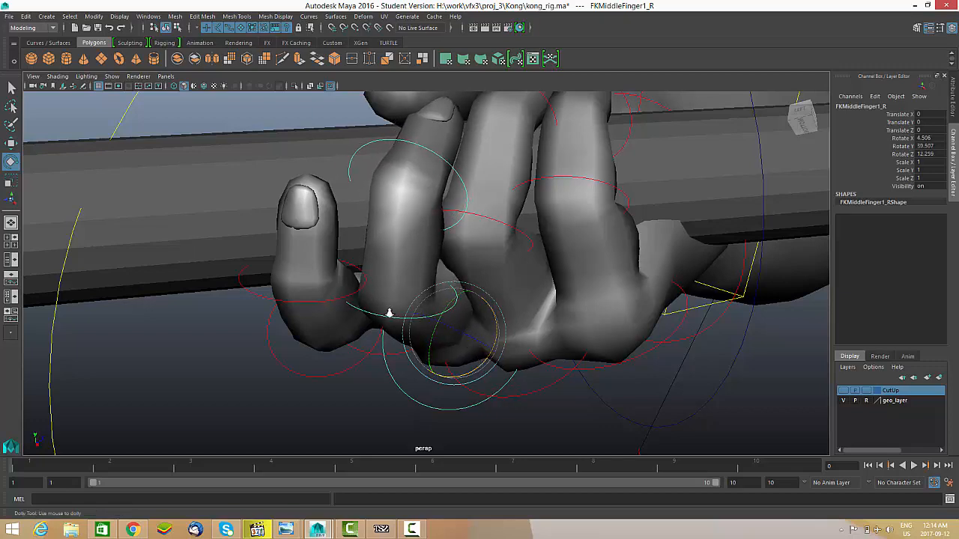
pyautogui.moveTo(389, 313)
pyautogui.keyDown('alt'); pyautogui.mouseDown()
pyautogui.moveTo(410, 328)
pyautogui.moveTo(386, 320)
pyautogui.moveTo(387, 311)
pyautogui.mouseUp(); pyautogui.keyUp('alt')
# Bend the right index finger's second joint around the handle by rotating FKIndexFinger2_R to about 49.5° in Y.
pyautogui.click(410, 334)
pyautogui.moveTo(438, 346); pyautogui.dragTo(346, 324)
pyautogui.click(319, 329)
pyautogui.keyDown('alt'); pyautogui.moveTo(325, 397); pyautogui.dragTo(466, 308); pyautogui.keyUp('alt')
pyautogui.keyDown('alt'); pyautogui.moveTo(603, 240); pyautogui.dragTo(401, 290); pyautogui.keyUp('alt')
pyautogui.keyDown('alt'); pyautogui.moveTo(401, 290); pyautogui.dragTo(345, 296, button='right'); pyautogui.keyUp('alt')
pyautogui.keyDown('alt'); pyautogui.moveTo(344, 295); pyautogui.dragTo(337, 300); pyautogui.keyUp('alt')
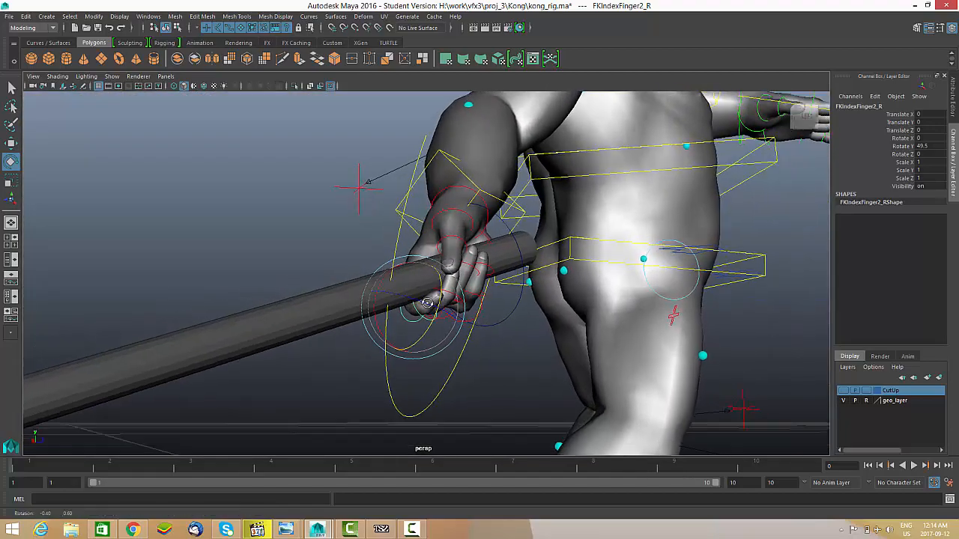
pyautogui.keyDown('alt'); pyautogui.moveTo(337, 300); pyautogui.dragTo(478, 327, button='right'); pyautogui.keyUp('alt')
pyautogui.keyDown('alt'); pyautogui.moveTo(477, 327); pyautogui.dragTo(476, 323); pyautogui.keyUp('alt')
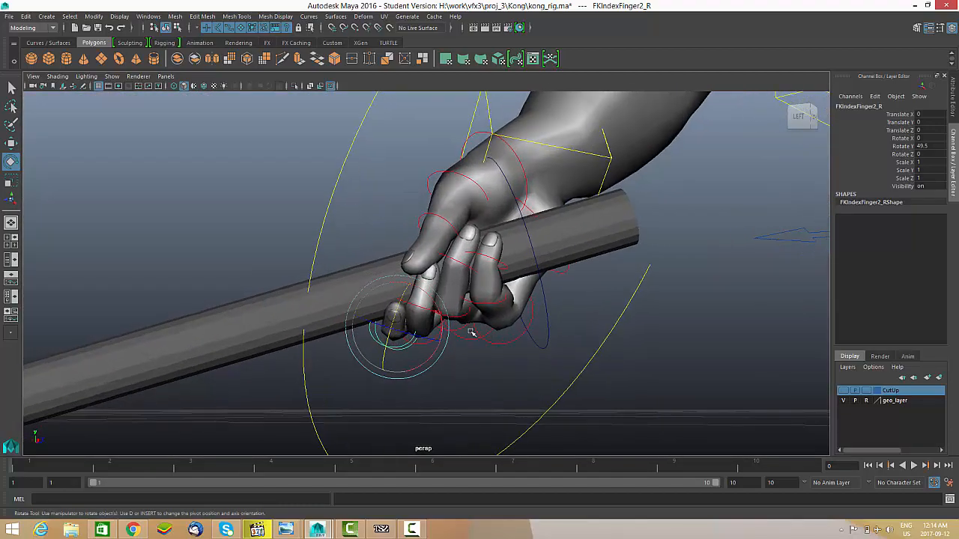
# Adjust FKRingFinger1_R to about -0.4°, 46.4°, 1.3° and rotate FKRingFinger2_R to about 67.6° in Y.
pyautogui.click(452, 316)
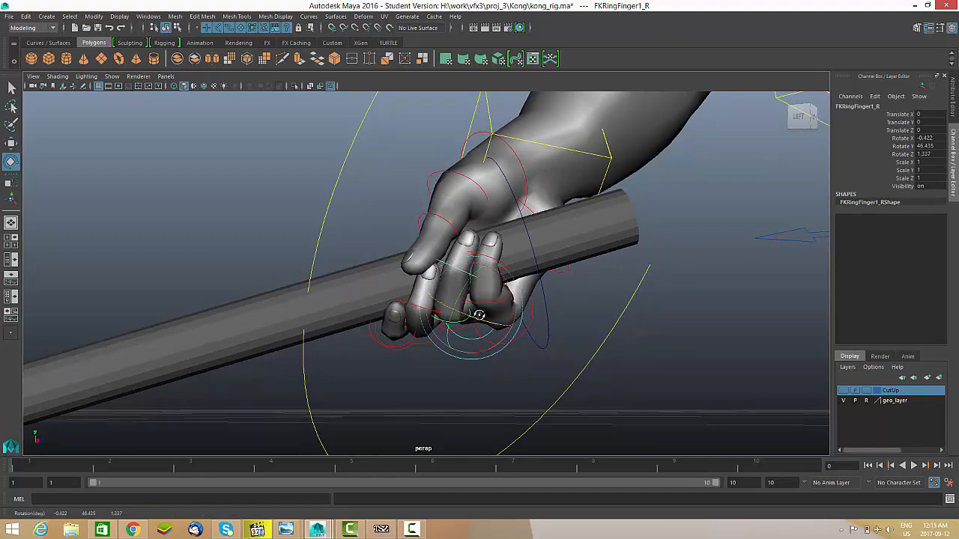
pyautogui.keyDown('alt'); pyautogui.moveTo(478, 315); pyautogui.dragTo(513, 317); pyautogui.keyUp('alt')
pyautogui.click(515, 320)
pyautogui.click(470, 303)
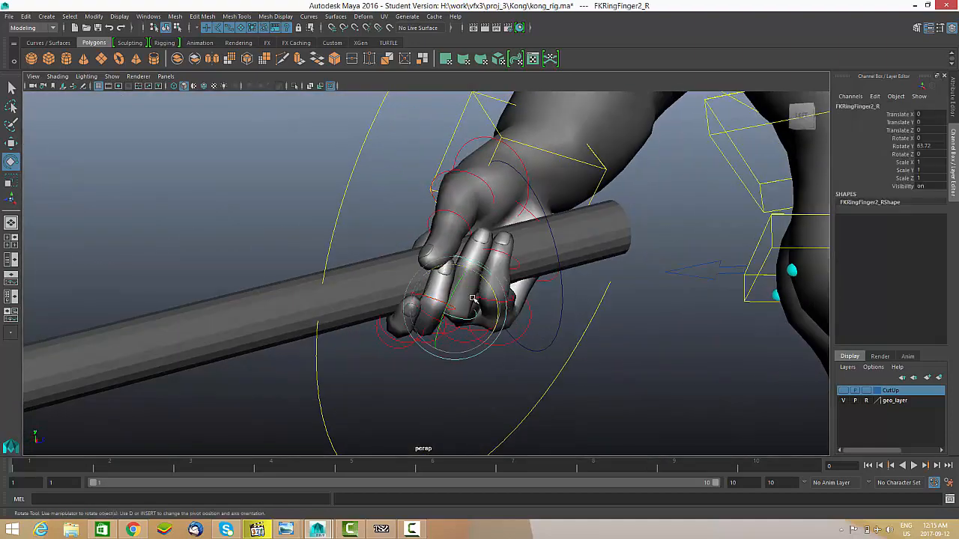
pyautogui.keyDown('alt'); pyautogui.moveTo(465, 294); pyautogui.dragTo(420, 315); pyautogui.keyUp('alt')
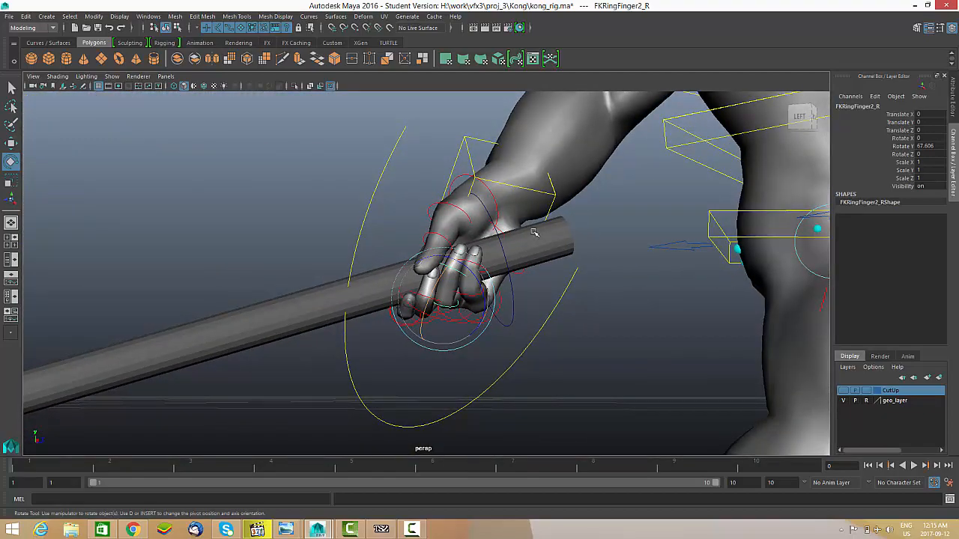
pyautogui.keyDown('alt'); pyautogui.moveTo(533, 232); pyautogui.dragTo(593, 321, button='right'); pyautogui.keyUp('alt')
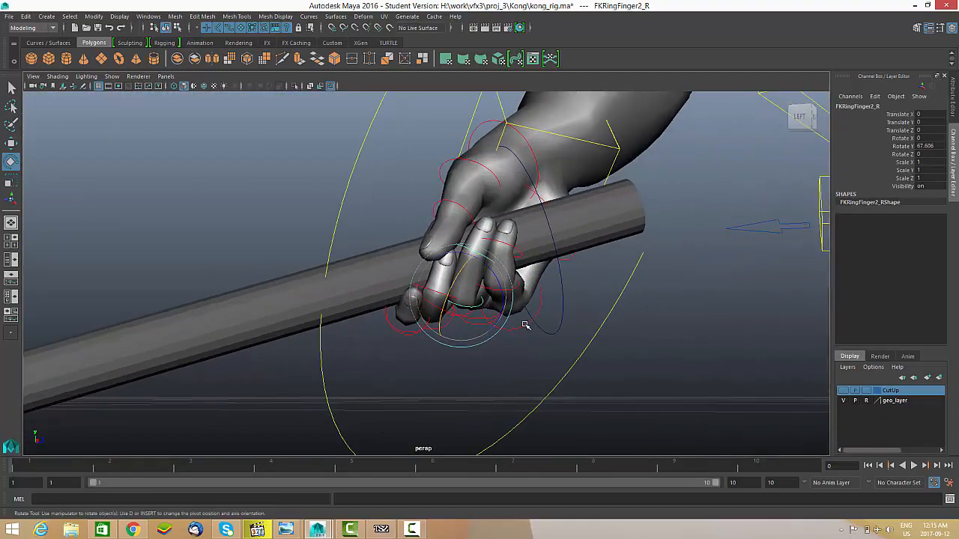
# Bend the right pinky at its base by rotating FKPinkyFinger1_R to about 81° in Y.
pyautogui.keyDown('alt'); pyautogui.moveTo(513, 269); pyautogui.dragTo(556, 272); pyautogui.keyUp('alt')
pyautogui.keyDown('alt'); pyautogui.moveTo(556, 272); pyautogui.dragTo(322, 262, button='right'); pyautogui.keyUp('alt')
pyautogui.keyDown('alt'); pyautogui.moveTo(322, 261); pyautogui.dragTo(410, 213); pyautogui.keyUp('alt')
pyautogui.keyDown('alt'); pyautogui.moveTo(410, 214); pyautogui.dragTo(468, 249, button='right'); pyautogui.keyUp('alt')
# Select the club's control nurbsCircle3 and the right wrist's IK control.
pyautogui.keyDown('alt'); pyautogui.moveTo(374, 239); pyautogui.dragTo(434, 212, button='middle'); pyautogui.keyUp('alt')
pyautogui.keyDown('alt'); pyautogui.moveTo(435, 212); pyautogui.dragTo(391, 241, button='right'); pyautogui.keyUp('alt')
pyautogui.keyDown('alt'); pyautogui.moveTo(392, 241); pyautogui.dragTo(399, 242, button='middle'); pyautogui.keyUp('alt')
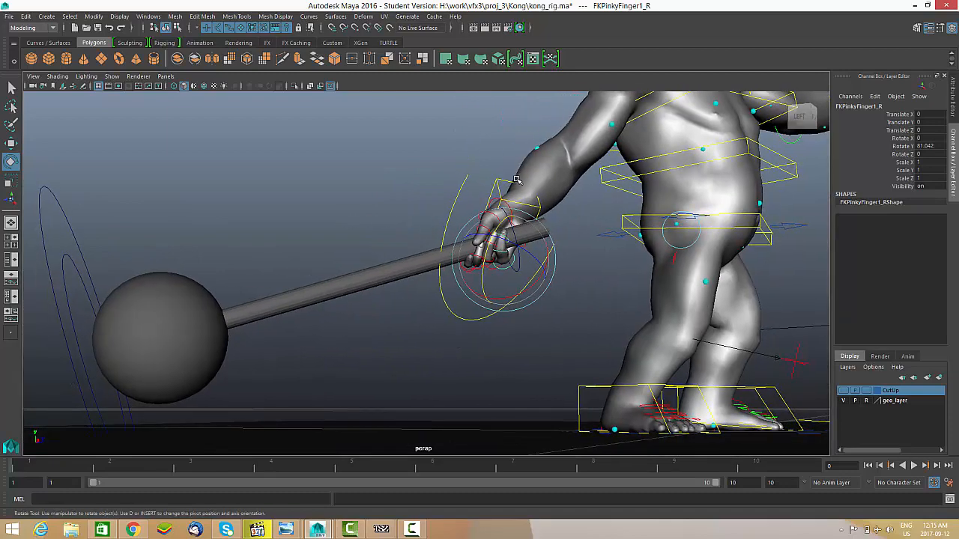
pyautogui.click(56, 216)
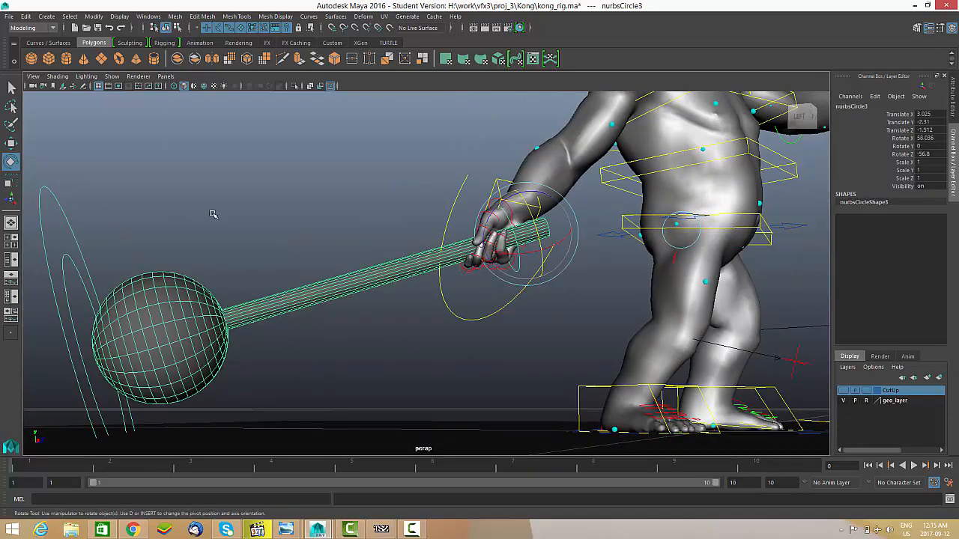
pyautogui.click(495, 180)
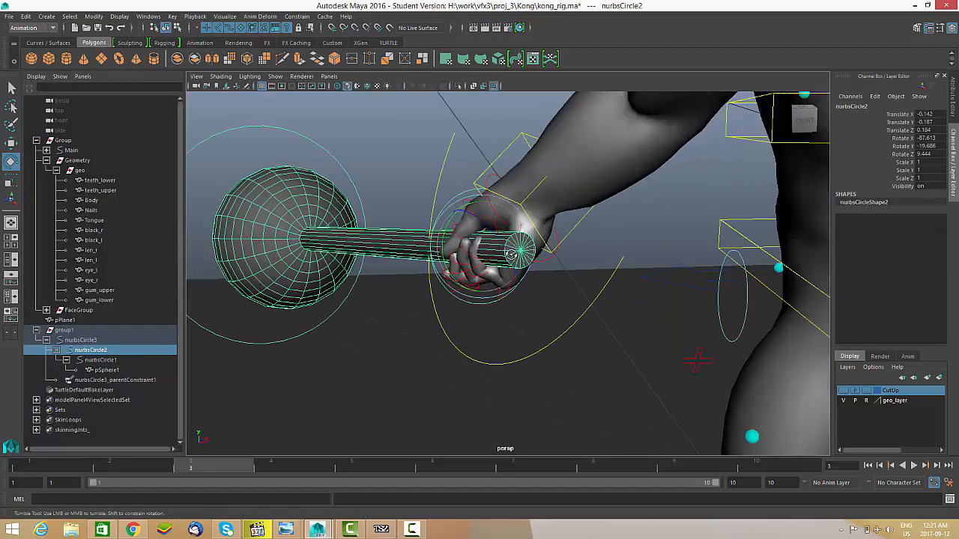
# Move the club's nurbsCircle2 control to about -0.148, -0.153, 0.186 to seat the handle in the right palm.
pyautogui.keyDown('alt'); pyautogui.moveTo(697, 314); pyautogui.dragTo(626, 278); pyautogui.keyUp('alt')
pyautogui.press('w')
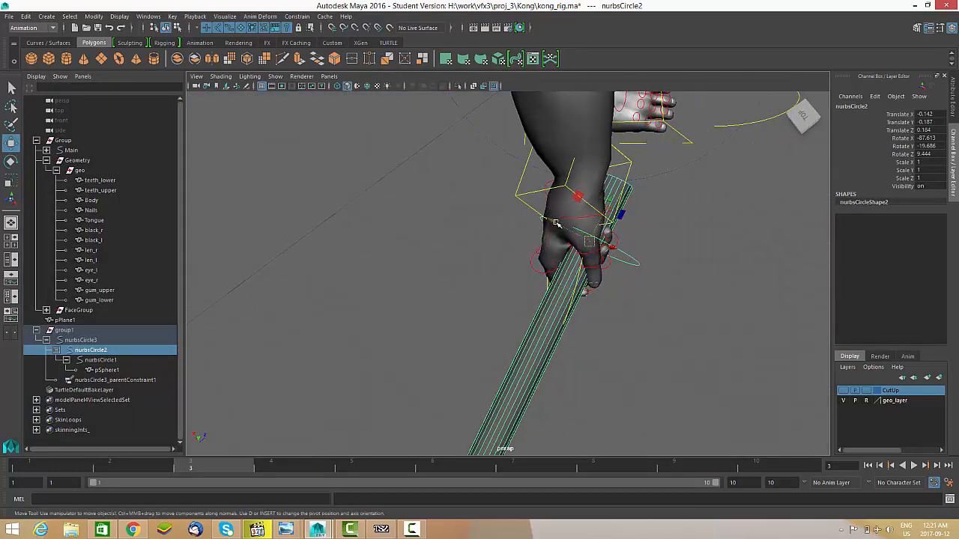
pyautogui.moveTo(555, 223); pyautogui.dragTo(559, 225)
pyautogui.keyDown('alt'); pyautogui.moveTo(637, 262); pyautogui.dragTo(596, 273); pyautogui.keyUp('alt')
pyautogui.moveTo(567, 229)
pyautogui.mouseDown()
pyautogui.moveTo(559, 223)
pyautogui.moveTo(574, 253)
pyautogui.moveTo(549, 246)
pyautogui.moveTo(563, 211)
pyautogui.mouseUp()
pyautogui.keyDown('alt'); pyautogui.moveTo(581, 251); pyautogui.dragTo(558, 269, button='right'); pyautogui.keyUp('alt')
pyautogui.keyDown('alt'); pyautogui.moveTo(557, 269); pyautogui.dragTo(556, 287, button='middle'); pyautogui.keyUp('alt')
pyautogui.keyDown('alt'); pyautogui.moveTo(557, 287); pyautogui.dragTo(551, 258); pyautogui.keyUp('alt')
pyautogui.keyDown('alt'); pyautogui.moveTo(551, 257); pyautogui.dragTo(589, 260, button='right'); pyautogui.keyUp('alt')
# Rotate the club's nurbsCircle2 control to about -79.8° in X to align the handle with the grip.
pyautogui.press('e')
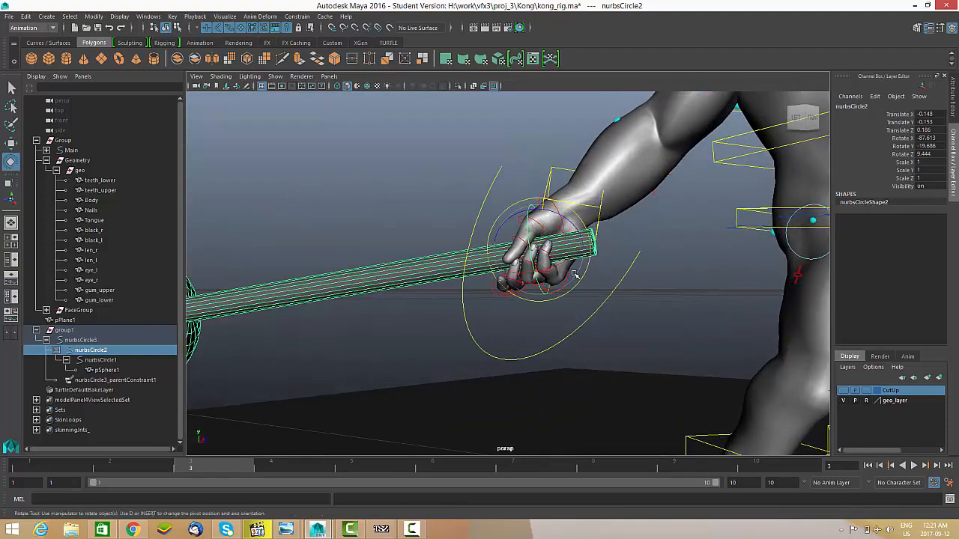
pyautogui.moveTo(578, 270)
pyautogui.mouseDown()
pyautogui.moveTo(584, 263)
pyautogui.moveTo(530, 271)
pyautogui.moveTo(563, 280)
pyautogui.mouseUp()
pyautogui.keyDown('alt'); pyautogui.moveTo(562, 280); pyautogui.dragTo(587, 281, button='right'); pyautogui.keyUp('alt')
pyautogui.moveTo(592, 281); pyautogui.dragTo(628, 317)
pyautogui.press('w')
pyautogui.press('e')
# Move nurbsCircle2 to about -0.168, -0.198, 0.168 to center the club handle between the palm and fingers.
pyautogui.press('w')
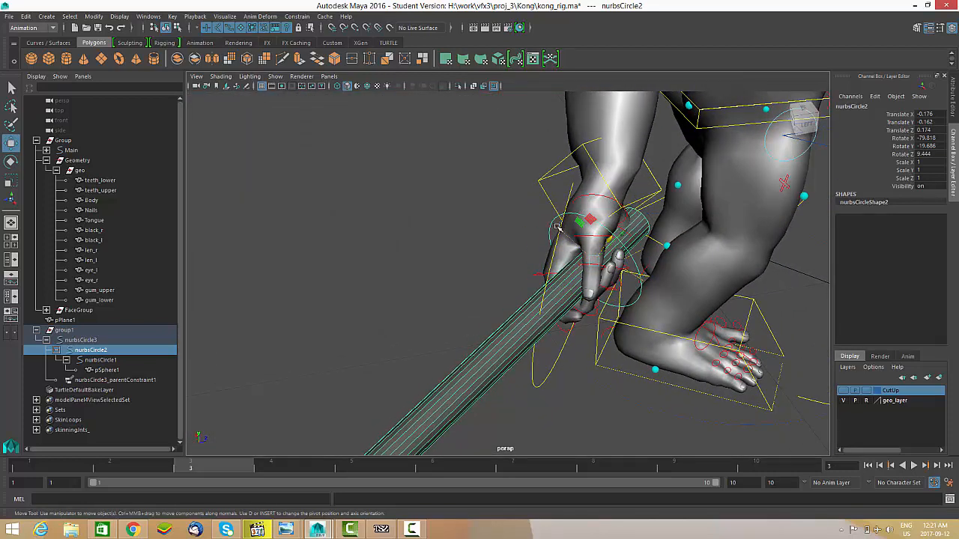
pyautogui.moveTo(558, 227); pyautogui.dragTo(569, 237)
pyautogui.keyDown('alt'); pyautogui.moveTo(603, 274); pyautogui.dragTo(540, 262); pyautogui.keyUp('alt')
pyautogui.keyDown('alt'); pyautogui.moveTo(644, 276); pyautogui.dragTo(601, 272, button='right'); pyautogui.keyUp('alt')
pyautogui.keyDown('alt'); pyautogui.moveTo(527, 245); pyautogui.dragTo(557, 249, button='middle'); pyautogui.keyUp('alt')
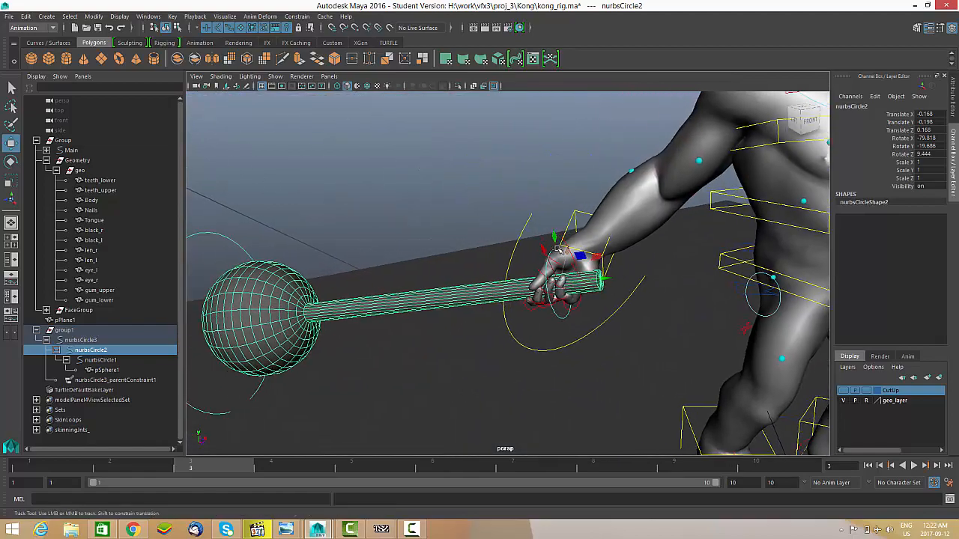
pyautogui.keyDown('alt'); pyautogui.moveTo(557, 249); pyautogui.dragTo(493, 262, button='right'); pyautogui.keyUp('alt')
pyautogui.keyDown('alt'); pyautogui.moveTo(492, 262); pyautogui.dragTo(519, 275); pyautogui.keyUp('alt')
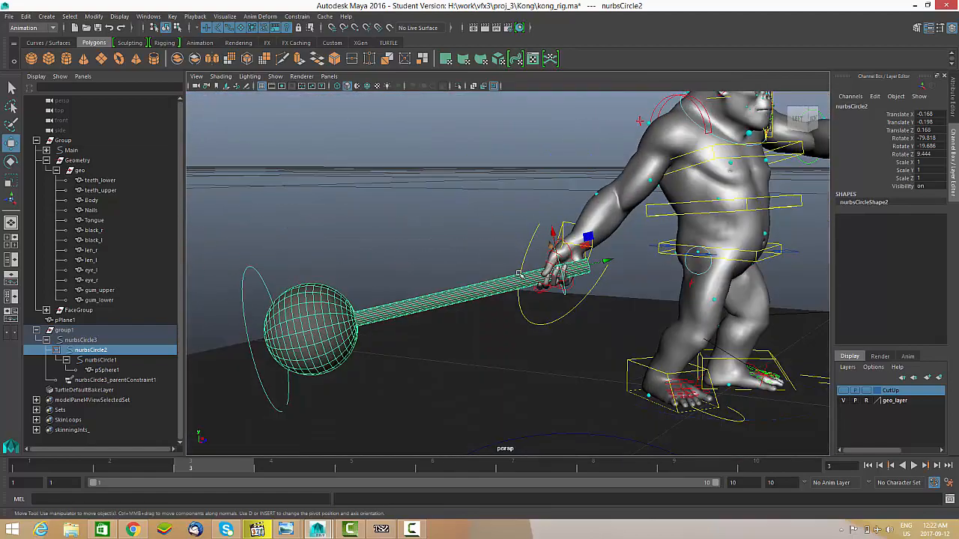
# Try rotating the right wrist control IKArm_R to about -5.5°, 207.7°, 76.8° to lower the club.
pyautogui.click(563, 225)
pyautogui.press('e')
pyautogui.moveTo(548, 224); pyautogui.dragTo(558, 234)
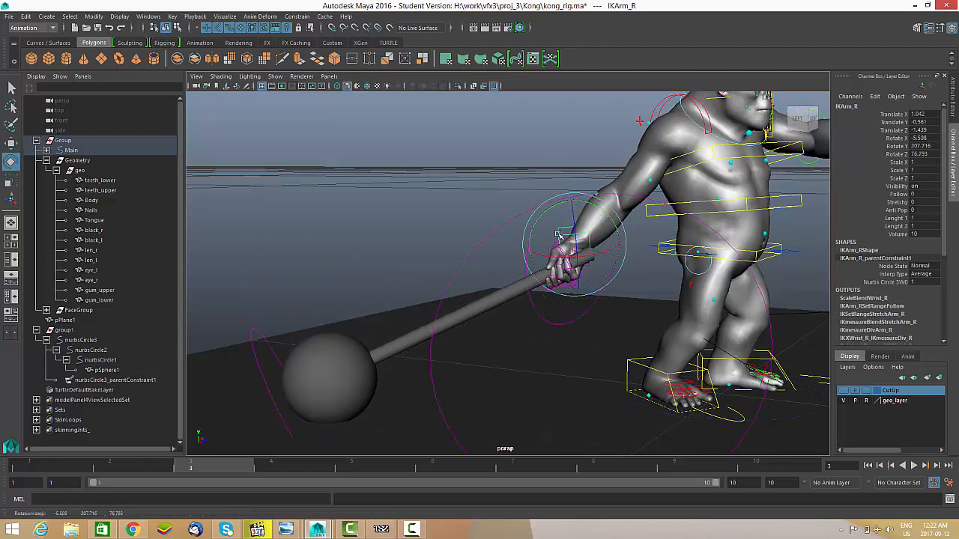
pyautogui.hotkey('ctrl', 'z')
# Switch the Move tool to world axes and lower the right hand by moving IKArm_R to about 1.042, -0.717, -1.321.
pyautogui.keyDown('alt'); pyautogui.moveTo(484, 280); pyautogui.dragTo(541, 269); pyautogui.keyUp('alt')
pyautogui.press('w')
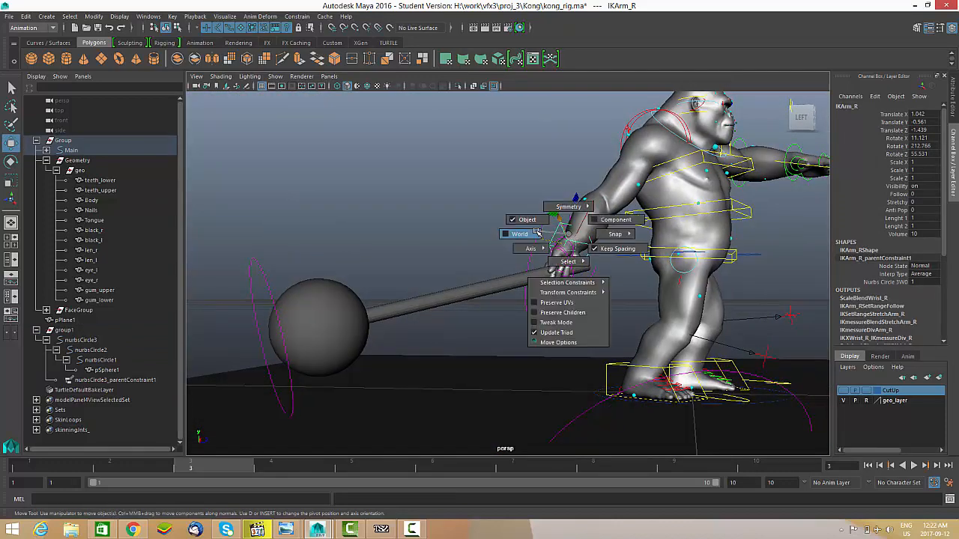
pyautogui.moveTo(569, 200); pyautogui.dragTo(629, 257)
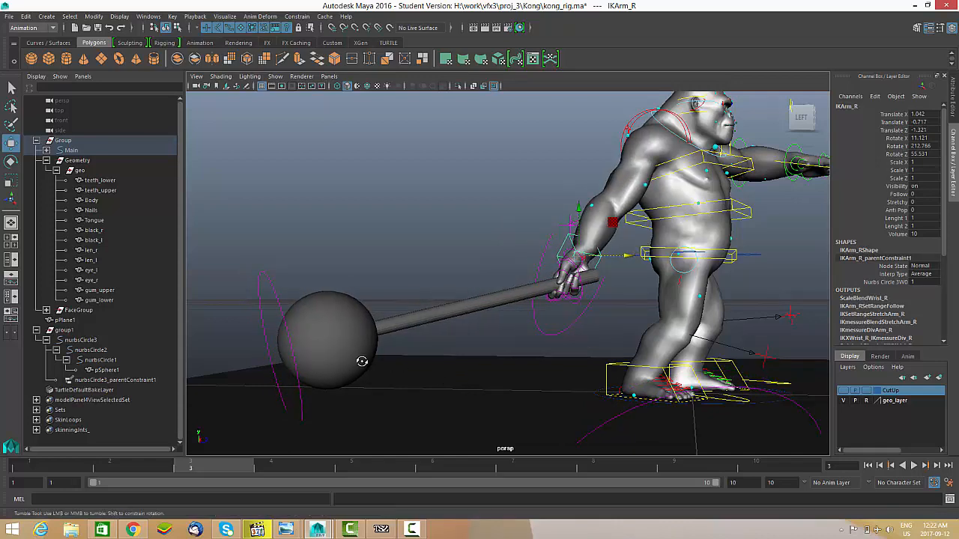
pyautogui.keyDown('alt'); pyautogui.moveTo(362, 361); pyautogui.dragTo(541, 355); pyautogui.keyUp('alt')
pyautogui.press('e')
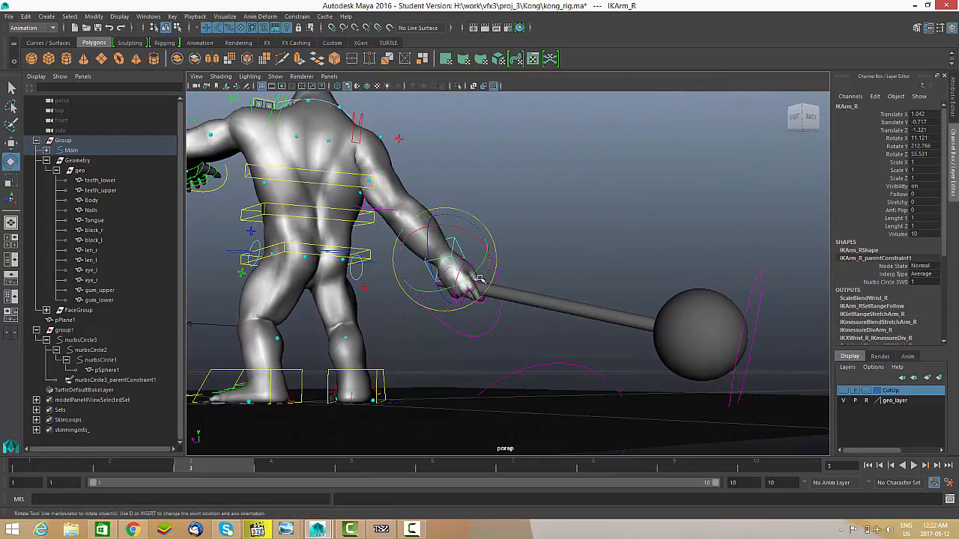
# Rotate the right hand control IKArm_R to about 5°, 208.9°, 52.4° and move it to about 1.042, -0.79, -1.162.
pyautogui.moveTo(484, 264); pyautogui.dragTo(481, 264)
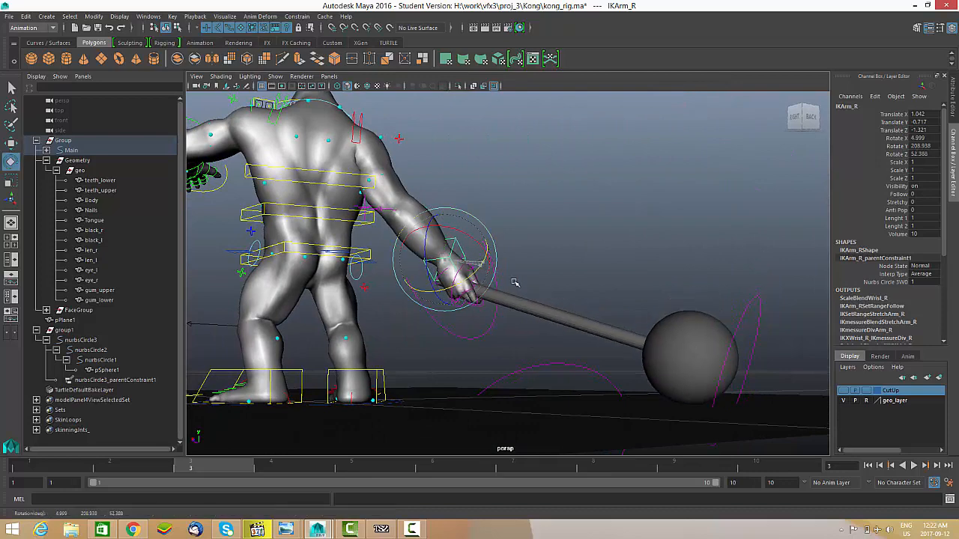
pyautogui.keyDown('alt'); pyautogui.moveTo(558, 319); pyautogui.dragTo(408, 339); pyautogui.keyUp('alt')
pyautogui.press('w')
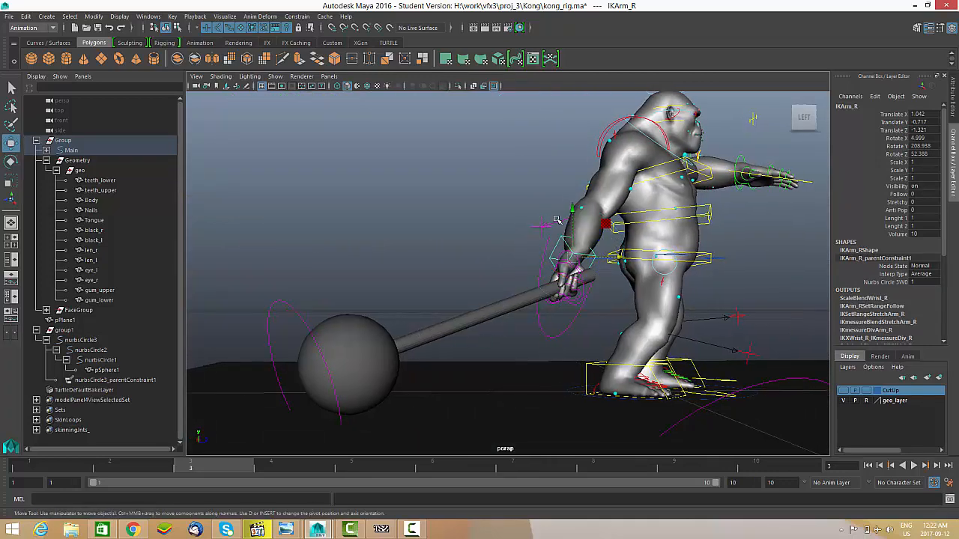
pyautogui.moveTo(574, 213); pyautogui.dragTo(578, 218)
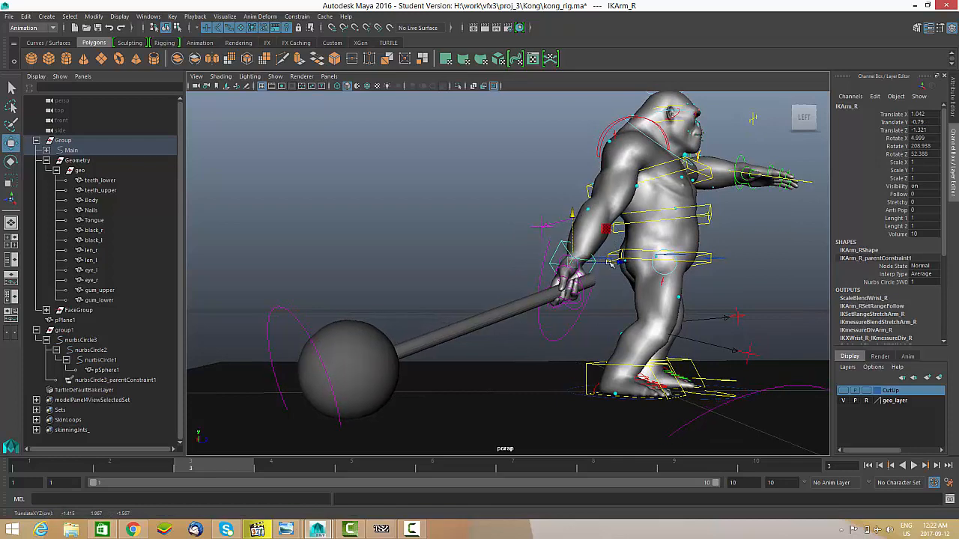
pyautogui.moveTo(621, 262); pyautogui.dragTo(633, 263)
# Examine the gorilla's right arm and lowered club from the side, front and above.
pyautogui.keyDown('alt'); pyautogui.moveTo(655, 304); pyautogui.dragTo(501, 312); pyautogui.keyUp('alt')
pyautogui.scroll(-3, 571, 416)
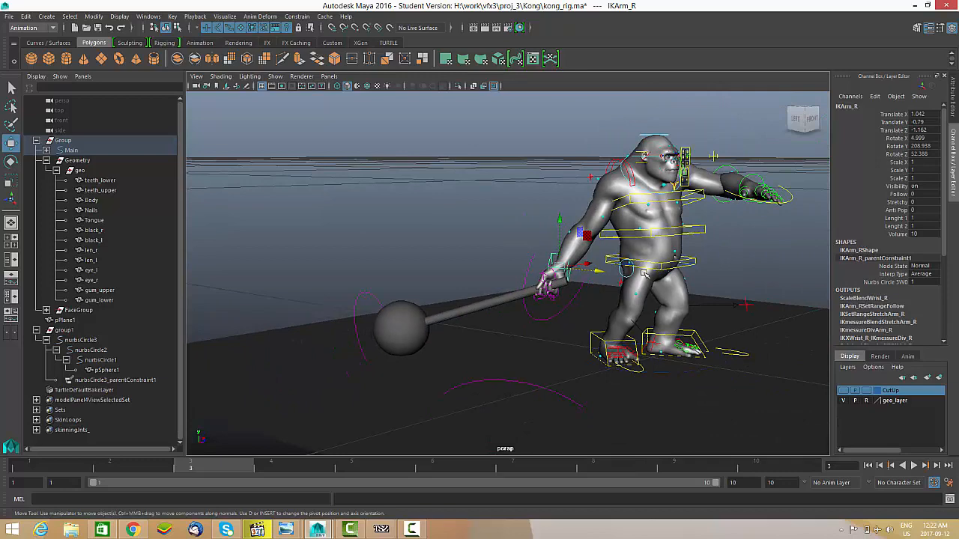
pyautogui.scroll(-2, 625, 270)
pyautogui.keyDown('alt'); pyautogui.moveTo(605, 272); pyautogui.dragTo(635, 318); pyautogui.keyUp('alt')
pyautogui.scroll(-3, 644, 303)
pyautogui.scroll(4, 612, 322)
pyautogui.scroll(3, 567, 328)
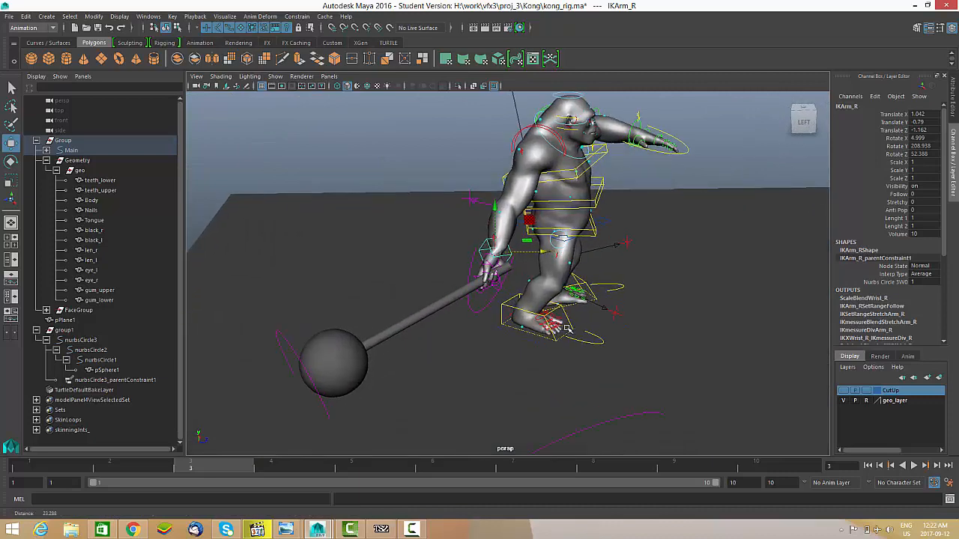
pyautogui.keyDown('alt'); pyautogui.moveTo(548, 302); pyautogui.dragTo(611, 318); pyautogui.keyUp('alt')
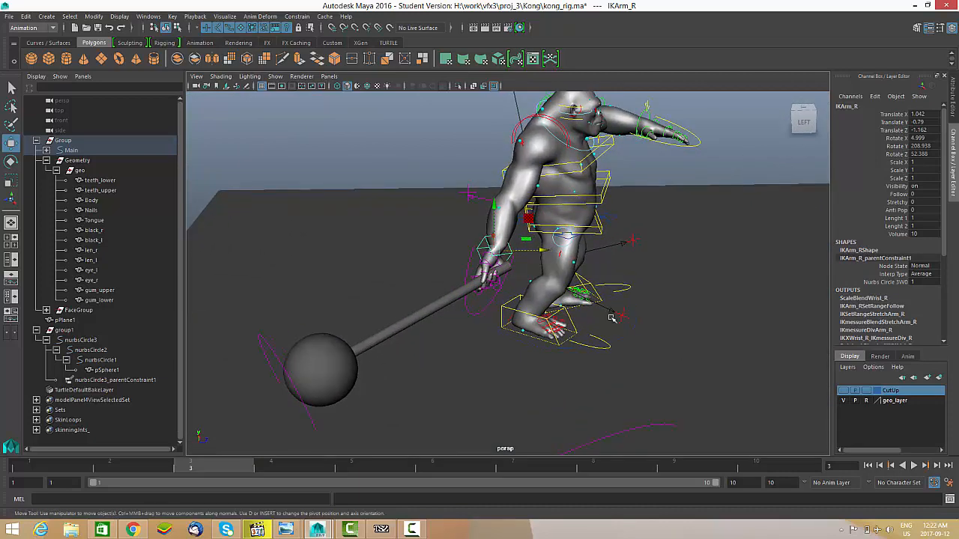
pyautogui.keyDown('alt'); pyautogui.moveTo(525, 261); pyautogui.dragTo(486, 309); pyautogui.keyUp('alt')
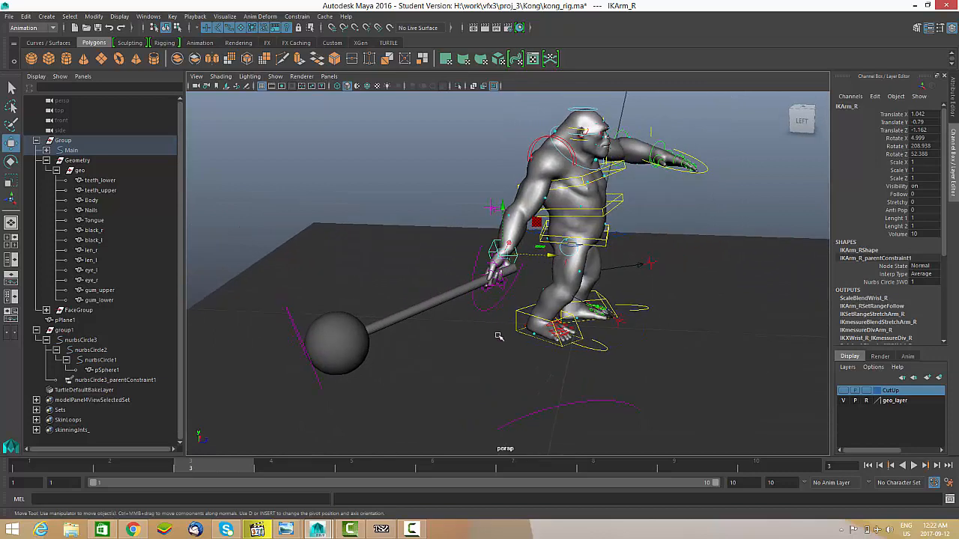
# Extend the animation and playback range to end at frame 200.
pyautogui.doubleClick(702, 483)
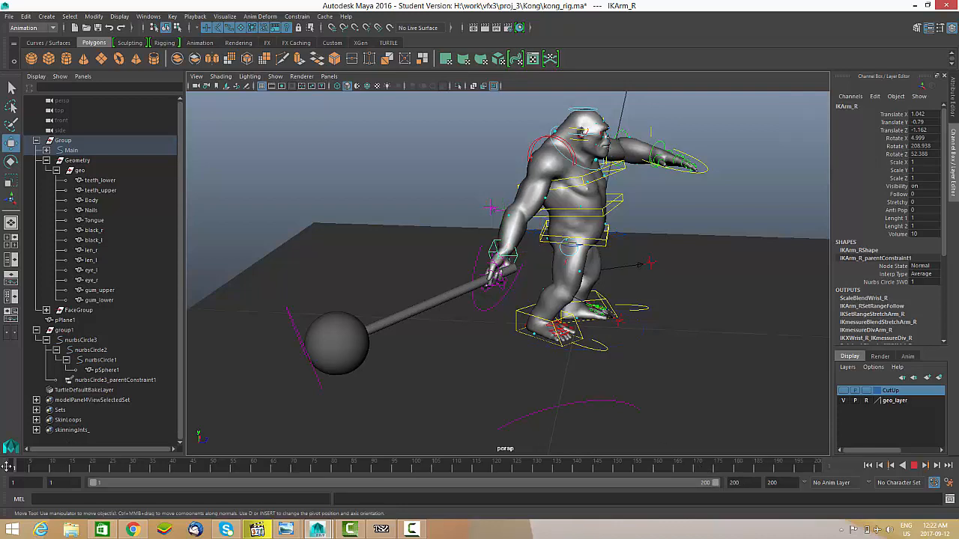
pyautogui.keyDown('alt'); pyautogui.moveTo(521, 309); pyautogui.dragTo(530, 305); pyautogui.keyUp('alt')
pyautogui.scroll(3, 650, 176)
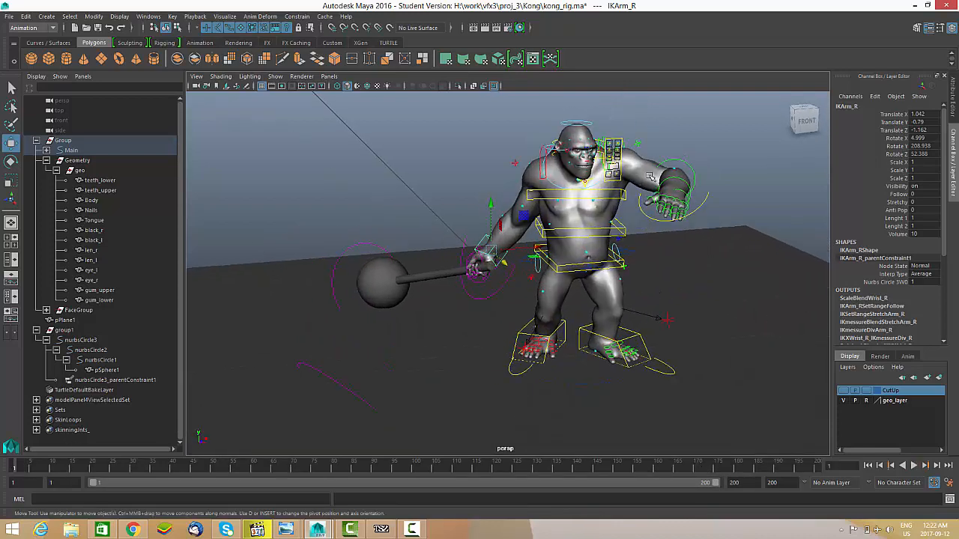
# Rotate the left shoulder control FKShoulder_L to about -35.1°, -2.4°, 57.5° to bring the free arm in front of the body.
pyautogui.moveTo(655, 169)
pyautogui.keyDown('alt'); pyautogui.mouseDown()
pyautogui.moveTo(621, 168)
pyautogui.moveTo(650, 177)
pyautogui.mouseUp(); pyautogui.keyUp('alt')
pyautogui.click(622, 168)
pyautogui.press('e')
pyautogui.keyDown('alt'); pyautogui.moveTo(641, 177); pyautogui.dragTo(661, 175); pyautogui.keyUp('alt')
pyautogui.moveTo(635, 178)
pyautogui.mouseDown()
pyautogui.moveTo(642, 185)
pyautogui.moveTo(563, 180)
pyautogui.moveTo(672, 178)
pyautogui.moveTo(628, 184)
pyautogui.mouseUp()
pyautogui.moveTo(597, 126); pyautogui.dragTo(592, 130)
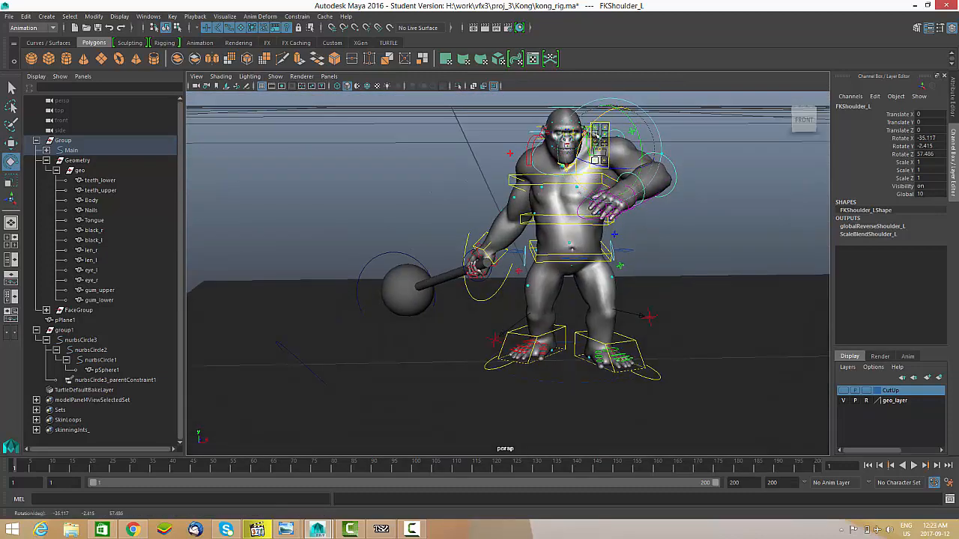
pyautogui.keyDown('alt'); pyautogui.moveTo(573, 266); pyautogui.dragTo(580, 231); pyautogui.keyUp('alt')
pyautogui.keyDown('alt'); pyautogui.moveTo(580, 231); pyautogui.dragTo(712, 158, button='right'); pyautogui.keyUp('alt')
pyautogui.click(673, 118)
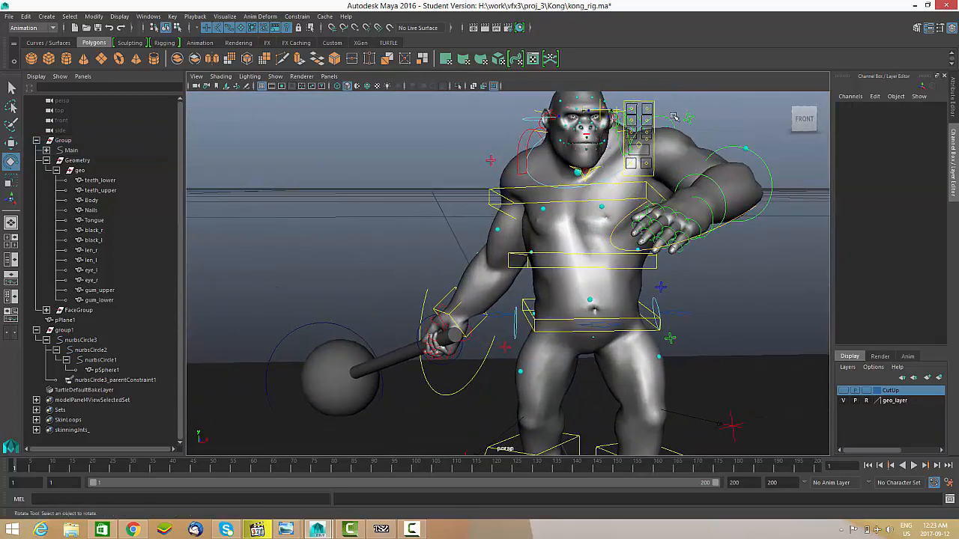
pyautogui.click(679, 129)
pyautogui.moveTo(685, 140); pyautogui.dragTo(717, 123)
pyautogui.hotkey('ctrl', 'z')
pyautogui.click(718, 123)
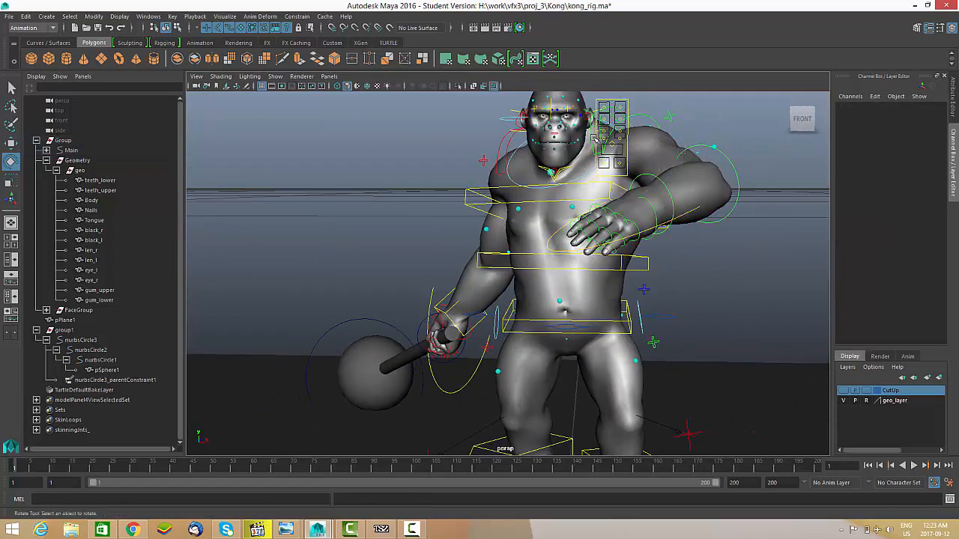
# Rotate the left scapula control FKScapula_L to about -6.7° in Y to lower the left shoulder.
pyautogui.click(610, 131)
pyautogui.moveTo(603, 131); pyautogui.dragTo(613, 131)
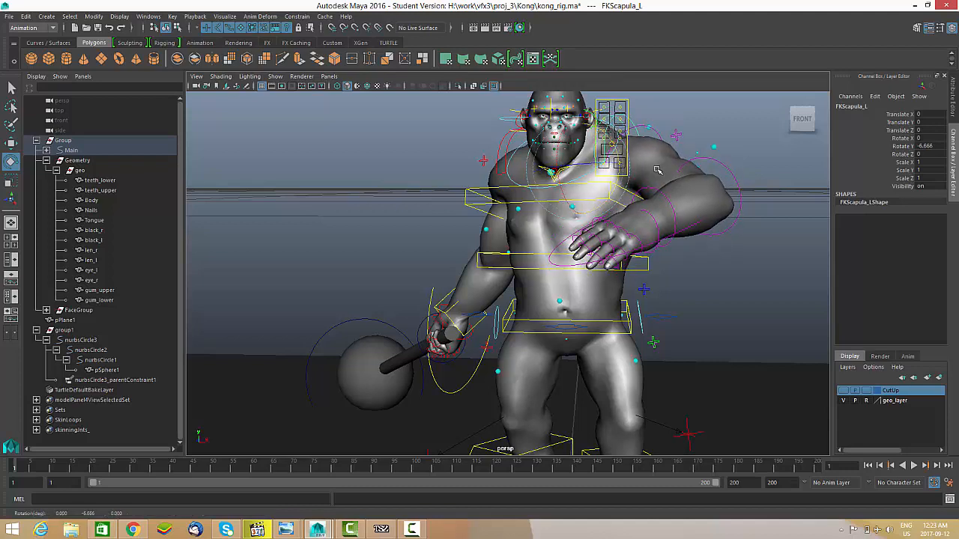
pyautogui.keyDown('alt'); pyautogui.moveTo(647, 219); pyautogui.dragTo(571, 221); pyautogui.keyUp('alt')
pyautogui.keyDown('alt'); pyautogui.moveTo(572, 221); pyautogui.dragTo(523, 240, button='right'); pyautogui.keyUp('alt')
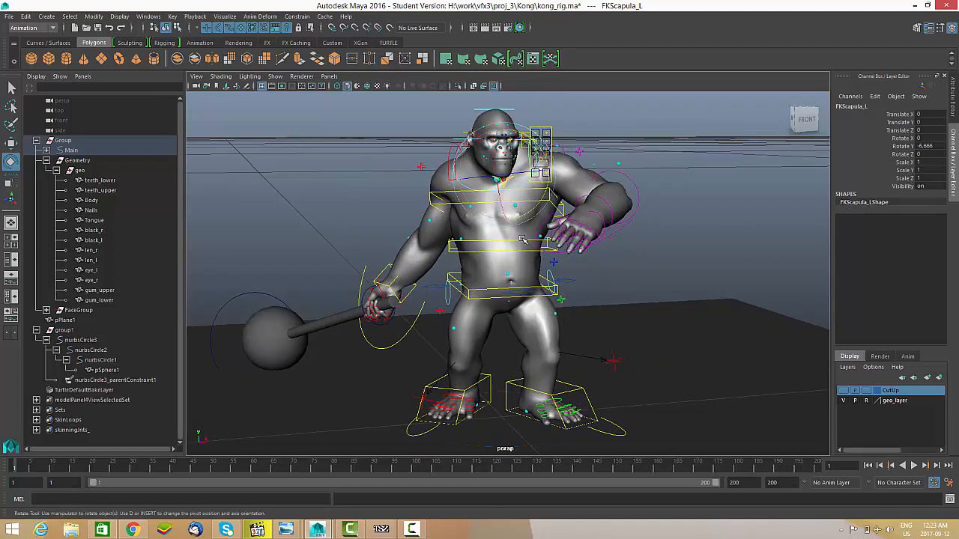
# Turn off all object types in the selection mask and enable only curves.
pyautogui.keyDown('alt'); pyautogui.moveTo(531, 248); pyautogui.dragTo(498, 229); pyautogui.keyUp('alt')
pyautogui.keyDown('alt'); pyautogui.moveTo(424, 350); pyautogui.dragTo(460, 324, button='right'); pyautogui.keyUp('alt')
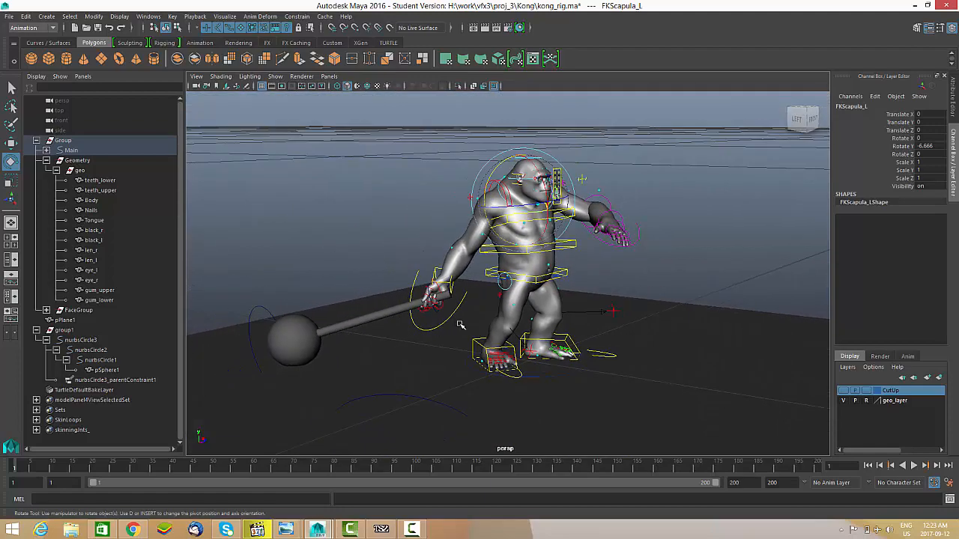
pyautogui.keyDown('alt'); pyautogui.moveTo(457, 256); pyautogui.dragTo(509, 202, button='right'); pyautogui.keyUp('alt')
pyautogui.keyDown('alt'); pyautogui.moveTo(509, 203); pyautogui.dragTo(577, 277); pyautogui.keyUp('alt')
pyautogui.keyDown('alt'); pyautogui.moveTo(578, 276); pyautogui.dragTo(608, 194, button='right'); pyautogui.keyUp('alt')
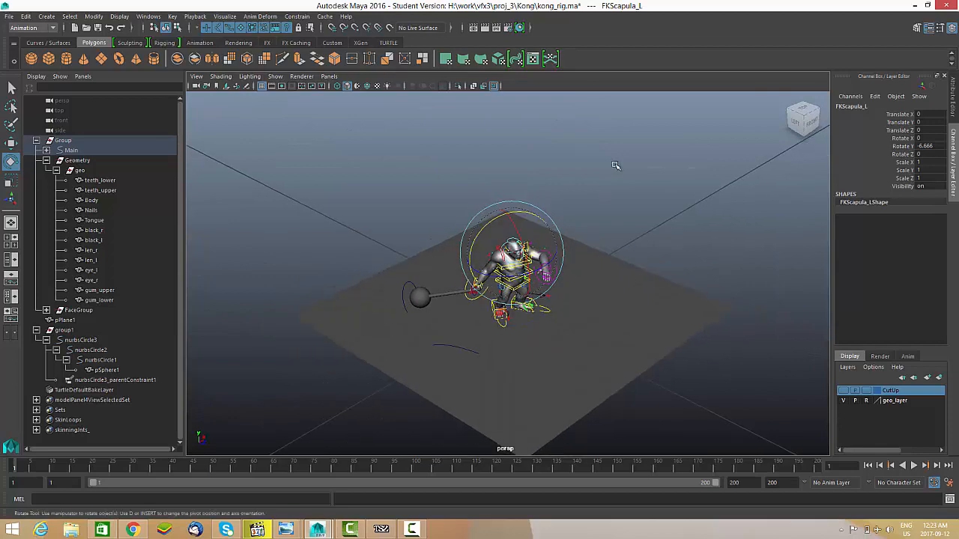
pyautogui.moveTo(342, 425); pyautogui.dragTo(342, 425)
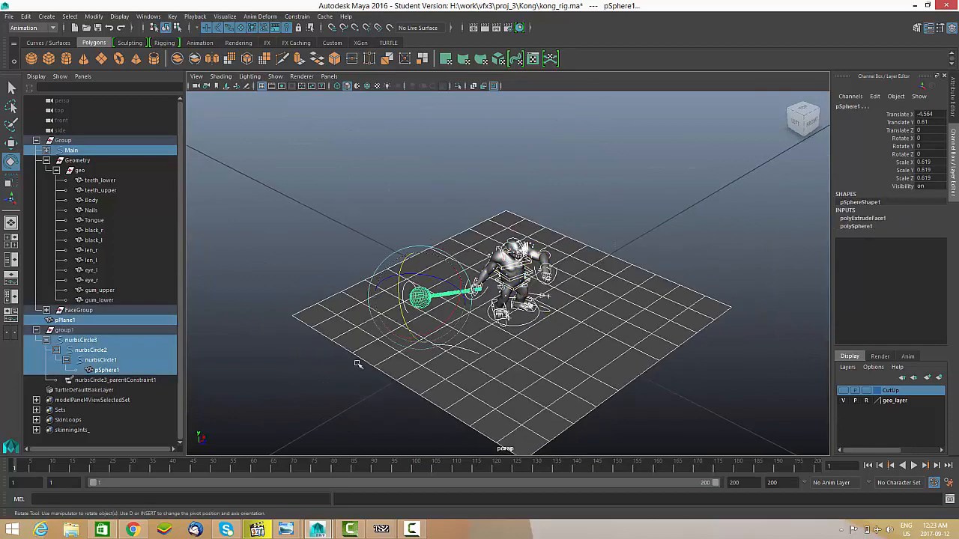
pyautogui.click(198, 31)
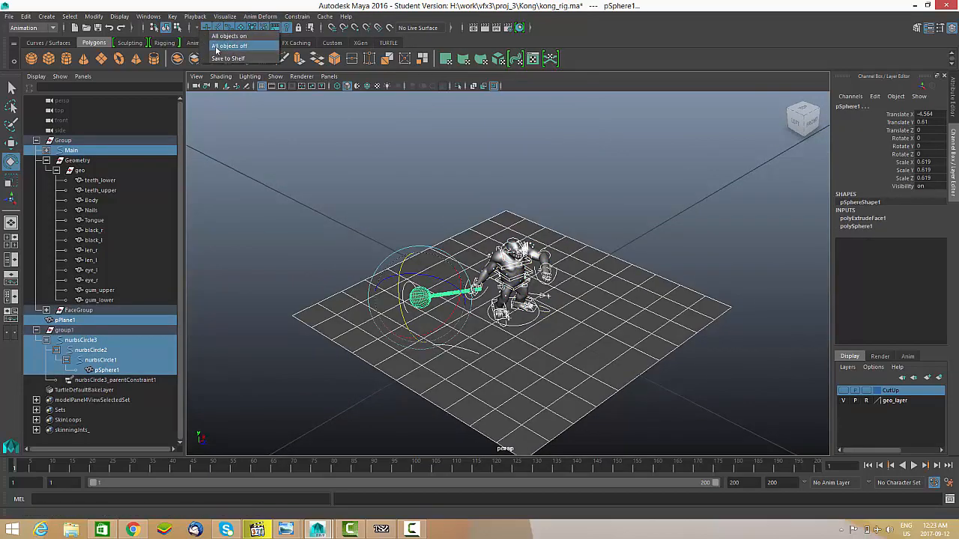
pyautogui.click(227, 47)
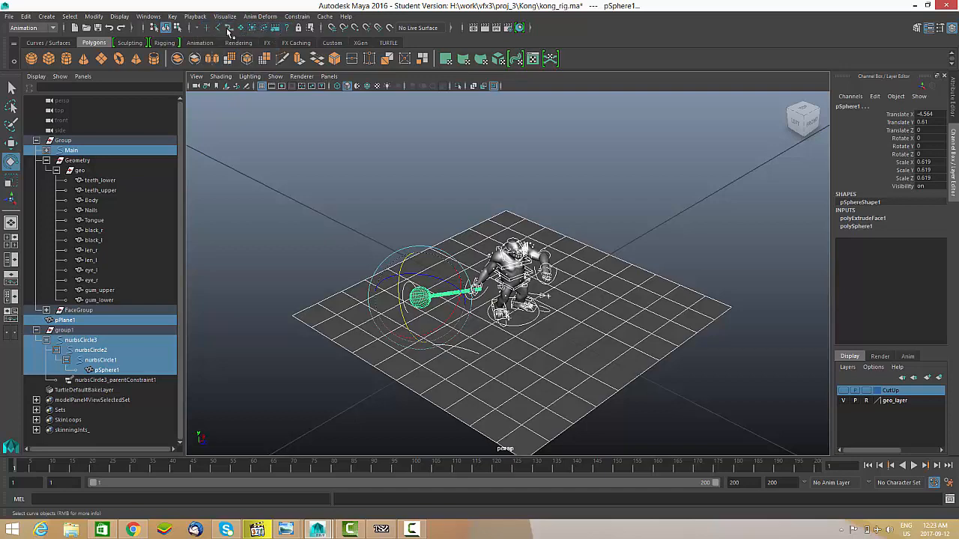
pyautogui.keyDown('alt'); pyautogui.moveTo(526, 341); pyautogui.dragTo(514, 336); pyautogui.keyUp('alt')
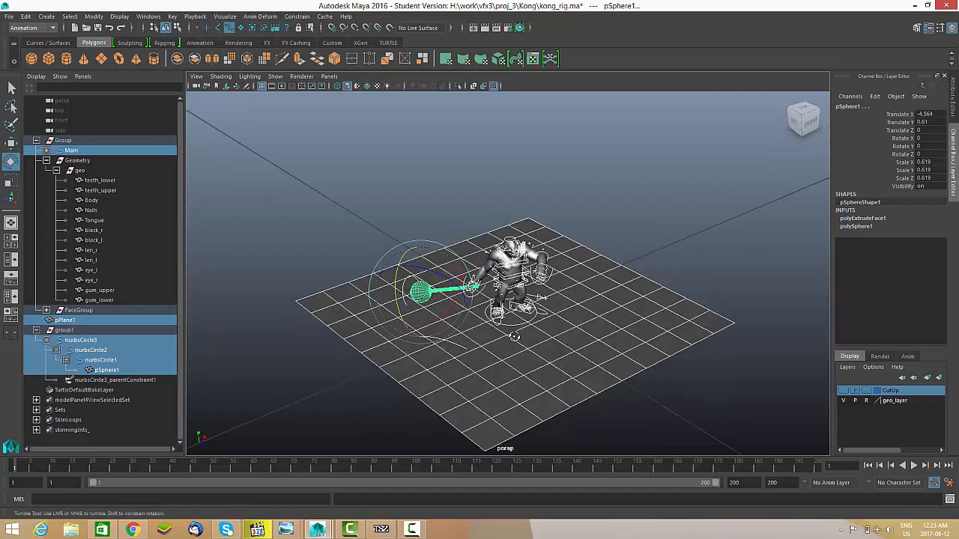
# Select all the gorilla and club control curves and set a key on them at frame 1.
pyautogui.keyDown('alt'); pyautogui.moveTo(514, 336); pyautogui.dragTo(661, 205, button='right'); pyautogui.keyUp('alt')
pyautogui.click(661, 205)
pyautogui.keyDown('alt'); pyautogui.moveTo(589, 289); pyautogui.dragTo(602, 191); pyautogui.keyUp('alt')
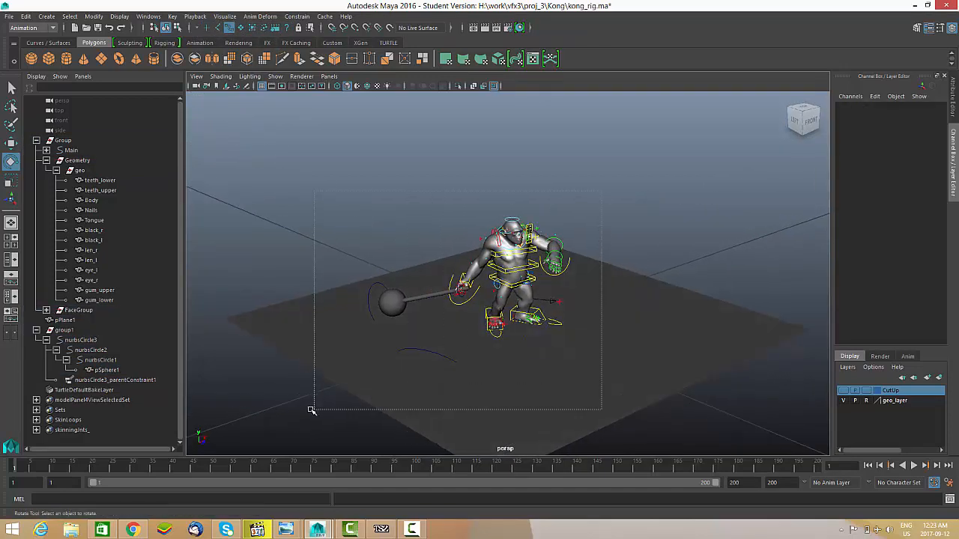
pyautogui.moveTo(312, 410); pyautogui.dragTo(313, 408)
pyautogui.keyDown('alt'); pyautogui.moveTo(313, 409); pyautogui.dragTo(371, 400); pyautogui.keyUp('alt')
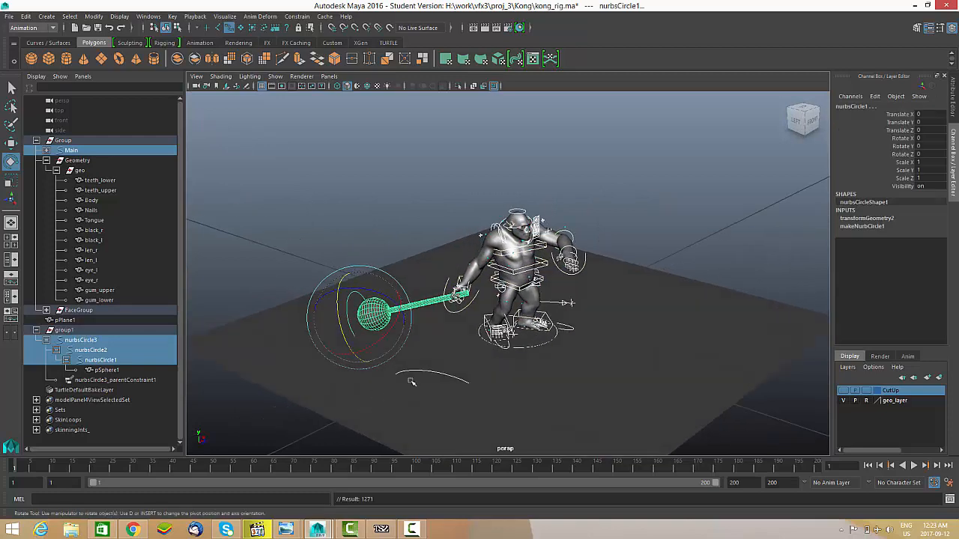
pyautogui.press('s')
# Examine the keyed gorilla and club pose from several distances and angles.
pyautogui.keyDown('alt'); pyautogui.moveTo(415, 334); pyautogui.dragTo(629, 383, button='right'); pyautogui.keyUp('alt')
pyautogui.keyDown('alt'); pyautogui.moveTo(629, 382); pyautogui.dragTo(597, 312, button='middle'); pyautogui.keyUp('alt')
pyautogui.keyDown('alt'); pyautogui.moveTo(597, 313); pyautogui.dragTo(469, 336, button='right'); pyautogui.keyUp('alt')
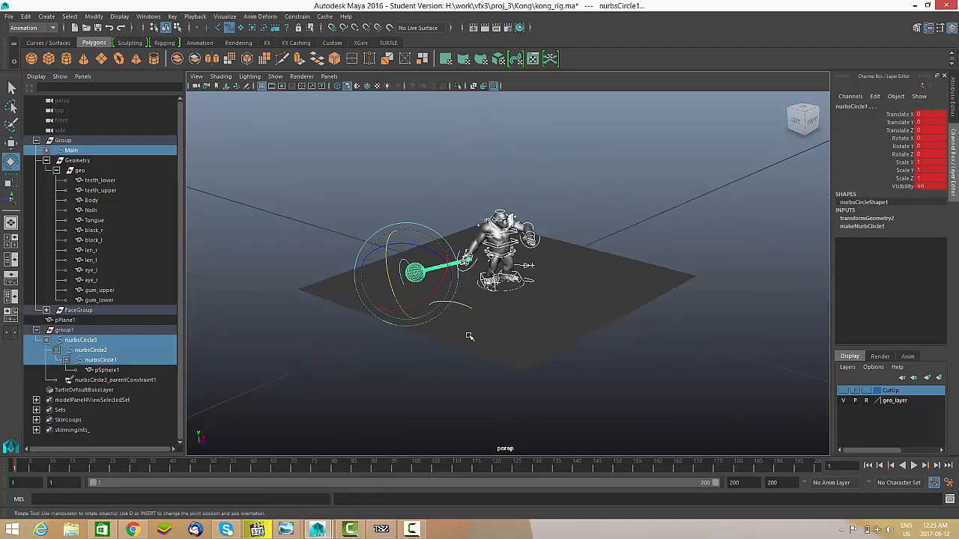
pyautogui.keyDown('alt'); pyautogui.moveTo(469, 337); pyautogui.dragTo(434, 338); pyautogui.keyUp('alt')
pyautogui.keyDown('alt'); pyautogui.moveTo(435, 337); pyautogui.dragTo(510, 336, button='right'); pyautogui.keyUp('alt')
pyautogui.keyDown('alt'); pyautogui.moveTo(510, 336); pyautogui.dragTo(519, 368, button='middle'); pyautogui.keyUp('alt')
pyautogui.keyDown('alt'); pyautogui.moveTo(520, 368); pyautogui.dragTo(580, 403, button='right'); pyautogui.keyUp('alt')
pyautogui.keyDown('alt'); pyautogui.moveTo(487, 360); pyautogui.dragTo(402, 372, button='right'); pyautogui.keyUp('alt')
pyautogui.keyDown('alt'); pyautogui.moveTo(403, 372); pyautogui.dragTo(394, 364); pyautogui.keyUp('alt')
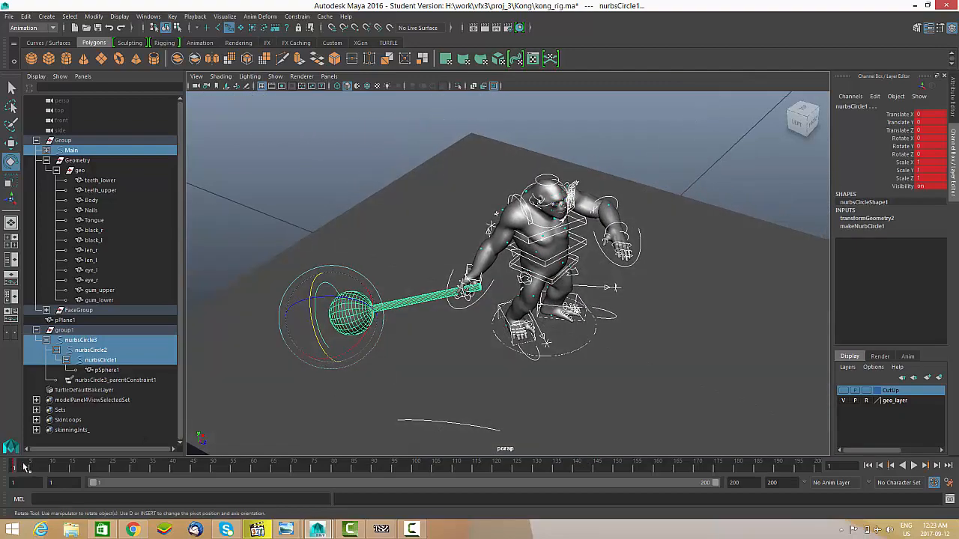
# At frame 15, move the right foot control IKLeg_R forward to about 1.845 in Z.
pyautogui.hotkey('alt', 'v')
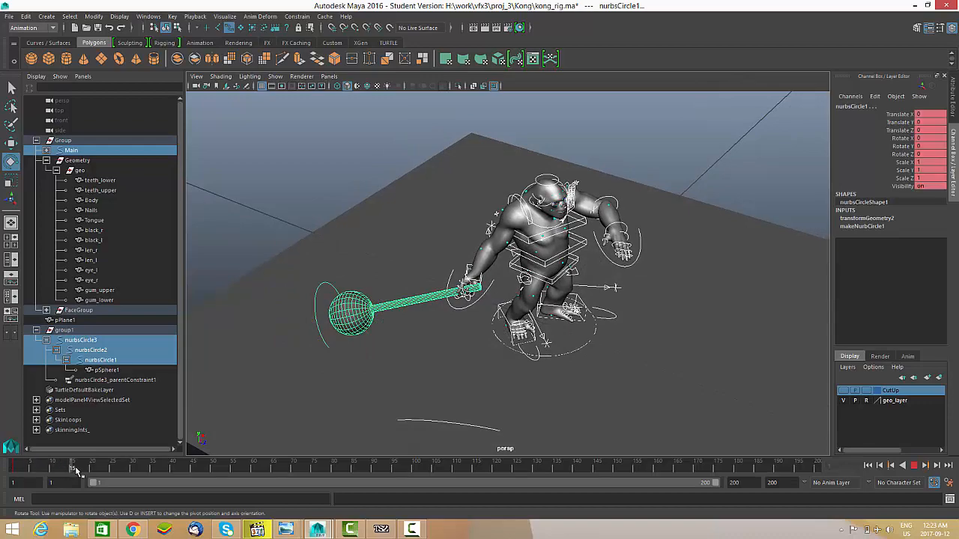
pyautogui.moveTo(75, 471); pyautogui.dragTo(75, 471)
pyautogui.keyDown('alt'); pyautogui.moveTo(588, 322); pyautogui.dragTo(448, 389); pyautogui.keyUp('alt')
pyautogui.keyDown('alt'); pyautogui.moveTo(456, 245); pyautogui.dragTo(468, 251); pyautogui.keyUp('alt')
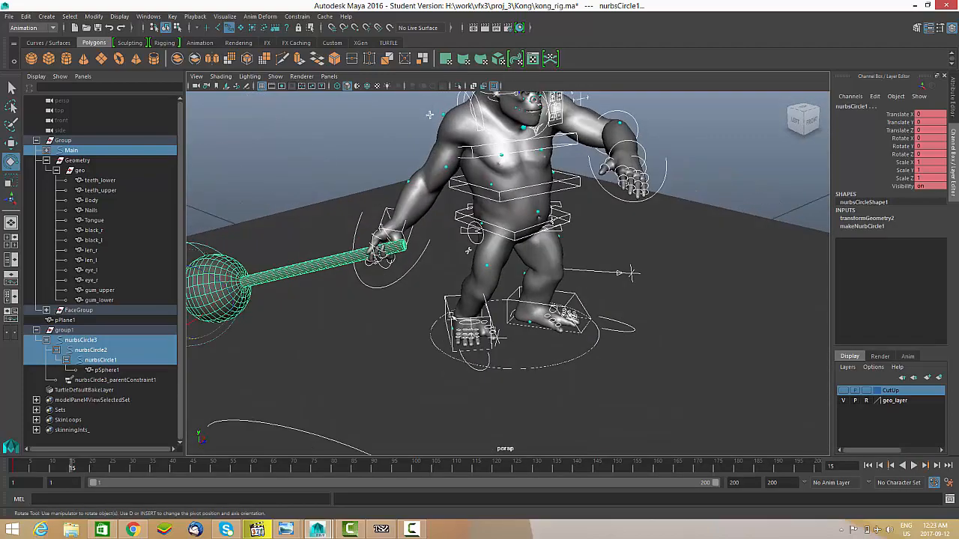
pyautogui.click(445, 300)
pyautogui.keyDown('alt'); pyautogui.moveTo(453, 301); pyautogui.dragTo(489, 283); pyautogui.keyUp('alt')
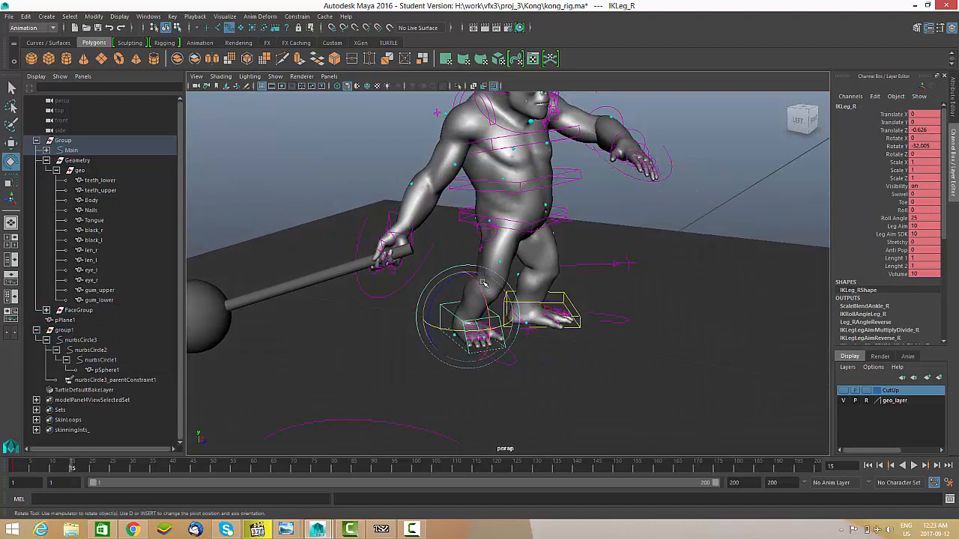
pyautogui.press('w')
pyautogui.moveTo(515, 327); pyautogui.dragTo(649, 337)
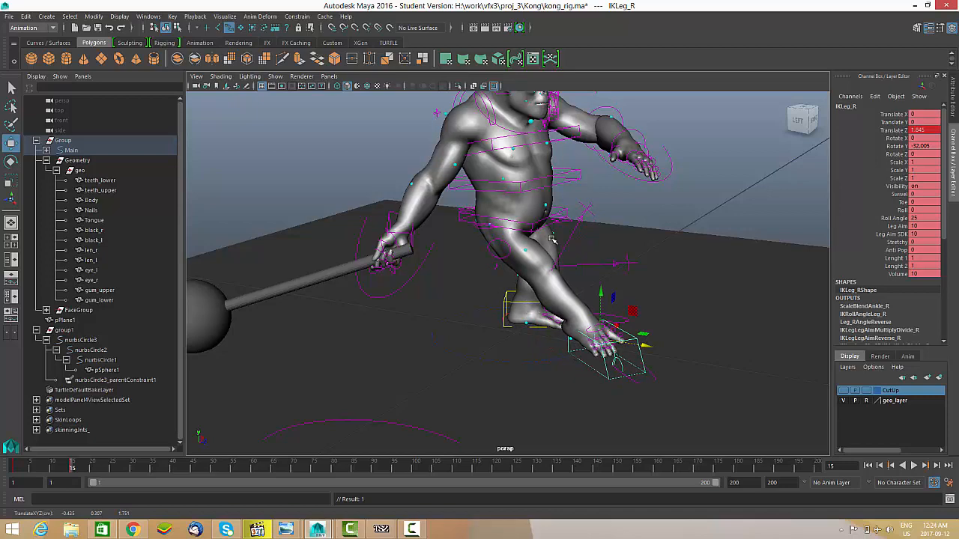
# Shift the pelvis control RootX_M to about -0.432 in Y and 0.834 in Z, and rotate it to about 33.3° in Y.
pyautogui.click(491, 228)
pyautogui.keyDown('alt'); pyautogui.moveTo(490, 228); pyautogui.dragTo(547, 234); pyautogui.keyUp('alt')
pyautogui.press('e')
pyautogui.press('w')
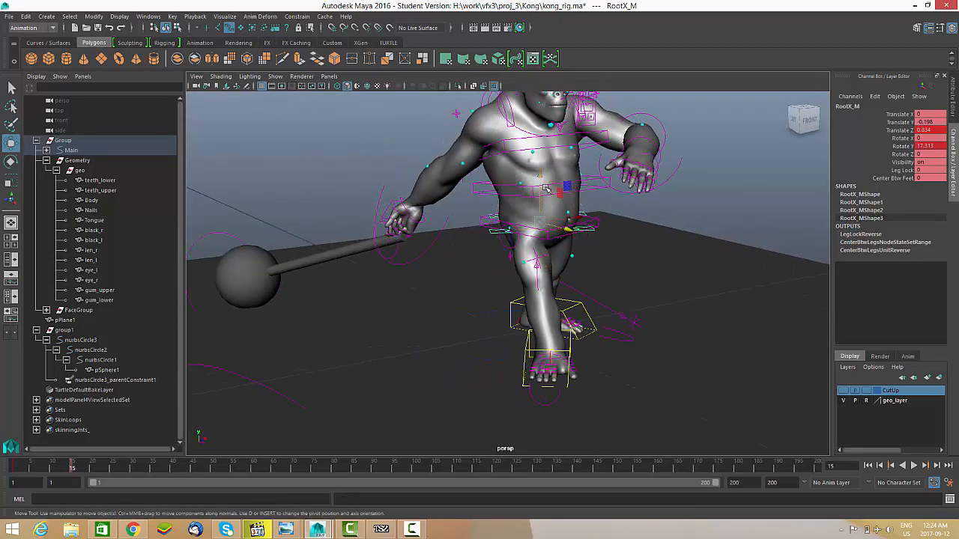
pyautogui.moveTo(539, 176); pyautogui.dragTo(523, 252)
pyautogui.press('e')
pyautogui.keyDown('alt'); pyautogui.moveTo(524, 252); pyautogui.dragTo(538, 261, button='right'); pyautogui.keyUp('alt')
pyautogui.keyDown('alt'); pyautogui.moveTo(537, 260); pyautogui.dragTo(598, 289); pyautogui.keyUp('alt')
pyautogui.keyDown('alt'); pyautogui.moveTo(597, 289); pyautogui.dragTo(633, 316, button='right'); pyautogui.keyUp('alt')
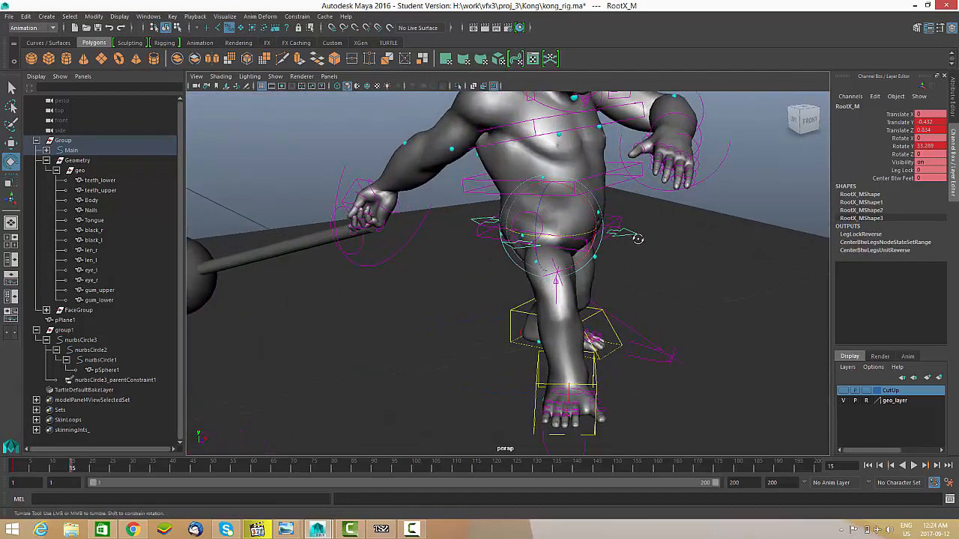
# Rotate the lower spine control IKSpine1_M to about 17.6°, 1.4°, -4.3°.
pyautogui.keyDown('alt'); pyautogui.moveTo(637, 238); pyautogui.dragTo(625, 221); pyautogui.keyUp('alt')
pyautogui.click(623, 219)
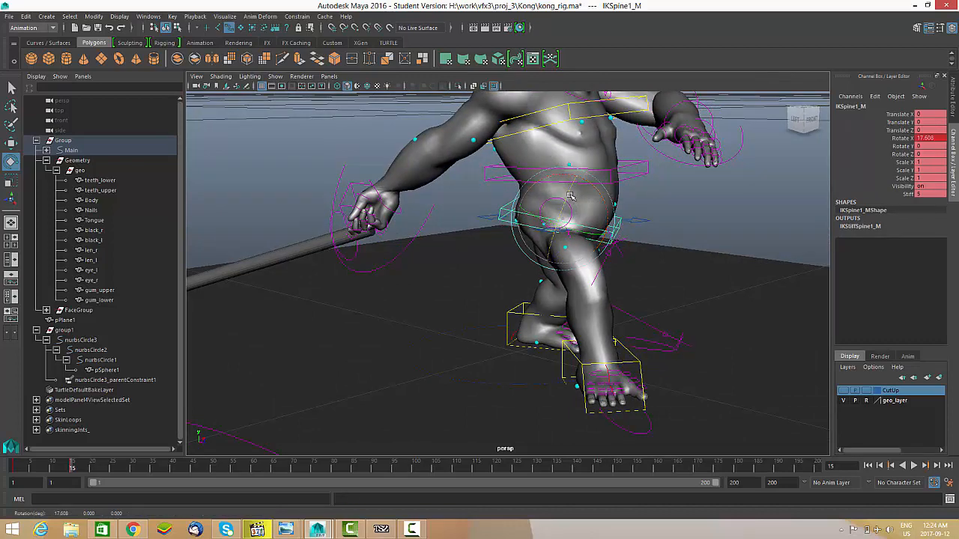
pyautogui.keyDown('alt'); pyautogui.moveTo(611, 205); pyautogui.dragTo(597, 216); pyautogui.keyUp('alt')
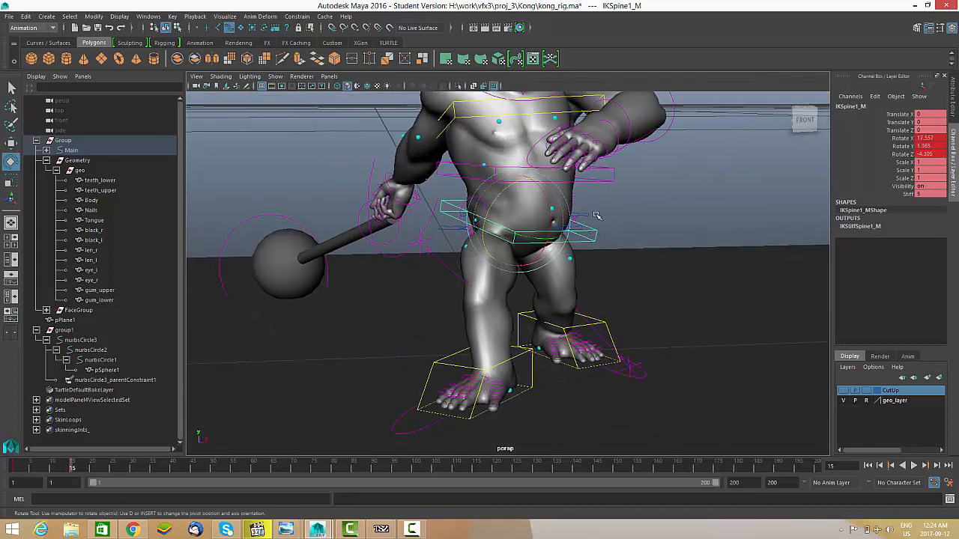
# Rotate the chest control IKSpine3_M to about -16.3°, -32.7°, 17.8° to twist the upper body toward the club side.
pyautogui.keyDown('alt'); pyautogui.moveTo(528, 184); pyautogui.dragTo(488, 150); pyautogui.keyUp('alt')
pyautogui.click(518, 153)
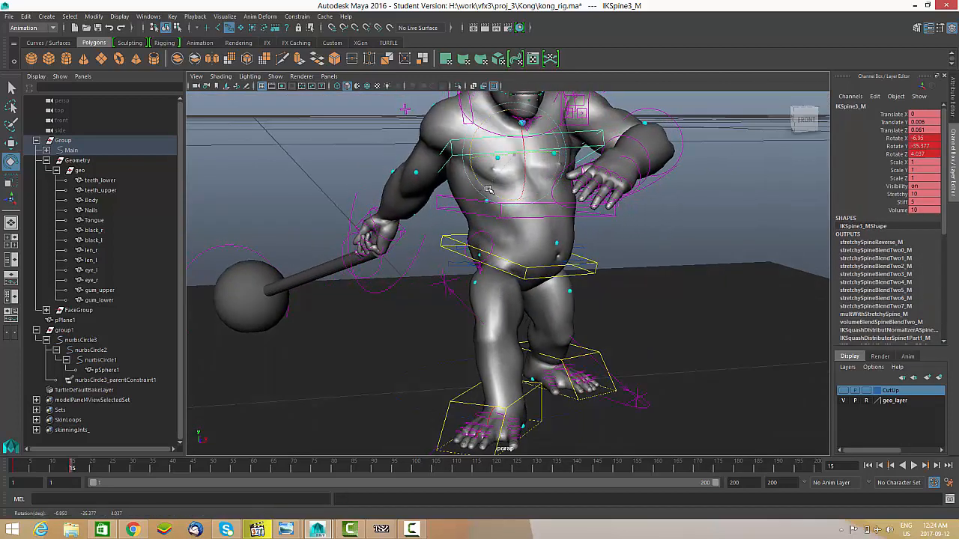
pyautogui.moveTo(488, 189); pyautogui.dragTo(499, 191)
pyautogui.keyDown('alt'); pyautogui.moveTo(499, 191); pyautogui.dragTo(449, 201); pyautogui.keyUp('alt')
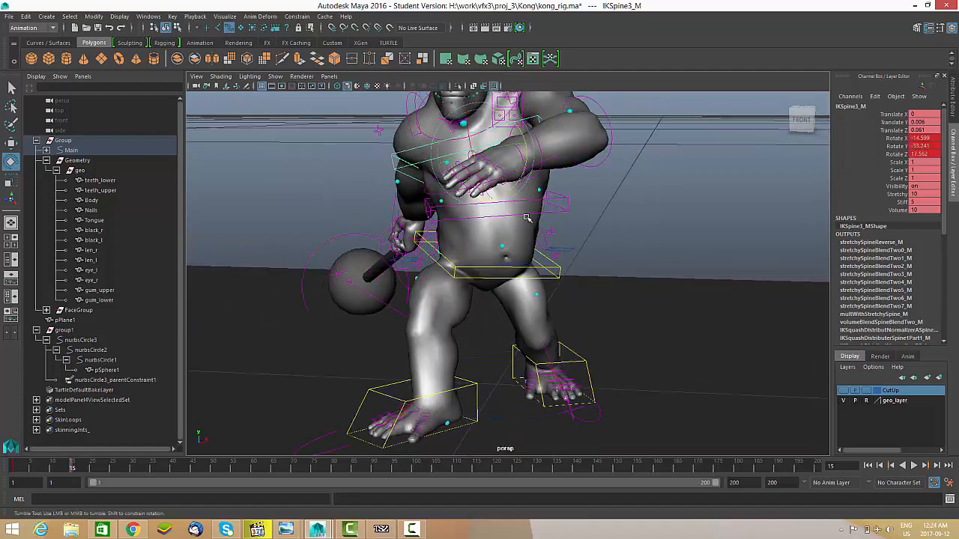
pyautogui.keyDown('alt'); pyautogui.moveTo(451, 202); pyautogui.dragTo(451, 255, button='middle'); pyautogui.keyUp('alt')
pyautogui.scroll(-3, 451, 256)
pyautogui.keyDown('alt'); pyautogui.moveTo(451, 256); pyautogui.dragTo(568, 224); pyautogui.keyUp('alt')
pyautogui.scroll(2, 567, 234)
pyautogui.press('w')
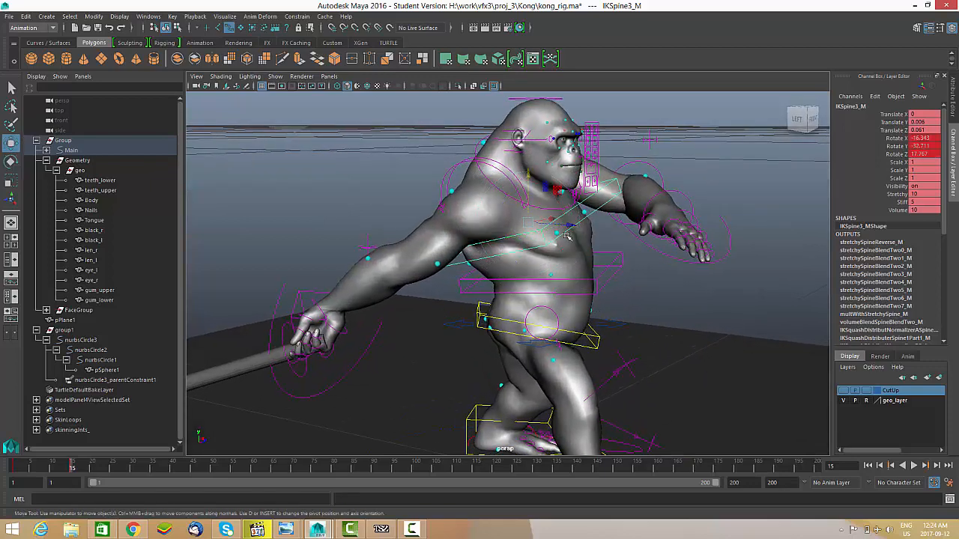
# At frame 15, rotate the right scapula control FKScapula_R to adjust the shoulder on the club side.
pyautogui.click(496, 170)
pyautogui.keyDown('alt'); pyautogui.moveTo(497, 169); pyautogui.dragTo(555, 289); pyautogui.keyUp('alt')
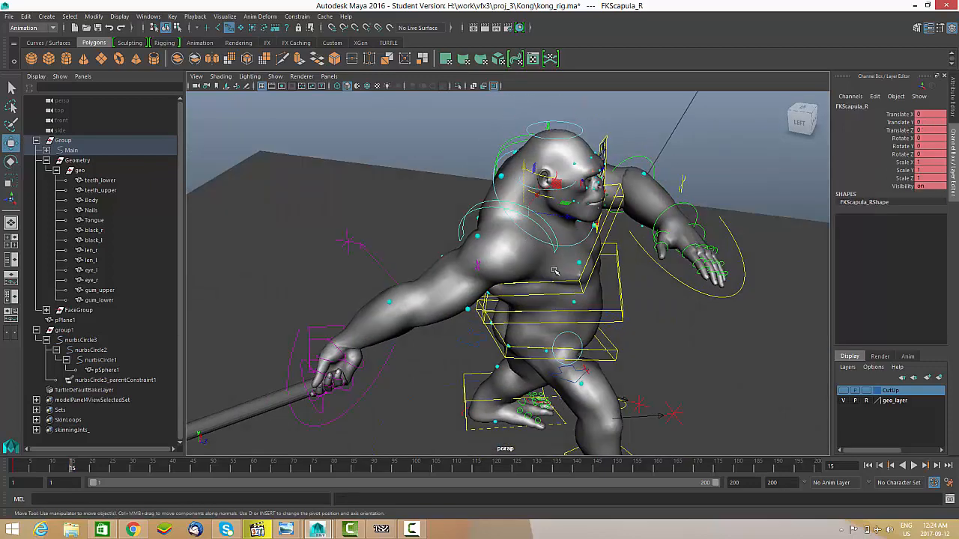
pyautogui.press('e')
pyautogui.moveTo(532, 237); pyautogui.dragTo(455, 148)
pyautogui.keyDown('alt'); pyautogui.moveTo(454, 150); pyautogui.dragTo(472, 354); pyautogui.keyUp('alt')
# Try to move the right hand control IKArm_R to a new position, and undo the move.
pyautogui.click(352, 318)
pyautogui.press('w')
pyautogui.hotkey('ctrl', 'z')
pyautogui.keyDown('alt'); pyautogui.moveTo(436, 360); pyautogui.dragTo(391, 336, button='right'); pyautogui.keyUp('alt')
pyautogui.keyDown('alt'); pyautogui.moveTo(391, 335); pyautogui.dragTo(424, 304, button='middle'); pyautogui.keyUp('alt')
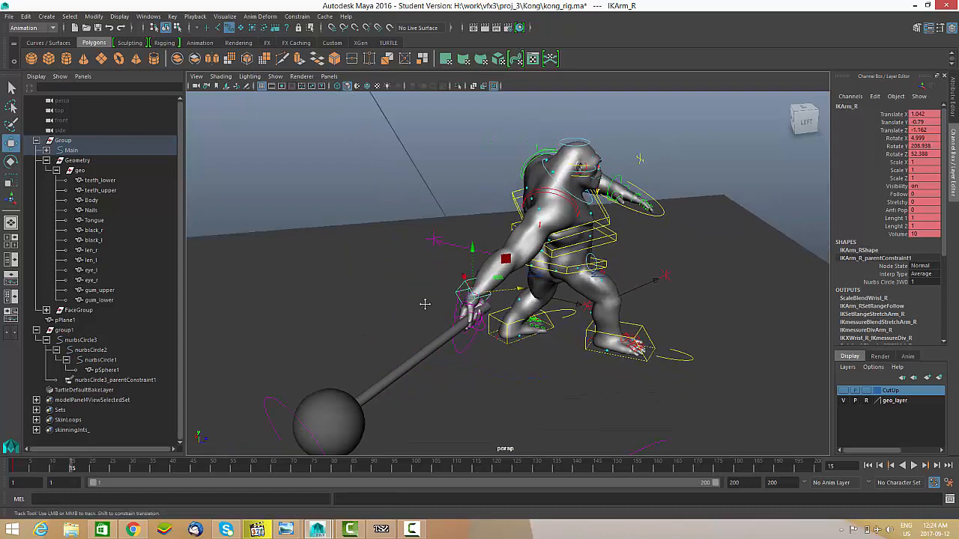
pyautogui.keyDown('alt'); pyautogui.moveTo(425, 304); pyautogui.dragTo(491, 292); pyautogui.keyUp('alt')
pyautogui.moveTo(506, 259)
pyautogui.mouseDown()
pyautogui.moveTo(525, 258)
pyautogui.moveTo(487, 251)
pyautogui.moveTo(536, 262)
pyautogui.moveTo(521, 264)
pyautogui.mouseUp()
pyautogui.hotkey('ctrl', 'z')
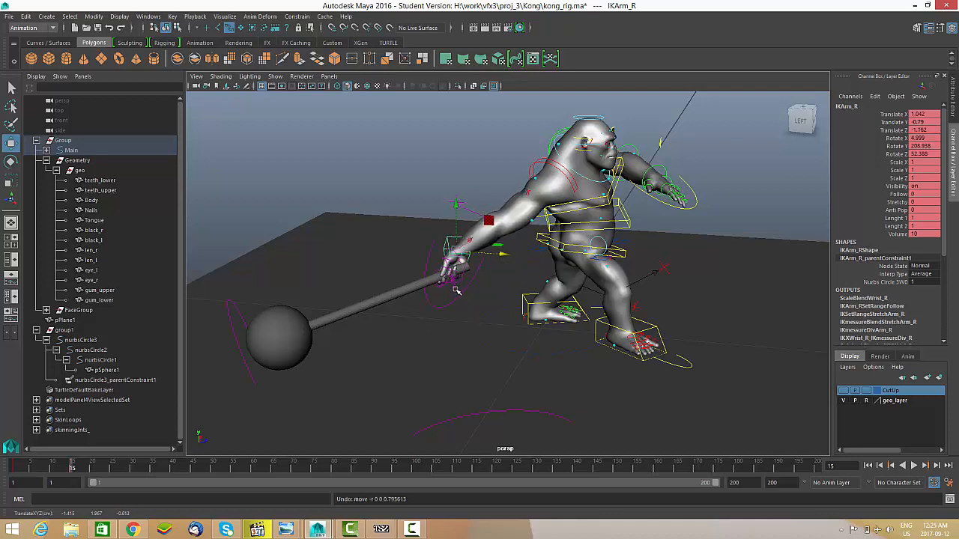
# Break the connection on the Blend Parent 1 attribute of the club control nurbsCircle3.
pyautogui.click(455, 291)
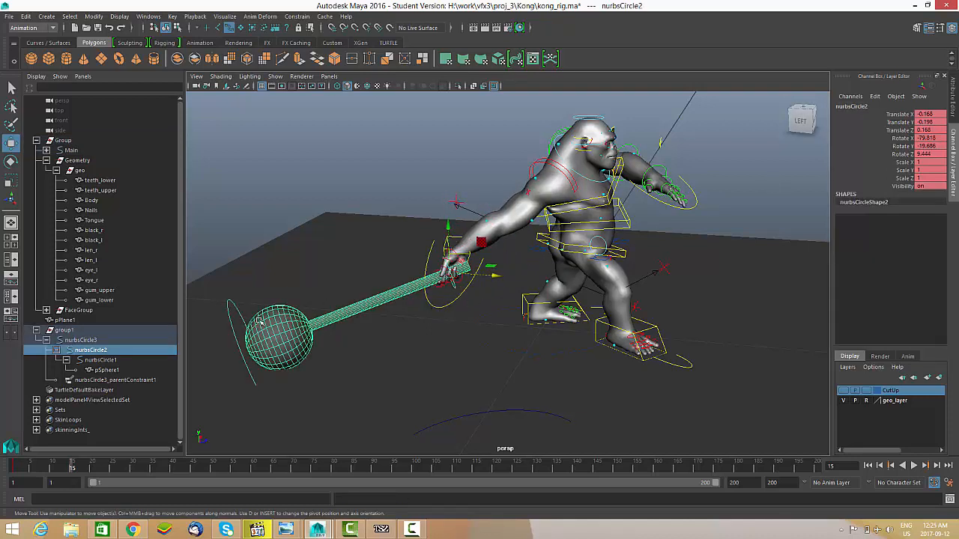
pyautogui.click(463, 417)
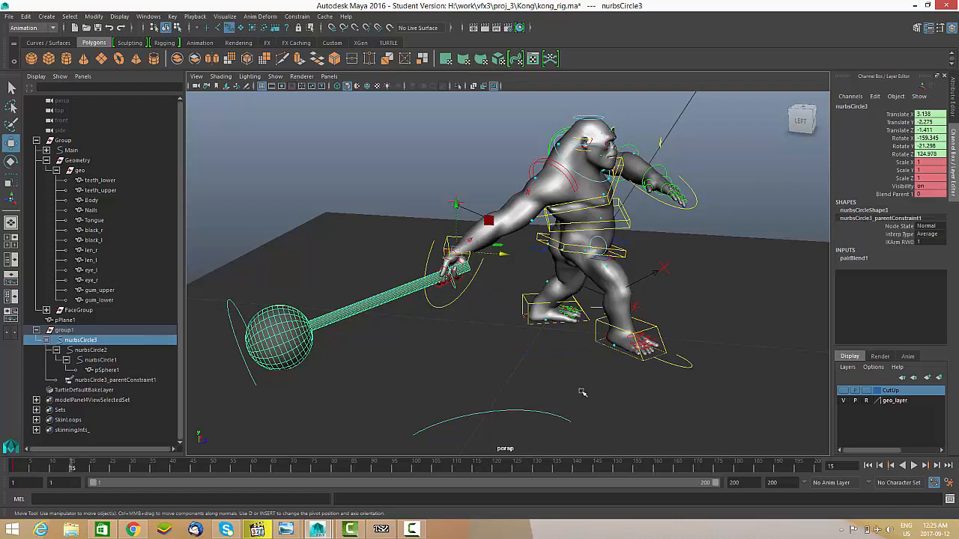
pyautogui.click(893, 194)
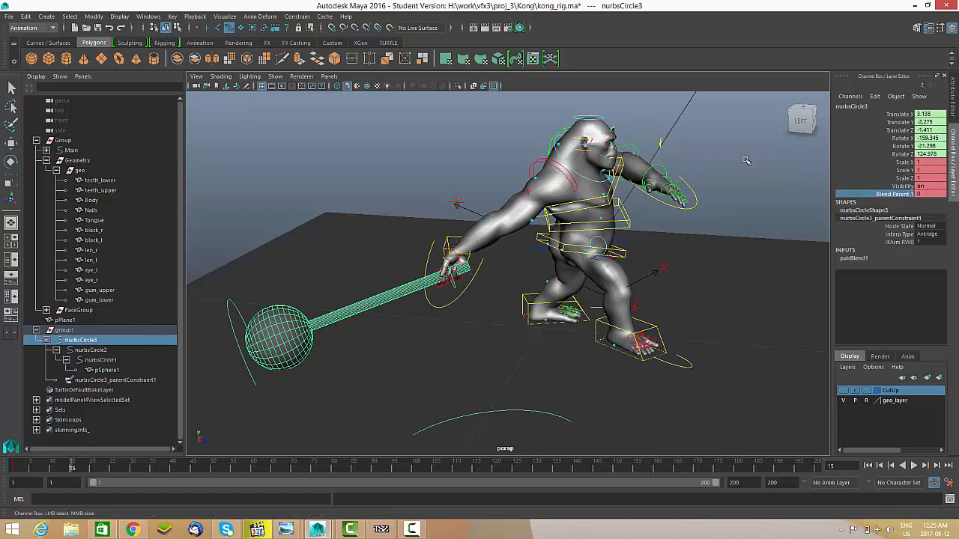
pyautogui.rightClick(907, 197)
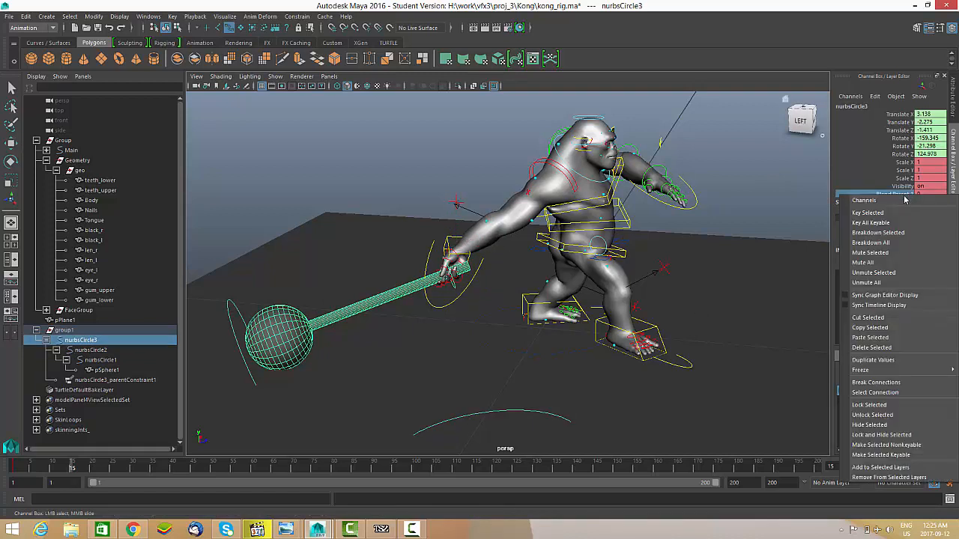
pyautogui.click(907, 383)
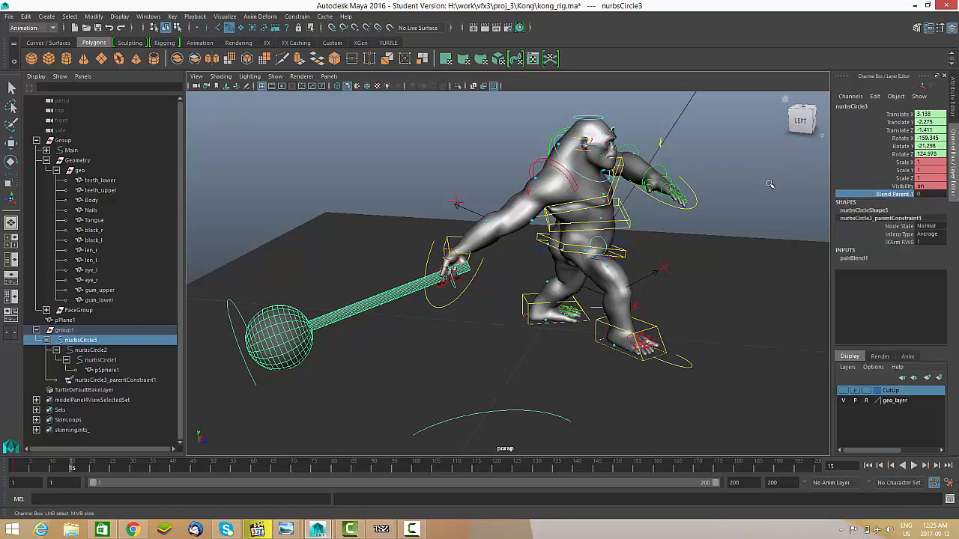
# Reposition the right hand control IKArm_R together with the club, and check the arm and its elbow pole control PoleArm_R.
pyautogui.keyDown('alt'); pyautogui.moveTo(674, 212); pyautogui.dragTo(511, 296); pyautogui.keyUp('alt')
pyautogui.click(455, 225)
pyautogui.press('w')
pyautogui.scroll(1, 524, 256)
pyautogui.scroll(-2, 512, 296)
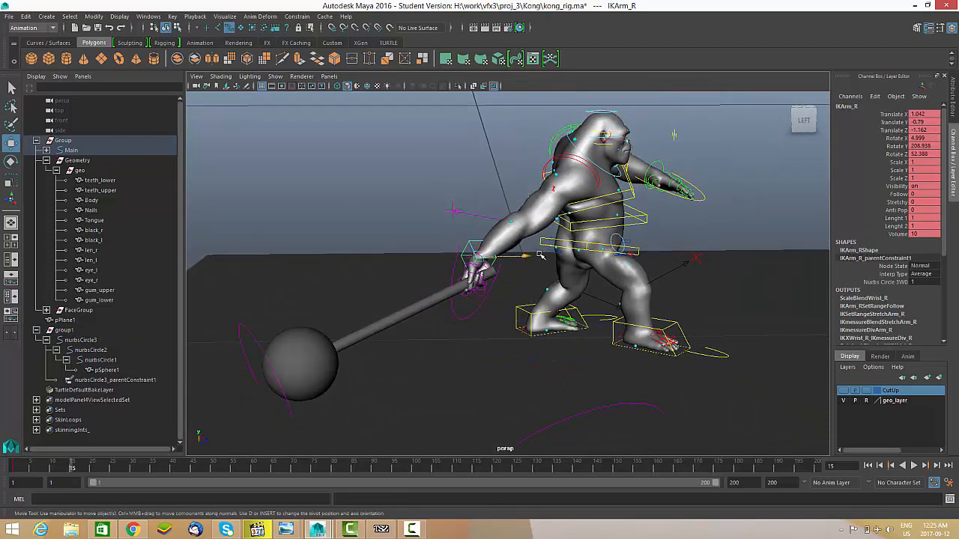
pyautogui.moveTo(541, 256); pyautogui.dragTo(458, 227)
pyautogui.click(453, 210)
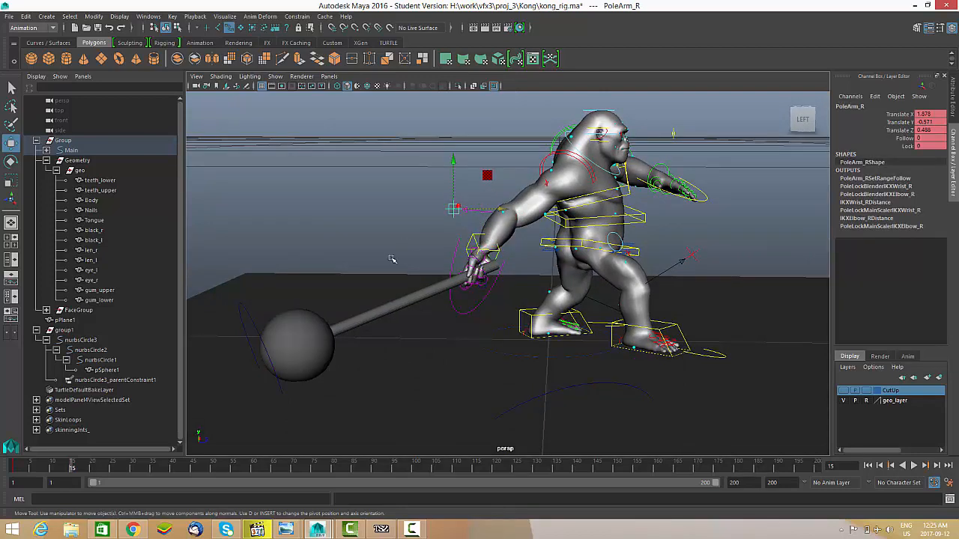
pyautogui.keyDown('alt'); pyautogui.moveTo(390, 259); pyautogui.dragTo(479, 189); pyautogui.keyUp('alt')
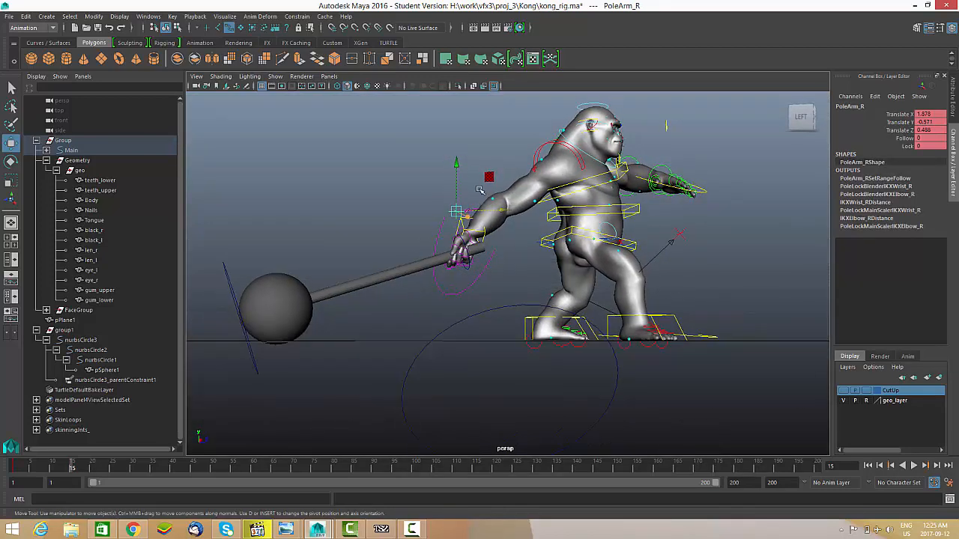
pyautogui.keyDown('alt'); pyautogui.moveTo(468, 242); pyautogui.dragTo(516, 242); pyautogui.keyUp('alt')
pyautogui.keyDown('alt'); pyautogui.moveTo(516, 241); pyautogui.dragTo(513, 174); pyautogui.keyUp('alt')
pyautogui.click(498, 244)
pyautogui.press('e')
pyautogui.click(534, 238)
pyautogui.click(528, 128)
pyautogui.hotkey('ctrl', 'z')
# Set the Global attribute of the left shoulder control FKShoulder_L to 0 and break the attribute's connection.
pyautogui.click(556, 130)
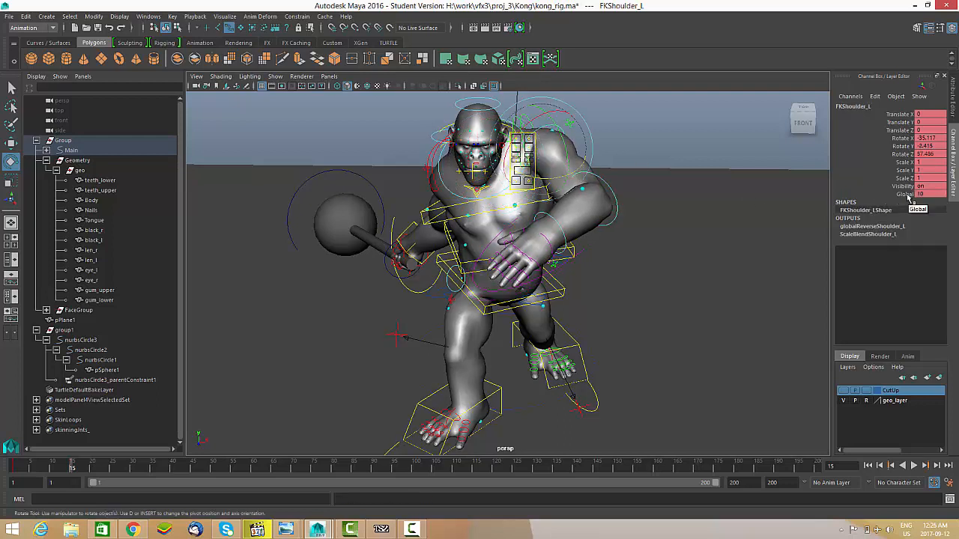
pyautogui.click(906, 194)
pyautogui.moveTo(802, 195); pyautogui.dragTo(591, 197, button='middle')
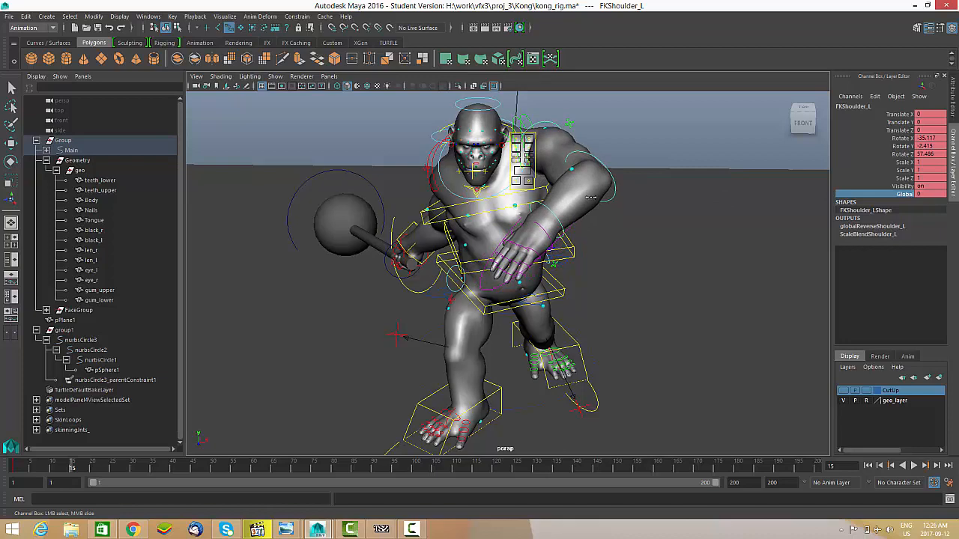
pyautogui.rightClick(891, 200)
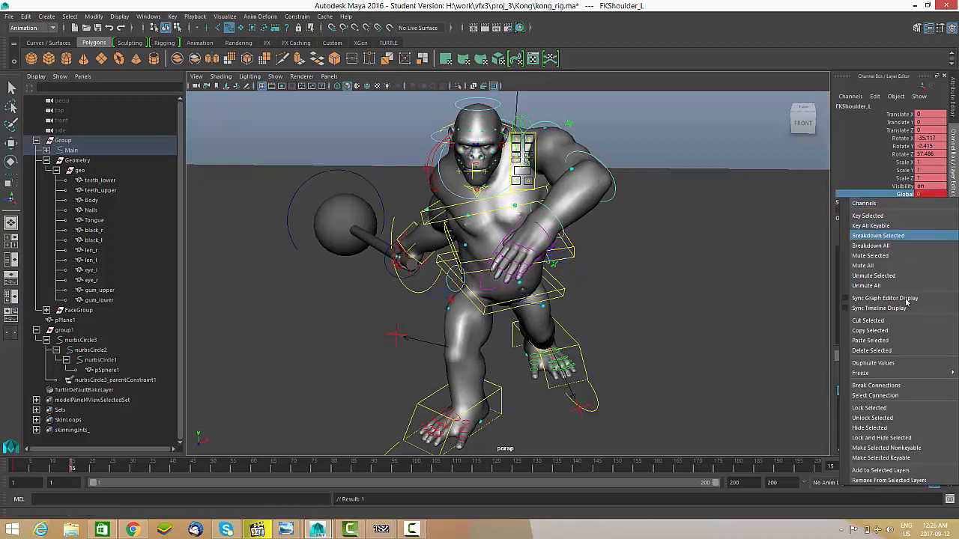
pyautogui.click(884, 386)
# Rotate the left scapula control FKScapula_L to about 22.98° in Z.
pyautogui.click(523, 123)
pyautogui.press('e')
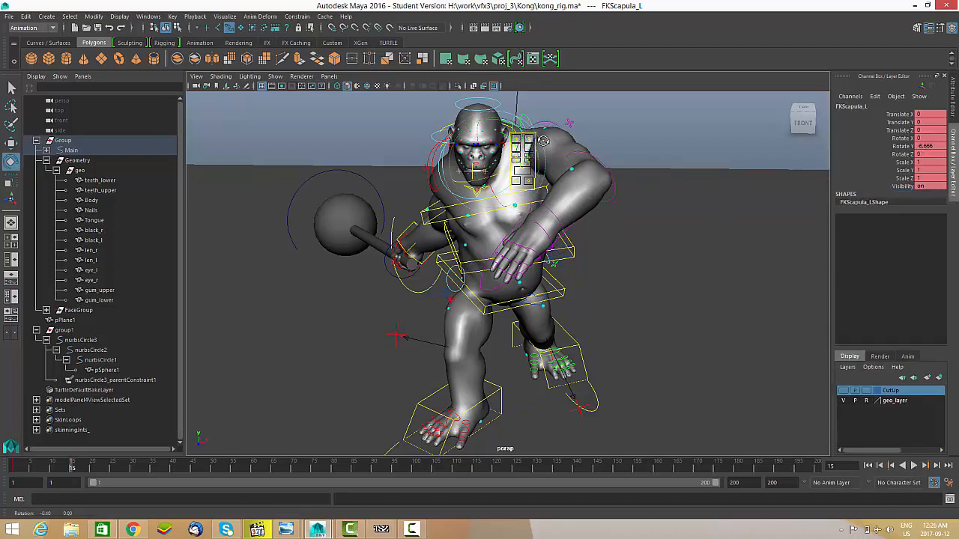
pyautogui.moveTo(523, 124)
pyautogui.keyDown('alt'); pyautogui.mouseDown()
pyautogui.moveTo(549, 140)
pyautogui.moveTo(521, 122)
pyautogui.mouseUp(); pyautogui.keyUp('alt')
pyautogui.hotkey('ctrl', 'z')
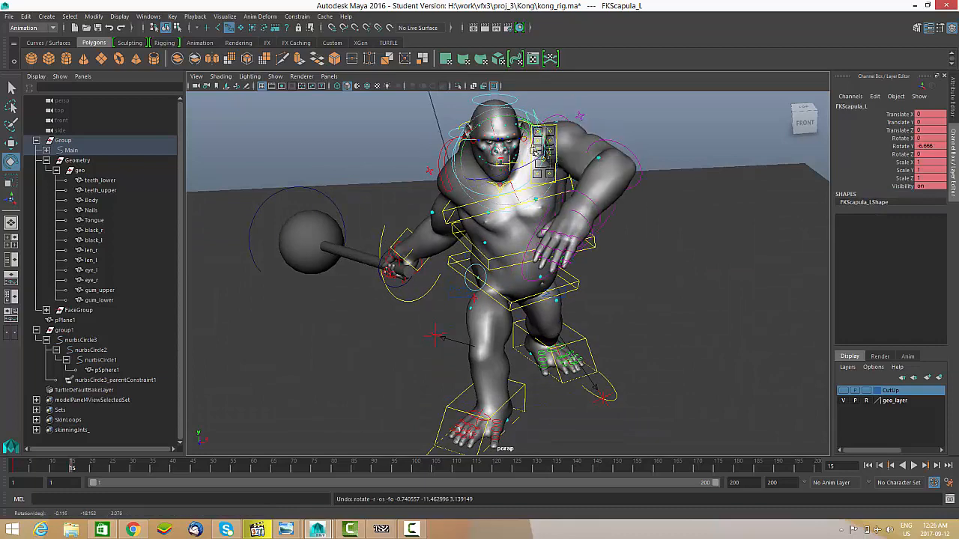
pyautogui.moveTo(538, 161); pyautogui.dragTo(510, 177)
pyautogui.keyDown('alt'); pyautogui.moveTo(524, 187); pyautogui.dragTo(558, 270); pyautogui.keyUp('alt')
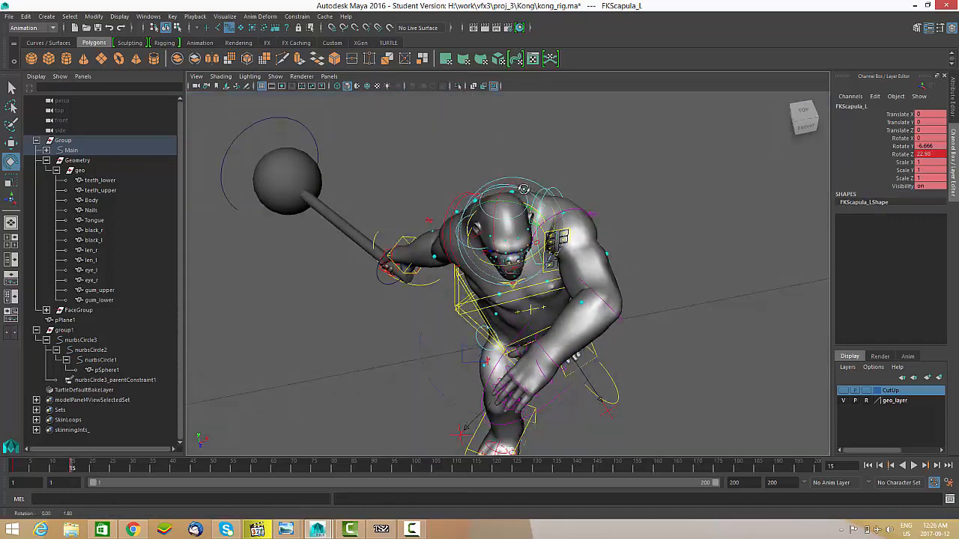
pyautogui.keyDown('alt'); pyautogui.moveTo(558, 269); pyautogui.dragTo(647, 218, button='right'); pyautogui.keyUp('alt')
# Set the Global attribute of the left shoulder control FKShoulder_L to 10.
pyautogui.click(600, 197)
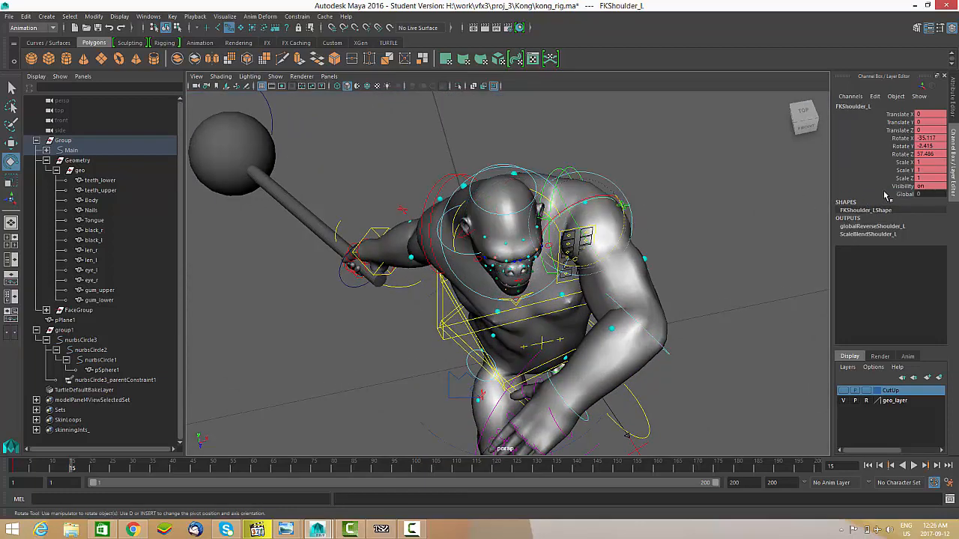
pyautogui.moveTo(901, 195); pyautogui.dragTo(900, 187)
pyautogui.moveTo(773, 203); pyautogui.dragTo(787, 210, button='middle')
# Rotate the left scapula control FKScapula_L further, to about 41.5° in Z.
pyautogui.click(563, 176)
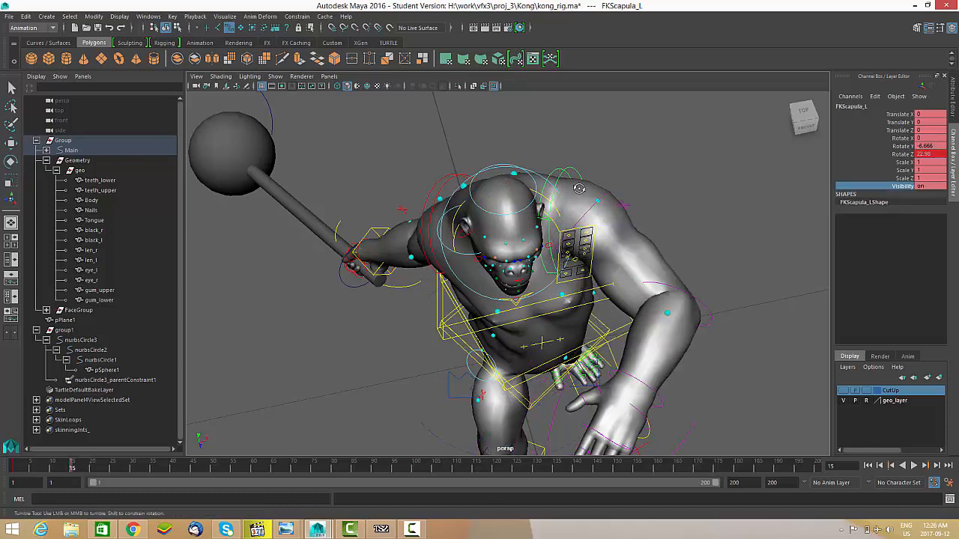
pyautogui.keyDown('alt'); pyautogui.moveTo(563, 175); pyautogui.dragTo(551, 162); pyautogui.keyUp('alt')
pyautogui.press('w')
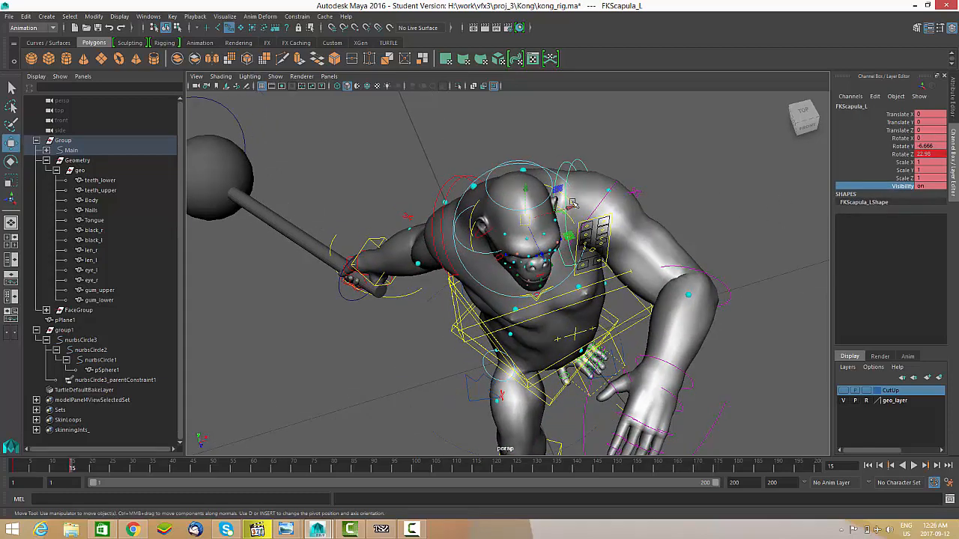
pyautogui.press('e')
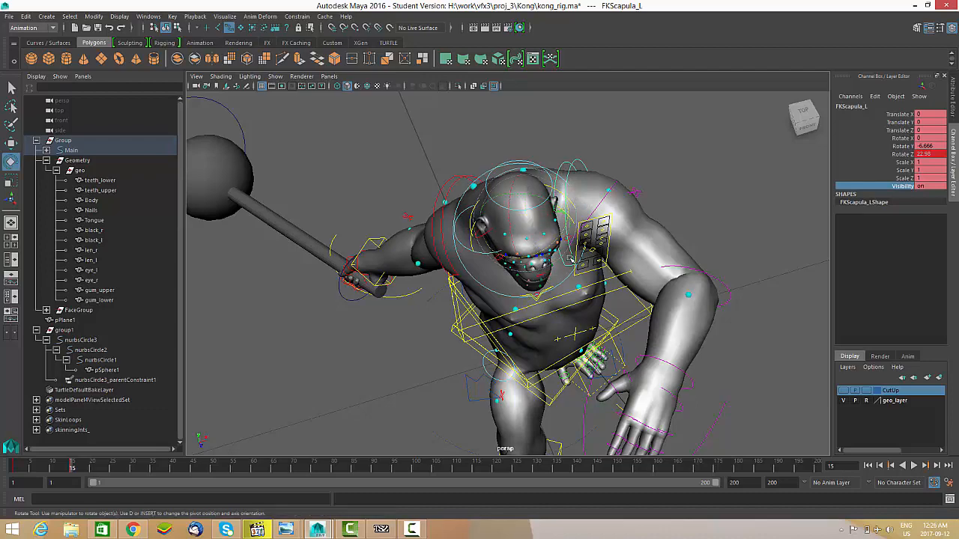
pyautogui.moveTo(552, 243); pyautogui.dragTo(528, 184)
pyautogui.press('w')
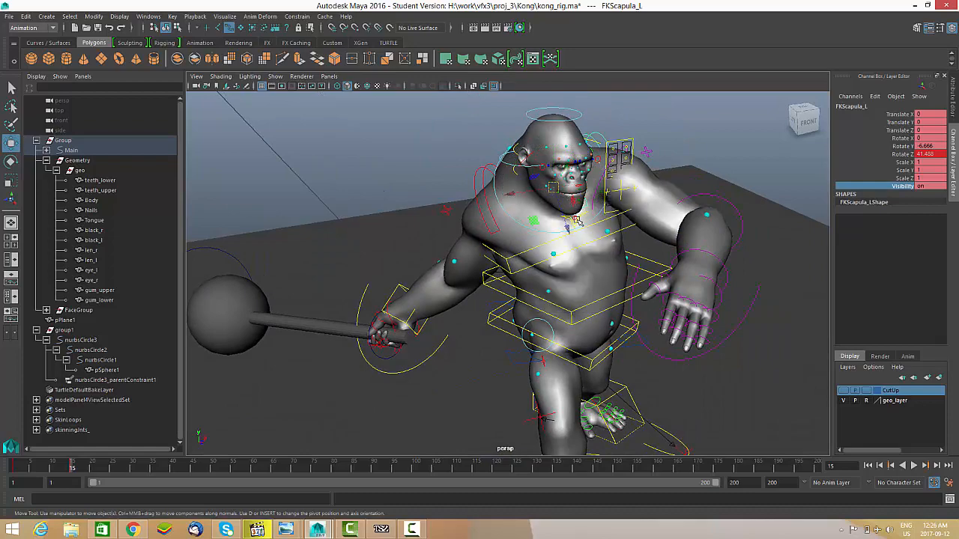
pyautogui.keyDown('alt'); pyautogui.moveTo(583, 194); pyautogui.dragTo(553, 169); pyautogui.keyUp('alt')
# Rotate the neck control FKNeck_M to about 33.7° in Y.
pyautogui.press('e')
pyautogui.click(492, 238)
pyautogui.click(558, 170)
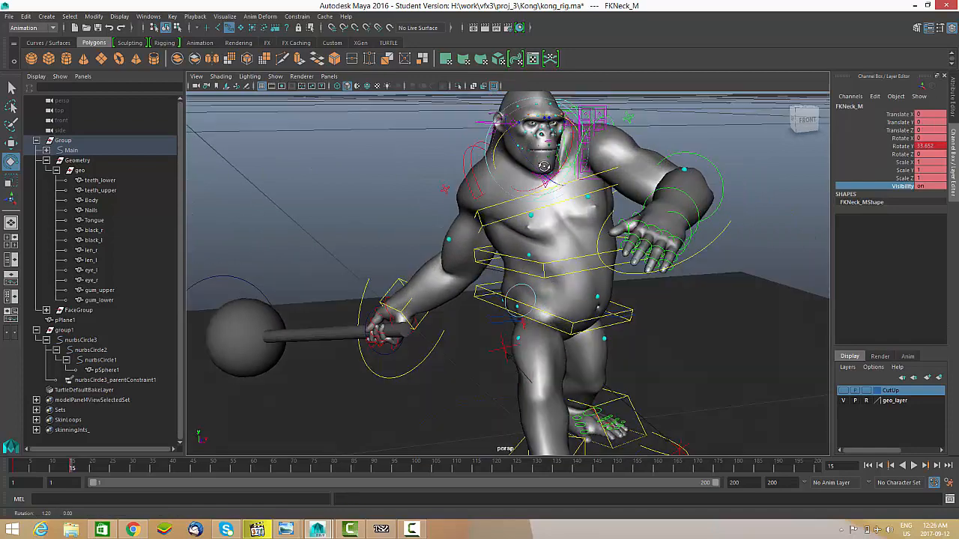
pyautogui.keyDown('alt'); pyautogui.moveTo(553, 169); pyautogui.dragTo(560, 226, button='middle'); pyautogui.keyUp('alt')
# Rotate the head control FKHead_M to about -9.2°, 14.0°, 20.8° and key it at frame 15.
pyautogui.click(581, 195)
pyautogui.keyDown('alt'); pyautogui.moveTo(591, 216); pyautogui.dragTo(533, 188); pyautogui.keyUp('alt')
pyautogui.hotkey('ctrl', 'z')
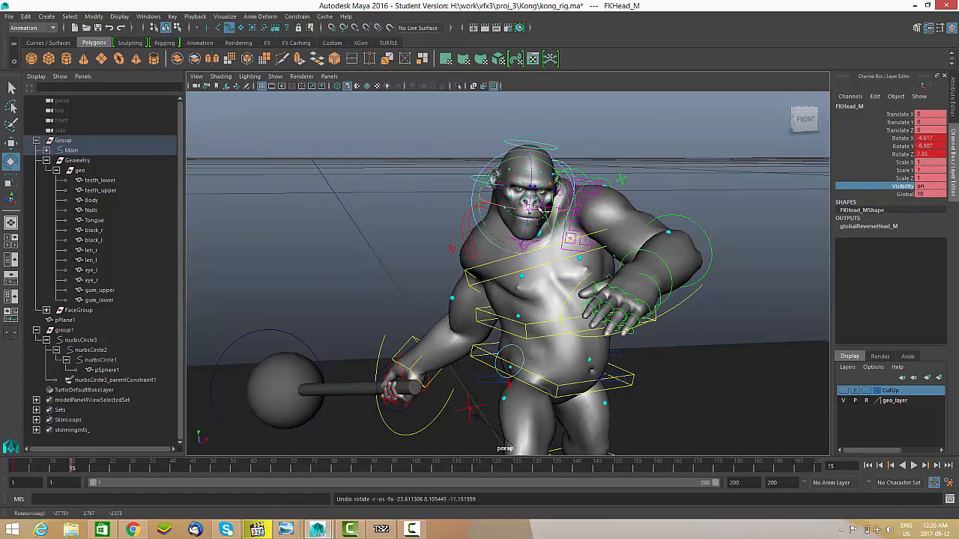
pyautogui.moveTo(495, 164); pyautogui.dragTo(492, 170)
pyautogui.press('s')
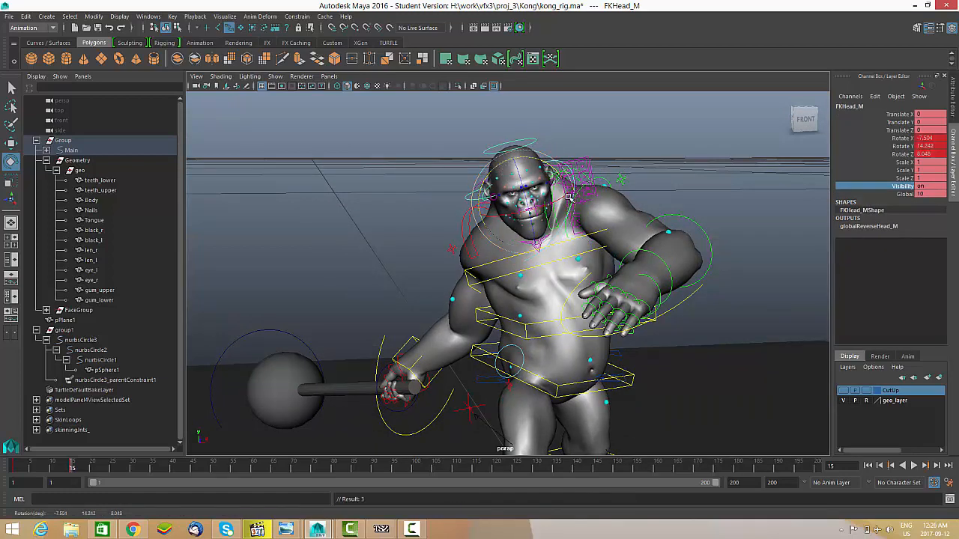
pyautogui.moveTo(509, 216); pyautogui.dragTo(476, 241)
pyautogui.press('s')
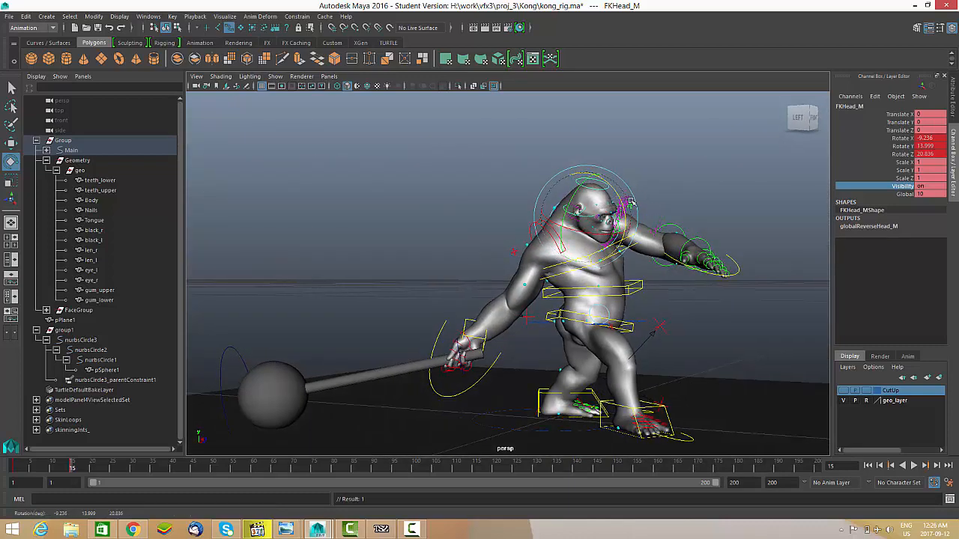
# Rotate the left shoulder control FKShoulder_L to about -47° in X.
pyautogui.keyDown('alt'); pyautogui.moveTo(623, 201); pyautogui.dragTo(603, 220, button='right'); pyautogui.keyUp('alt')
pyautogui.keyDown('alt'); pyautogui.moveTo(602, 165); pyautogui.dragTo(631, 135, button='right'); pyautogui.keyUp('alt')
pyautogui.keyDown('alt'); pyautogui.moveTo(630, 127); pyautogui.dragTo(581, 121); pyautogui.keyUp('alt')
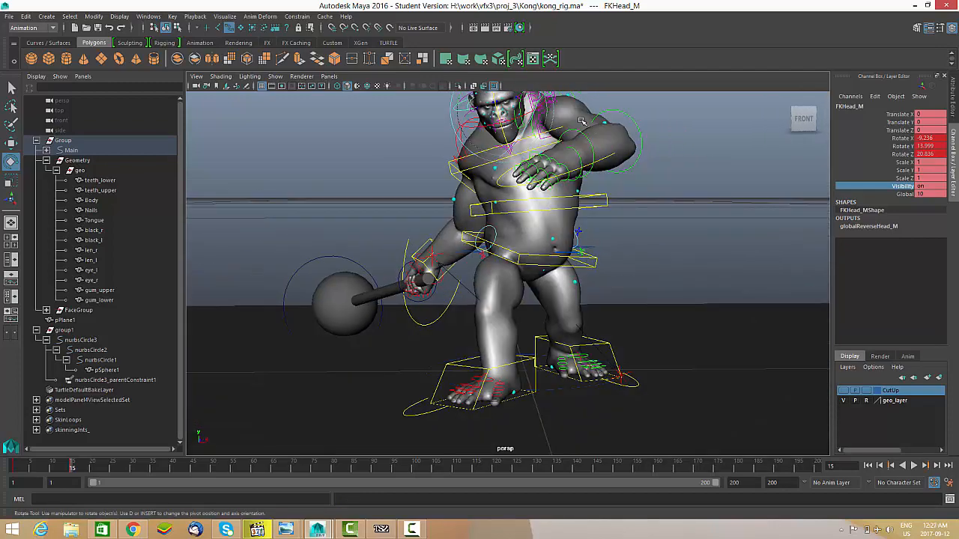
pyautogui.keyDown('alt'); pyautogui.moveTo(596, 133); pyautogui.dragTo(606, 183, button='middle'); pyautogui.keyUp('alt')
pyautogui.click(561, 151)
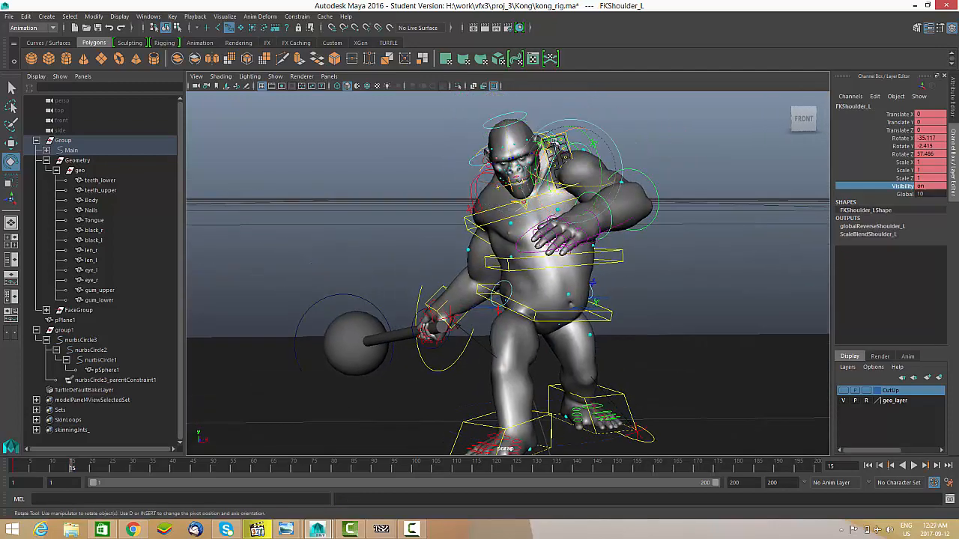
pyautogui.moveTo(554, 141); pyautogui.dragTo(606, 213)
pyautogui.keyDown('alt'); pyautogui.moveTo(573, 263); pyautogui.dragTo(438, 316); pyautogui.keyUp('alt')
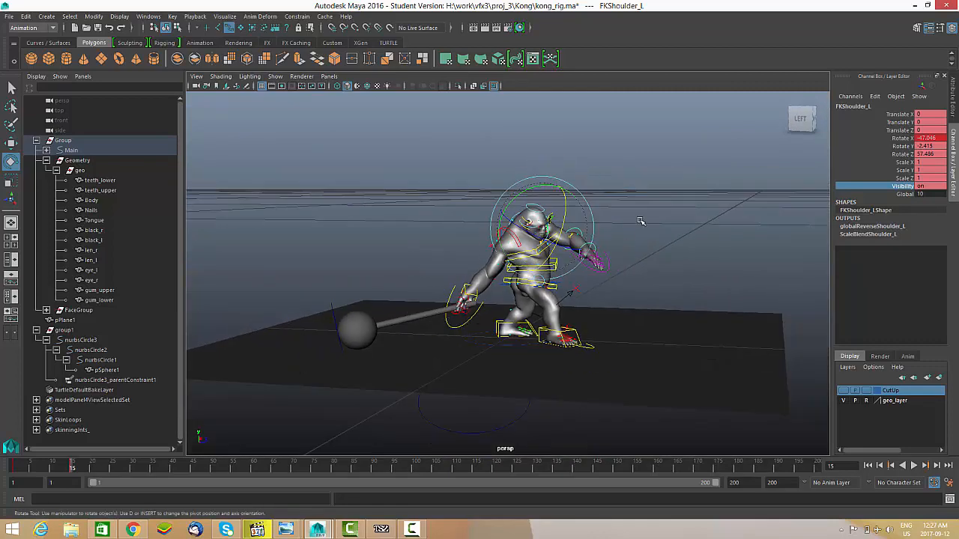
# Select all the gorilla and club controls and key the whole pose at frame 15.
pyautogui.keyDown('alt'); pyautogui.moveTo(640, 221); pyautogui.dragTo(612, 232); pyautogui.keyUp('alt')
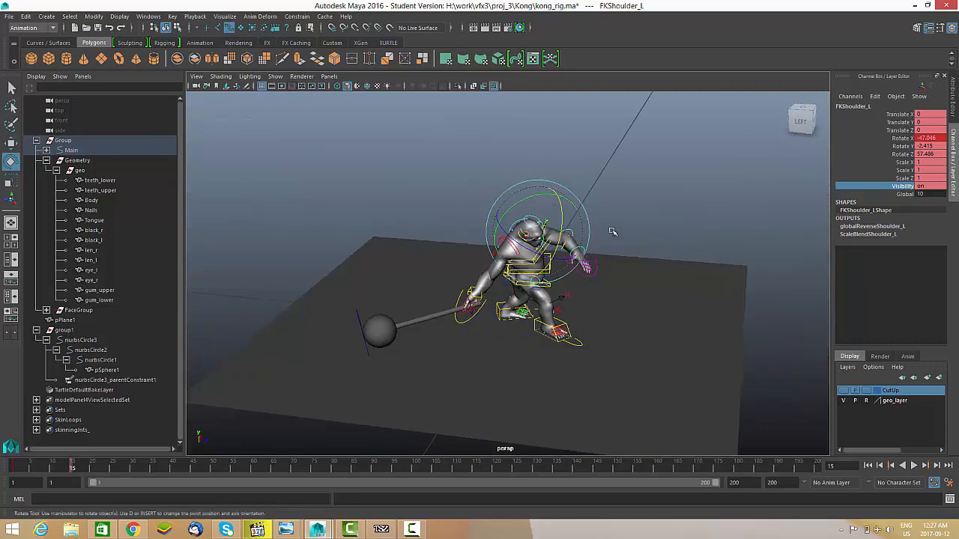
pyautogui.keyDown('alt'); pyautogui.moveTo(674, 182); pyautogui.dragTo(631, 137, button='right'); pyautogui.keyUp('alt')
pyautogui.click(356, 347)
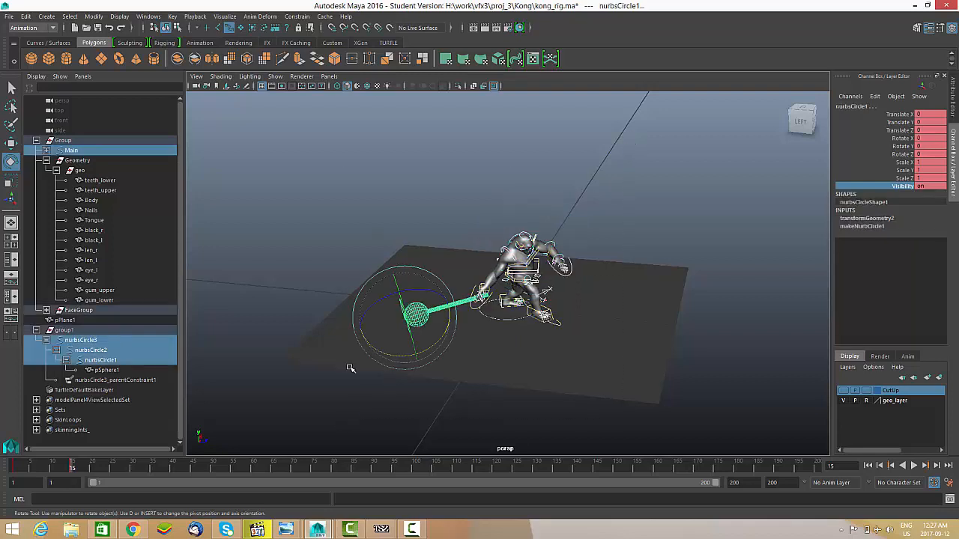
pyautogui.press('s')
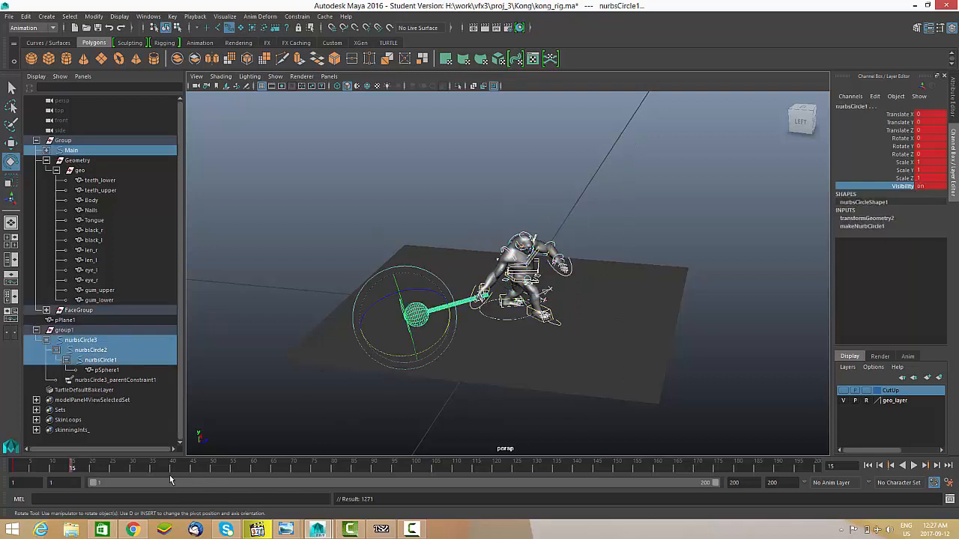
# Play back the animation up to frame 15 to review the forward step and the club's motion up close.
pyautogui.hotkey('alt', 'v')
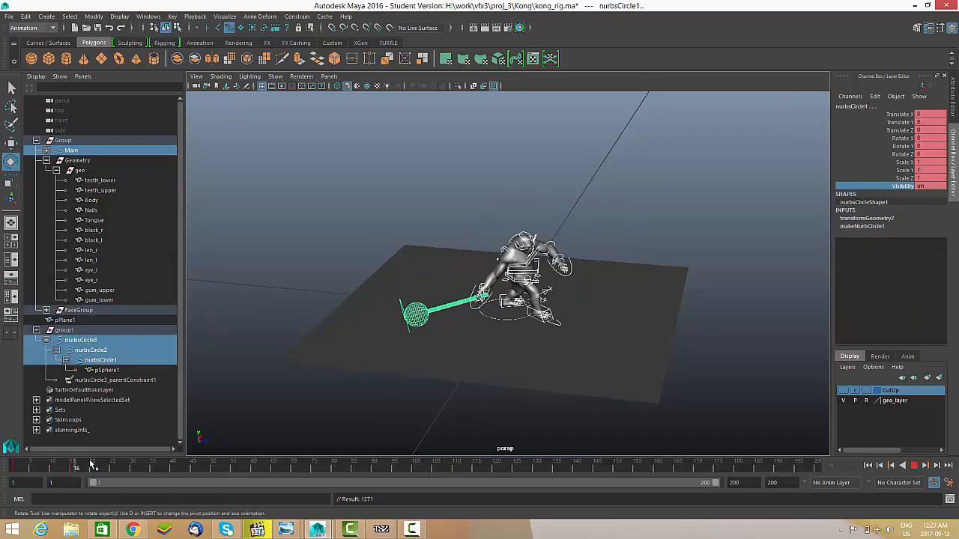
pyautogui.click(70, 464)
pyautogui.keyDown('alt'); pyautogui.moveTo(367, 387); pyautogui.dragTo(529, 415, button='right'); pyautogui.keyUp('alt')
pyautogui.keyDown('alt'); pyautogui.moveTo(529, 415); pyautogui.dragTo(518, 391, button='middle'); pyautogui.keyUp('alt')
pyautogui.hotkey('alt', 'v')
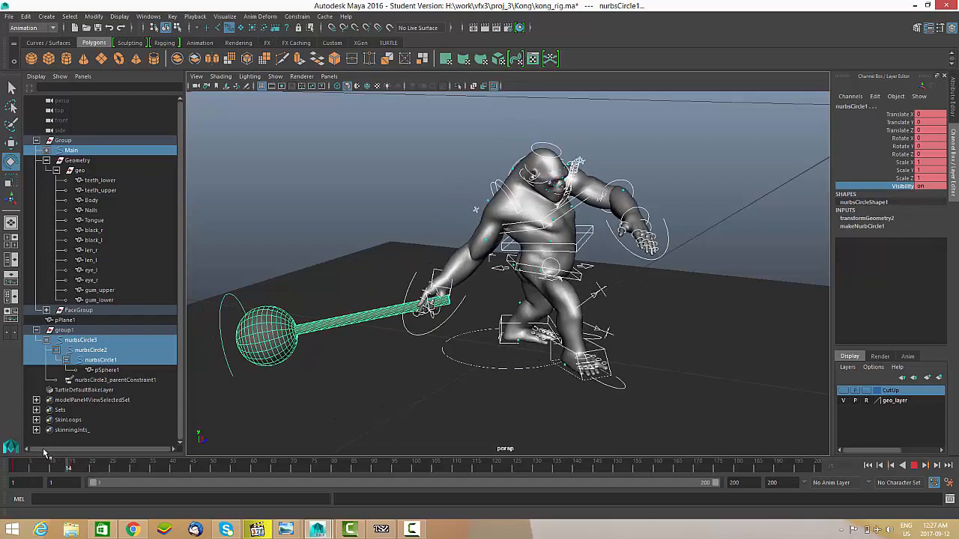
pyautogui.click(72, 464)
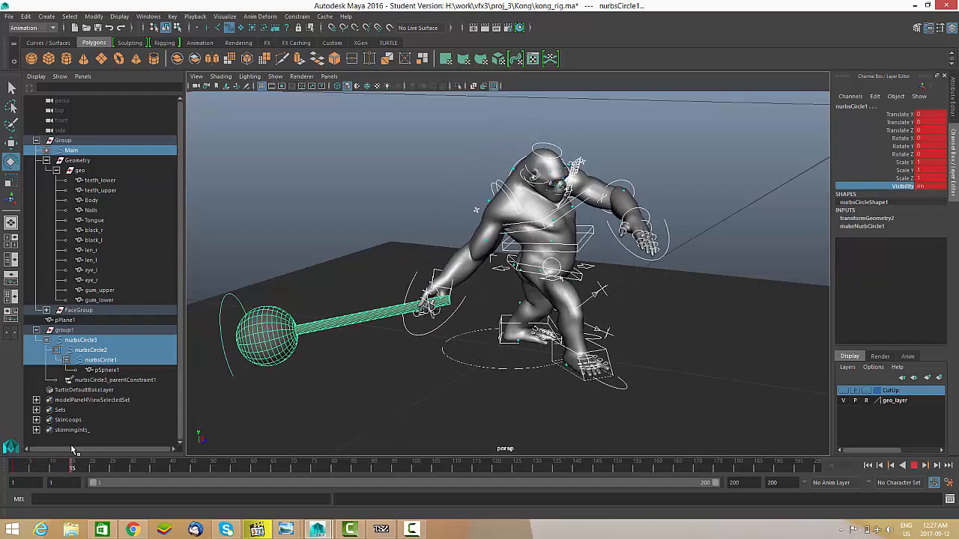
# At frame 1, move the right foot control IKLeg_R forward to about 0.72 in Z and the left foot control backward.
pyautogui.keyDown('alt'); pyautogui.moveTo(459, 367); pyautogui.dragTo(487, 362); pyautogui.keyUp('alt')
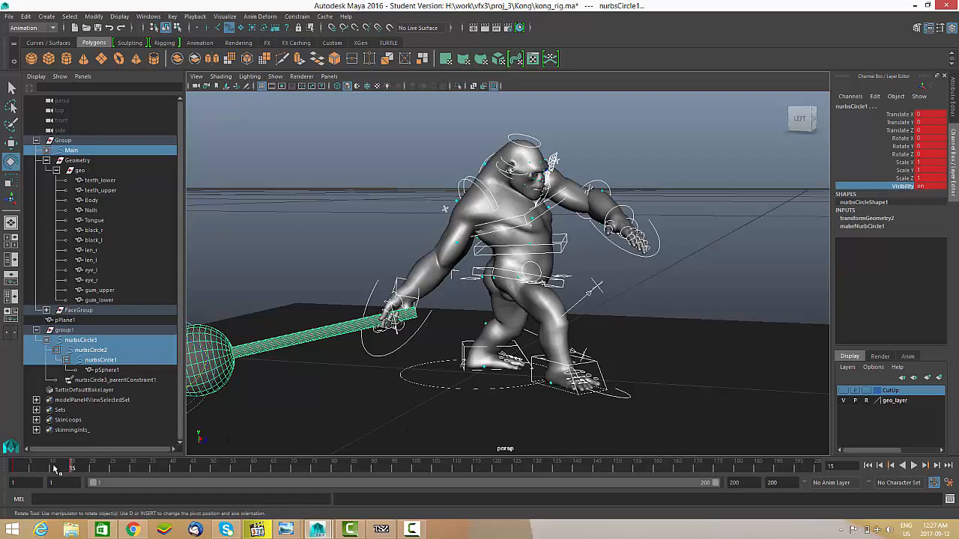
pyautogui.hotkey('alt', 'v')
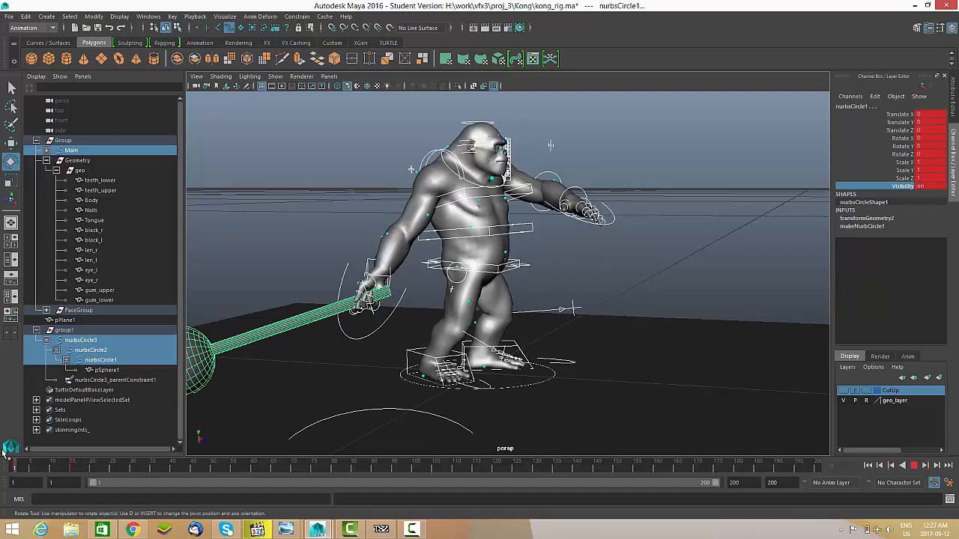
pyautogui.press('Escape')
pyautogui.keyDown('alt'); pyautogui.moveTo(425, 352); pyautogui.dragTo(450, 363, button='right'); pyautogui.keyUp('alt')
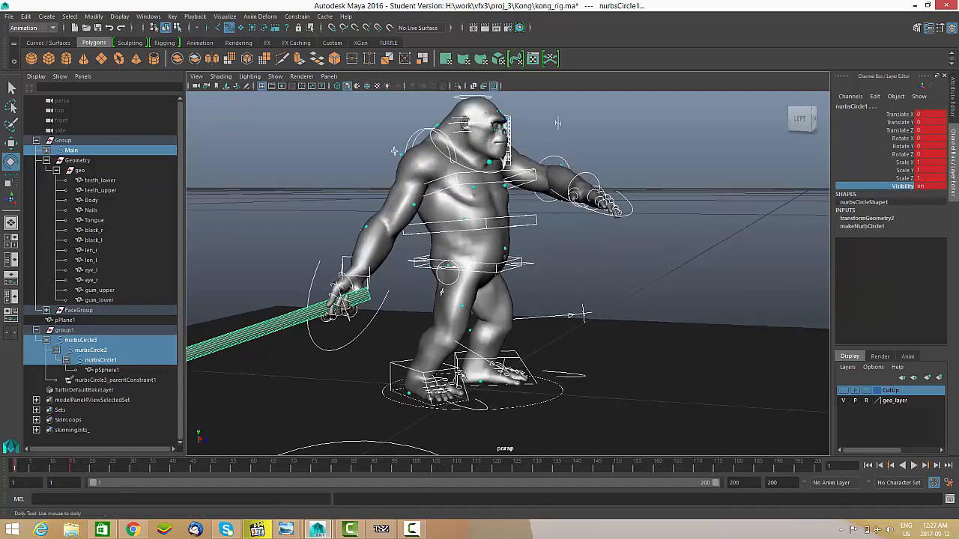
pyautogui.keyDown('alt'); pyautogui.moveTo(423, 367); pyautogui.dragTo(460, 326, button='middle'); pyautogui.keyUp('alt')
pyautogui.keyDown('alt'); pyautogui.moveTo(438, 329); pyautogui.dragTo(458, 352); pyautogui.keyUp('alt')
pyautogui.keyDown('alt'); pyautogui.moveTo(453, 354); pyautogui.dragTo(481, 360, button='right'); pyautogui.keyUp('alt')
pyautogui.keyDown('alt'); pyautogui.moveTo(431, 349); pyautogui.dragTo(403, 355); pyautogui.keyUp('alt')
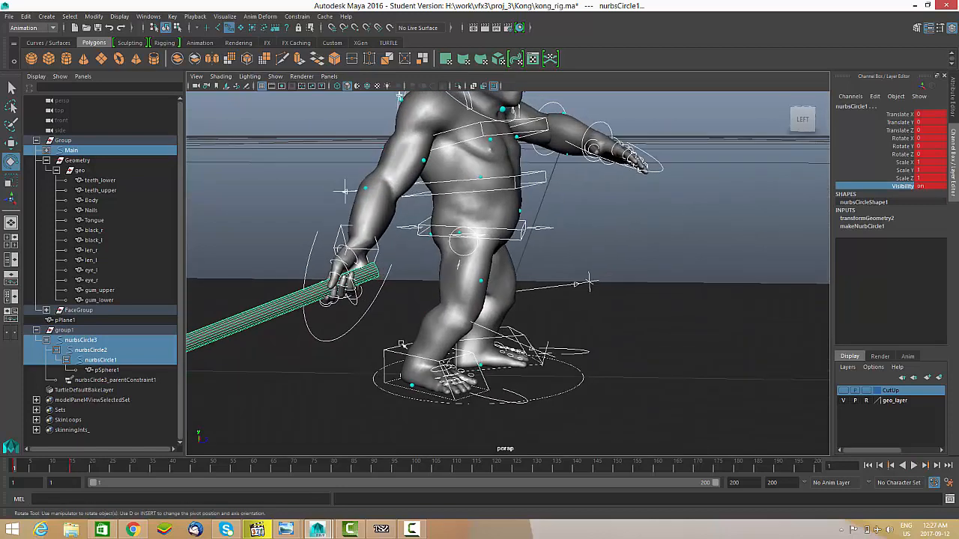
pyautogui.click(403, 355)
pyautogui.press('w')
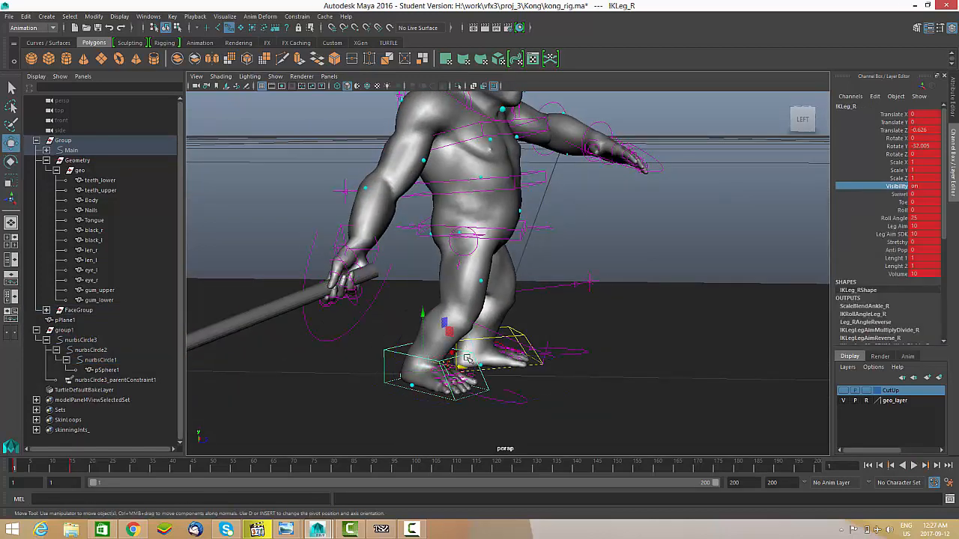
pyautogui.press('w')
pyautogui.moveTo(447, 354); pyautogui.dragTo(474, 337)
pyautogui.click(465, 341)
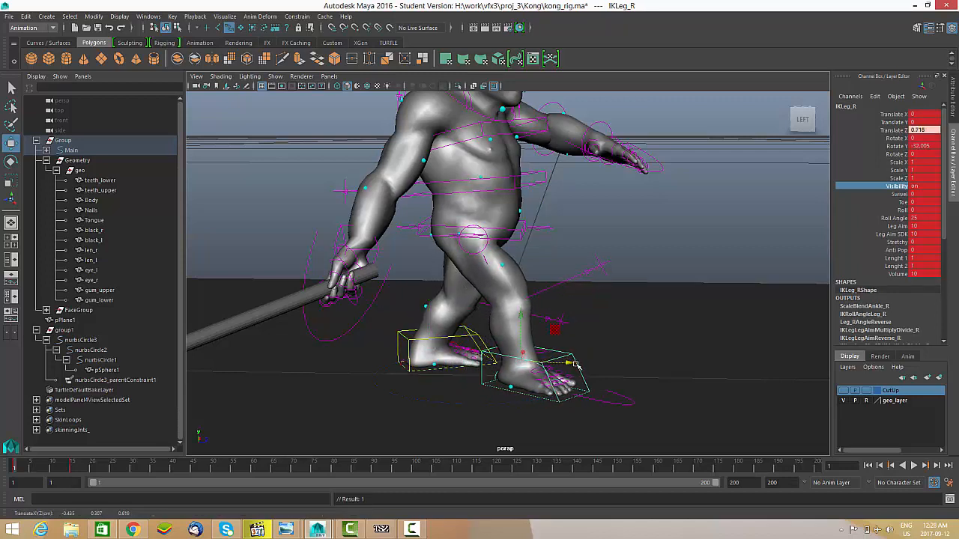
# Fine-tune the stance, placing IKLeg_R at about -0.132 in X and 0.654 in Z, and IKLeg_L at about -0.737 in Z.
pyautogui.keyDown('alt'); pyautogui.moveTo(575, 364); pyautogui.dragTo(678, 239); pyautogui.keyUp('alt')
pyautogui.click(562, 235)
pyautogui.click(414, 339)
pyautogui.keyDown('alt'); pyautogui.moveTo(414, 338); pyautogui.dragTo(505, 366); pyautogui.keyUp('alt')
pyautogui.click(566, 369)
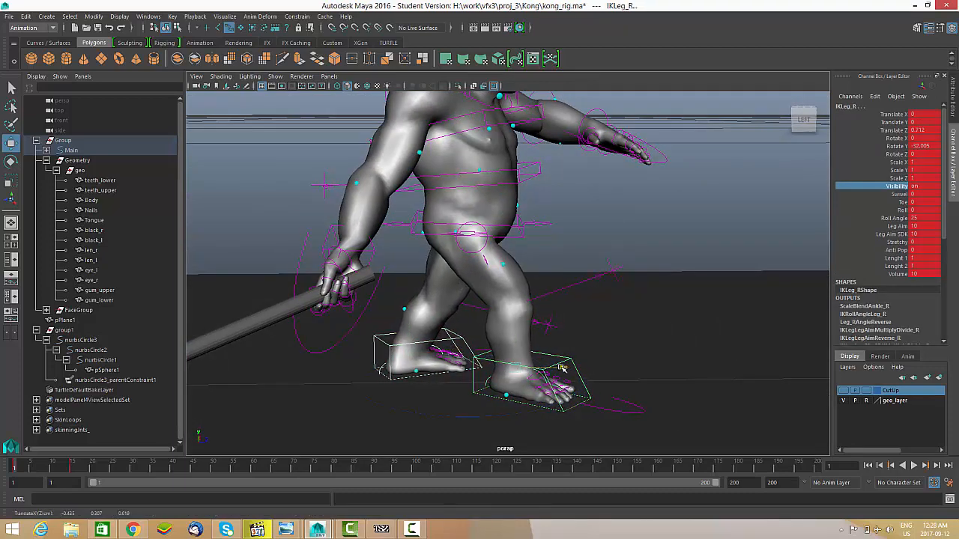
pyautogui.keyDown('alt'); pyautogui.moveTo(566, 368); pyautogui.dragTo(633, 362); pyautogui.keyUp('alt')
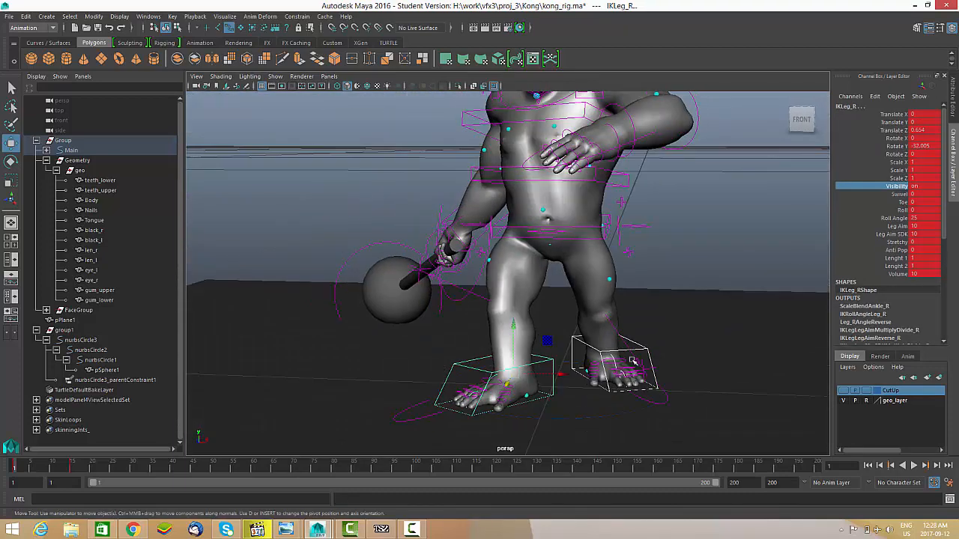
pyautogui.moveTo(569, 377); pyautogui.dragTo(522, 297)
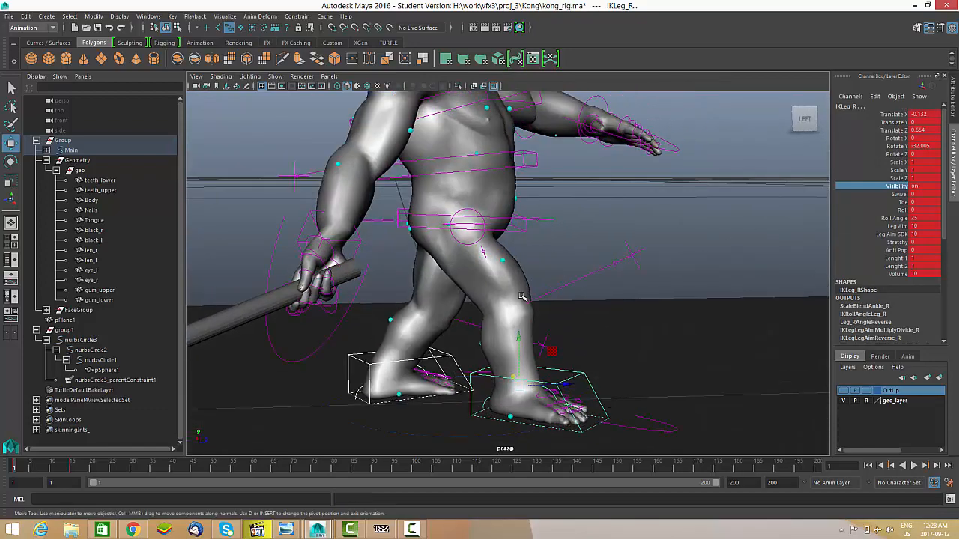
# Set the left foot control's Roll to 5 to lift the heel, and nudge the foot sideways.
pyautogui.click(359, 359)
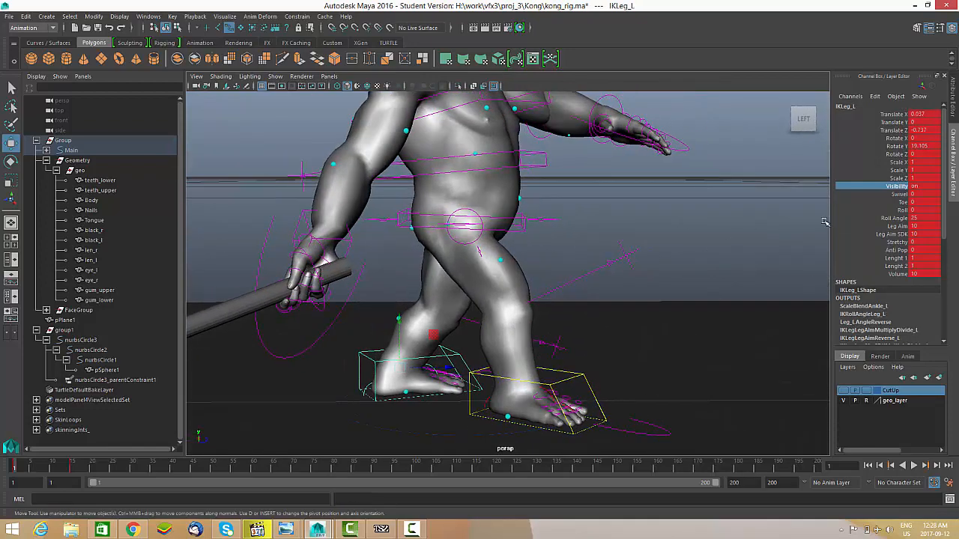
pyautogui.click(900, 195)
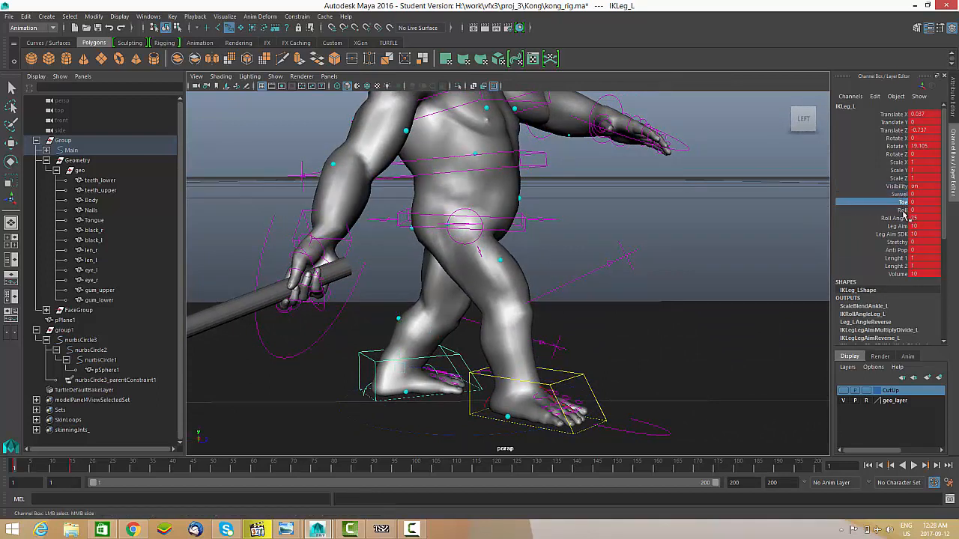
pyautogui.moveTo(564, 326); pyautogui.dragTo(576, 328, button='middle')
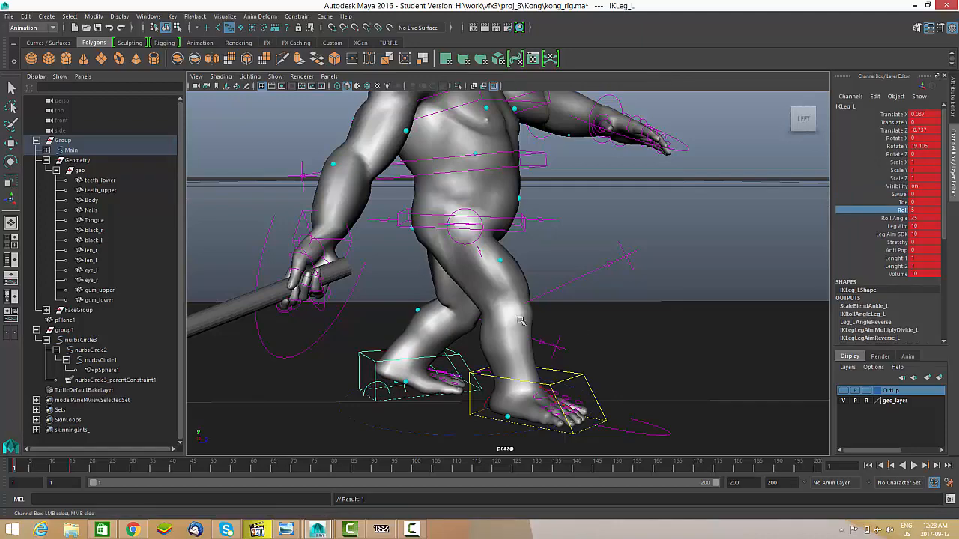
pyautogui.keyDown('alt'); pyautogui.moveTo(422, 363); pyautogui.dragTo(349, 376); pyautogui.keyUp('alt')
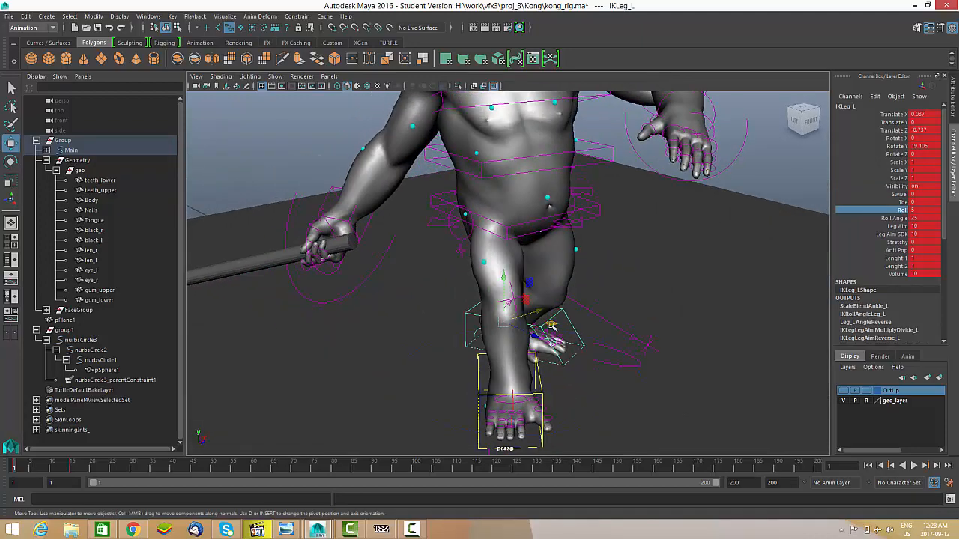
pyautogui.moveTo(553, 325); pyautogui.dragTo(593, 247)
# Rotate the hip control IKSpine1_M to about 9.2°, 1.4°, -6.5° and the chest control IKSpine3_M to about -10.5°, -25.1°, 12.4°.
pyautogui.scroll(3, 555, 290)
pyautogui.click(596, 271)
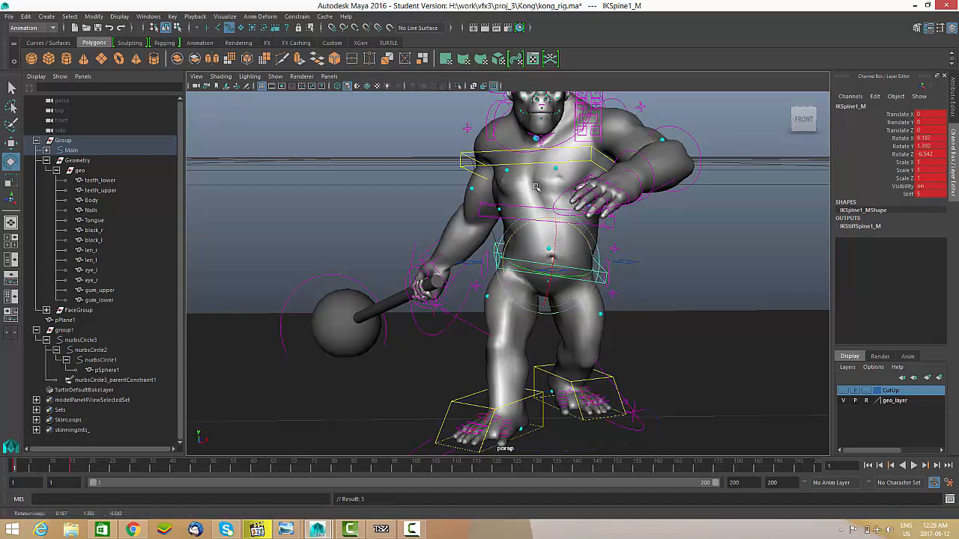
pyautogui.click(549, 164)
pyautogui.moveTo(573, 204); pyautogui.dragTo(558, 271)
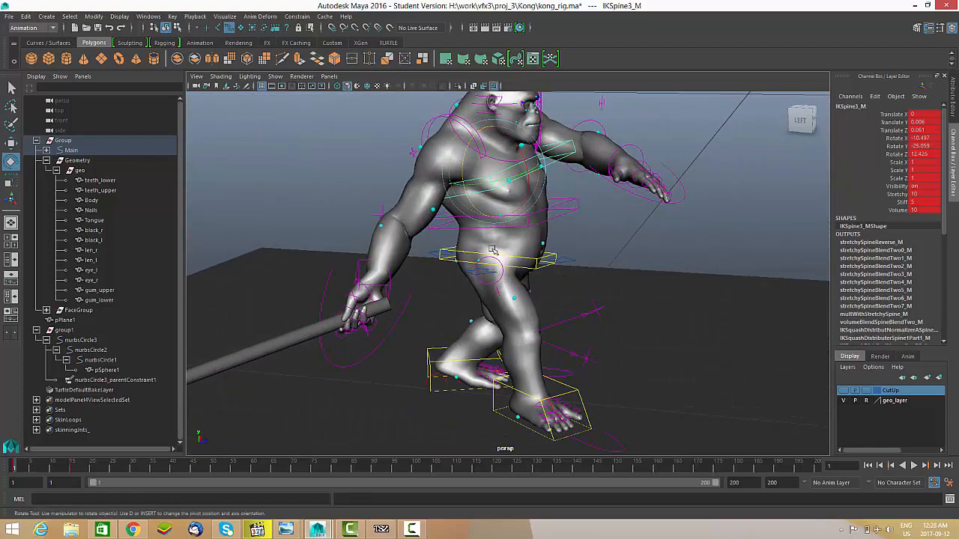
# Select all the gorilla and club controls, key the revised pose at frame 1, and scrub the animation to check it.
pyautogui.keyDown('alt'); pyautogui.moveTo(492, 249); pyautogui.dragTo(516, 296); pyautogui.keyUp('alt')
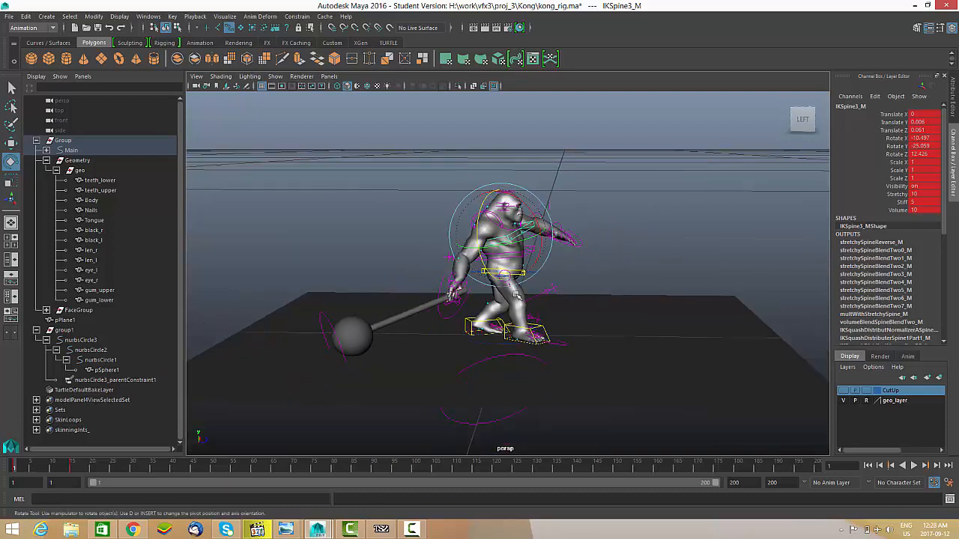
pyautogui.moveTo(276, 429); pyautogui.dragTo(277, 428)
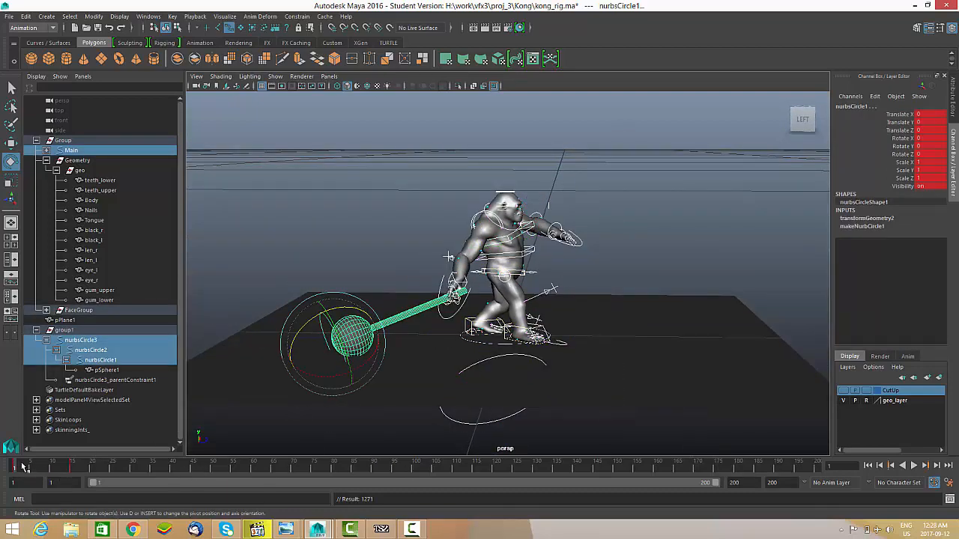
pyautogui.hotkey('alt', 'v')
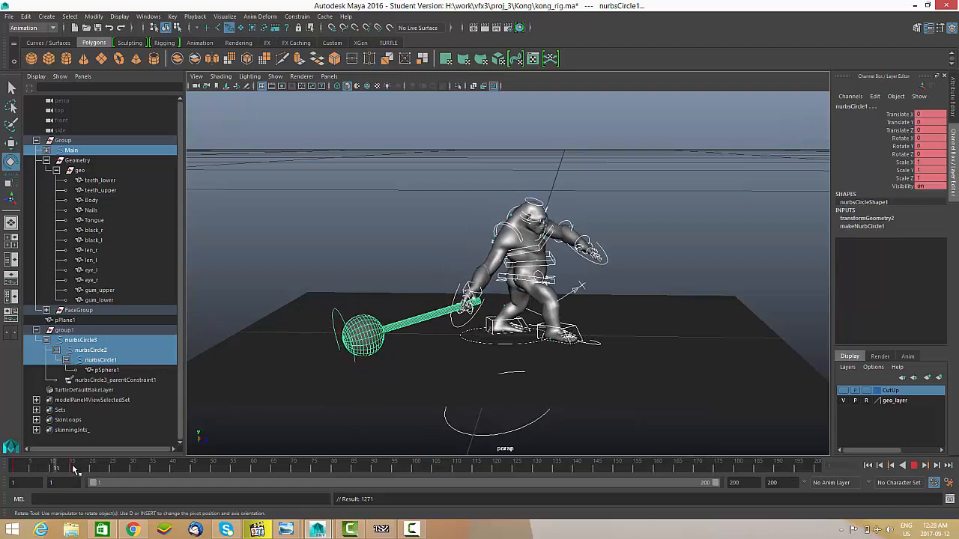
pyautogui.hotkey('alt', 'v')
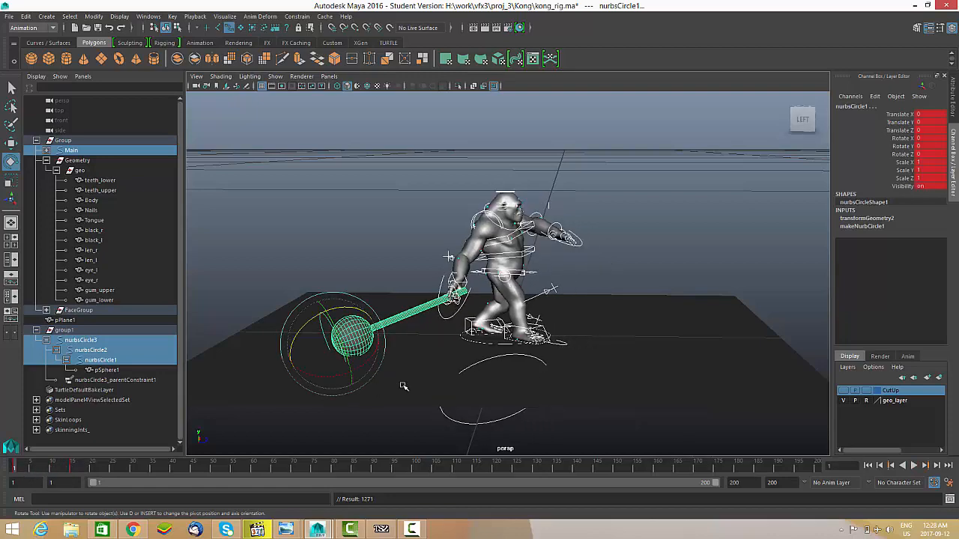
# Copy the right foot control's frame 1 placement to frame 15 and key it there so the foot stays planted.
pyautogui.keyDown('alt'); pyautogui.moveTo(403, 386); pyautogui.dragTo(520, 377, button='right'); pyautogui.keyUp('alt')
pyautogui.click(521, 384)
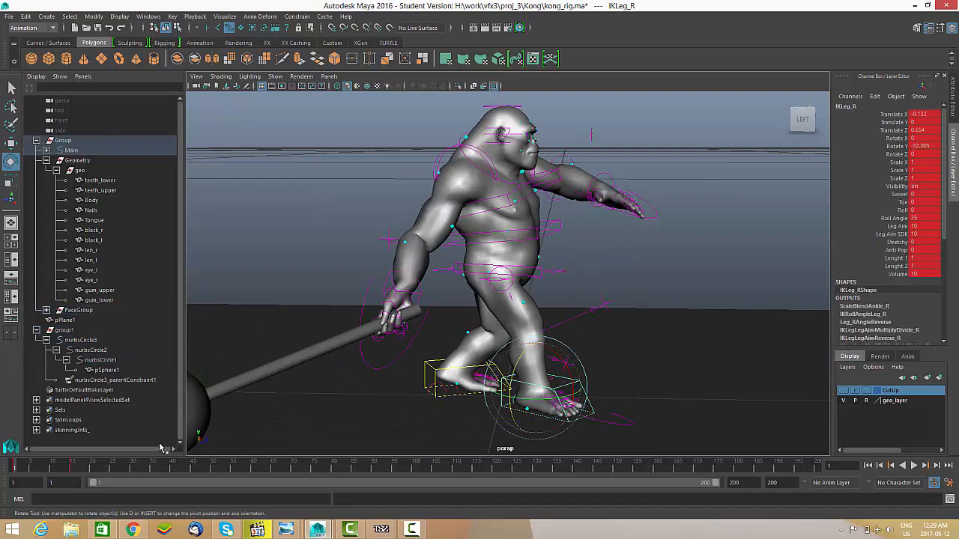
pyautogui.hotkey('alt', 'v')
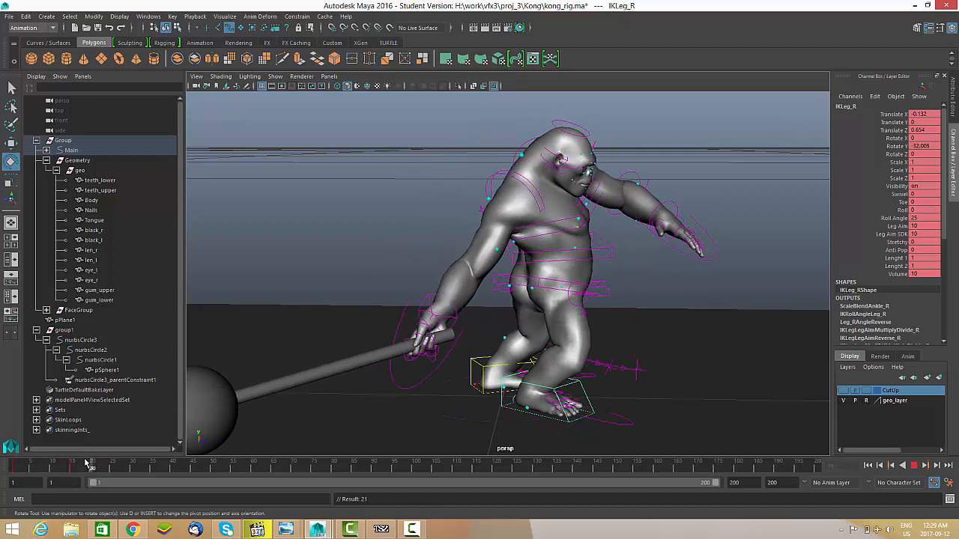
pyautogui.hotkey('alt', 'v')
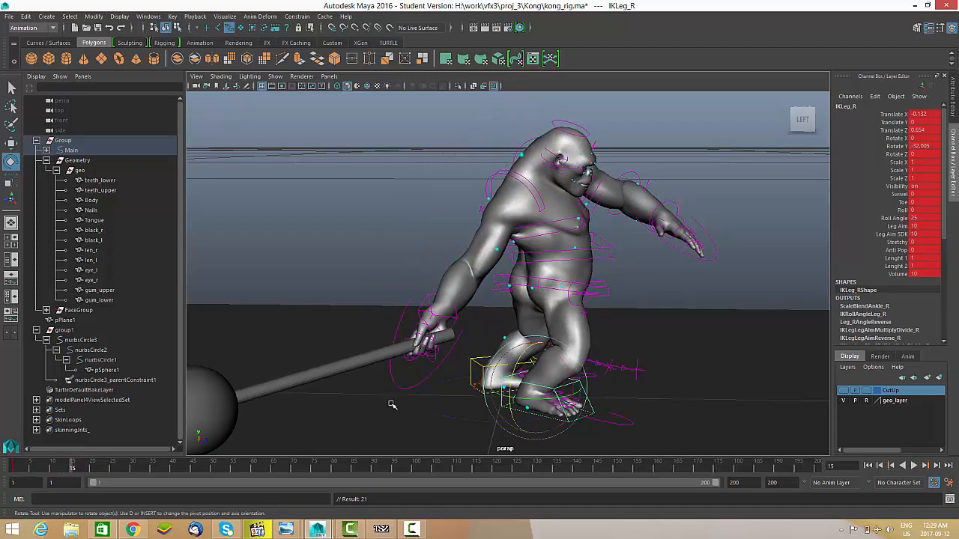
# Move the left foot control IKLeg_L forward to about 2.4 in Z at frame 15.
pyautogui.click(480, 363)
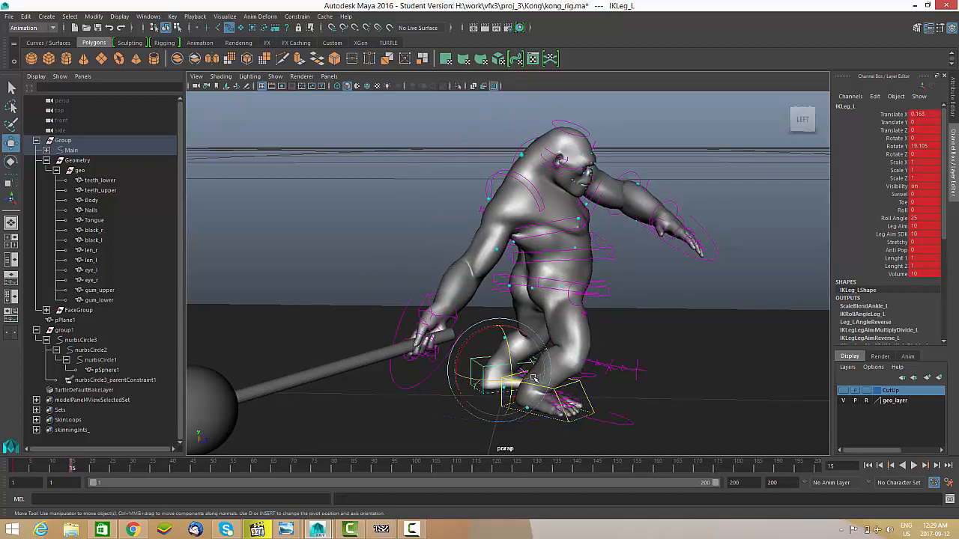
pyautogui.moveTo(557, 370); pyautogui.dragTo(695, 378)
pyautogui.keyDown('alt'); pyautogui.moveTo(667, 356); pyautogui.dragTo(555, 316); pyautogui.keyUp('alt')
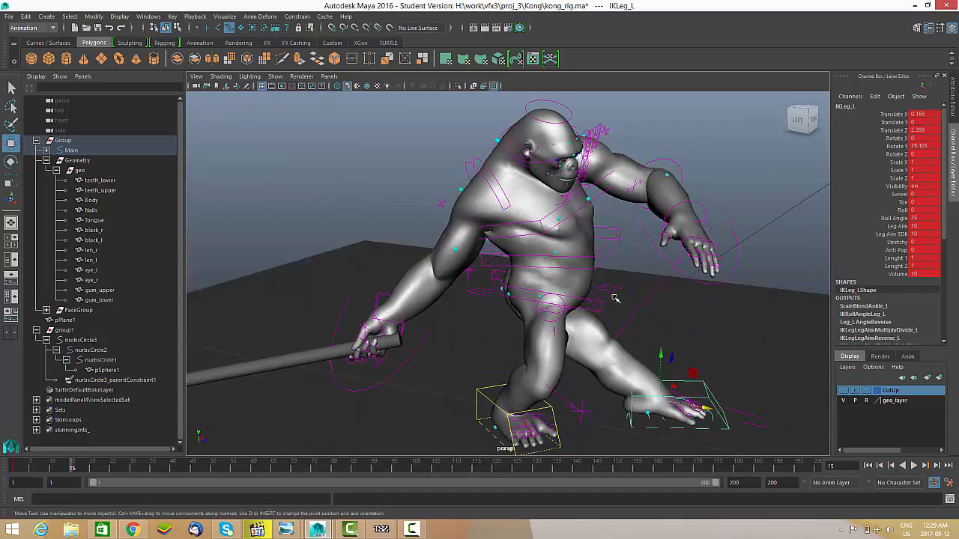
# Move the body control RootX_M forward to about 1.41 in Z and rotate it to about -21.4° in Y.
pyautogui.click(549, 318)
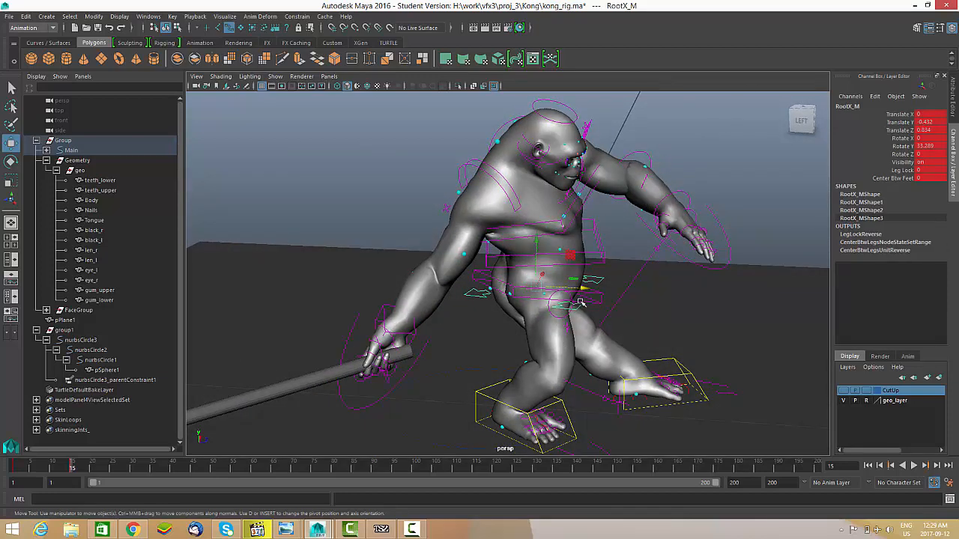
pyautogui.moveTo(584, 289); pyautogui.dragTo(644, 219)
pyautogui.press('e')
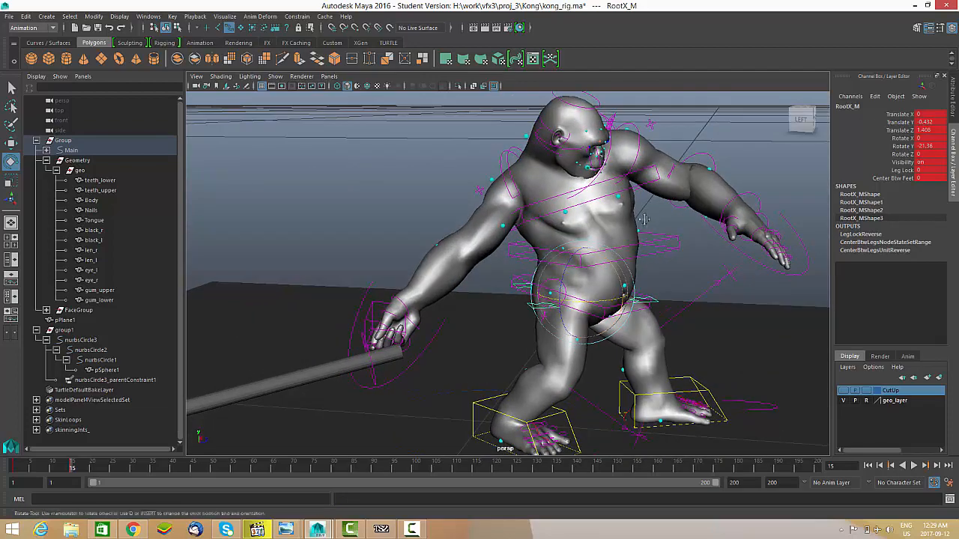
pyautogui.keyDown('alt'); pyautogui.moveTo(643, 219); pyautogui.dragTo(670, 291, button='right'); pyautogui.keyUp('alt')
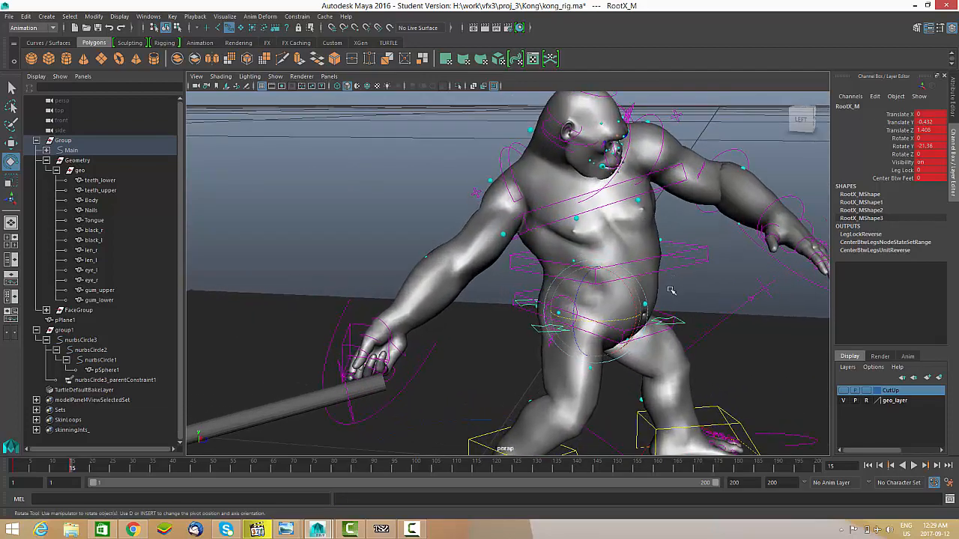
# Rotate the chest control IKSpine3_M to about -8.4°, -2.9°, 11.7° at frame 15.
pyautogui.click(665, 190)
pyautogui.keyDown('alt'); pyautogui.moveTo(665, 192); pyautogui.dragTo(666, 202); pyautogui.keyUp('alt')
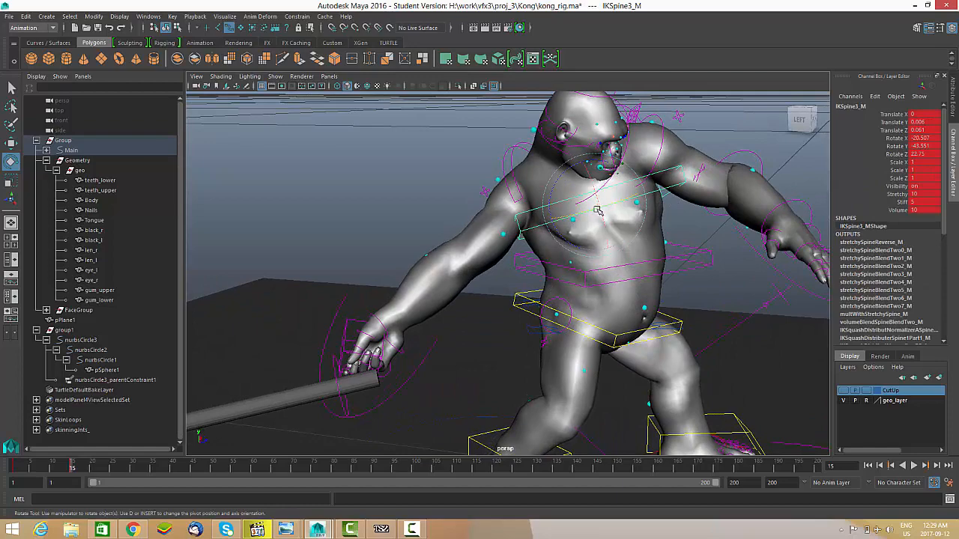
pyautogui.moveTo(585, 214); pyautogui.dragTo(547, 241)
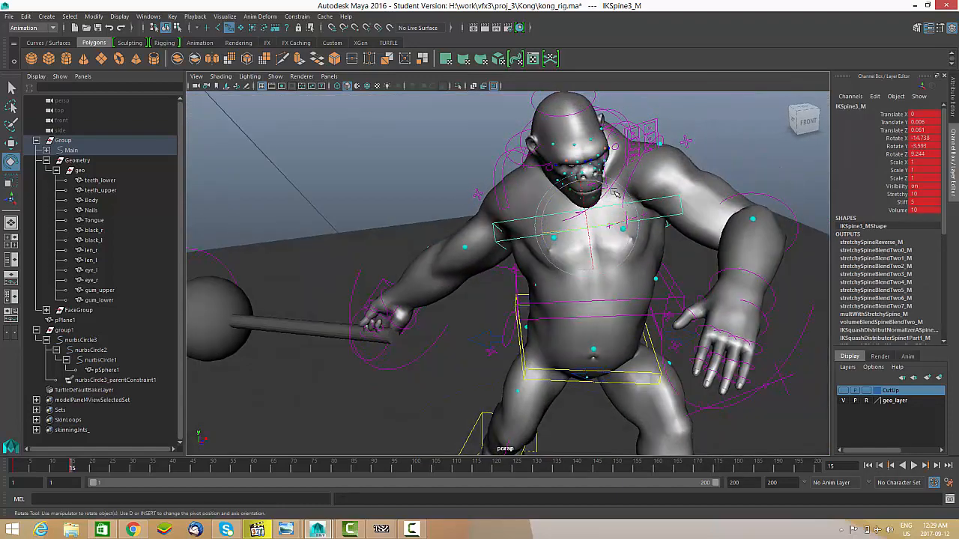
pyautogui.moveTo(604, 195); pyautogui.dragTo(597, 167)
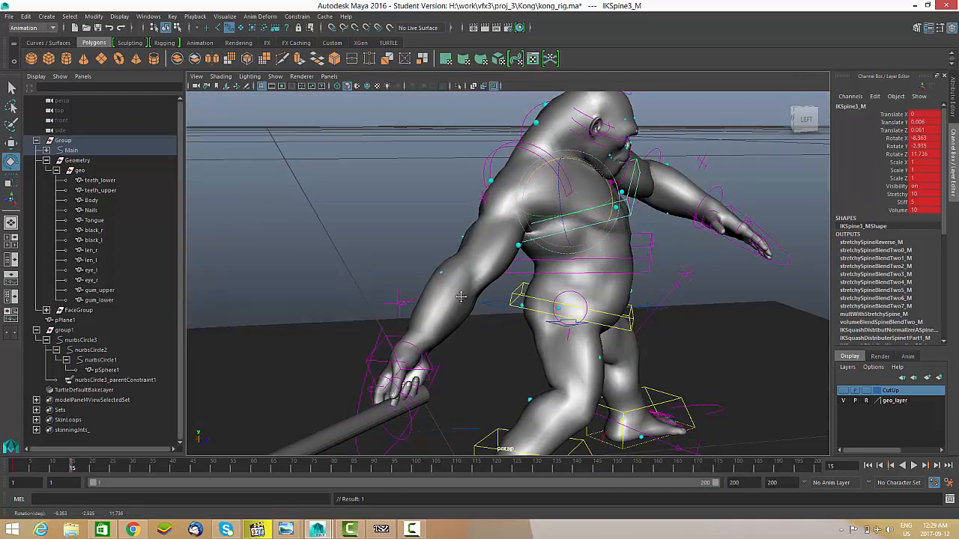
# Adjust the right arm control IKArm_R and place its elbow pole PoleArm_R at about 2.05, -1.41, 2.22.
pyautogui.keyDown('alt'); pyautogui.moveTo(461, 297); pyautogui.dragTo(519, 306); pyautogui.keyUp('alt')
pyautogui.click(431, 296)
pyautogui.scroll(2, 554, 292)
pyautogui.moveTo(584, 289)
pyautogui.keyDown('alt'); pyautogui.mouseDown()
pyautogui.moveTo(555, 294)
pyautogui.moveTo(582, 273)
pyautogui.mouseUp(); pyautogui.keyUp('alt')
pyautogui.keyDown('alt'); pyautogui.moveTo(574, 251); pyautogui.dragTo(541, 287, button='middle'); pyautogui.keyUp('alt')
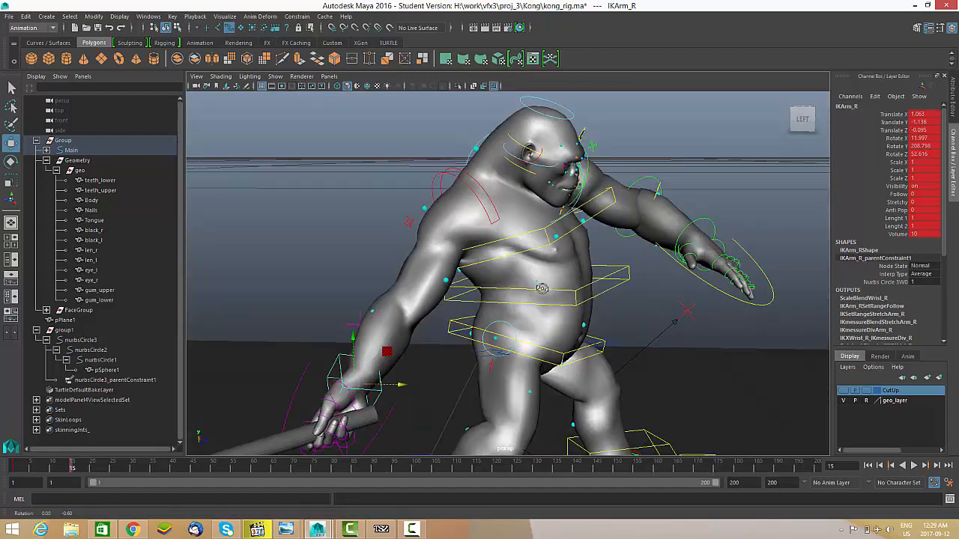
pyautogui.keyDown('alt'); pyautogui.moveTo(541, 288); pyautogui.dragTo(528, 282); pyautogui.keyUp('alt')
pyautogui.keyDown('alt'); pyautogui.moveTo(343, 306); pyautogui.dragTo(401, 337); pyautogui.keyUp('alt')
pyautogui.click(356, 320)
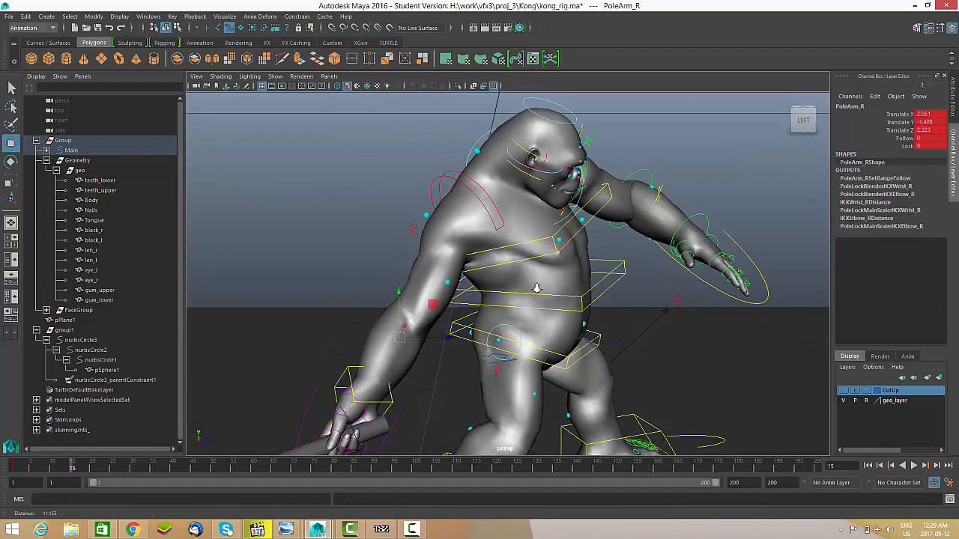
# Rotate the neck control FKNeck_M to about 33.7° in Y and reorient the head with FKHead_M at frame 15.
pyautogui.keyDown('alt'); pyautogui.moveTo(536, 288); pyautogui.dragTo(488, 200); pyautogui.keyUp('alt')
pyautogui.click(442, 171)
pyautogui.keyDown('alt'); pyautogui.moveTo(443, 171); pyautogui.dragTo(507, 190); pyautogui.keyUp('alt')
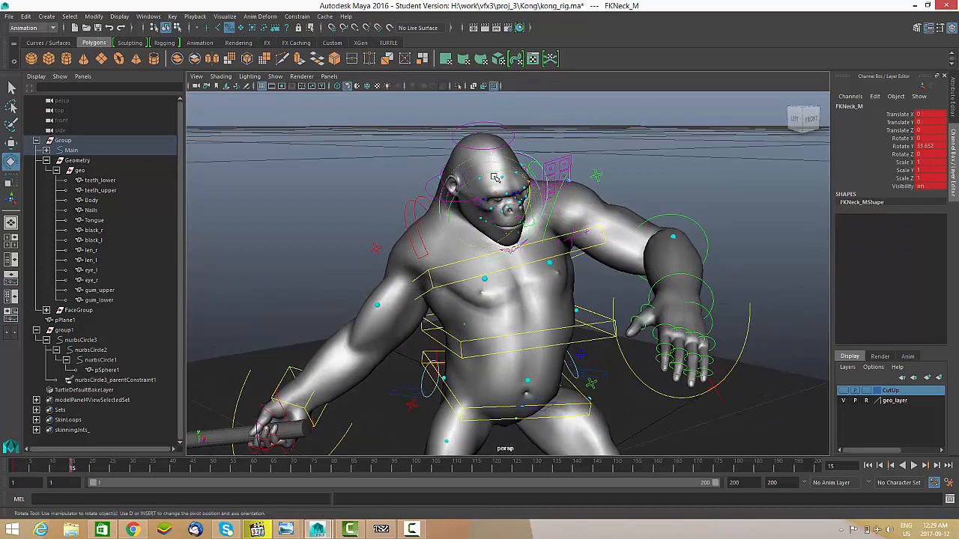
pyautogui.keyDown('alt'); pyautogui.moveTo(505, 181); pyautogui.dragTo(536, 207); pyautogui.keyUp('alt')
pyautogui.click(511, 139)
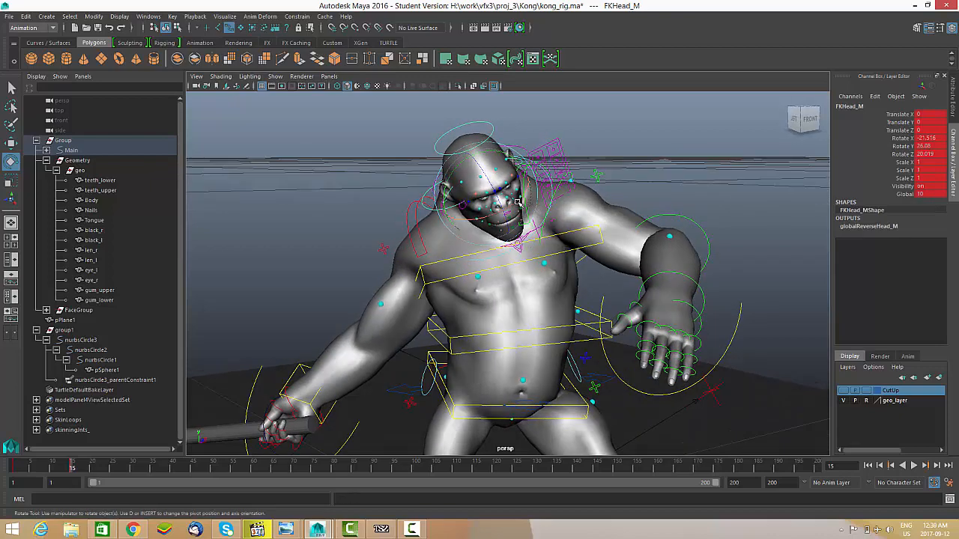
pyautogui.keyDown('alt'); pyautogui.moveTo(543, 261); pyautogui.dragTo(534, 220); pyautogui.keyUp('alt')
# Raise the left arm by rotating the shoulder control FKShoulder_L to about -42°, -10.7°, 82°.
pyautogui.keyDown('alt'); pyautogui.moveTo(555, 186); pyautogui.dragTo(555, 269); pyautogui.keyUp('alt')
pyautogui.click(558, 214)
pyautogui.click(579, 216)
pyautogui.keyDown('alt'); pyautogui.moveTo(569, 305); pyautogui.dragTo(668, 417); pyautogui.keyUp('alt')
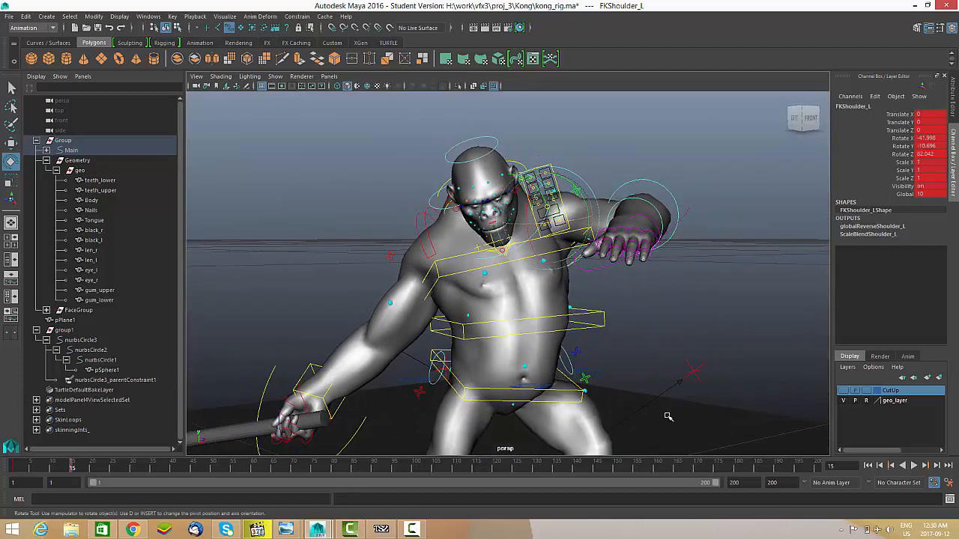
# Play back the gorilla's motion between frames 1 and 15 and check it from front and side views.
pyautogui.keyDown('alt'); pyautogui.moveTo(647, 255); pyautogui.dragTo(346, 368, button='right'); pyautogui.keyUp('alt')
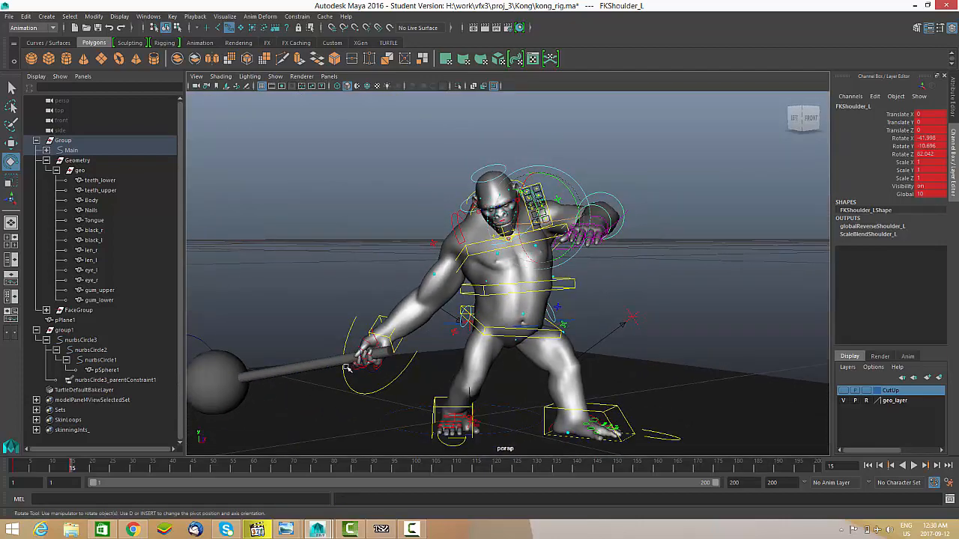
pyautogui.keyDown('alt'); pyautogui.moveTo(496, 307); pyautogui.dragTo(503, 344); pyautogui.keyUp('alt')
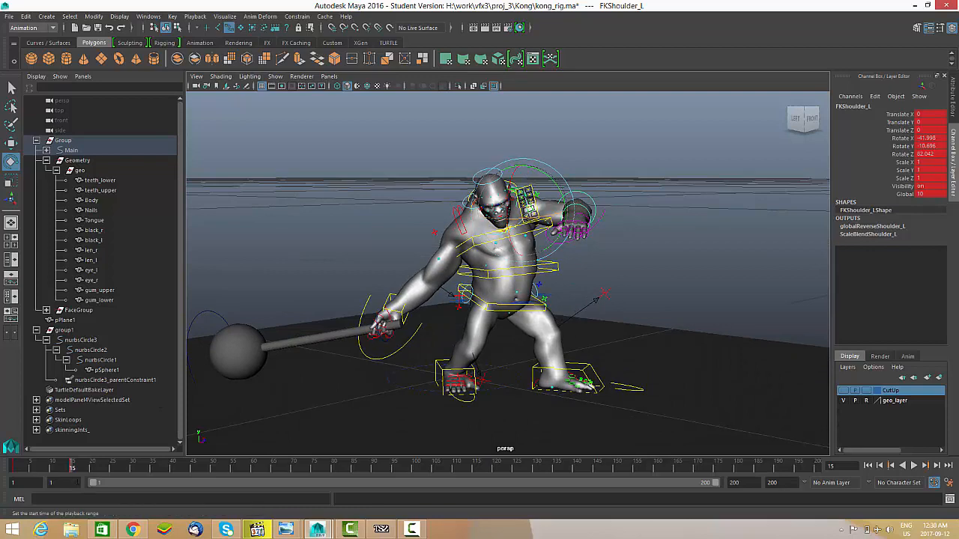
pyautogui.hotkey('alt', 'v')
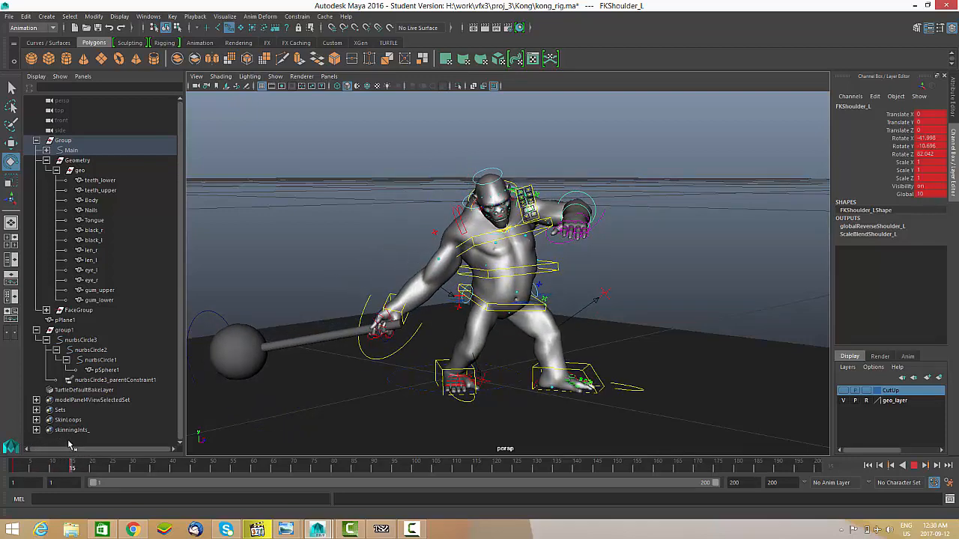
pyautogui.press('Escape')
pyautogui.click(73, 467)
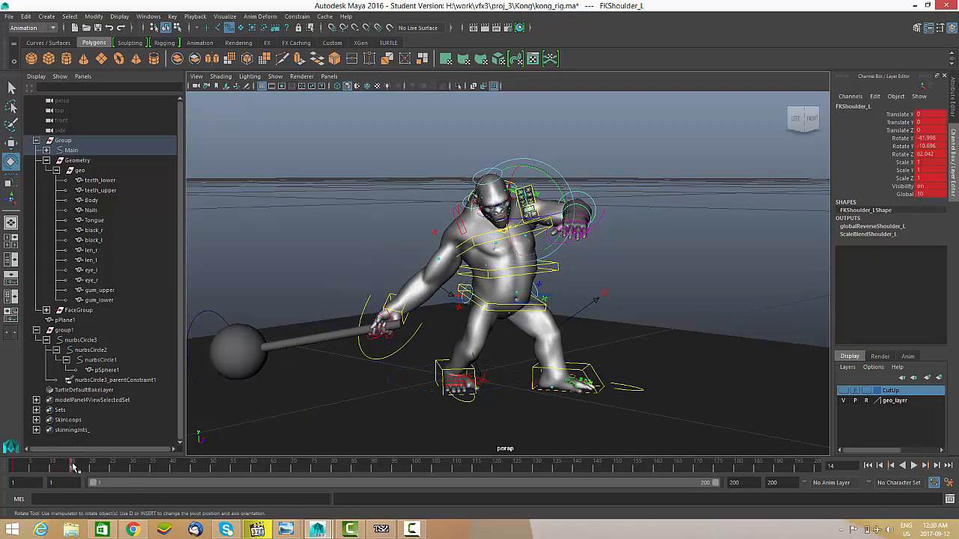
pyautogui.click(391, 299)
pyautogui.keyDown('alt'); pyautogui.moveTo(393, 300); pyautogui.dragTo(397, 253); pyautogui.keyUp('alt')
pyautogui.keyDown('alt'); pyautogui.moveTo(427, 307); pyautogui.dragTo(303, 445); pyautogui.keyUp('alt')
pyautogui.press('w')
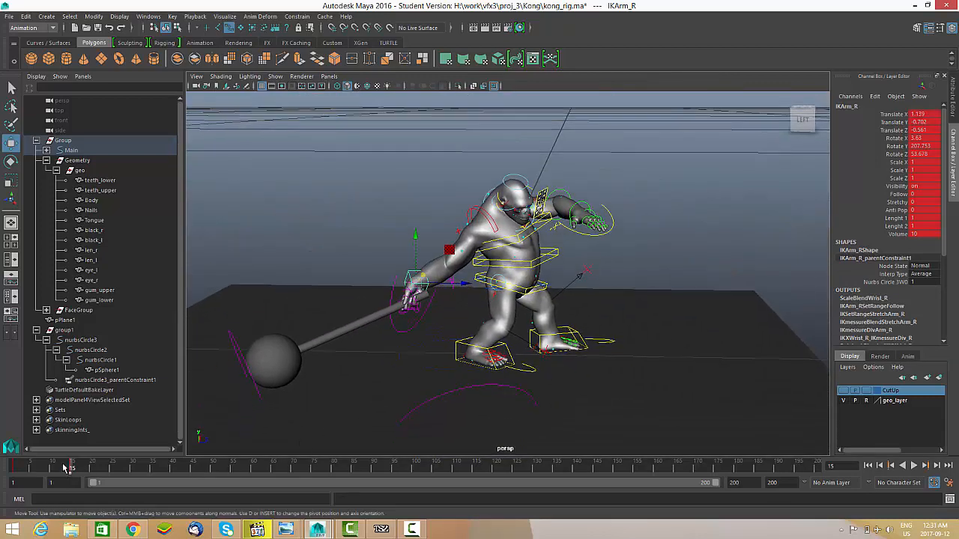
pyautogui.hotkey('alt', 'v')
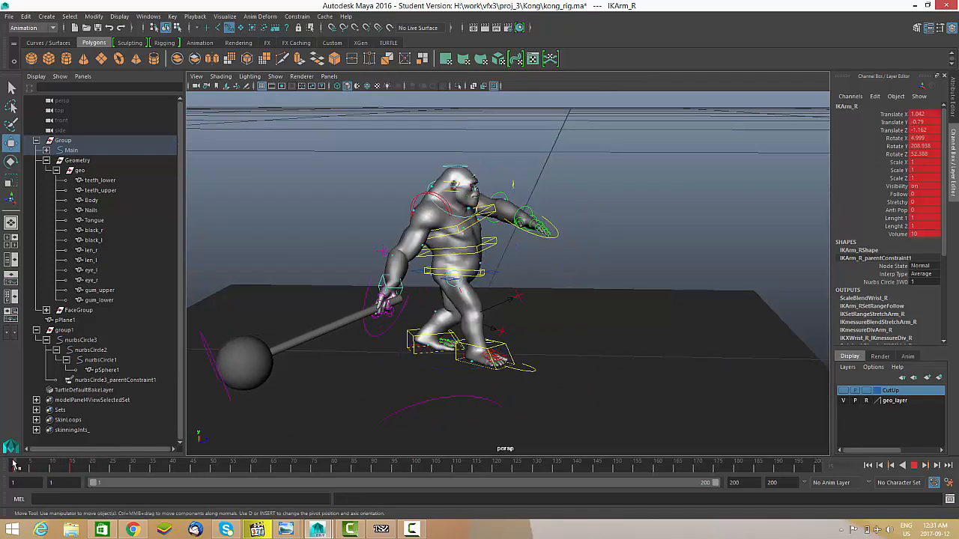
# At frame 30, move the pelvis control RootX_M forward to about 2.6 in Translate Z.
pyautogui.click(133, 468)
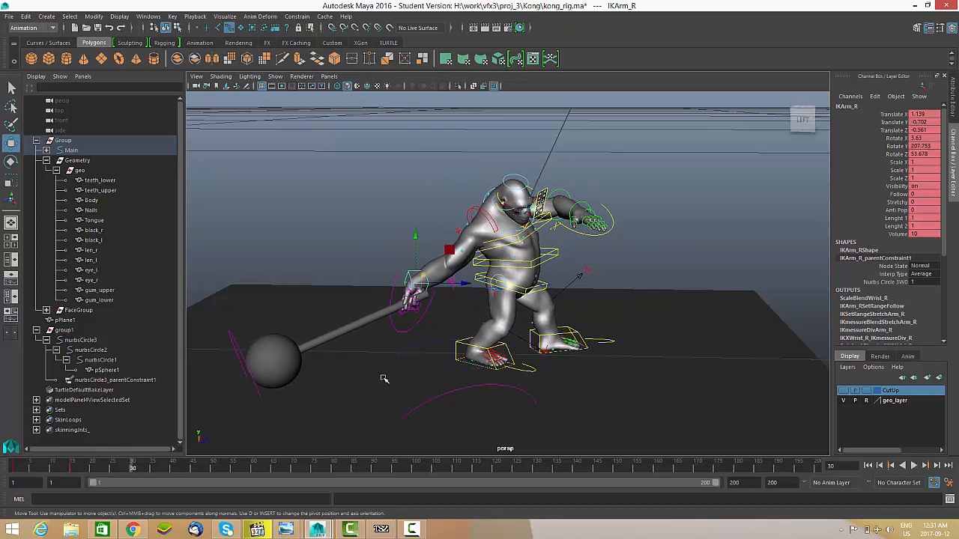
pyautogui.keyDown('alt'); pyautogui.moveTo(507, 281); pyautogui.dragTo(509, 269); pyautogui.keyUp('alt')
pyautogui.keyDown('alt'); pyautogui.moveTo(509, 269); pyautogui.dragTo(522, 362, button='right'); pyautogui.keyUp('alt')
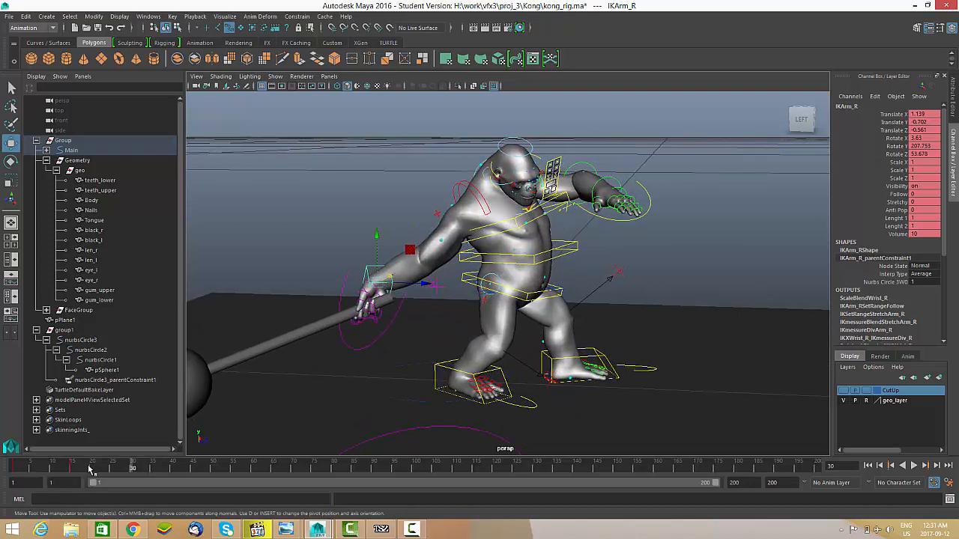
pyautogui.keyDown('alt'); pyautogui.moveTo(288, 411); pyautogui.dragTo(624, 303); pyautogui.keyUp('alt')
pyautogui.click(567, 294)
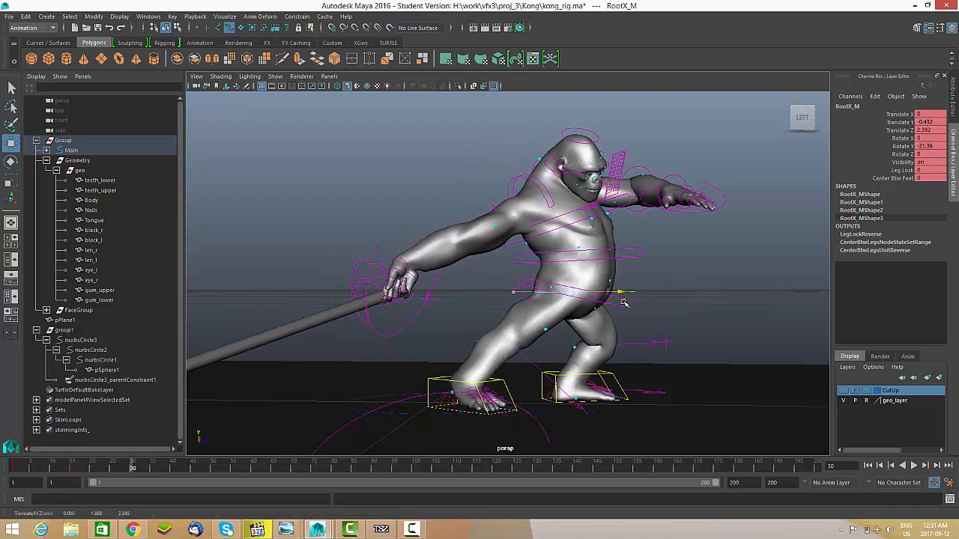
pyautogui.moveTo(621, 292); pyautogui.dragTo(633, 292)
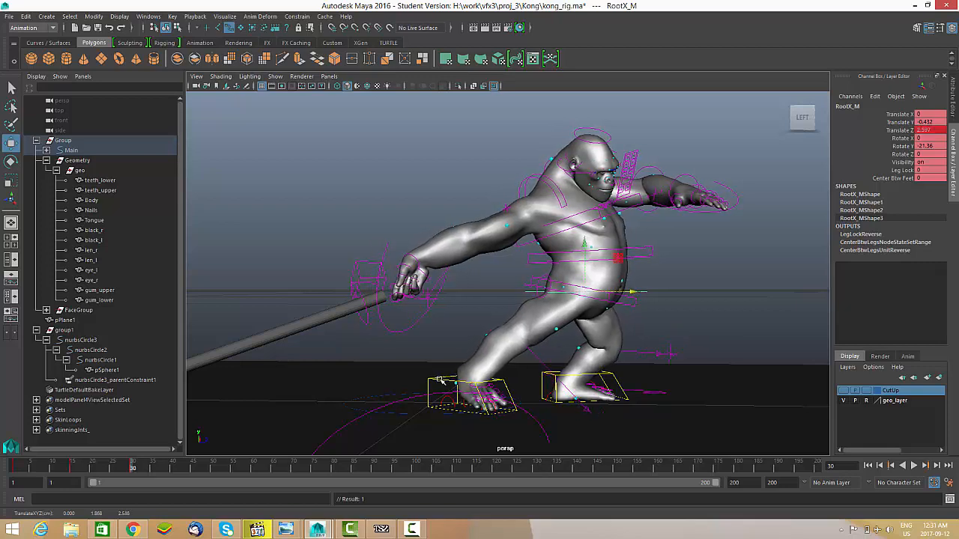
# Set the Roll attribute of the right foot control IKLeg_R to 10 at frame 30.
pyautogui.click(441, 381)
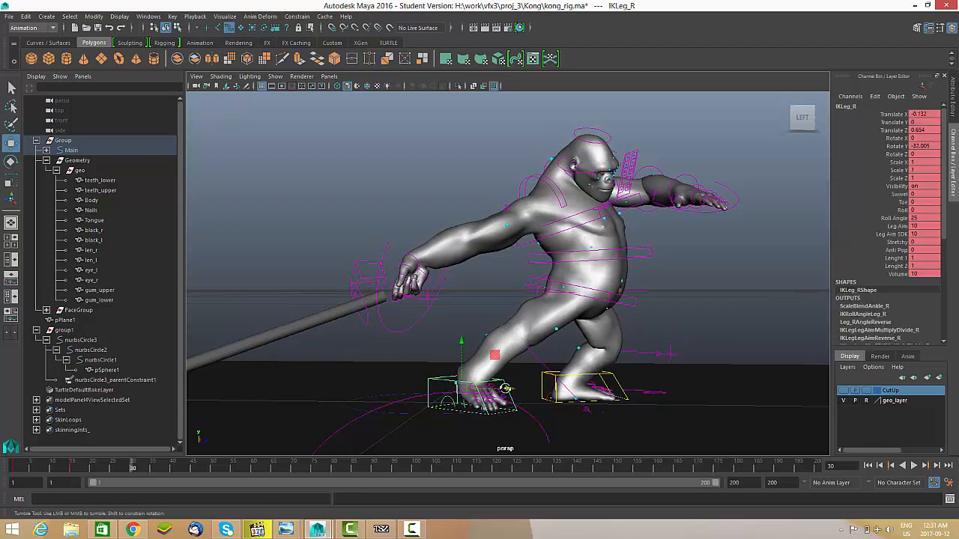
pyautogui.click(901, 210)
pyautogui.moveTo(551, 340); pyautogui.dragTo(601, 337, button='middle')
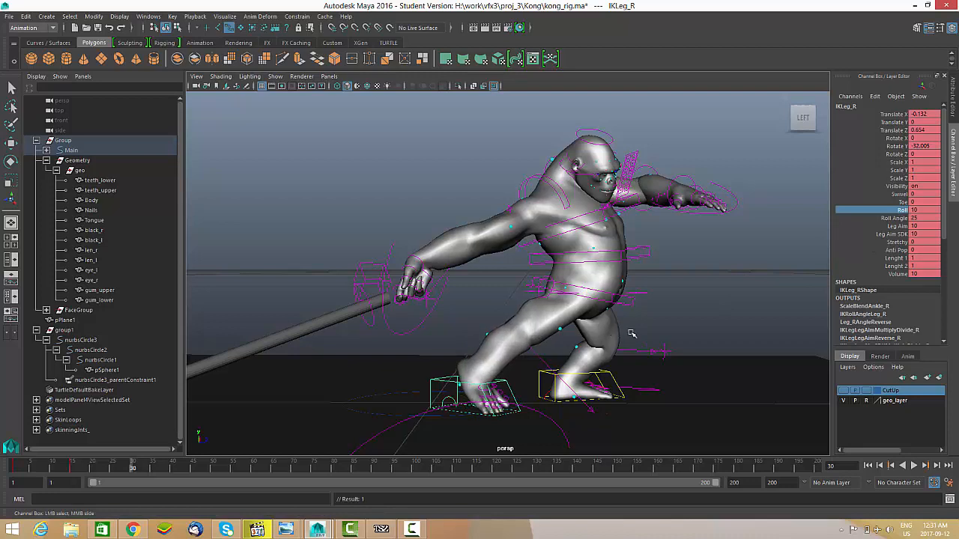
pyautogui.keyDown('alt'); pyautogui.moveTo(406, 368); pyautogui.dragTo(369, 394); pyautogui.keyUp('alt')
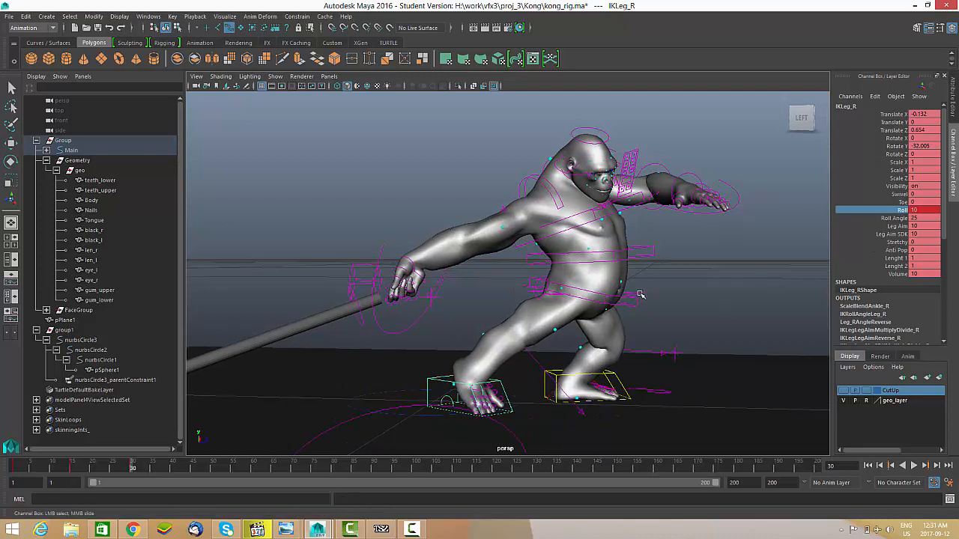
# Fine-tune the forward position of the pelvis control RootX_M at frame 30.
pyautogui.click(643, 296)
pyautogui.press('w')
pyautogui.moveTo(630, 293); pyautogui.dragTo(442, 376)
# Try adjusting the Toe attribute of the right foot control IKLeg_R.
pyautogui.click(445, 382)
pyautogui.keyDown('alt'); pyautogui.moveTo(445, 382); pyautogui.dragTo(592, 476, button='right'); pyautogui.keyUp('alt')
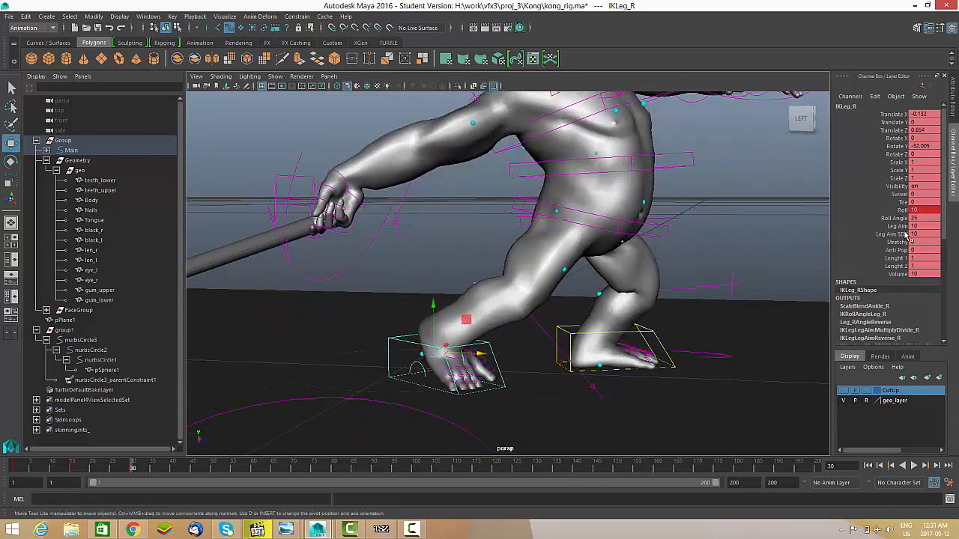
pyautogui.click(902, 203)
pyautogui.moveTo(668, 323); pyautogui.dragTo(659, 299, button='middle')
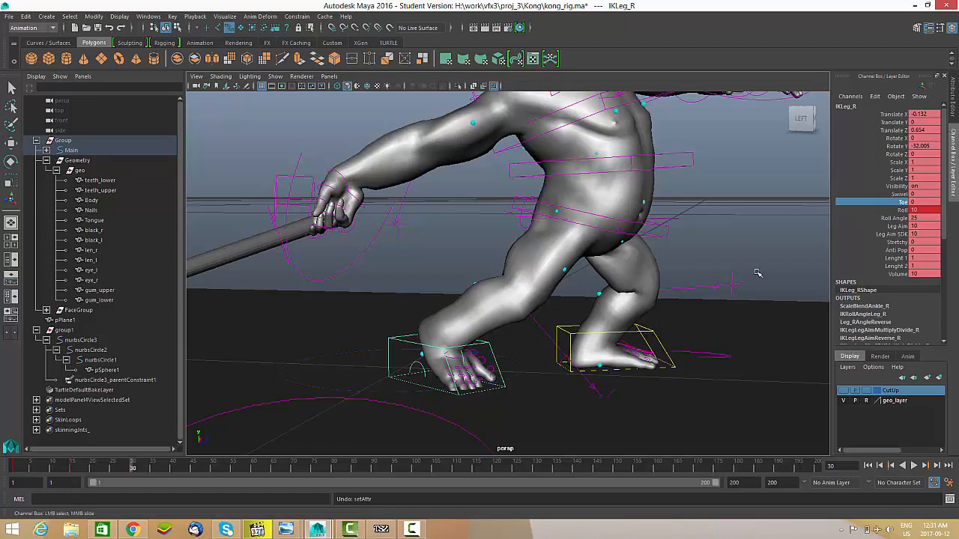
# Examine the right foot and the overall stance at frame 30 from the side and the front.
pyautogui.keyDown('alt'); pyautogui.moveTo(630, 300); pyautogui.dragTo(647, 293); pyautogui.keyUp('alt')
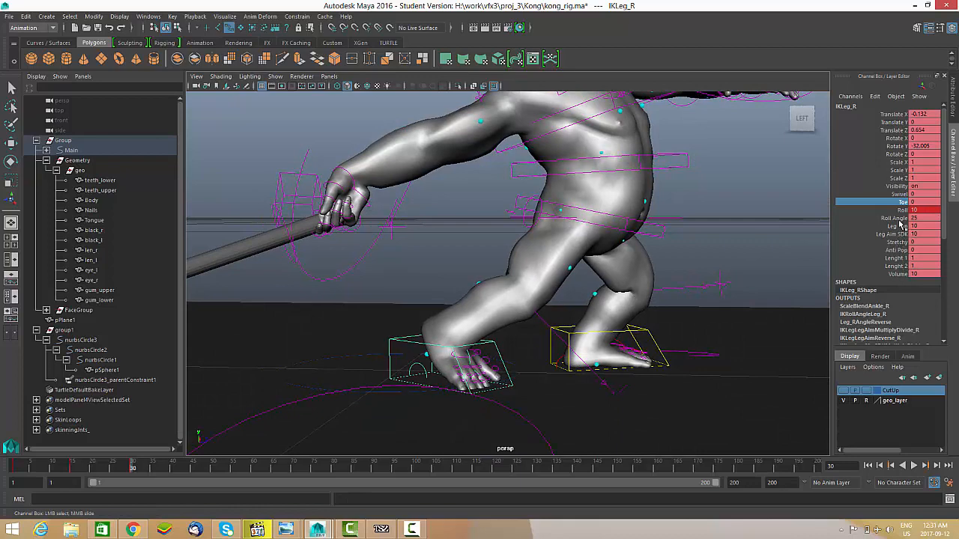
pyautogui.keyDown('alt'); pyautogui.moveTo(492, 281); pyautogui.dragTo(515, 271, button='middle'); pyautogui.keyUp('alt')
pyautogui.keyDown('alt'); pyautogui.moveTo(468, 304); pyautogui.dragTo(441, 307); pyautogui.keyUp('alt')
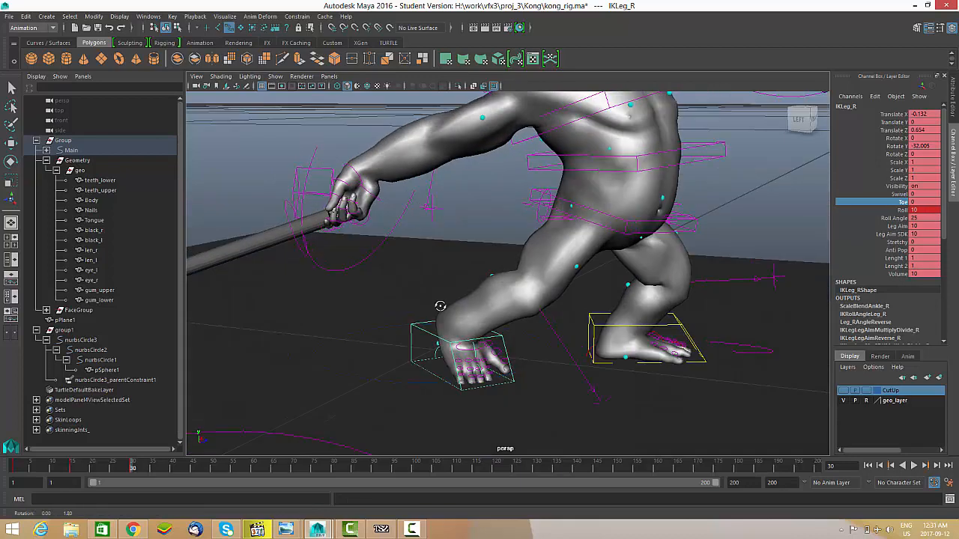
pyautogui.keyDown('alt'); pyautogui.moveTo(441, 307); pyautogui.dragTo(460, 333, button='right'); pyautogui.keyUp('alt')
pyautogui.keyDown('alt'); pyautogui.moveTo(460, 342); pyautogui.dragTo(427, 337); pyautogui.keyUp('alt')
pyautogui.keyDown('alt'); pyautogui.moveTo(427, 337); pyautogui.dragTo(255, 322, button='right'); pyautogui.keyUp('alt')
pyautogui.moveTo(486, 303)
pyautogui.keyDown('alt'); pyautogui.mouseDown()
pyautogui.moveTo(509, 302)
pyautogui.moveTo(479, 301)
pyautogui.mouseUp(); pyautogui.keyUp('alt')
pyautogui.keyDown('alt'); pyautogui.moveTo(479, 301); pyautogui.dragTo(514, 292, button='right'); pyautogui.keyUp('alt')
pyautogui.keyDown('alt'); pyautogui.moveTo(514, 292); pyautogui.dragTo(489, 294); pyautogui.keyUp('alt')
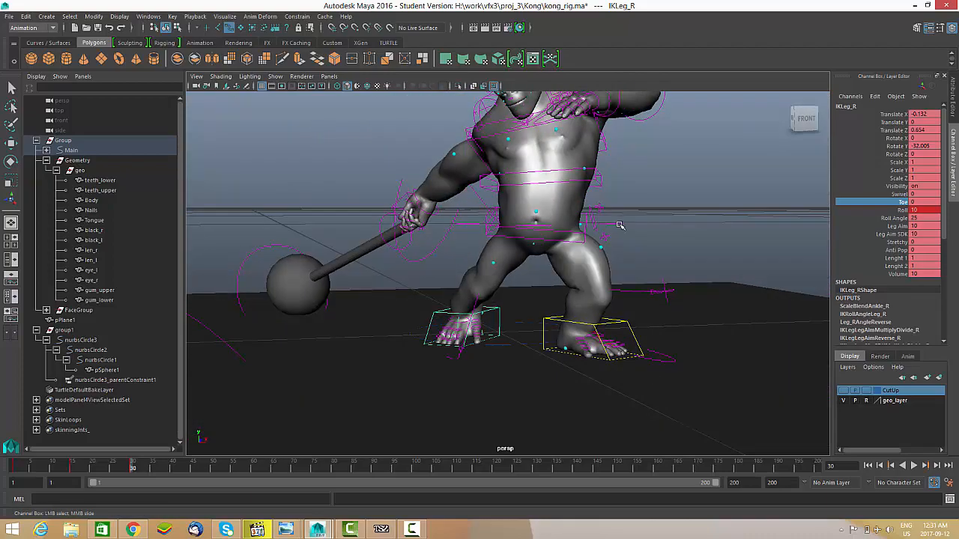
# Shift the pelvis control RootX_M to about 0.036 in X and 2.385 in Z at frame 30.
pyautogui.click(612, 222)
pyautogui.press('w')
pyautogui.keyDown('alt'); pyautogui.moveTo(610, 243); pyautogui.dragTo(560, 236); pyautogui.keyUp('alt')
pyautogui.keyDown('alt'); pyautogui.moveTo(560, 236); pyautogui.dragTo(622, 216); pyautogui.keyUp('alt')
pyautogui.scroll(3, 543, 245)
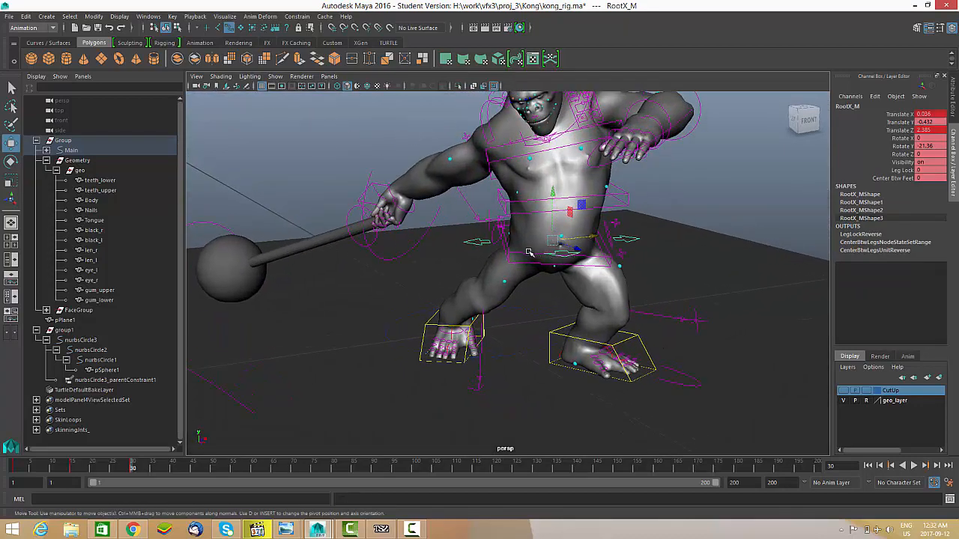
# Rotate the lower spine control IKSpine1_M to about 23.6°, 41.2°, 11.4° at frame 30.
pyautogui.click(528, 252)
pyautogui.keyDown('alt'); pyautogui.moveTo(529, 252); pyautogui.dragTo(575, 292); pyautogui.keyUp('alt')
pyautogui.press('e')
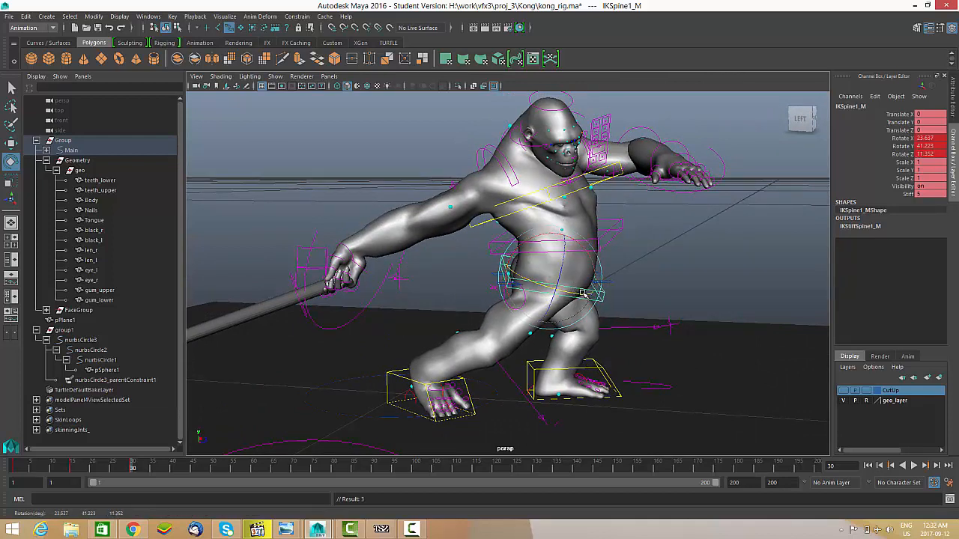
# Try a further rotation of the lower spine control and undo it.
pyautogui.moveTo(584, 295); pyautogui.dragTo(527, 250)
pyautogui.hotkey('ctrl', 'z')
pyautogui.hotkey('ctrl', 'z')
pyautogui.hotkey('ctrl', 'z')
# Twist the chest control IKSpine3_M to about -21.6°, 66.7°, -8.7° at frame 30.
pyautogui.click(542, 204)
pyautogui.keyDown('alt'); pyautogui.moveTo(528, 250); pyautogui.dragTo(524, 298, button='right'); pyautogui.keyUp('alt')
pyautogui.keyDown('alt'); pyautogui.moveTo(524, 298); pyautogui.dragTo(518, 334, button='middle'); pyautogui.keyUp('alt')
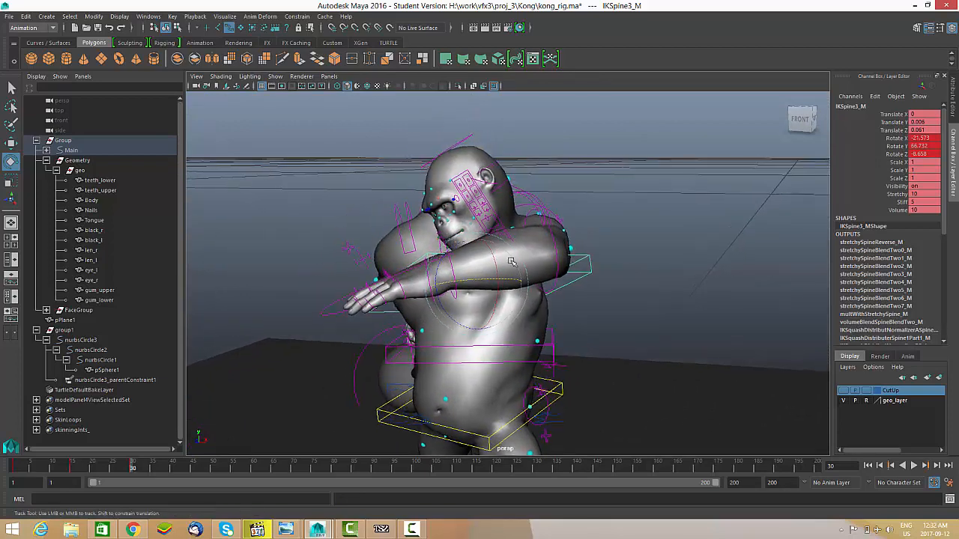
pyautogui.click(770, 200)
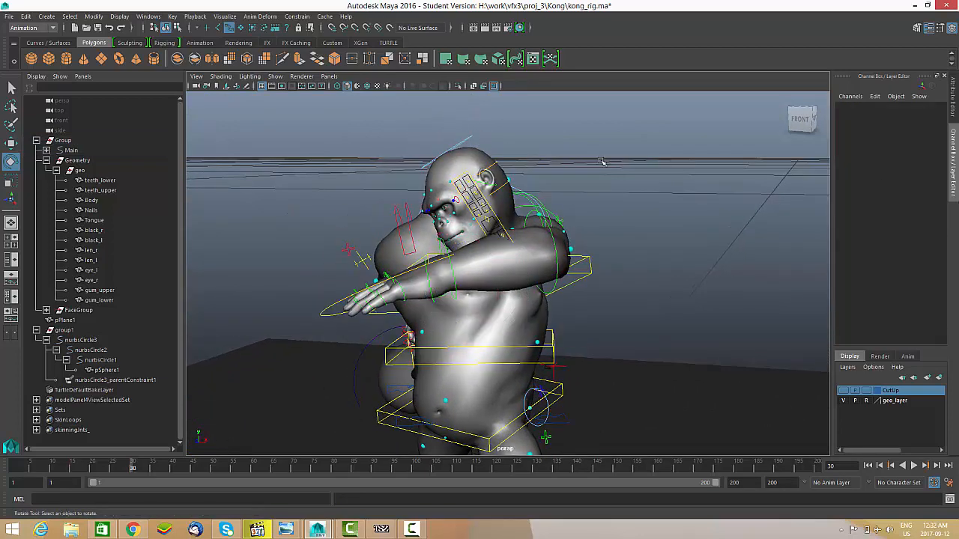
# Break the connection on the Global attribute of the head control FKHead_M and set Global to 0.
pyautogui.click(472, 139)
pyautogui.click(905, 194)
pyautogui.rightClick(904, 196)
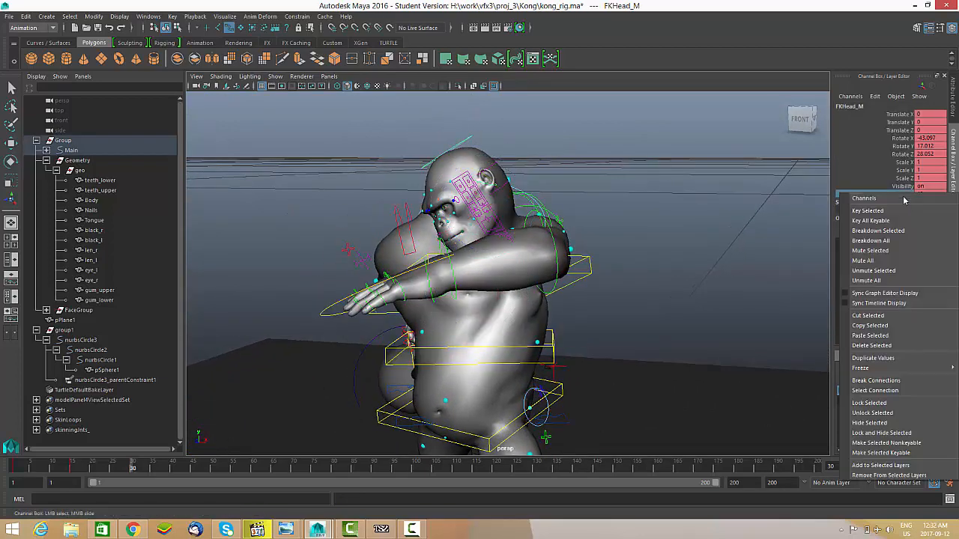
pyautogui.click(921, 381)
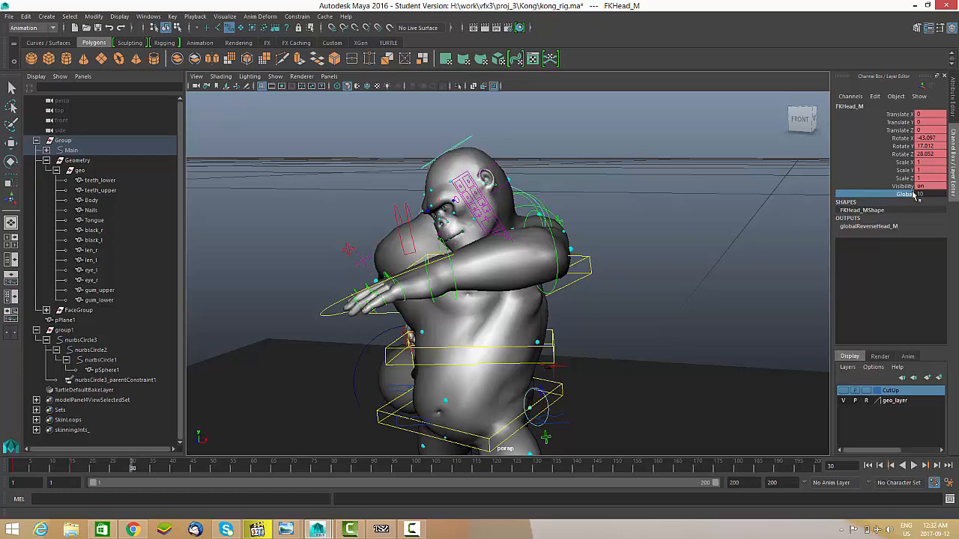
pyautogui.moveTo(526, 216); pyautogui.dragTo(505, 217, button='middle')
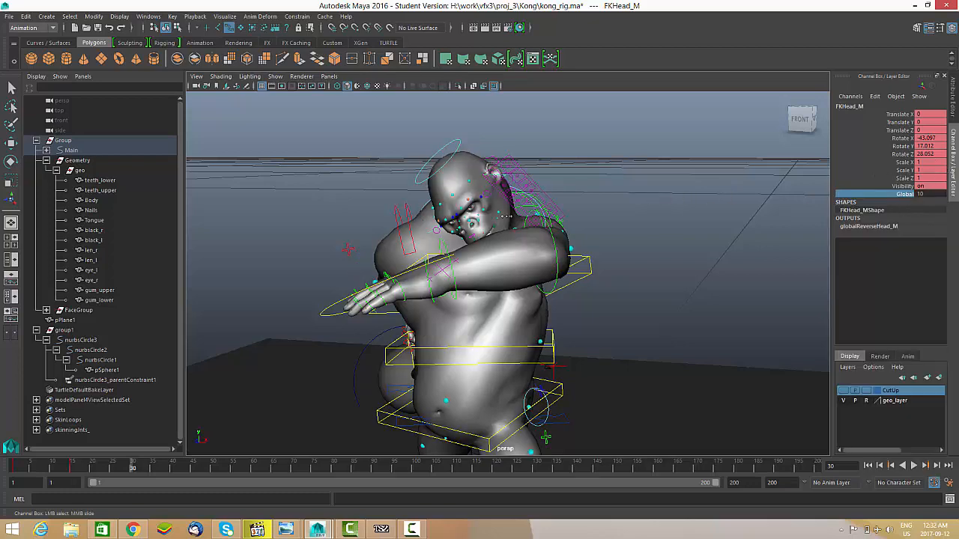
pyautogui.keyDown('alt'); pyautogui.moveTo(512, 204); pyautogui.dragTo(524, 170); pyautogui.keyUp('alt')
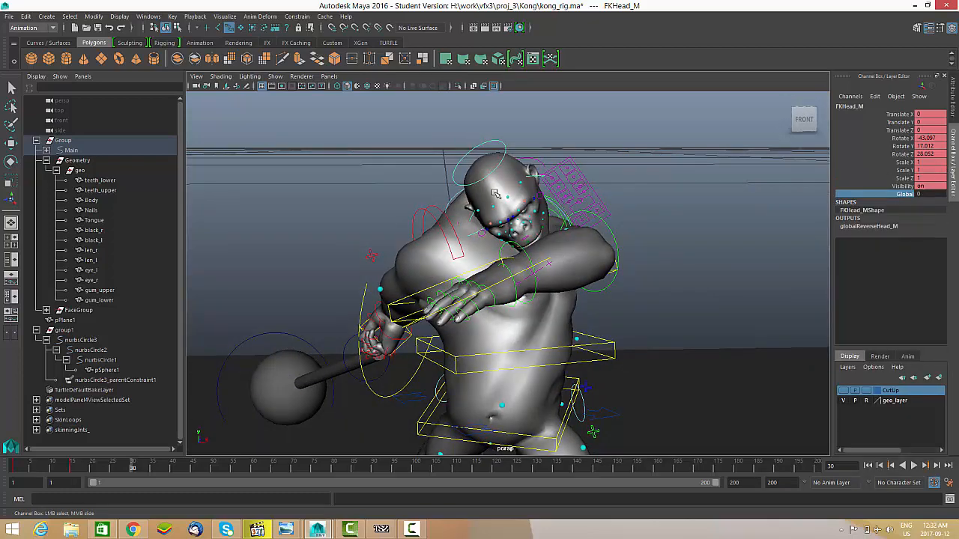
# Reset FKHead_M's rotations to 0, tilt it to about 12.3° in X, and key it at frame 30.
pyautogui.press('e')
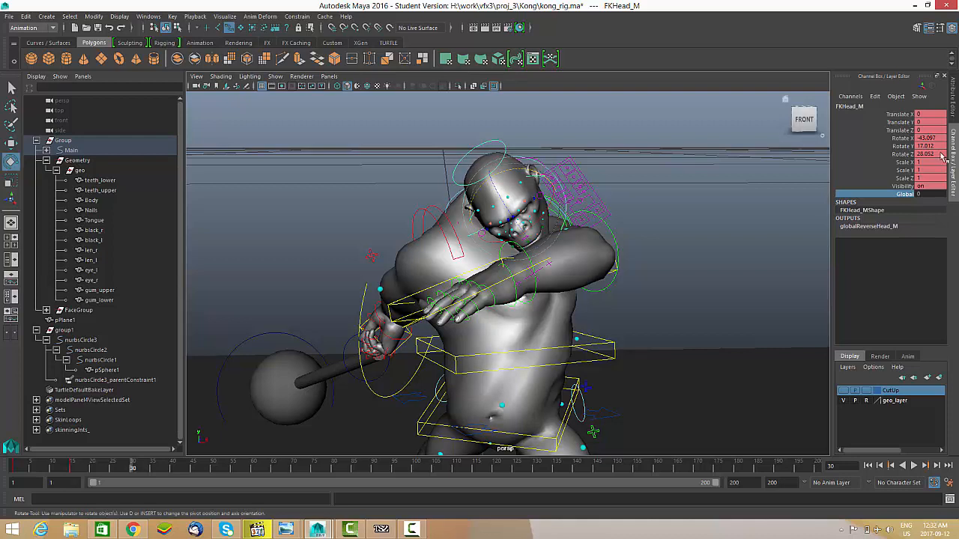
pyautogui.moveTo(920, 141); pyautogui.dragTo(926, 149)
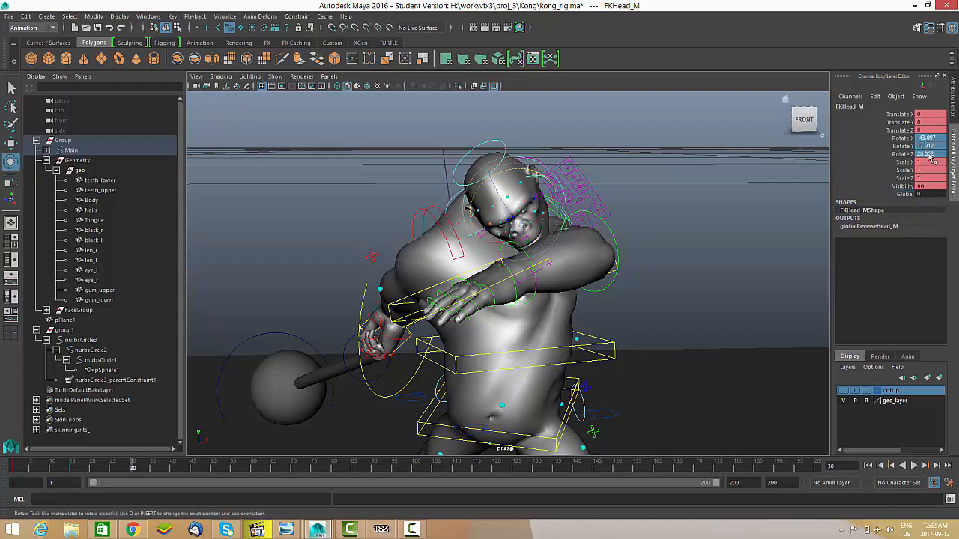
pyautogui.write('0')
pyautogui.press('Return')
pyautogui.moveTo(523, 215)
pyautogui.mouseDown()
pyautogui.moveTo(514, 216)
pyautogui.moveTo(537, 211)
pyautogui.moveTo(479, 214)
pyautogui.moveTo(518, 214)
pyautogui.mouseUp()
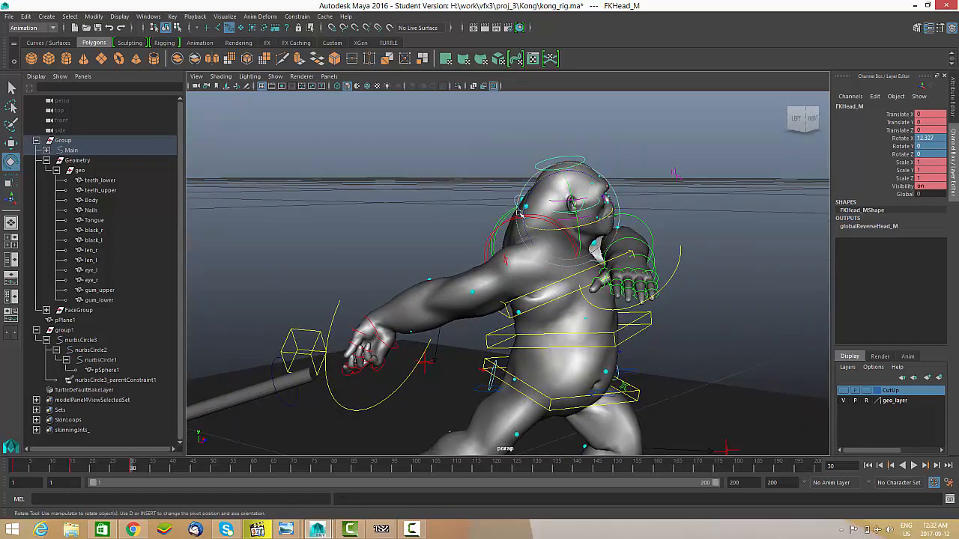
pyautogui.press('s')
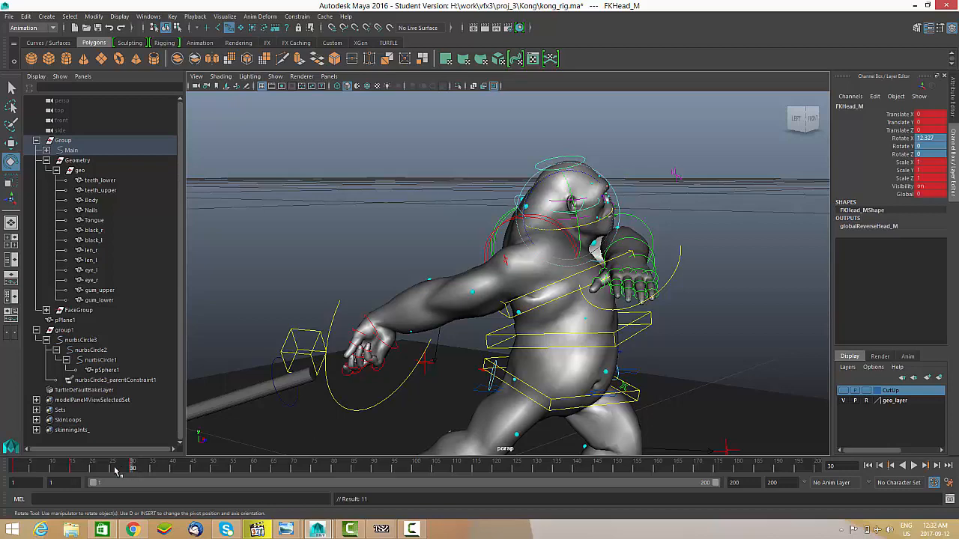
# At frame 15, break the connection on the Global attribute of the head control FKHead_M.
pyautogui.moveTo(115, 468); pyautogui.dragTo(72, 469)
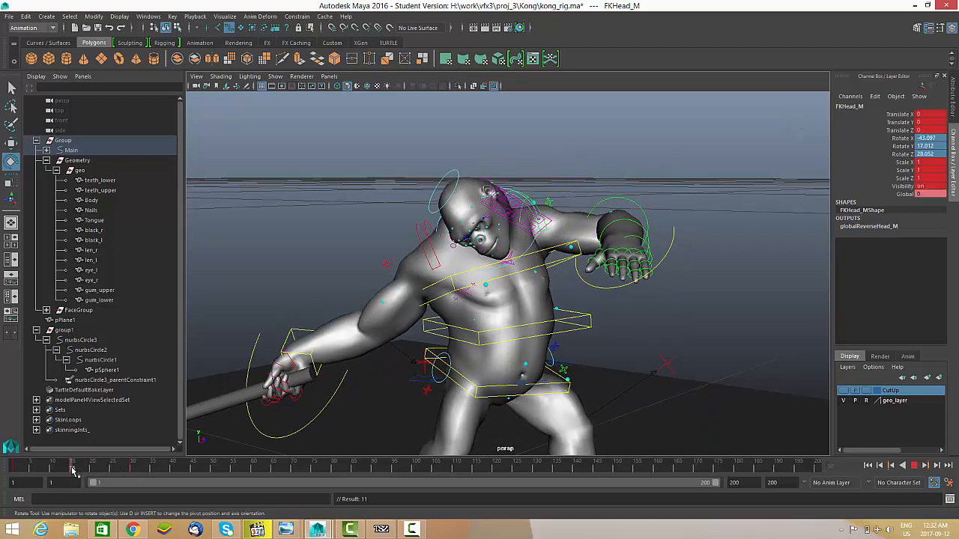
pyautogui.click(902, 194)
pyautogui.rightClick(901, 195)
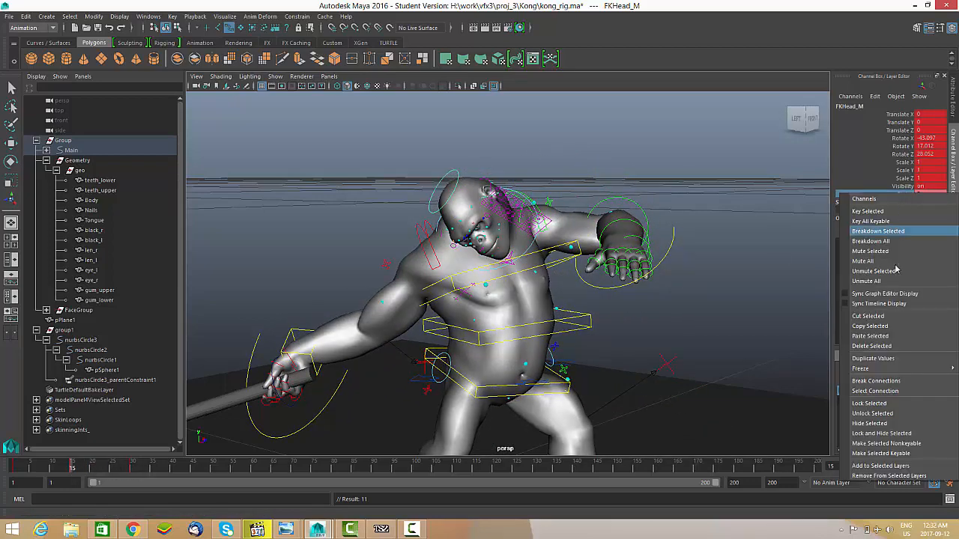
pyautogui.click(908, 382)
# Reset FKHead_M's rotations to 0 and reorient the head to about -22.3°, -27°, -8.5° at frame 15.
pyautogui.moveTo(932, 140); pyautogui.dragTo(932, 155)
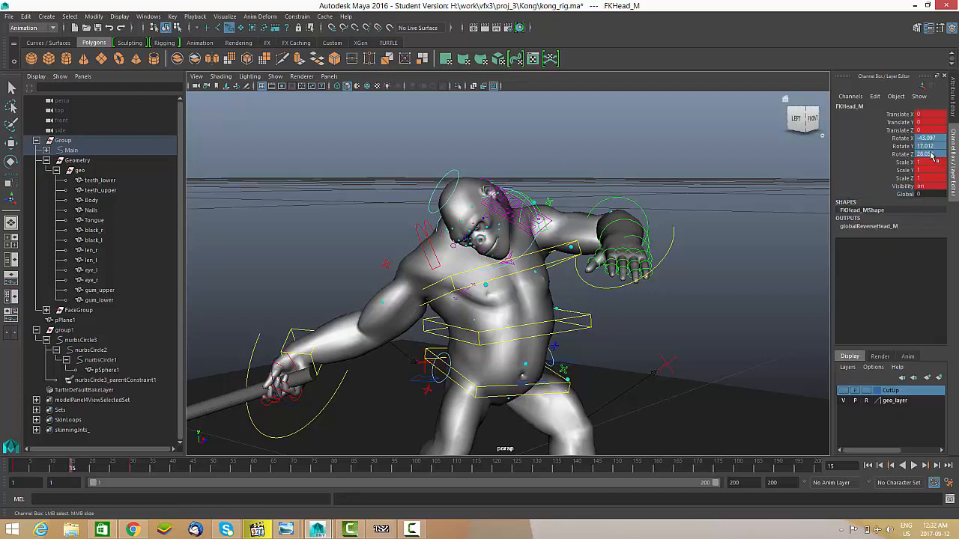
pyautogui.write('0')
pyautogui.press('Return')
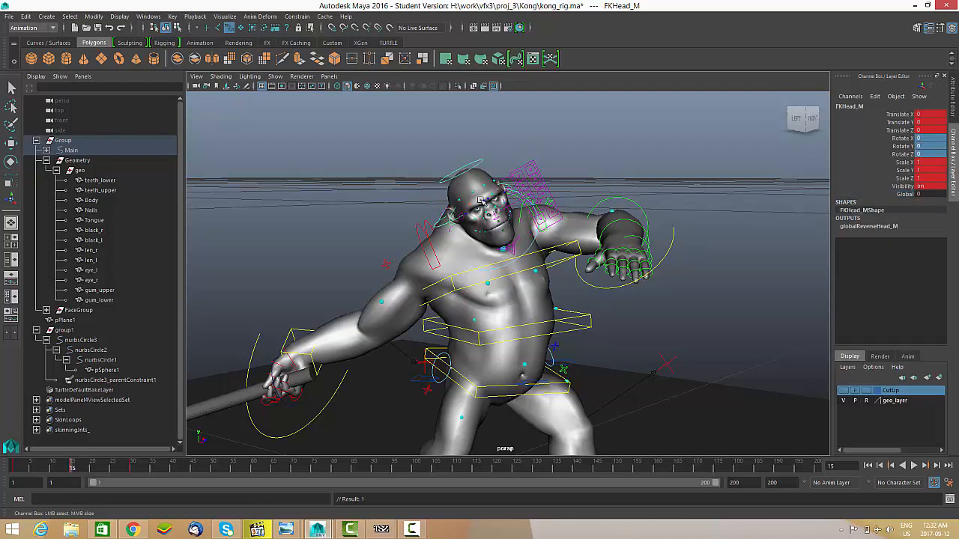
pyautogui.press('e')
pyautogui.moveTo(459, 191); pyautogui.dragTo(500, 225)
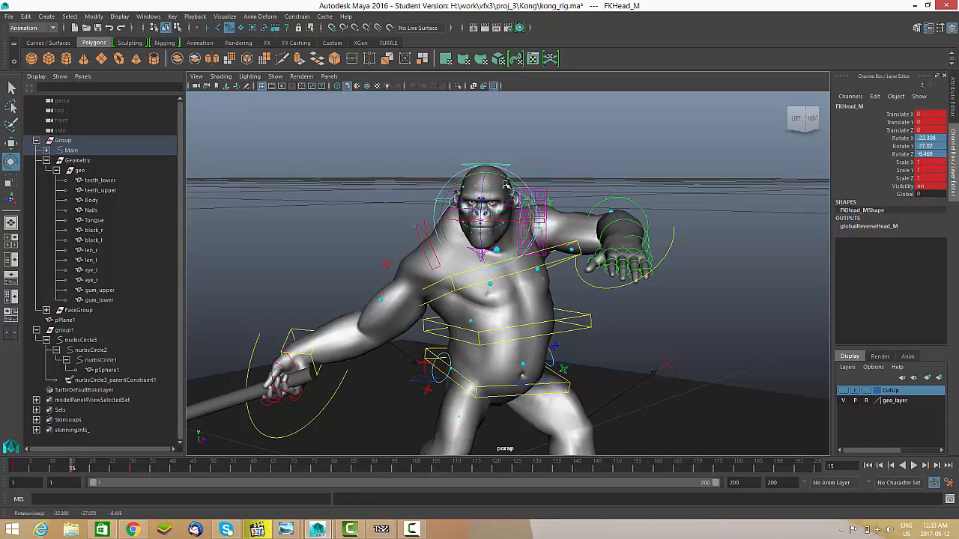
# Refine the head pose at frame 15 by rotating FKHead_M to about -14.3°, -27.4°, 4°.
pyautogui.moveTo(506, 184); pyautogui.dragTo(488, 215)
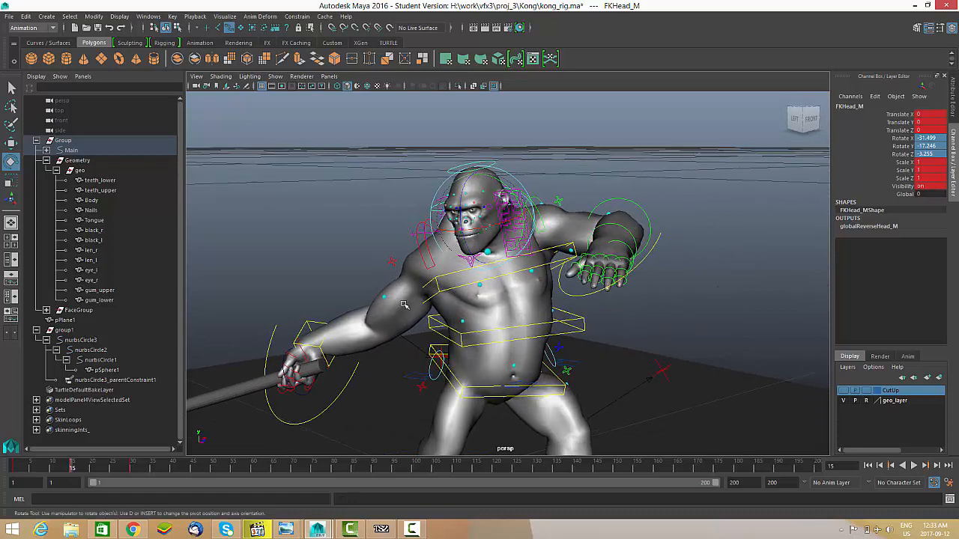
pyautogui.click(477, 274)
pyautogui.hotkey('ctrl', 'z')
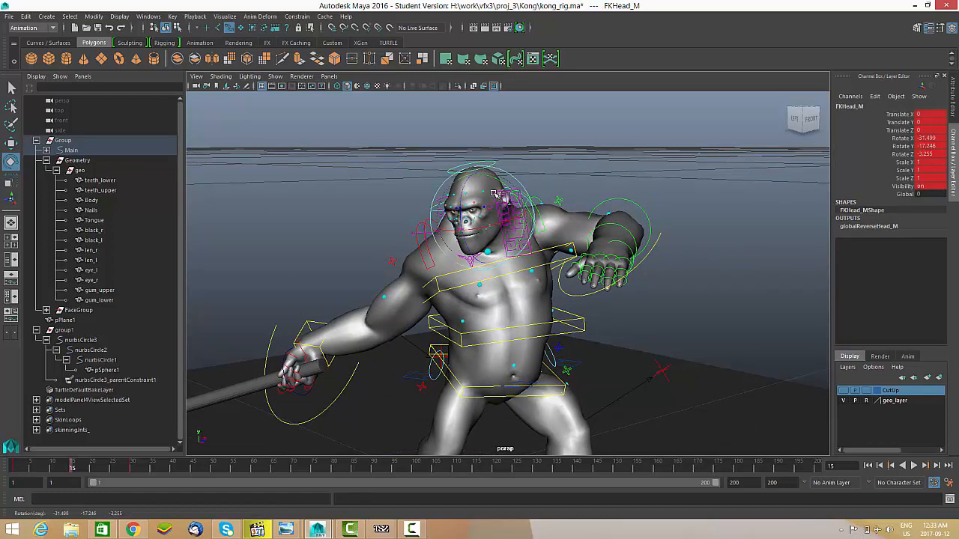
pyautogui.moveTo(494, 195); pyautogui.dragTo(499, 198)
pyautogui.moveTo(483, 233); pyautogui.dragTo(497, 240)
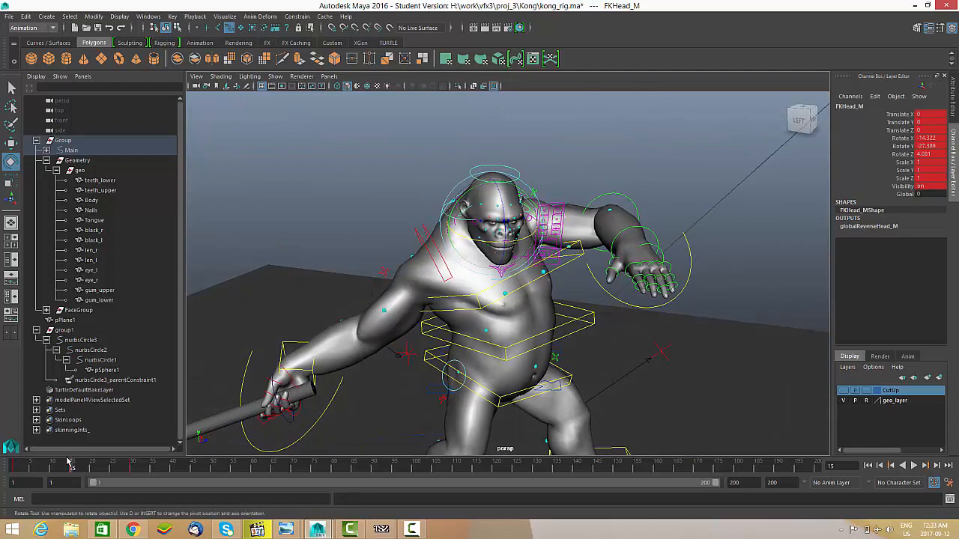
# At frame 30, move the detached club grip forward until it meets the gorilla's right hand.
pyautogui.moveTo(68, 461); pyautogui.dragTo(133, 465)
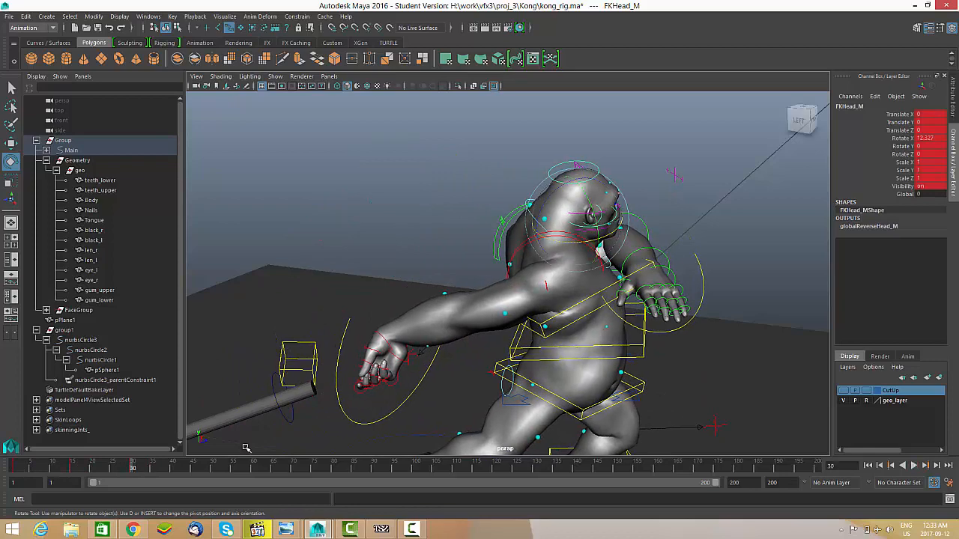
pyautogui.keyDown('alt'); pyautogui.moveTo(520, 384); pyautogui.dragTo(450, 268); pyautogui.keyUp('alt')
pyautogui.click(443, 264)
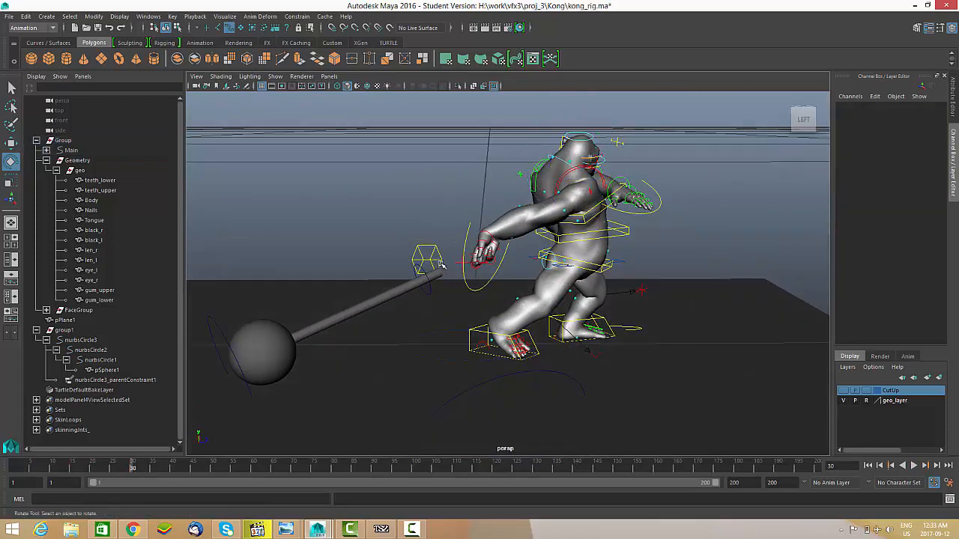
pyautogui.click(464, 266)
pyautogui.press('w')
pyautogui.moveTo(460, 262); pyautogui.dragTo(526, 262)
# Rotate the right scapula control FKScapula_R to about -48.1° in Z at frame 30.
pyautogui.keyDown('alt'); pyautogui.moveTo(534, 206); pyautogui.dragTo(564, 243); pyautogui.keyUp('alt')
pyautogui.keyDown('alt'); pyautogui.moveTo(563, 244); pyautogui.dragTo(592, 226, button='right'); pyautogui.keyUp('alt')
pyautogui.keyDown('alt'); pyautogui.moveTo(591, 226); pyautogui.dragTo(615, 188); pyautogui.keyUp('alt')
pyautogui.click(620, 183)
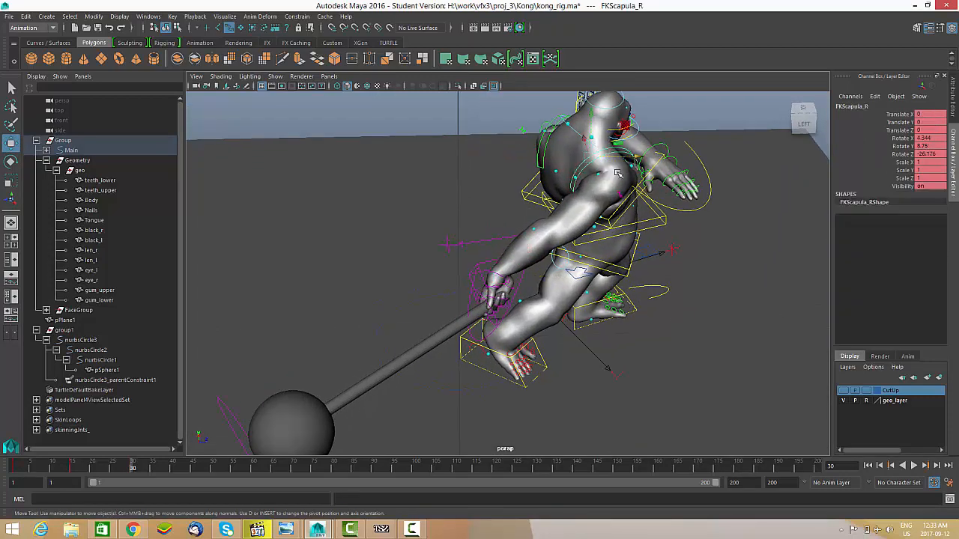
pyautogui.press('e')
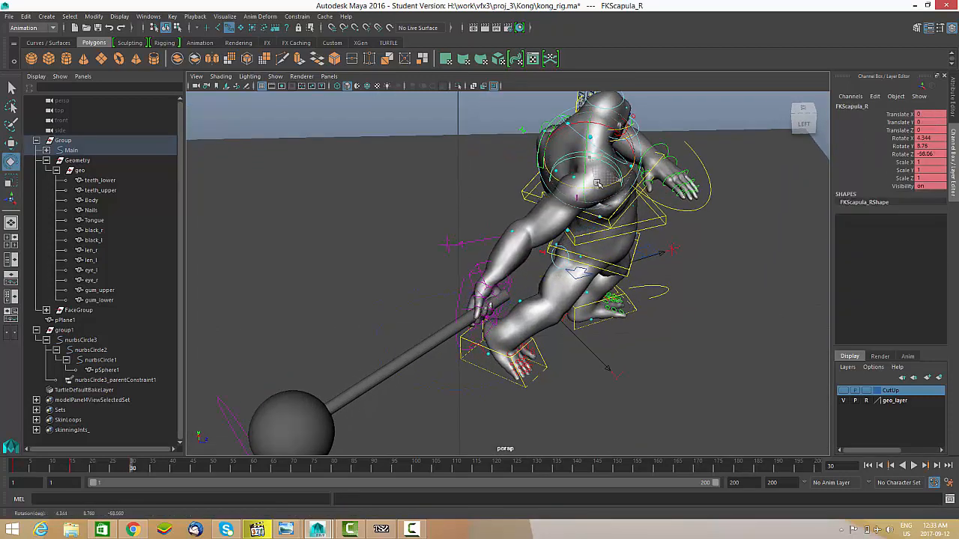
pyautogui.moveTo(597, 183)
pyautogui.keyDown('alt'); pyautogui.mouseDown()
pyautogui.moveTo(577, 168)
pyautogui.moveTo(587, 177)
pyautogui.mouseUp(); pyautogui.keyUp('alt')
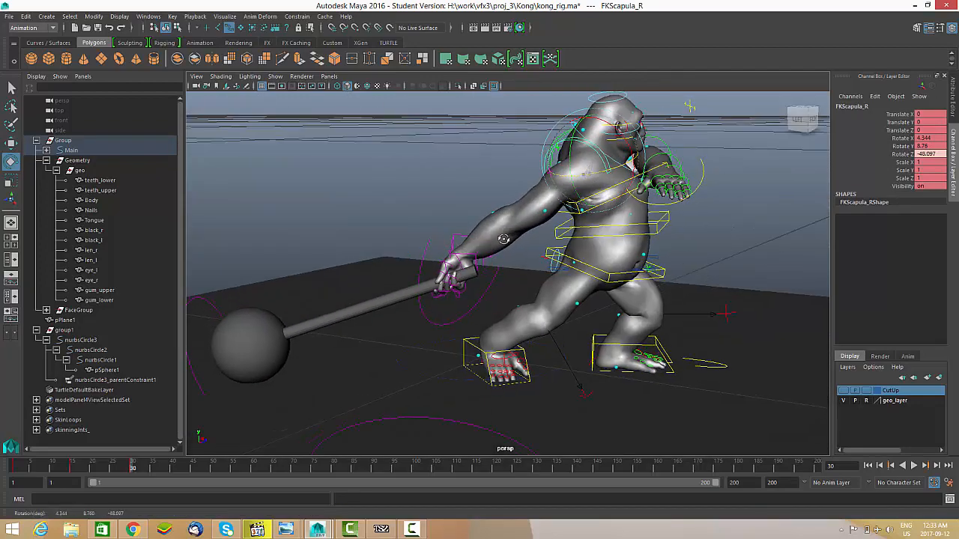
# Move the right-hand control IKArm_R to about 0.44, -0.37, 1.76 and adjust its elbow pole control PoleArm_R.
pyautogui.keyDown('alt'); pyautogui.moveTo(504, 239); pyautogui.dragTo(538, 222); pyautogui.keyUp('alt')
pyautogui.click(479, 268)
pyautogui.press('w')
pyautogui.moveTo(537, 222); pyautogui.dragTo(544, 234, button='middle')
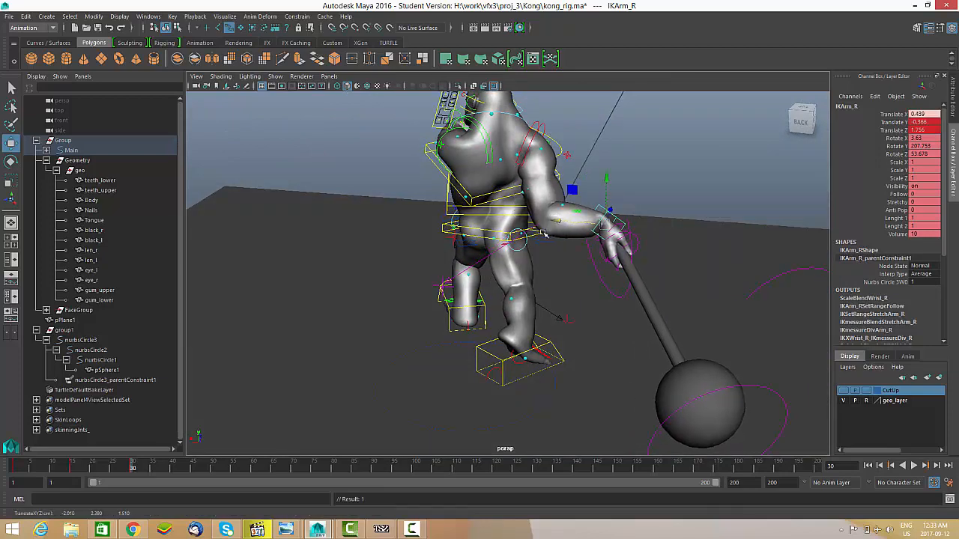
pyautogui.keyDown('alt'); pyautogui.moveTo(532, 261); pyautogui.dragTo(384, 241); pyautogui.keyUp('alt')
pyautogui.click(439, 278)
pyautogui.moveTo(443, 275); pyautogui.dragTo(444, 274, button='middle')
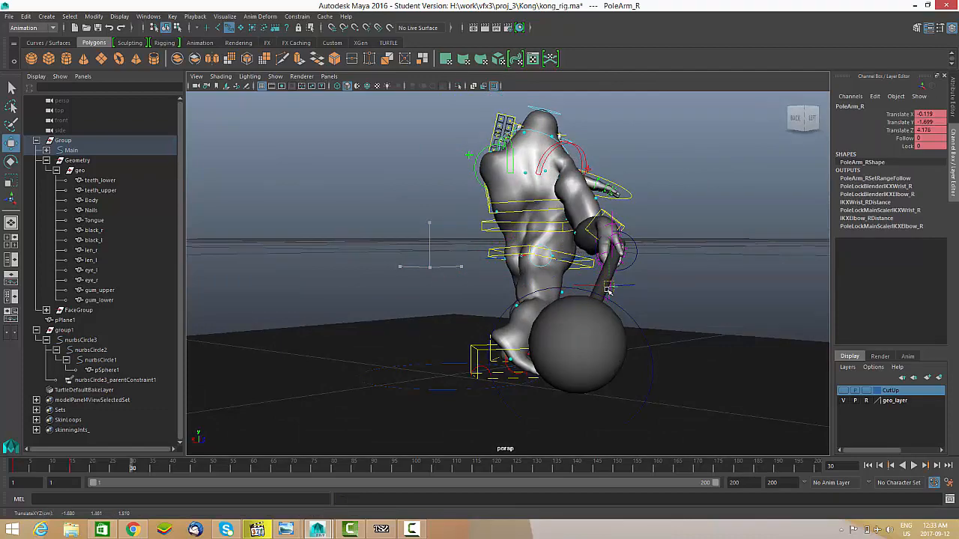
# Twist the upper spine control IKSpine3_M to about -13.7°, 52.3°, 0.4° at frame 30.
pyautogui.keyDown('alt'); pyautogui.moveTo(609, 293); pyautogui.dragTo(555, 226); pyautogui.keyUp('alt')
pyautogui.click(495, 286)
pyautogui.click(508, 245)
pyautogui.press('e')
pyautogui.keyDown('alt'); pyautogui.moveTo(631, 224); pyautogui.dragTo(549, 238); pyautogui.keyUp('alt')
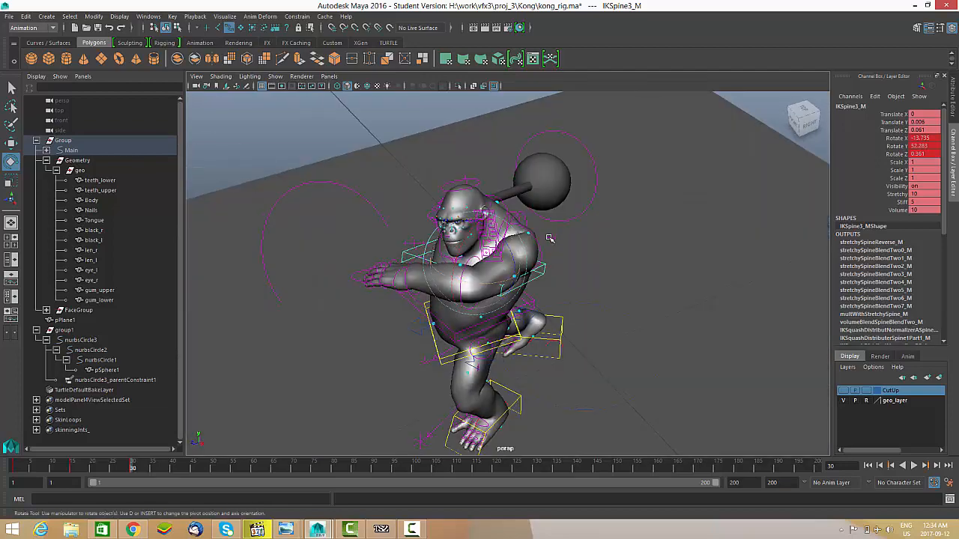
# Rotate the left shoulder control FKShoulder_L to about 16.4°, -19.4°, -24.4° so the arm swings away from the chest.
pyautogui.click(536, 238)
pyautogui.moveTo(519, 270); pyautogui.dragTo(544, 282)
pyautogui.keyDown('alt'); pyautogui.moveTo(528, 250); pyautogui.dragTo(573, 218); pyautogui.keyUp('alt')
pyautogui.moveTo(569, 171); pyautogui.dragTo(522, 231)
# Rotate the left scapula control FKScapula_L to about -27.8° in Z.
pyautogui.press('w')
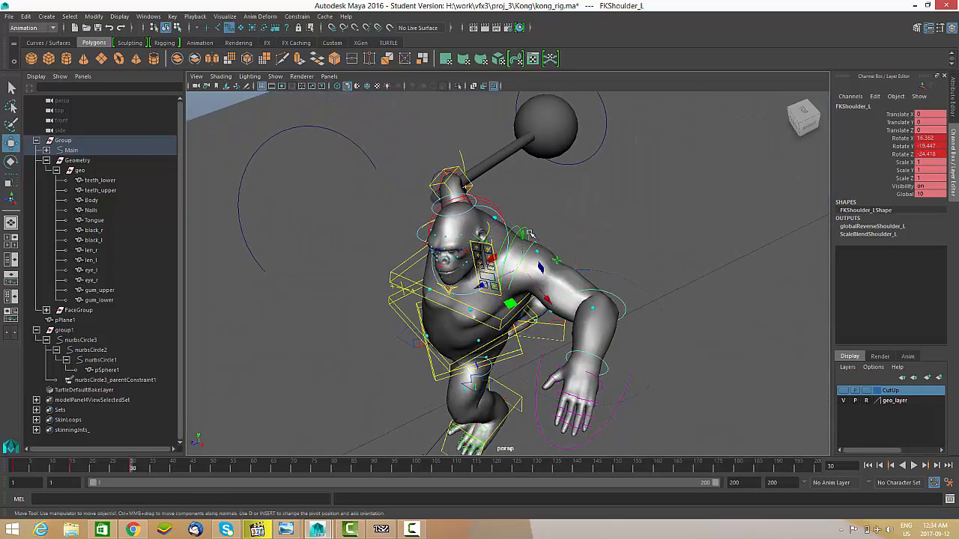
pyautogui.click(522, 233)
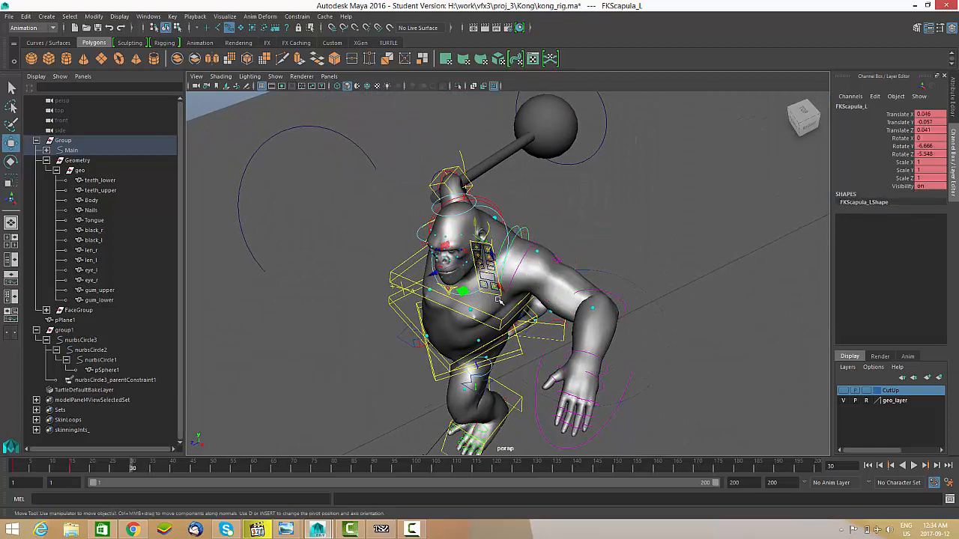
pyautogui.press('e')
pyautogui.moveTo(493, 285); pyautogui.dragTo(534, 193)
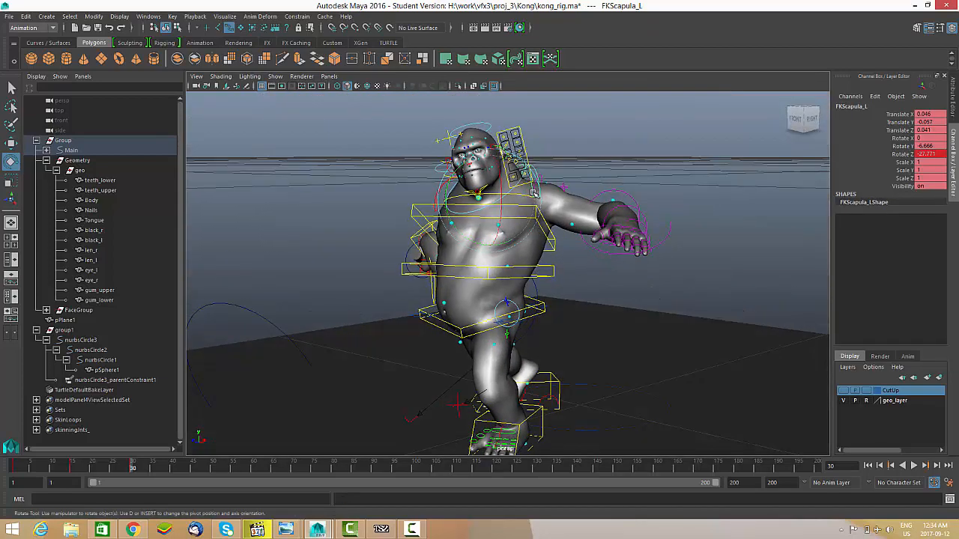
pyautogui.moveTo(505, 243); pyautogui.dragTo(490, 241)
# Rotate FKShoulder_L again to swing the extended left arm further back.
pyautogui.click(576, 167)
pyautogui.click(548, 192)
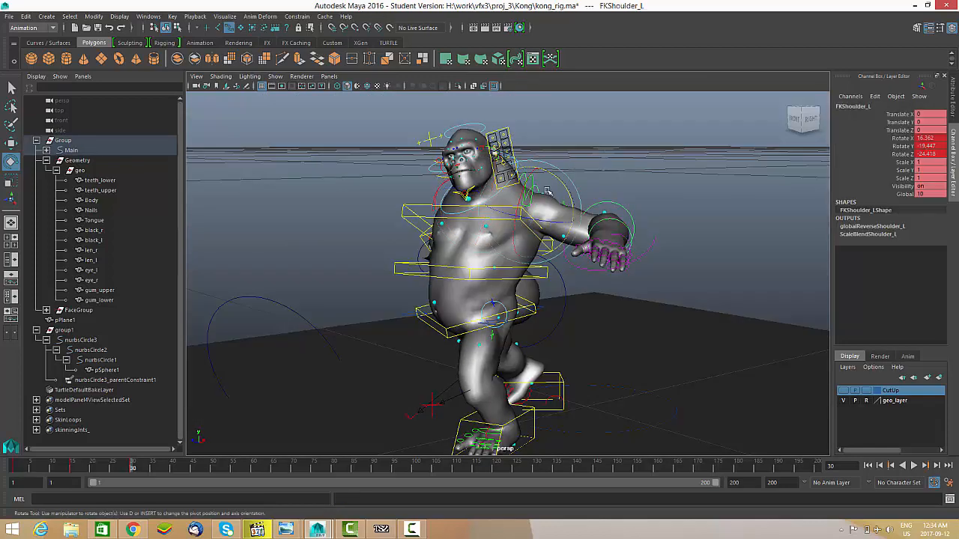
pyautogui.moveTo(564, 185); pyautogui.dragTo(528, 185)
# Fine-tune the right scapula control FKScapula_R to about -49.9° in Z.
pyautogui.keyDown('alt'); pyautogui.moveTo(529, 187); pyautogui.dragTo(708, 206); pyautogui.keyUp('alt')
pyautogui.keyDown('alt'); pyautogui.moveTo(521, 258); pyautogui.dragTo(514, 200); pyautogui.keyUp('alt')
pyautogui.click(539, 223)
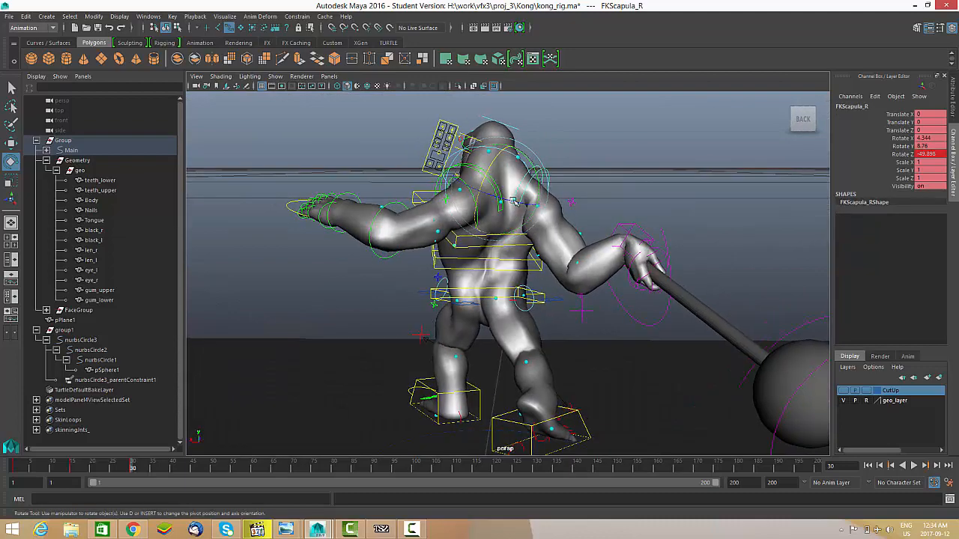
# Reposition IKArm_R to about 0.45, -0.22, 1.6 and PoleArm_R to about 0.27, -1.36, 4.72 at frame 30.
pyautogui.keyDown('alt'); pyautogui.moveTo(554, 223); pyautogui.dragTo(510, 226); pyautogui.keyUp('alt')
pyautogui.click(452, 296)
pyautogui.scroll(-3, 519, 268)
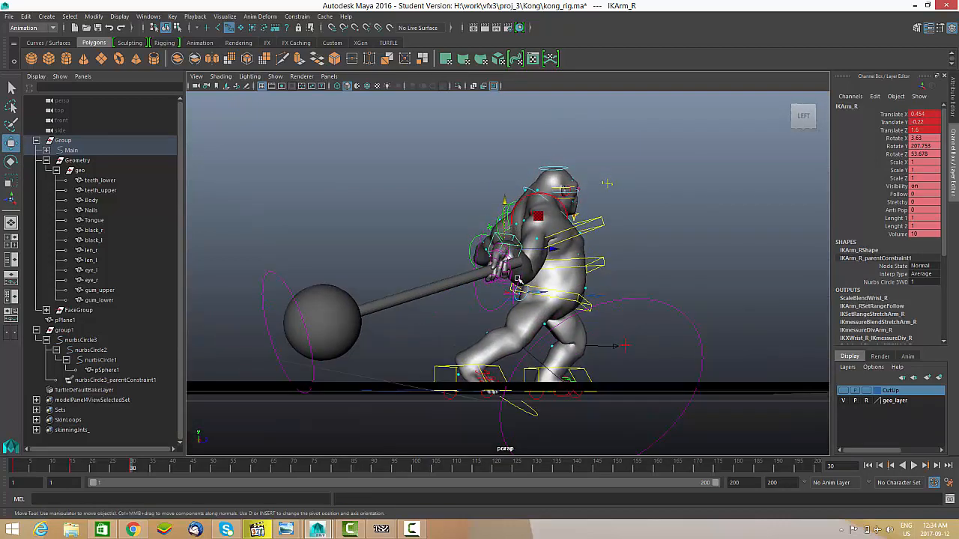
pyautogui.keyDown('alt'); pyautogui.moveTo(515, 300); pyautogui.dragTo(655, 304); pyautogui.keyUp('alt')
pyautogui.keyDown('alt'); pyautogui.moveTo(621, 342); pyautogui.dragTo(522, 304); pyautogui.keyUp('alt')
pyautogui.click(509, 305)
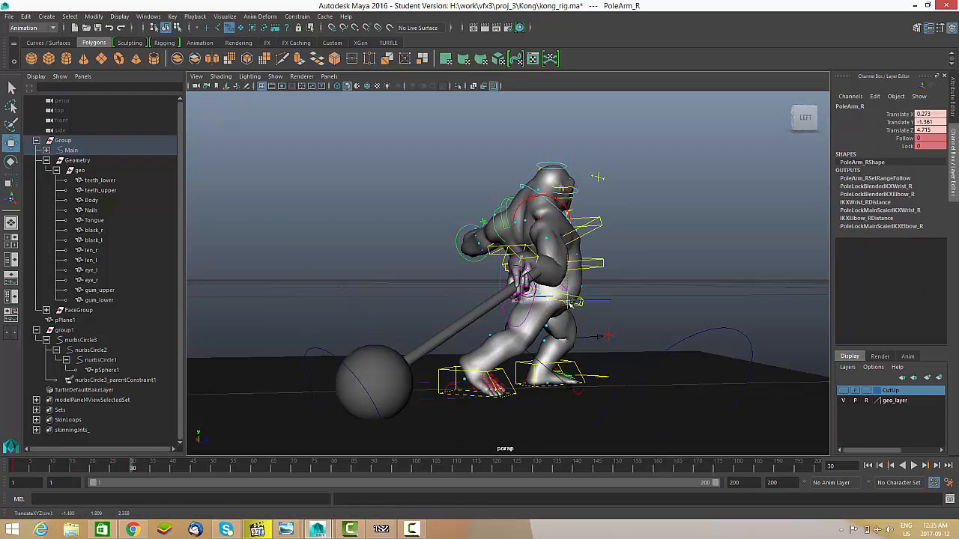
# Rotate IKArm_R to reorient the club at frame 30, and play the animation, stopping at frame 21.
pyautogui.click(532, 259)
pyautogui.keyDown('alt'); pyautogui.moveTo(533, 261); pyautogui.dragTo(582, 363); pyautogui.keyUp('alt')
pyautogui.keyDown('alt'); pyautogui.moveTo(533, 409); pyautogui.dragTo(431, 375); pyautogui.keyUp('alt')
pyautogui.hotkey('alt', 'v')
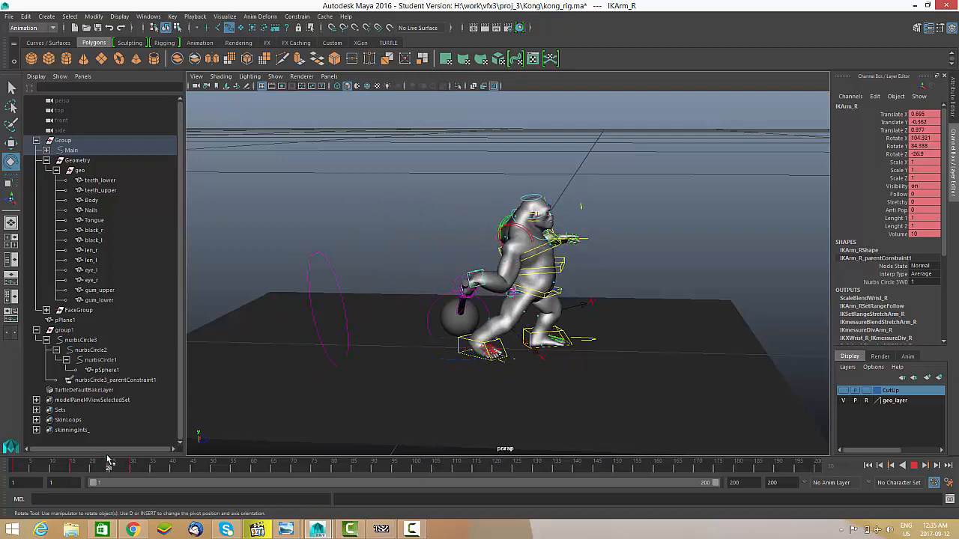
pyautogui.click(96, 465)
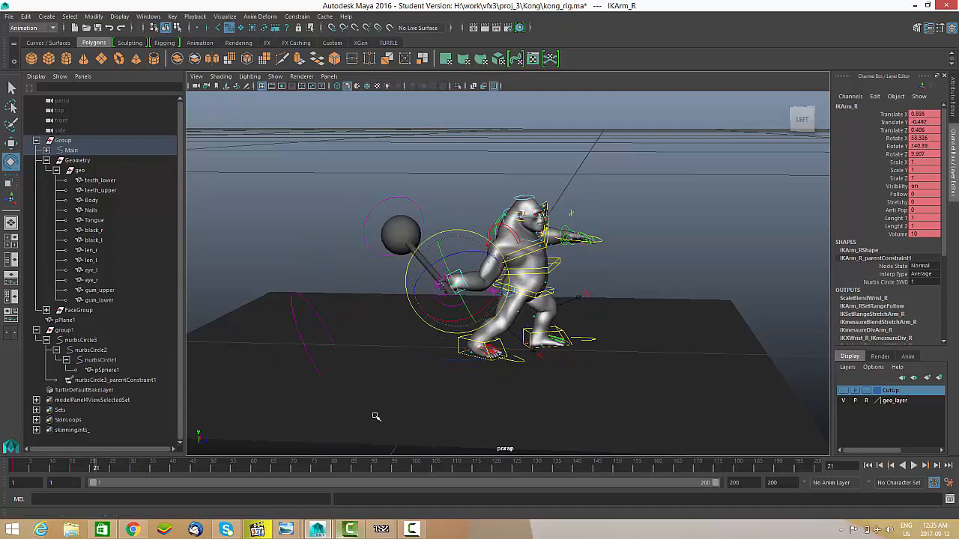
# Replace the Outliner panel with the Graph Editor and widen it to about half the workspace.
pyautogui.click(83, 77)
pyautogui.moveTo(111, 131)
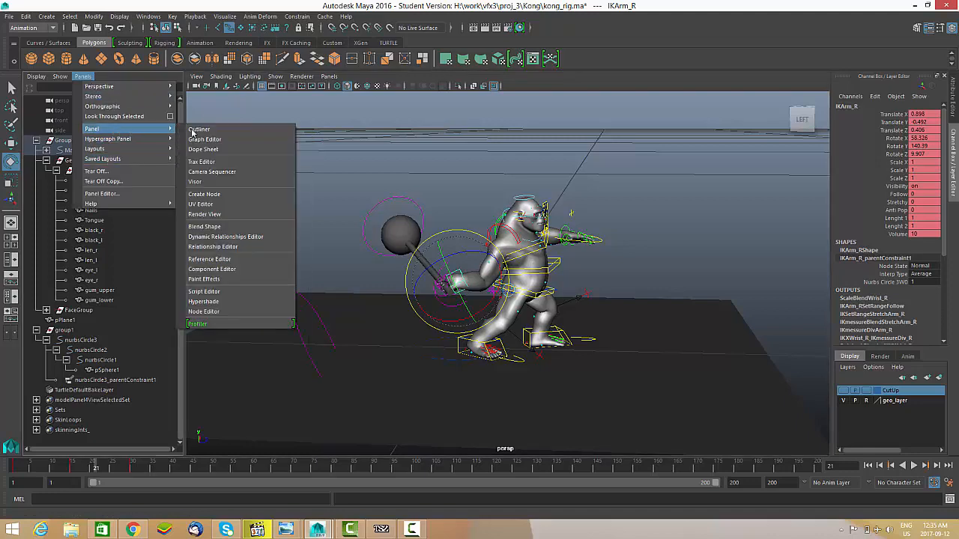
pyautogui.click(202, 139)
pyautogui.click(187, 157)
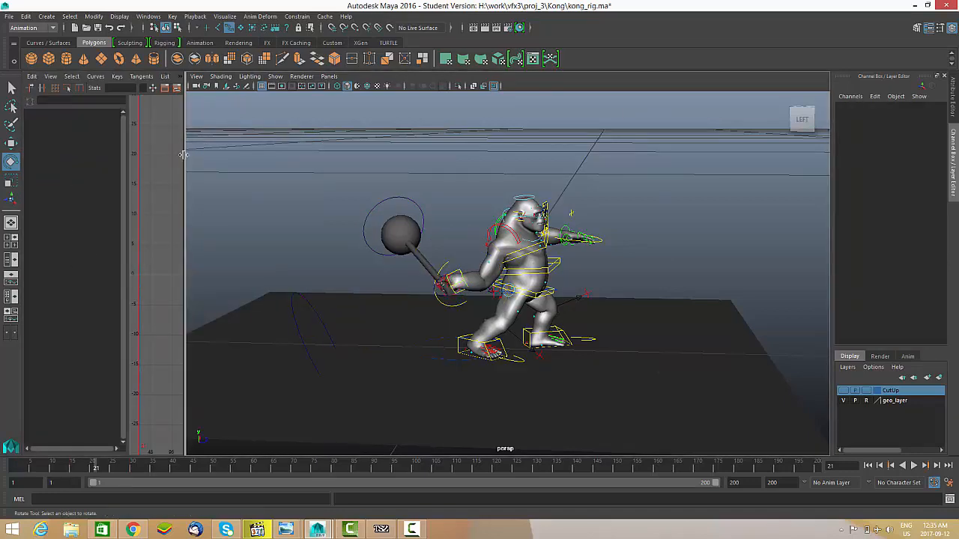
pyautogui.moveTo(183, 155); pyautogui.dragTo(421, 155)
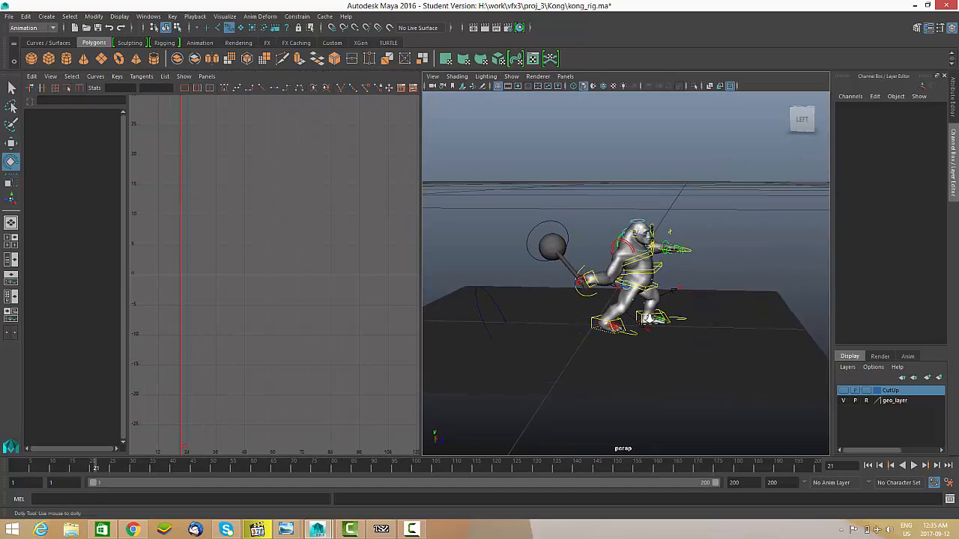
# Load the animation curves of the right-hand control IKArm_R and frame them in the Graph Editor.
pyautogui.scroll(5, 649, 319)
pyautogui.click(560, 285)
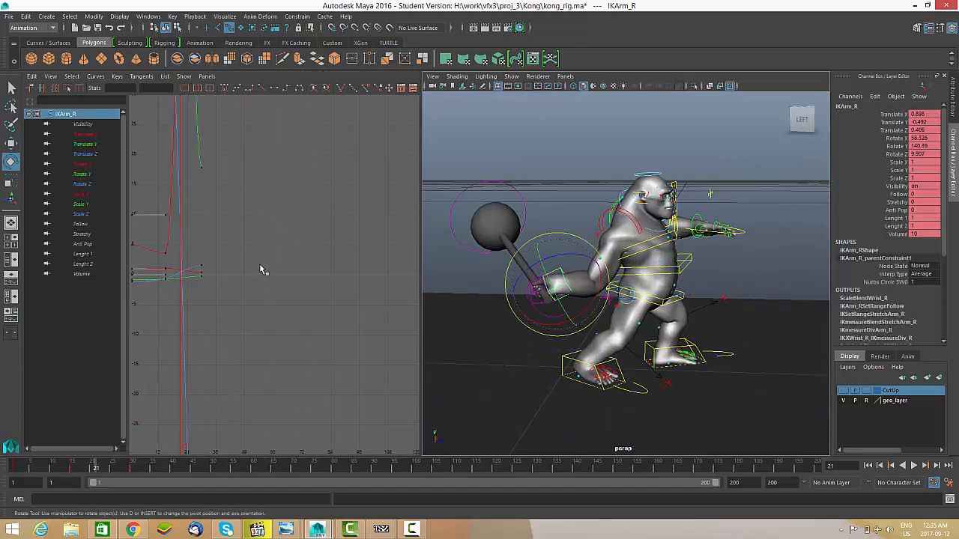
pyautogui.press('f')
pyautogui.keyDown('alt'); pyautogui.moveTo(355, 275); pyautogui.dragTo(314, 272, button='right'); pyautogui.keyUp('alt')
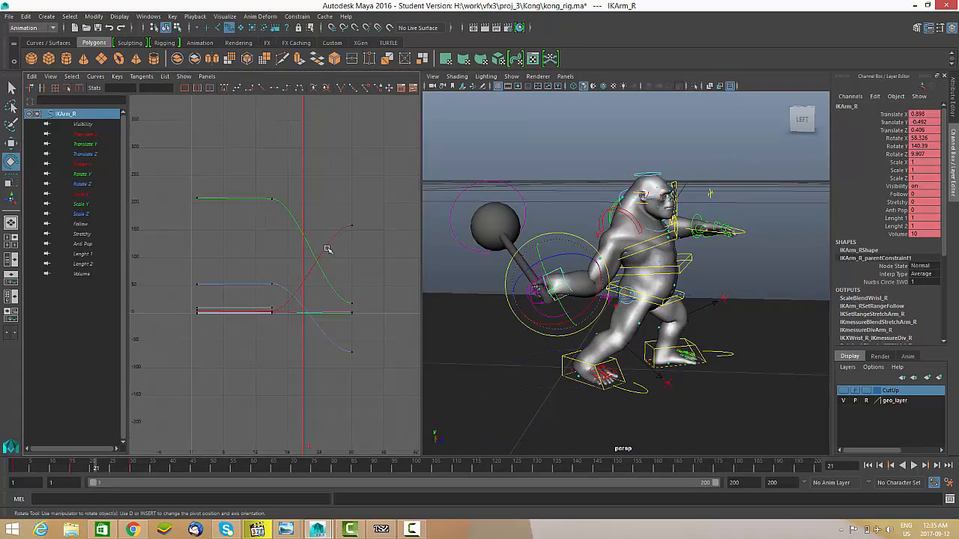
pyautogui.keyDown('alt'); pyautogui.moveTo(326, 279); pyautogui.dragTo(312, 280, button='middle'); pyautogui.keyUp('alt')
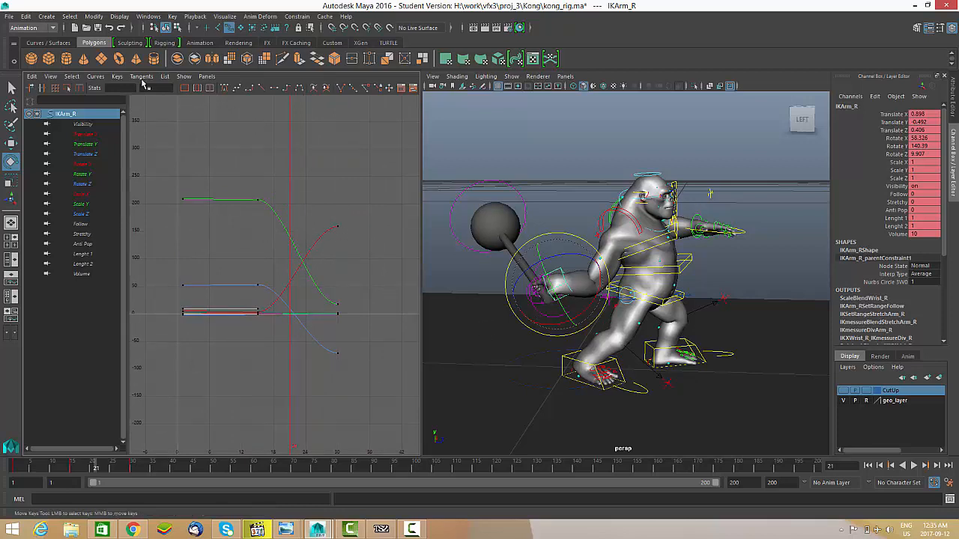
# Apply the Euler Filter to IKArm_R's rotation curves to fix the club's flip between frames 15 and 30.
pyautogui.click(92, 81)
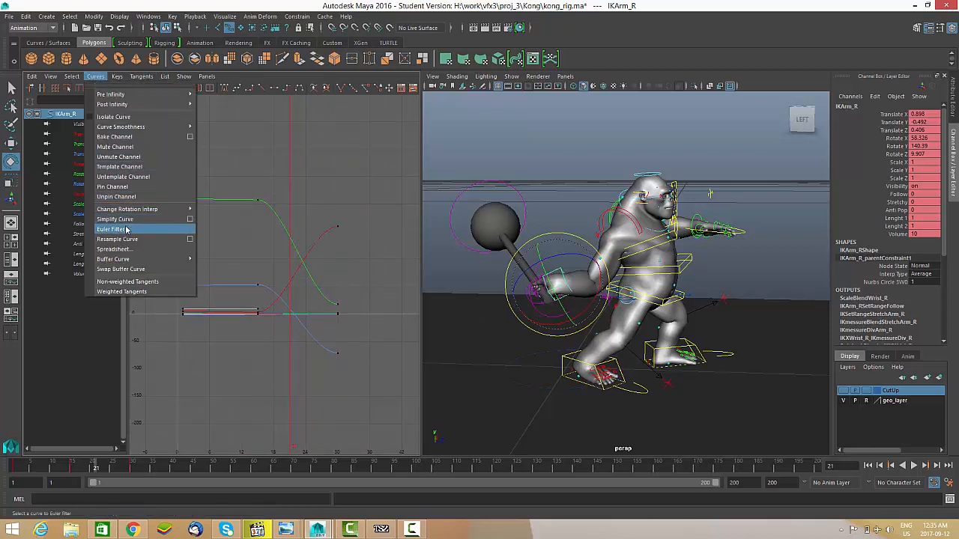
pyautogui.click(179, 223)
pyautogui.keyDown('alt'); pyautogui.moveTo(535, 281); pyautogui.dragTo(554, 270, button='middle'); pyautogui.keyUp('alt')
pyautogui.keyDown('alt'); pyautogui.moveTo(599, 307); pyautogui.dragTo(535, 320, button='right'); pyautogui.keyUp('alt')
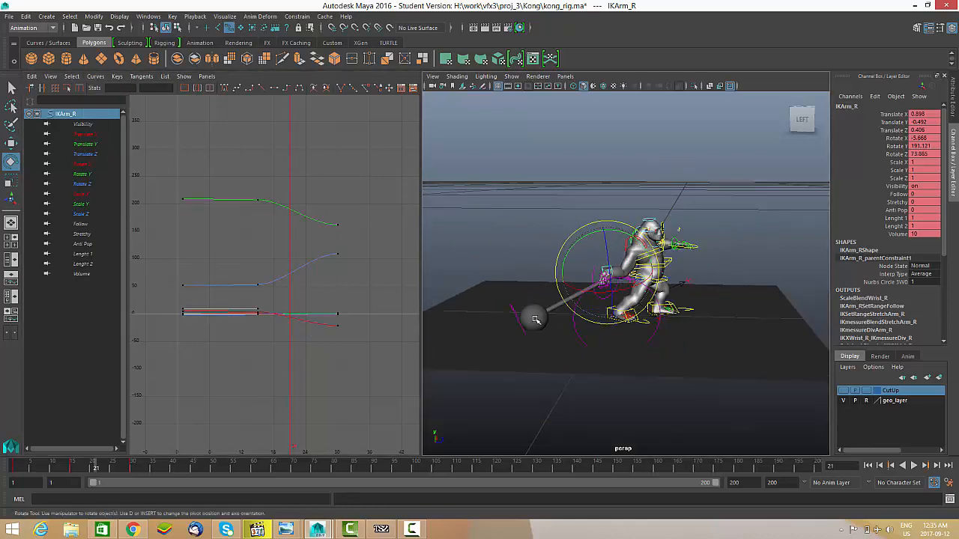
# Play back the swing and examine the gorilla's pose around frame 20 from several angles.
pyautogui.keyDown('alt'); pyautogui.moveTo(558, 323); pyautogui.dragTo(572, 323, button='middle'); pyautogui.keyUp('alt')
pyautogui.hotkey('alt', 'v')
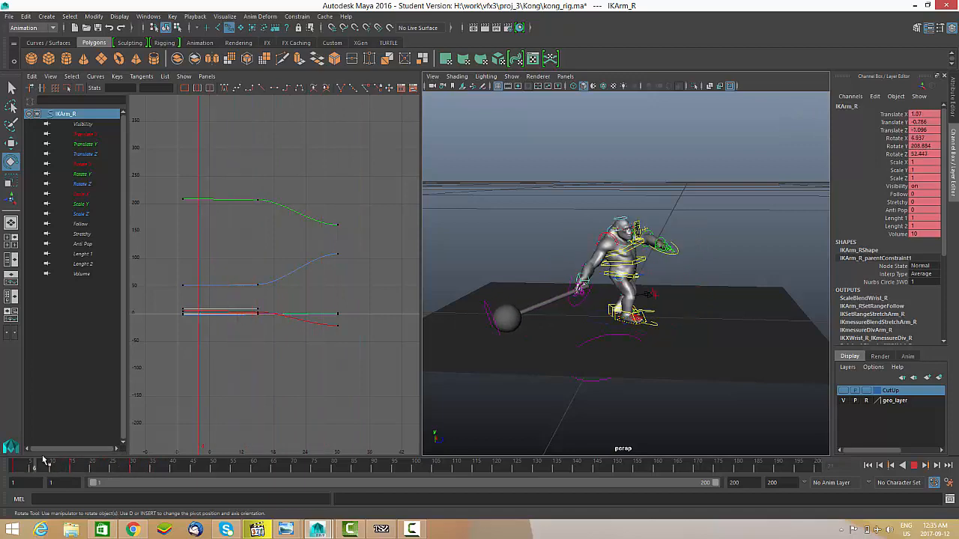
pyautogui.click(91, 461)
pyautogui.moveTo(276, 328)
pyautogui.keyDown('alt'); pyautogui.keyDown('shift'); pyautogui.mouseDown(button='right')
pyautogui.moveTo(268, 327)
pyautogui.moveTo(293, 335)
pyautogui.mouseUp(button='right'); pyautogui.keyUp('shift'); pyautogui.keyUp('alt')
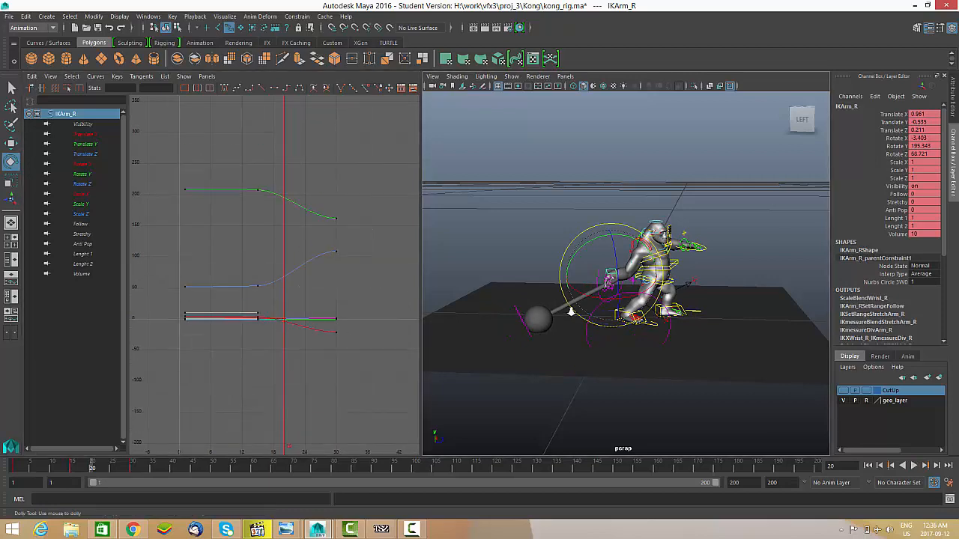
pyautogui.keyDown('alt'); pyautogui.moveTo(571, 313); pyautogui.dragTo(623, 323, button='right'); pyautogui.keyUp('alt')
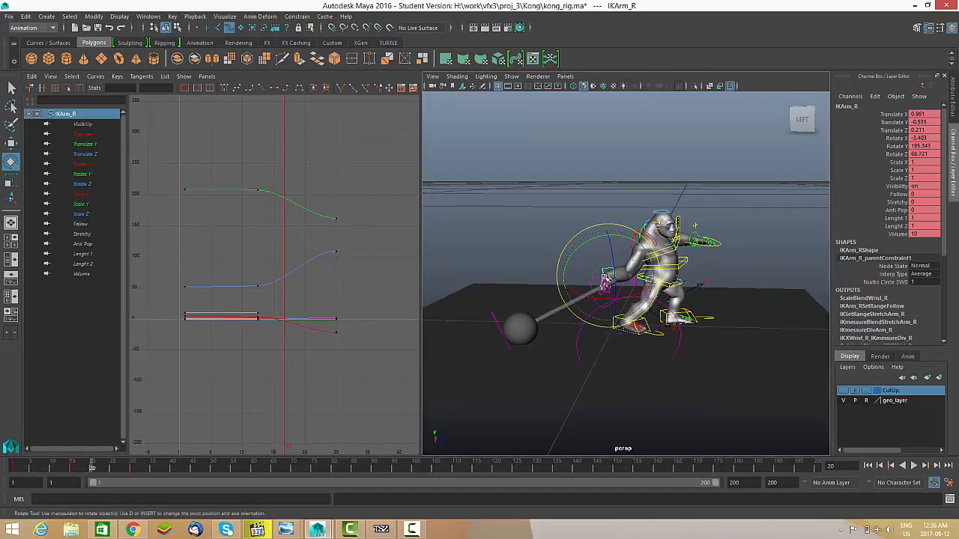
pyautogui.keyDown('alt'); pyautogui.moveTo(588, 279); pyautogui.dragTo(631, 287); pyautogui.keyUp('alt')
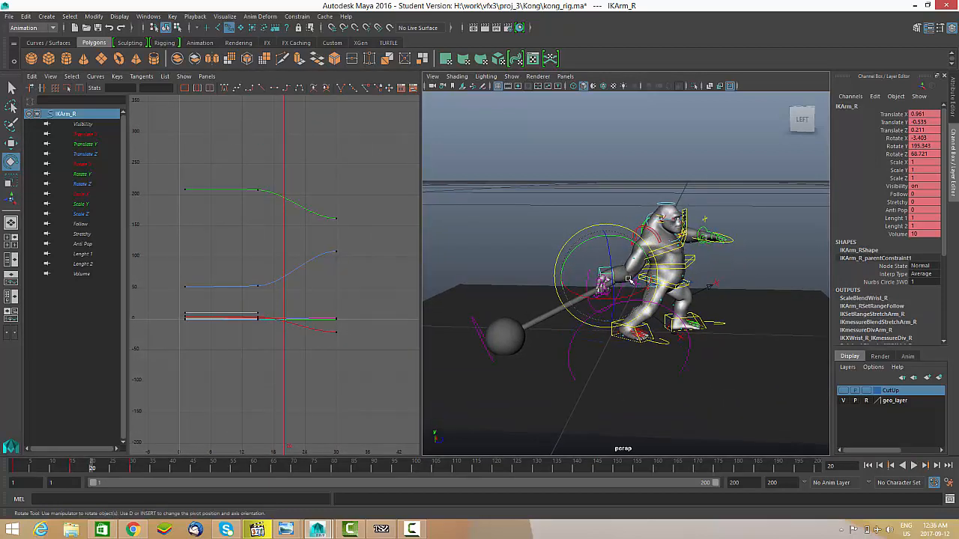
pyautogui.keyDown('alt'); pyautogui.moveTo(620, 279); pyautogui.dragTo(659, 294, button='right'); pyautogui.keyUp('alt')
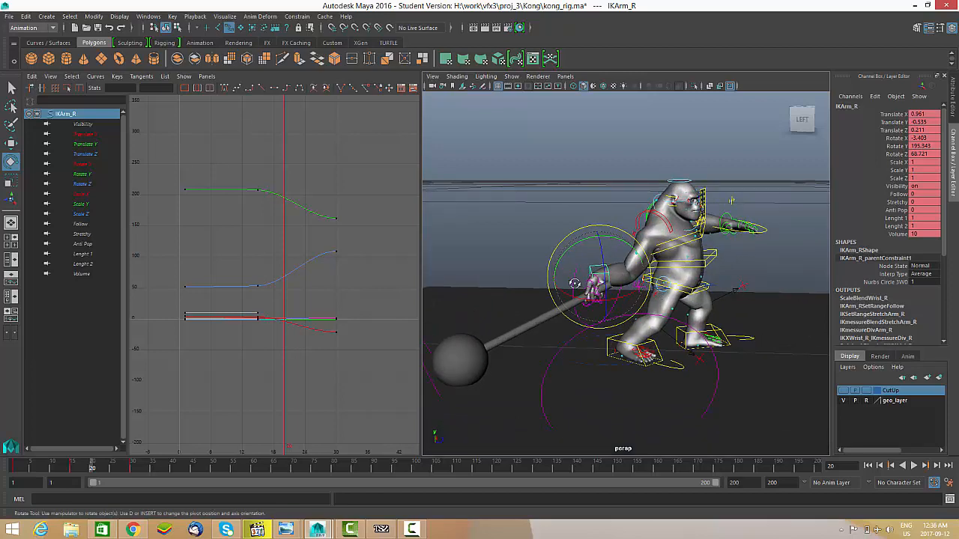
pyautogui.keyDown('alt'); pyautogui.moveTo(574, 283); pyautogui.dragTo(608, 287); pyautogui.keyUp('alt')
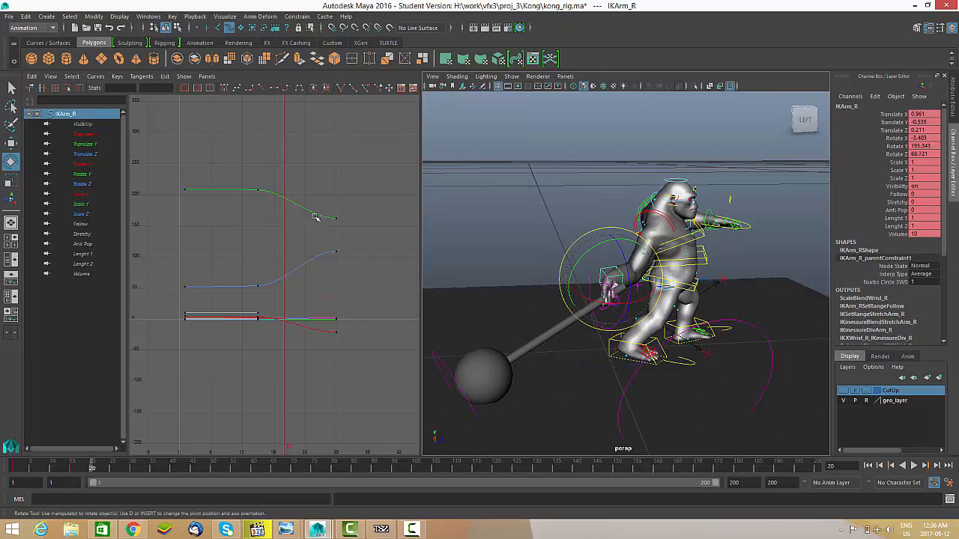
pyautogui.hotkey('alt', 'v')
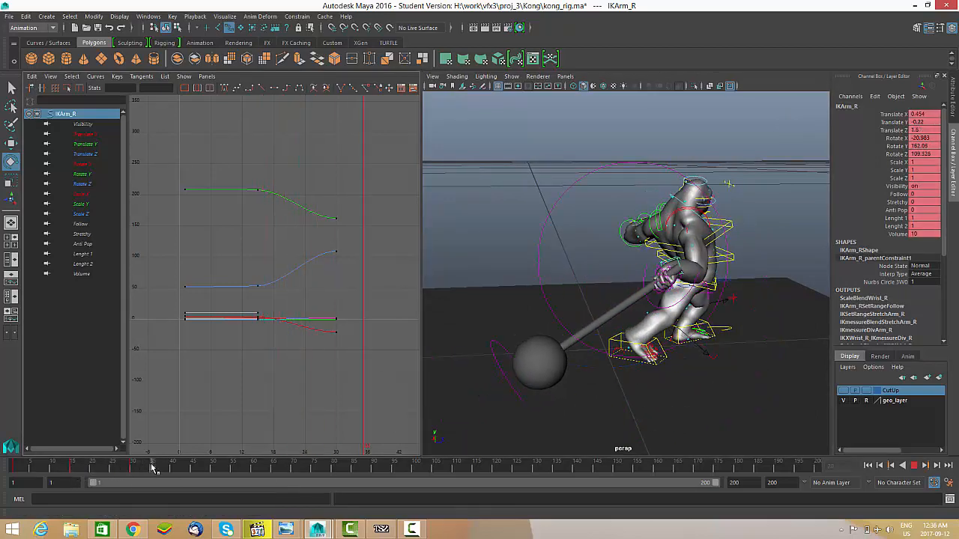
# At frame 30, move the right arm's pole control PoleArm_R to about X 0.361, Y -1.288, Z 4.925 to redirect the elbow.
pyautogui.click(133, 469)
pyautogui.keyDown('alt'); pyautogui.moveTo(659, 397); pyautogui.dragTo(580, 358); pyautogui.keyUp('alt')
pyautogui.keyDown('alt'); pyautogui.moveTo(716, 333); pyautogui.dragTo(612, 370); pyautogui.keyUp('alt')
pyautogui.keyDown('alt'); pyautogui.moveTo(600, 278); pyautogui.dragTo(654, 193); pyautogui.keyUp('alt')
pyautogui.click(727, 294)
pyautogui.click(727, 293)
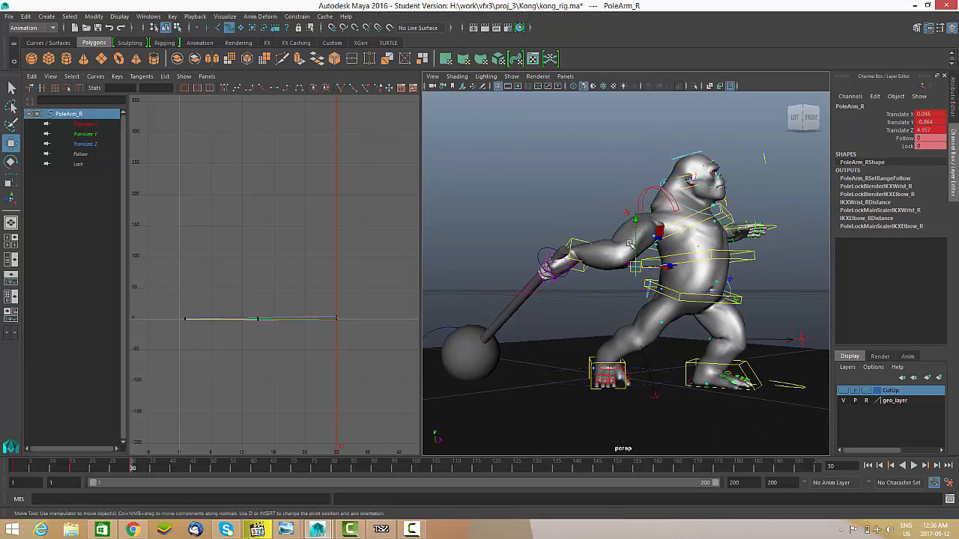
pyautogui.keyDown('alt'); pyautogui.moveTo(631, 243); pyautogui.dragTo(621, 268); pyautogui.keyUp('alt')
pyautogui.keyDown('alt'); pyautogui.moveTo(621, 267); pyautogui.dragTo(510, 305, button='right'); pyautogui.keyUp('alt')
pyautogui.moveTo(515, 293); pyautogui.dragTo(640, 226)
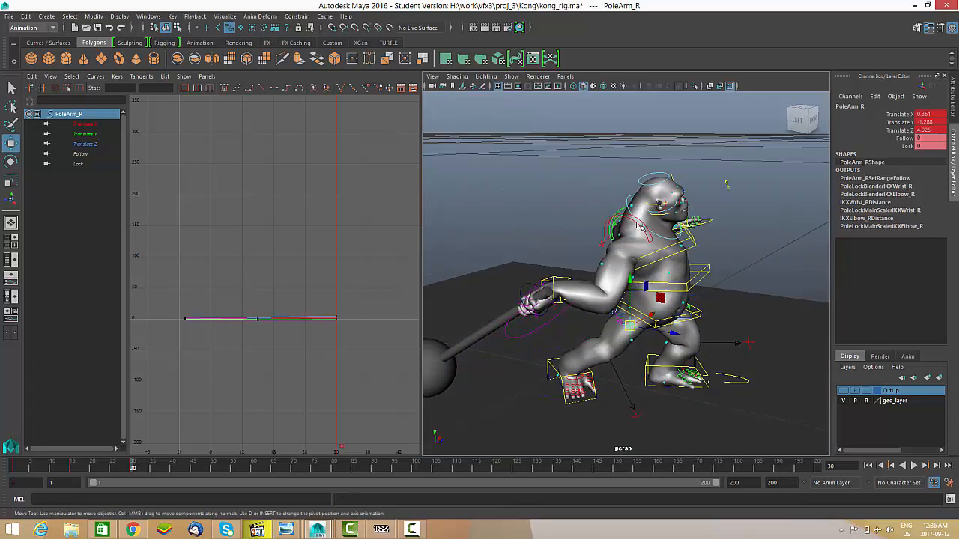
# Rotate the right scapula control FKScapula_R at frame 30 to about X 11.1, Y -14.5, Z -40.2.
pyautogui.click(627, 229)
pyautogui.press('e')
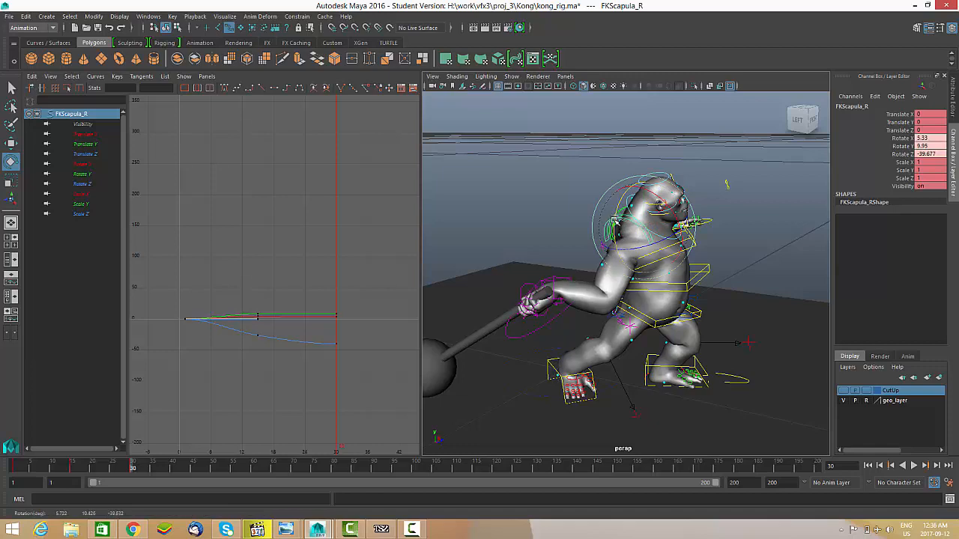
pyautogui.moveTo(612, 207); pyautogui.dragTo(615, 215)
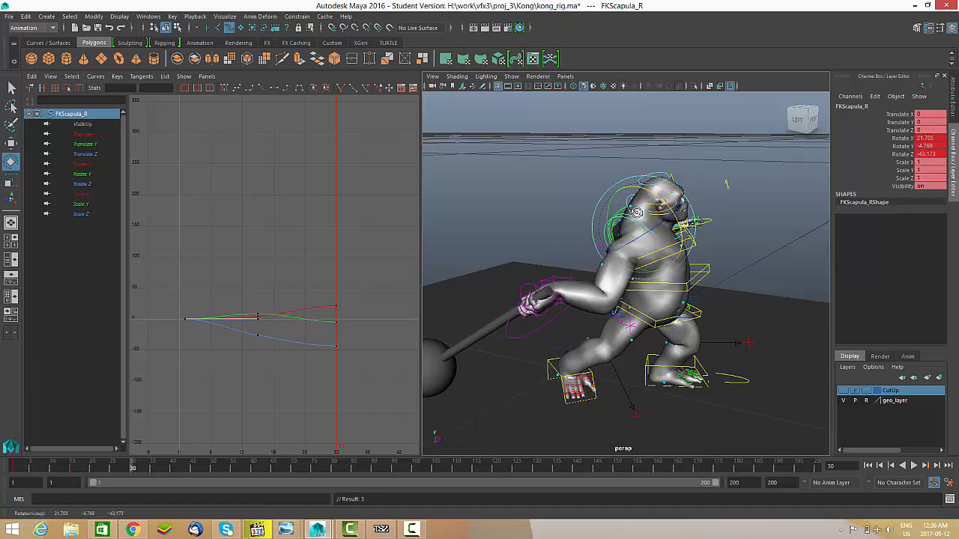
pyautogui.keyDown('alt'); pyautogui.moveTo(636, 213); pyautogui.dragTo(633, 256); pyautogui.keyUp('alt')
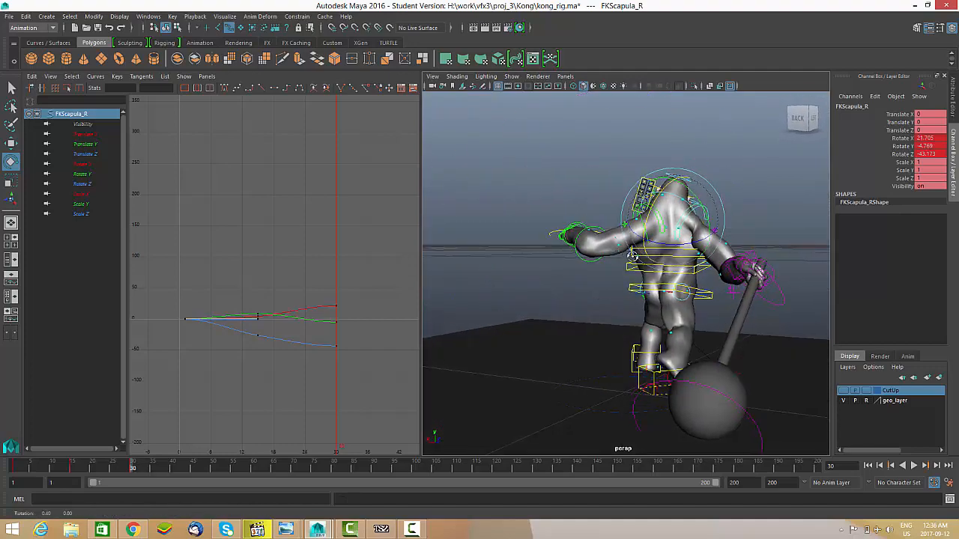
pyautogui.keyDown('alt'); pyautogui.moveTo(633, 256); pyautogui.dragTo(708, 274, button='right'); pyautogui.keyUp('alt')
pyautogui.keyDown('alt'); pyautogui.moveTo(695, 218); pyautogui.dragTo(652, 223, button='right'); pyautogui.keyUp('alt')
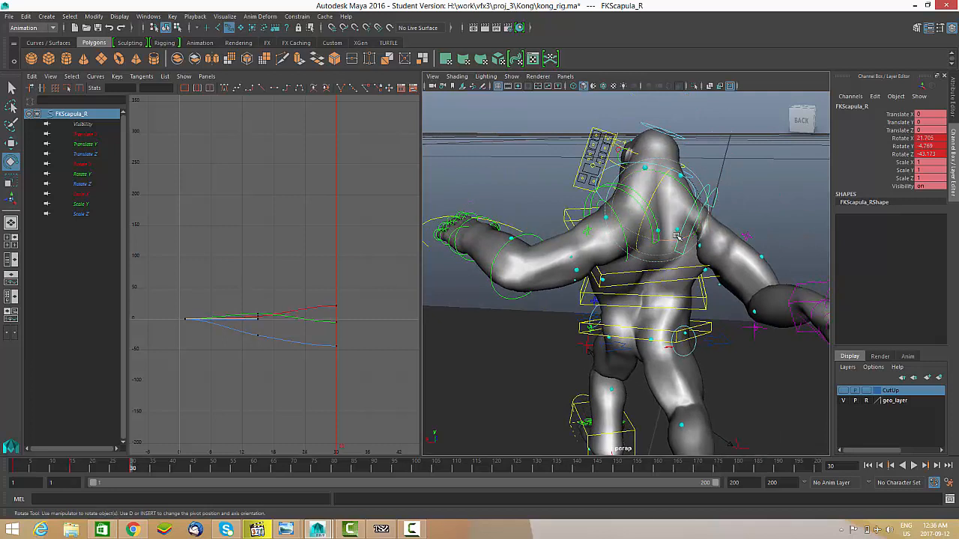
pyautogui.moveTo(677, 236); pyautogui.dragTo(681, 235)
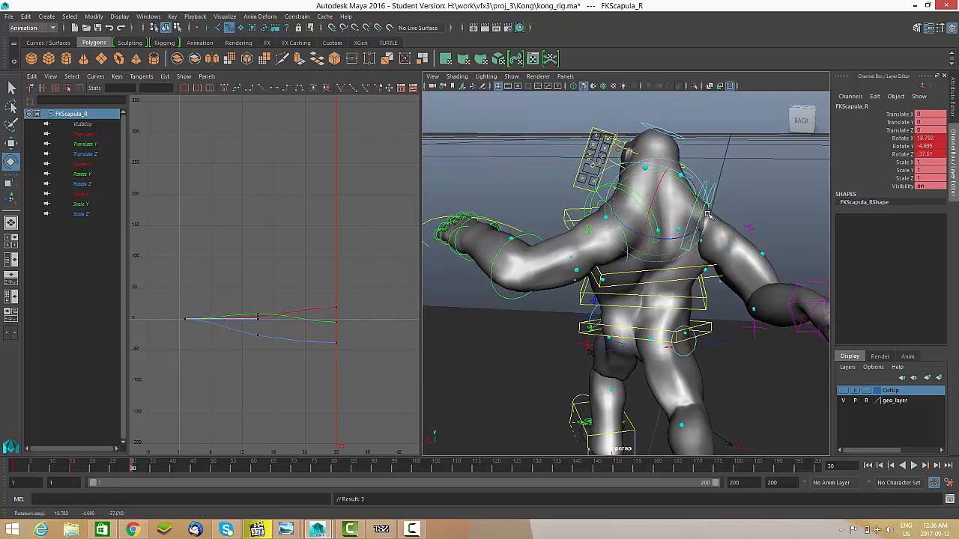
pyautogui.moveTo(696, 201); pyautogui.dragTo(687, 194)
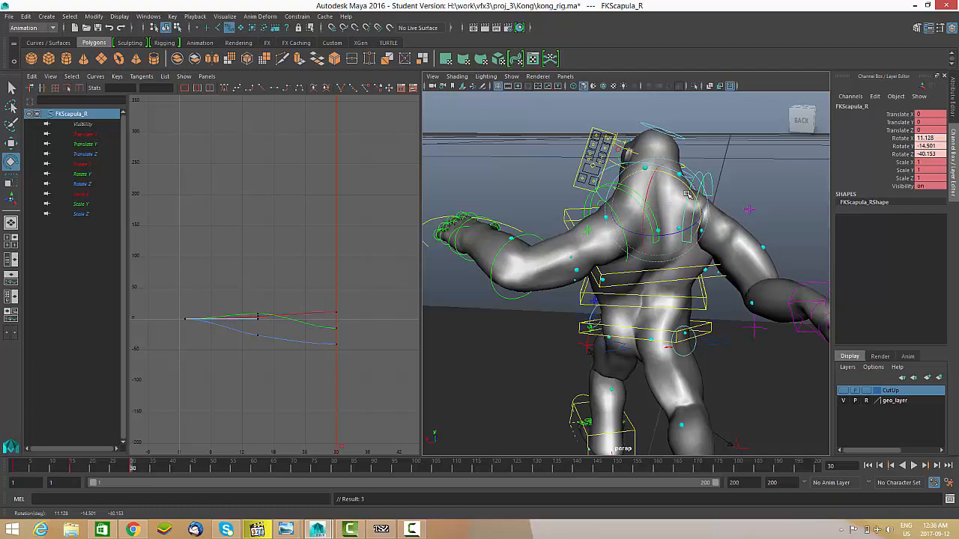
# Select the left scapula control FKScapula_L and review the shoulder motion around frame 30.
pyautogui.click(587, 200)
pyautogui.keyDown('alt'); pyautogui.moveTo(587, 200); pyautogui.dragTo(658, 320); pyautogui.keyUp('alt')
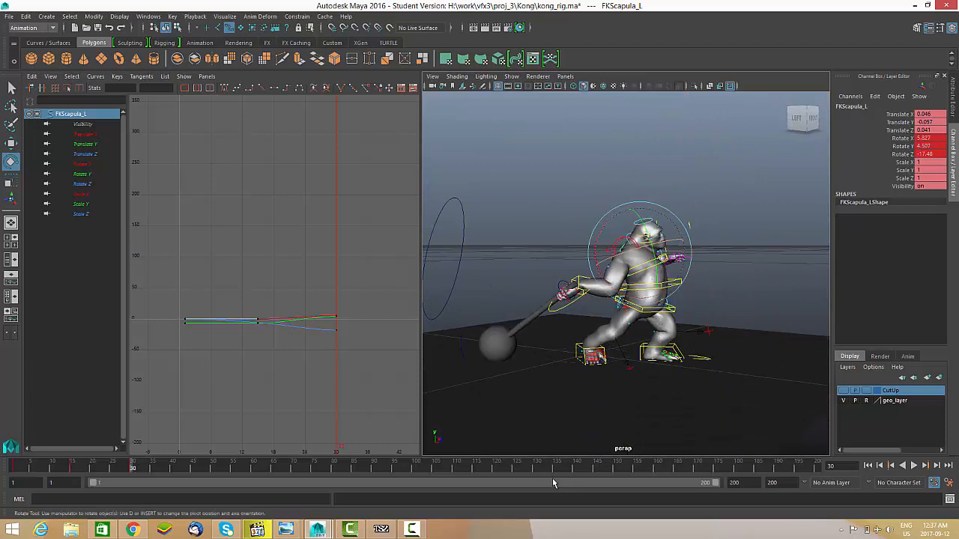
pyautogui.hotkey('alt', 'v')
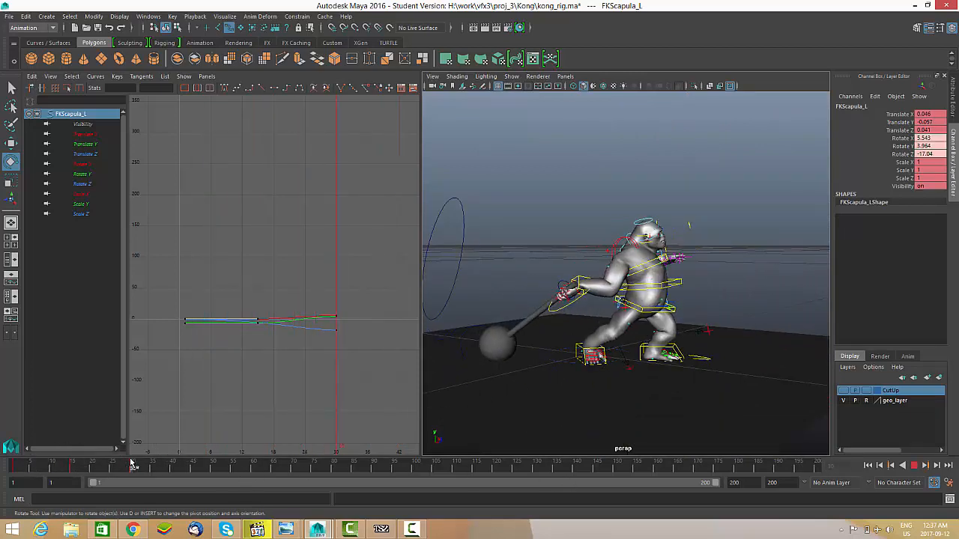
pyautogui.hotkey('alt', 'v')
# Raise the right arm IK control IKArm_R at frame 30 to about X 0.021, Y 1, Z 2.241.
pyautogui.keyDown('alt'); pyautogui.moveTo(558, 326); pyautogui.dragTo(667, 243); pyautogui.keyUp('alt')
pyautogui.scroll(2, 592, 288)
pyautogui.click(588, 279)
pyautogui.keyDown('alt'); pyautogui.moveTo(692, 269); pyautogui.dragTo(592, 242); pyautogui.keyUp('alt')
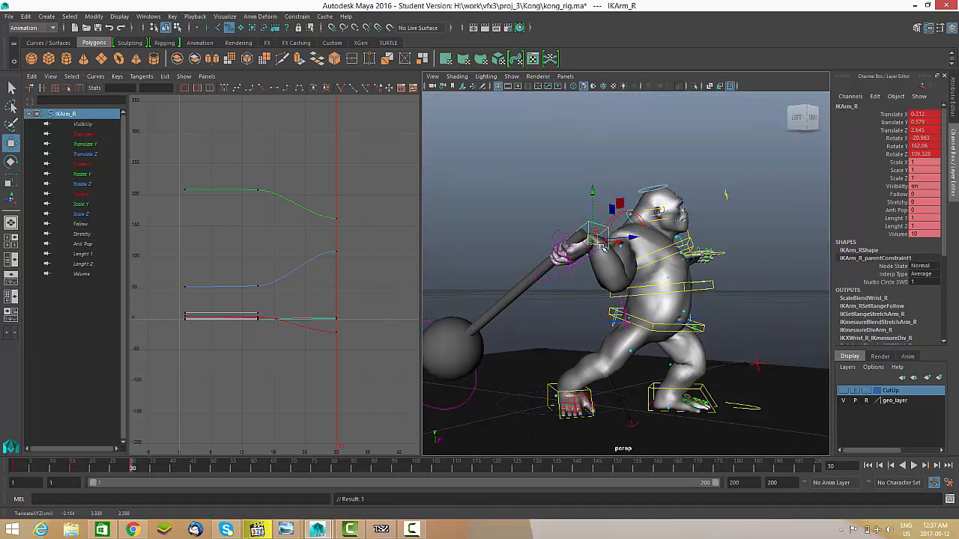
pyautogui.moveTo(596, 239); pyautogui.dragTo(689, 156)
pyautogui.click(682, 198)
pyautogui.keyDown('alt'); pyautogui.moveTo(682, 266); pyautogui.dragTo(705, 354); pyautogui.keyUp('alt')
pyautogui.click(712, 177)
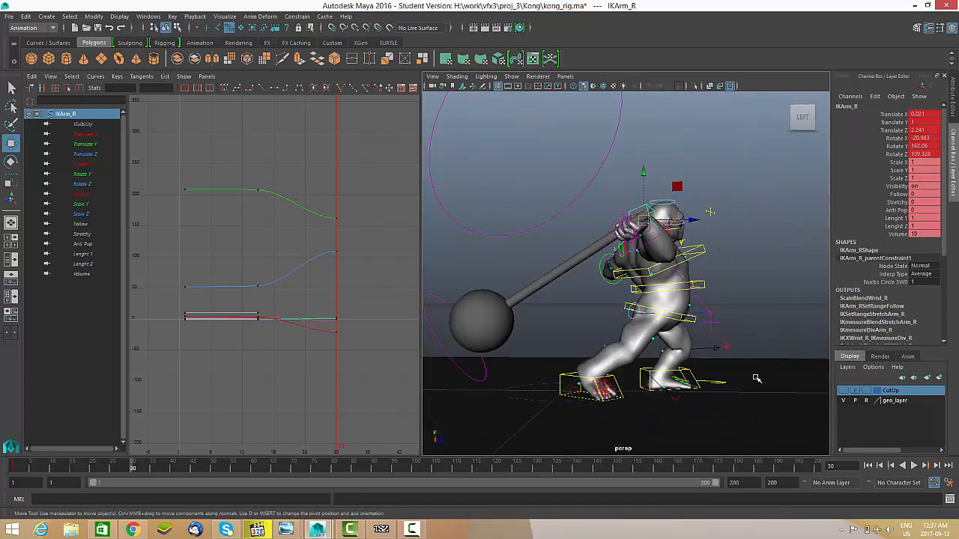
# Rotate IKArm_R at frame 30 to reorient the hand and hammer, and apply the Euler filter to its curves.
pyautogui.keyDown('alt'); pyautogui.moveTo(717, 342); pyautogui.dragTo(724, 347, button='middle'); pyautogui.keyUp('alt')
pyautogui.press('e')
pyautogui.keyDown('alt'); pyautogui.moveTo(687, 298); pyautogui.dragTo(522, 266); pyautogui.keyUp('alt')
pyautogui.keyDown('alt'); pyautogui.moveTo(525, 269); pyautogui.dragTo(477, 318); pyautogui.keyUp('alt')
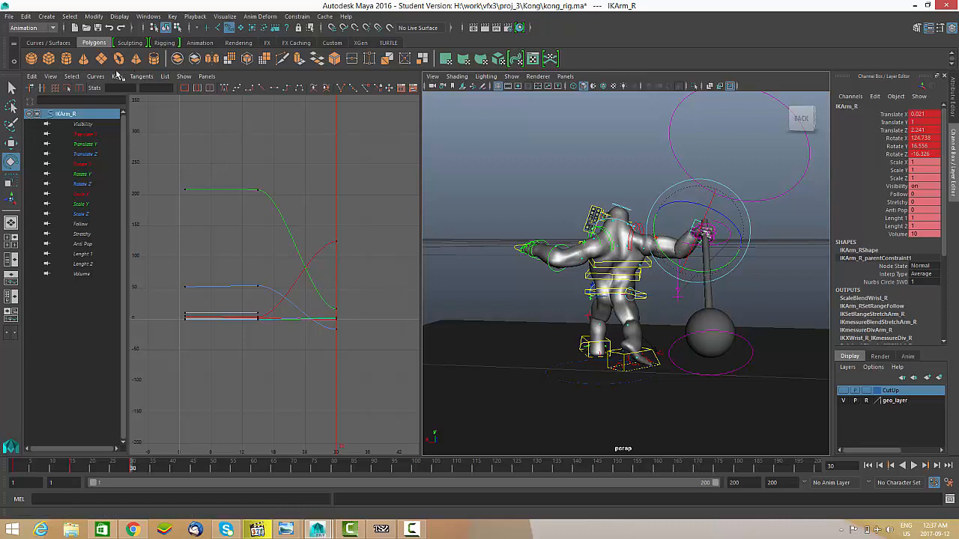
pyautogui.click(95, 76)
pyautogui.click(112, 229)
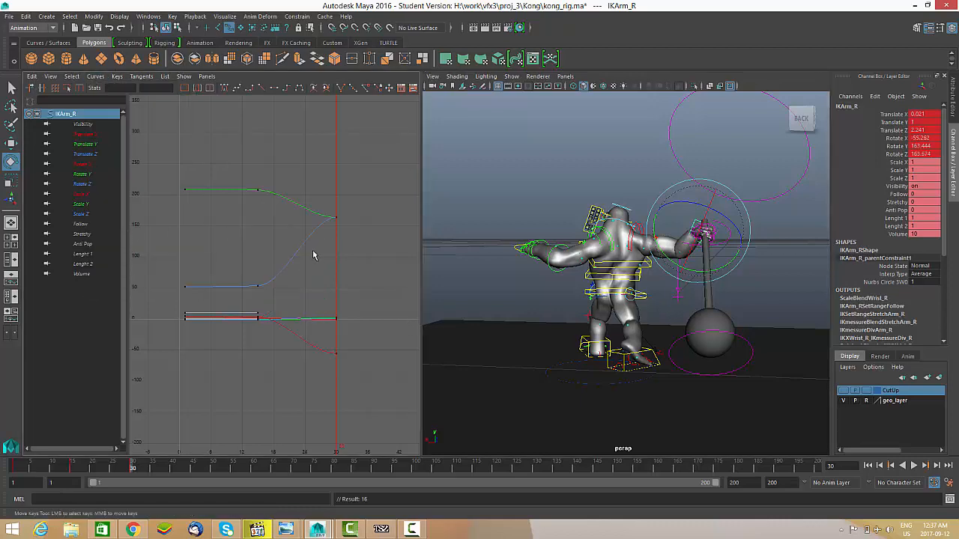
# Scrub and play back the revised swing, and examine the hammer and arm pose around frame 30 from the side.
pyautogui.hotkey('alt', 'v')
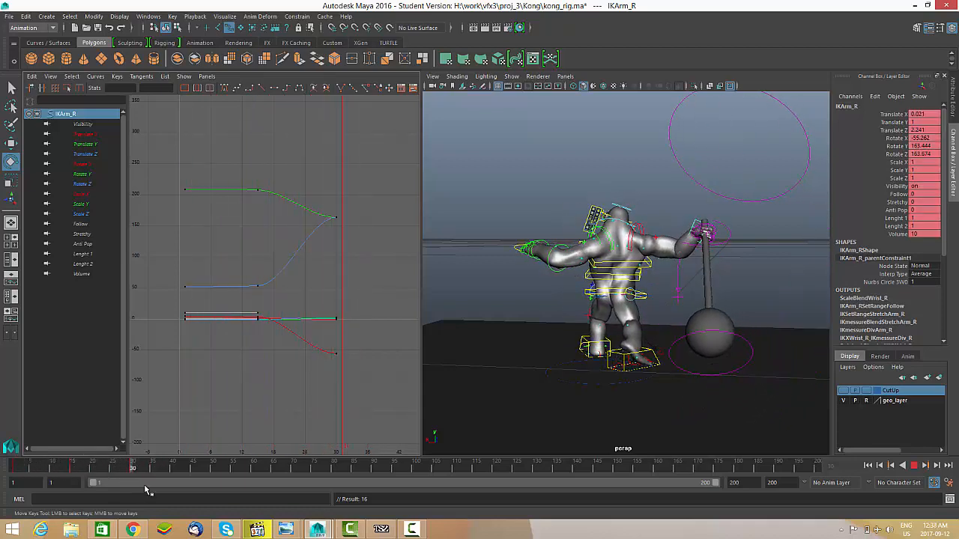
pyautogui.moveTo(83, 477); pyautogui.dragTo(133, 481)
pyautogui.keyDown('alt'); pyautogui.moveTo(631, 300); pyautogui.dragTo(700, 352); pyautogui.keyUp('alt')
pyautogui.keyDown('alt'); pyautogui.moveTo(676, 306); pyautogui.dragTo(691, 314); pyautogui.keyUp('alt')
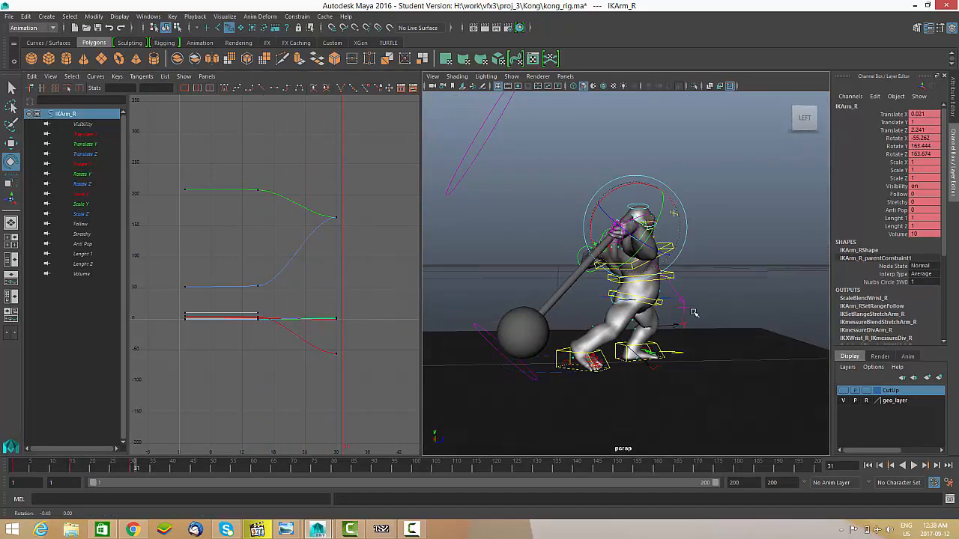
pyautogui.scroll(-3, 691, 315)
pyautogui.hotkey('alt', 'v')
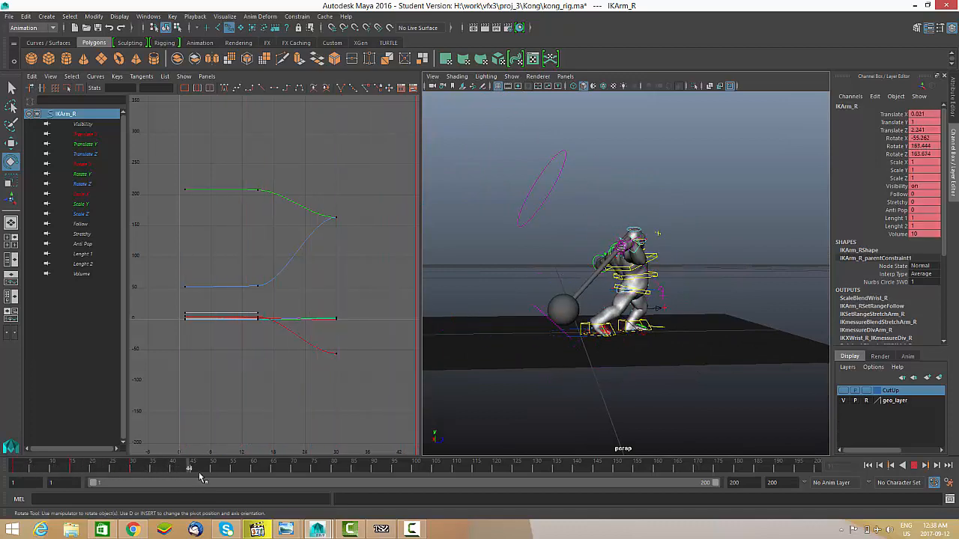
pyautogui.click(138, 473)
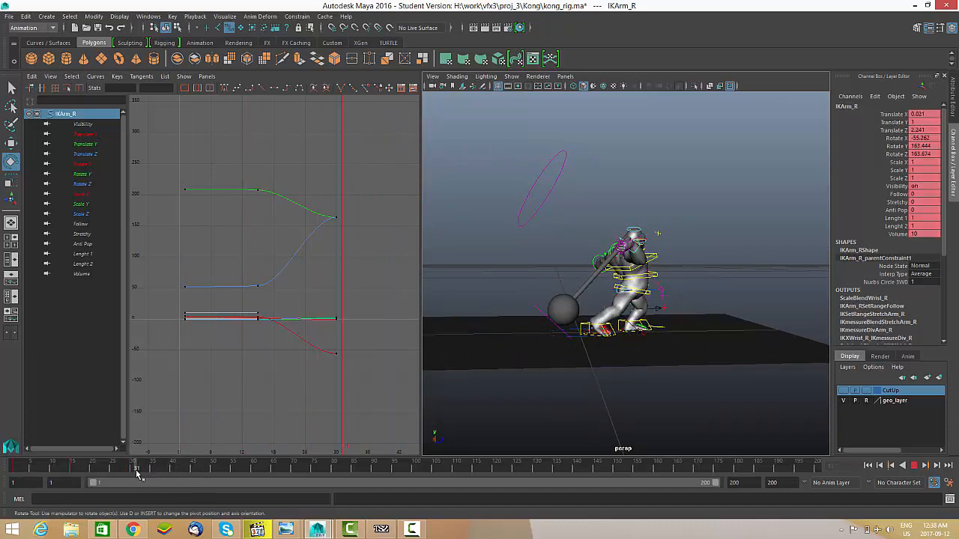
pyautogui.moveTo(133, 473); pyautogui.dragTo(132, 473)
pyautogui.keyDown('alt'); pyautogui.moveTo(575, 405); pyautogui.dragTo(588, 395); pyautogui.keyUp('alt')
pyautogui.keyDown('alt'); pyautogui.moveTo(591, 394); pyautogui.dragTo(625, 388, button='right'); pyautogui.keyUp('alt')
pyautogui.keyDown('alt'); pyautogui.moveTo(618, 385); pyautogui.dragTo(600, 373); pyautogui.keyUp('alt')
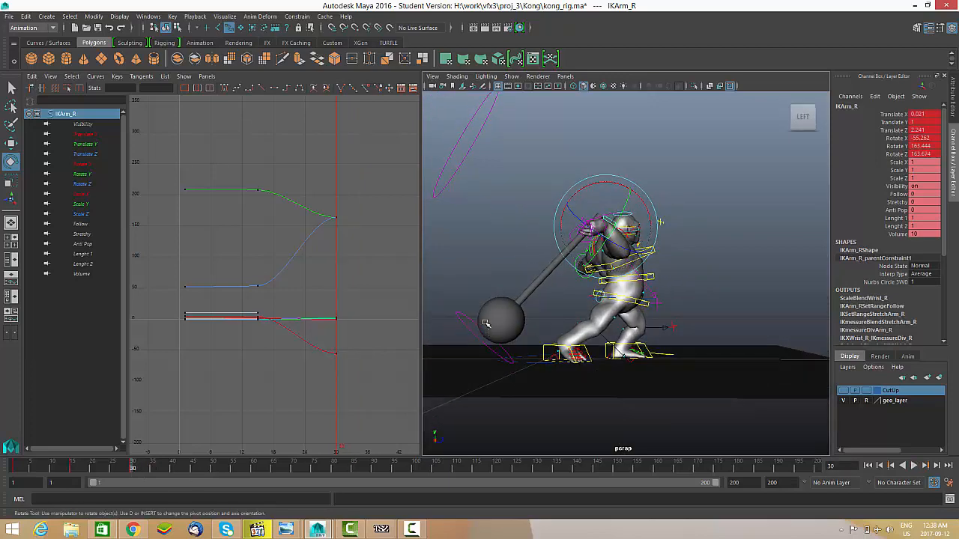
pyautogui.click(819, 247)
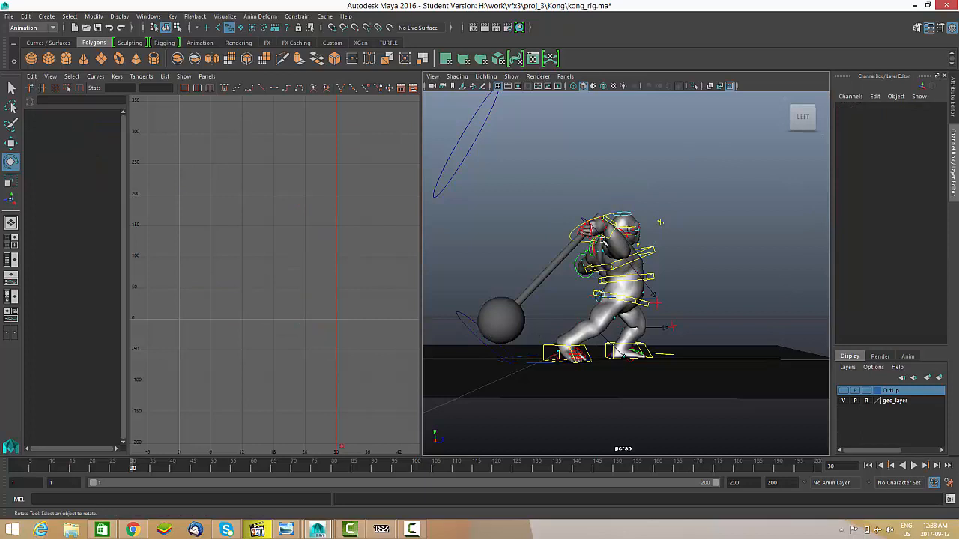
pyautogui.hotkey('ctrl', 'z')
pyautogui.hotkey('alt', 'v')
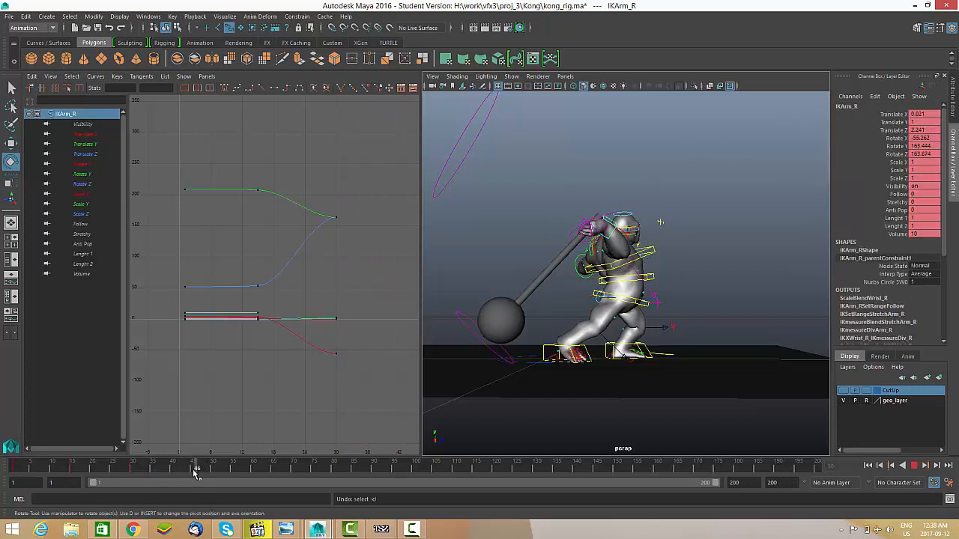
# At frame 45, move the gorilla's root control RootX_M forward along Z to shift the body weight.
pyautogui.moveTo(193, 471); pyautogui.dragTo(192, 470)
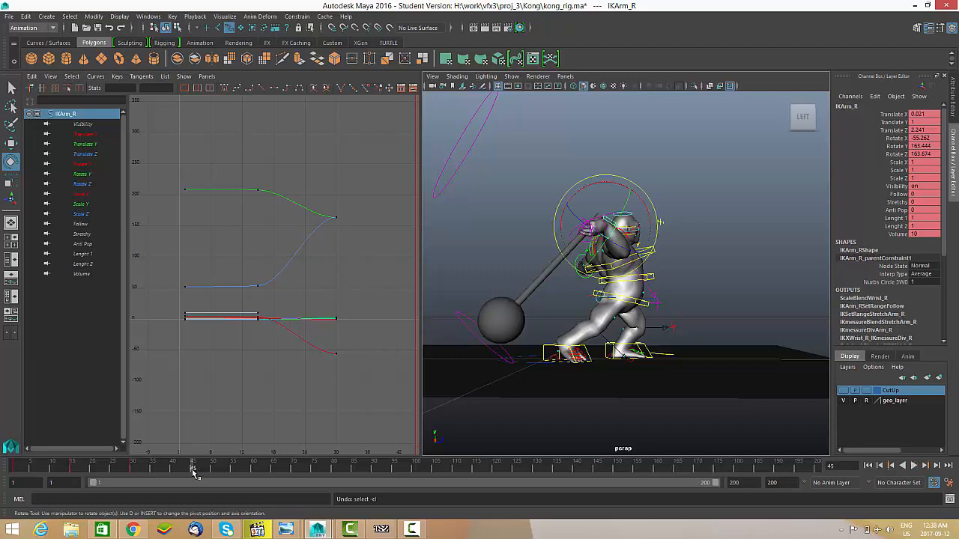
pyautogui.keyDown('alt'); pyautogui.moveTo(642, 343); pyautogui.dragTo(589, 323); pyautogui.keyUp('alt')
pyautogui.keyDown('alt'); pyautogui.moveTo(589, 324); pyautogui.dragTo(643, 293, button='right'); pyautogui.keyUp('alt')
pyautogui.keyDown('alt'); pyautogui.moveTo(633, 292); pyautogui.dragTo(683, 294); pyautogui.keyUp('alt')
pyautogui.click(584, 301)
pyautogui.press('w')
pyautogui.keyDown('alt'); pyautogui.moveTo(593, 342); pyautogui.dragTo(637, 344); pyautogui.keyUp('alt')
# Step the right foot forward at frame 45 by moving IKLeg_R to Translate Z 4.123.
pyautogui.click(507, 370)
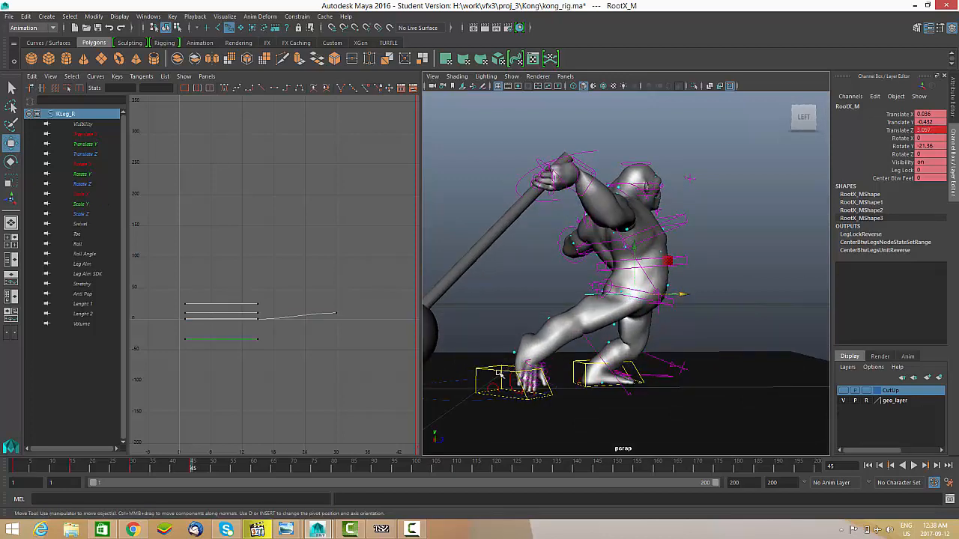
pyautogui.keyDown('alt'); pyautogui.moveTo(506, 370); pyautogui.dragTo(731, 333); pyautogui.keyUp('alt')
pyautogui.scroll(5, 731, 333)
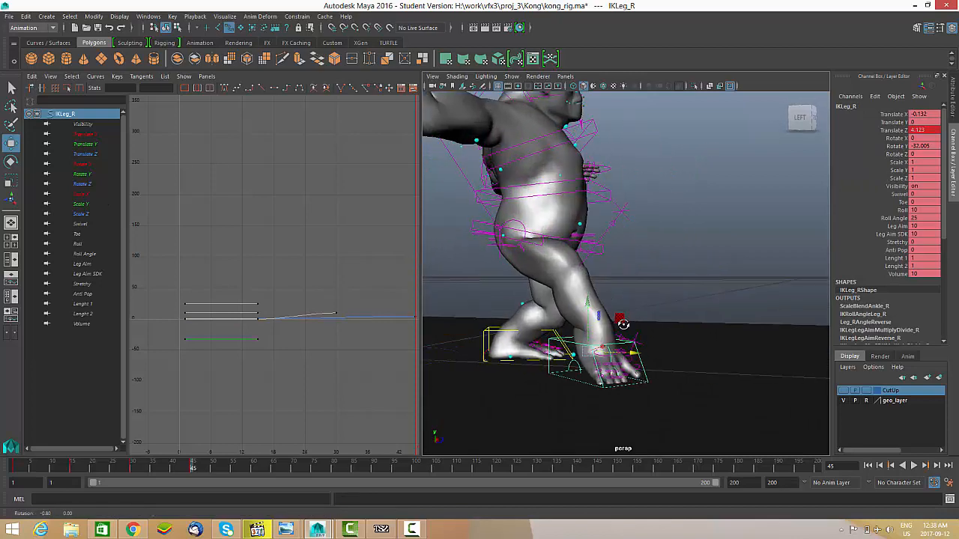
pyautogui.keyDown('alt'); pyautogui.moveTo(683, 263); pyautogui.dragTo(712, 261, button='middle'); pyautogui.keyUp('alt')
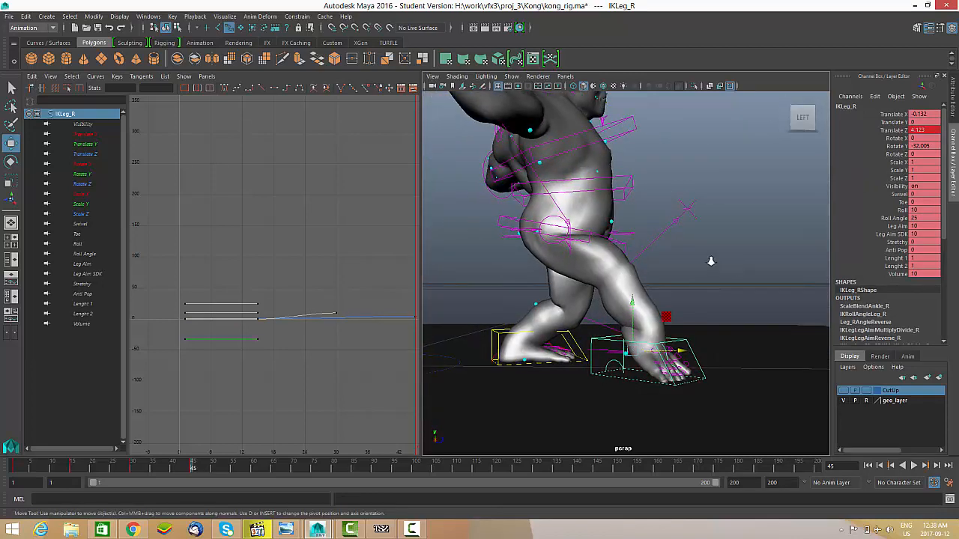
pyautogui.keyDown('alt'); pyautogui.moveTo(712, 261); pyautogui.dragTo(653, 268, button='right'); pyautogui.keyUp('alt')
pyautogui.keyDown('alt'); pyautogui.moveTo(652, 268); pyautogui.dragTo(758, 238); pyautogui.keyUp('alt')
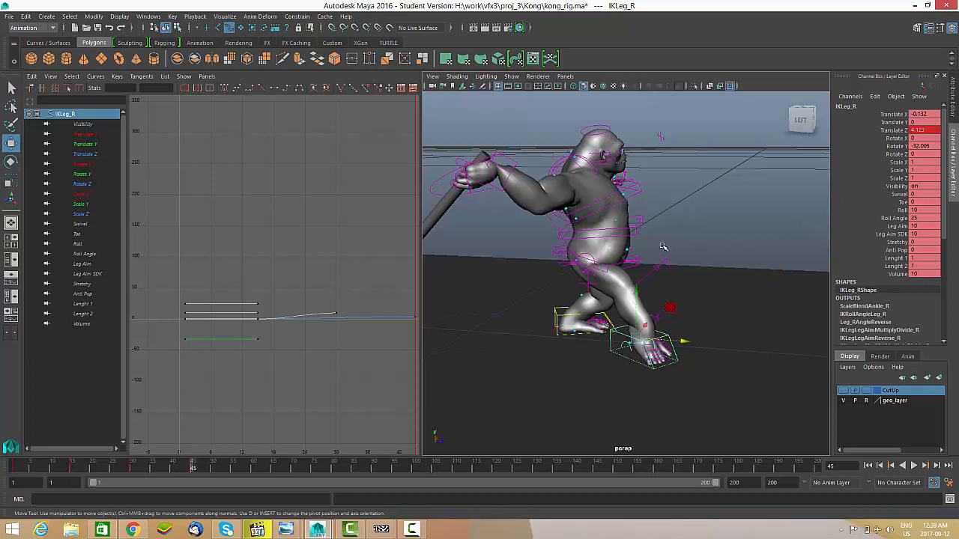
pyautogui.keyDown('alt'); pyautogui.moveTo(662, 249); pyautogui.dragTo(629, 279); pyautogui.keyUp('alt')
pyautogui.keyDown('alt'); pyautogui.moveTo(629, 279); pyautogui.dragTo(614, 278, button='right'); pyautogui.keyUp('alt')
pyautogui.keyDown('alt'); pyautogui.moveTo(614, 278); pyautogui.dragTo(621, 279, button='middle'); pyautogui.keyUp('alt')
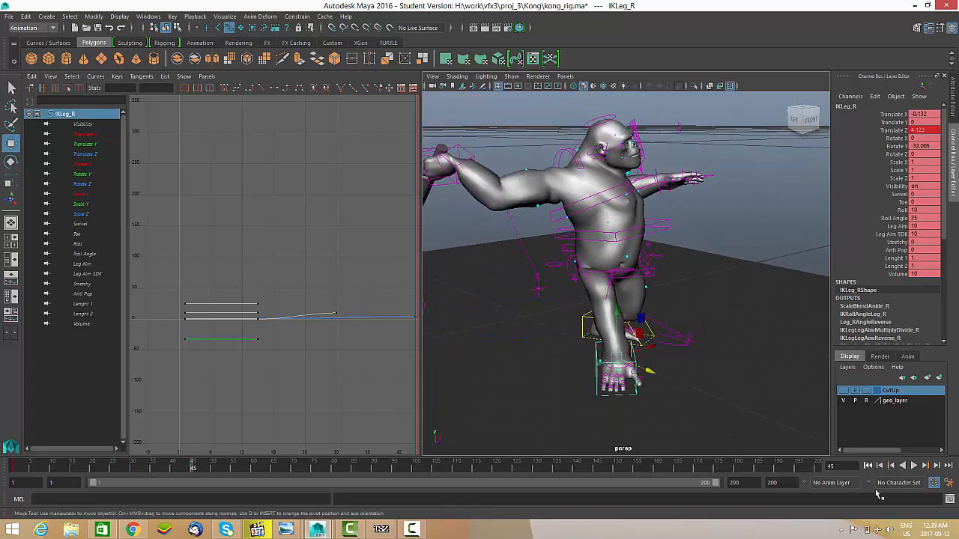
pyautogui.click(414, 530)
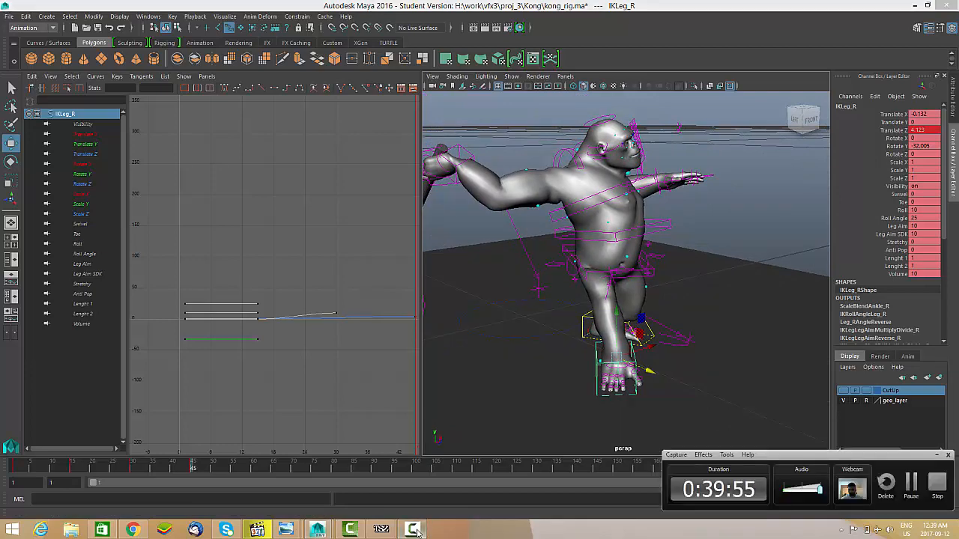
# Rotate the root control RootX_M about Y at frame 45 to Rotate Y 0.938 and check the pose.
pyautogui.click(416, 531)
pyautogui.keyDown('alt'); pyautogui.moveTo(620, 279); pyautogui.dragTo(669, 294, button='right'); pyautogui.keyUp('alt')
pyautogui.keyDown('alt'); pyautogui.moveTo(669, 293); pyautogui.dragTo(548, 287); pyautogui.keyUp('alt')
pyautogui.keyDown('alt'); pyautogui.moveTo(548, 288); pyautogui.dragTo(563, 273, button='right'); pyautogui.keyUp('alt')
pyautogui.keyDown('alt'); pyautogui.moveTo(563, 273); pyautogui.dragTo(560, 283, button='middle'); pyautogui.keyUp('alt')
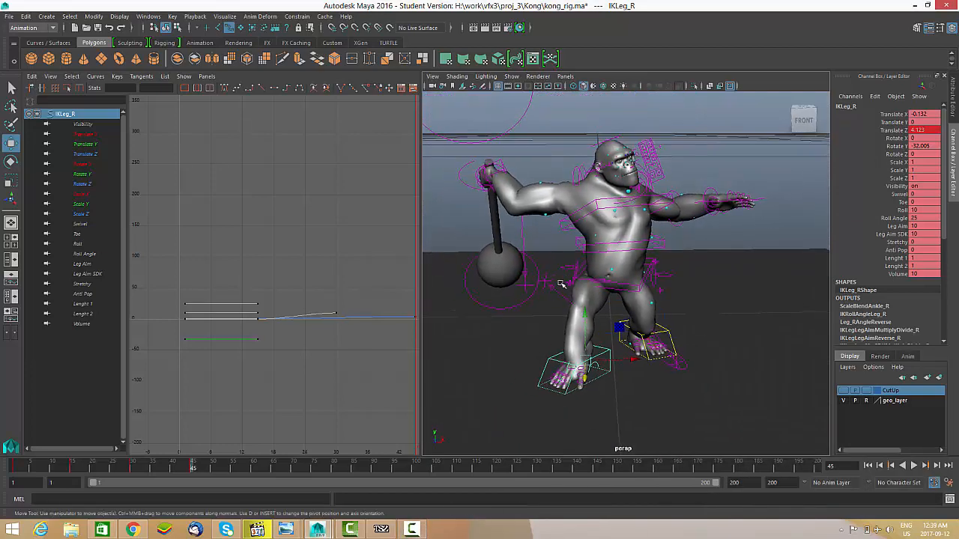
pyautogui.keyDown('alt'); pyautogui.moveTo(560, 283); pyautogui.dragTo(599, 285); pyautogui.keyUp('alt')
pyautogui.keyDown('alt'); pyautogui.moveTo(599, 285); pyautogui.dragTo(629, 284, button='right'); pyautogui.keyUp('alt')
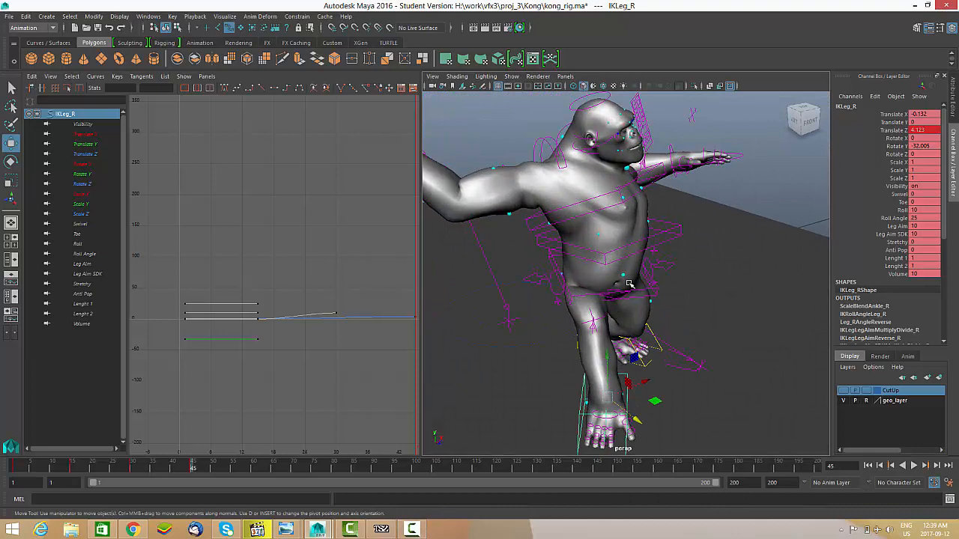
pyautogui.click(664, 267)
pyautogui.keyDown('alt'); pyautogui.moveTo(663, 271); pyautogui.dragTo(646, 280); pyautogui.keyUp('alt')
pyautogui.press('e')
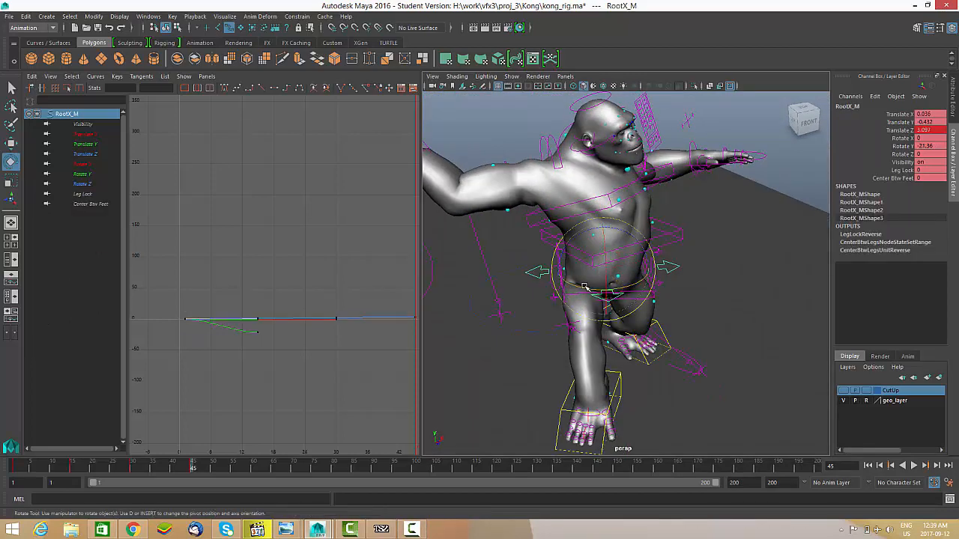
pyautogui.moveTo(583, 287); pyautogui.dragTo(685, 286)
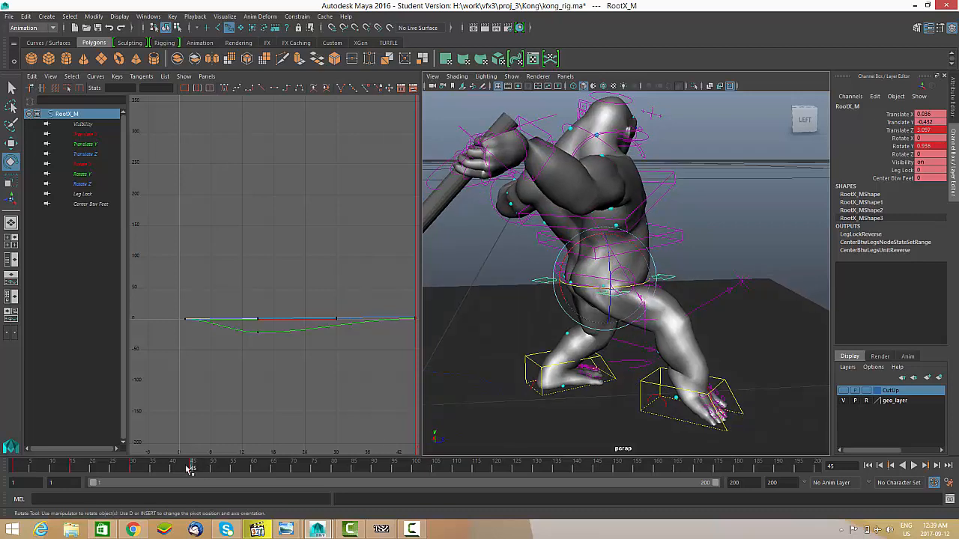
pyautogui.moveTo(190, 469); pyautogui.dragTo(192, 444)
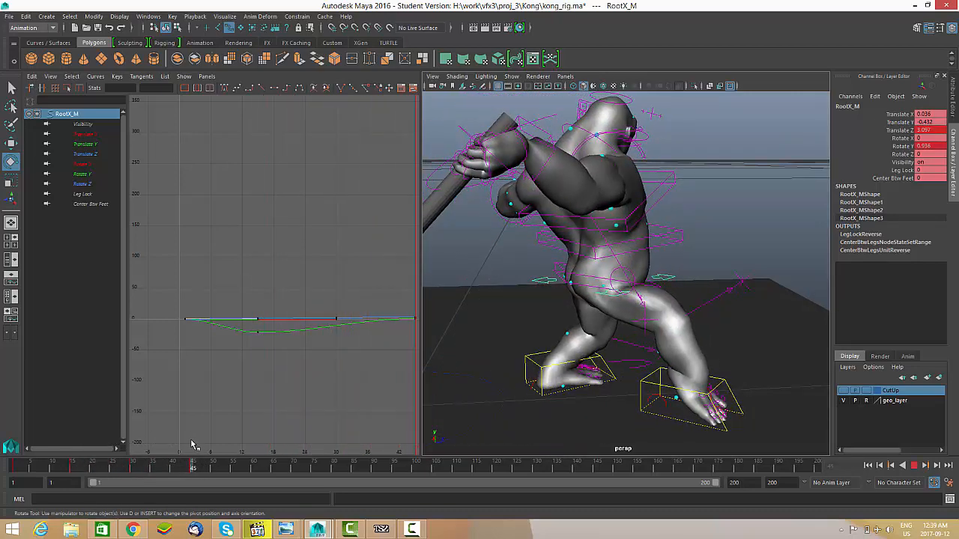
# Flatten the right foot at frame 45 by setting the Roll of IKLeg_R to 0.
pyautogui.keyDown('alt'); pyautogui.moveTo(603, 301); pyautogui.dragTo(631, 294); pyautogui.keyUp('alt')
pyautogui.click(697, 398)
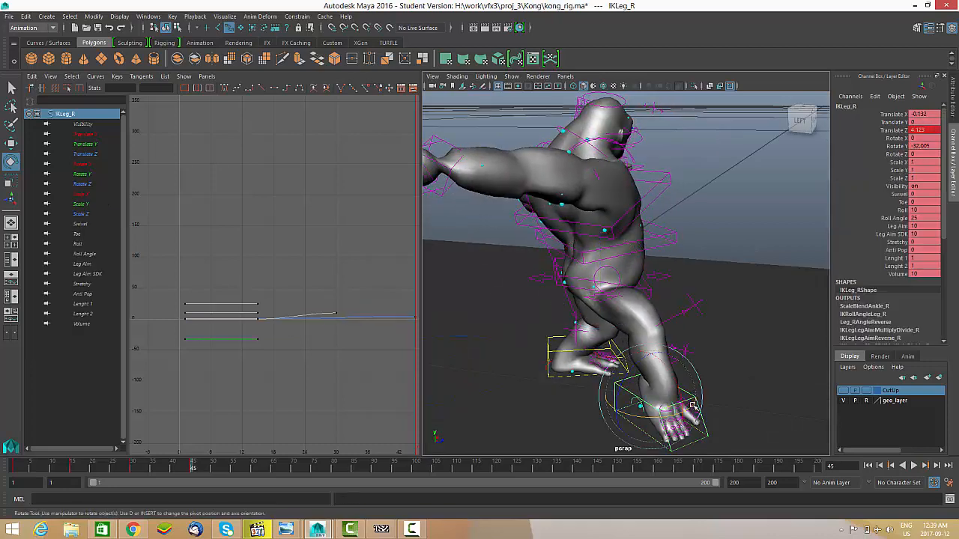
pyautogui.keyDown('alt'); pyautogui.moveTo(686, 396); pyautogui.dragTo(694, 364); pyautogui.keyUp('alt')
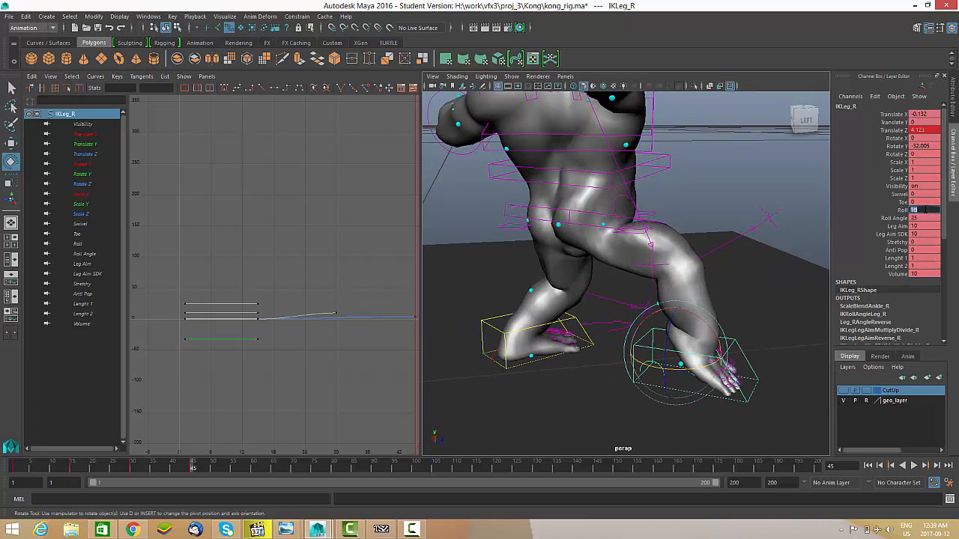
pyautogui.write('0')
pyautogui.press('Return')
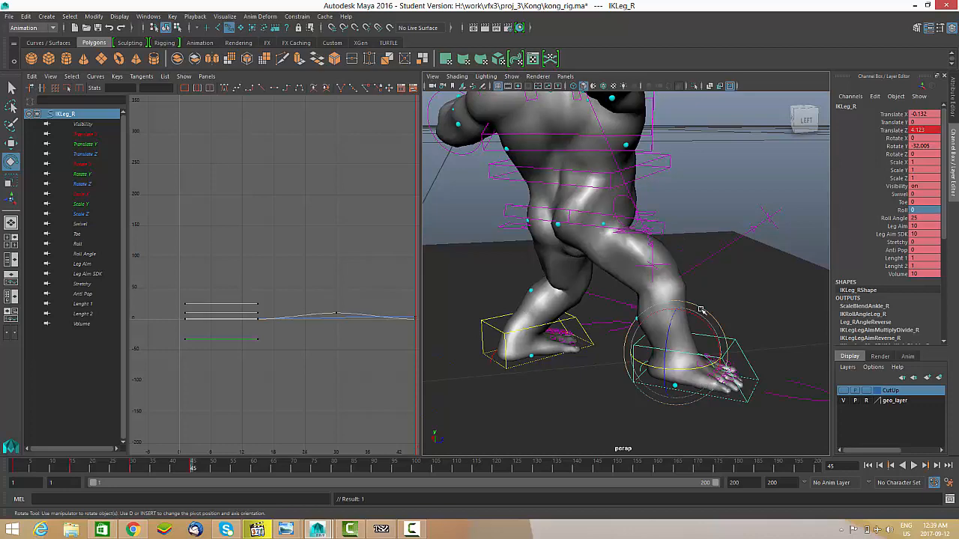
# Turn the right foot outward at frame 45 by rotating IKLeg_R to Rotate Y 15.649, and key it.
pyautogui.keyDown('alt'); pyautogui.moveTo(700, 309); pyautogui.dragTo(595, 320); pyautogui.keyUp('alt')
pyautogui.click(564, 269)
pyautogui.press('w')
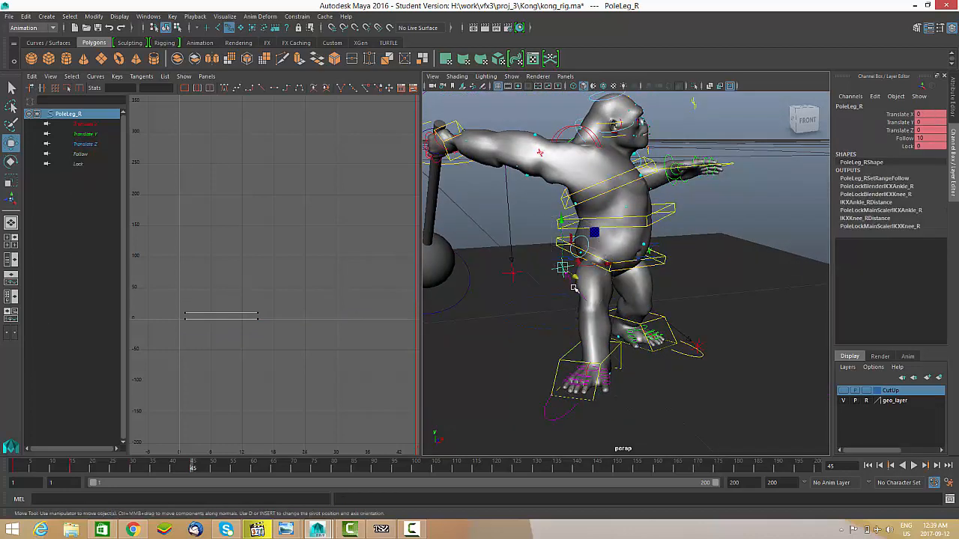
pyautogui.moveTo(562, 268); pyautogui.dragTo(615, 367)
pyautogui.click(603, 342)
pyautogui.press('e')
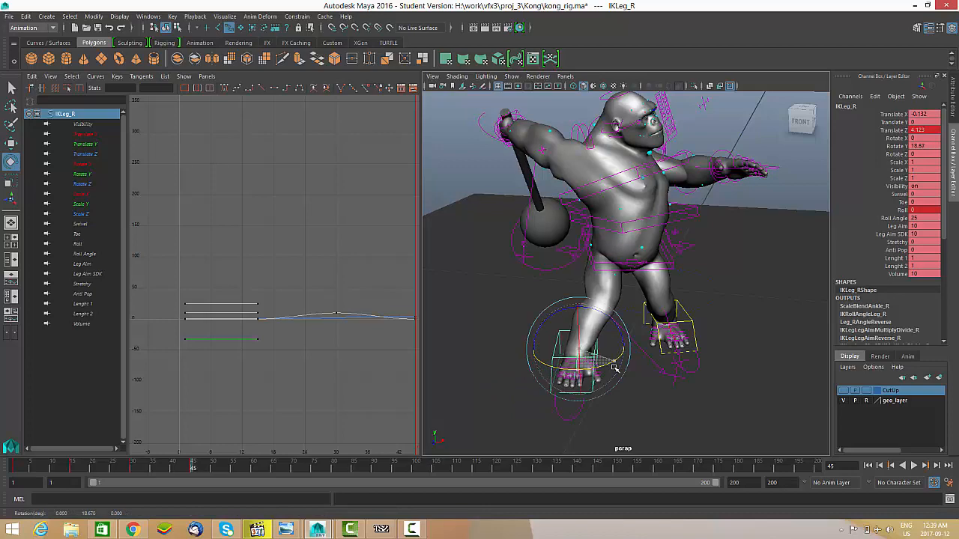
pyautogui.press('s')
# Rotate the left foot control IKLeg_L at frame 15 to Rotate Y 24.306 and play back the animation.
pyautogui.click(541, 381)
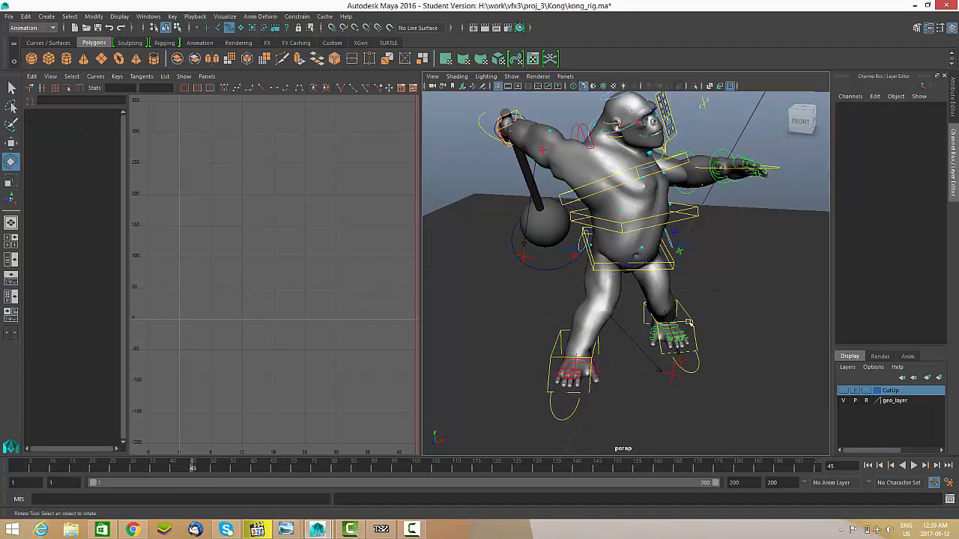
pyautogui.click(653, 332)
pyautogui.moveTo(165, 468); pyautogui.dragTo(72, 466)
pyautogui.moveTo(643, 333); pyautogui.dragTo(645, 331)
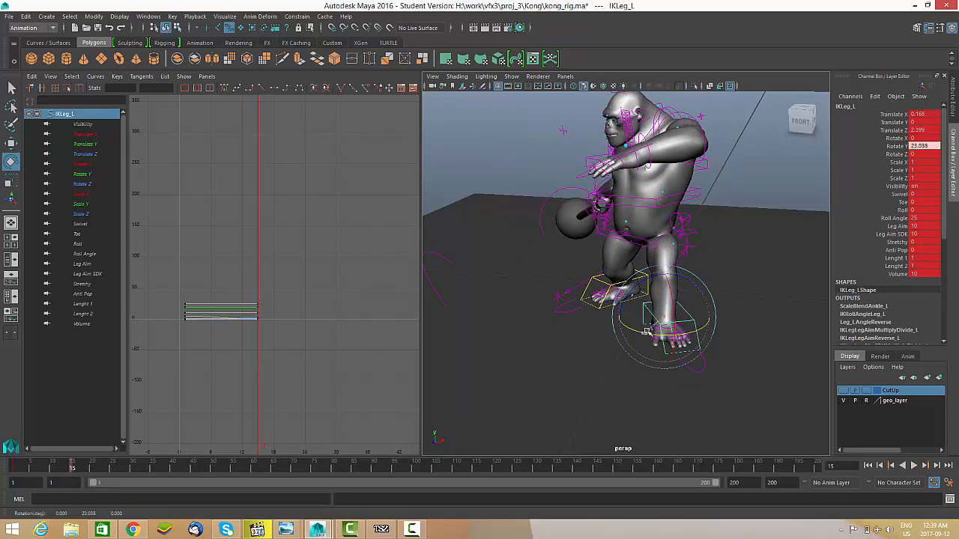
pyautogui.hotkey('alt', 'v')
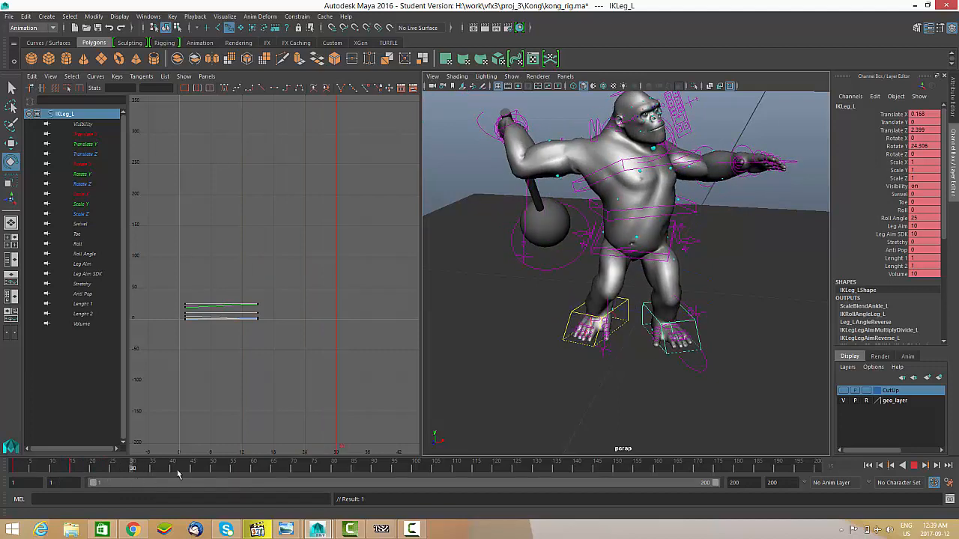
# Copy the frame 15 pose of IKLeg_R to frame 30, key it, and play back the planted foot.
pyautogui.click(569, 313)
pyautogui.keyDown('alt'); pyautogui.moveTo(559, 355); pyautogui.dragTo(659, 358); pyautogui.keyUp('alt')
pyautogui.keyDown('alt'); pyautogui.moveTo(637, 365); pyautogui.dragTo(649, 354, button='middle'); pyautogui.keyUp('alt')
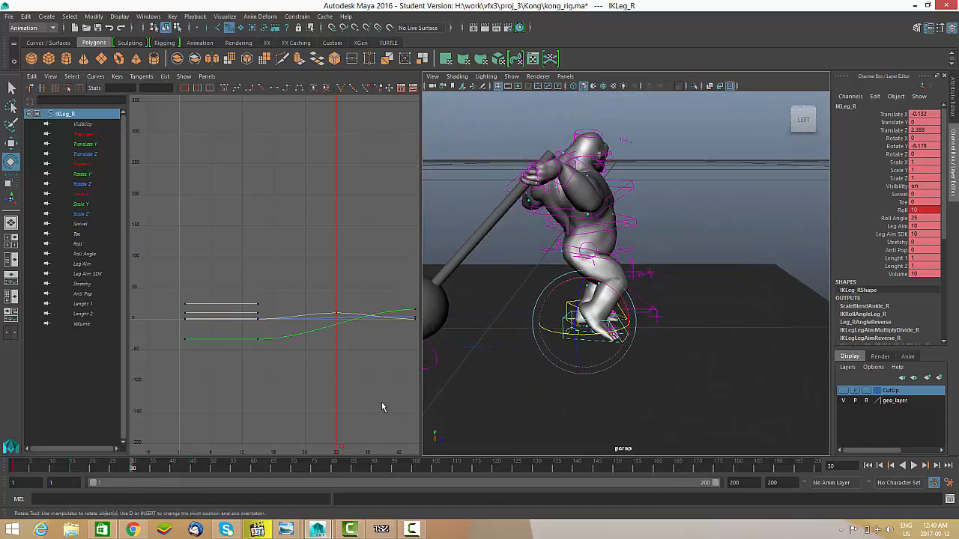
pyautogui.hotkey('alt', 'v')
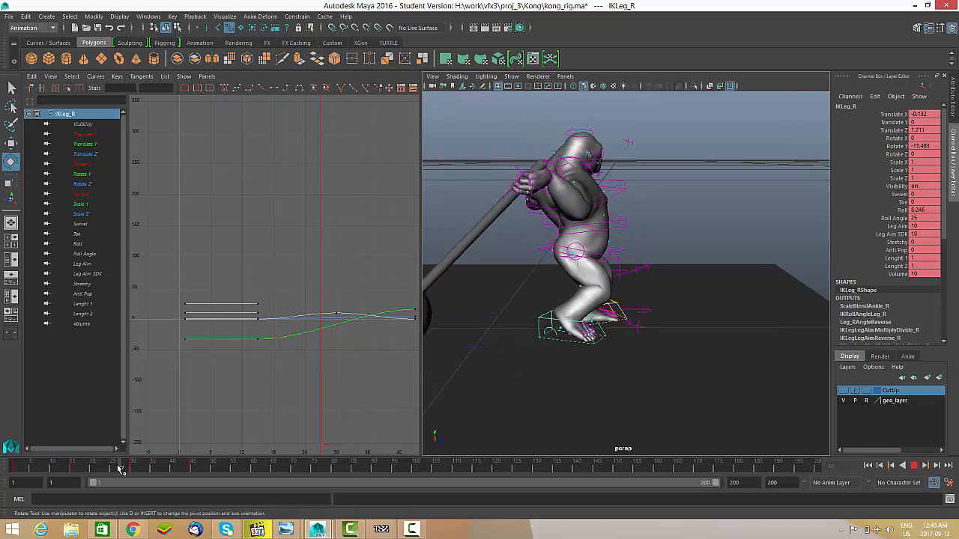
pyautogui.click(73, 468)
pyautogui.moveTo(73, 468); pyautogui.dragTo(131, 470)
pyautogui.press('s')
pyautogui.hotkey('alt', 'v')
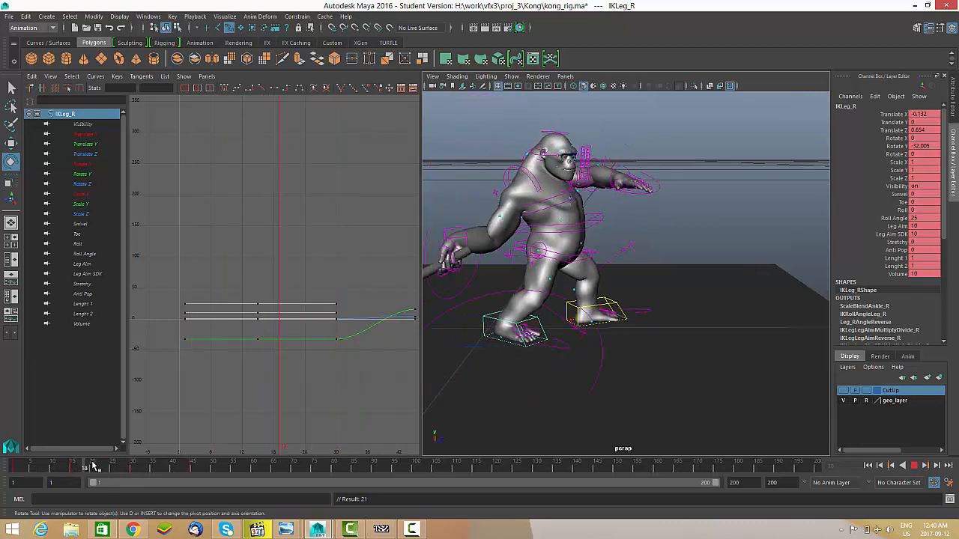
# Set the Roll of IKLeg_R to 10 at frame 30 and play back the step through frame 45.
pyautogui.click(134, 470)
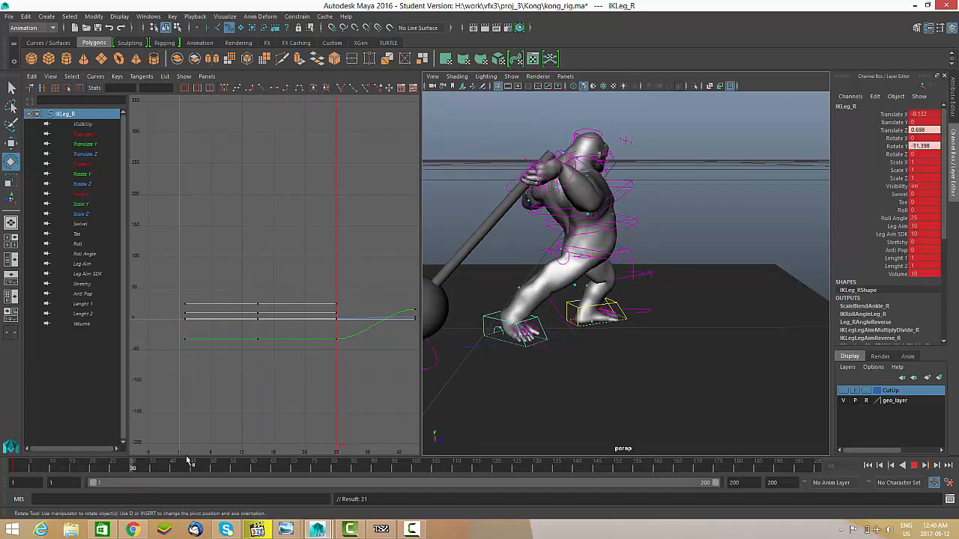
pyautogui.click(902, 211)
pyautogui.moveTo(680, 324); pyautogui.dragTo(733, 332, button='middle')
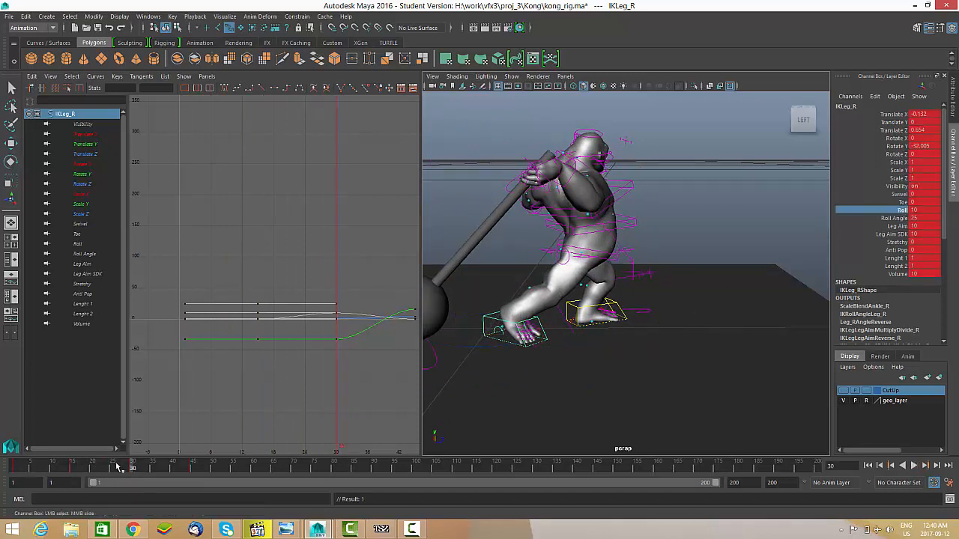
pyautogui.hotkey('alt', 'v')
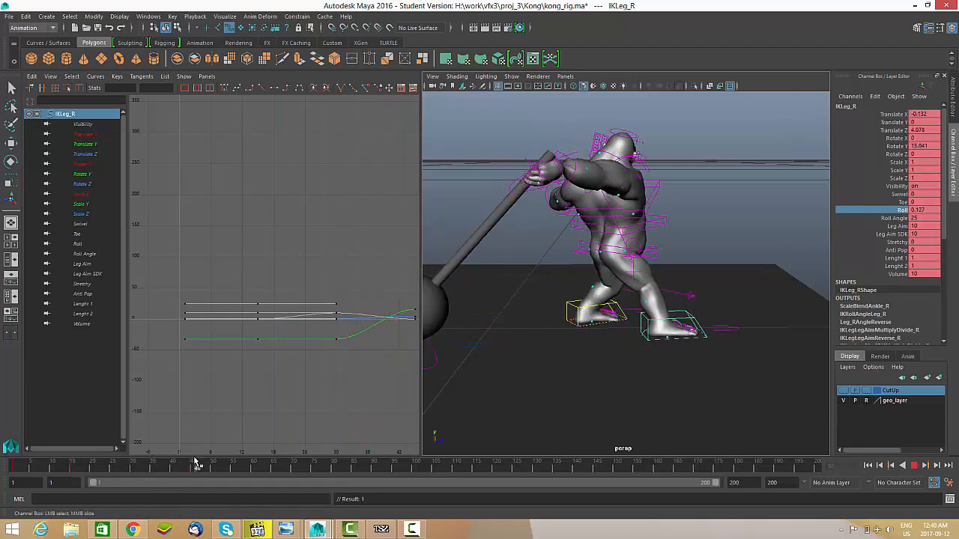
pyautogui.click(194, 463)
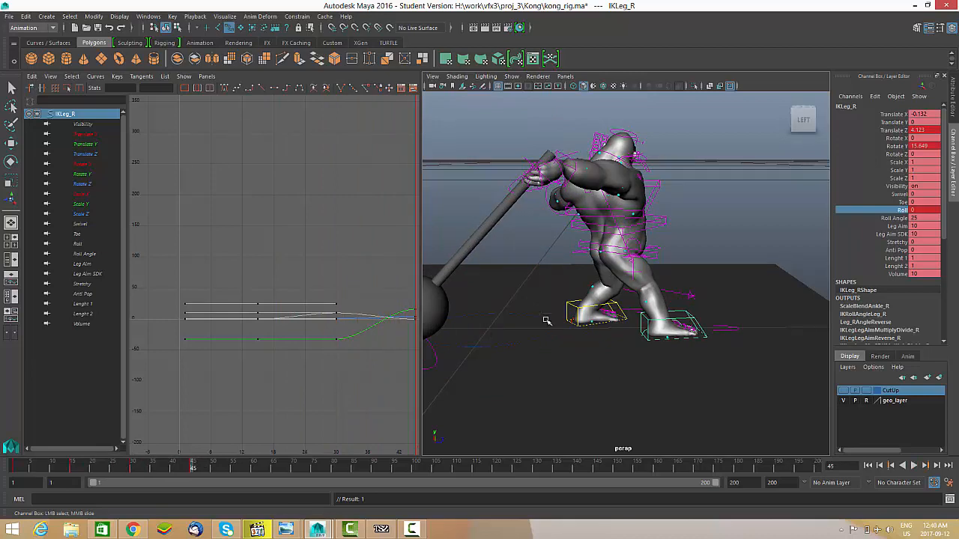
# Rotate the chest control IKSpine3_M at frame 45 to Rotate X 4.224, Y 36.977 and Z -1.466.
pyautogui.keyDown('alt'); pyautogui.moveTo(614, 318); pyautogui.dragTo(572, 319); pyautogui.keyUp('alt')
pyautogui.keyDown('alt'); pyautogui.moveTo(571, 318); pyautogui.dragTo(625, 330, button='right'); pyautogui.keyUp('alt')
pyautogui.moveTo(626, 329)
pyautogui.keyDown('alt'); pyautogui.mouseDown()
pyautogui.moveTo(579, 334)
pyautogui.moveTo(617, 340)
pyautogui.moveTo(645, 292)
pyautogui.moveTo(650, 258)
pyautogui.moveTo(637, 239)
pyautogui.moveTo(662, 194)
pyautogui.moveTo(664, 274)
pyautogui.moveTo(578, 227)
pyautogui.moveTo(574, 244)
pyautogui.moveTo(468, 280)
pyautogui.mouseUp(); pyautogui.keyUp('alt')
pyautogui.press('e')
pyautogui.scroll(-2, 651, 327)
pyautogui.scroll(-3, 651, 327)
pyautogui.click(651, 256)
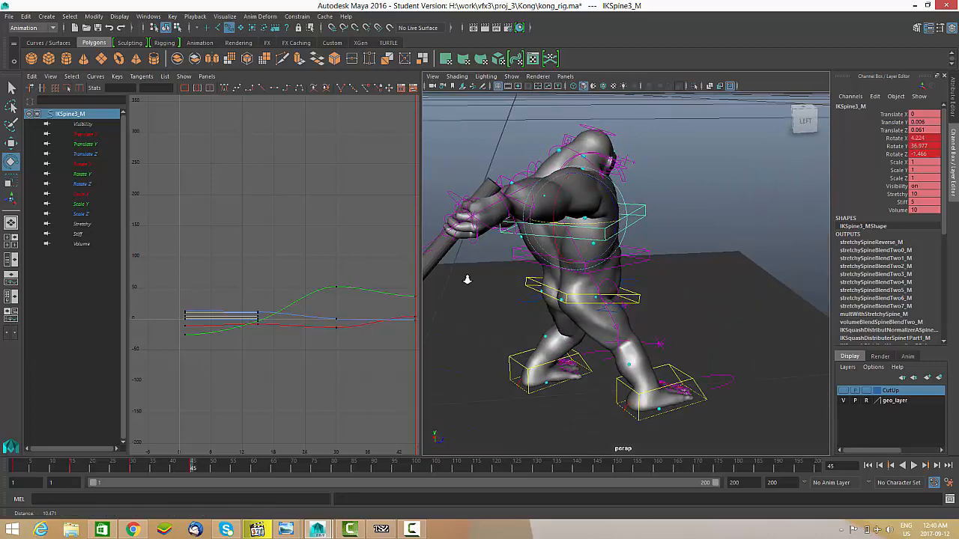
# Swing the hammer forward at frame 45 by rotating IKArm_R to X 170.515, Y 179.332 and Z 203.081.
pyautogui.keyDown('alt'); pyautogui.moveTo(467, 279); pyautogui.dragTo(506, 223, button='right'); pyautogui.keyUp('alt')
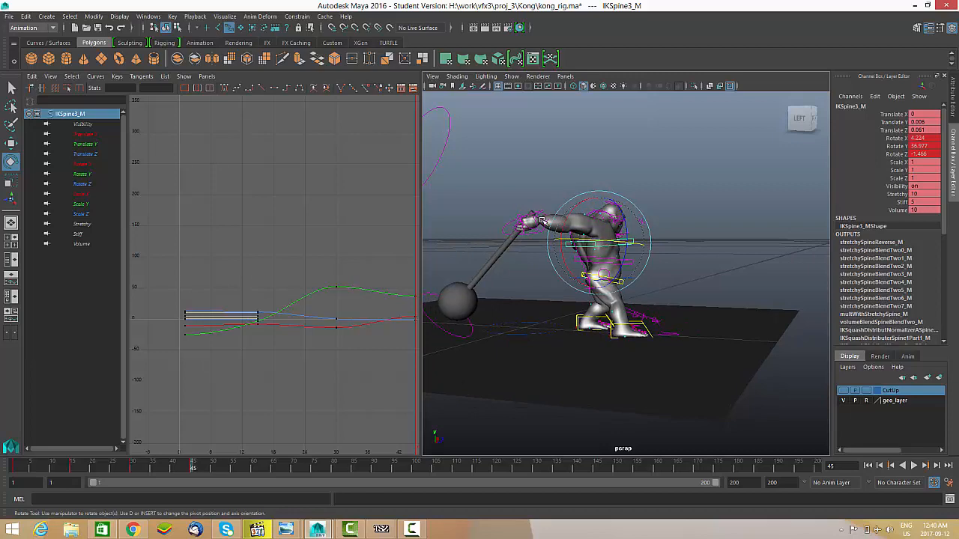
pyautogui.click(540, 222)
pyautogui.keyDown('alt'); pyautogui.moveTo(546, 218); pyautogui.dragTo(520, 252); pyautogui.keyUp('alt')
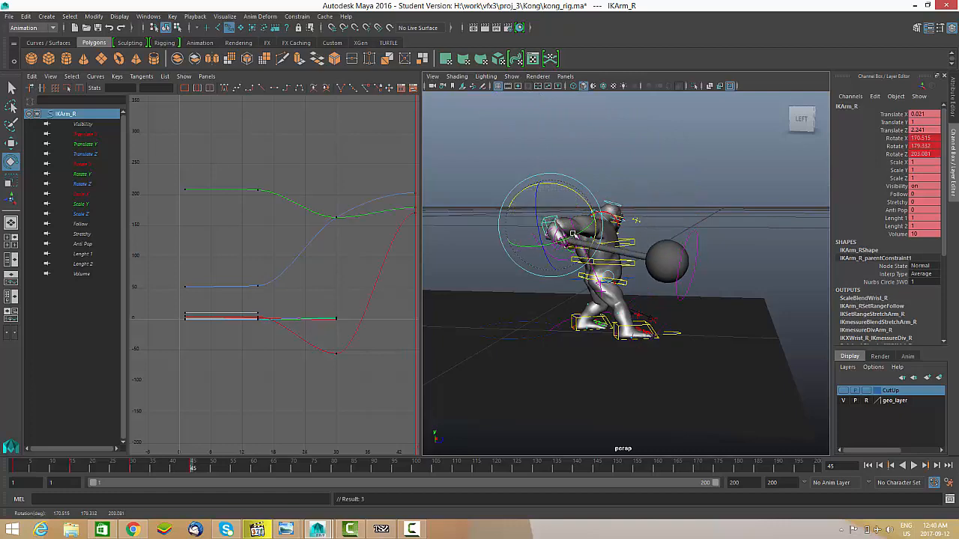
# Move IKArm_R at frame 45 to Translate 1.7, -0.406, 4.927 and rotate it to 182.968, 163.87, 199.739.
pyautogui.press('w')
pyautogui.moveTo(635, 220); pyautogui.dragTo(717, 271, button='middle')
pyautogui.keyDown('alt'); pyautogui.moveTo(717, 271); pyautogui.dragTo(642, 271); pyautogui.keyUp('alt')
pyautogui.moveTo(641, 271)
pyautogui.keyDown('alt'); pyautogui.mouseDown()
pyautogui.moveTo(607, 285)
pyautogui.moveTo(638, 301)
pyautogui.moveTo(615, 308)
pyautogui.moveTo(598, 294)
pyautogui.moveTo(638, 278)
pyautogui.mouseUp(); pyautogui.keyUp('alt')
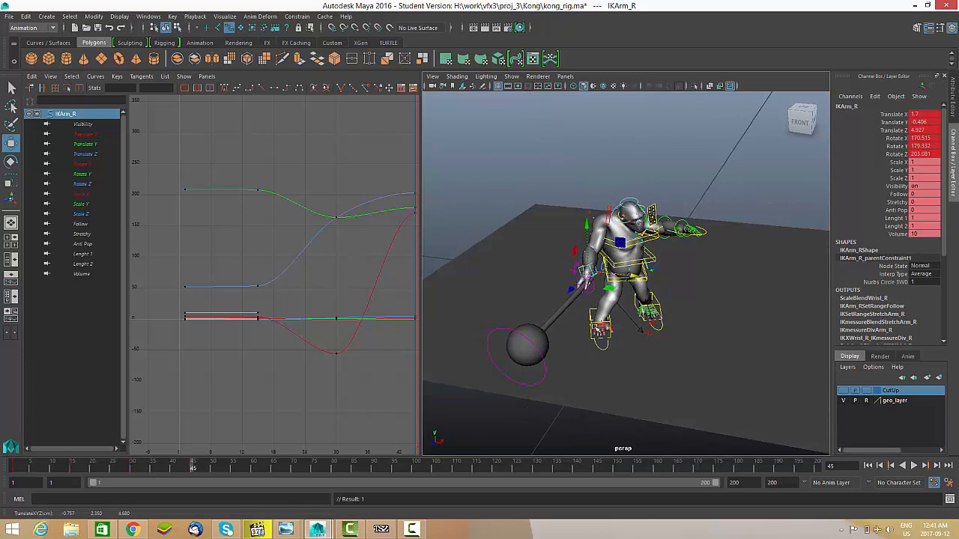
pyautogui.press('e')
pyautogui.keyDown('alt'); pyautogui.moveTo(577, 308); pyautogui.dragTo(562, 258); pyautogui.keyUp('alt')
pyautogui.scroll(4, 657, 263)
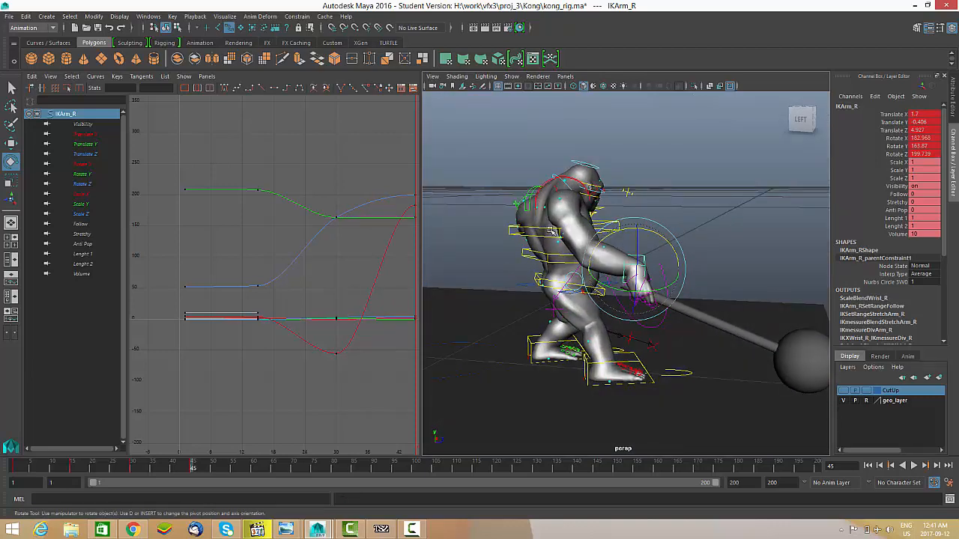
# Bend the chest forward at frame 45 by moving IKSpine3_M to Translate 0.137, -0.118, 0.735 and rotating it to Rotate X 51.985.
pyautogui.click(560, 242)
pyautogui.press('w')
pyautogui.keyDown('alt'); pyautogui.moveTo(613, 239); pyautogui.dragTo(597, 196); pyautogui.keyUp('alt')
pyautogui.press('e')
pyautogui.keyDown('alt'); pyautogui.moveTo(613, 255); pyautogui.dragTo(684, 292); pyautogui.keyUp('alt')
pyautogui.press('w')
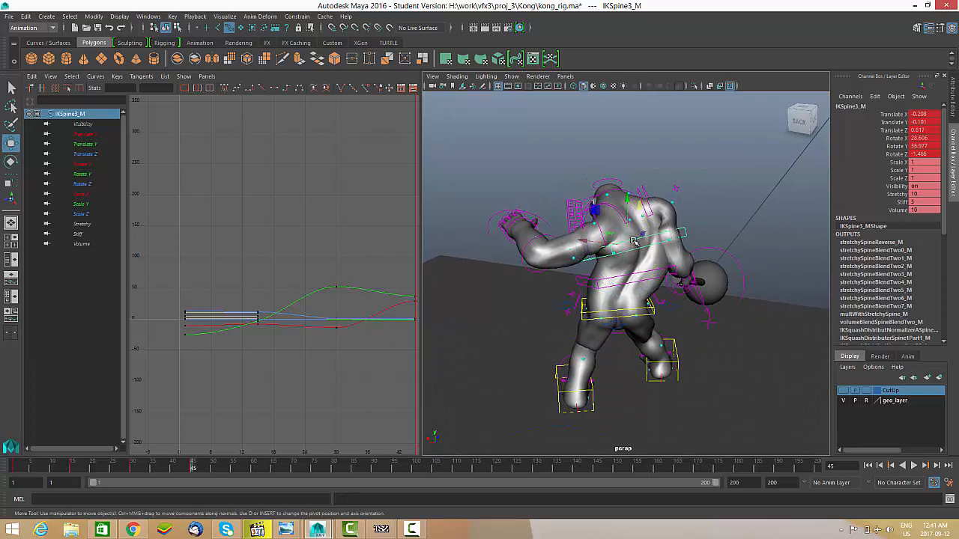
pyautogui.moveTo(623, 245); pyautogui.dragTo(604, 242)
pyautogui.keyDown('alt'); pyautogui.moveTo(605, 242); pyautogui.dragTo(636, 210); pyautogui.keyUp('alt')
pyautogui.press('e')
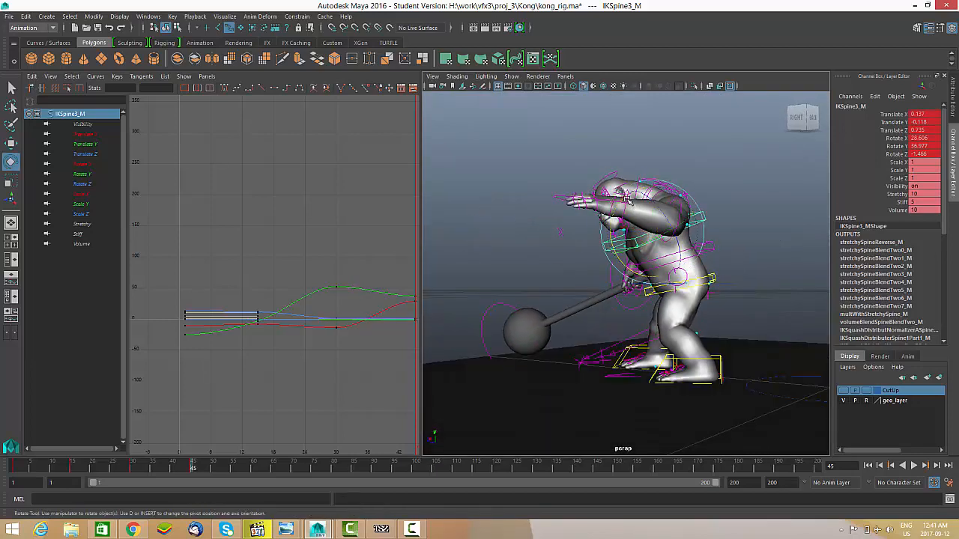
pyautogui.keyDown('alt'); pyautogui.moveTo(615, 216); pyautogui.dragTo(687, 255, button='right'); pyautogui.keyUp('alt')
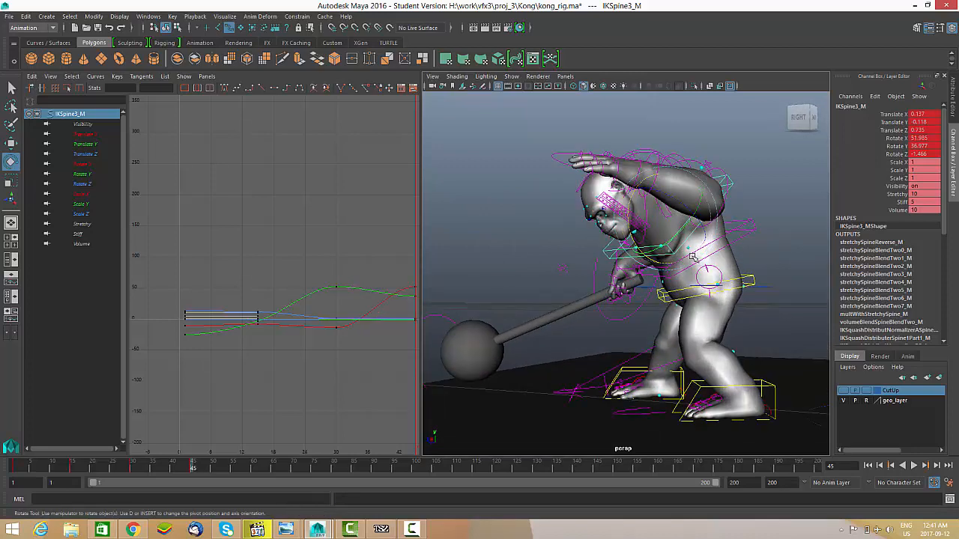
pyautogui.press('w')
pyautogui.moveTo(664, 218); pyautogui.dragTo(677, 238)
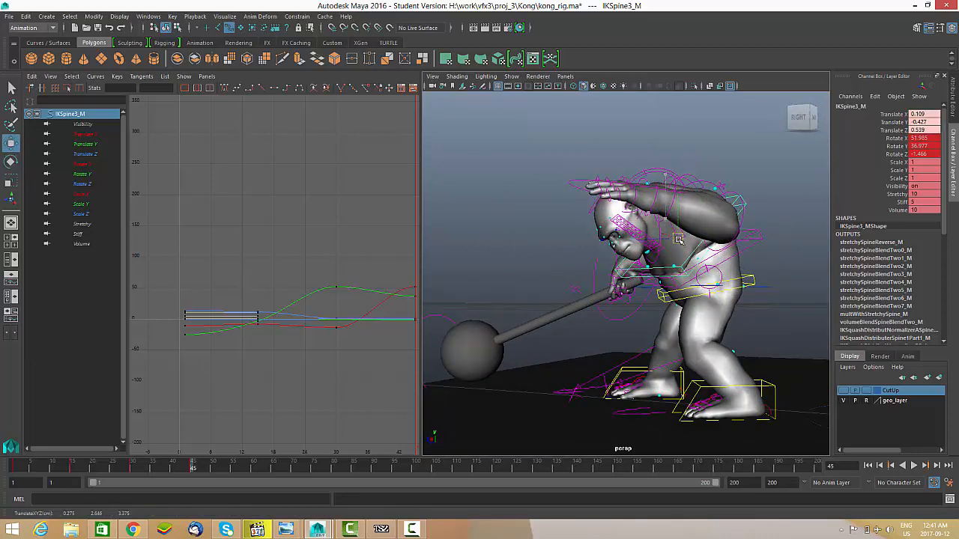
pyautogui.hotkey('ctrl', 'z')
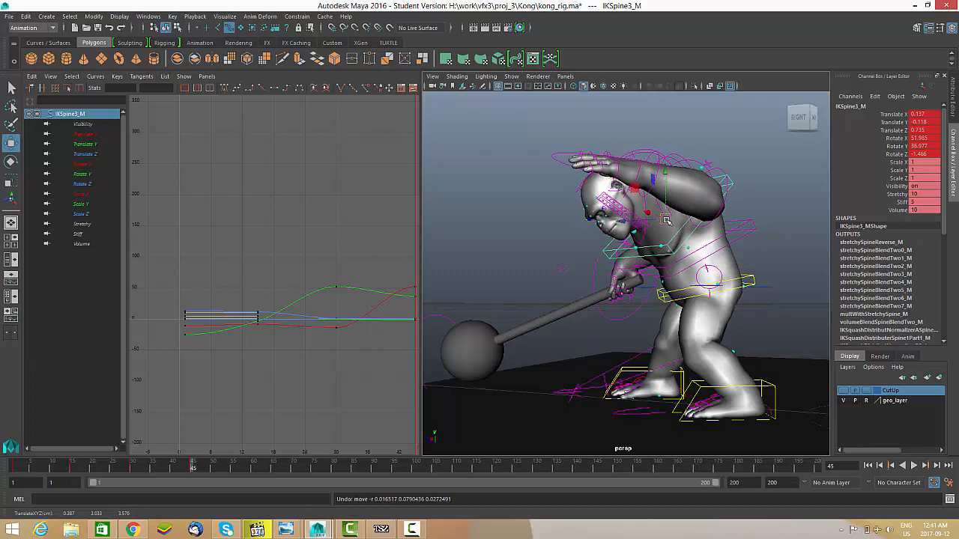
# Move IKSpine3_M at frame 45 to Translate 0.145, -0.245, 0.933 and adjust its X rotation.
pyautogui.moveTo(666, 220); pyautogui.dragTo(677, 247)
pyautogui.press('e')
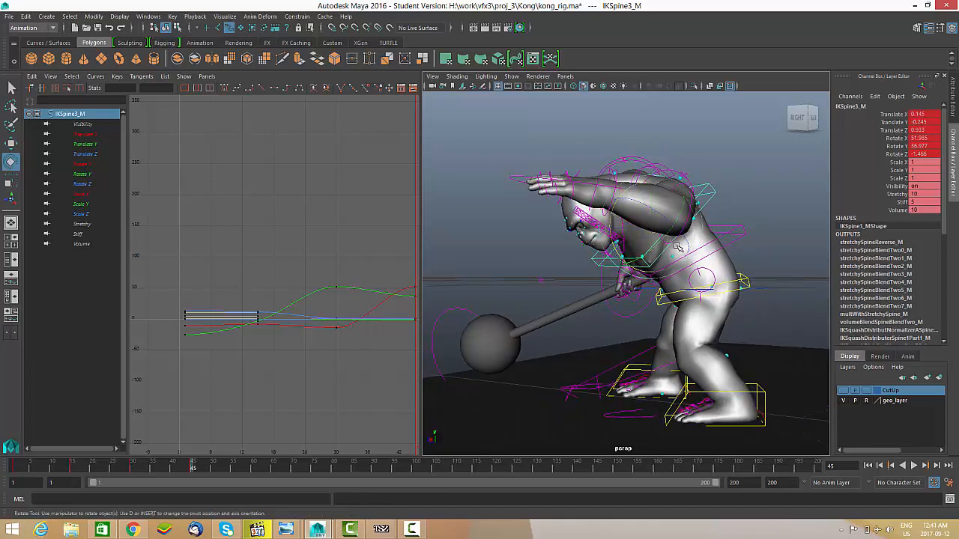
pyautogui.moveTo(612, 234); pyautogui.dragTo(623, 229)
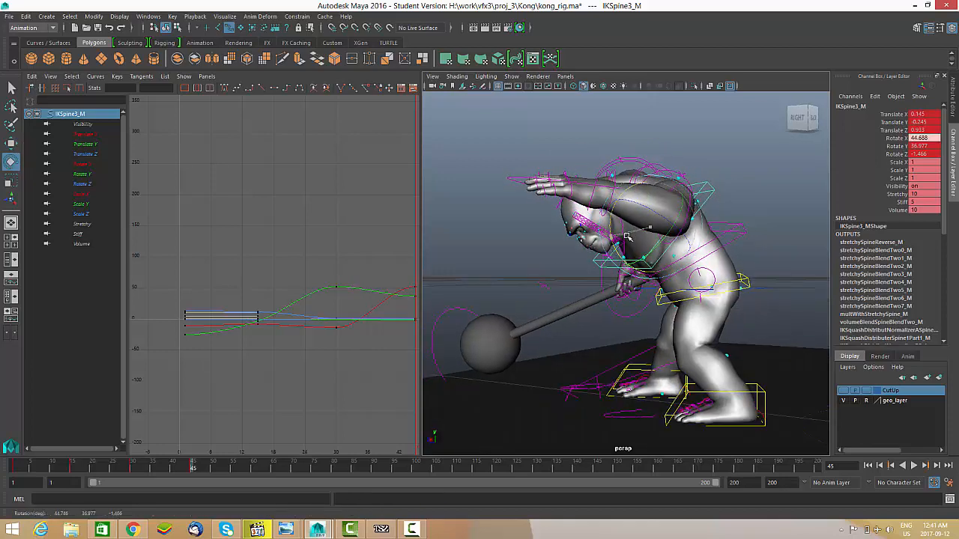
# Tilt the hips with IKSpine1_M at frame 45 to about Rotate Z -11.3, and rotate IKSpine3_M to 67.268, 10.564, 12.152.
pyautogui.keyDown('alt'); pyautogui.moveTo(673, 250); pyautogui.dragTo(614, 259); pyautogui.keyUp('alt')
pyautogui.keyDown('alt'); pyautogui.moveTo(634, 291); pyautogui.dragTo(719, 301); pyautogui.keyUp('alt')
pyautogui.click(618, 313)
pyautogui.keyDown('alt'); pyautogui.moveTo(618, 313); pyautogui.dragTo(635, 326); pyautogui.keyUp('alt')
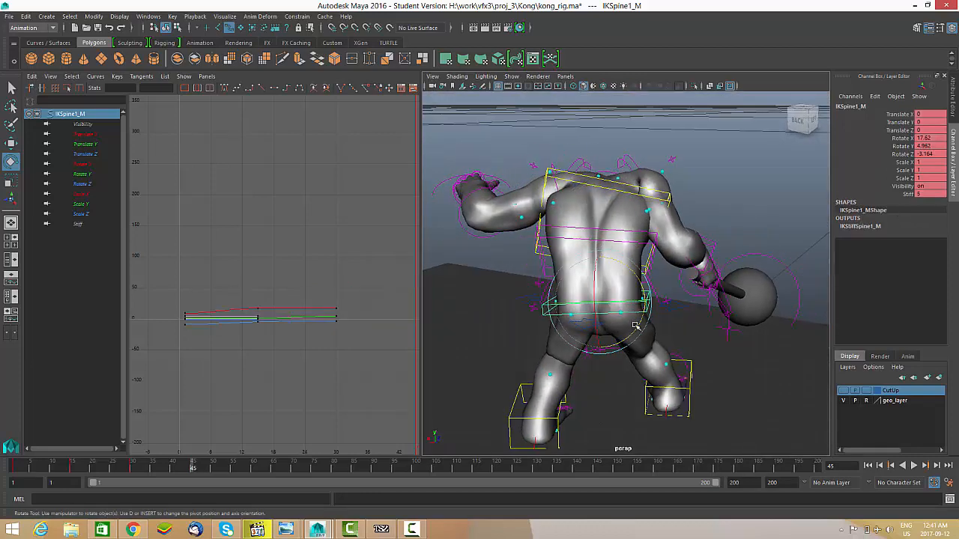
pyautogui.moveTo(640, 281); pyautogui.dragTo(638, 276)
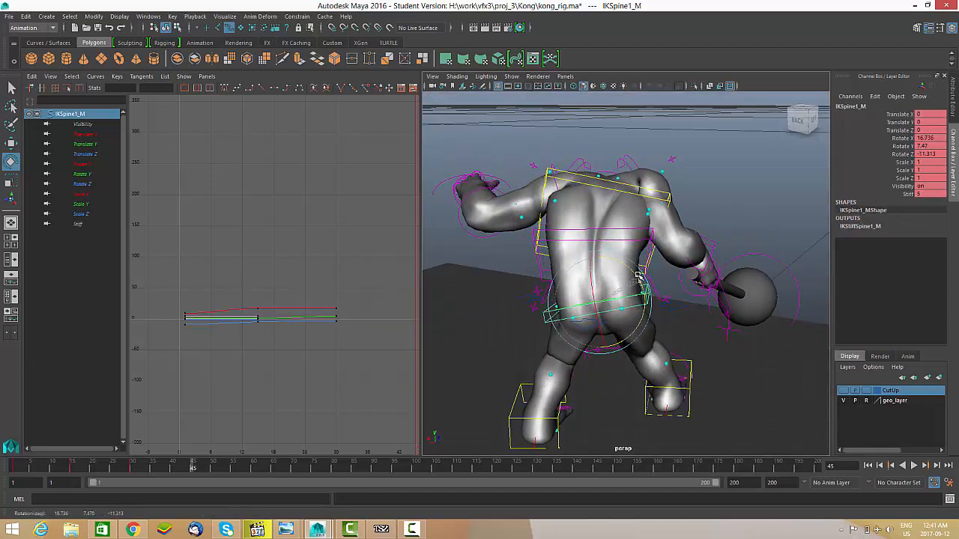
pyautogui.click(640, 235)
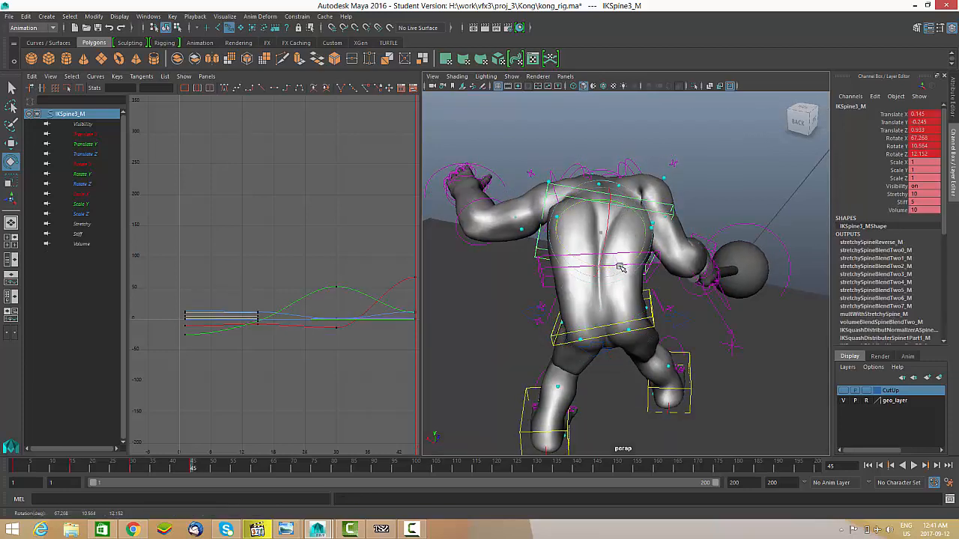
# At frame 45, rotate IKSpine3_M to 67.158, 11.883, 11.587 and FKScapula_R to 13.319, -8.454, -19.68.
pyautogui.moveTo(620, 267); pyautogui.dragTo(558, 236)
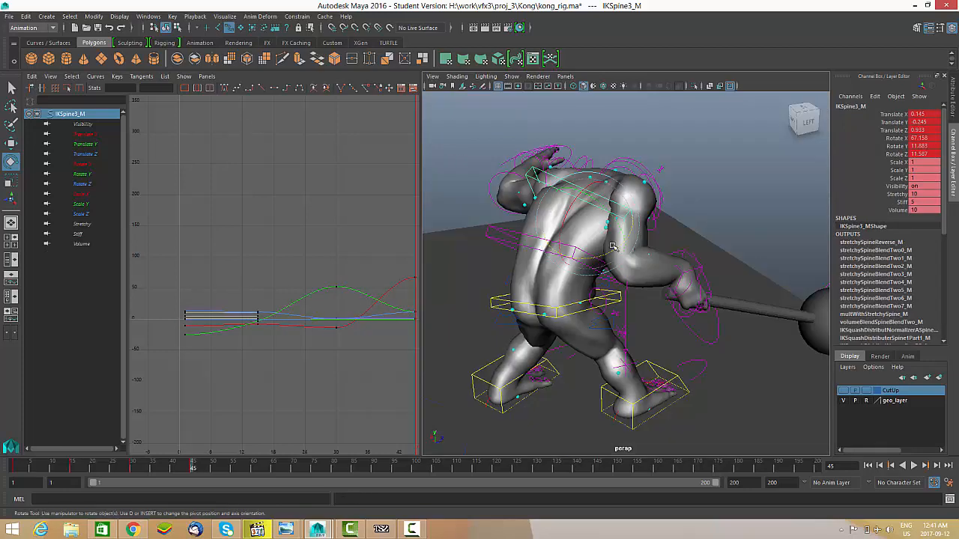
pyautogui.keyDown('alt'); pyautogui.moveTo(651, 199); pyautogui.dragTo(579, 167); pyautogui.keyUp('alt')
pyautogui.click(612, 157)
pyautogui.keyDown('alt'); pyautogui.moveTo(635, 177); pyautogui.dragTo(599, 172); pyautogui.keyUp('alt')
pyautogui.moveTo(618, 221)
pyautogui.mouseDown()
pyautogui.moveTo(617, 213)
pyautogui.moveTo(622, 218)
pyautogui.mouseUp()
pyautogui.keyDown('alt'); pyautogui.moveTo(603, 196); pyautogui.dragTo(639, 222); pyautogui.keyUp('alt')
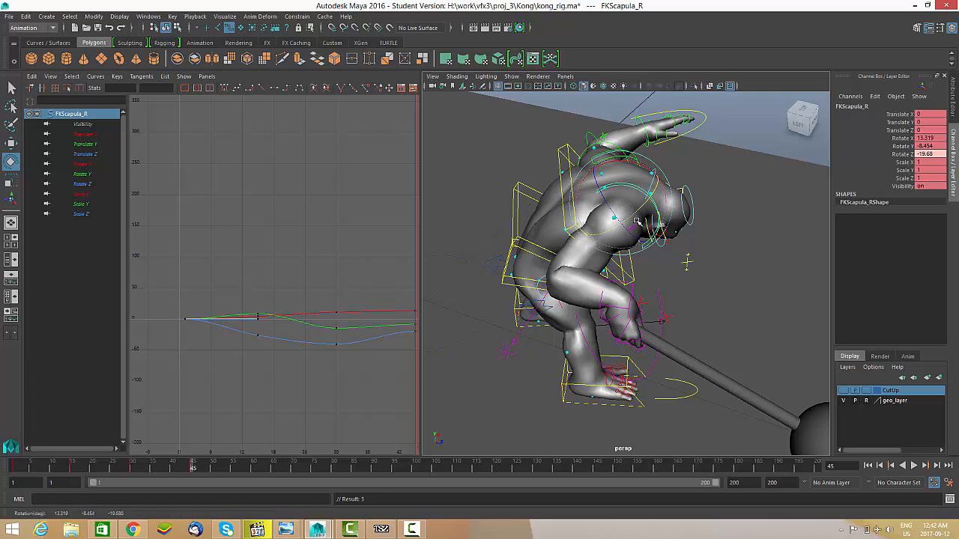
# Move the right hand control IKArm_R forward at frame 45 to Translate Z 6.143.
pyautogui.click(635, 294)
pyautogui.keyDown('alt'); pyautogui.moveTo(631, 310); pyautogui.dragTo(767, 314); pyautogui.keyUp('alt')
pyautogui.press('w')
pyautogui.keyDown('alt'); pyautogui.moveTo(764, 323); pyautogui.dragTo(745, 318); pyautogui.keyUp('alt')
pyautogui.keyDown('alt'); pyautogui.moveTo(745, 318); pyautogui.dragTo(706, 312, button='right'); pyautogui.keyUp('alt')
pyautogui.keyDown('alt'); pyautogui.moveTo(706, 312); pyautogui.dragTo(686, 308, button='middle'); pyautogui.keyUp('alt')
pyautogui.keyDown('alt'); pyautogui.moveTo(686, 308); pyautogui.dragTo(681, 287); pyautogui.keyUp('alt')
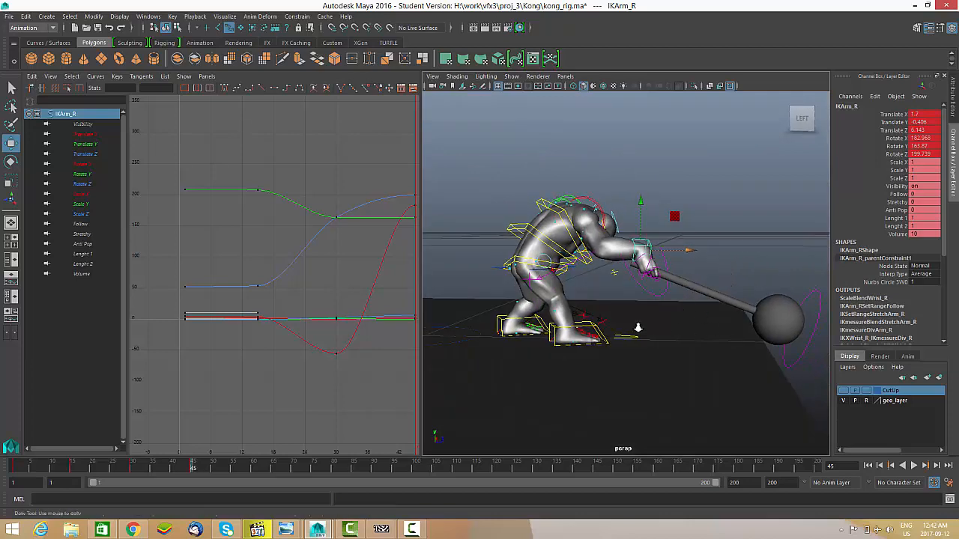
# Slide the ground plane pPlane1 forward under the hammer to Translate Z 3.573, and disable surface selection.
pyautogui.keyDown('alt'); pyautogui.moveTo(638, 327); pyautogui.dragTo(608, 330, button='right'); pyautogui.keyUp('alt')
pyautogui.click(653, 350)
pyautogui.click(659, 335)
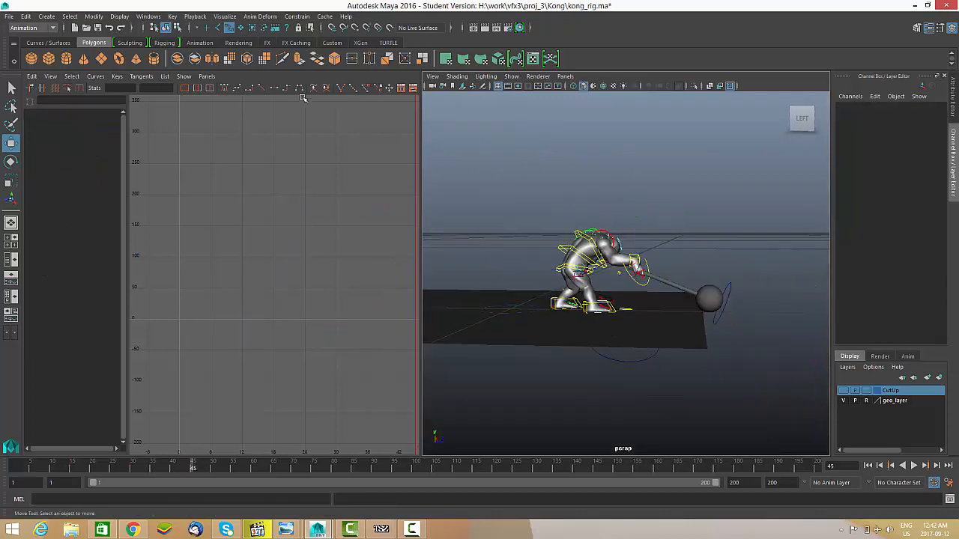
pyautogui.click(540, 344)
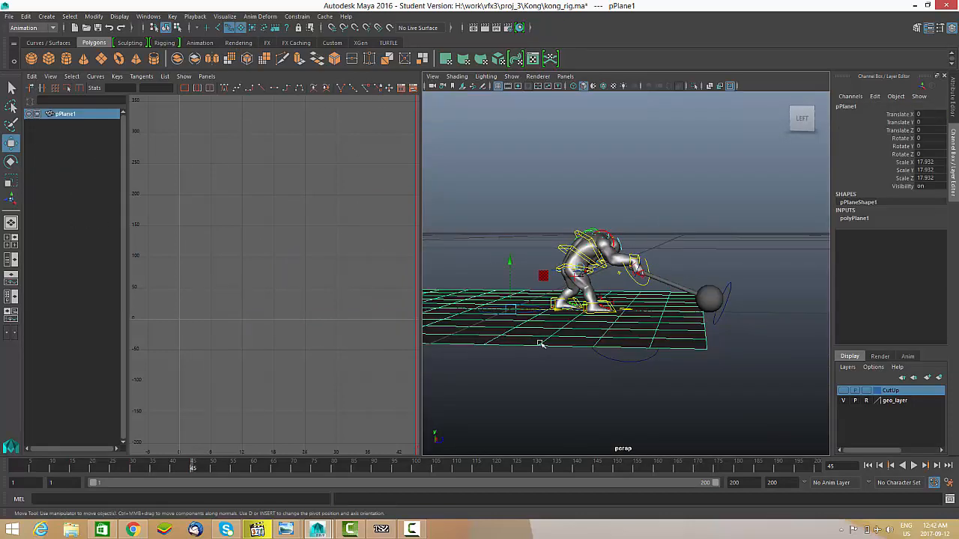
pyautogui.moveTo(560, 307); pyautogui.dragTo(636, 309)
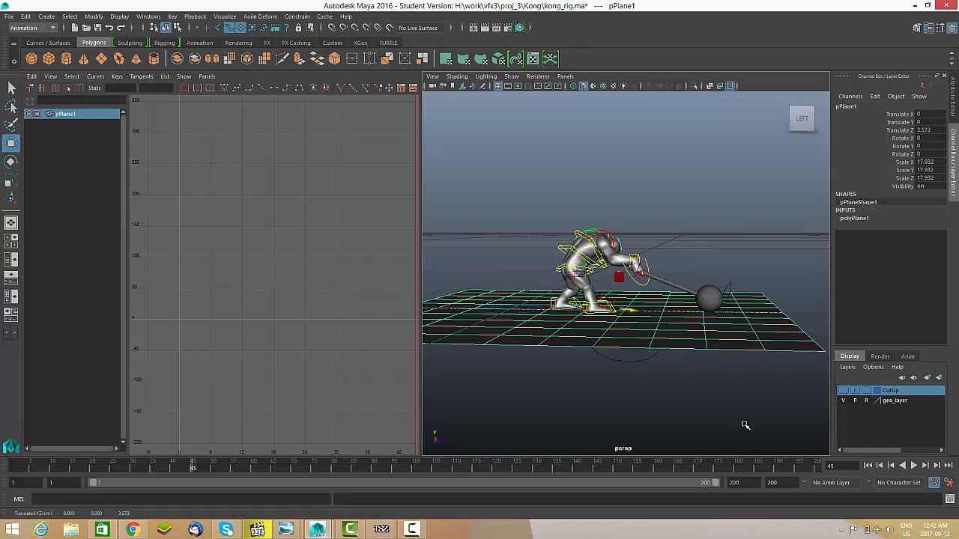
pyautogui.keyDown('alt'); pyautogui.moveTo(591, 334); pyautogui.dragTo(660, 355, button='right'); pyautogui.keyUp('alt')
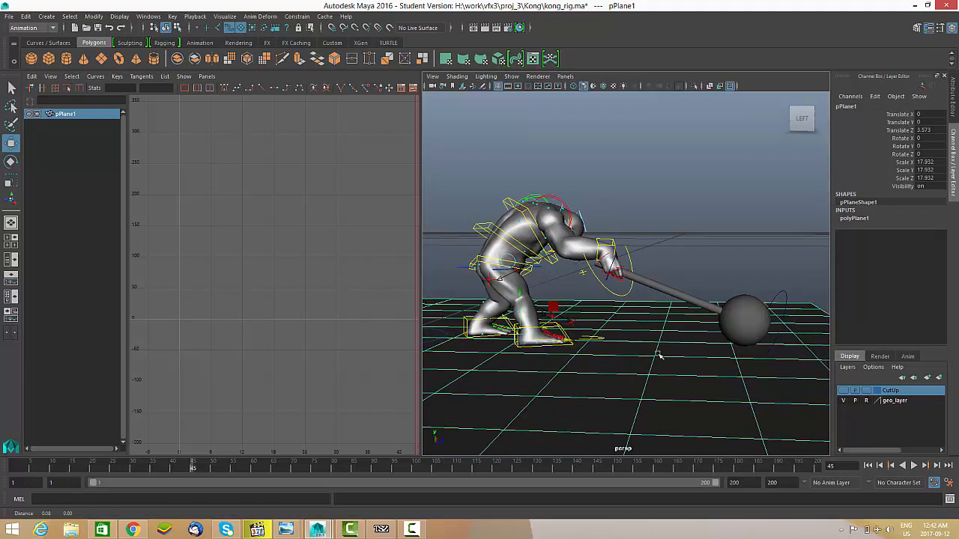
pyautogui.keyDown('alt'); pyautogui.moveTo(659, 355); pyautogui.dragTo(657, 368); pyautogui.keyUp('alt')
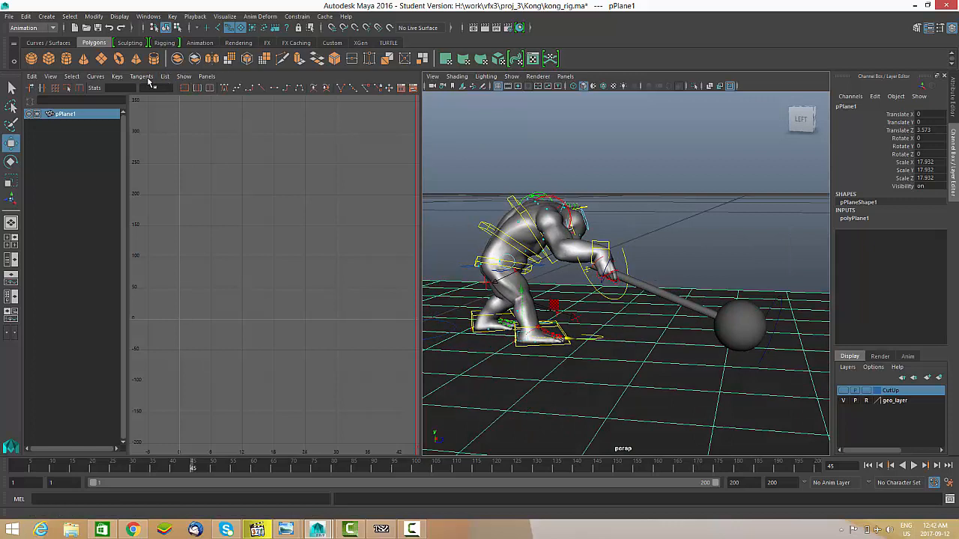
pyautogui.click(105, 78)
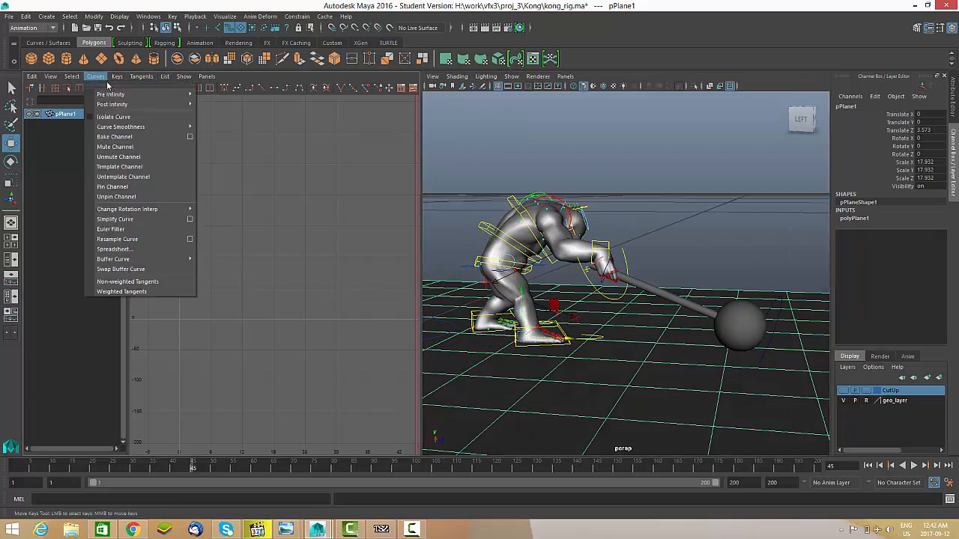
pyautogui.click(242, 27)
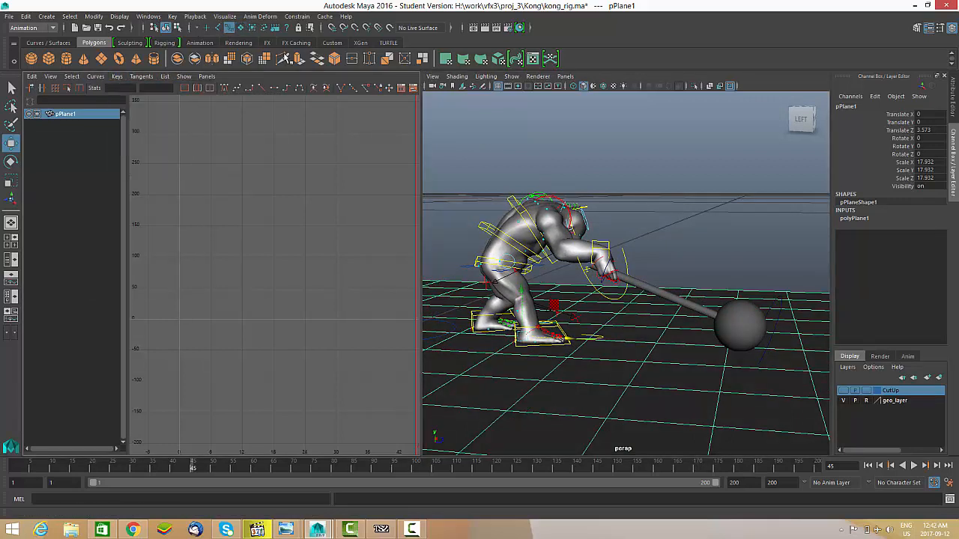
# Raise the bent chest at frame 45 by rotating IKSpine3_M to Rotate X 51.56.
pyautogui.keyDown('alt'); pyautogui.moveTo(573, 293); pyautogui.dragTo(591, 280, button='middle'); pyautogui.keyUp('alt')
pyautogui.keyDown('alt'); pyautogui.moveTo(591, 280); pyautogui.dragTo(635, 262, button='right'); pyautogui.keyUp('alt')
pyautogui.keyDown('alt'); pyautogui.moveTo(635, 263); pyautogui.dragTo(666, 287); pyautogui.keyUp('alt')
pyautogui.keyDown('alt'); pyautogui.moveTo(666, 287); pyautogui.dragTo(622, 282, button='right'); pyautogui.keyUp('alt')
pyautogui.keyDown('alt'); pyautogui.moveTo(622, 281); pyautogui.dragTo(657, 280, button='middle'); pyautogui.keyUp('alt')
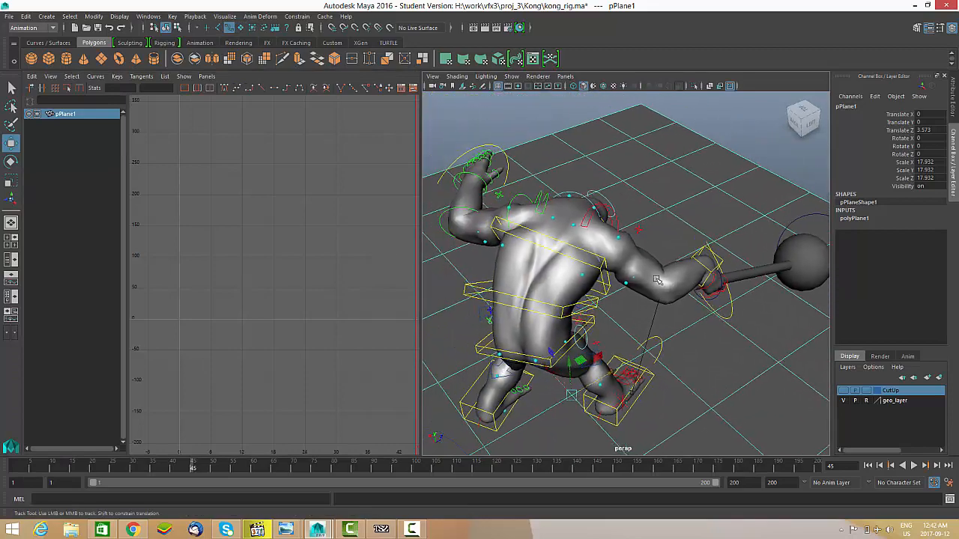
pyautogui.keyDown('alt'); pyautogui.moveTo(657, 280); pyautogui.dragTo(495, 187); pyautogui.keyUp('alt')
pyautogui.click(535, 176)
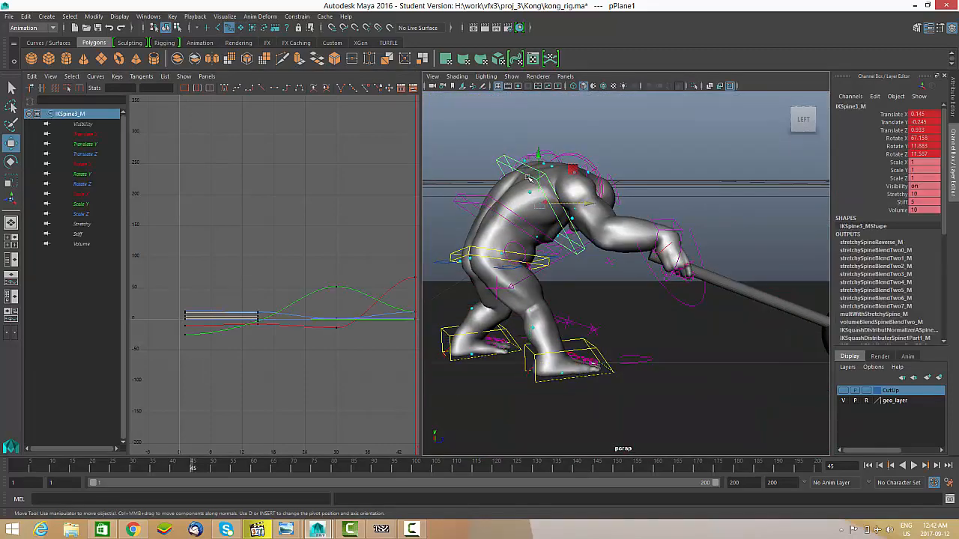
pyautogui.press('e')
pyautogui.moveTo(524, 171); pyautogui.dragTo(625, 211)
# Turn the neck at frame 45 by rotating FKNeck_M to about -6.5, 2.7, -26.4.
pyautogui.click(576, 157)
pyautogui.keyDown('alt'); pyautogui.moveTo(625, 210); pyautogui.dragTo(668, 237, button='right'); pyautogui.keyUp('alt')
pyautogui.keyDown('alt'); pyautogui.moveTo(668, 237); pyautogui.dragTo(670, 244); pyautogui.keyUp('alt')
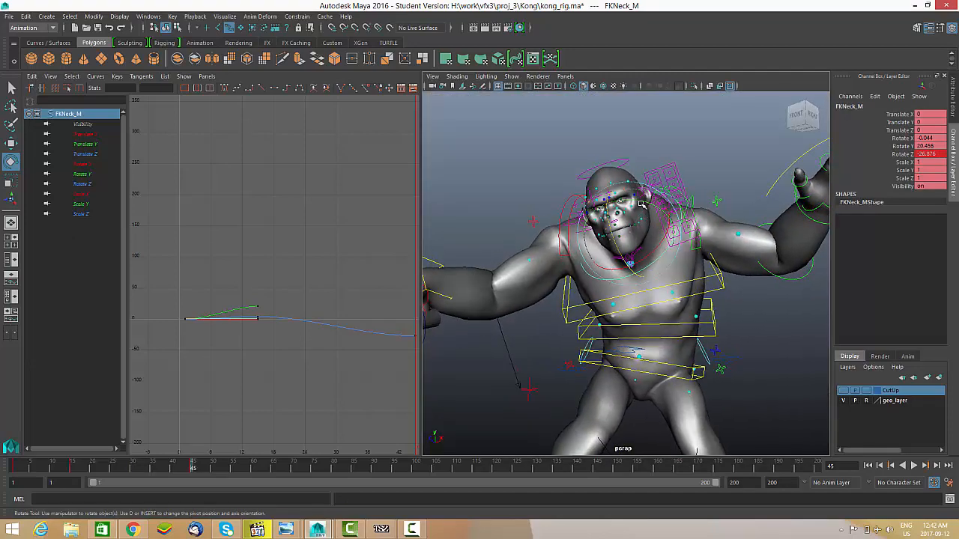
pyautogui.moveTo(637, 210); pyautogui.dragTo(653, 206)
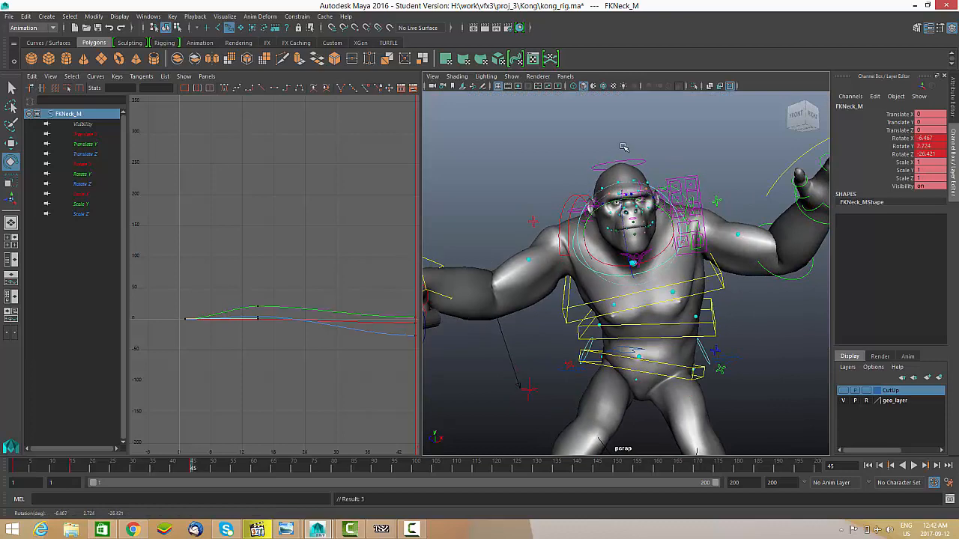
# Rotate the head control FKHead_M at frame 45 to 35.535, 14.002, 17.064.
pyautogui.click(629, 156)
pyautogui.click(634, 160)
pyautogui.moveTo(607, 237); pyautogui.dragTo(662, 253)
pyautogui.keyDown('alt'); pyautogui.moveTo(672, 258); pyautogui.dragTo(737, 263); pyautogui.keyUp('alt')
pyautogui.keyDown('alt'); pyautogui.moveTo(738, 264); pyautogui.dragTo(554, 299, button='right'); pyautogui.keyUp('alt')
pyautogui.keyDown('alt'); pyautogui.moveTo(554, 304); pyautogui.dragTo(634, 286); pyautogui.keyUp('alt')
pyautogui.keyDown('alt'); pyautogui.moveTo(634, 286); pyautogui.dragTo(668, 279, button='right'); pyautogui.keyUp('alt')
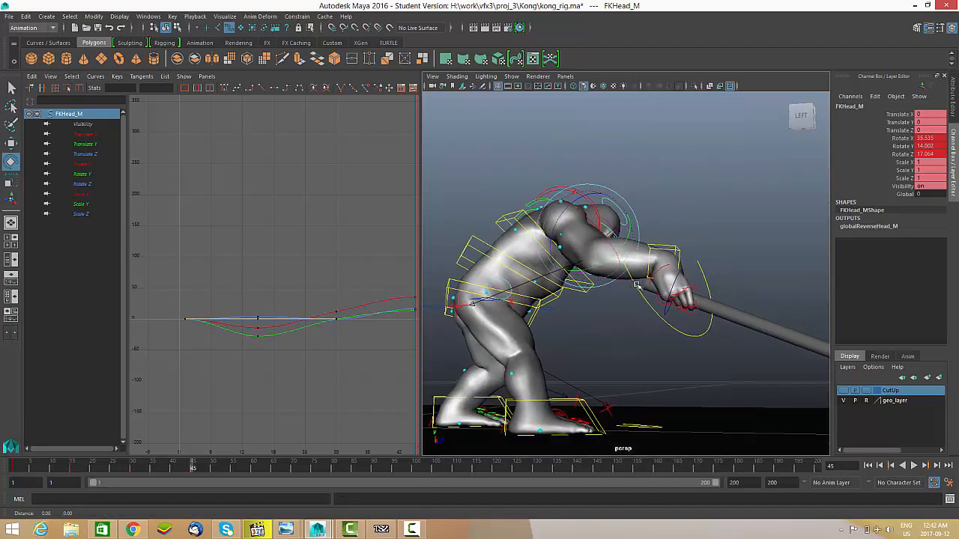
pyautogui.keyDown('alt'); pyautogui.moveTo(668, 279); pyautogui.dragTo(688, 274); pyautogui.keyUp('alt')
# Lower the right hand control IKArm_R at frame 45 to bring the hammer down.
pyautogui.click(685, 264)
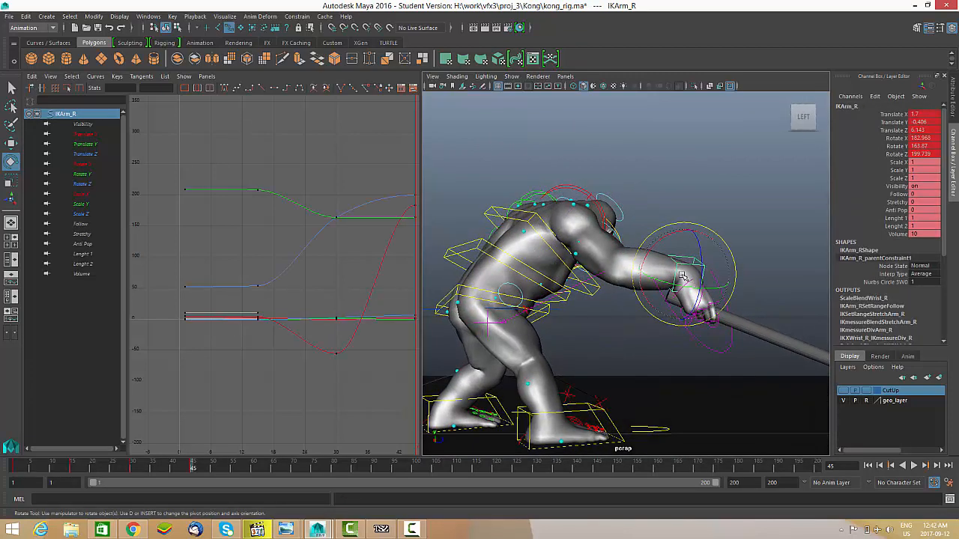
pyautogui.press('w')
pyautogui.keyDown('alt'); pyautogui.moveTo(703, 274); pyautogui.dragTo(664, 250, button='middle'); pyautogui.keyUp('alt')
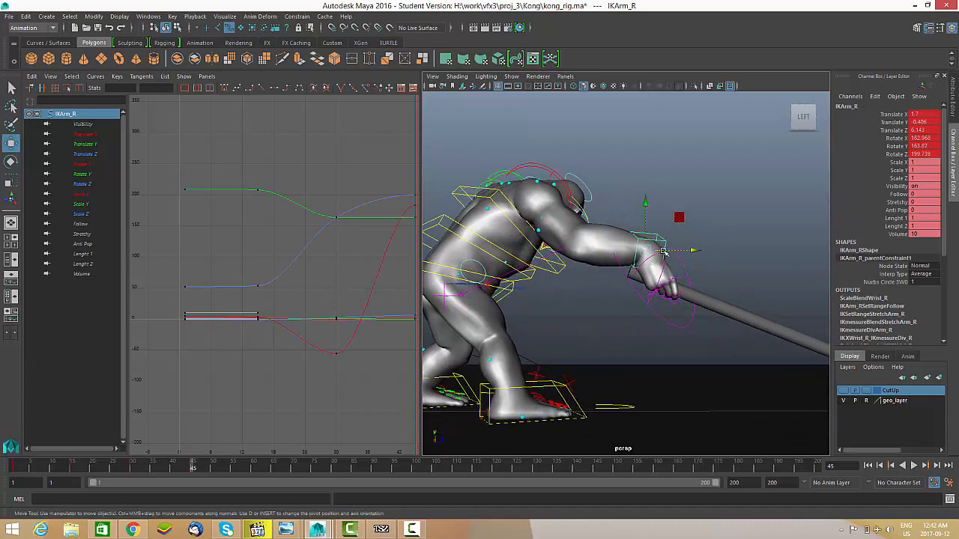
pyautogui.moveTo(651, 251); pyautogui.dragTo(636, 274)
pyautogui.keyDown('alt'); pyautogui.moveTo(636, 274); pyautogui.dragTo(579, 254, button='right'); pyautogui.keyUp('alt')
pyautogui.moveTo(578, 255); pyautogui.dragTo(529, 225)
# Rotate the right shoulder blade control FKScapula_R at frame 45 to 13.218, -7.541, 6.609.
pyautogui.press('e')
pyautogui.click(531, 198)
pyautogui.keyDown('alt'); pyautogui.moveTo(686, 227); pyautogui.dragTo(632, 237); pyautogui.keyUp('alt')
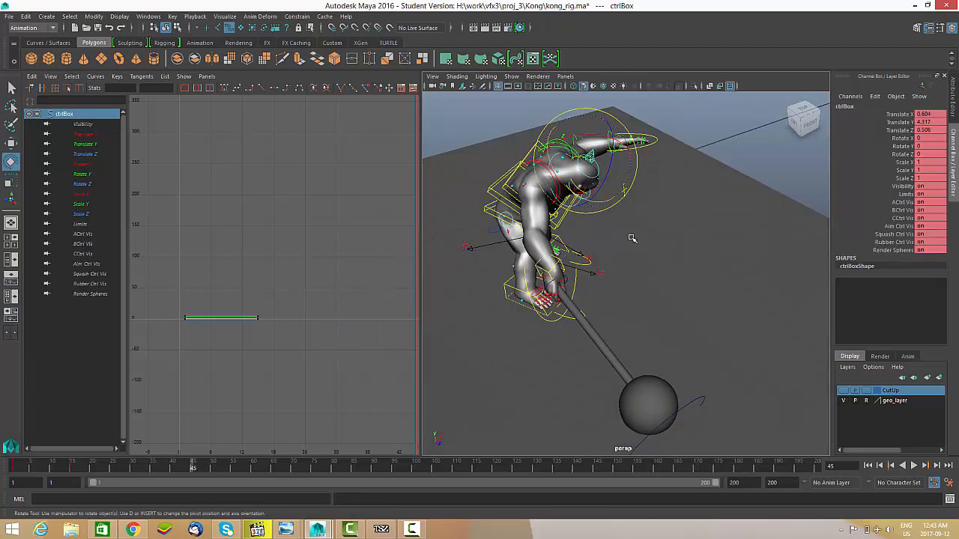
pyautogui.click(633, 237)
pyautogui.click(555, 206)
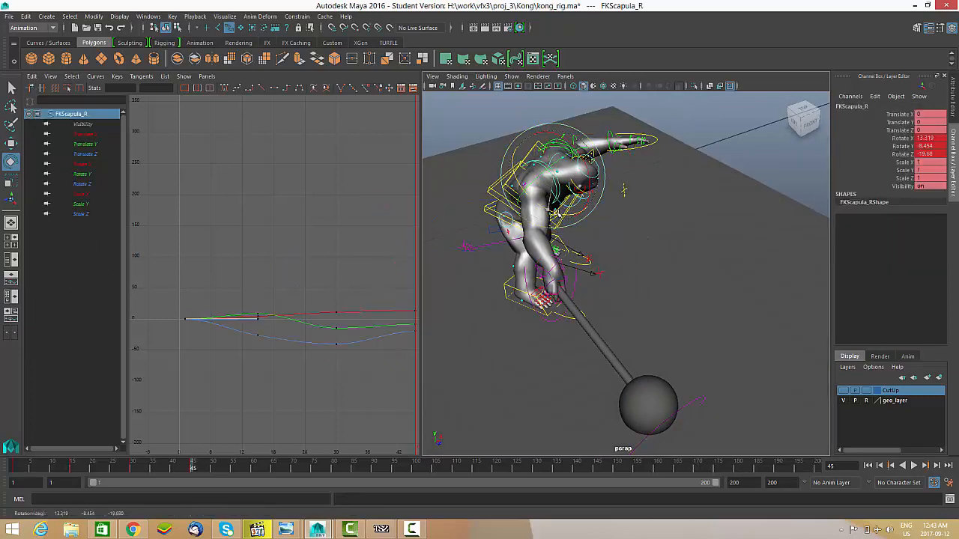
pyautogui.keyDown('alt'); pyautogui.moveTo(567, 215); pyautogui.dragTo(660, 250); pyautogui.keyUp('alt')
pyautogui.moveTo(590, 254); pyautogui.dragTo(588, 251)
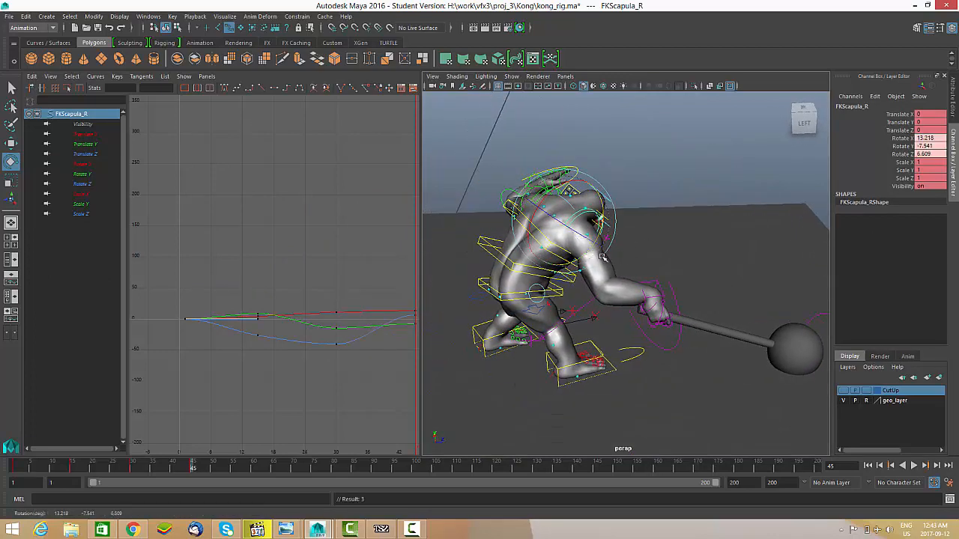
# Place IKArm_R at frame 45 at Translate 1.726, -0.78, 6.317 and rotate it to -1.142, 16.856, 19.519.
pyautogui.click(659, 292)
pyautogui.keyDown('alt'); pyautogui.moveTo(660, 294); pyautogui.dragTo(664, 236); pyautogui.keyUp('alt')
pyautogui.press('w')
pyautogui.press('e')
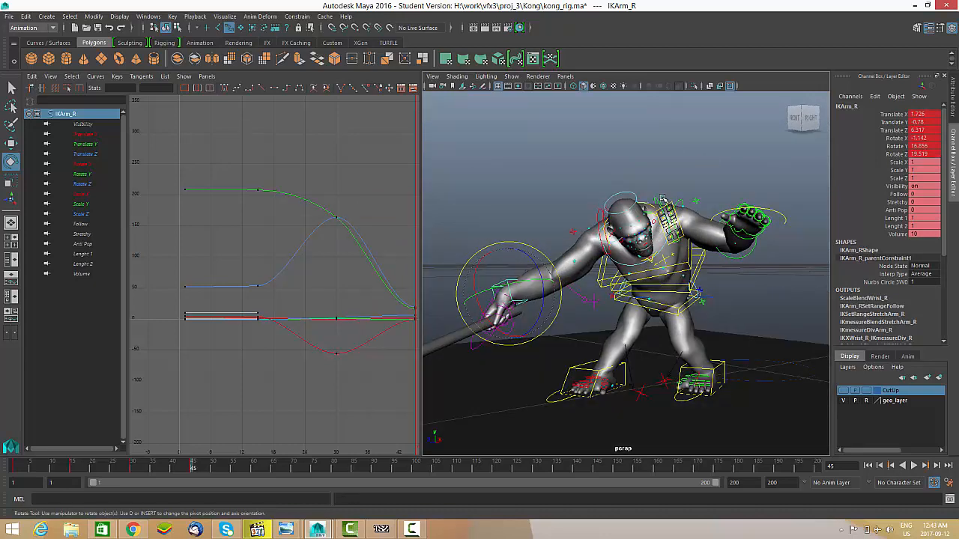
# Swing the left arm at frame 45 by rotating FKShoulder_L to 14.401, 1.152, -57.259.
pyautogui.click(662, 198)
pyautogui.keyDown('alt'); pyautogui.moveTo(663, 174); pyautogui.dragTo(657, 197); pyautogui.keyUp('alt')
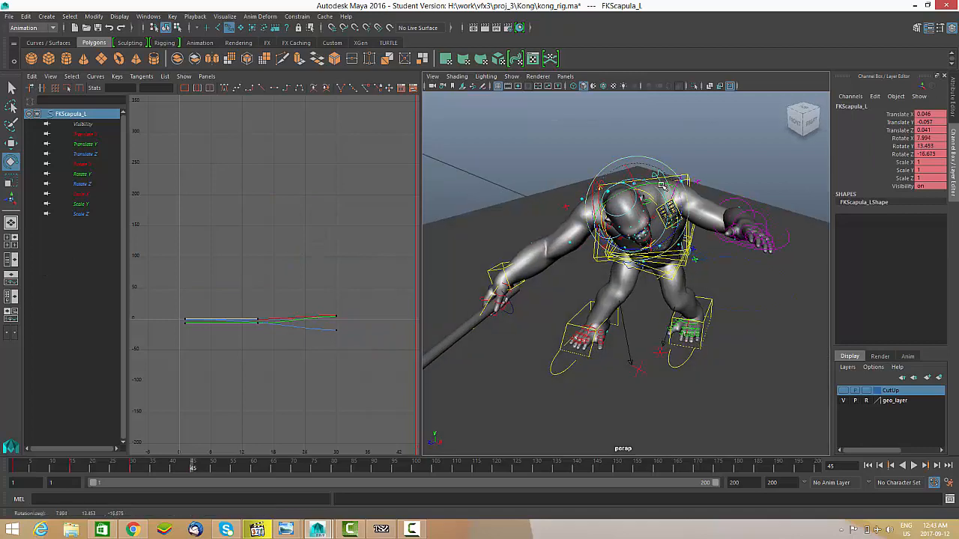
pyautogui.click(677, 190)
pyautogui.click(687, 222)
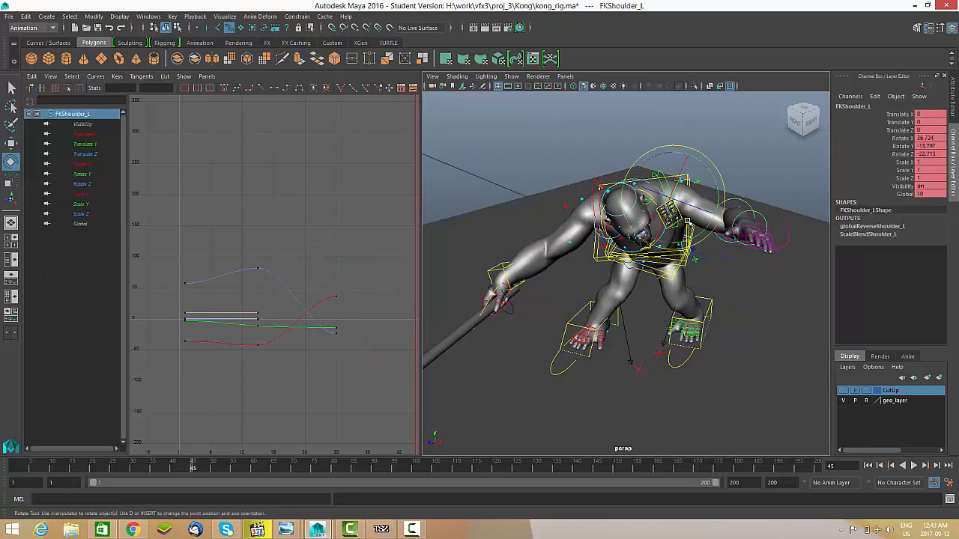
pyautogui.moveTo(699, 212); pyautogui.dragTo(703, 248)
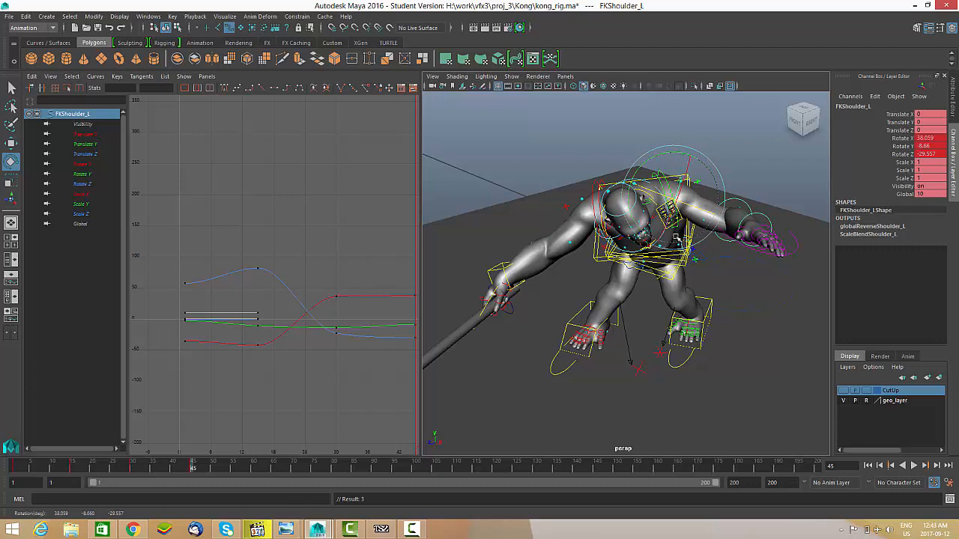
pyautogui.moveTo(681, 155); pyautogui.dragTo(522, 328)
pyautogui.keyDown('alt'); pyautogui.moveTo(522, 327); pyautogui.dragTo(627, 376, button='right'); pyautogui.keyUp('alt')
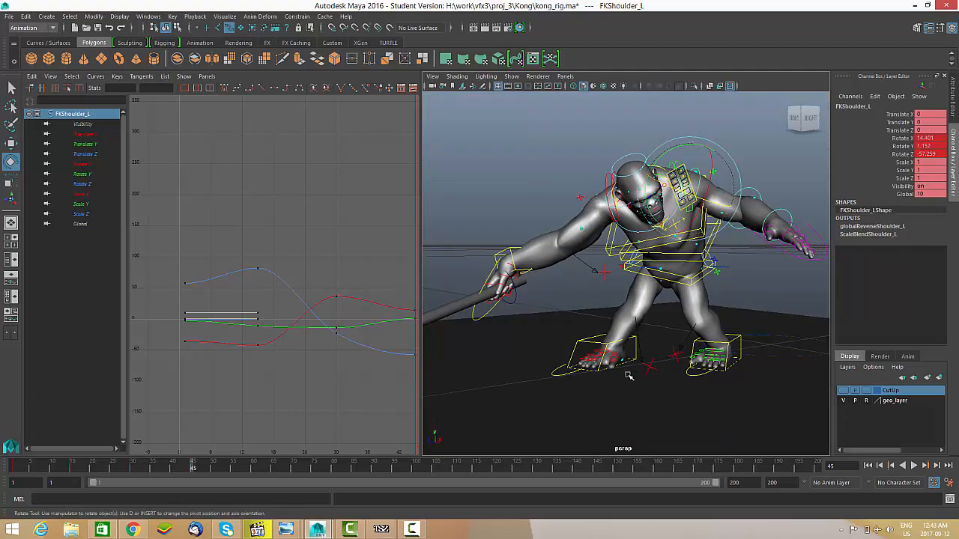
# Reposition the right knee control PoleLeg_R at frame 45 to Translate -0.838, -0.648, -0.113.
pyautogui.click(646, 369)
pyautogui.press('w')
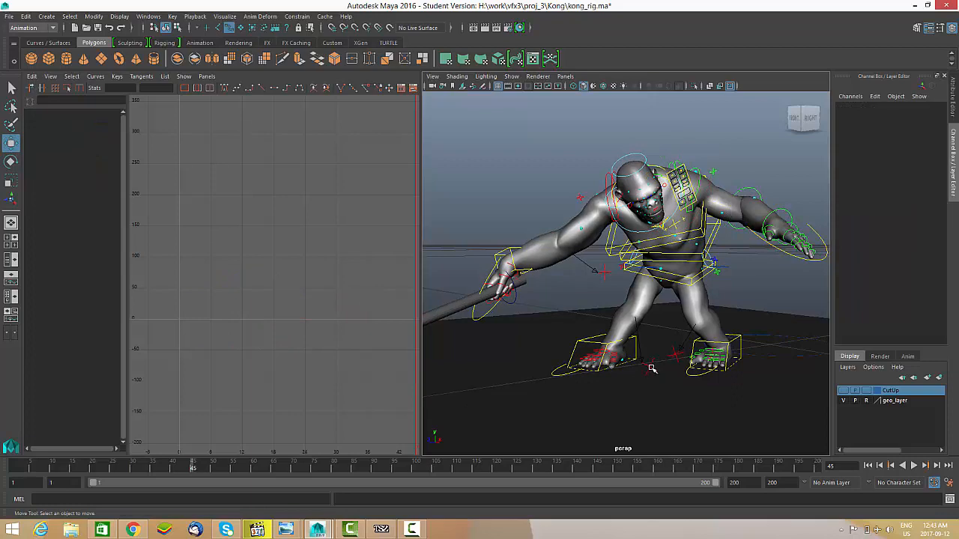
pyautogui.click(650, 367)
pyautogui.moveTo(650, 367); pyautogui.dragTo(557, 350)
pyautogui.keyDown('alt'); pyautogui.moveTo(557, 350); pyautogui.dragTo(547, 291); pyautogui.keyUp('alt')
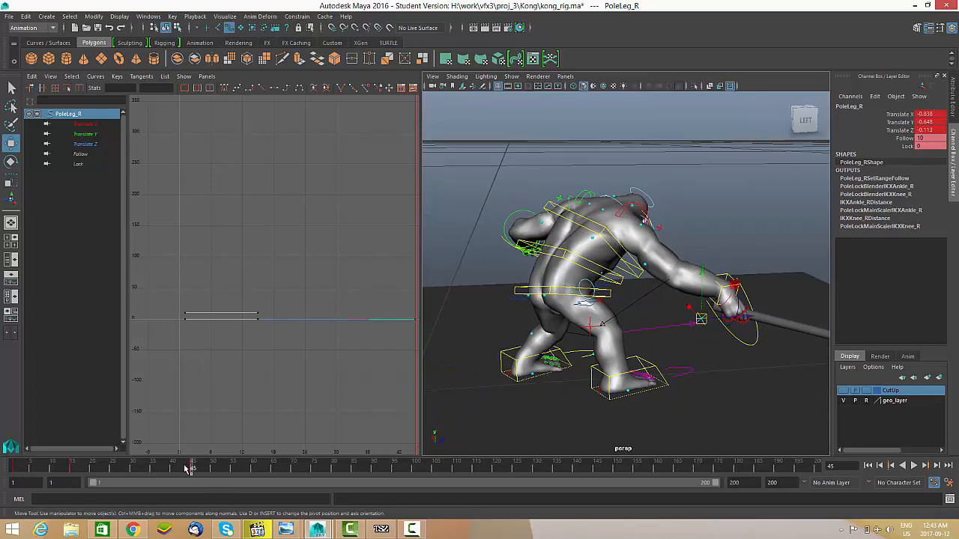
# Play back the hammer swing, stop at frame 30 to inspect that pose, and dismiss the battery notice.
pyautogui.hotkey('alt', 'v')
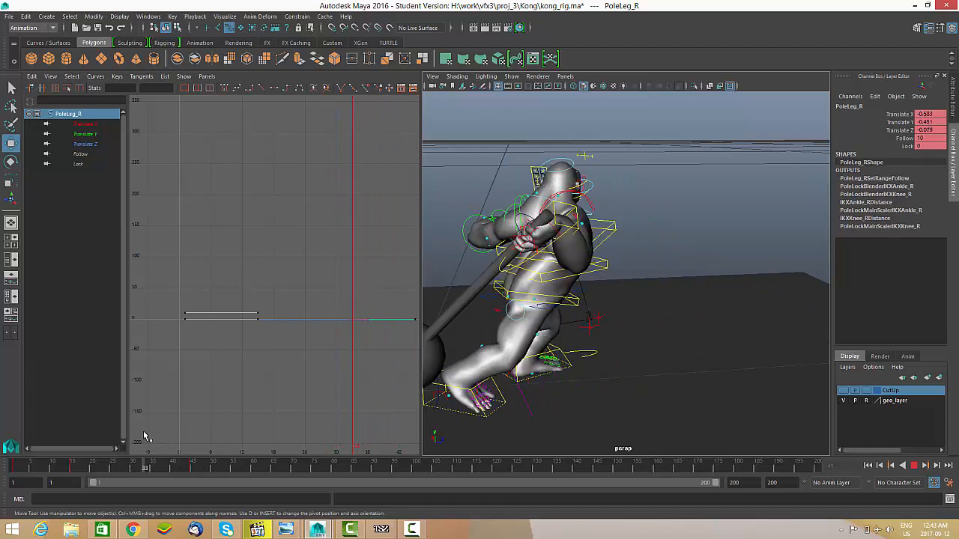
pyautogui.moveTo(144, 433); pyautogui.dragTo(131, 423)
pyautogui.keyDown('alt'); pyautogui.moveTo(580, 259); pyautogui.dragTo(678, 267); pyautogui.keyUp('alt')
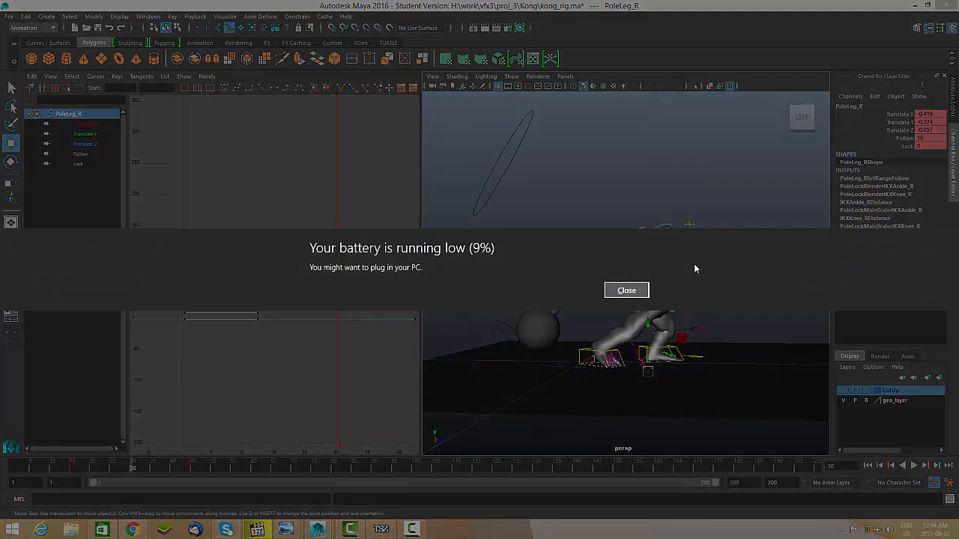
pyautogui.click(626, 291)
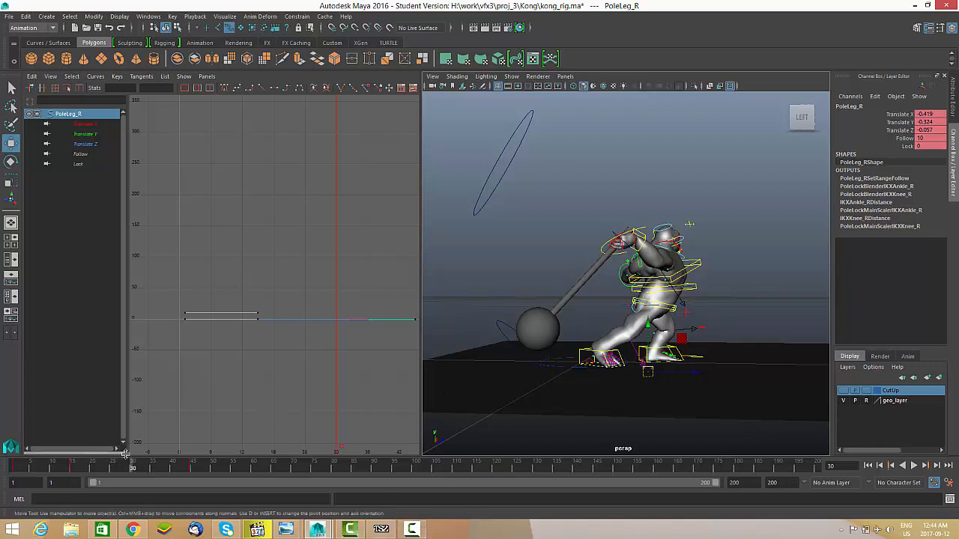
# Adjust IKSpine3_M at frame 30 to Translate 0.01, 0.098, 0.036 and Rotate -12.007, 45.715, 2.648.
pyautogui.keyDown('alt'); pyautogui.moveTo(681, 307); pyautogui.dragTo(672, 274); pyautogui.keyUp('alt')
pyautogui.click(669, 265)
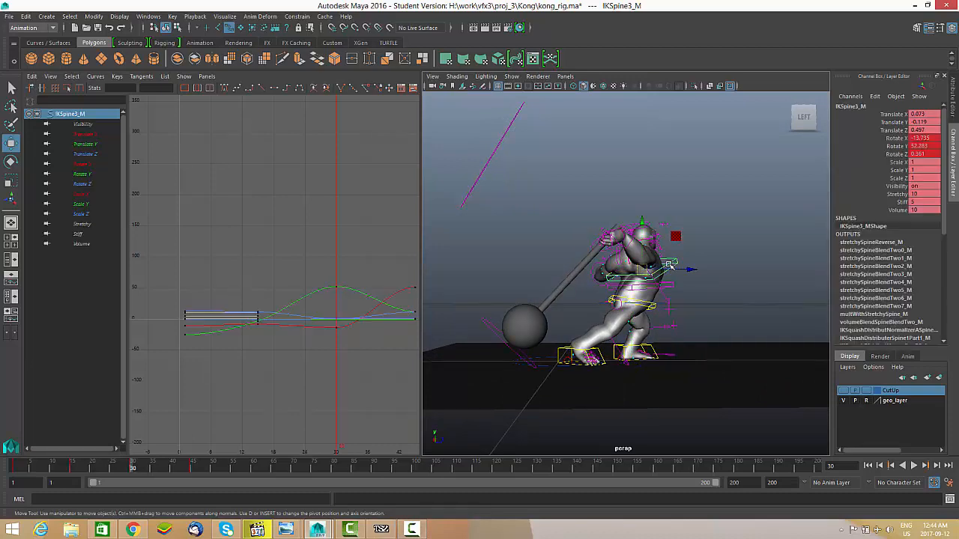
pyautogui.scroll(5, 627, 284)
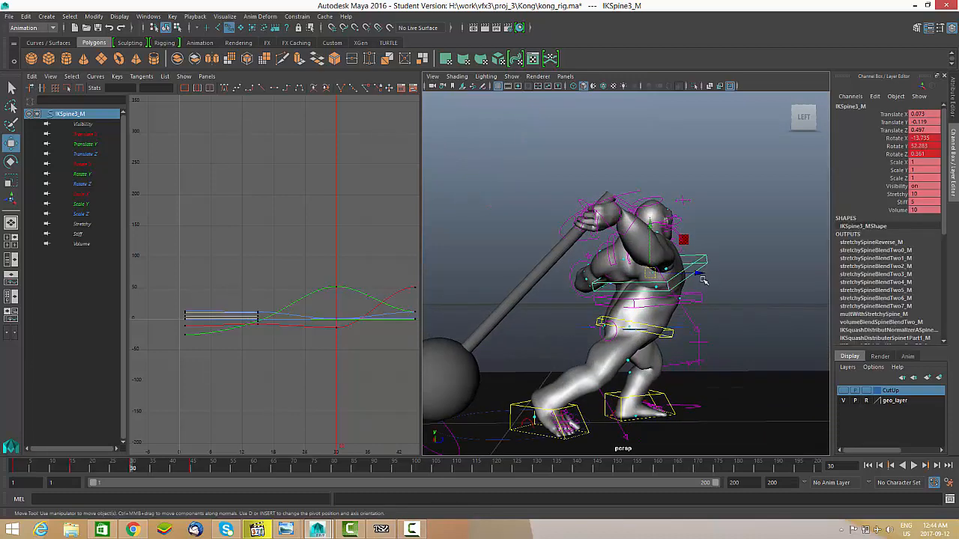
pyautogui.moveTo(683, 275); pyautogui.dragTo(631, 260)
pyautogui.keyDown('alt'); pyautogui.moveTo(627, 283); pyautogui.dragTo(567, 275); pyautogui.keyUp('alt')
pyautogui.press('e')
pyautogui.keyDown('alt'); pyautogui.moveTo(587, 278); pyautogui.dragTo(646, 299); pyautogui.keyUp('alt')
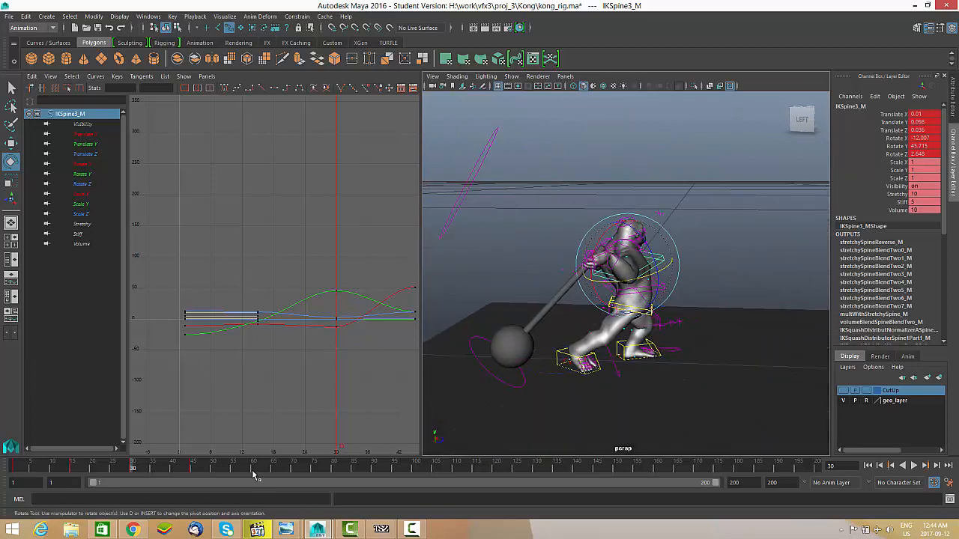
# Play back the adjusted swing and return to frame 45 to check the pose.
pyautogui.hotkey('alt', 'v')
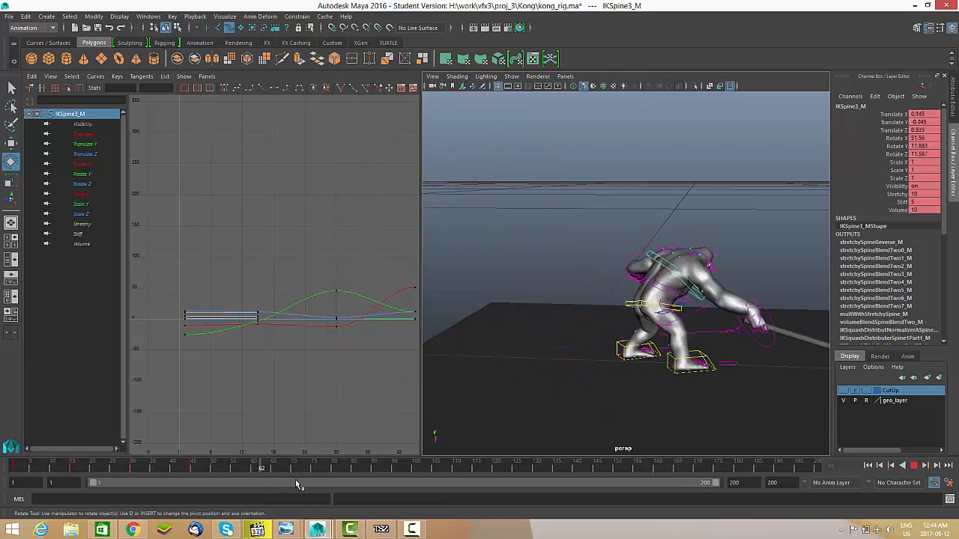
pyautogui.moveTo(221, 471); pyautogui.dragTo(203, 469)
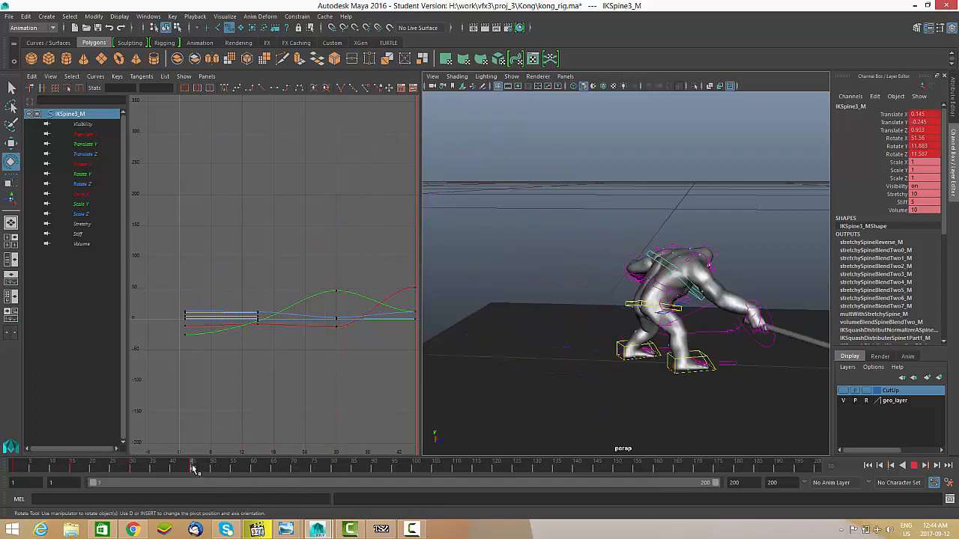
# Reposition the right arm control IKArm_R at frame 45 to Translate 1.726, -1.041, 6.04.
pyautogui.keyDown('alt'); pyautogui.moveTo(674, 326); pyautogui.dragTo(575, 285); pyautogui.keyUp('alt')
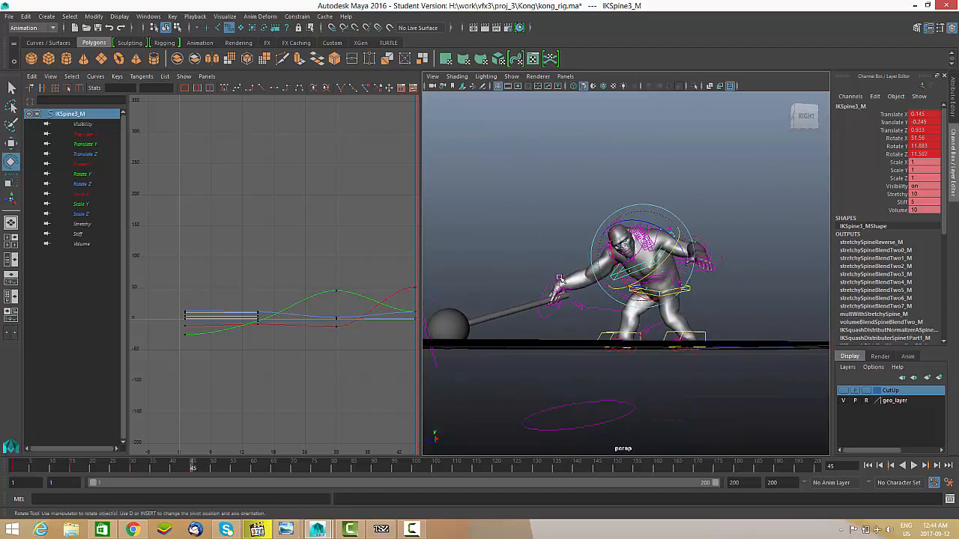
pyautogui.click(570, 298)
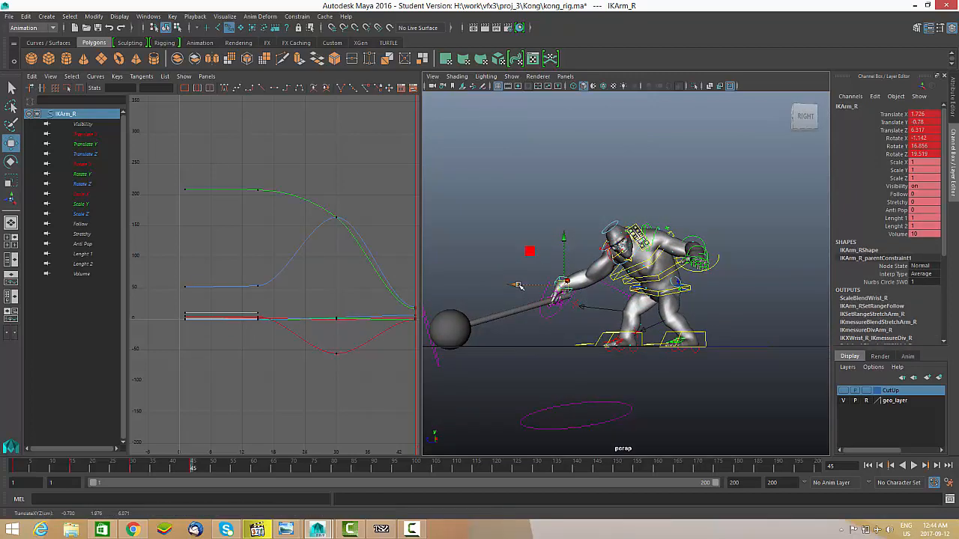
pyautogui.keyDown('alt'); pyautogui.moveTo(527, 285); pyautogui.dragTo(678, 278); pyautogui.keyUp('alt')
pyautogui.scroll(2, 678, 279)
pyautogui.hotkey('alt', 'v')
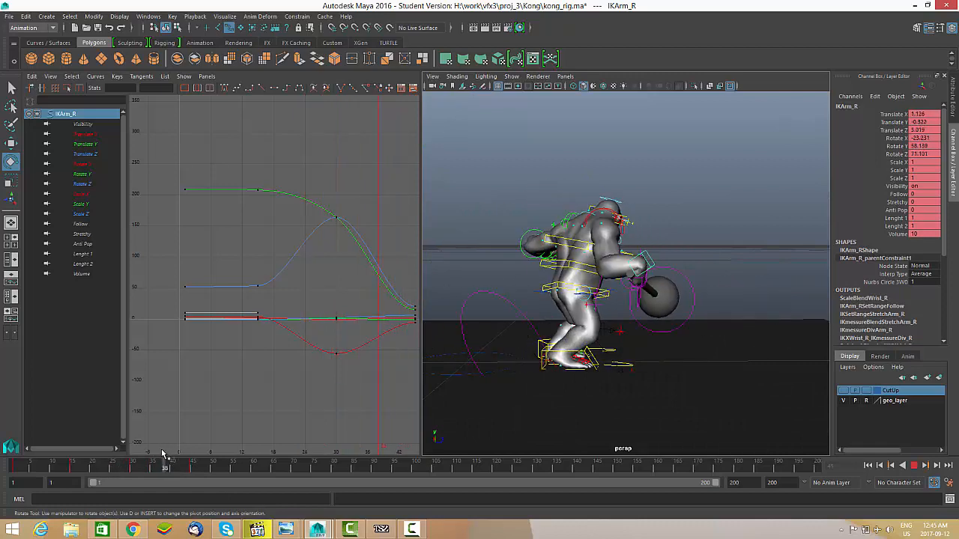
# Apply the Euler Filter to the IKArm_R animation curves.
pyautogui.moveTo(162, 455); pyautogui.dragTo(165, 455)
pyautogui.keyDown('alt'); pyautogui.moveTo(629, 327); pyautogui.dragTo(672, 344); pyautogui.keyUp('alt')
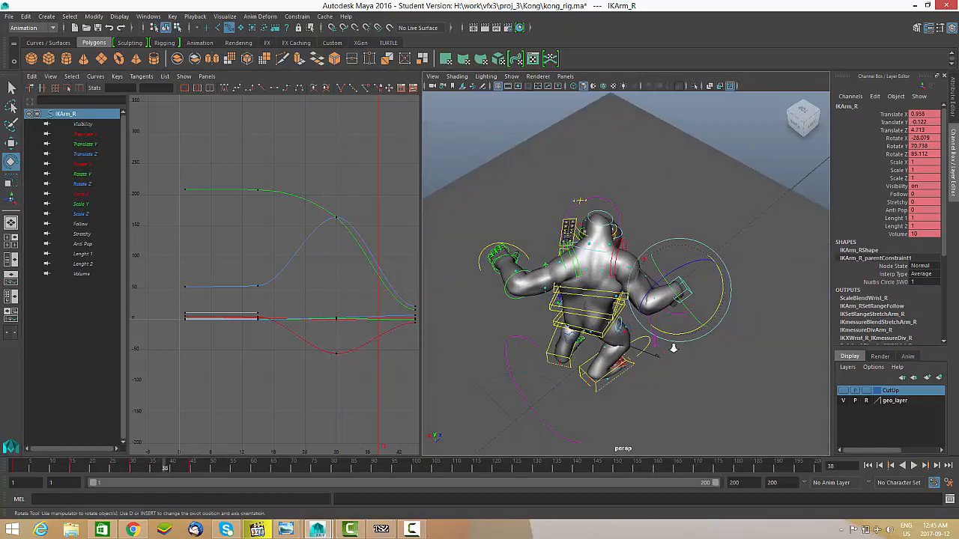
pyautogui.scroll(-3, 672, 346)
pyautogui.keyDown('alt'); pyautogui.moveTo(335, 280); pyautogui.dragTo(307, 279, button='middle'); pyautogui.keyUp('alt')
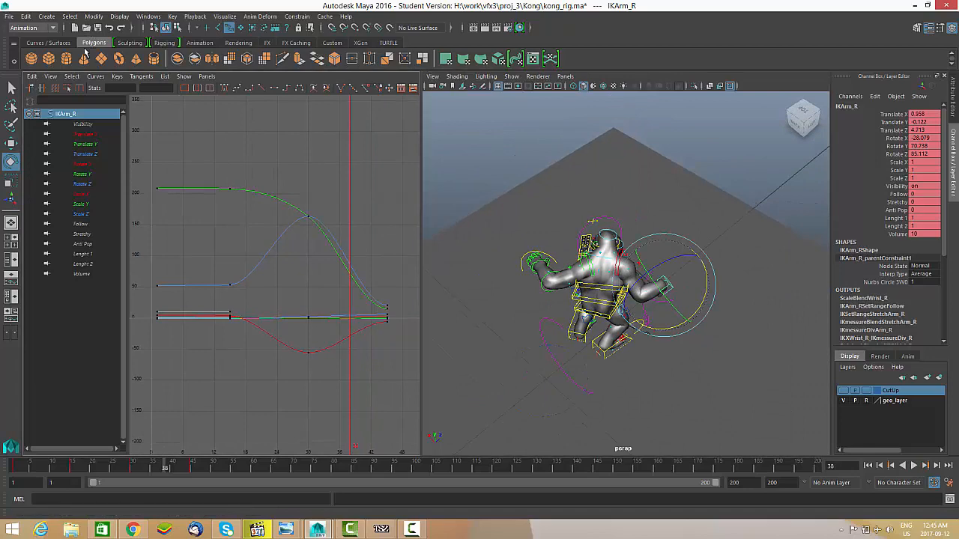
pyautogui.click(99, 77)
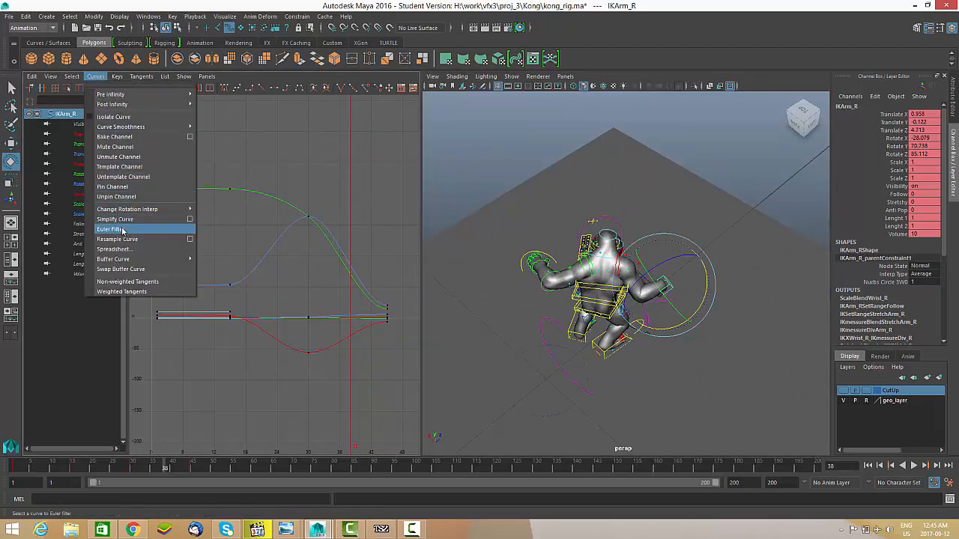
pyautogui.click(187, 227)
pyautogui.keyDown('alt'); pyautogui.moveTo(607, 323); pyautogui.dragTo(519, 256); pyautogui.keyUp('alt')
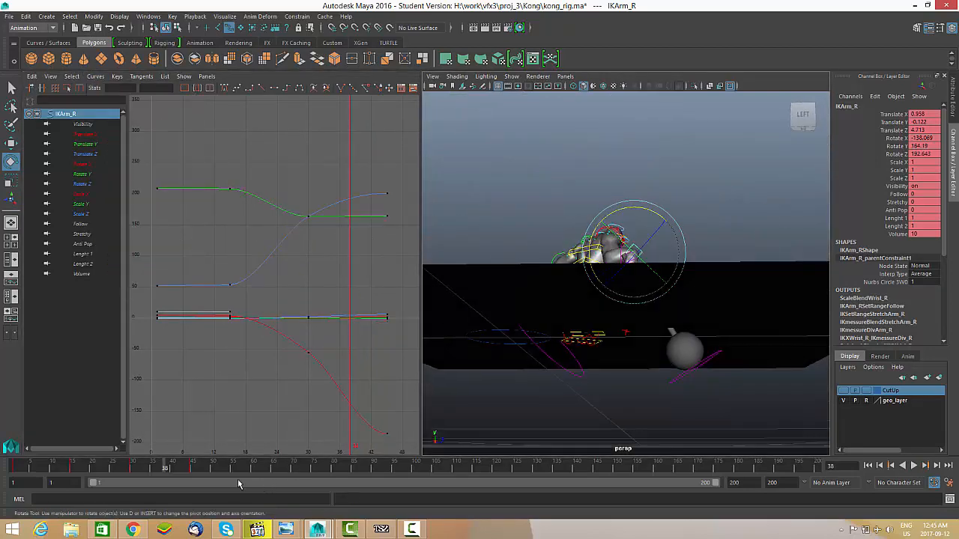
# Scrub between frames 30 and 46 to examine the filtered right arm and hammer motion.
pyautogui.hotkey('alt', 'v')
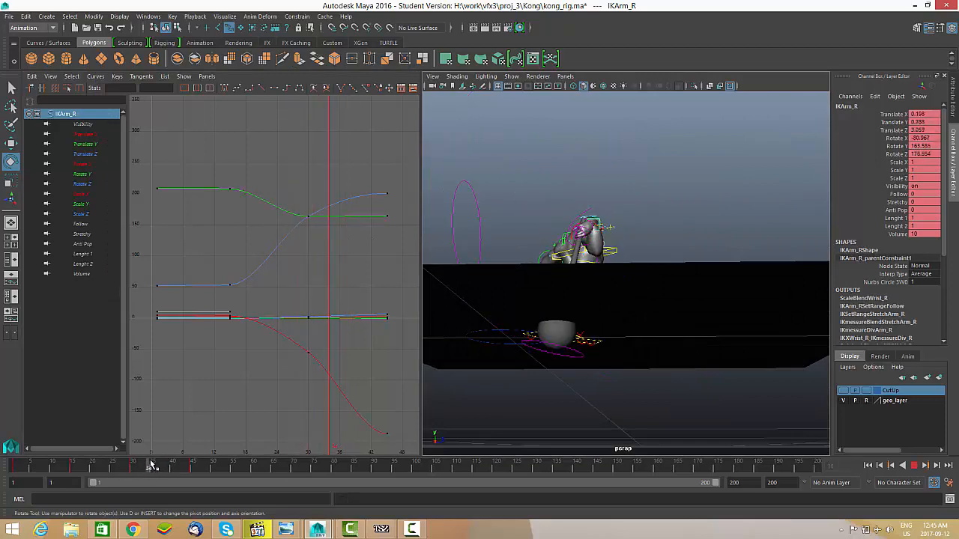
pyautogui.hotkey('alt', 'v')
pyautogui.moveTo(650, 314)
pyautogui.keyDown('alt'); pyautogui.mouseDown()
pyautogui.moveTo(654, 327)
pyautogui.moveTo(662, 314)
pyautogui.moveTo(641, 301)
pyautogui.mouseUp(); pyautogui.keyUp('alt')
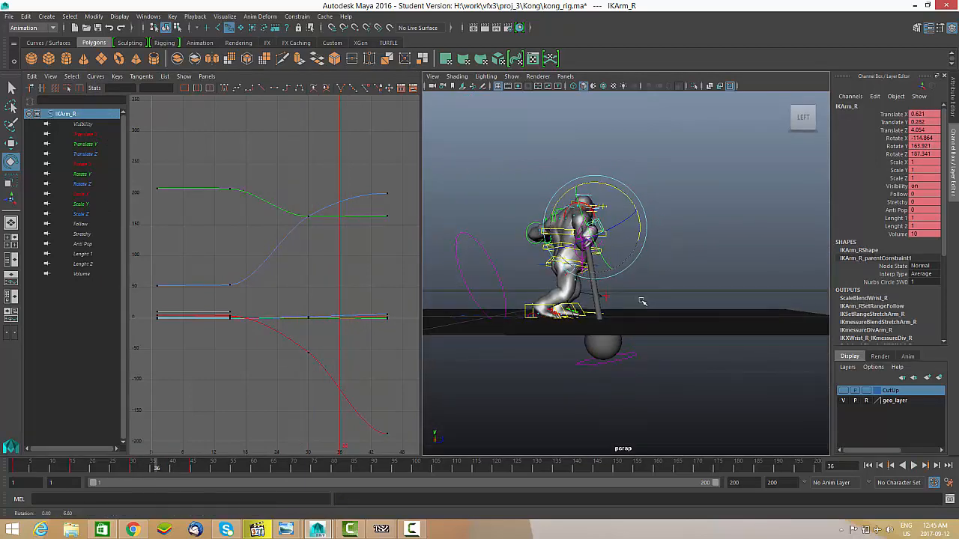
pyautogui.scroll(-5, 329, 345)
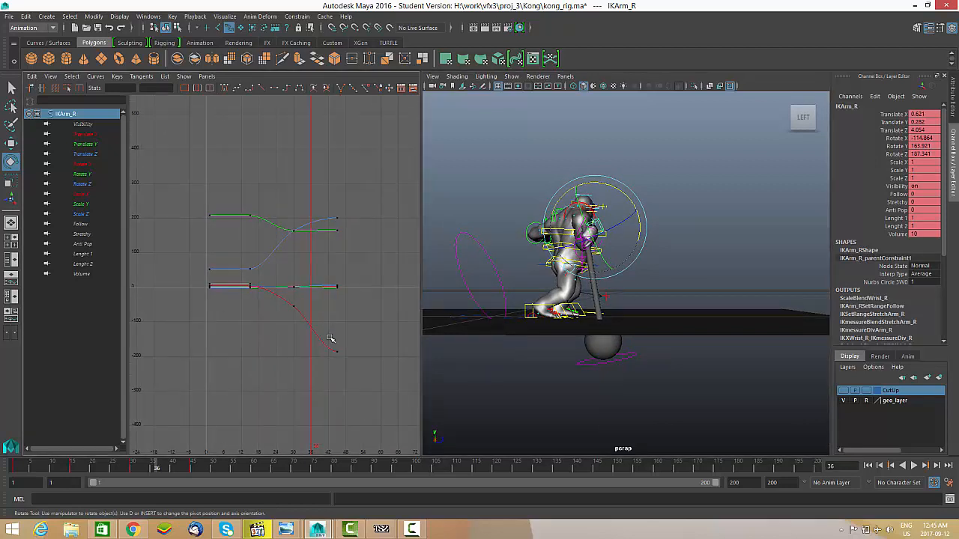
pyautogui.hotkey('alt', 'v')
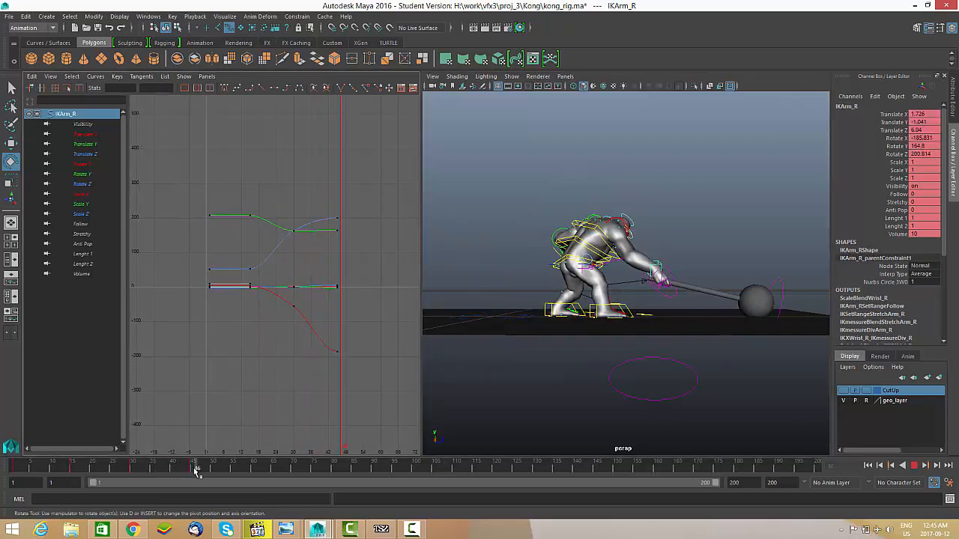
pyautogui.moveTo(194, 469); pyautogui.dragTo(150, 470)
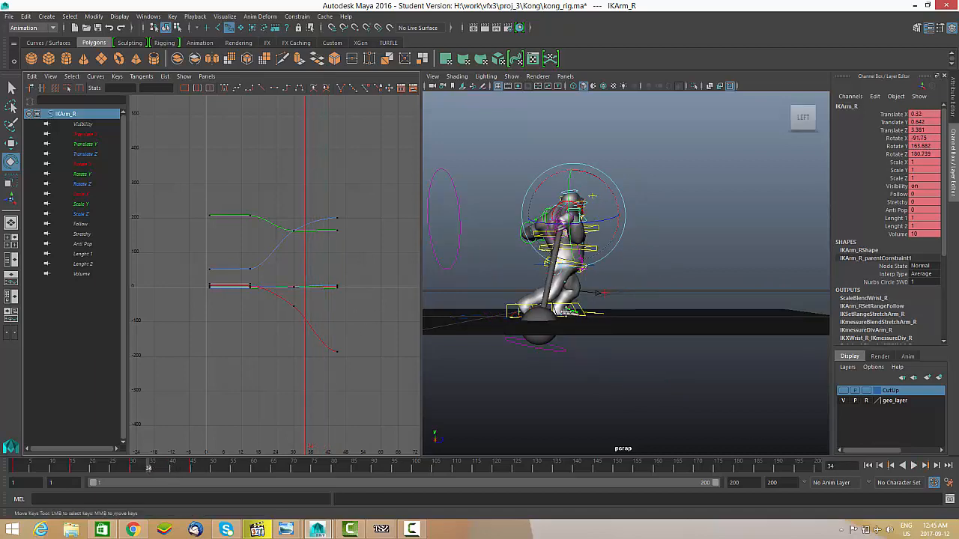
# Raise the IKArm_R Rotate X key at frame 45 to 173.967 on its animation curve.
pyautogui.moveTo(332, 368); pyautogui.dragTo(326, 238, button='middle')
pyautogui.hotkey('ctrl', 'z')
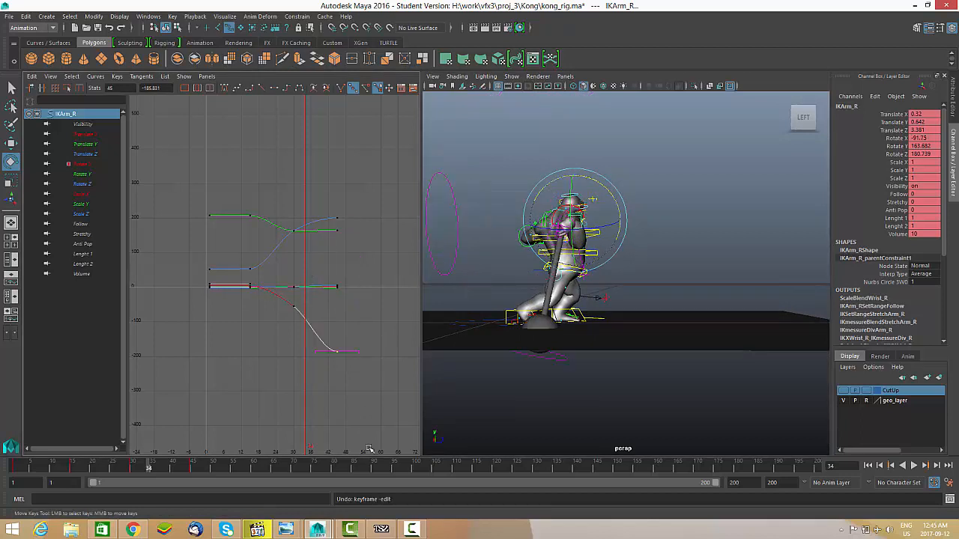
pyautogui.click(191, 467)
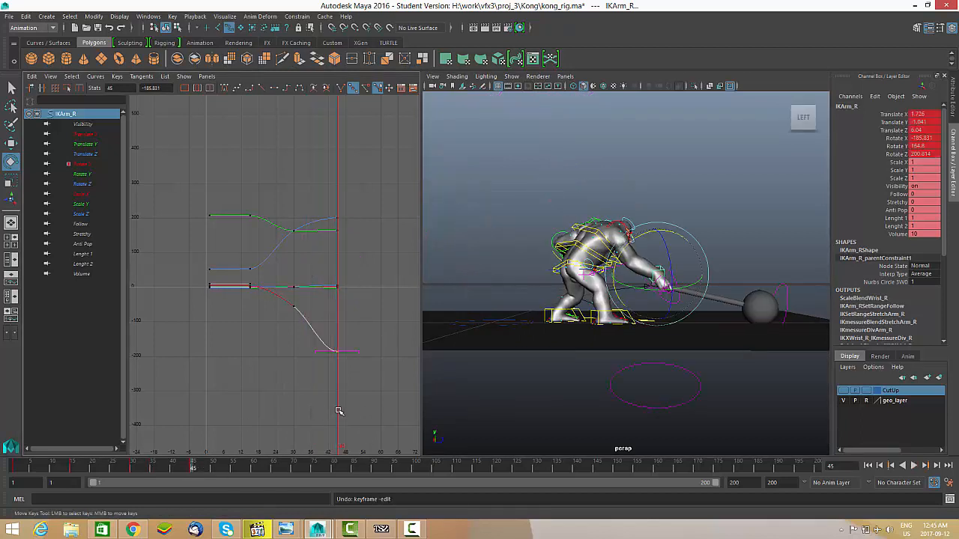
pyautogui.moveTo(389, 429); pyautogui.dragTo(380, 301, button='middle')
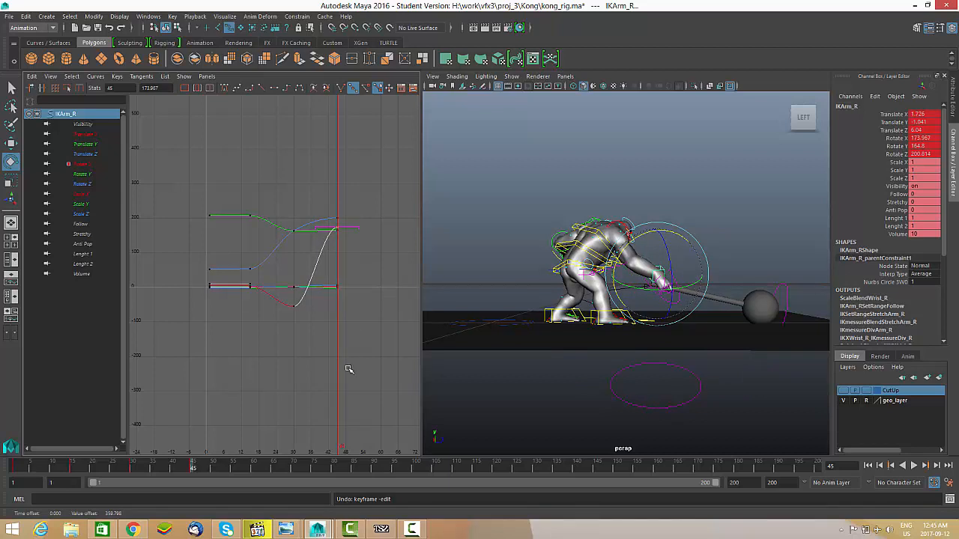
# Adjust the IKArm_R Rotate X key at frame 30 to -68.267 on its animation curve.
pyautogui.moveTo(187, 471); pyautogui.dragTo(132, 470)
pyautogui.moveTo(307, 333); pyautogui.dragTo(309, 313, button='middle')
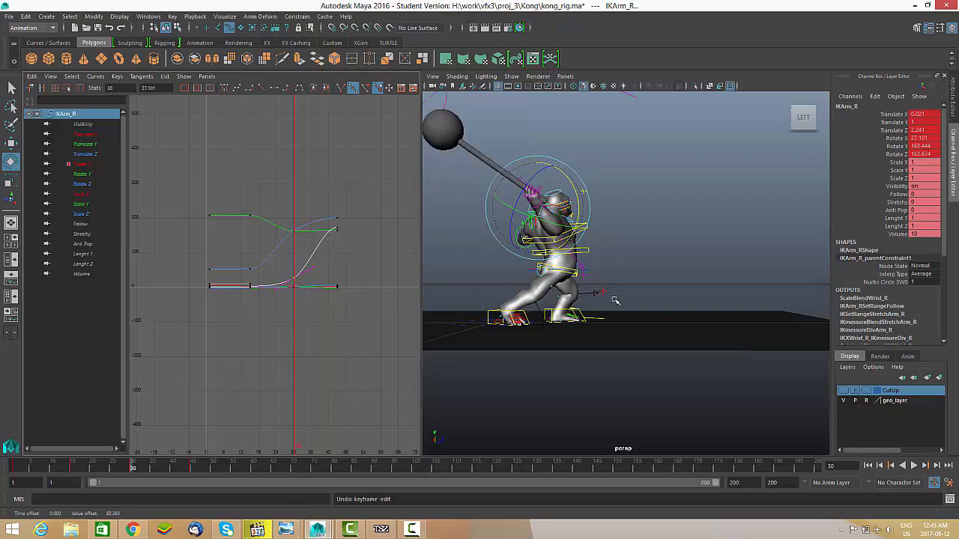
pyautogui.keyDown('alt'); pyautogui.moveTo(615, 300); pyautogui.dragTo(464, 309); pyautogui.keyUp('alt')
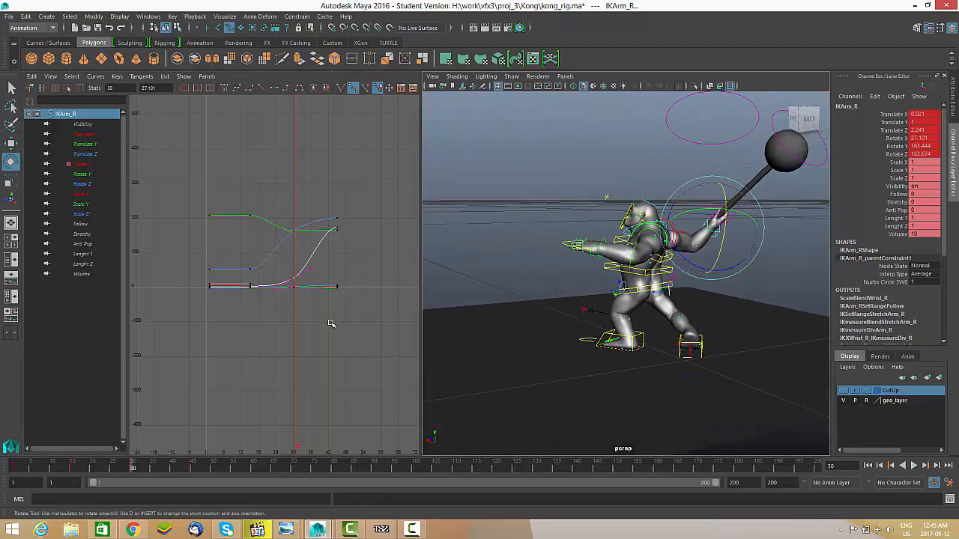
pyautogui.moveTo(330, 324); pyautogui.dragTo(344, 355, button='middle')
pyautogui.keyDown('alt'); pyautogui.moveTo(617, 348); pyautogui.dragTo(500, 333); pyautogui.keyUp('alt')
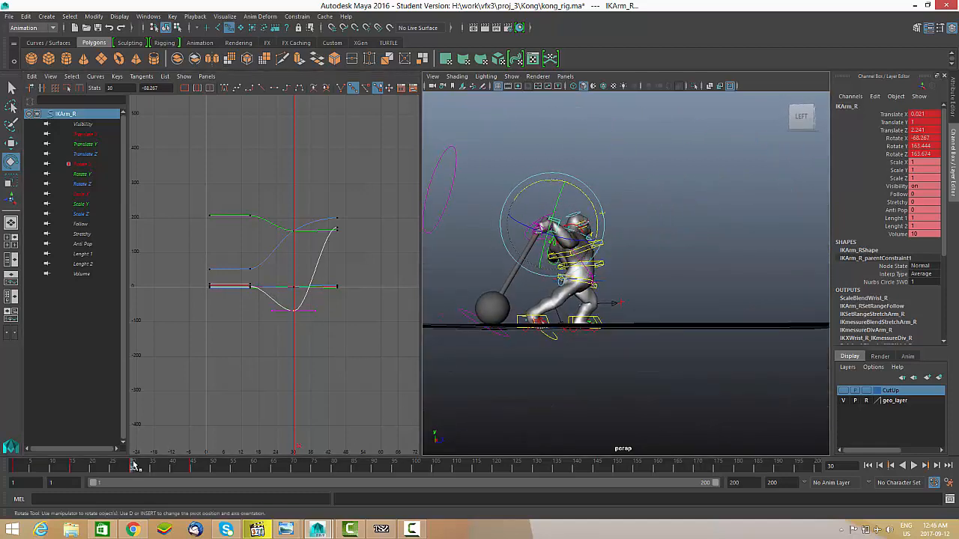
# Play back the hammer swing and examine the corrected arm motion from several angles.
pyautogui.hotkey('alt', 'v')
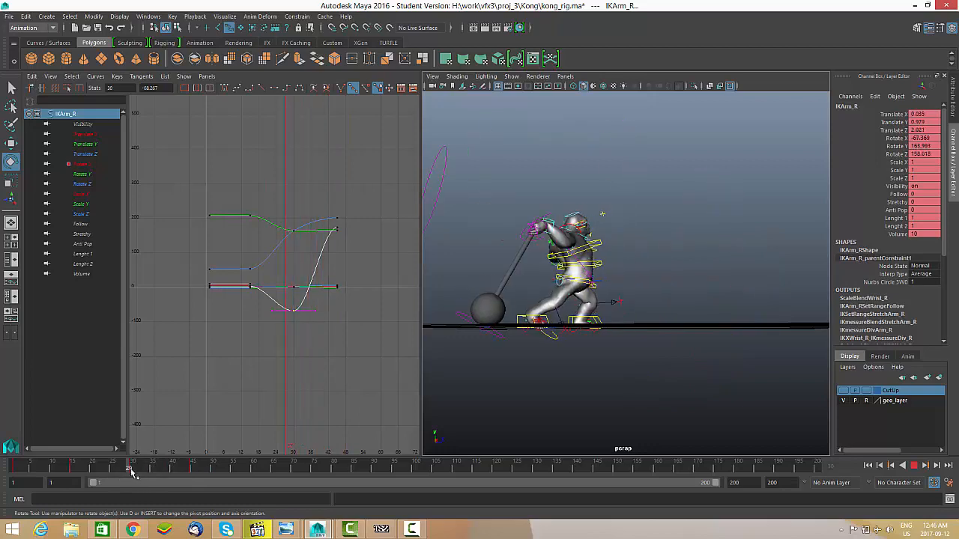
pyautogui.hotkey('alt', 'v')
pyautogui.moveTo(796, 352)
pyautogui.keyDown('alt'); pyautogui.mouseDown()
pyautogui.moveTo(652, 353)
pyautogui.moveTo(796, 354)
pyautogui.mouseUp(); pyautogui.keyUp('alt')
pyautogui.click(913, 466)
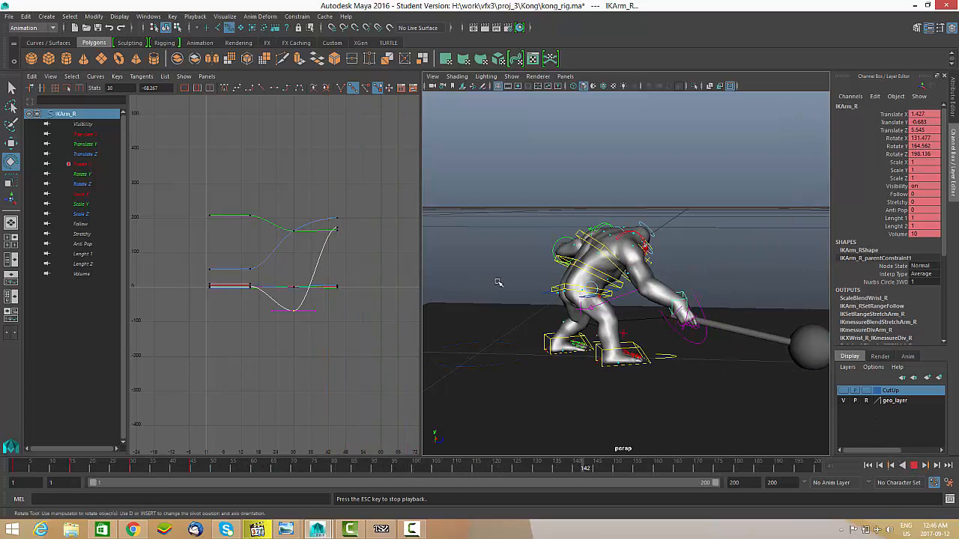
pyautogui.keyDown('alt'); pyautogui.moveTo(498, 282); pyautogui.dragTo(591, 303); pyautogui.keyUp('alt')
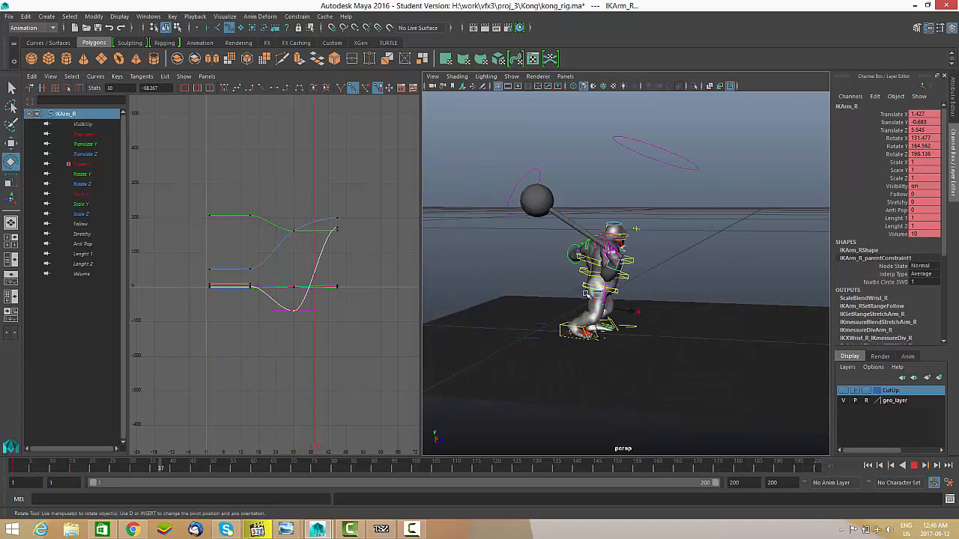
pyautogui.keyDown('alt'); pyautogui.moveTo(599, 279); pyautogui.dragTo(658, 301, button='right'); pyautogui.keyUp('alt')
pyautogui.keyDown('alt'); pyautogui.moveTo(658, 301); pyautogui.dragTo(652, 299); pyautogui.keyUp('alt')
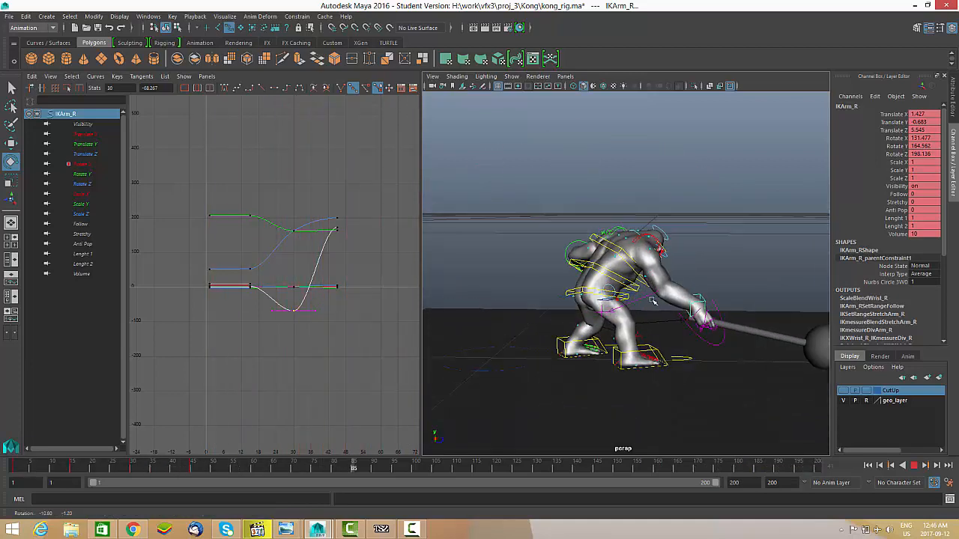
pyautogui.keyDown('alt'); pyautogui.moveTo(652, 299); pyautogui.dragTo(640, 298, button='right'); pyautogui.keyUp('alt')
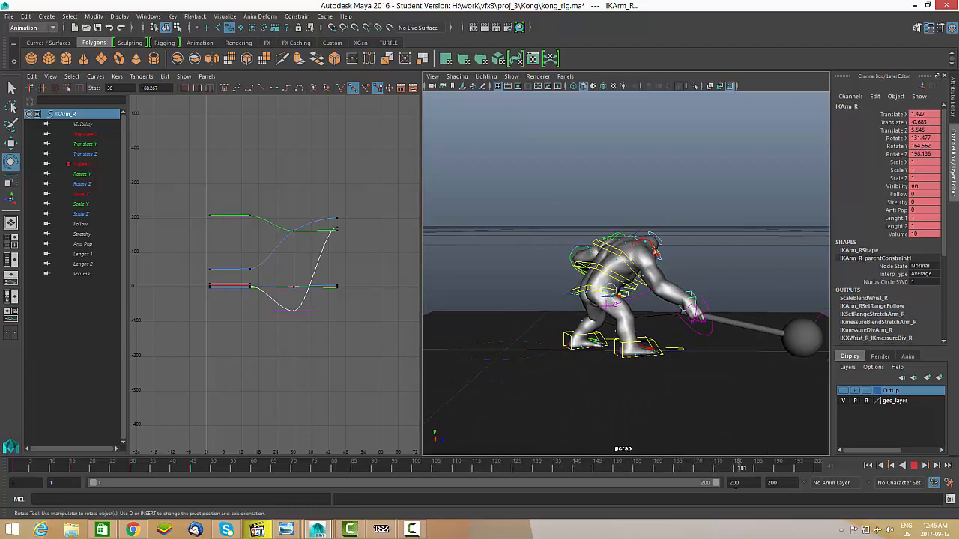
# Shorten the playback range to frames 1 to 46 and play the swing in a loop.
pyautogui.moveTo(716, 484); pyautogui.dragTo(229, 483)
pyautogui.keyDown('alt'); pyautogui.moveTo(634, 340); pyautogui.dragTo(650, 354); pyautogui.keyUp('alt')
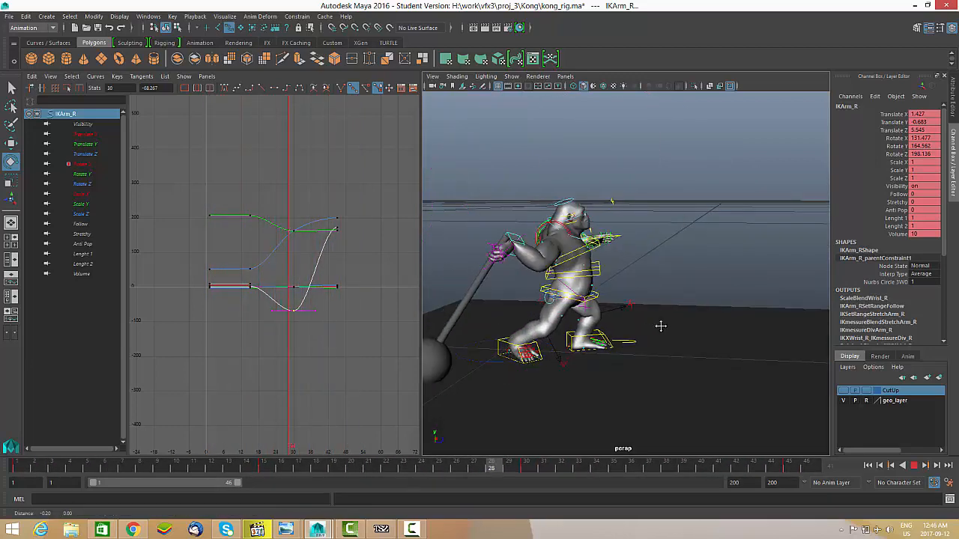
pyautogui.keyDown('alt'); pyautogui.moveTo(660, 325); pyautogui.dragTo(570, 329, button='right'); pyautogui.keyUp('alt')
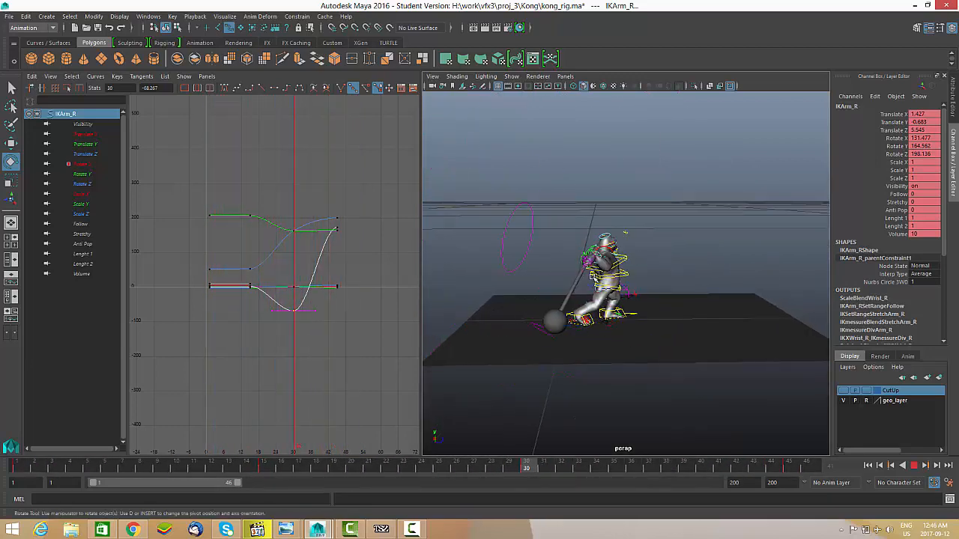
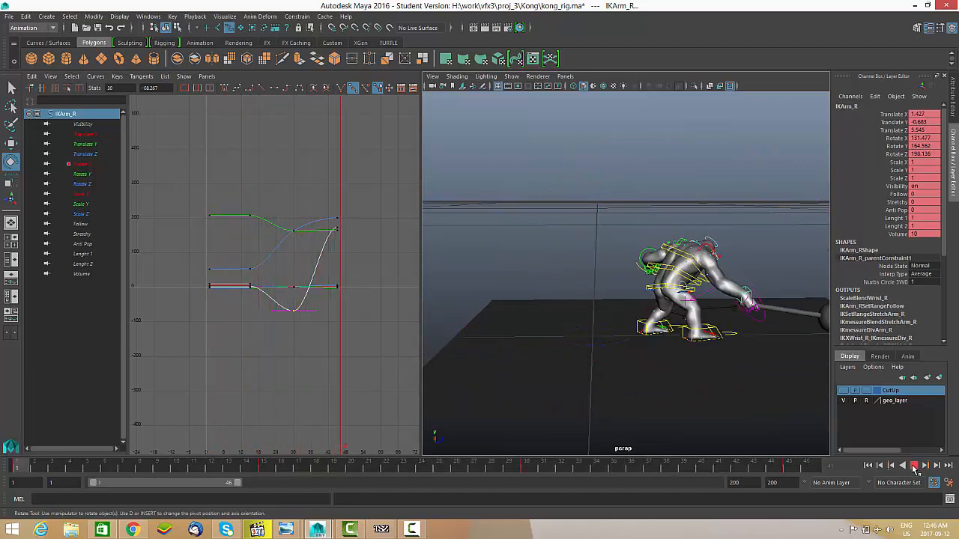
pyautogui.click(914, 469)
pyautogui.hotkey('alt', 'v')
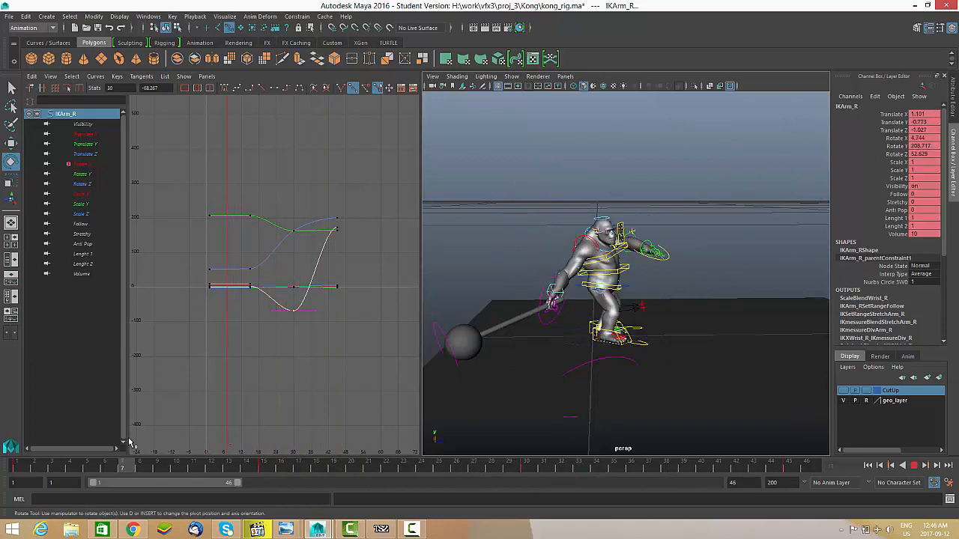
pyautogui.click(914, 465)
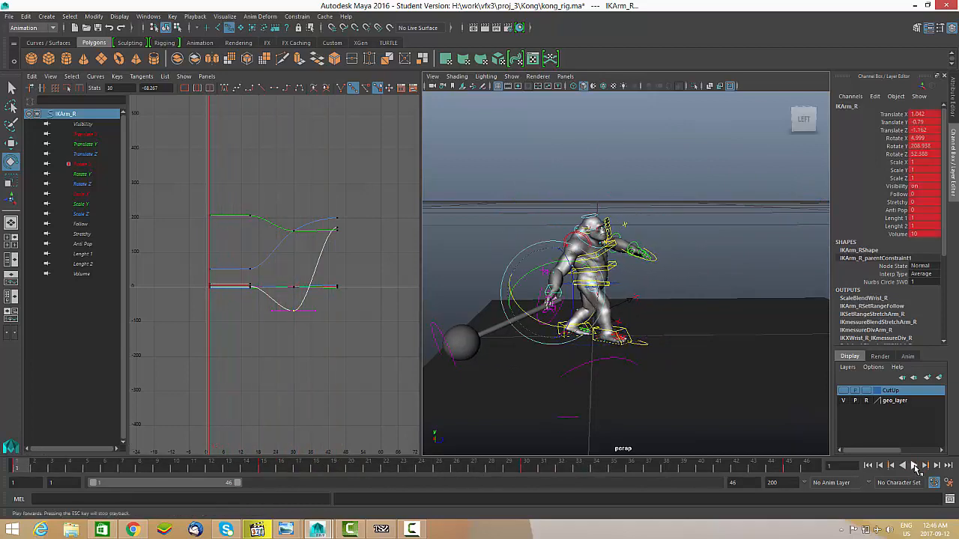
pyautogui.click(916, 467)
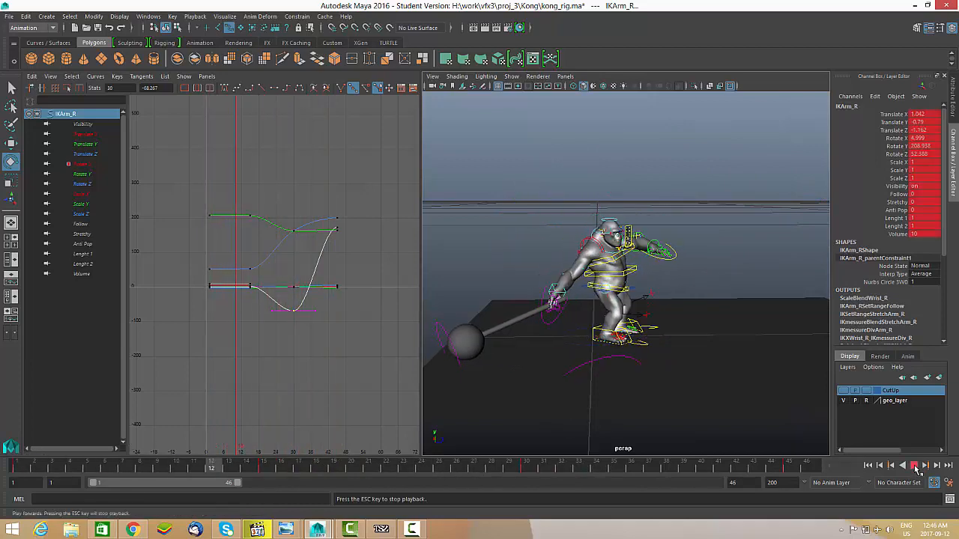
# Select all rig controls and the hammer, and shift their frame 15 keys to frame 20.
pyautogui.click(264, 467)
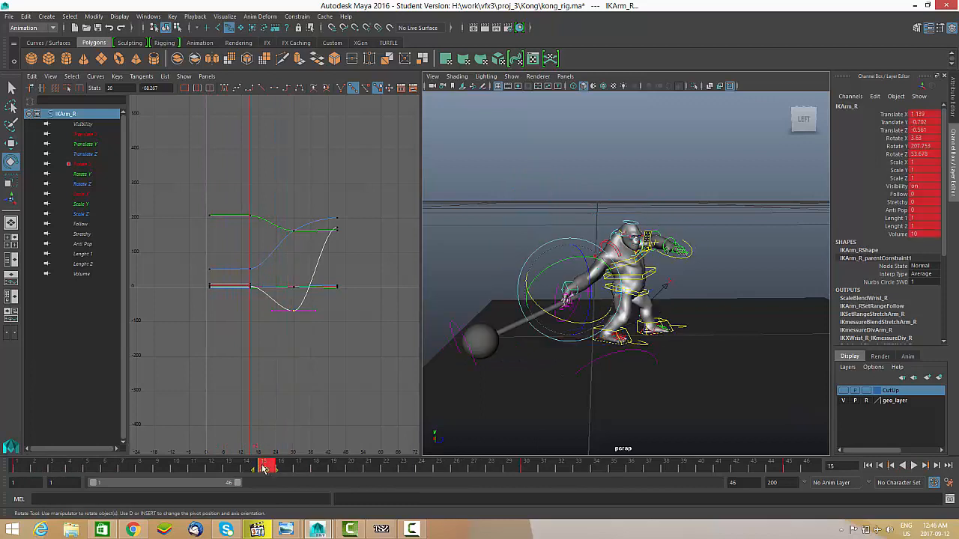
pyautogui.click(725, 248)
pyautogui.keyDown('alt'); pyautogui.moveTo(725, 248); pyautogui.dragTo(639, 220, button='right'); pyautogui.keyUp('alt')
pyautogui.moveTo(509, 400); pyautogui.dragTo(513, 383)
pyautogui.click(674, 260)
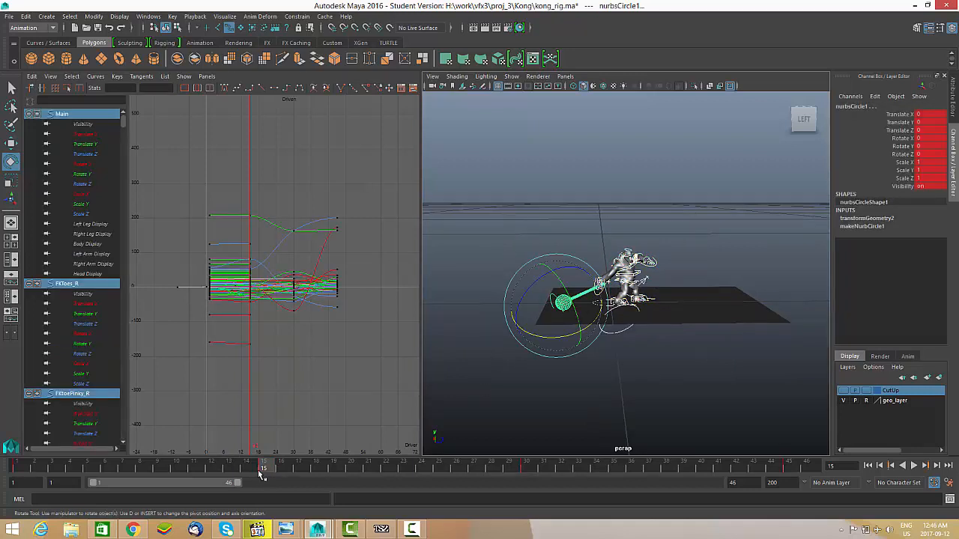
pyautogui.moveTo(282, 469)
pyautogui.mouseDown()
pyautogui.moveTo(531, 466)
pyautogui.moveTo(6, 468)
pyautogui.mouseUp()
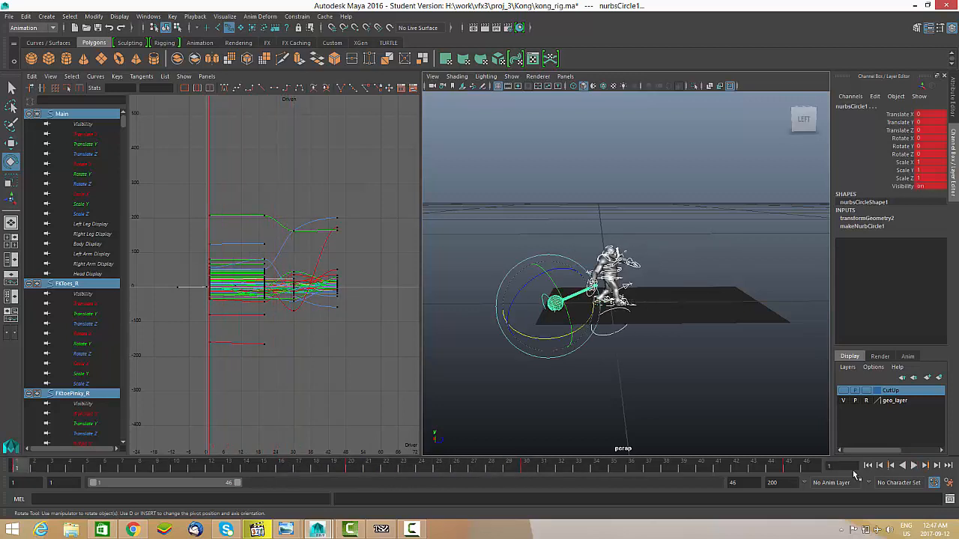
# Review the new timing, and shift the selection's frame 30 keys to frame 33 and frame 45 keys to frame 40.
pyautogui.click(919, 465)
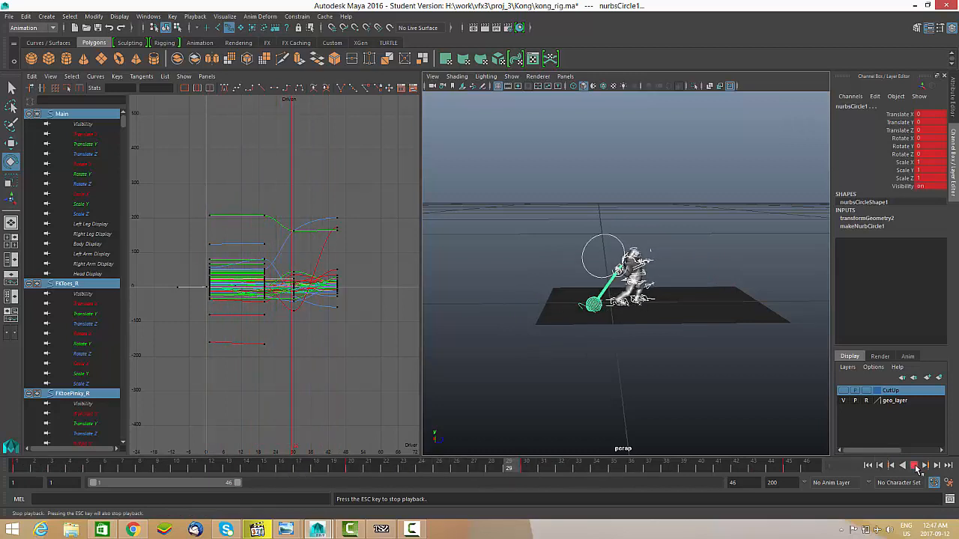
pyautogui.click(913, 466)
pyautogui.click(528, 468)
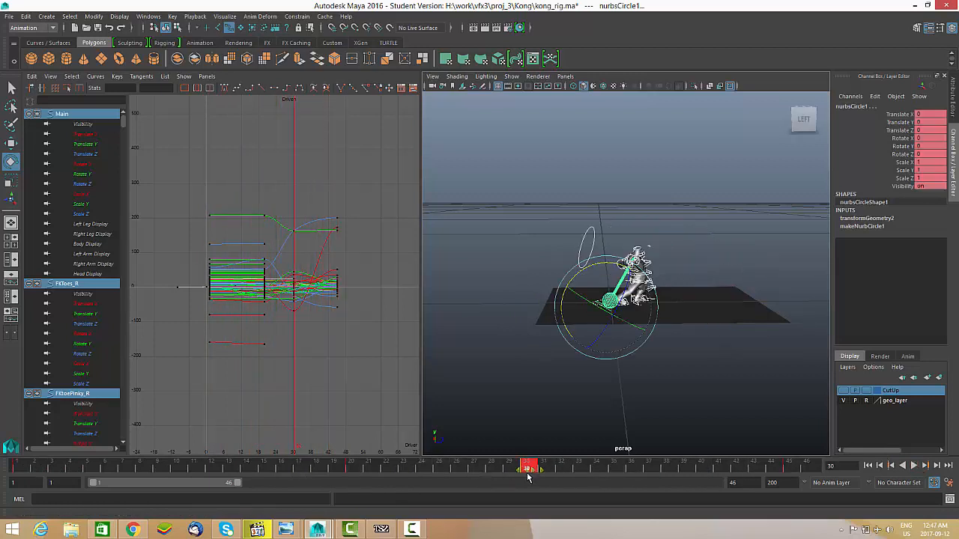
pyautogui.moveTo(558, 469); pyautogui.dragTo(18, 471)
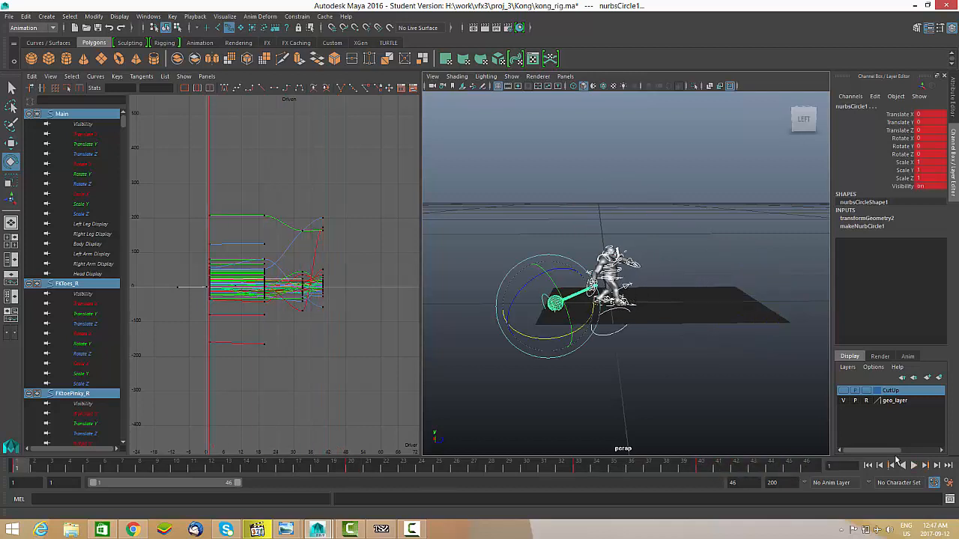
# Play the swing, and shift the selection's frame 40 keys to frame 43.
pyautogui.click(914, 465)
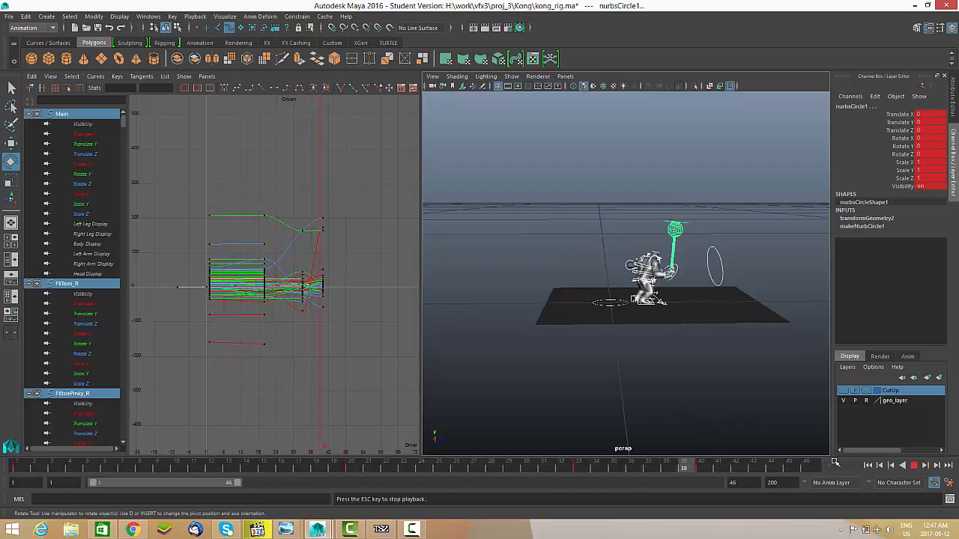
pyautogui.click(919, 465)
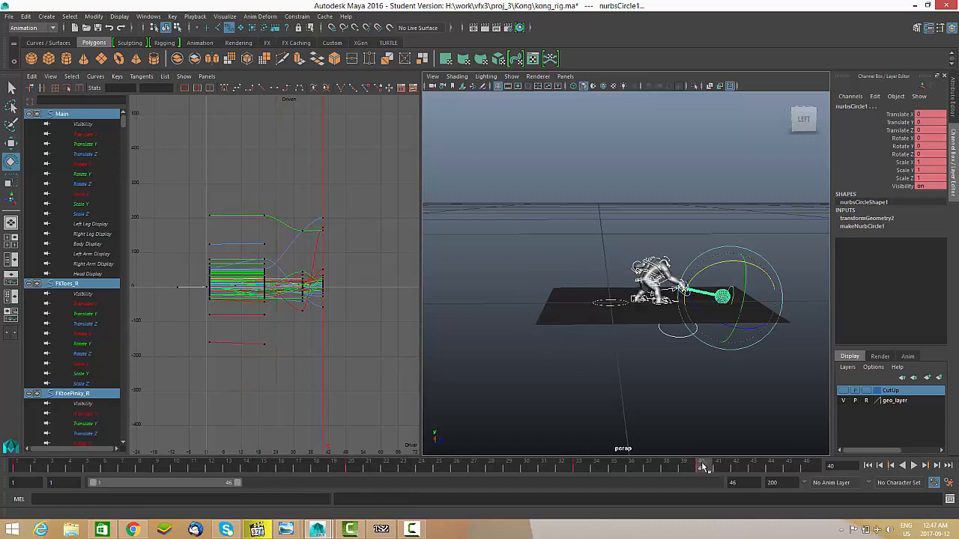
pyautogui.moveTo(705, 470); pyautogui.dragTo(758, 469)
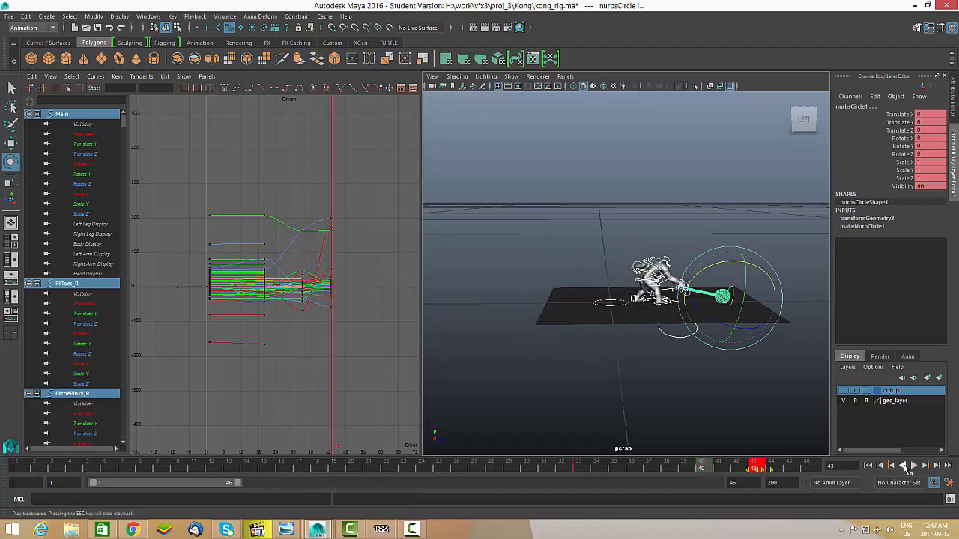
# Play back the retimed swing and examine the hammer and body motion up close from the side.
pyautogui.click(904, 466)
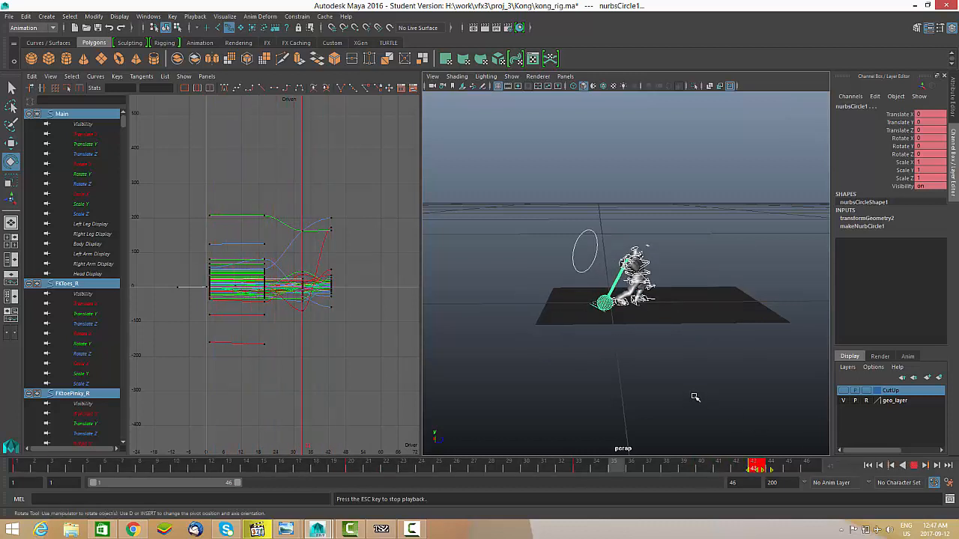
pyautogui.keyDown('alt'); pyautogui.moveTo(684, 385); pyautogui.dragTo(645, 364); pyautogui.keyUp('alt')
pyautogui.keyDown('alt'); pyautogui.moveTo(645, 364); pyautogui.dragTo(809, 419, button='right'); pyautogui.keyUp('alt')
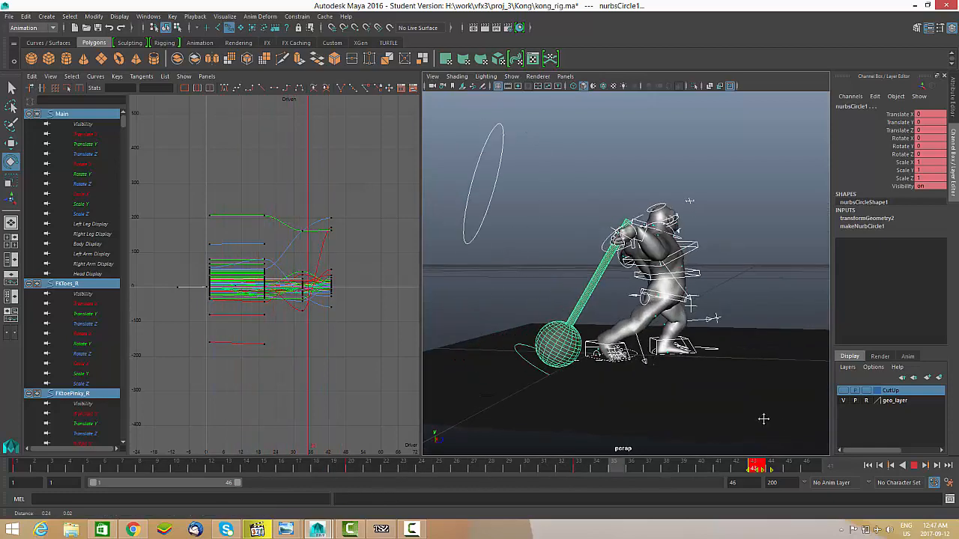
pyautogui.keyDown('alt'); pyautogui.moveTo(762, 417); pyautogui.dragTo(759, 425, button='middle'); pyautogui.keyUp('alt')
pyautogui.keyDown('alt'); pyautogui.moveTo(759, 425); pyautogui.dragTo(633, 335); pyautogui.keyUp('alt')
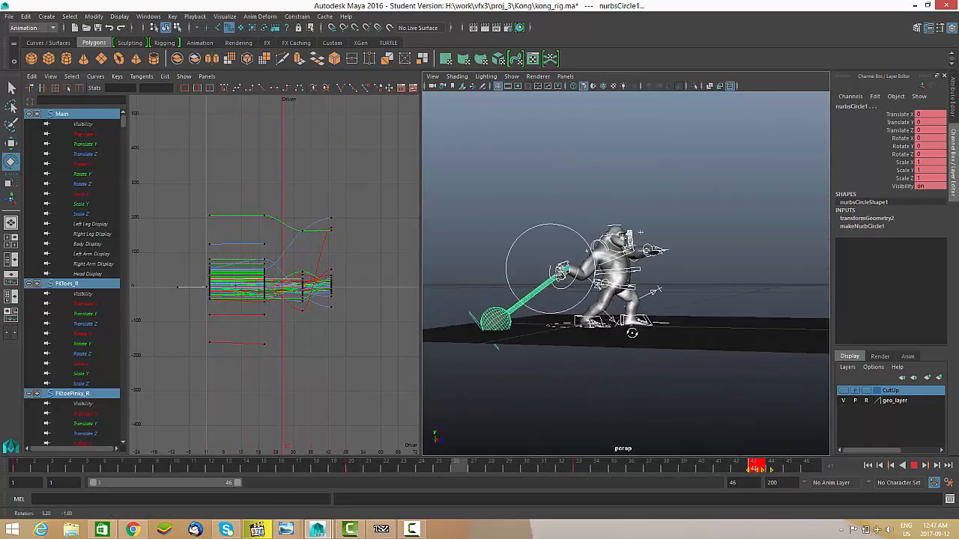
pyautogui.click(914, 466)
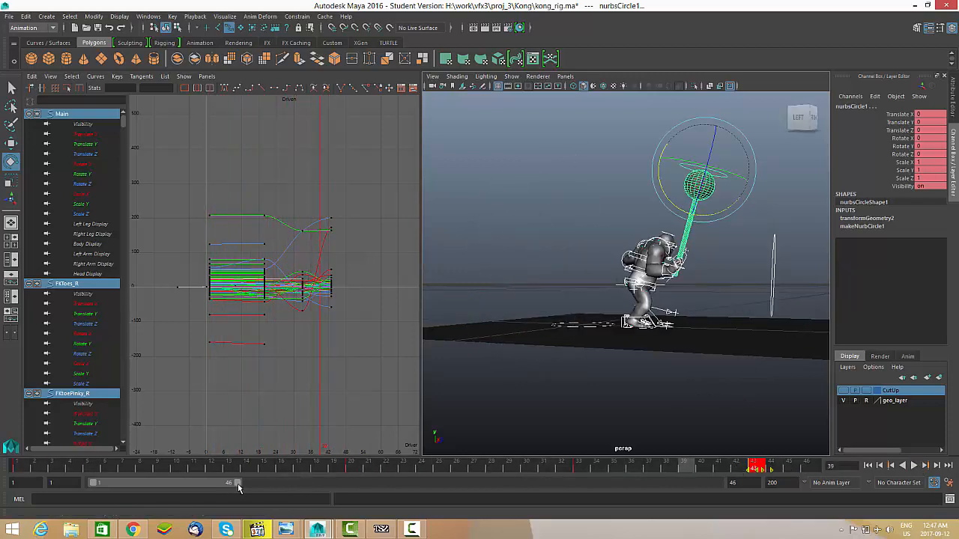
# Extend the playback range to frame 69 and play the swing past its last key pose.
pyautogui.moveTo(238, 487); pyautogui.dragTo(253, 487)
pyautogui.hotkey('alt', 'v')
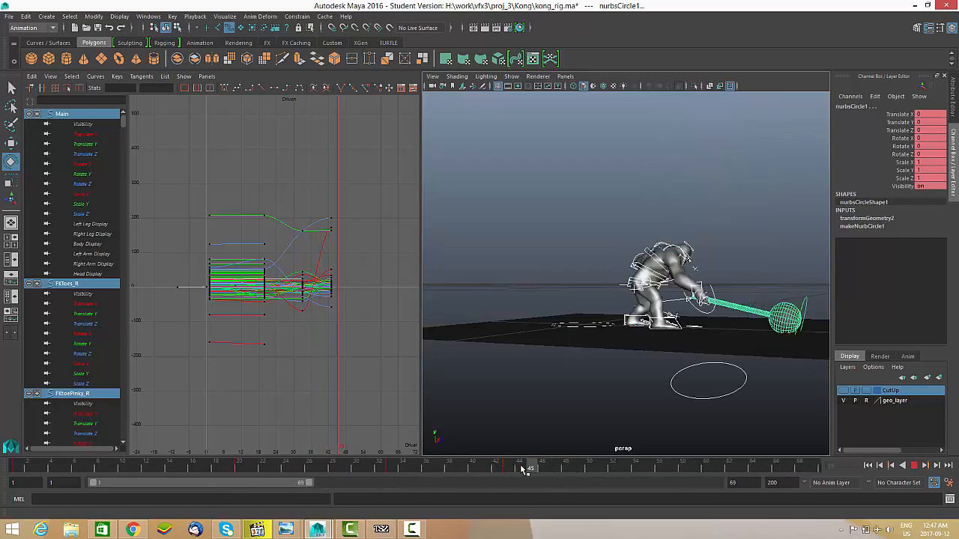
pyautogui.keyDown('alt'); pyautogui.moveTo(618, 331); pyautogui.dragTo(625, 364); pyautogui.keyUp('alt')
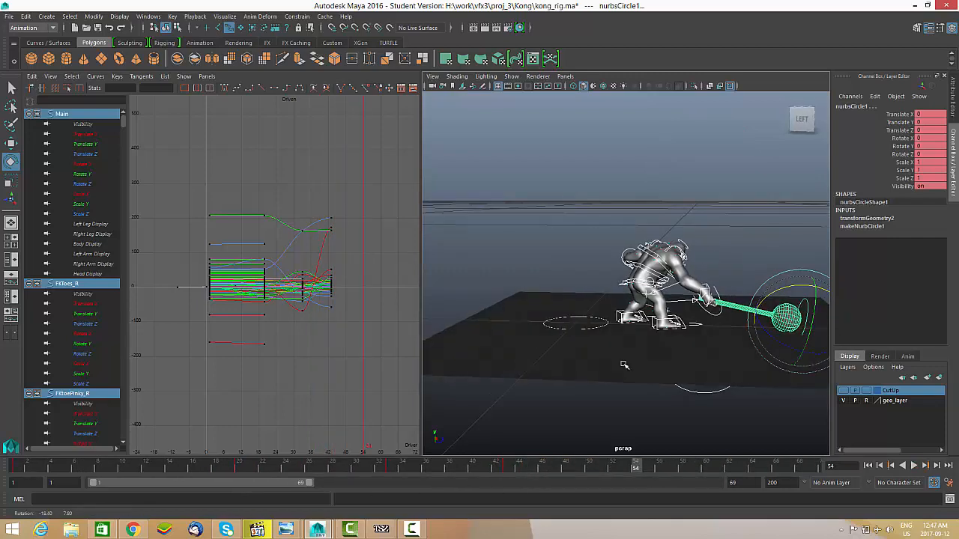
pyautogui.keyDown('alt'); pyautogui.moveTo(624, 364); pyautogui.dragTo(673, 360, button='right'); pyautogui.keyUp('alt')
pyautogui.keyDown('alt'); pyautogui.moveTo(667, 337); pyautogui.dragTo(586, 347, button='middle'); pyautogui.keyUp('alt')
pyautogui.keyDown('alt'); pyautogui.moveTo(571, 330); pyautogui.dragTo(648, 429); pyautogui.keyUp('alt')
# Select all rig controls and the hammer, and key the whole selection on the poses at frames 43, 33, 20 and 1.
pyautogui.click(581, 387)
pyautogui.keyDown('alt'); pyautogui.moveTo(654, 375); pyautogui.dragTo(599, 332, button='right'); pyautogui.keyUp('alt')
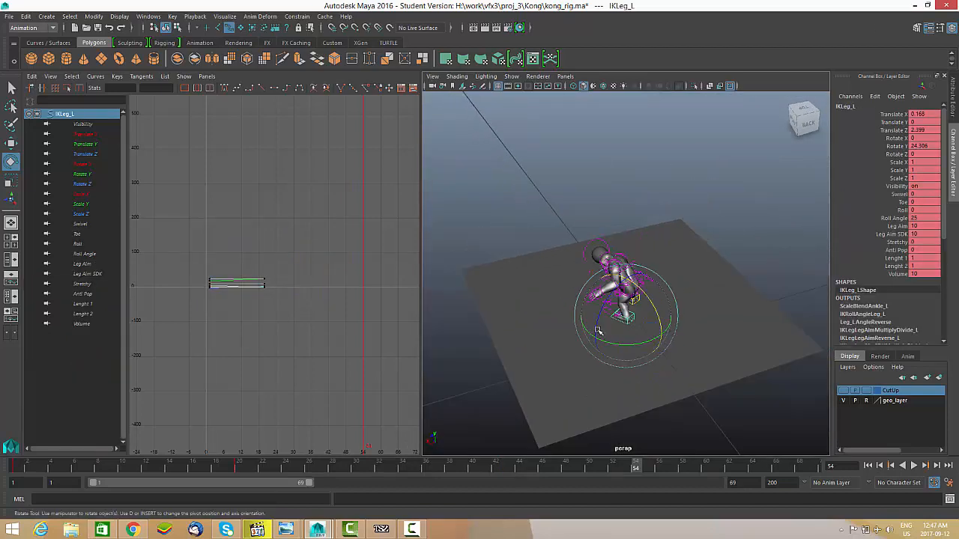
pyautogui.keyDown('alt'); pyautogui.moveTo(599, 331); pyautogui.dragTo(622, 337); pyautogui.keyUp('alt')
pyautogui.moveTo(695, 190); pyautogui.dragTo(520, 389)
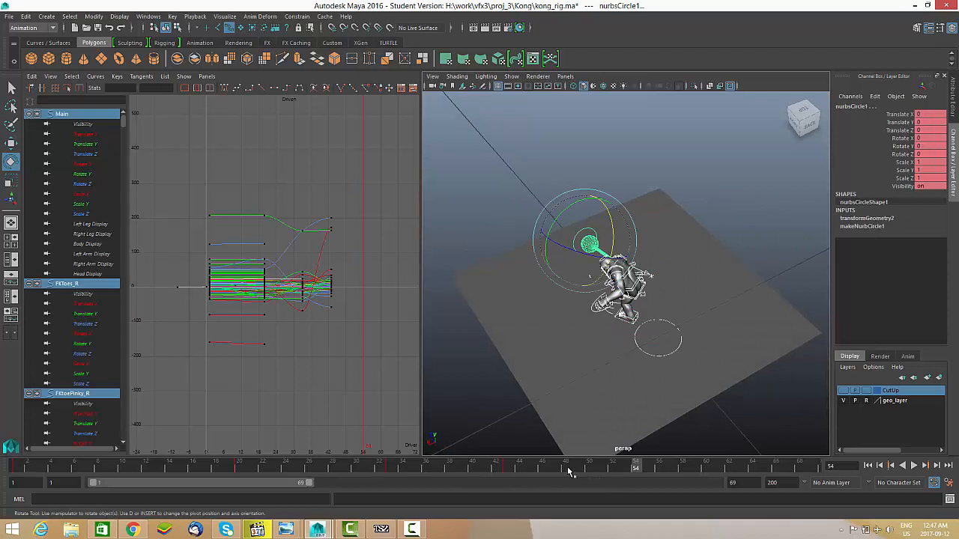
pyautogui.moveTo(569, 472); pyautogui.dragTo(391, 465)
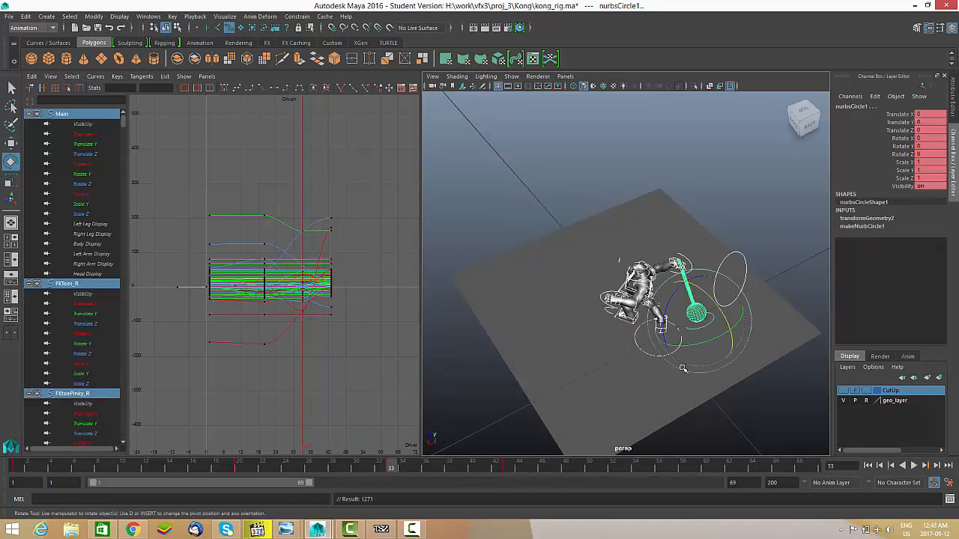
pyautogui.keyDown('alt'); pyautogui.moveTo(627, 341); pyautogui.dragTo(674, 306); pyautogui.keyUp('alt')
pyautogui.scroll(7, 595, 325)
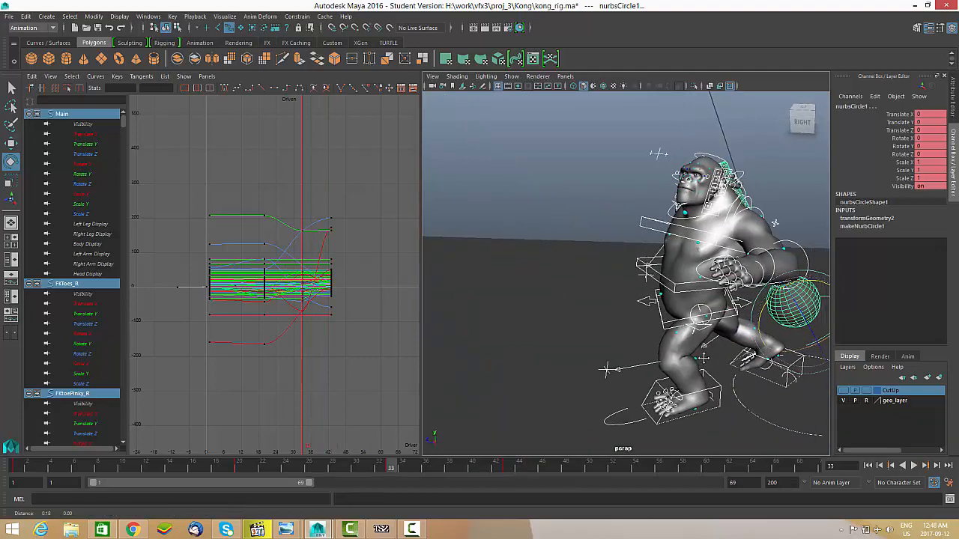
pyautogui.keyDown('alt'); pyautogui.moveTo(597, 346); pyautogui.dragTo(728, 363); pyautogui.keyUp('alt')
pyautogui.keyDown('alt'); pyautogui.moveTo(770, 362); pyautogui.dragTo(712, 358); pyautogui.keyUp('alt')
pyautogui.moveTo(390, 466); pyautogui.dragTo(244, 466)
pyautogui.hotkey('alt', 'v')
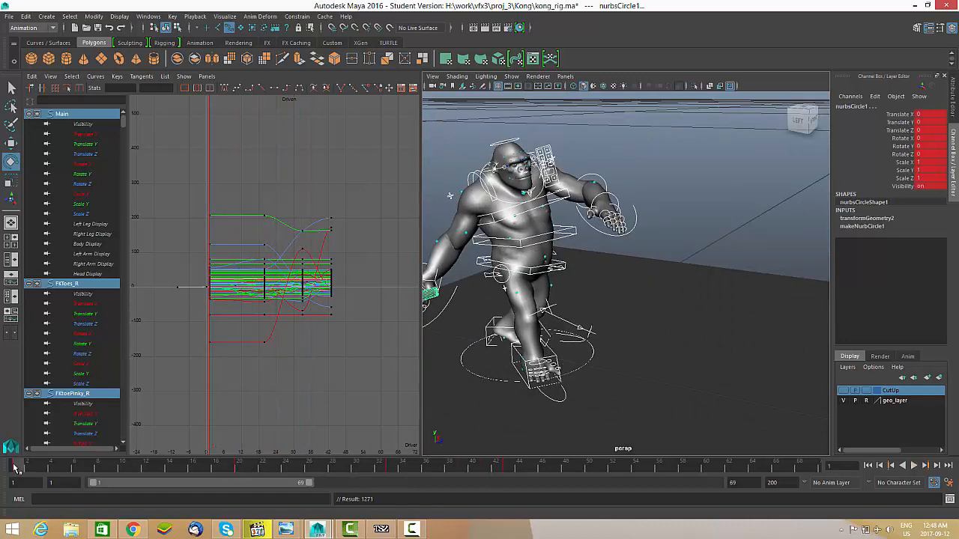
# Scrub through the fully keyed swing to frame 54 and bring Kong's legs into close view for a new pose.
pyautogui.moveTo(363, 462); pyautogui.dragTo(612, 465)
pyautogui.keyDown('alt'); pyautogui.moveTo(629, 395); pyautogui.dragTo(633, 431); pyautogui.keyUp('alt')
pyautogui.scroll(-5, 646, 374)
pyautogui.moveTo(590, 469); pyautogui.dragTo(637, 461)
pyautogui.scroll(3, 645, 398)
pyautogui.scroll(1, 644, 398)
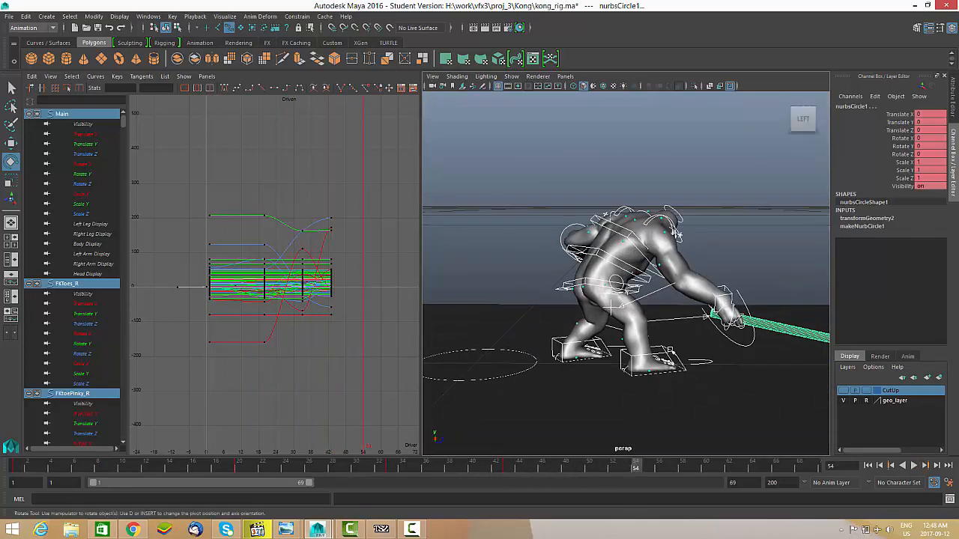
pyautogui.click(669, 360)
pyautogui.keyDown('alt'); pyautogui.moveTo(669, 360); pyautogui.dragTo(608, 391); pyautogui.keyUp('alt')
pyautogui.click(560, 376)
pyautogui.keyDown('alt'); pyautogui.moveTo(610, 390); pyautogui.dragTo(731, 367); pyautogui.keyUp('alt')
pyautogui.keyDown('alt'); pyautogui.moveTo(685, 364); pyautogui.dragTo(683, 385, button='right'); pyautogui.keyUp('alt')
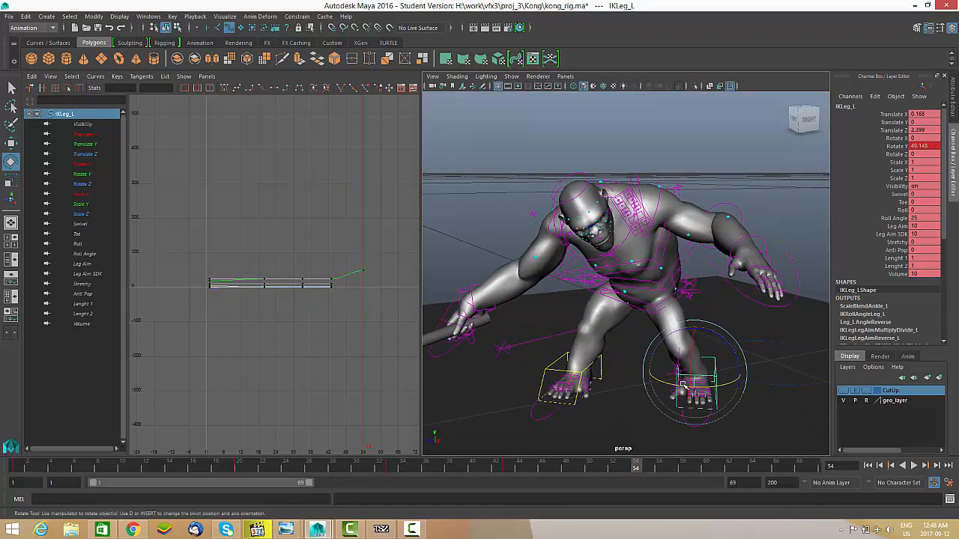
pyautogui.hotkey('ctrl', 'z')
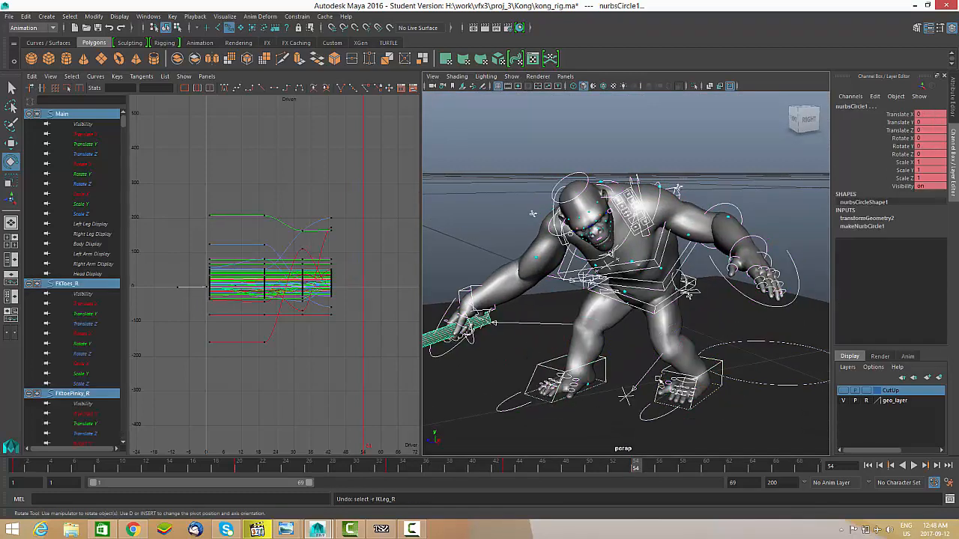
# Turn the left foot control outward around Y at frame 54.
pyautogui.click(677, 380)
pyautogui.keyDown('alt'); pyautogui.moveTo(676, 380); pyautogui.dragTo(681, 342); pyautogui.keyUp('alt')
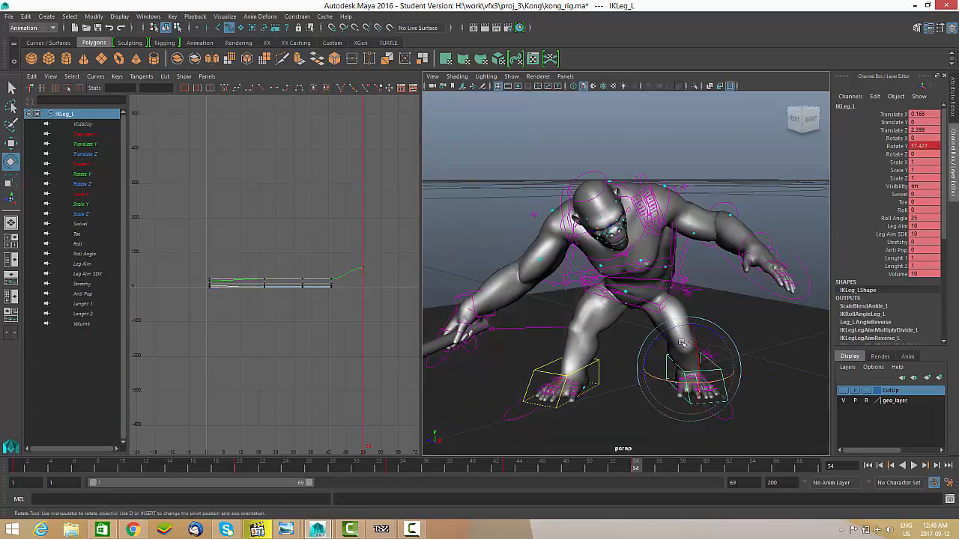
pyautogui.click(698, 290)
pyautogui.keyDown('alt'); pyautogui.moveTo(681, 290); pyautogui.dragTo(688, 375); pyautogui.keyUp('alt')
# Rotate the upper spine control at frame 54 to about 47, 9 and -3 degrees in X, Y and Z.
pyautogui.keyDown('alt'); pyautogui.moveTo(662, 318); pyautogui.dragTo(653, 253); pyautogui.keyUp('alt')
pyautogui.press('w')
pyautogui.click(666, 305)
pyautogui.press('e')
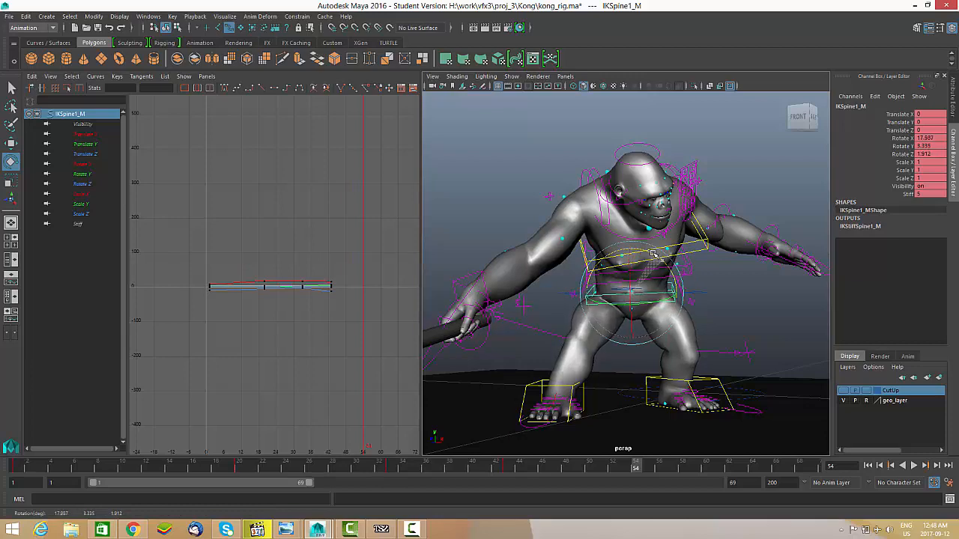
pyautogui.click(639, 238)
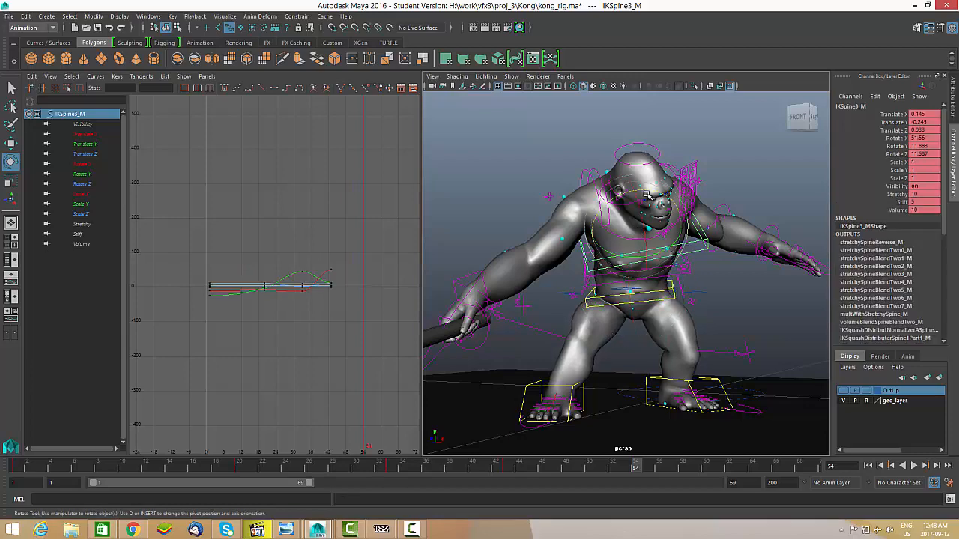
pyautogui.moveTo(645, 194)
pyautogui.mouseDown()
pyautogui.moveTo(646, 244)
pyautogui.moveTo(632, 205)
pyautogui.mouseUp()
pyautogui.hotkey('ctrl', 'z')
pyautogui.hotkey('ctrl', 'z')
pyautogui.hotkey('ctrl', 'z')
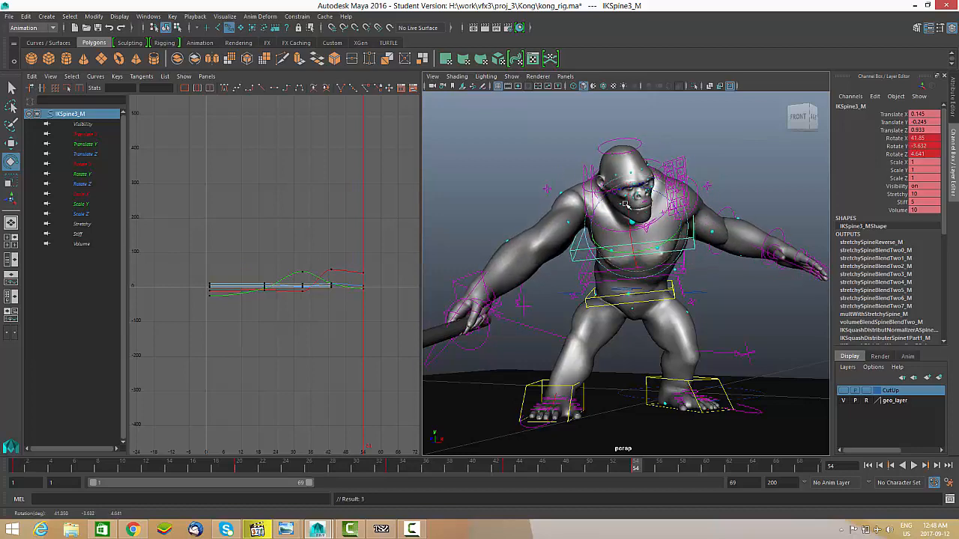
pyautogui.hotkey('ctrl', 'z')
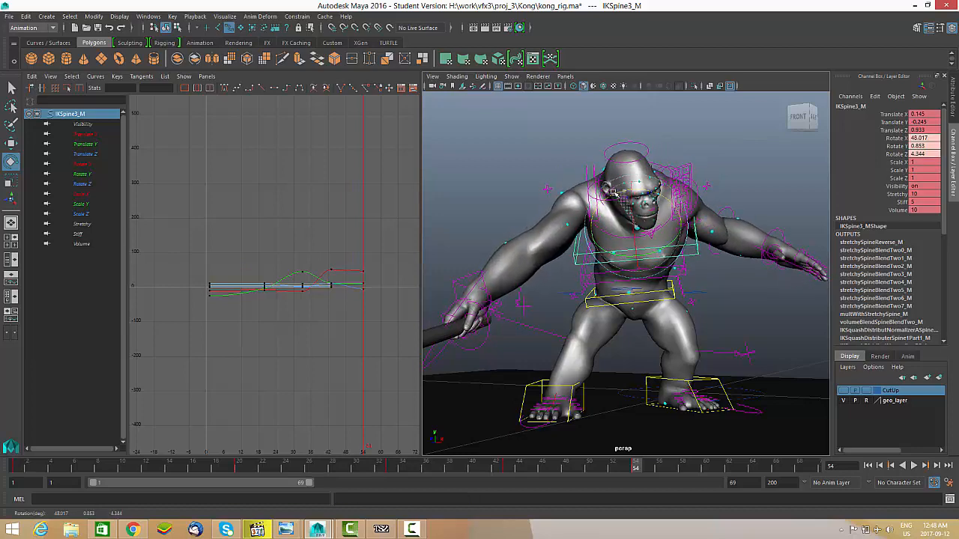
pyautogui.moveTo(613, 193); pyautogui.dragTo(604, 201)
# Move the upper spine control to about 0.217, -0.127 and 0.742 in X, Y and Z.
pyautogui.keyDown('alt'); pyautogui.moveTo(610, 244); pyautogui.dragTo(779, 253); pyautogui.keyUp('alt')
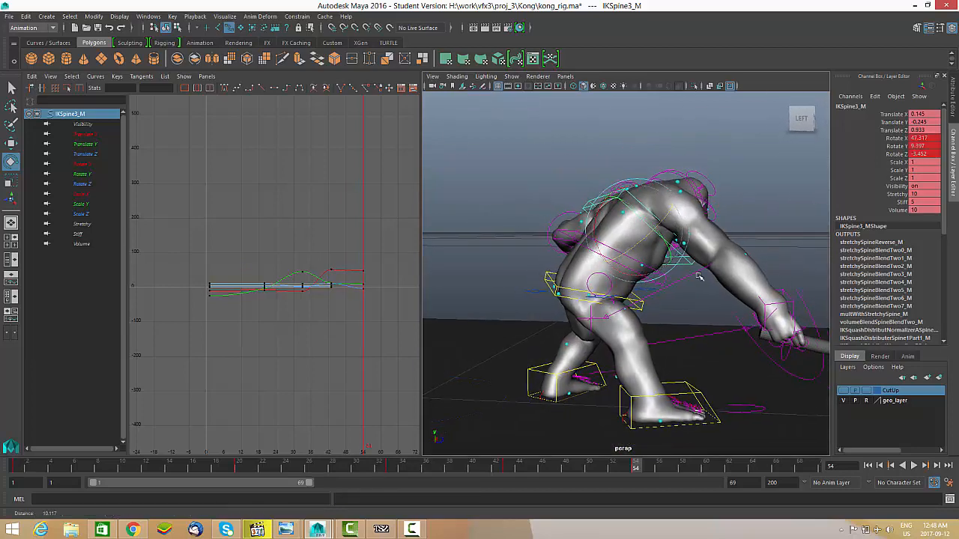
pyautogui.keyDown('alt'); pyautogui.moveTo(698, 277); pyautogui.dragTo(659, 204); pyautogui.keyUp('alt')
pyautogui.press('w')
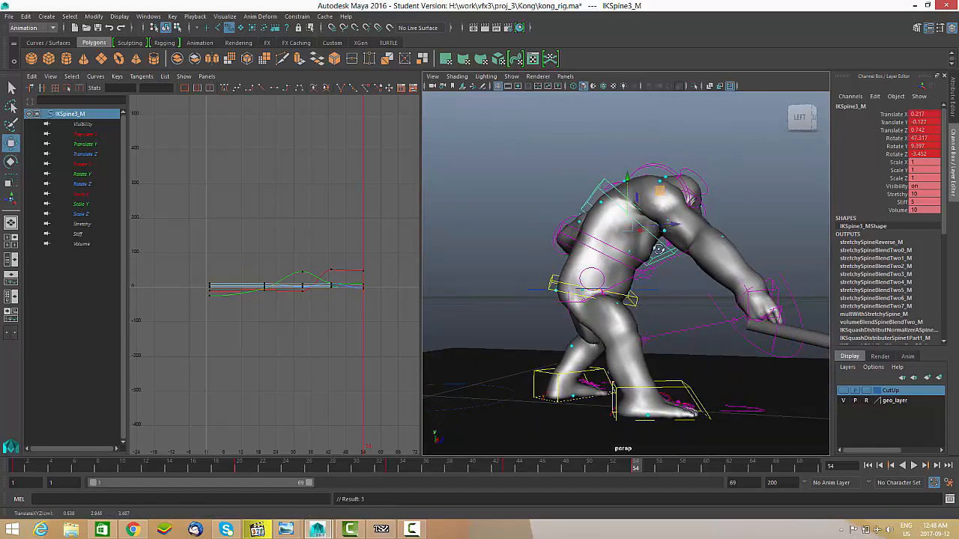
pyautogui.keyDown('alt'); pyautogui.moveTo(658, 250); pyautogui.dragTo(662, 295); pyautogui.keyUp('alt')
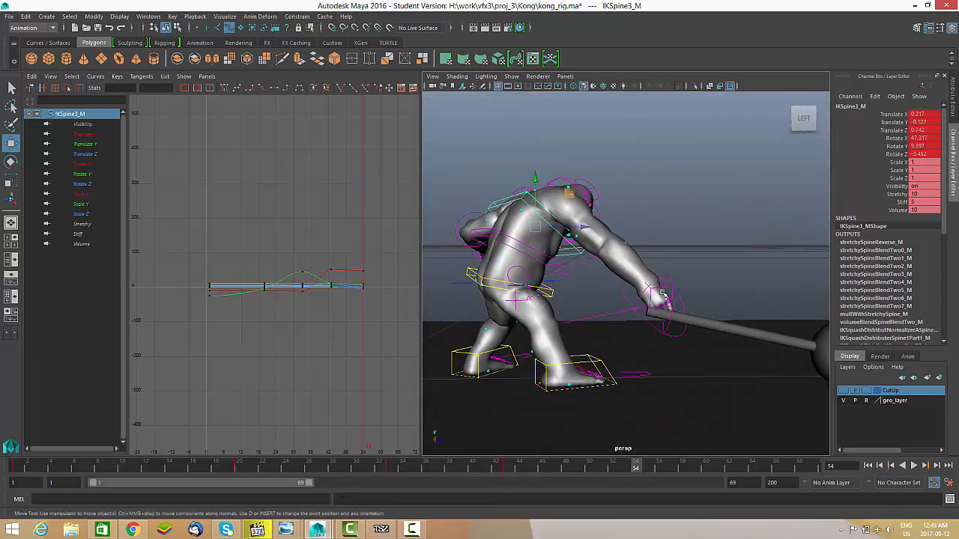
pyautogui.keyDown('alt'); pyautogui.moveTo(624, 249); pyautogui.dragTo(638, 341); pyautogui.keyUp('alt')
# Refine the upper spine rotation to about 46, 13 and 0 degrees, and move the right hand IK control to about 5.437 in Z.
pyautogui.press('e')
pyautogui.click(667, 190)
pyautogui.click(610, 188)
pyautogui.click(678, 314)
pyautogui.press('w')
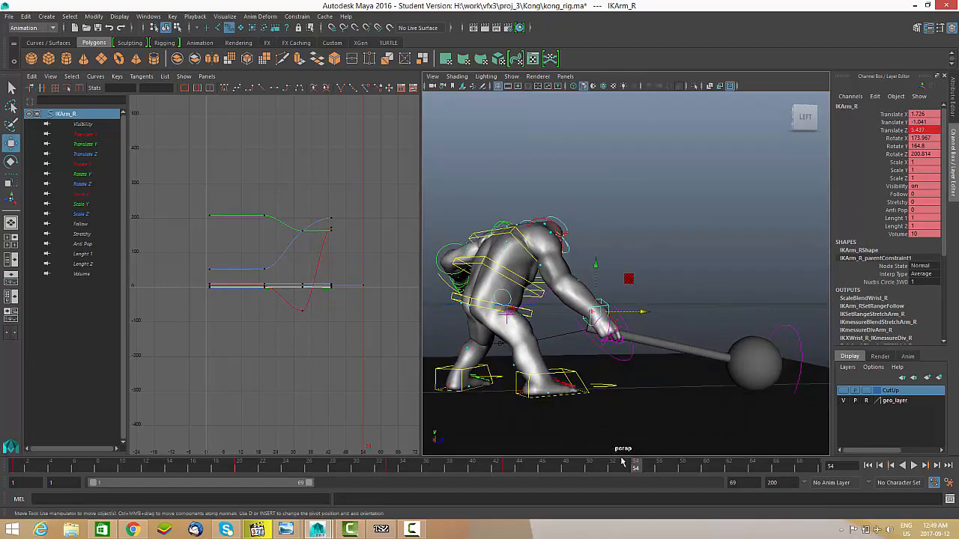
# Rotate the neck, and turn the head control to about -11, 14 and 27 degrees in X, Y and Z.
pyautogui.keyDown('alt'); pyautogui.moveTo(578, 387); pyautogui.dragTo(546, 349); pyautogui.keyUp('alt')
pyautogui.keyDown('alt'); pyautogui.moveTo(545, 349); pyautogui.dragTo(645, 339, button='right'); pyautogui.keyUp('alt')
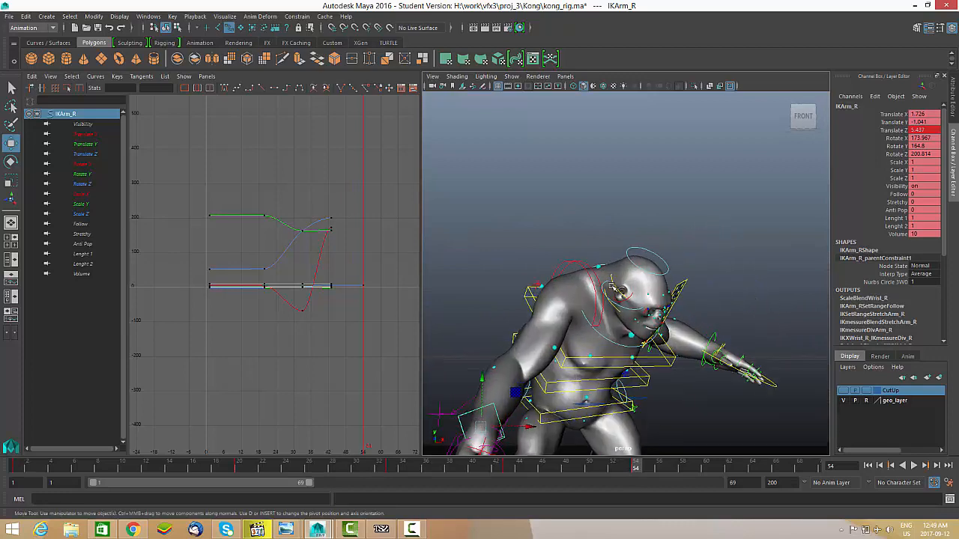
pyautogui.click(642, 317)
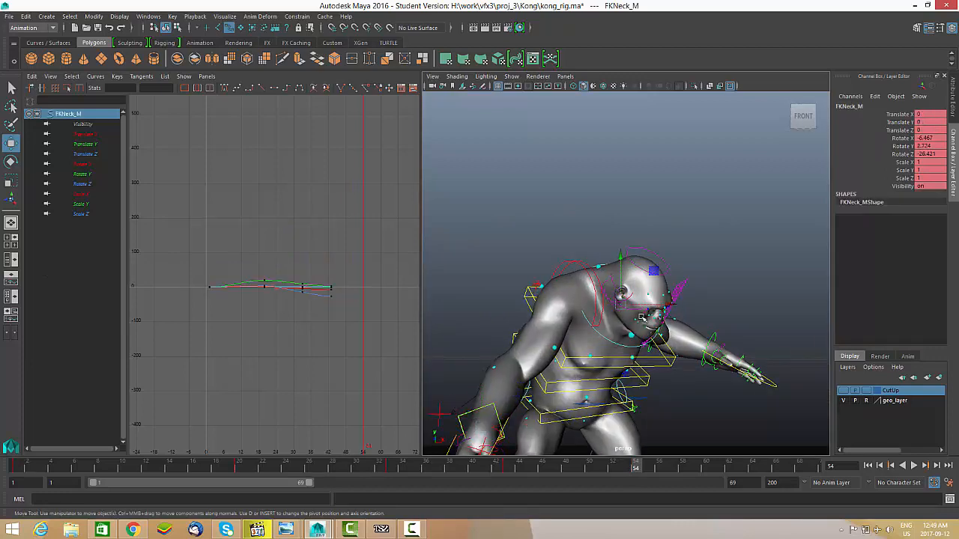
pyautogui.press('e')
pyautogui.moveTo(635, 301)
pyautogui.mouseDown()
pyautogui.moveTo(646, 297)
pyautogui.moveTo(638, 319)
pyautogui.mouseUp()
pyautogui.click(624, 245)
pyautogui.hotkey('ctrl', 'z')
pyautogui.press('s')
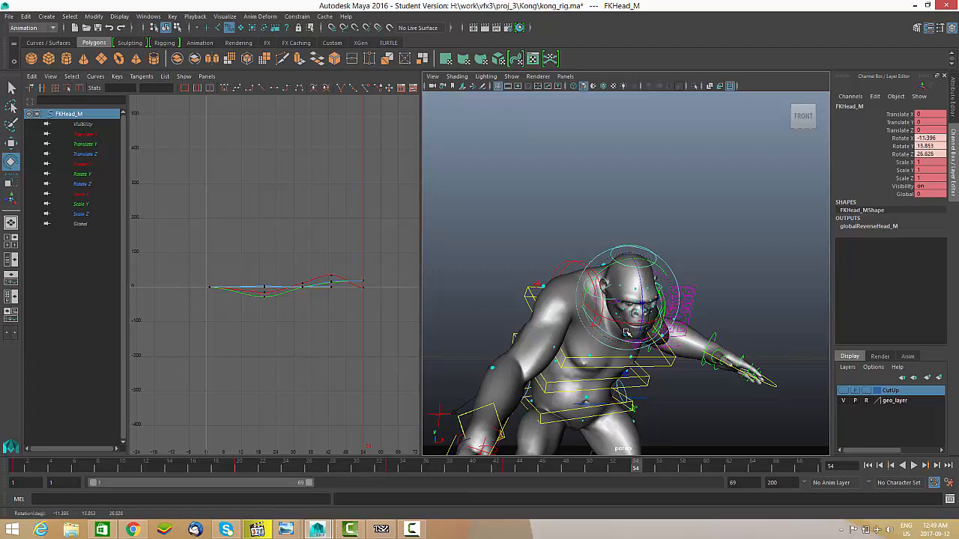
# Rotate the left shoulder FK control to about -7, 16 and -62 degrees in X, Y and Z.
pyautogui.keyDown('alt'); pyautogui.moveTo(682, 345); pyautogui.dragTo(697, 267); pyautogui.keyUp('alt')
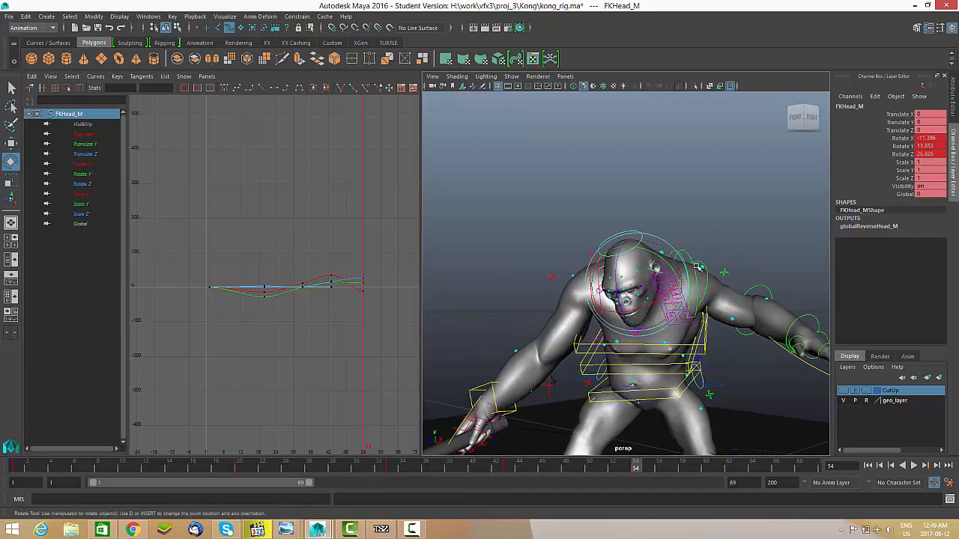
pyautogui.click(708, 264)
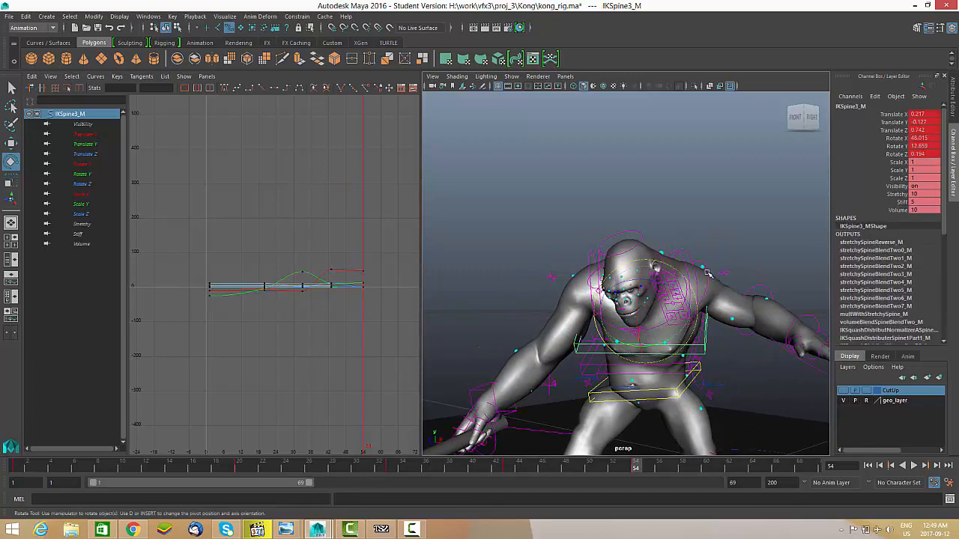
pyautogui.click(698, 262)
pyautogui.moveTo(691, 249); pyautogui.dragTo(696, 330)
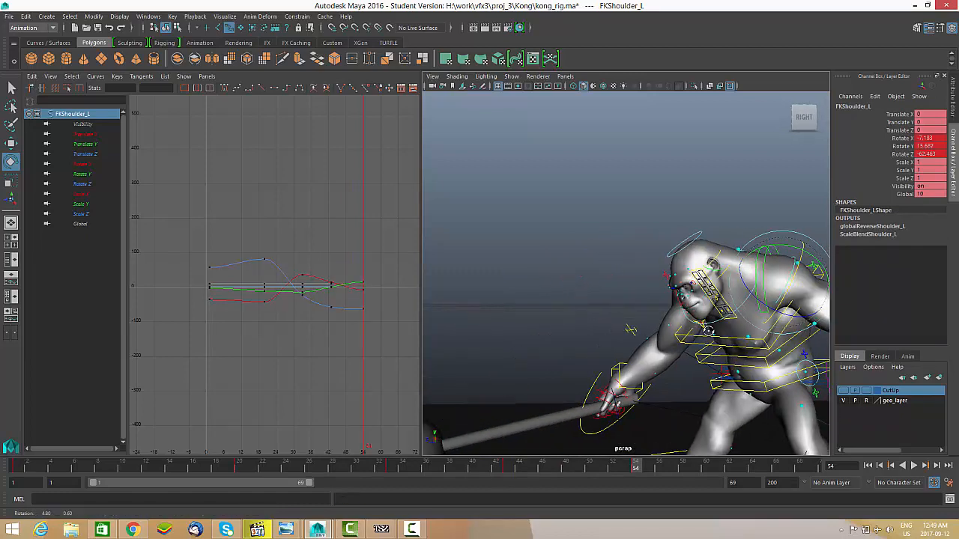
# Rotate the left elbow FK control to about 38 degrees in Z at frame 54.
pyautogui.keyDown('alt'); pyautogui.moveTo(796, 334); pyautogui.dragTo(663, 326, button='middle'); pyautogui.keyUp('alt')
pyautogui.click(723, 305)
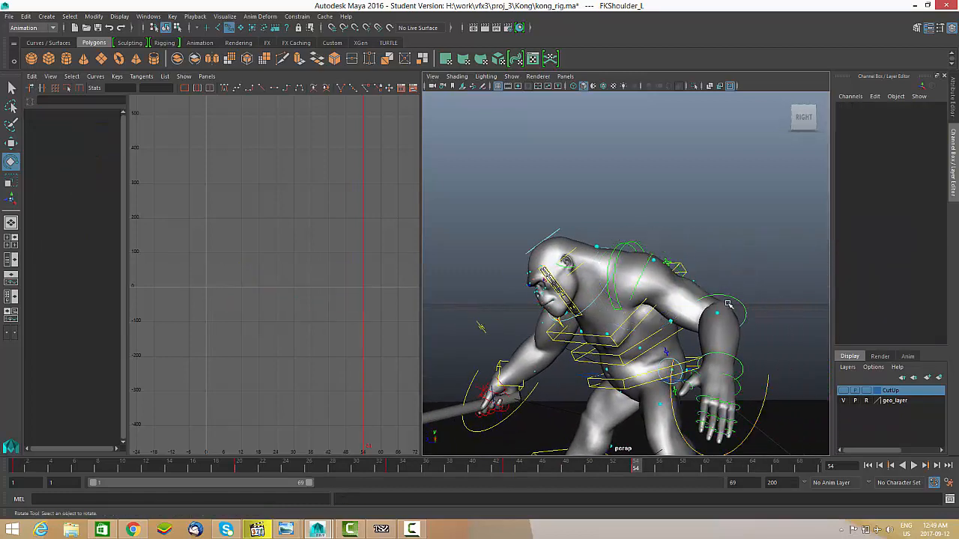
pyautogui.click(731, 301)
pyautogui.moveTo(697, 336); pyautogui.dragTo(615, 355)
pyautogui.keyDown('alt'); pyautogui.moveTo(615, 355); pyautogui.dragTo(653, 390, button='right'); pyautogui.keyUp('alt')
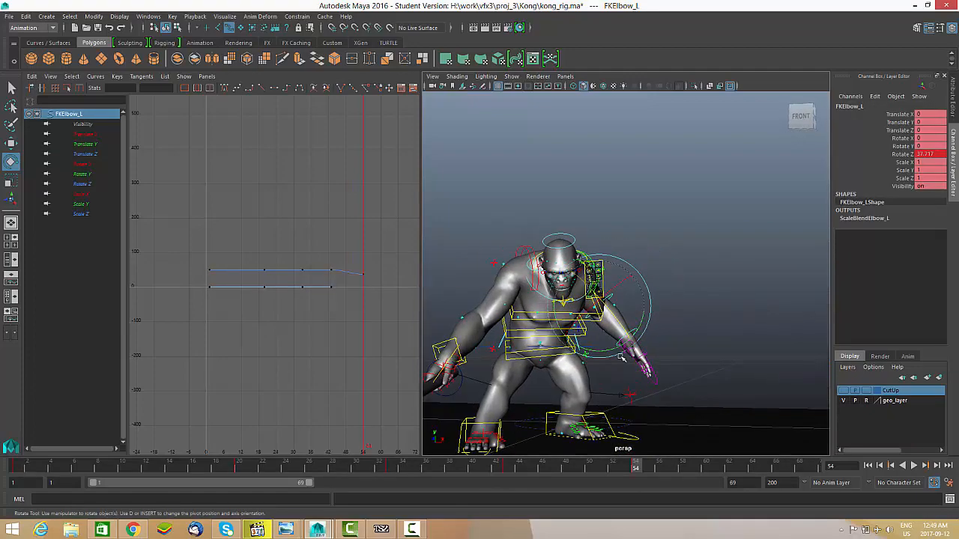
pyautogui.keyDown('alt'); pyautogui.moveTo(659, 401); pyautogui.dragTo(664, 345, button='middle'); pyautogui.keyUp('alt')
pyautogui.keyDown('alt'); pyautogui.moveTo(663, 344); pyautogui.dragTo(700, 337, button='right'); pyautogui.keyUp('alt')
pyautogui.keyDown('alt'); pyautogui.moveTo(693, 337); pyautogui.dragTo(676, 316, button='middle'); pyautogui.keyUp('alt')
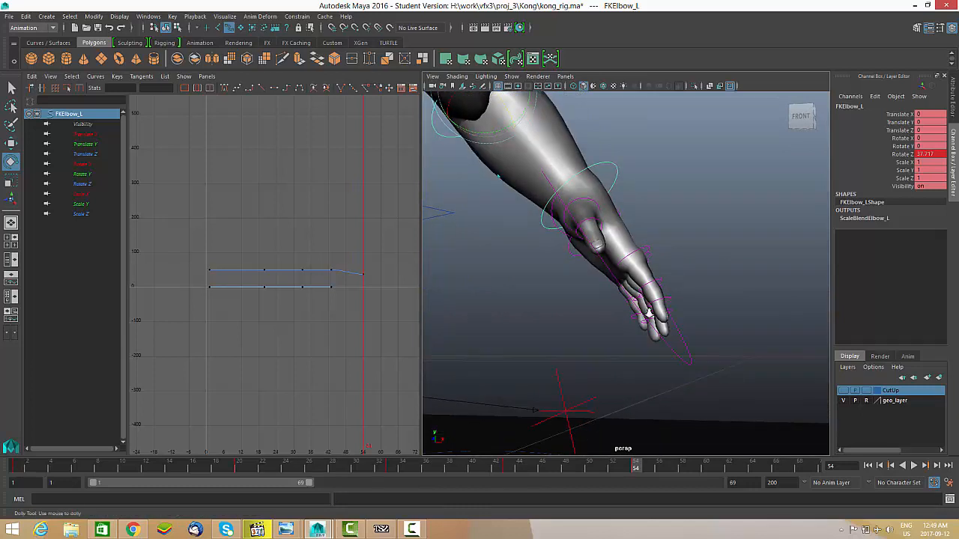
# Select the left hand's finger control and delete all of its attribute keys.
pyautogui.keyDown('alt'); pyautogui.moveTo(675, 316); pyautogui.dragTo(666, 346, button='right'); pyautogui.keyUp('alt')
pyautogui.keyDown('alt'); pyautogui.moveTo(681, 313); pyautogui.dragTo(651, 301); pyautogui.keyUp('alt')
pyautogui.click(680, 337)
pyautogui.keyDown('alt'); pyautogui.moveTo(680, 337); pyautogui.dragTo(644, 323); pyautogui.keyUp('alt')
pyautogui.moveTo(328, 254); pyautogui.dragTo(324, 294)
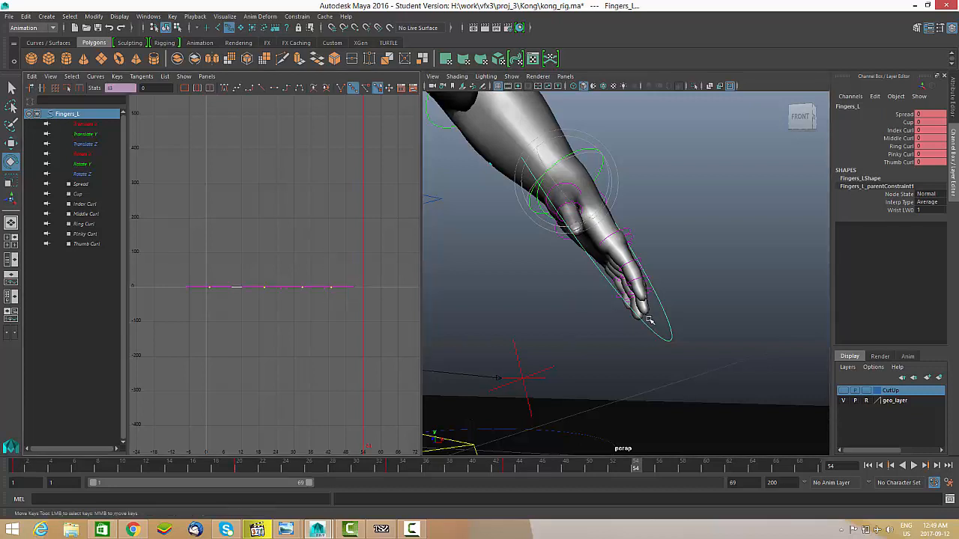
pyautogui.press('Delete')
pyautogui.keyDown('alt'); pyautogui.moveTo(719, 283); pyautogui.dragTo(644, 292); pyautogui.keyUp('alt')
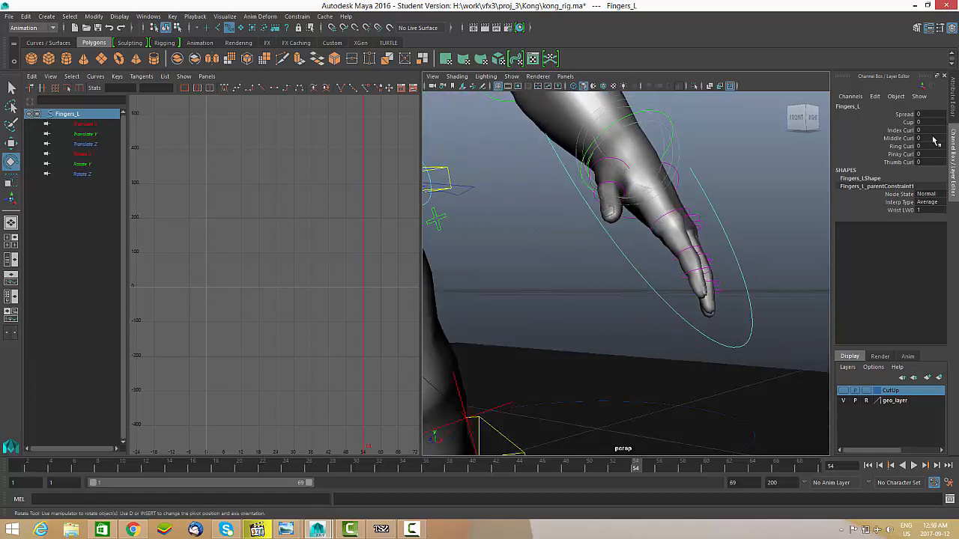
# Set the left hand's Cup to 2.3, Index Curl to 2.2, Middle Curl to 1.5, Ring Curl to 1.9 and Pinky Curl to 3.2.
pyautogui.click(906, 122)
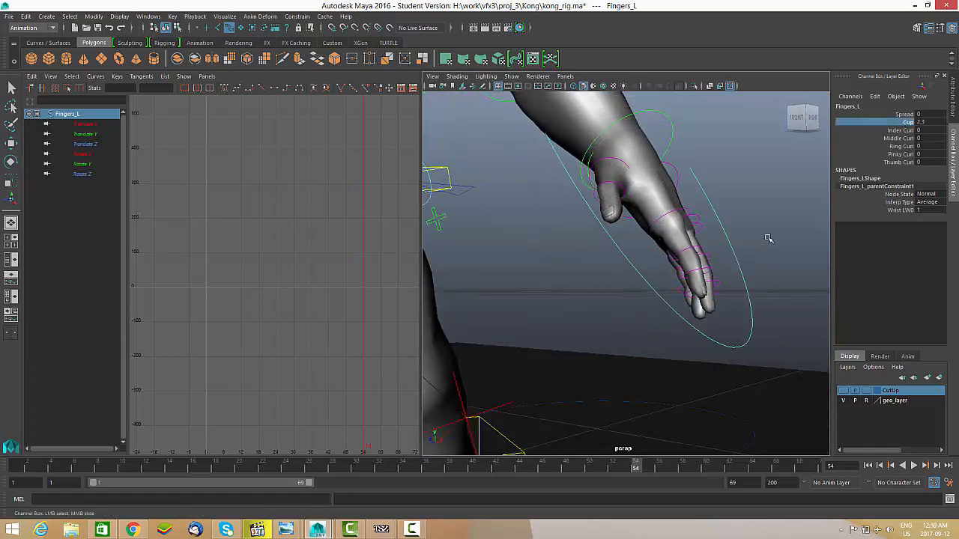
pyautogui.click(906, 131)
pyautogui.moveTo(695, 280); pyautogui.dragTo(741, 260, button='middle')
pyautogui.click(906, 138)
pyautogui.click(902, 146)
pyautogui.moveTo(687, 305); pyautogui.dragTo(697, 306, button='middle')
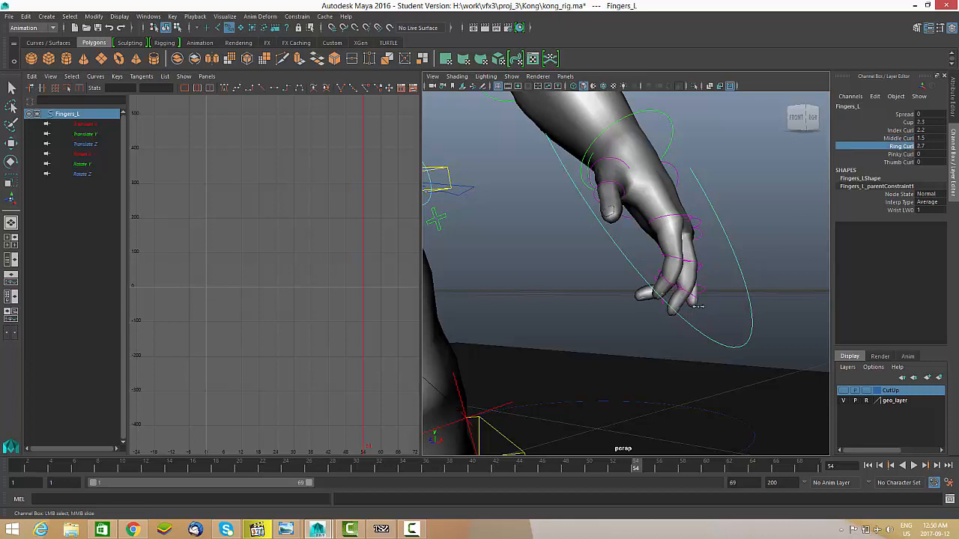
pyautogui.click(902, 154)
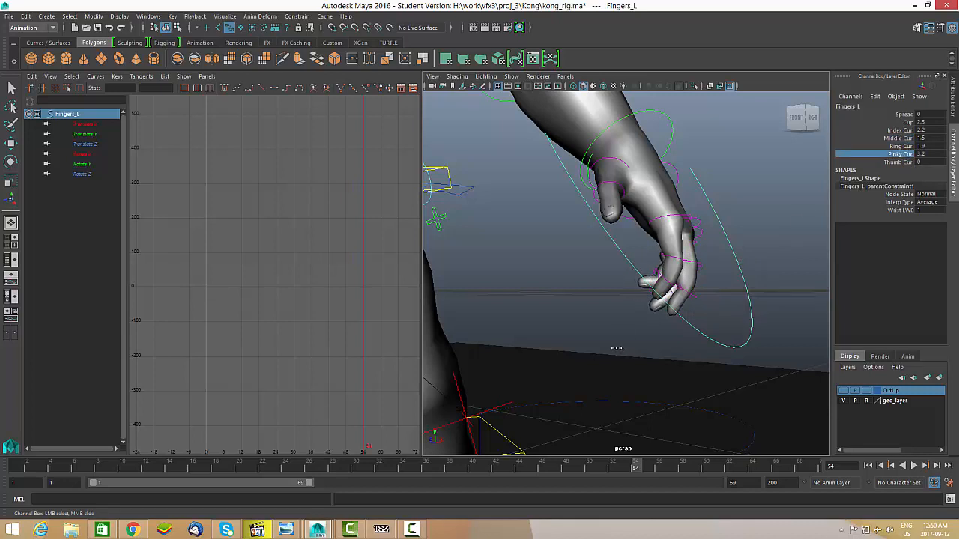
# Set the left hand's Thumb Curl to 2.4.
pyautogui.keyDown('alt'); pyautogui.moveTo(697, 288); pyautogui.dragTo(732, 295); pyautogui.keyUp('alt')
pyautogui.keyDown('alt'); pyautogui.moveTo(651, 300); pyautogui.dragTo(738, 308, button='middle'); pyautogui.keyUp('alt')
pyautogui.keyDown('alt'); pyautogui.moveTo(620, 320); pyautogui.dragTo(659, 373, button='right'); pyautogui.keyUp('alt')
pyautogui.keyDown('alt'); pyautogui.moveTo(656, 181); pyautogui.dragTo(661, 210, button='middle'); pyautogui.keyUp('alt')
pyautogui.keyDown('alt'); pyautogui.moveTo(661, 217); pyautogui.dragTo(637, 210, button='right'); pyautogui.keyUp('alt')
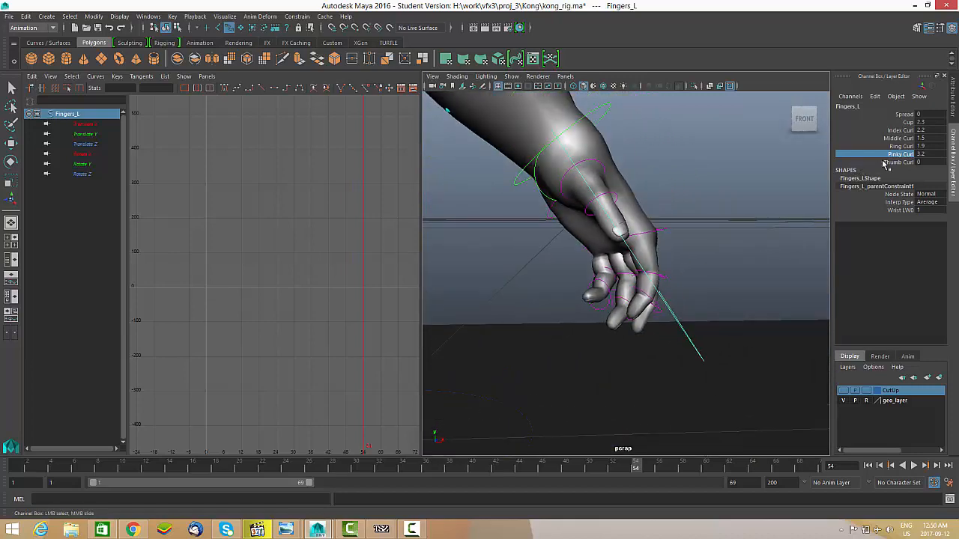
pyautogui.click(886, 163)
pyautogui.keyDown('alt'); pyautogui.moveTo(744, 226); pyautogui.dragTo(696, 227); pyautogui.keyUp('alt')
pyautogui.moveTo(696, 227); pyautogui.dragTo(717, 234, button='middle')
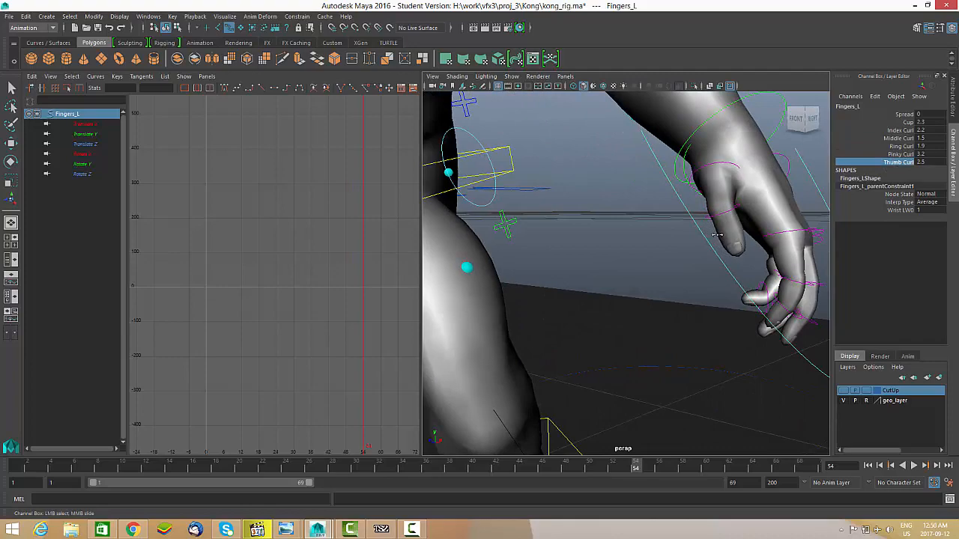
pyautogui.keyDown('alt'); pyautogui.moveTo(719, 237); pyautogui.dragTo(795, 219); pyautogui.keyUp('alt')
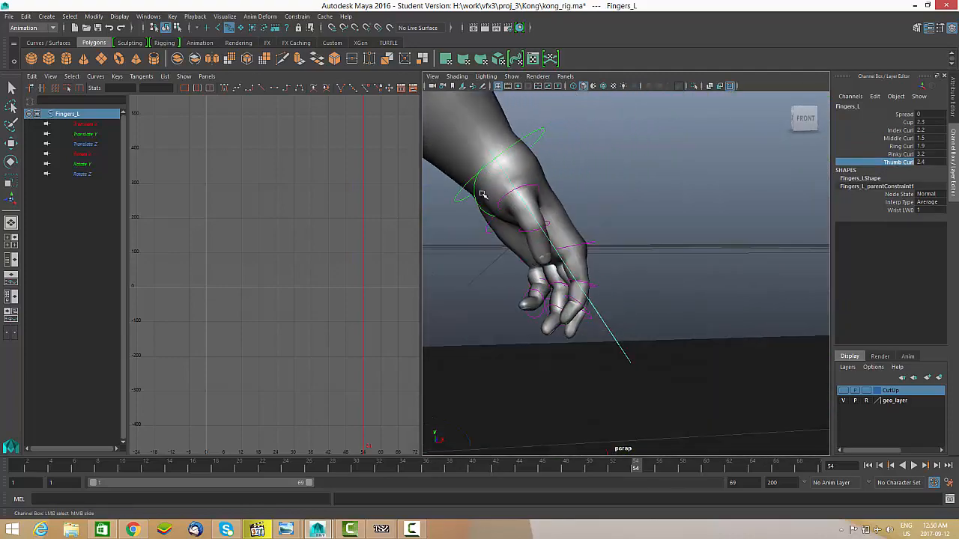
# Rotate the base FK controls of the left middle, index, pinky and ring fingers to about 15 degrees in Y.
pyautogui.click(513, 202)
pyautogui.press('e')
pyautogui.click(536, 197)
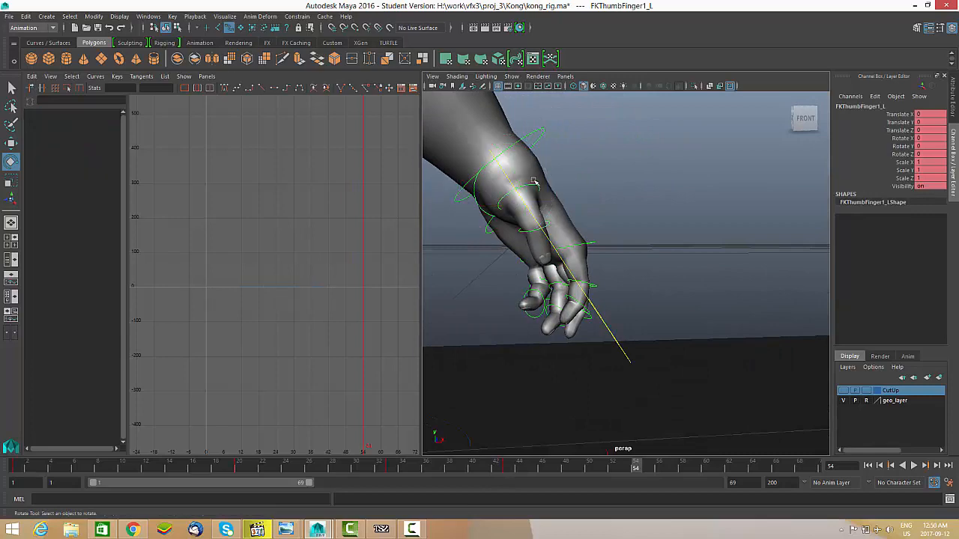
pyautogui.click(519, 204)
pyautogui.moveTo(503, 205); pyautogui.dragTo(694, 290)
pyautogui.click(755, 268)
pyautogui.click(678, 272)
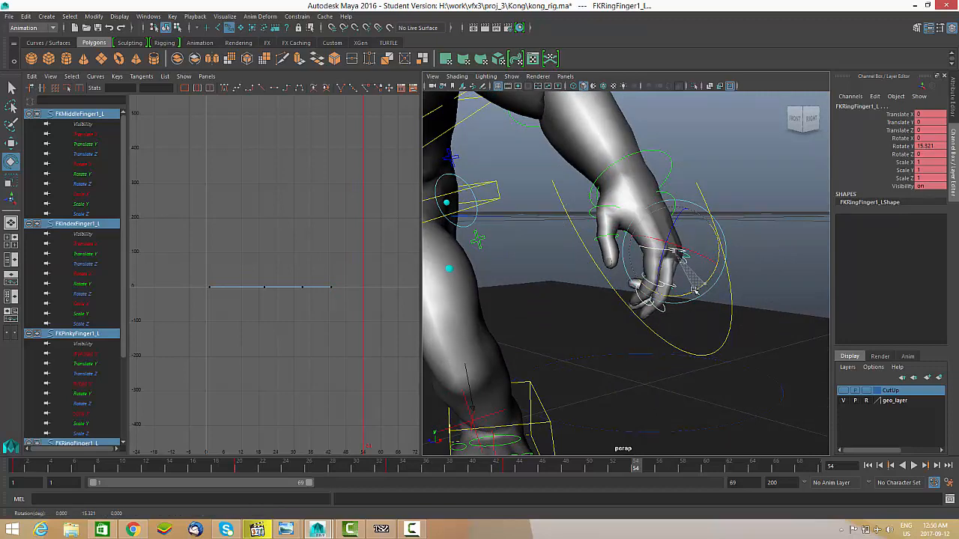
# Reselect the left hand's finger control and reduce Pinky Curl to 2.4.
pyautogui.keyDown('alt'); pyautogui.moveTo(694, 302); pyautogui.dragTo(678, 286); pyautogui.keyUp('alt')
pyautogui.click(698, 291)
pyautogui.keyDown('alt'); pyautogui.moveTo(678, 287); pyautogui.dragTo(784, 257, button='right'); pyautogui.keyUp('alt')
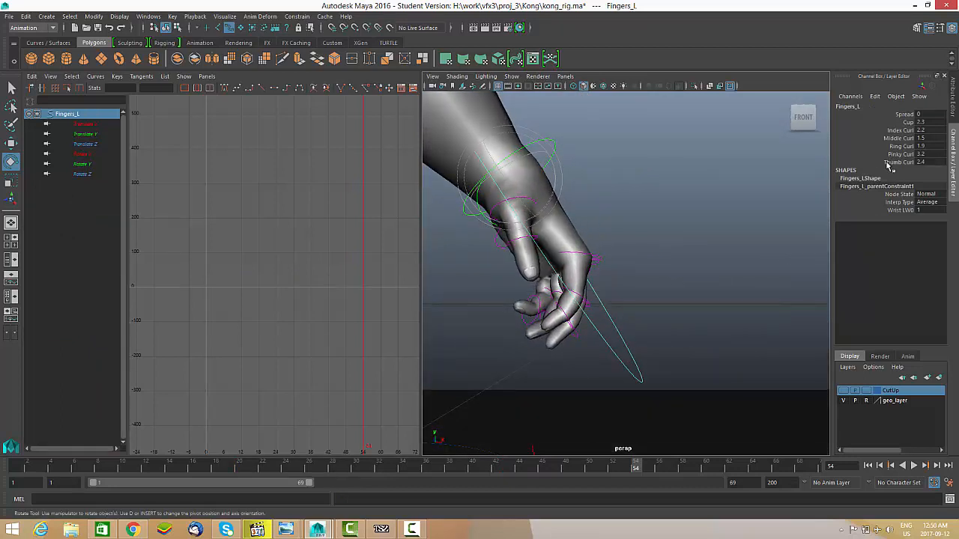
pyautogui.click(898, 132)
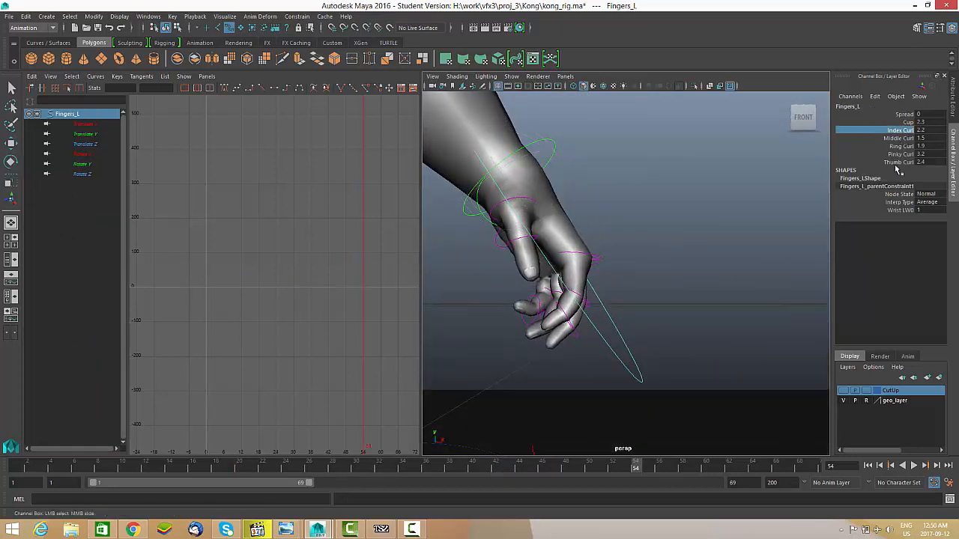
pyautogui.click(900, 154)
pyautogui.moveTo(629, 317); pyautogui.dragTo(618, 311, button='middle')
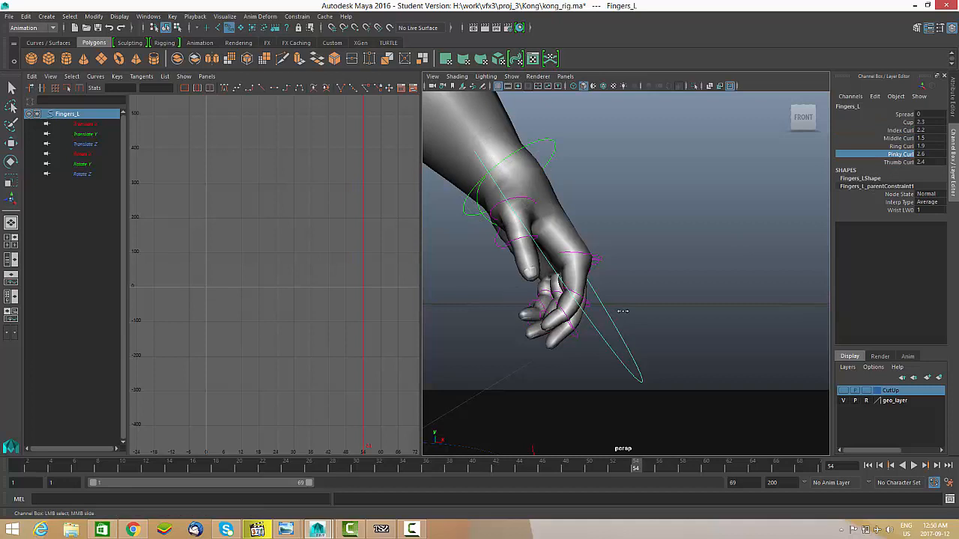
# Relax the other left fingers, setting Ring Curl to 1.6, Middle Curl to 1.3 and Index Curl to 1.1.
pyautogui.click(901, 146)
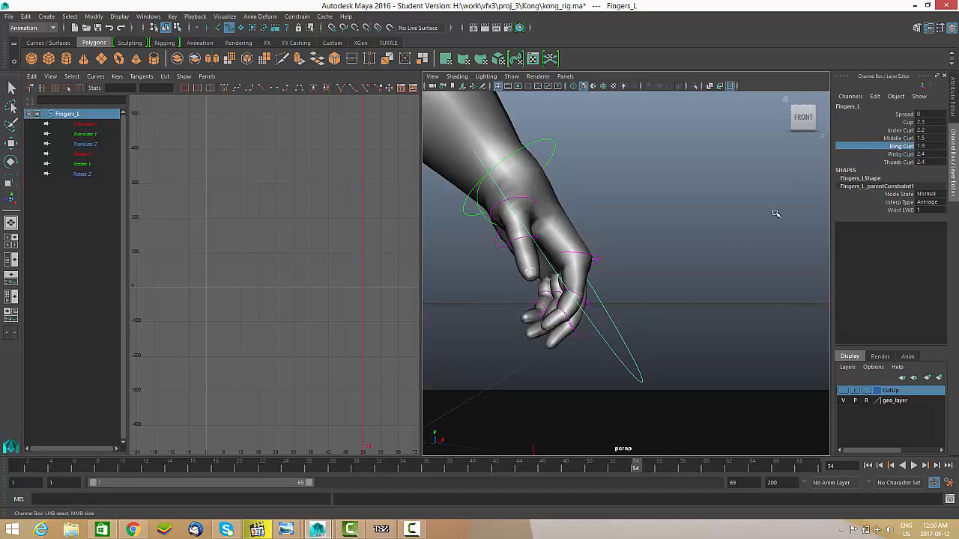
pyautogui.click(897, 154)
pyautogui.click(899, 140)
pyautogui.moveTo(705, 305); pyautogui.dragTo(728, 304, button='middle')
pyautogui.click(901, 131)
pyautogui.keyDown('alt'); pyautogui.moveTo(727, 304); pyautogui.dragTo(624, 329); pyautogui.keyUp('alt')
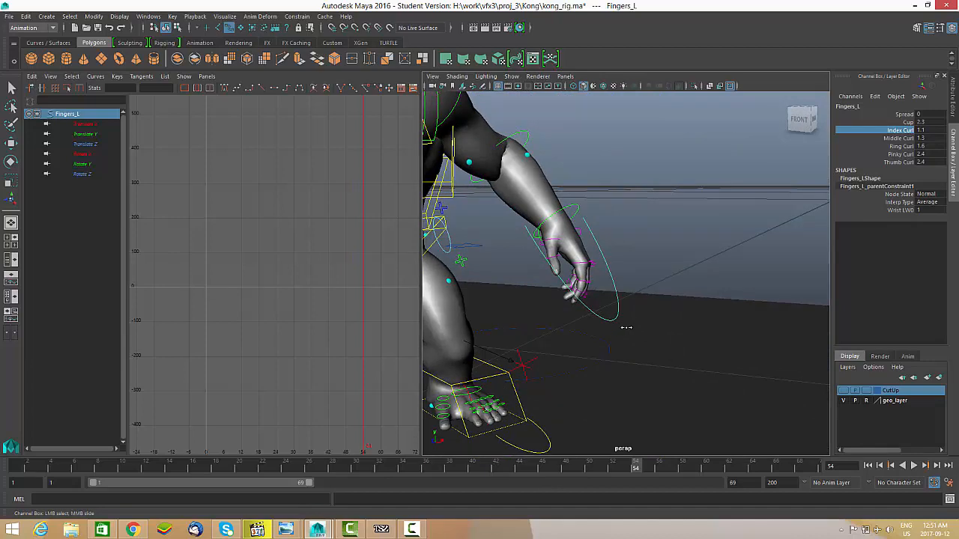
# Rotate the left wrist FK control to about 4, -10 and -7 degrees in X, Y and Z.
pyautogui.keyDown('alt'); pyautogui.moveTo(638, 339); pyautogui.dragTo(599, 311, button='right'); pyautogui.keyUp('alt')
pyautogui.keyDown('alt'); pyautogui.moveTo(747, 321); pyautogui.dragTo(582, 302, button='right'); pyautogui.keyUp('alt')
pyautogui.keyDown('alt'); pyautogui.moveTo(582, 302); pyautogui.dragTo(639, 300); pyautogui.keyUp('alt')
pyautogui.keyDown('alt'); pyautogui.moveTo(640, 300); pyautogui.dragTo(667, 393, button='right'); pyautogui.keyUp('alt')
pyautogui.keyDown('alt'); pyautogui.moveTo(673, 267); pyautogui.dragTo(669, 295); pyautogui.keyUp('alt')
pyautogui.click(694, 237)
pyautogui.press('e')
pyautogui.keyDown('alt'); pyautogui.moveTo(709, 257); pyautogui.dragTo(668, 304, button='right'); pyautogui.keyUp('alt')
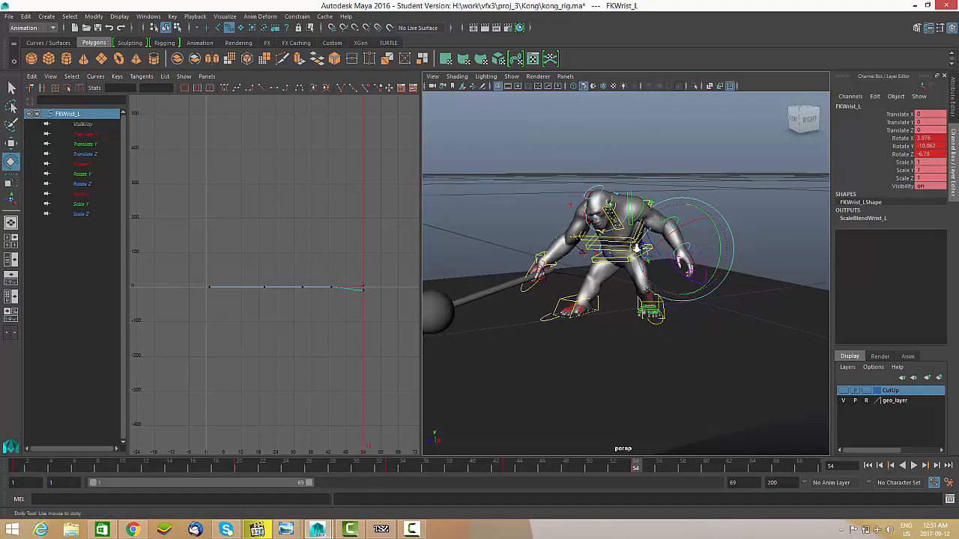
pyautogui.keyDown('alt'); pyautogui.moveTo(668, 337); pyautogui.dragTo(714, 320); pyautogui.keyUp('alt')
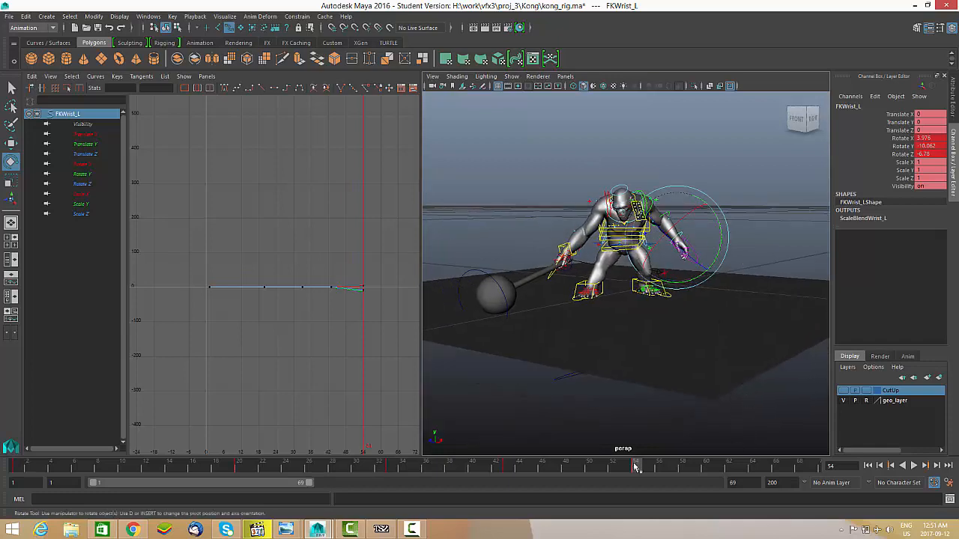
# Play the animation, then select all rig controls together with the hammer and key them at frame 54.
pyautogui.hotkey('alt', 'v')
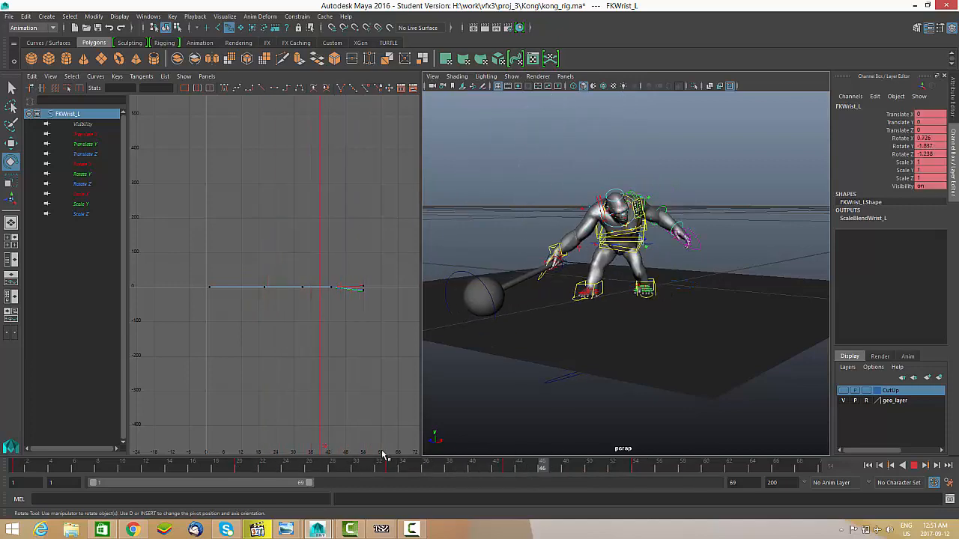
pyautogui.click(16, 465)
pyautogui.keyDown('alt'); pyautogui.moveTo(660, 309); pyautogui.dragTo(731, 308); pyautogui.keyUp('alt')
pyautogui.keyDown('alt'); pyautogui.moveTo(730, 308); pyautogui.dragTo(455, 319, button='right'); pyautogui.keyUp('alt')
pyautogui.moveTo(708, 188); pyautogui.dragTo(522, 341)
pyautogui.keyDown('alt'); pyautogui.moveTo(521, 342); pyautogui.dragTo(678, 445, button='right'); pyautogui.keyUp('alt')
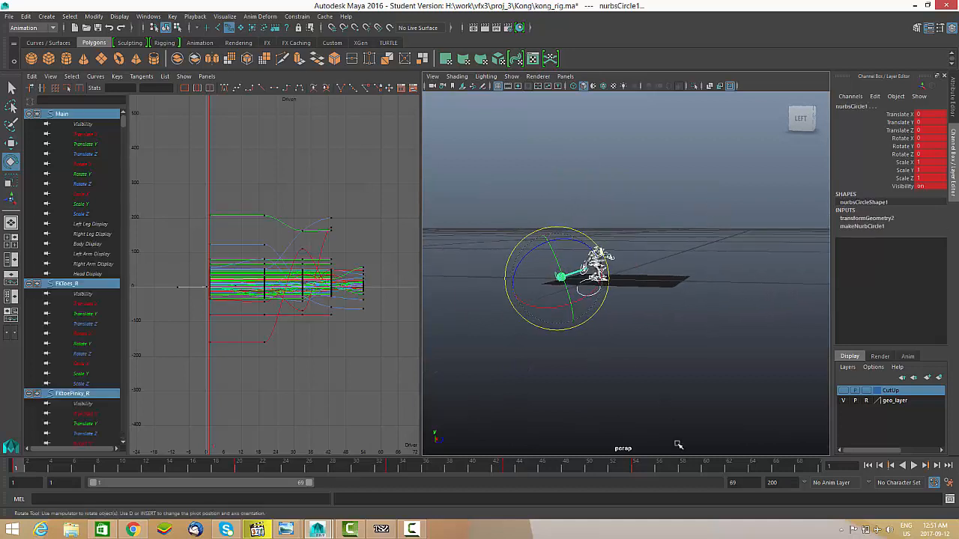
pyautogui.click(914, 466)
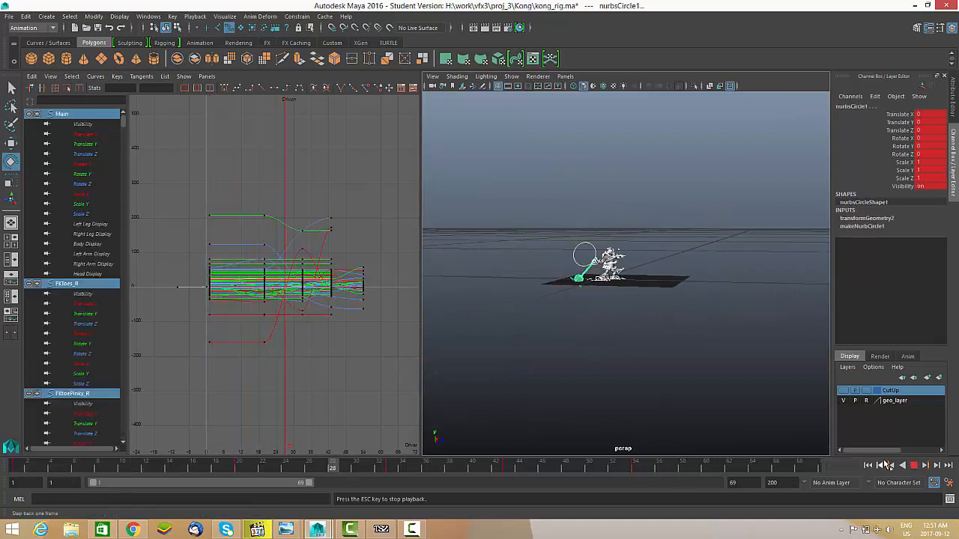
pyautogui.press('Escape')
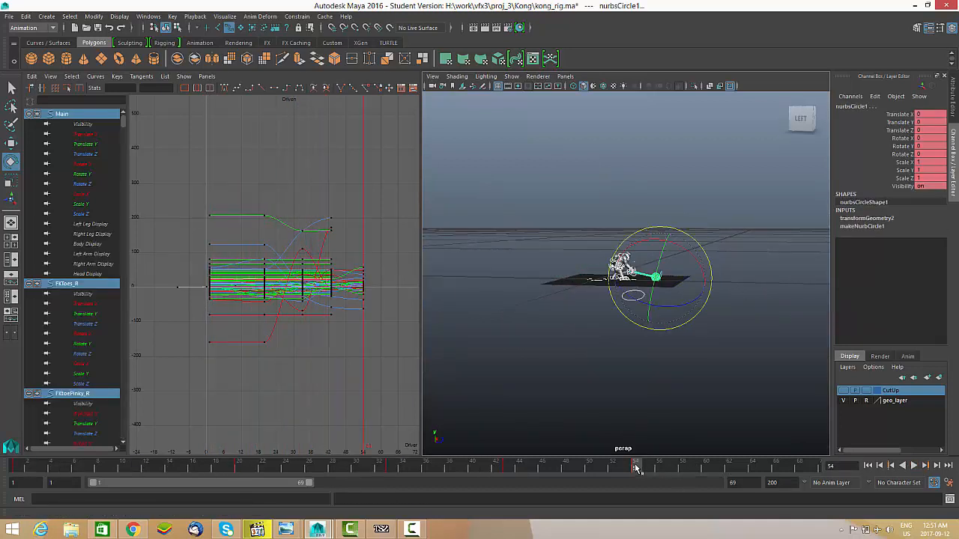
pyautogui.press('s')
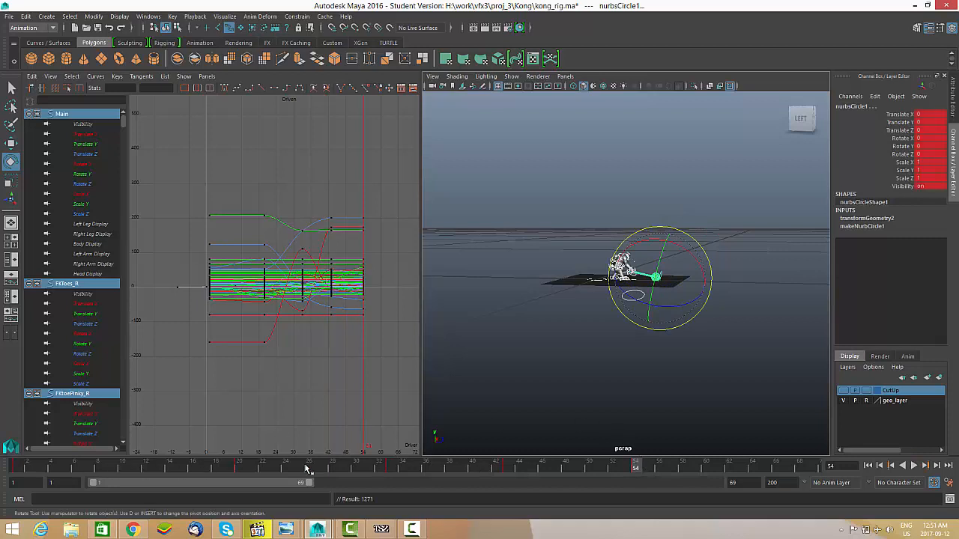
# Hide the NURBS curves in the viewport and play back the hammer swing on the bare character.
pyautogui.keyDown('alt'); pyautogui.moveTo(582, 317); pyautogui.dragTo(717, 358); pyautogui.keyUp('alt')
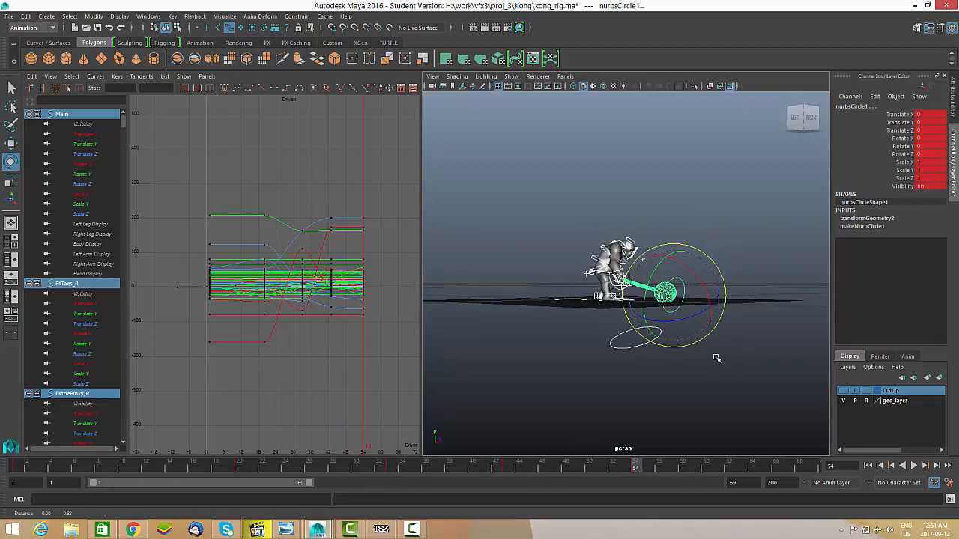
pyautogui.click(914, 465)
pyautogui.keyDown('alt'); pyautogui.moveTo(802, 394); pyautogui.dragTo(702, 360); pyautogui.keyUp('alt')
pyautogui.scroll(5, 708, 359)
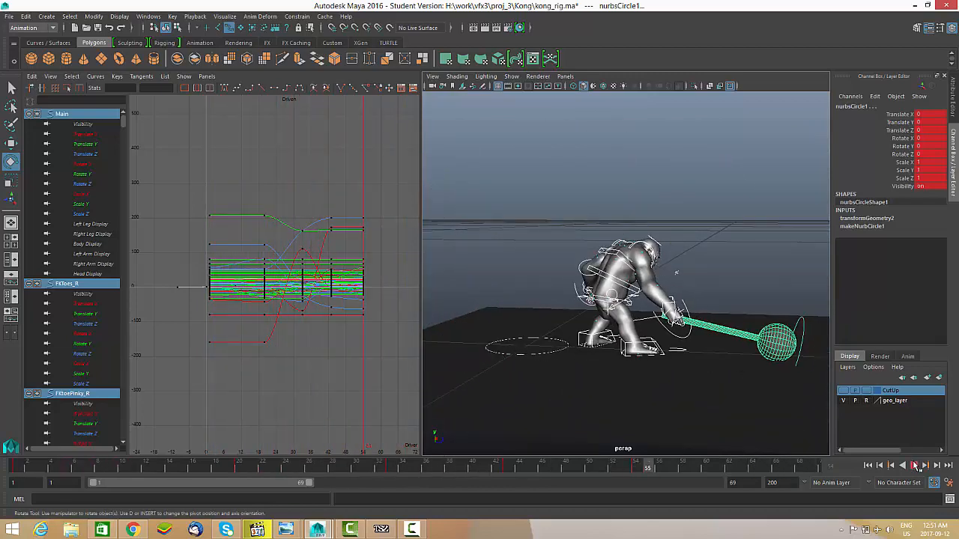
pyautogui.click(511, 76)
pyautogui.click(534, 128)
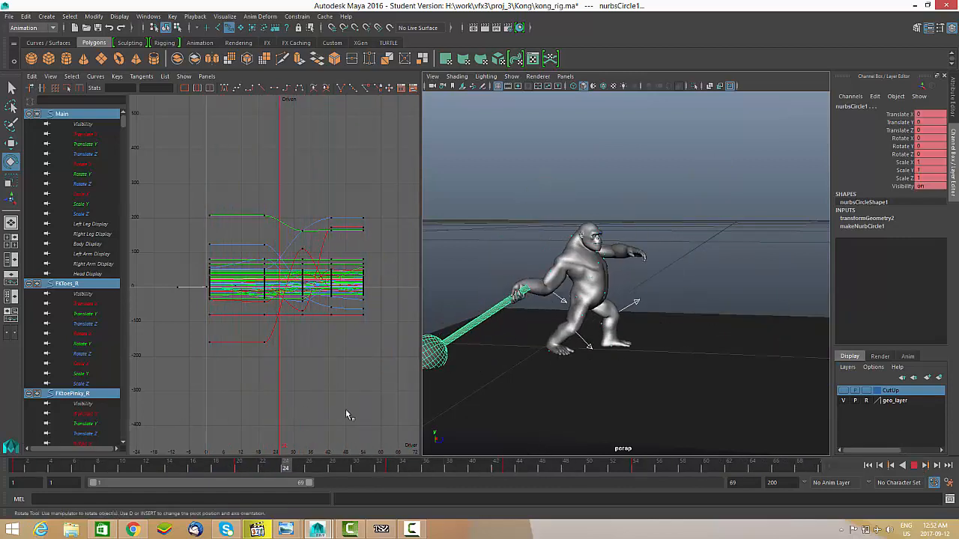
pyautogui.press('Escape')
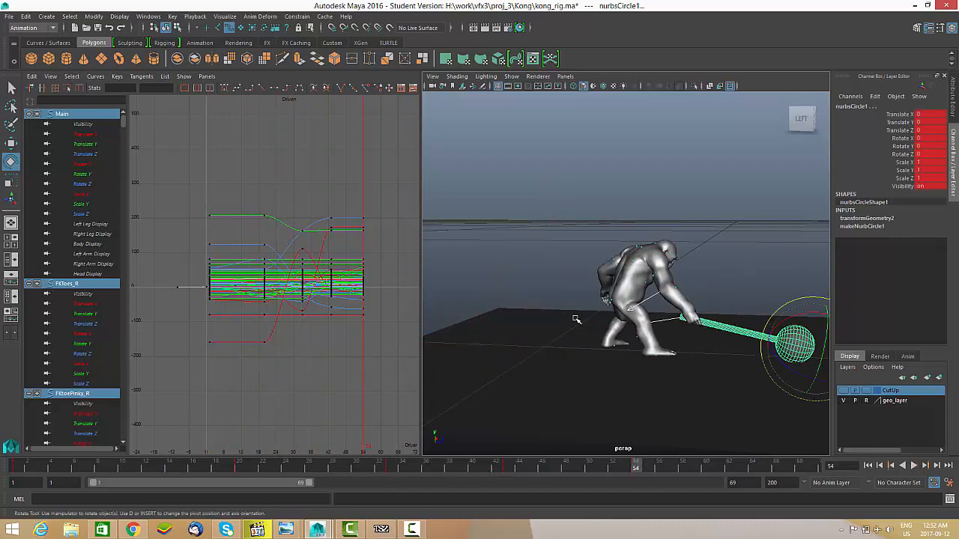
# Show the rig's NURBS curves in the viewport again at the frame 54 pose.
pyautogui.keyDown('alt'); pyautogui.moveTo(576, 320); pyautogui.dragTo(646, 305); pyautogui.keyUp('alt')
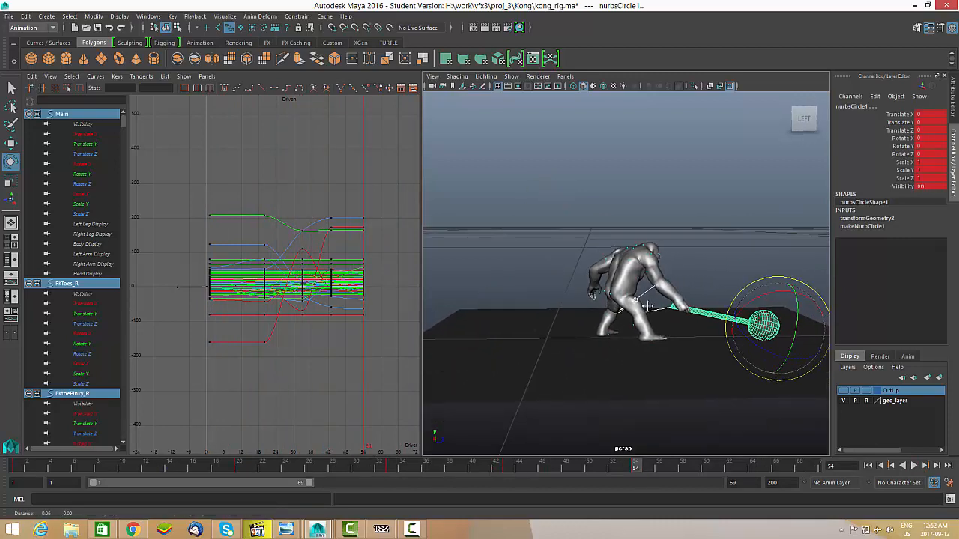
pyautogui.keyDown('alt'); pyautogui.moveTo(647, 306); pyautogui.dragTo(624, 303, button='middle'); pyautogui.keyUp('alt')
pyautogui.keyDown('alt'); pyautogui.moveTo(599, 289); pyautogui.dragTo(636, 292, button='right'); pyautogui.keyUp('alt')
pyautogui.keyDown('alt'); pyautogui.moveTo(626, 281); pyautogui.dragTo(610, 284); pyautogui.keyUp('alt')
pyautogui.keyDown('alt'); pyautogui.moveTo(570, 251); pyautogui.dragTo(581, 249, button='right'); pyautogui.keyUp('alt')
pyautogui.click(513, 77)
pyautogui.click(540, 128)
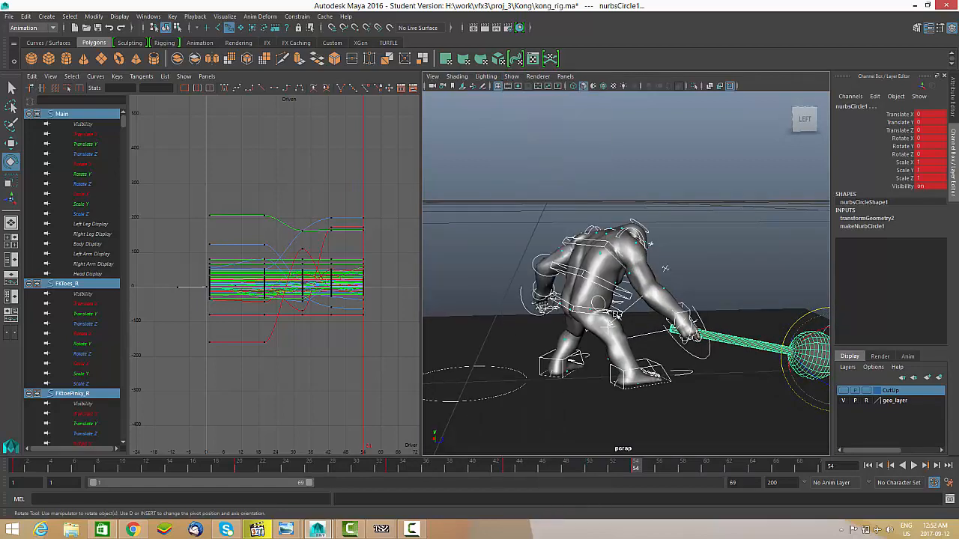
# Select the root control at the hips with the Move tool and examine the frame 54 pose.
pyautogui.click(560, 311)
pyautogui.keyDown('alt'); pyautogui.moveTo(559, 314); pyautogui.dragTo(599, 301); pyautogui.keyUp('alt')
pyautogui.keyDown('alt'); pyautogui.moveTo(599, 301); pyautogui.dragTo(588, 286, button='middle'); pyautogui.keyUp('alt')
pyautogui.scroll(-2, 589, 288)
pyautogui.moveTo(636, 461)
pyautogui.mouseDown()
pyautogui.moveTo(395, 461)
pyautogui.moveTo(652, 456)
pyautogui.moveTo(633, 442)
pyautogui.mouseUp()
pyautogui.scroll(5, 516, 301)
pyautogui.keyDown('alt'); pyautogui.moveTo(515, 301); pyautogui.dragTo(556, 294); pyautogui.keyUp('alt')
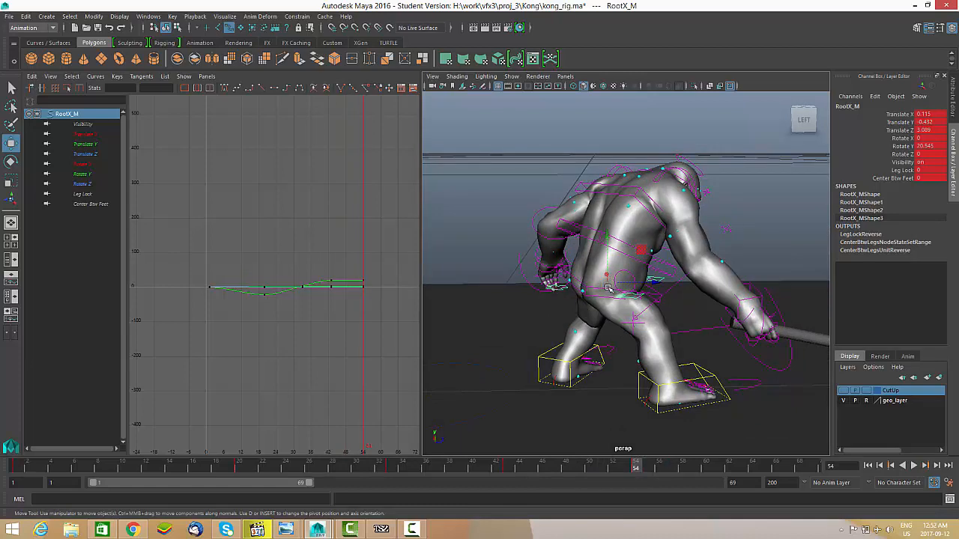
pyautogui.scroll(-6, 608, 287)
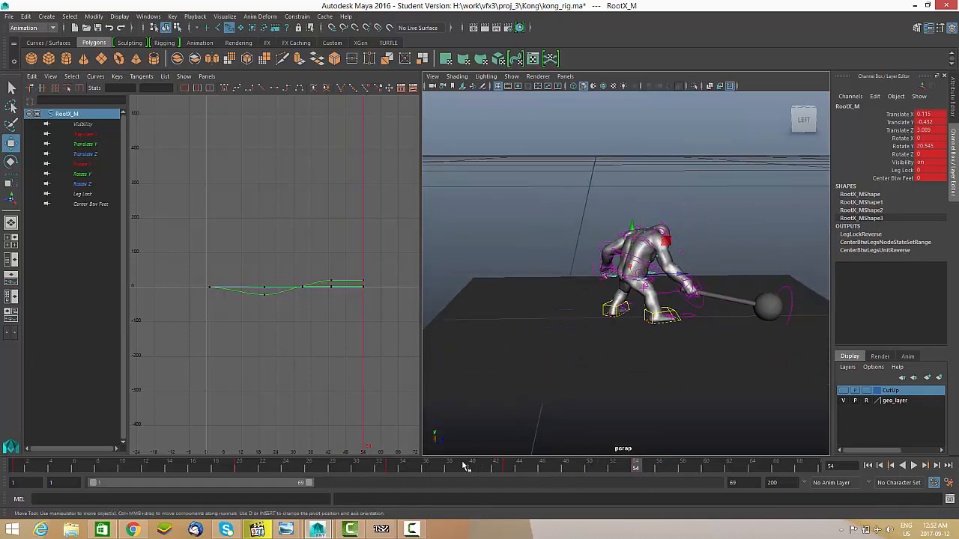
# Play back the swing and return to frame 1 to examine the hips and feet in the starting pose.
pyautogui.hotkey('alt', 'v')
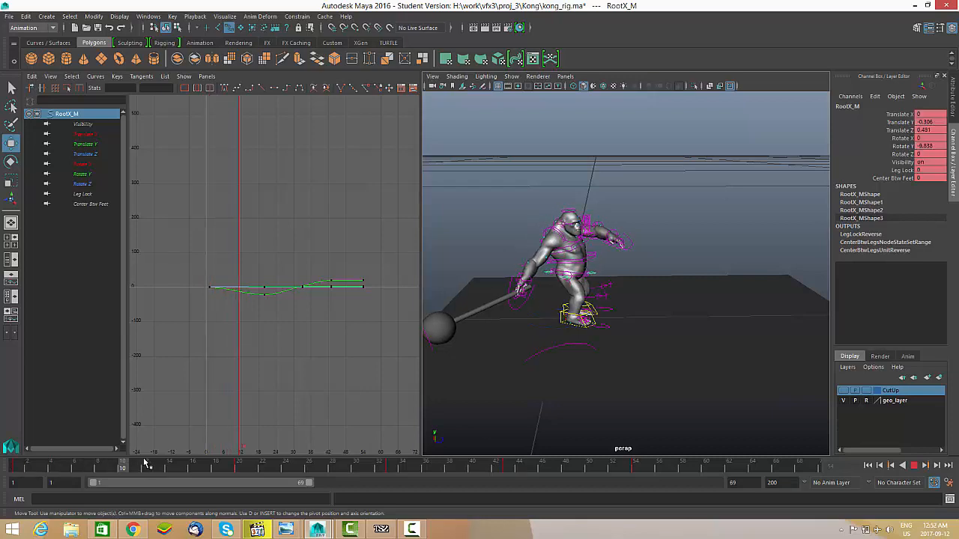
pyautogui.scroll(10, 537, 295)
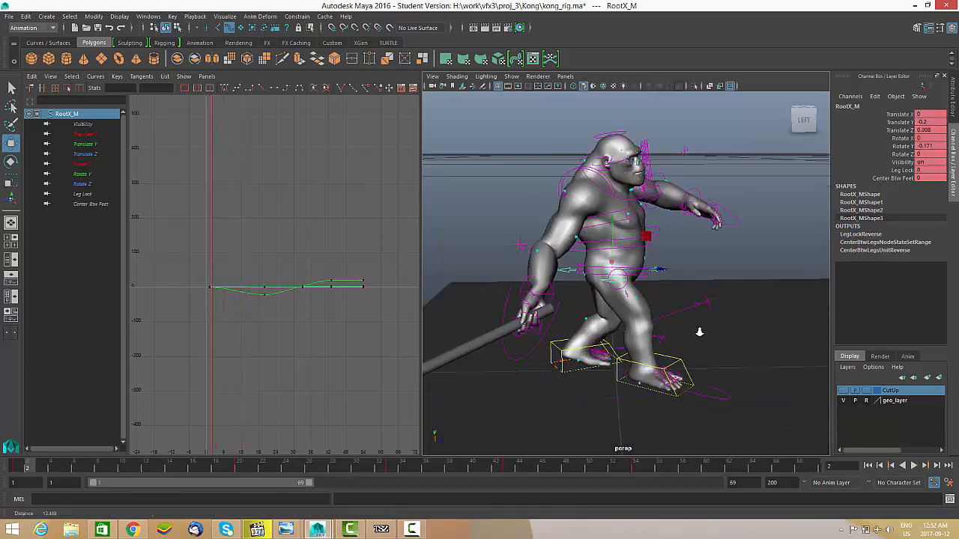
pyautogui.scroll(-10, 635, 305)
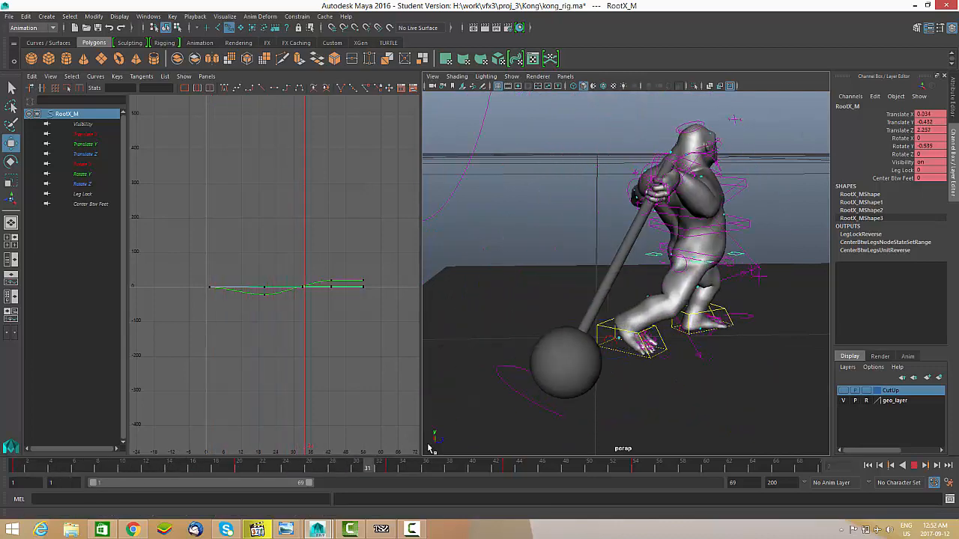
pyautogui.moveTo(224, 463); pyautogui.dragTo(6, 462)
pyautogui.scroll(3, 637, 294)
pyautogui.scroll(5, 637, 294)
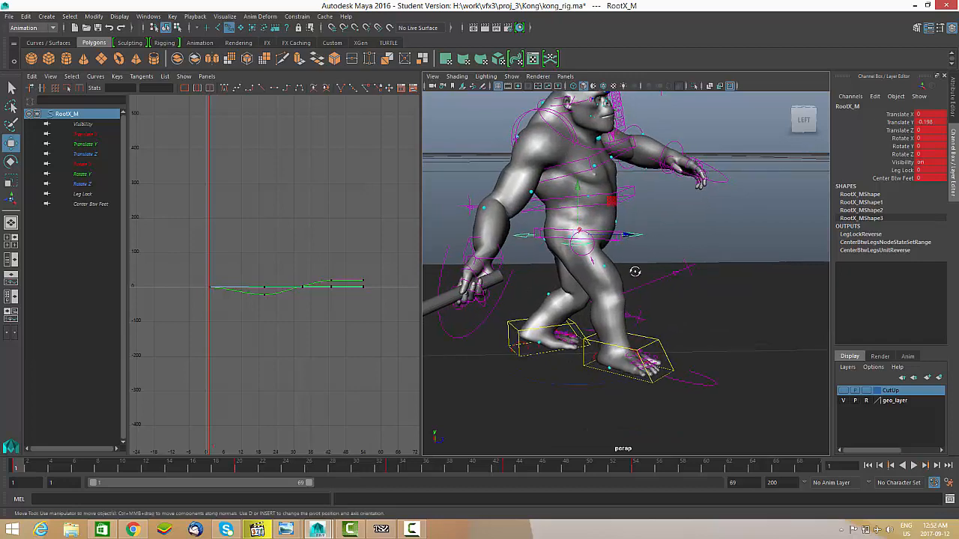
pyautogui.keyDown('alt'); pyautogui.moveTo(658, 259); pyautogui.dragTo(669, 270); pyautogui.keyUp('alt')
pyautogui.keyDown('alt'); pyautogui.moveTo(676, 239); pyautogui.dragTo(689, 230); pyautogui.keyUp('alt')
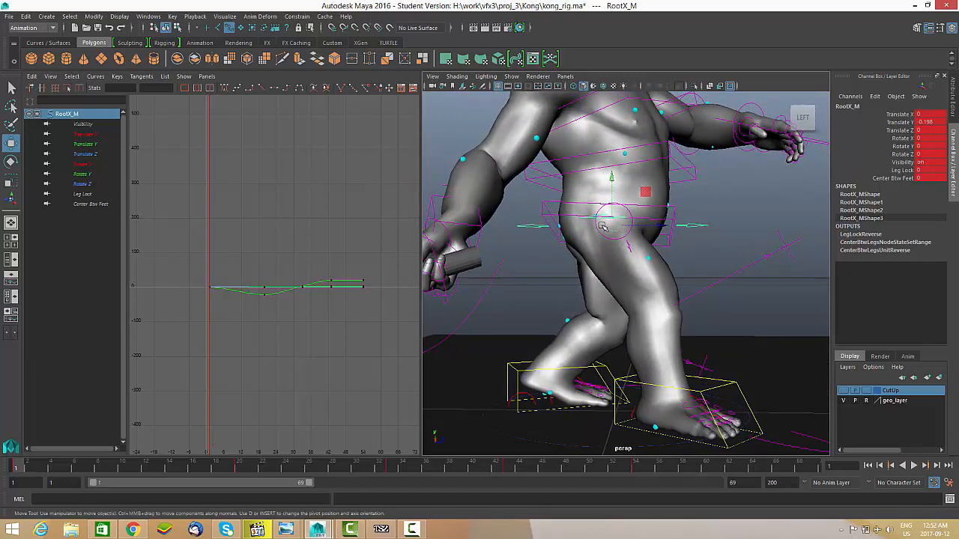
pyautogui.keyDown('alt'); pyautogui.moveTo(633, 241); pyautogui.dragTo(618, 188); pyautogui.keyUp('alt')
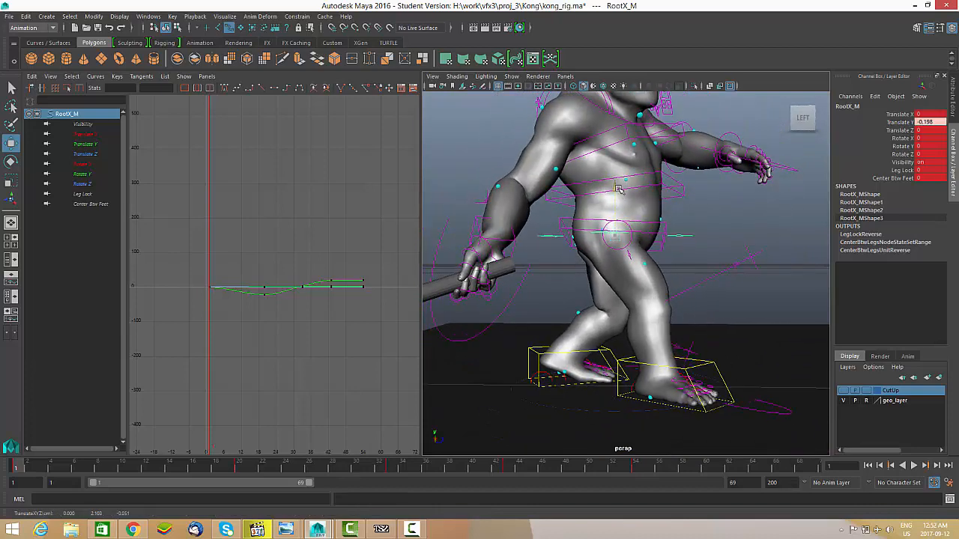
pyautogui.keyDown('alt'); pyautogui.moveTo(651, 233); pyautogui.dragTo(656, 256); pyautogui.keyUp('alt')
pyautogui.hotkey('ctrl', 'z')
pyautogui.moveTo(28, 466)
pyautogui.mouseDown()
pyautogui.moveTo(81, 458)
pyautogui.moveTo(16, 465)
pyautogui.mouseUp()
# Key the right foot IK control at frame 3, set its Toe to -11.7 at frame 1, and play it back.
pyautogui.click(692, 342)
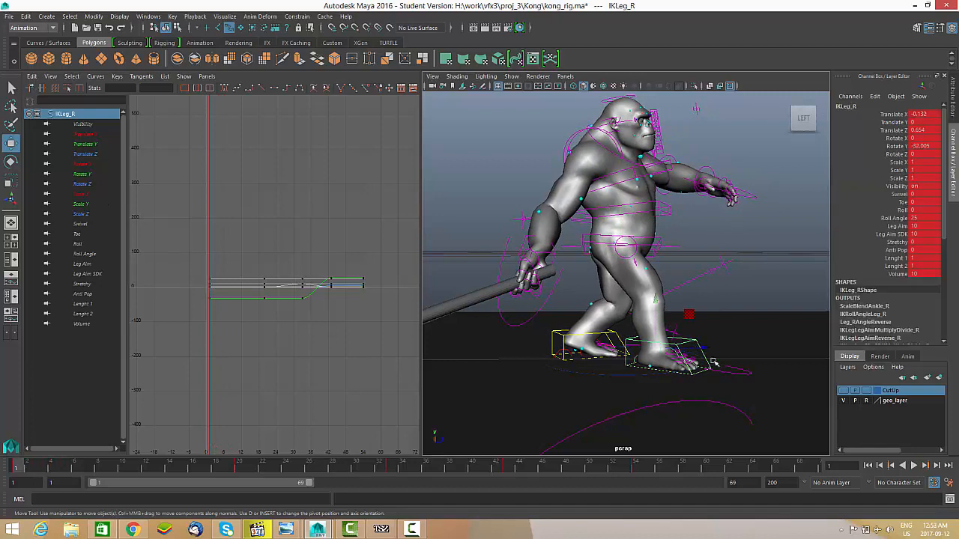
pyautogui.keyDown('alt'); pyautogui.moveTo(673, 374); pyautogui.dragTo(666, 360, button='middle'); pyautogui.keyUp('alt')
pyautogui.scroll(2, 666, 359)
pyautogui.moveTo(22, 474)
pyautogui.mouseDown()
pyautogui.moveTo(42, 469)
pyautogui.moveTo(7, 471)
pyautogui.mouseUp()
pyautogui.press('s')
pyautogui.scroll(2, 692, 252)
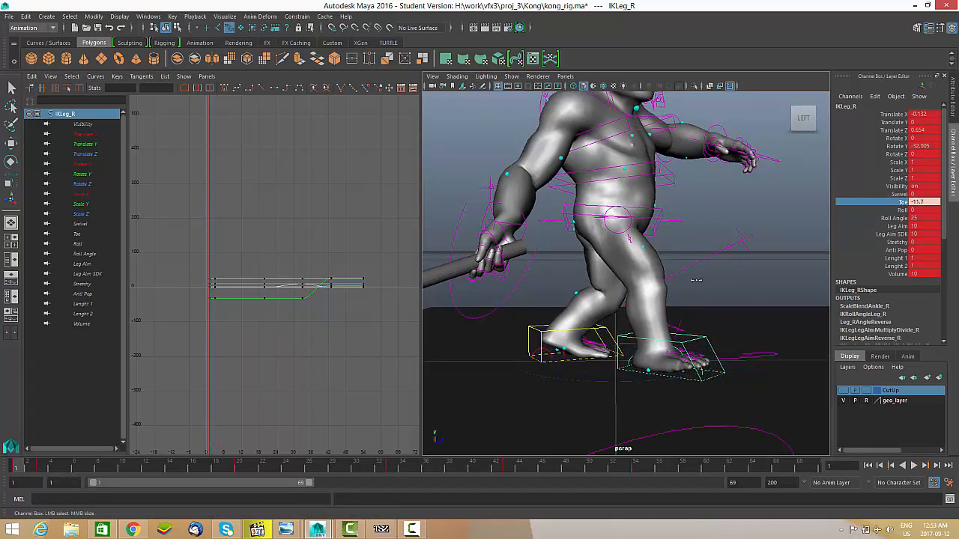
pyautogui.hotkey('alt', 'v')
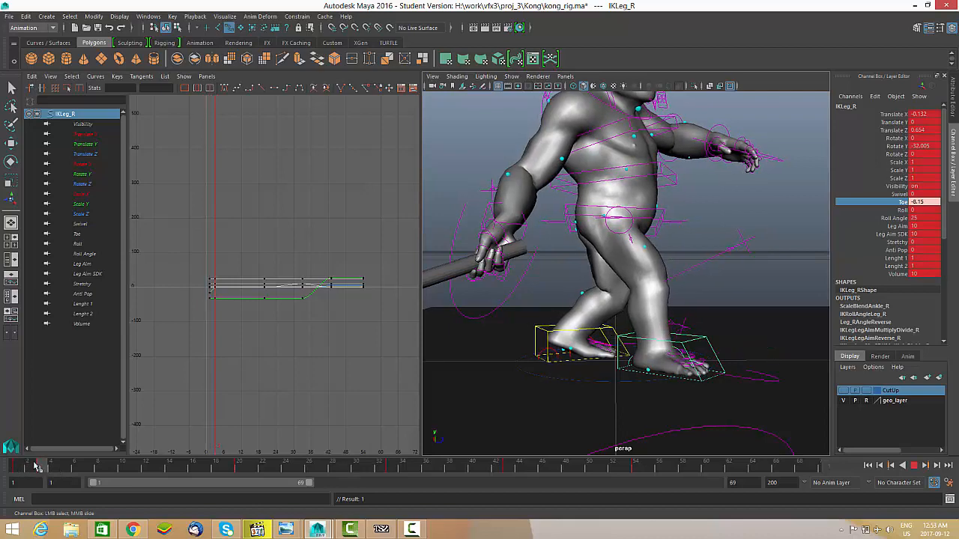
# Move the left foot IK control's first key to frame 5 and key the same foot pose at frame 1.
pyautogui.click(531, 329)
pyautogui.press('w')
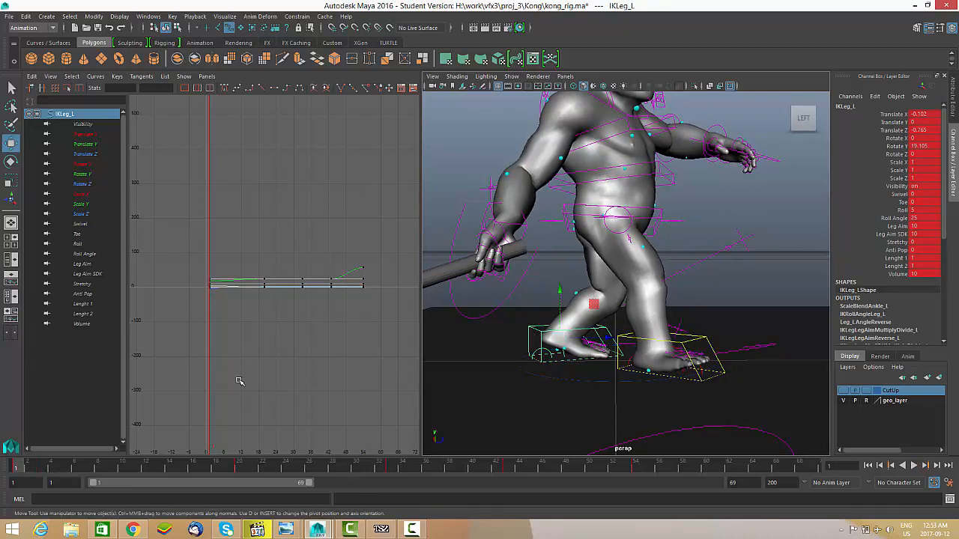
pyautogui.hotkey('alt', 'v')
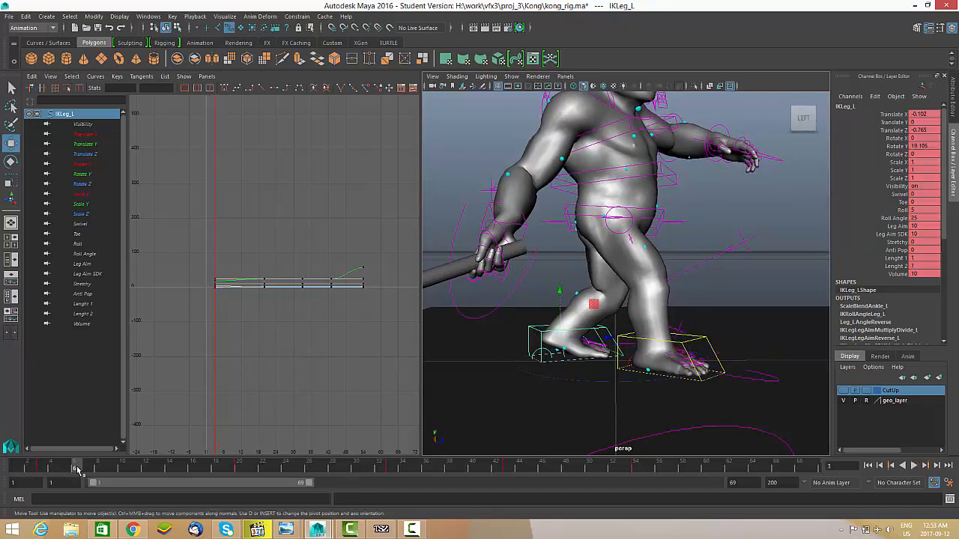
pyautogui.click(42, 467)
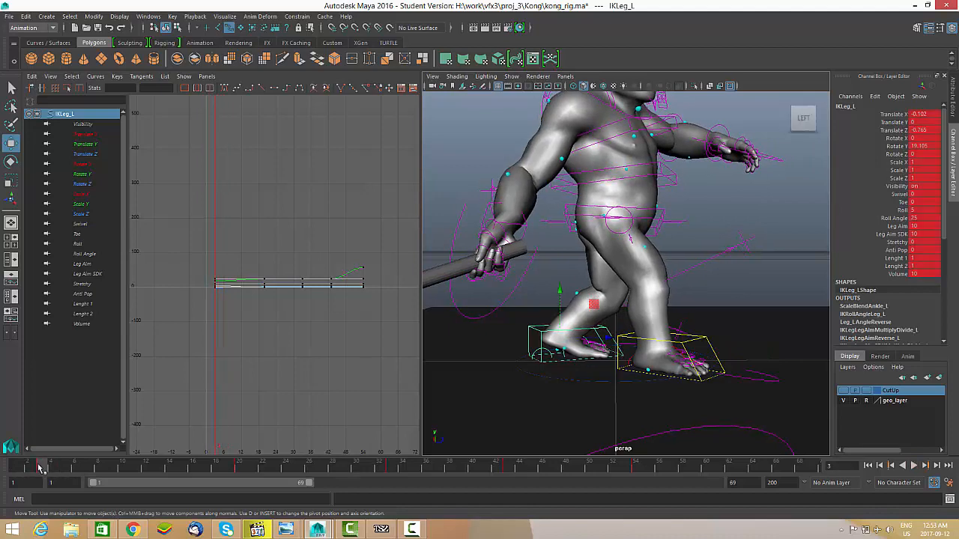
pyautogui.hotkey('alt', 'v')
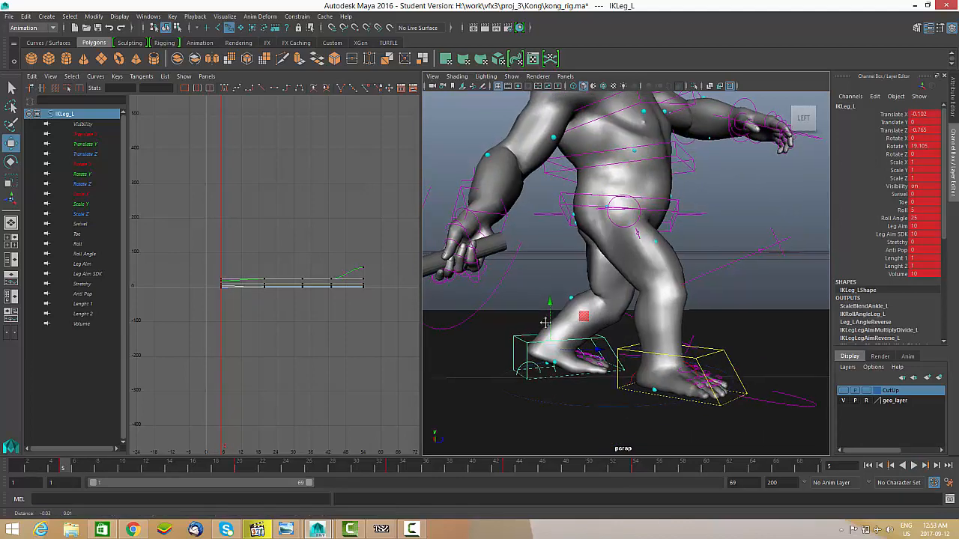
pyautogui.moveTo(68, 474); pyautogui.dragTo(21, 465)
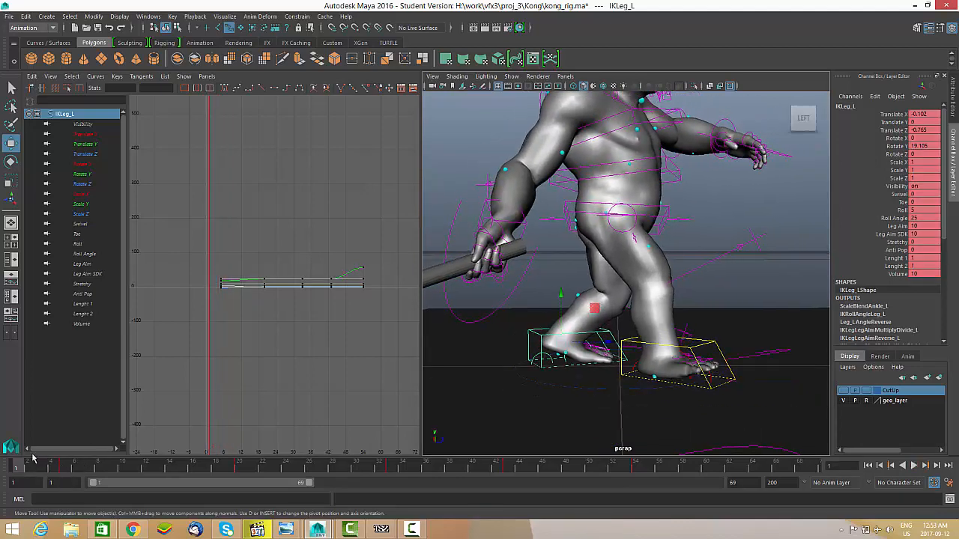
pyautogui.hotkey('alt', 'v')
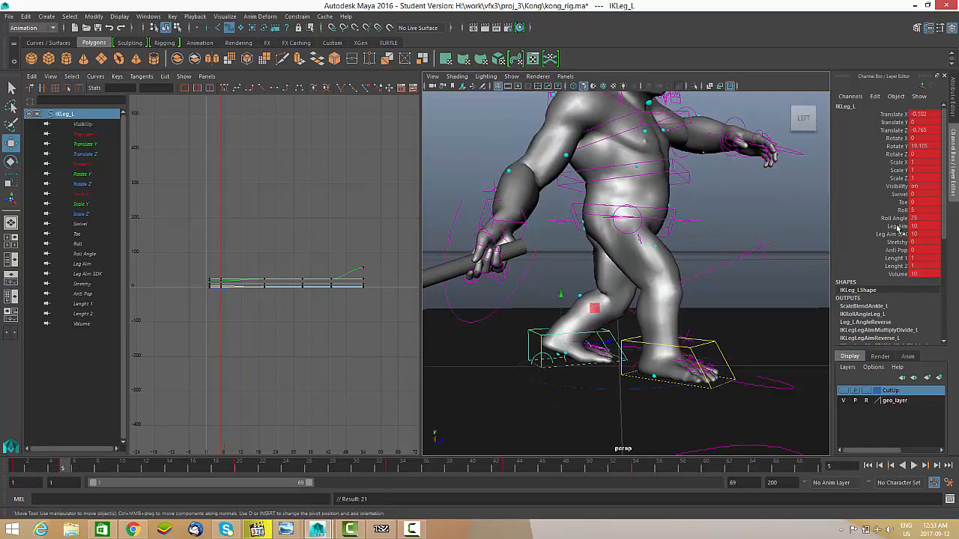
# Set the left foot's Roll to 10 at frame 5 and play back the heel lift.
pyautogui.moveTo(652, 299); pyautogui.dragTo(669, 298, button='middle')
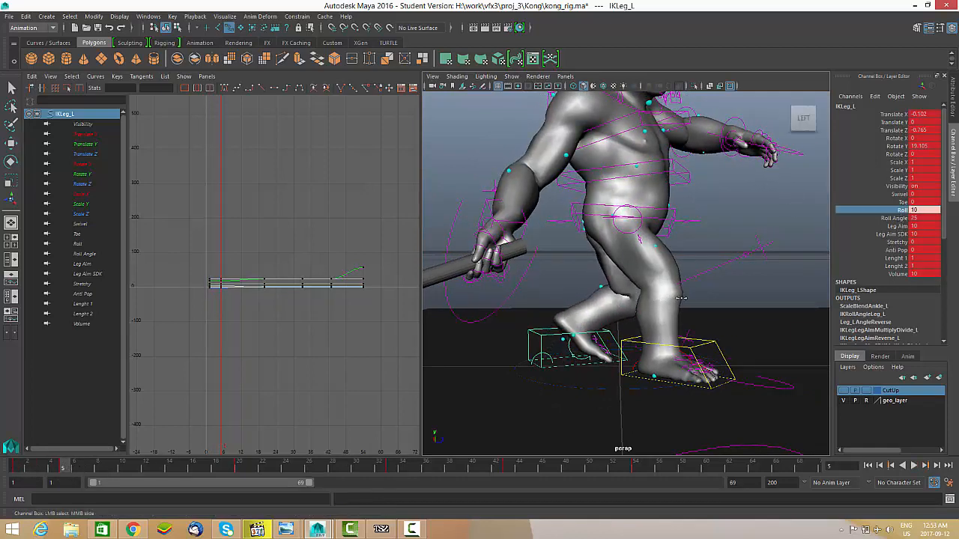
pyautogui.keyDown('alt'); pyautogui.moveTo(596, 316); pyautogui.dragTo(575, 329); pyautogui.keyUp('alt')
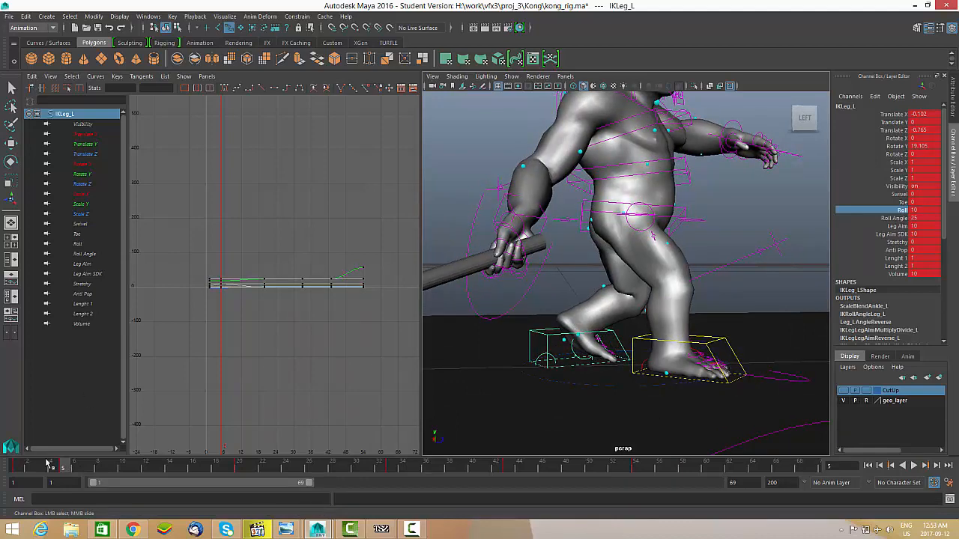
pyautogui.hotkey('alt', 'v')
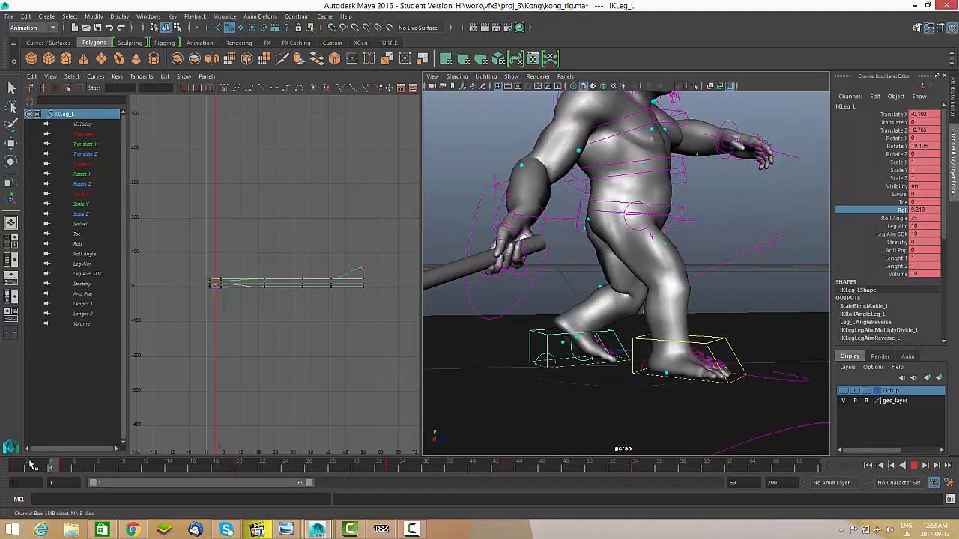
pyautogui.hotkey('alt', 'v')
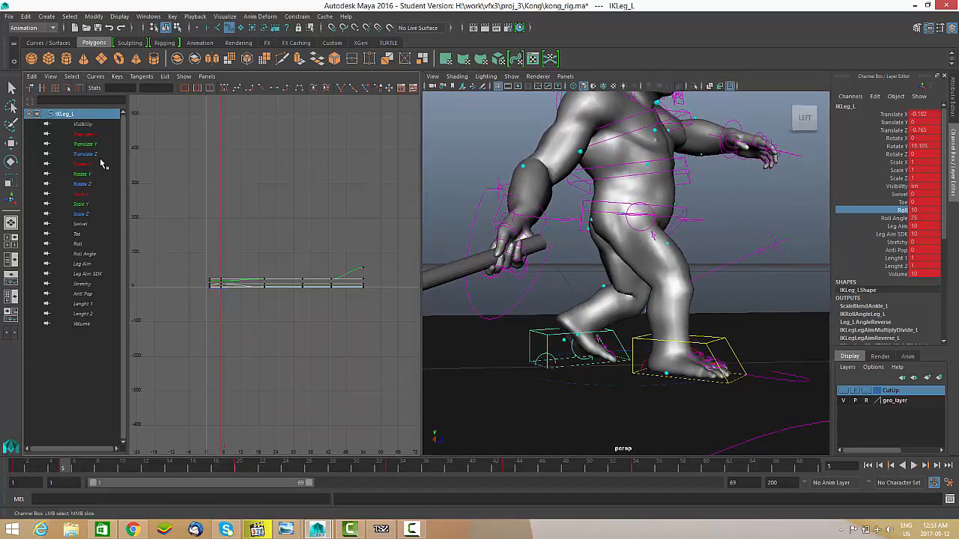
# Lower the first two keys of the left foot's Translate Z curve to -1.061 and check the stride at frame 20.
pyautogui.press('f')
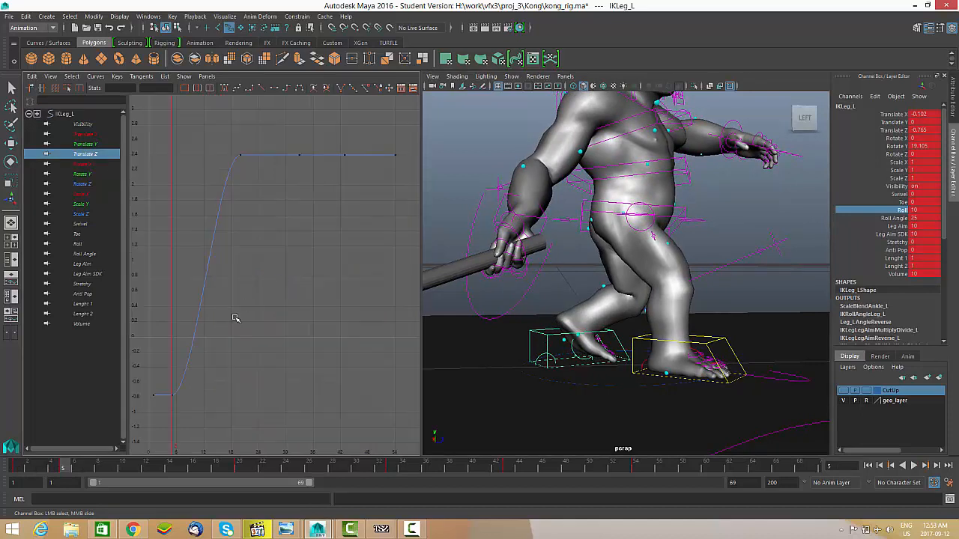
pyautogui.moveTo(244, 384); pyautogui.dragTo(280, 358, button='middle')
pyautogui.hotkey('alt', 'v')
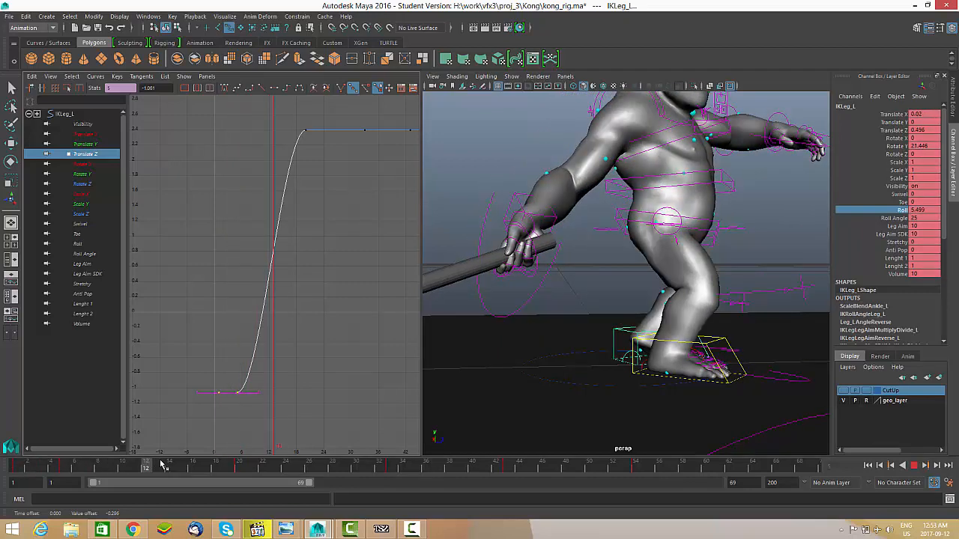
pyautogui.click(240, 468)
pyautogui.keyDown('alt'); pyautogui.moveTo(630, 340); pyautogui.dragTo(424, 352, button='right'); pyautogui.keyUp('alt')
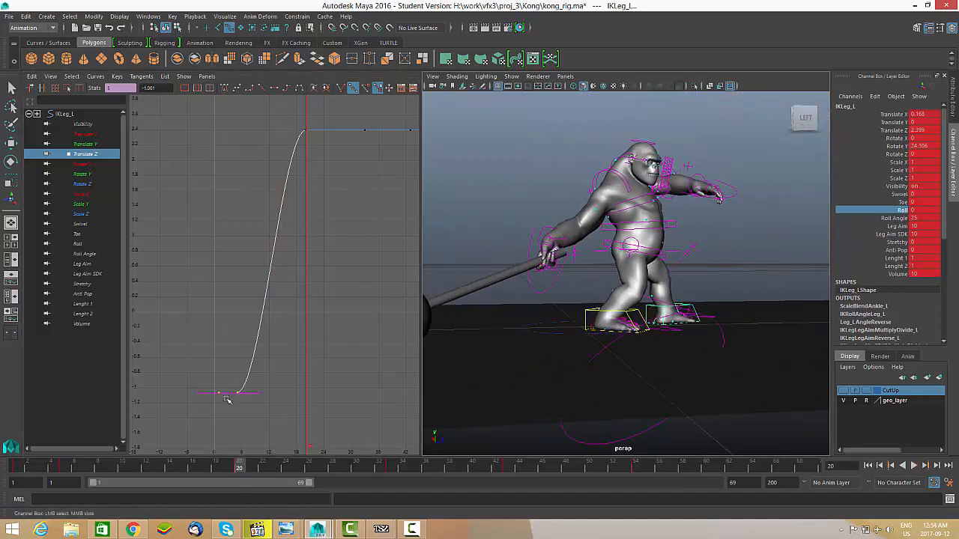
# Shift the left foot's frame 5 key to frame 7 and review the start of the step.
pyautogui.click(64, 468)
pyautogui.hotkey('alt', 'v')
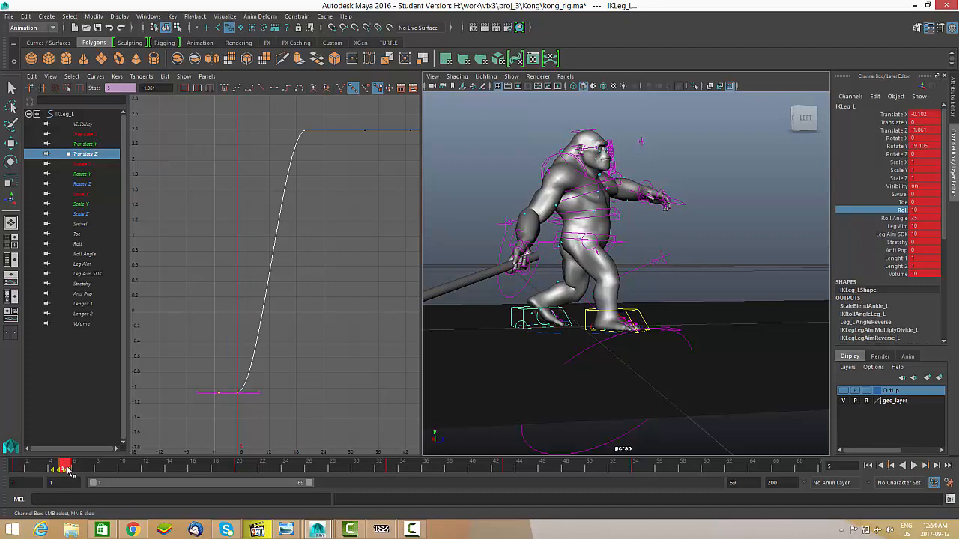
pyautogui.moveTo(67, 469); pyautogui.dragTo(88, 466)
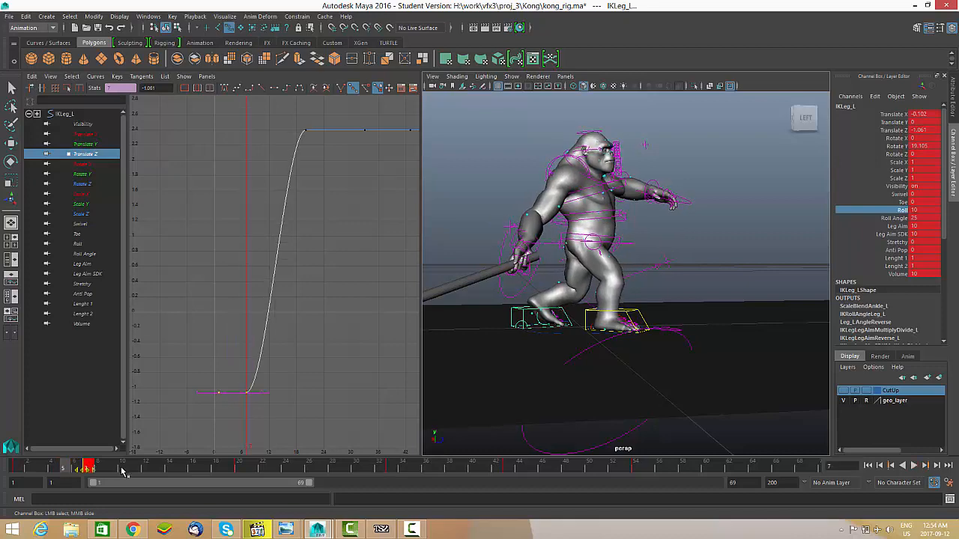
pyautogui.hotkey('alt', 'v')
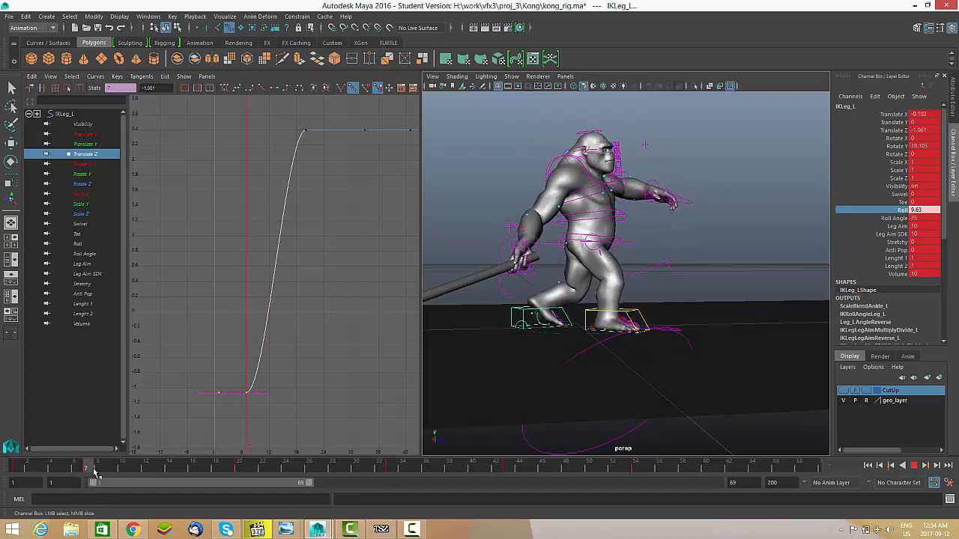
pyautogui.press('Escape')
pyautogui.scroll(3, 301, 330)
pyautogui.scroll(3, 539, 341)
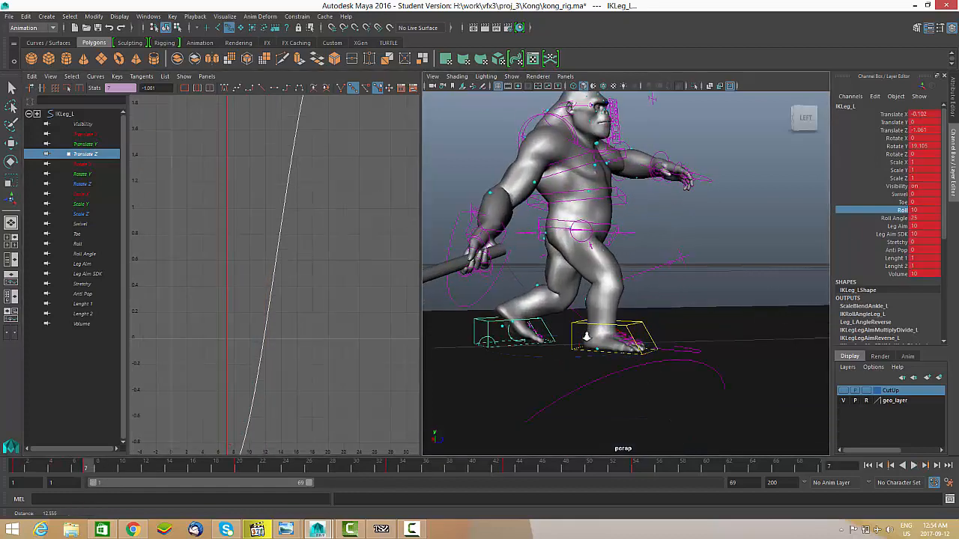
pyautogui.keyDown('alt'); pyautogui.moveTo(667, 323); pyautogui.dragTo(648, 125); pyautogui.keyUp('alt')
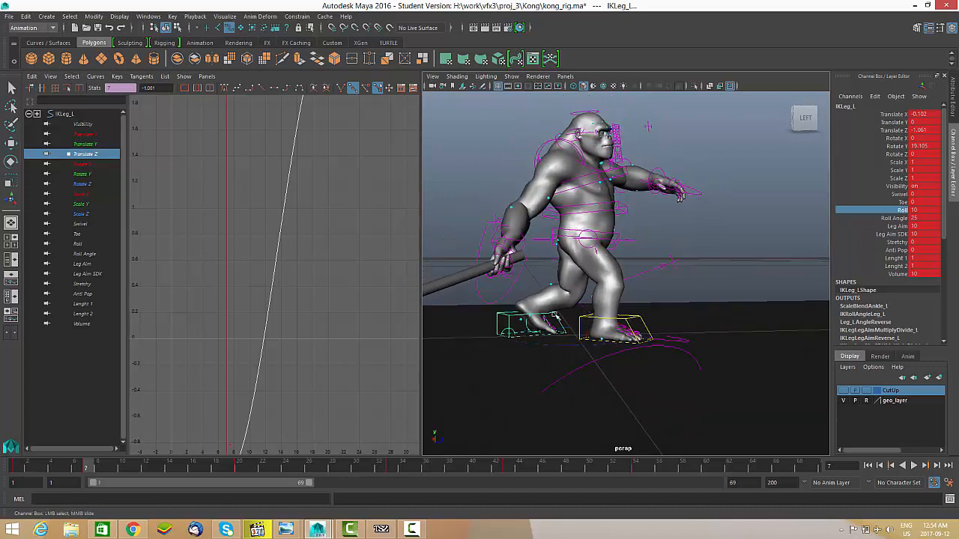
# Set the left foot IK control's Toe to -17.9 at frame 20 so the toes are raised on landing.
pyautogui.click(513, 319)
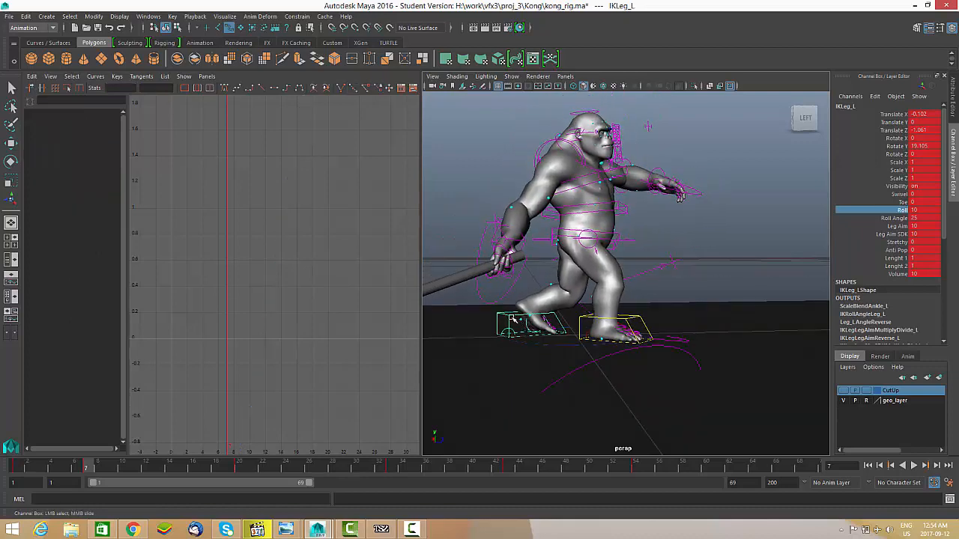
pyautogui.click(514, 318)
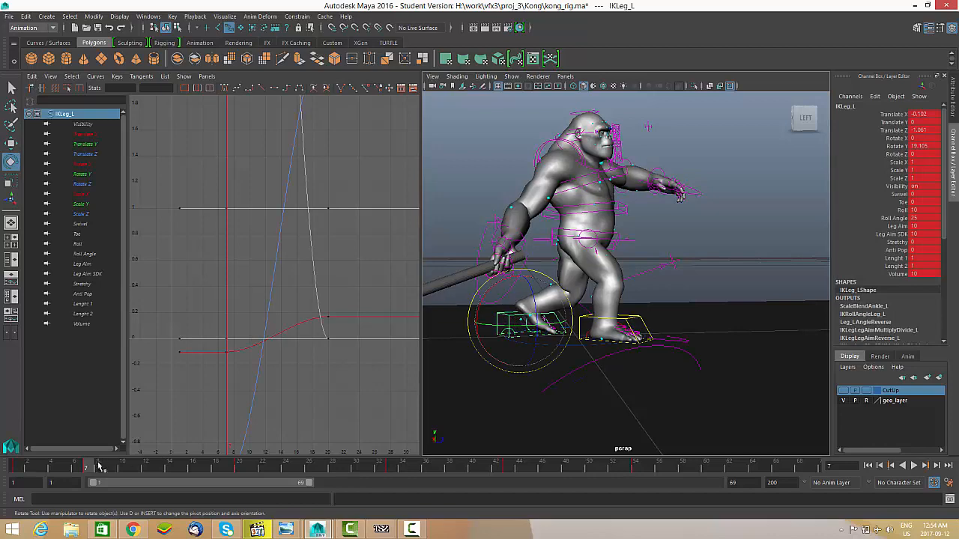
pyautogui.moveTo(100, 466)
pyautogui.mouseDown()
pyautogui.moveTo(287, 467)
pyautogui.moveTo(239, 469)
pyautogui.mouseUp()
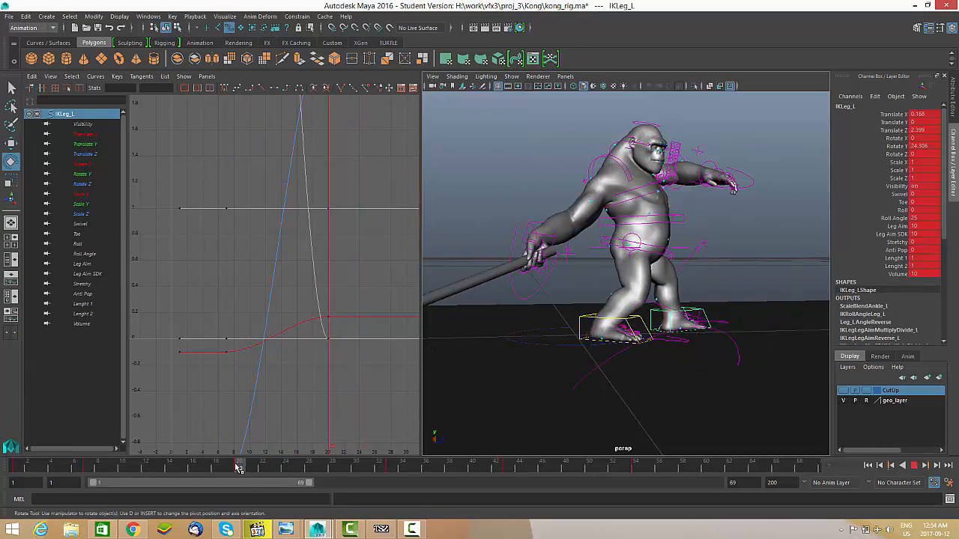
pyautogui.keyDown('alt'); pyautogui.moveTo(676, 382); pyautogui.dragTo(687, 385); pyautogui.keyUp('alt')
pyautogui.keyDown('alt'); pyautogui.moveTo(687, 385); pyautogui.dragTo(659, 376, button='right'); pyautogui.keyUp('alt')
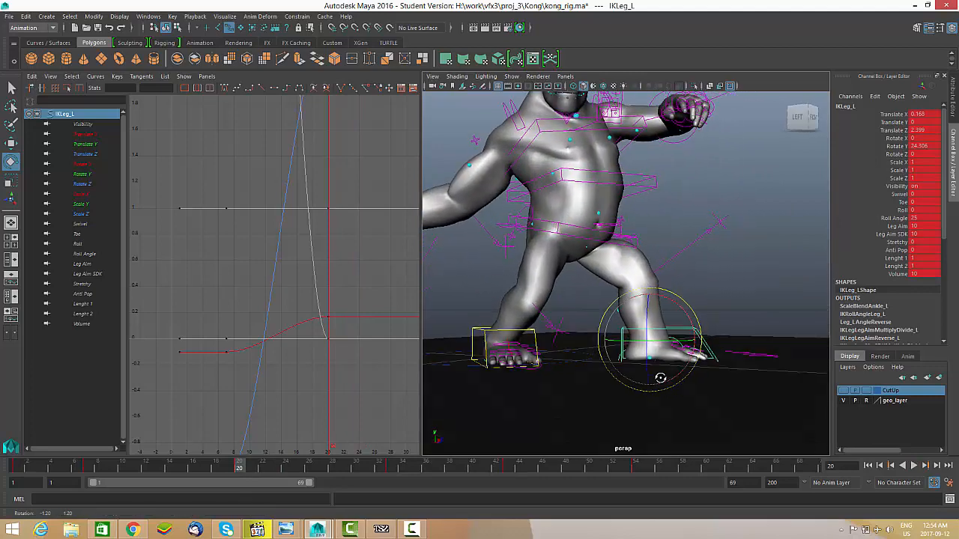
pyautogui.keyDown('alt'); pyautogui.moveTo(659, 376); pyautogui.dragTo(665, 376); pyautogui.keyUp('alt')
pyautogui.click(902, 203)
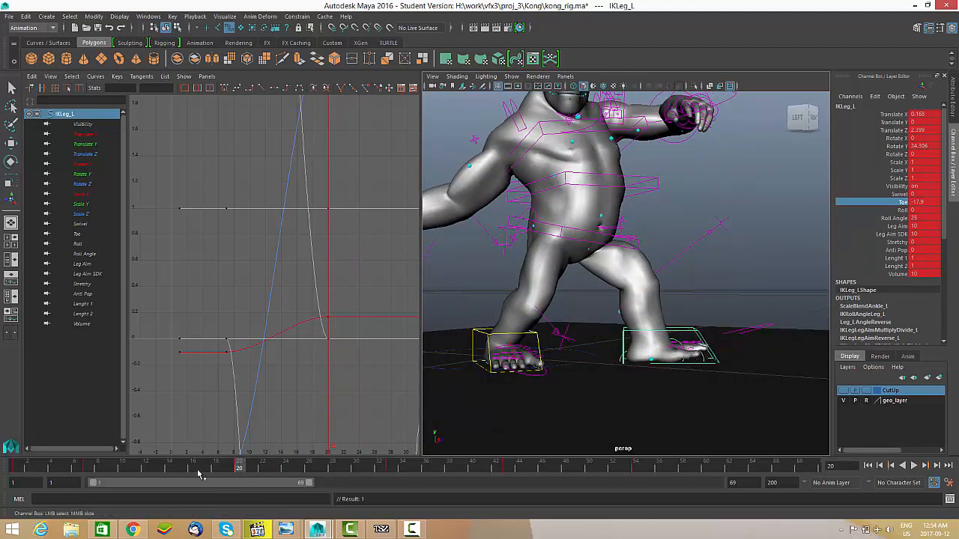
# Set the left foot's Toe to 0 at frame 22 and play back the foot landing.
pyautogui.hotkey('alt', 'v')
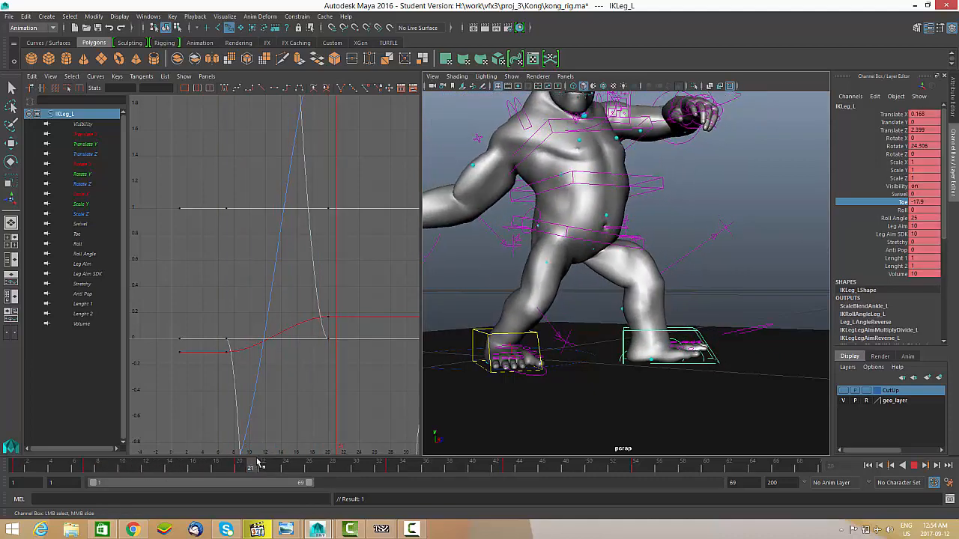
pyautogui.hotkey('alt', 'v')
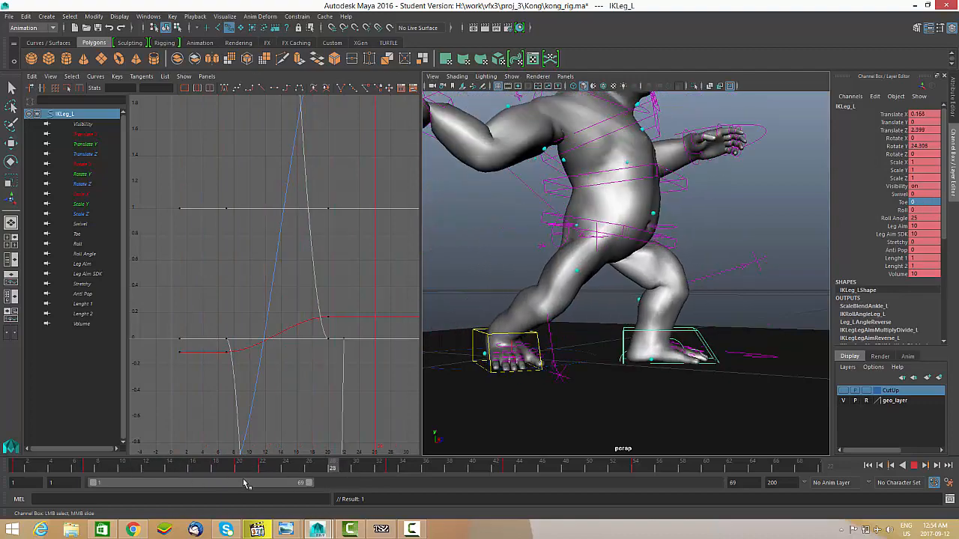
pyautogui.press('Escape')
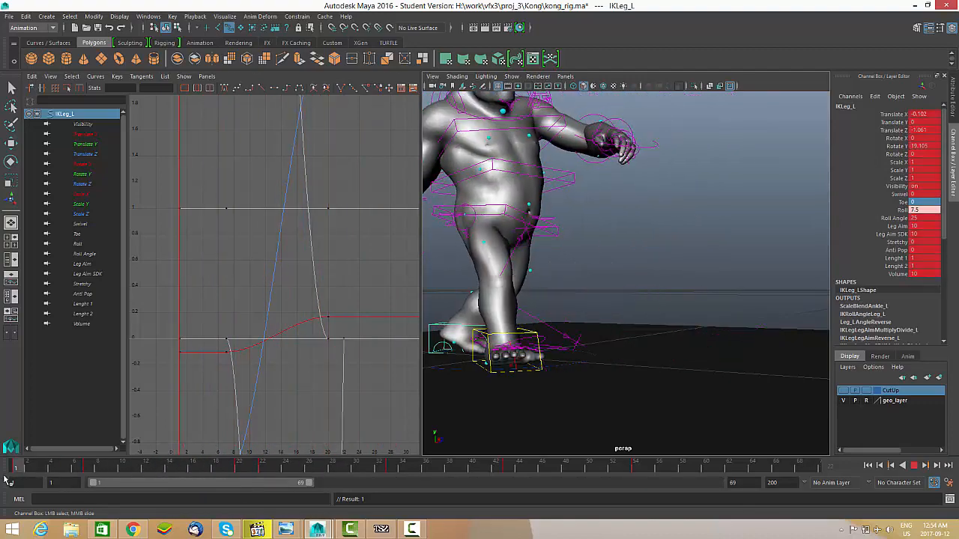
# Isolate the hips control's Translate Y curve and lower the hips to Translate Y -0.296 at frame 6.
pyautogui.keyDown('alt'); pyautogui.moveTo(507, 324); pyautogui.dragTo(588, 267); pyautogui.keyUp('alt')
pyautogui.keyDown('alt'); pyautogui.moveTo(588, 267); pyautogui.dragTo(621, 279, button='middle'); pyautogui.keyUp('alt')
pyautogui.click(605, 229)
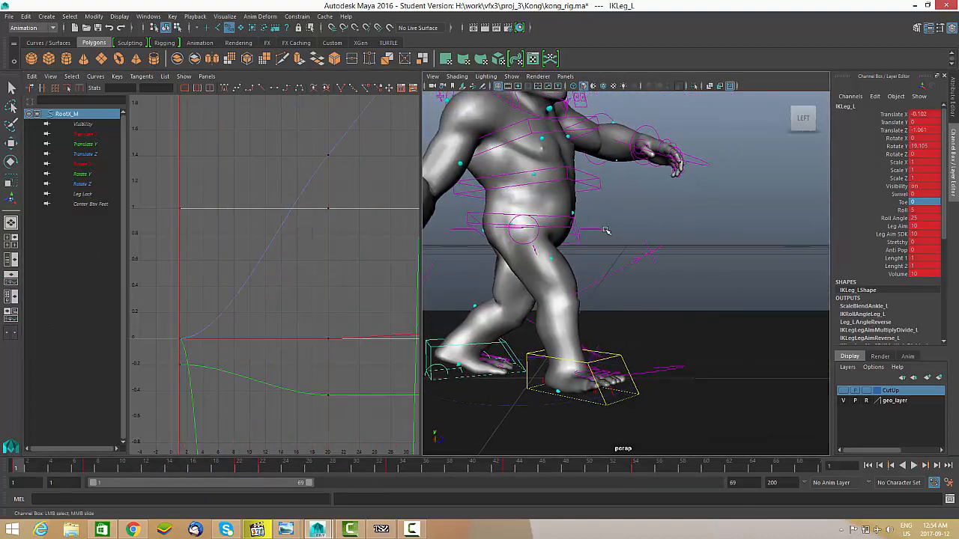
pyautogui.press('e')
pyautogui.keyDown('alt'); pyautogui.moveTo(582, 295); pyautogui.dragTo(639, 300, button='right'); pyautogui.keyUp('alt')
pyautogui.keyDown('alt'); pyautogui.moveTo(640, 300); pyautogui.dragTo(649, 301); pyautogui.keyUp('alt')
pyautogui.keyDown('alt'); pyautogui.moveTo(648, 301); pyautogui.dragTo(635, 319, button='right'); pyautogui.keyUp('alt')
pyautogui.keyDown('alt'); pyautogui.moveTo(636, 319); pyautogui.dragTo(618, 320); pyautogui.keyUp('alt')
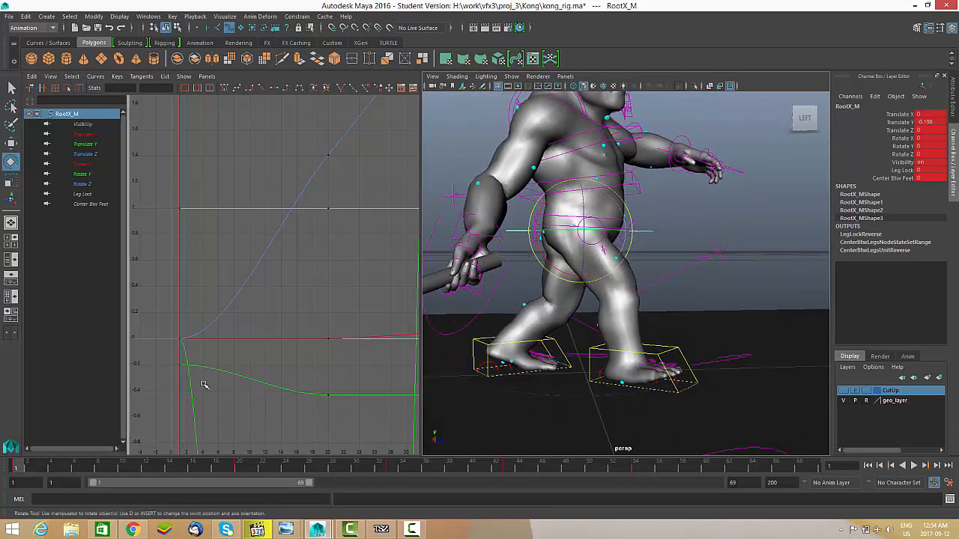
pyautogui.press('w')
pyautogui.click(89, 143)
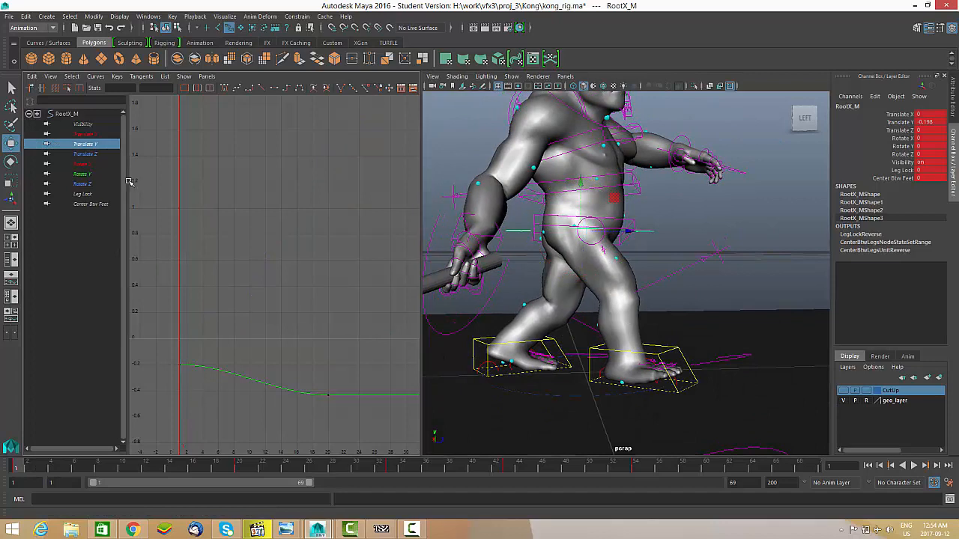
pyautogui.keyDown('alt'); pyautogui.moveTo(304, 396); pyautogui.dragTo(293, 382, button='middle'); pyautogui.keyUp('alt')
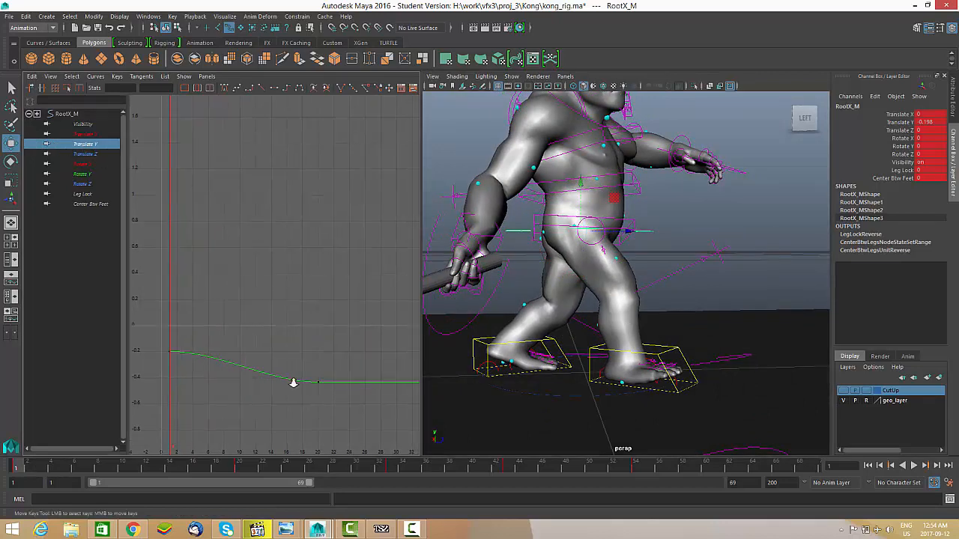
pyautogui.keyDown('alt'); pyautogui.moveTo(293, 383); pyautogui.dragTo(206, 409, button='right'); pyautogui.keyUp('alt')
pyautogui.moveTo(326, 335)
pyautogui.keyDown('alt'); pyautogui.mouseDown(button='right')
pyautogui.moveTo(319, 332)
pyautogui.moveTo(340, 345)
pyautogui.mouseUp(button='right'); pyautogui.keyUp('alt')
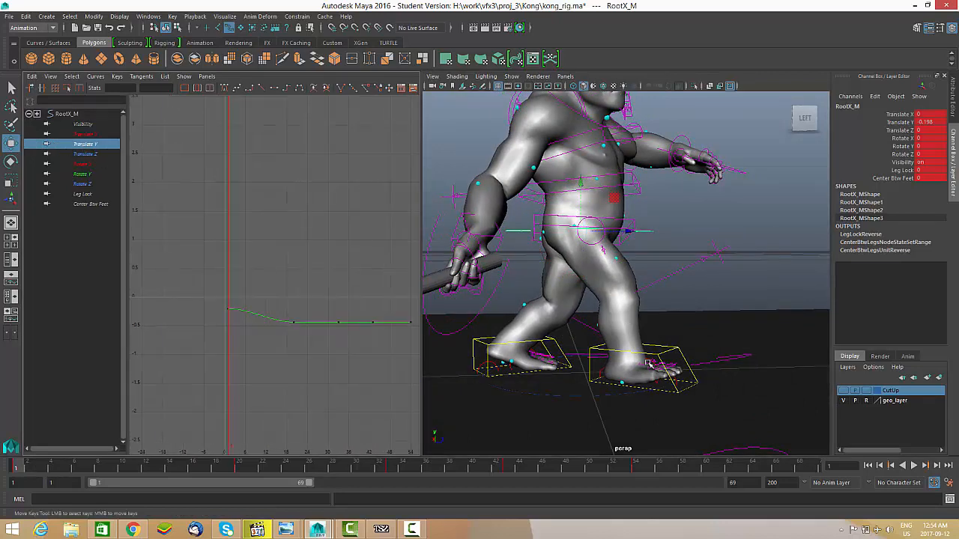
pyautogui.moveTo(19, 466); pyautogui.dragTo(75, 468)
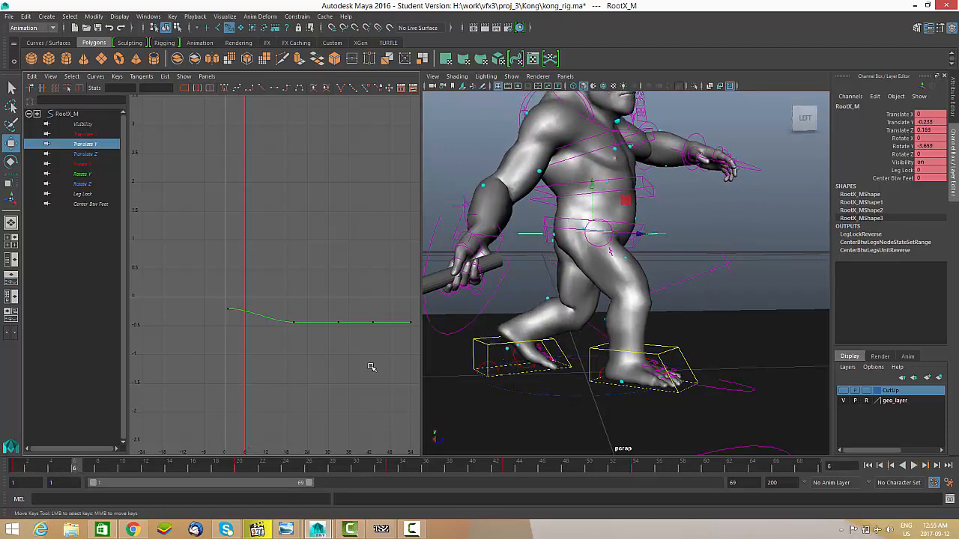
pyautogui.moveTo(589, 183); pyautogui.dragTo(569, 207)
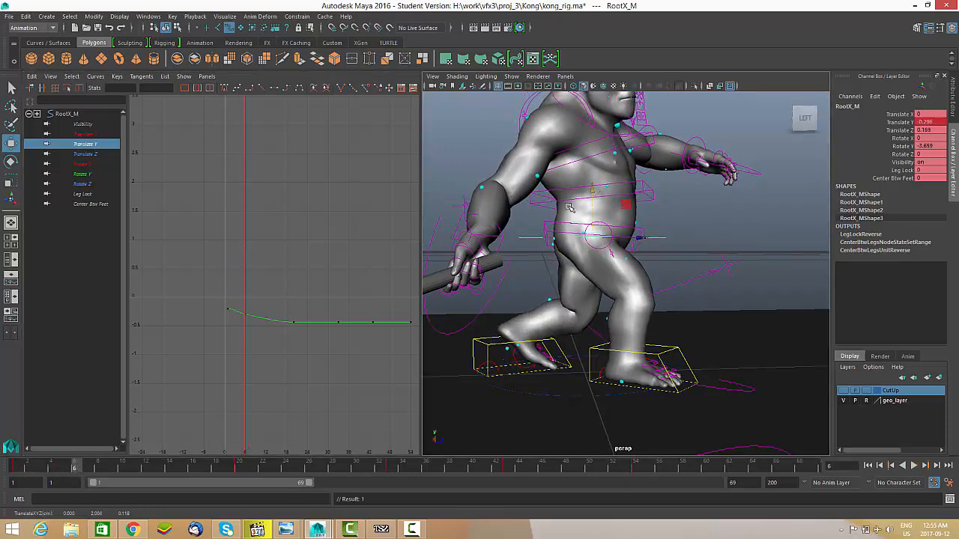
# Raise the hips to Translate Y -0.209 at frame 13, then shift that key to frame 16 and review the motion.
pyautogui.moveTo(96, 471); pyautogui.dragTo(158, 461)
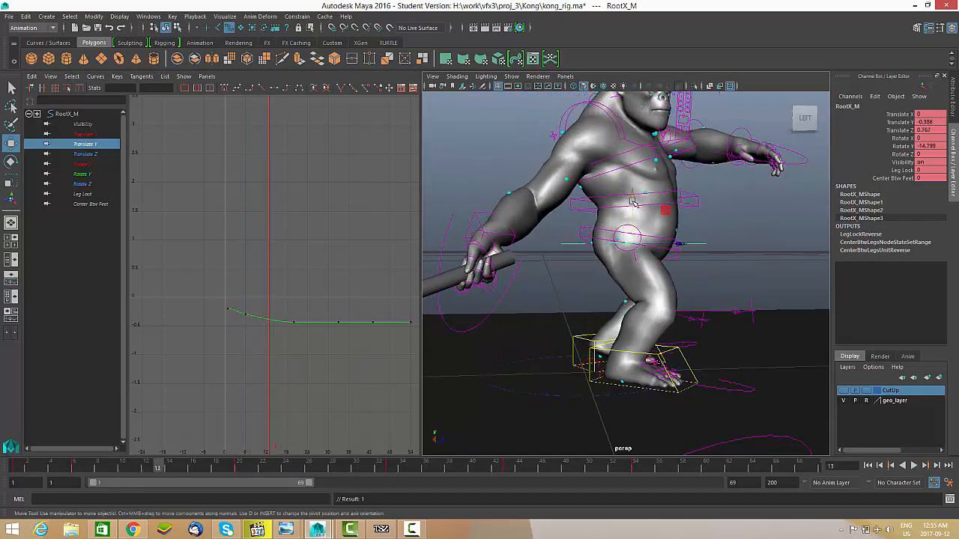
pyautogui.moveTo(632, 202); pyautogui.dragTo(634, 186)
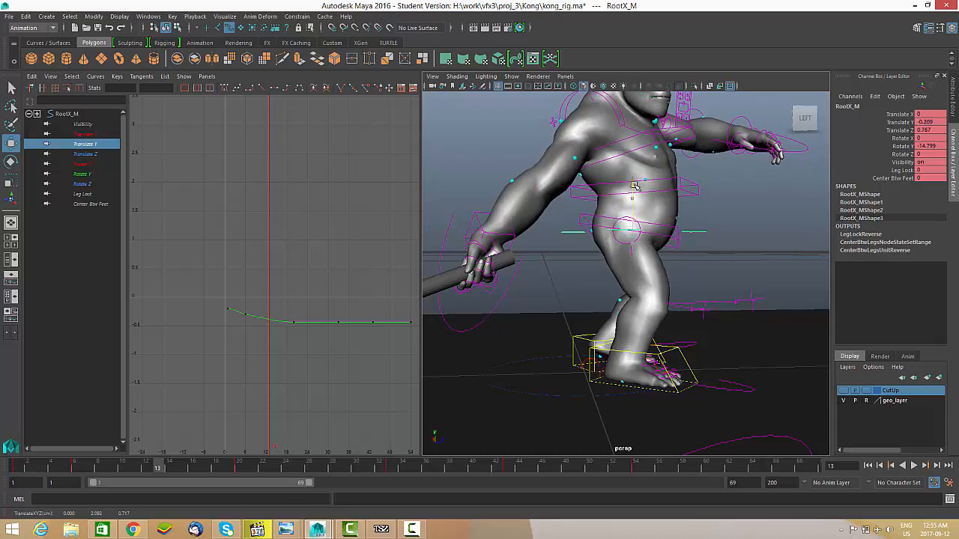
pyautogui.hotkey('alt', 'v')
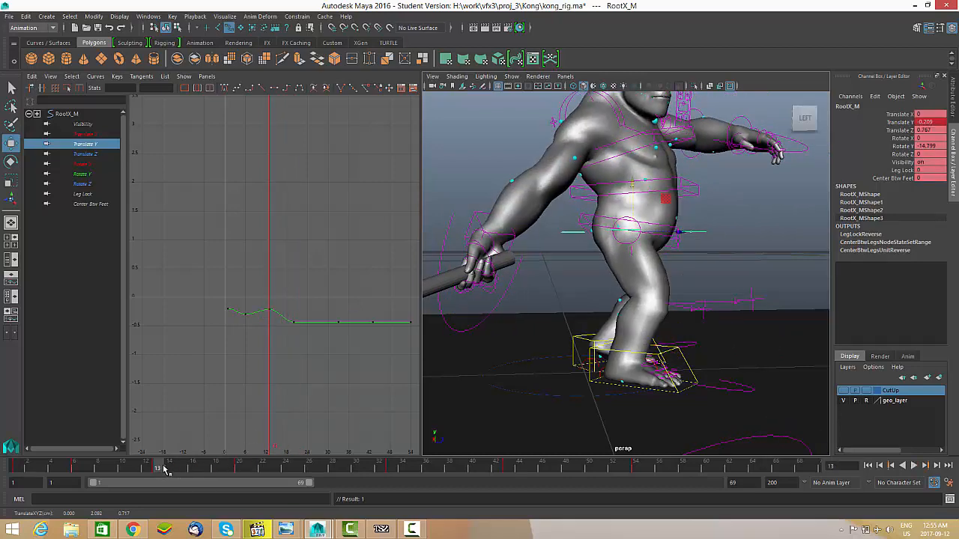
pyautogui.hotkey('alt', 'v')
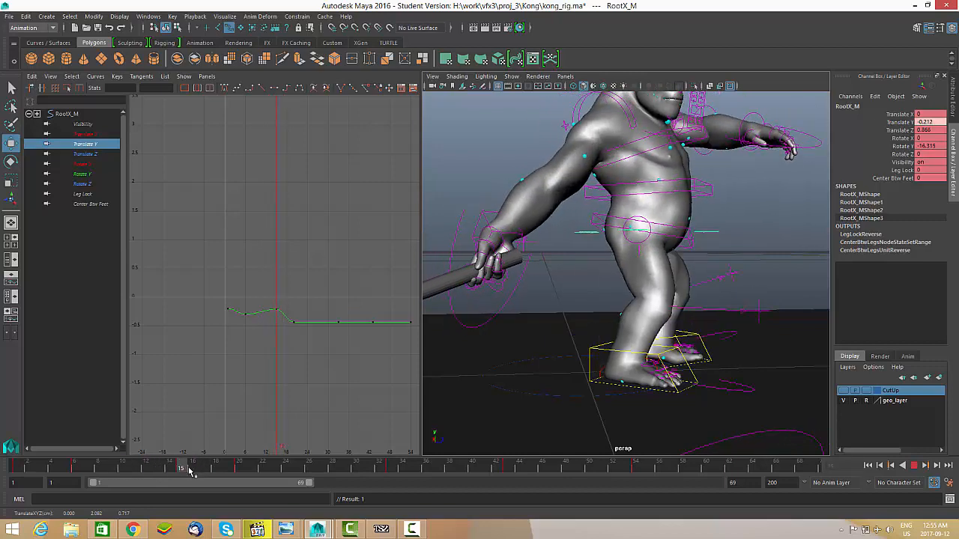
pyautogui.moveTo(190, 470)
pyautogui.mouseDown()
pyautogui.moveTo(242, 470)
pyautogui.moveTo(180, 468)
pyautogui.moveTo(193, 470)
pyautogui.mouseUp()
pyautogui.moveTo(260, 470); pyautogui.dragTo(111, 465)
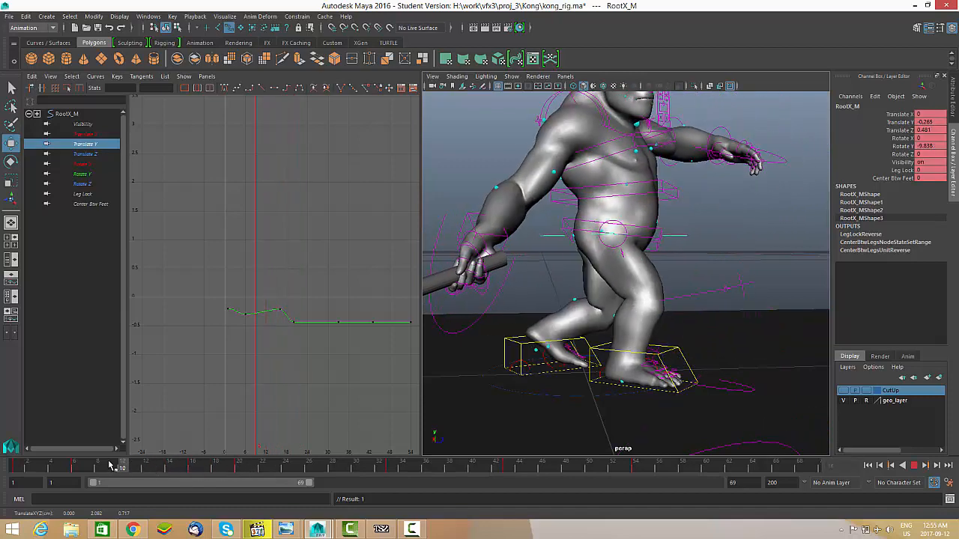
# Shift the left foot IK control's frame 7 key to frame 10 and play back the push-off.
pyautogui.click(494, 344)
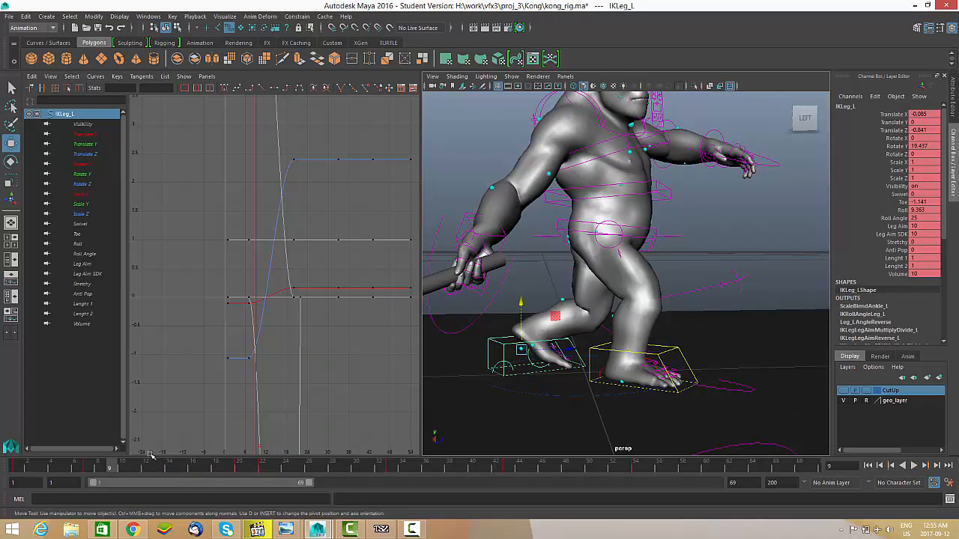
pyautogui.moveTo(92, 468); pyautogui.dragTo(112, 466)
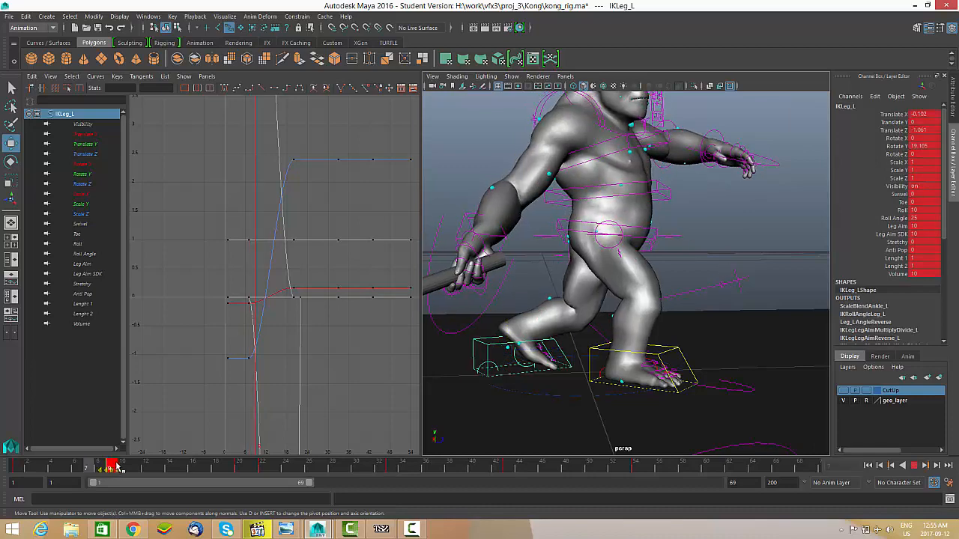
pyautogui.moveTo(120, 467)
pyautogui.mouseDown()
pyautogui.moveTo(176, 466)
pyautogui.moveTo(124, 469)
pyautogui.mouseUp()
pyautogui.hotkey('alt', 'v')
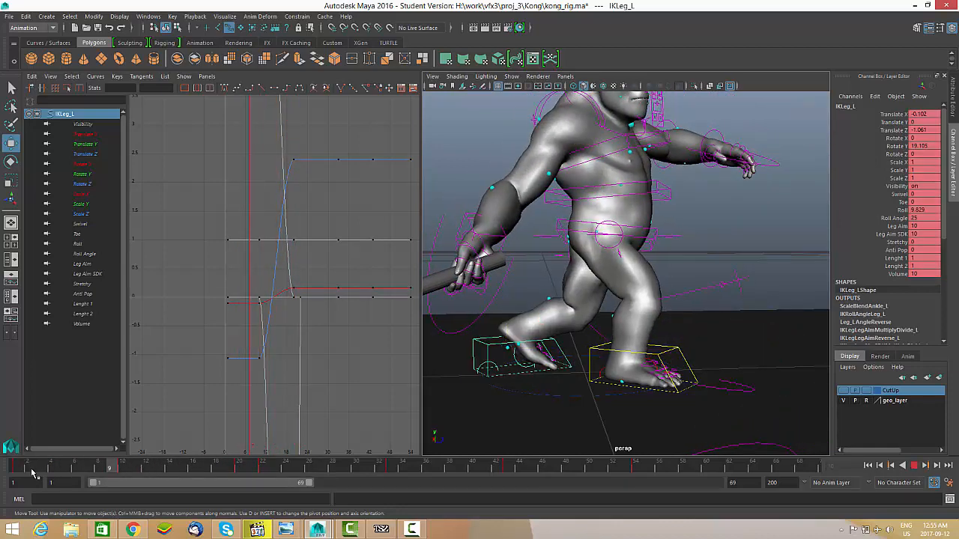
# Set the left foot's Roll to 2.1 at frame 1 and review the heel lifting off.
pyautogui.click(12, 466)
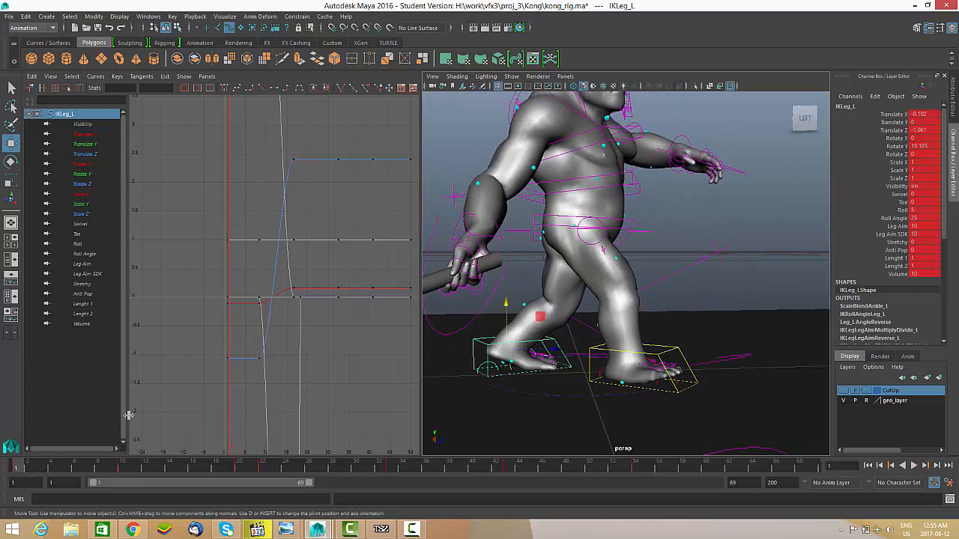
pyautogui.click(902, 210)
pyautogui.moveTo(752, 269); pyautogui.dragTo(743, 266, button='middle')
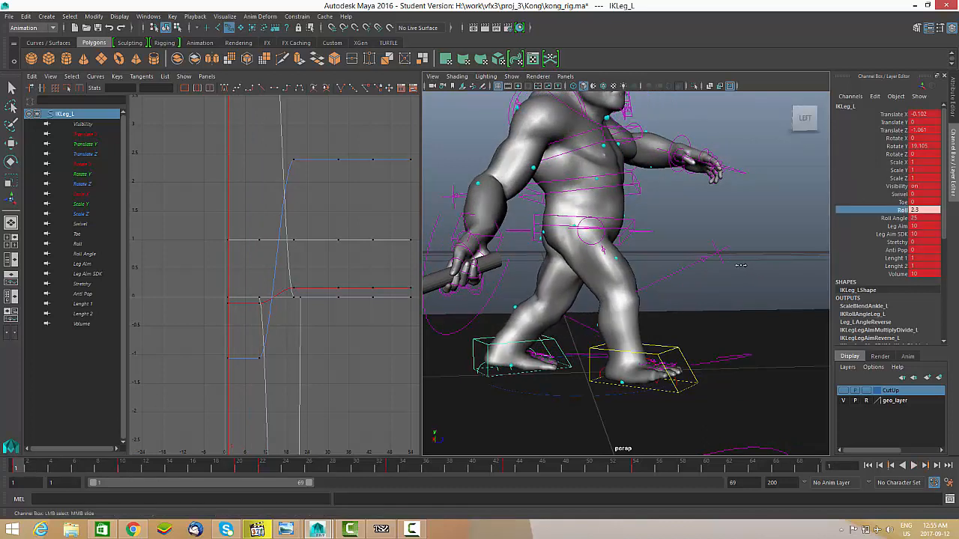
pyautogui.hotkey('alt', 'v')
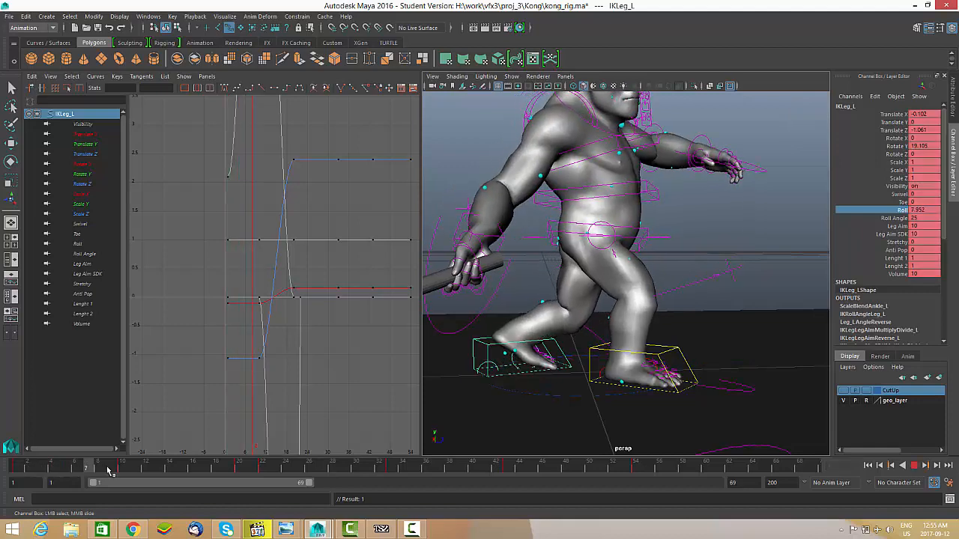
pyautogui.moveTo(200, 463)
pyautogui.mouseDown()
pyautogui.moveTo(269, 461)
pyautogui.moveTo(0, 471)
pyautogui.mouseUp()
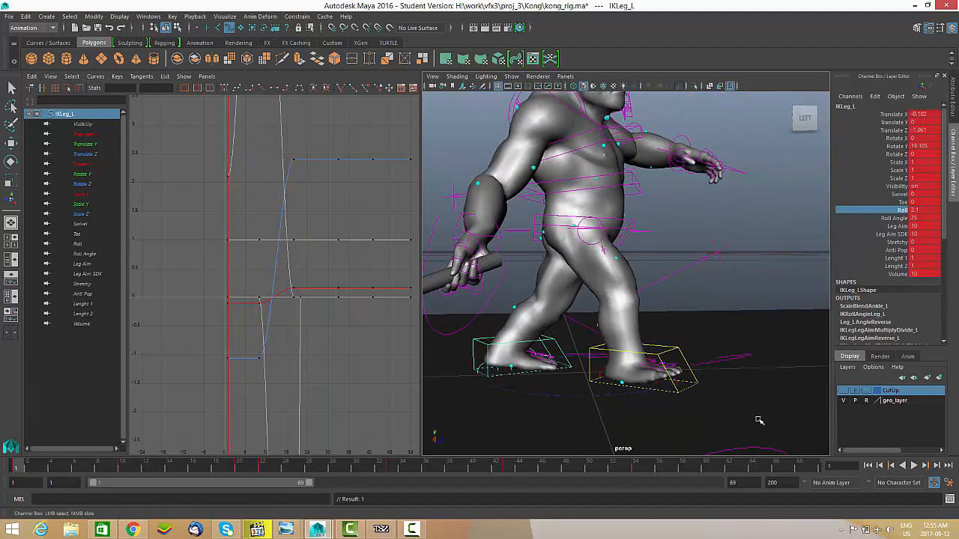
# Add a key at frame 16 on the left foot's Translate Y curve, raising the foot to 0.072 mid-step.
pyautogui.click(920, 466)
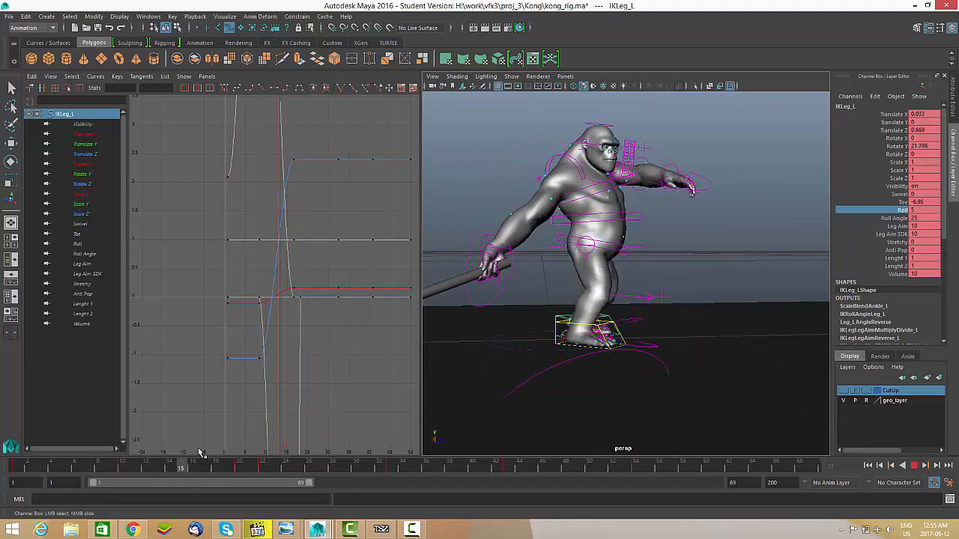
pyautogui.moveTo(164, 460)
pyautogui.mouseDown()
pyautogui.moveTo(176, 458)
pyautogui.moveTo(122, 468)
pyautogui.moveTo(242, 464)
pyautogui.moveTo(181, 470)
pyautogui.moveTo(193, 469)
pyautogui.mouseUp()
pyautogui.keyDown('alt'); pyautogui.moveTo(592, 372); pyautogui.dragTo(573, 364); pyautogui.keyUp('alt')
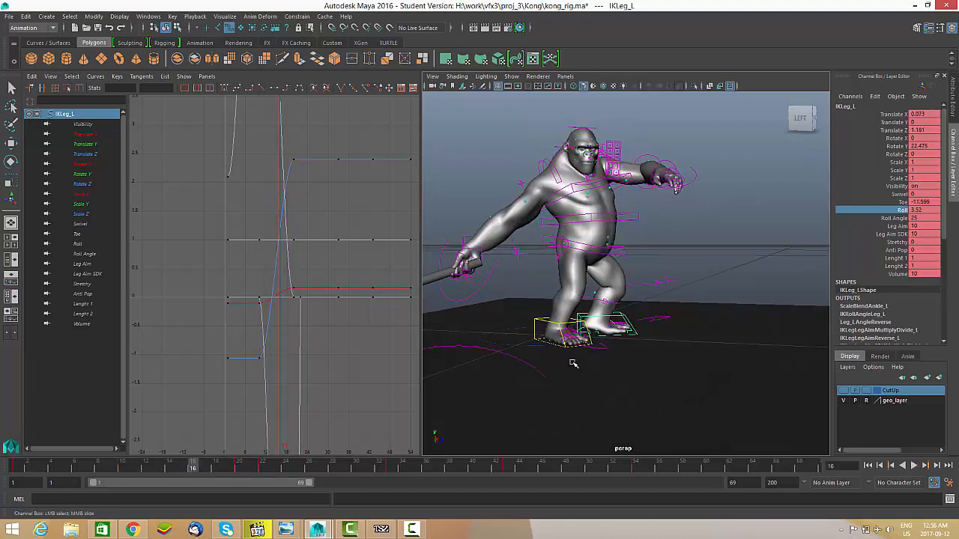
pyautogui.keyDown('alt'); pyautogui.moveTo(574, 364); pyautogui.dragTo(562, 508, button='right'); pyautogui.keyUp('alt')
pyautogui.click(87, 144)
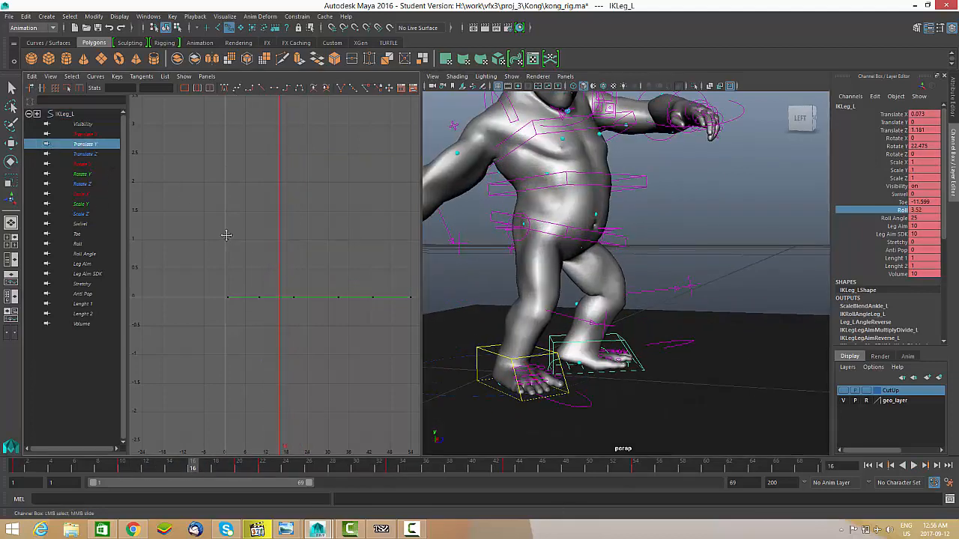
pyautogui.keyDown('alt'); pyautogui.moveTo(223, 235); pyautogui.dragTo(267, 257, button='right'); pyautogui.keyUp('alt')
pyautogui.keyDown('alt'); pyautogui.moveTo(242, 292); pyautogui.dragTo(347, 212, button='right'); pyautogui.keyUp('alt')
pyautogui.keyDown('alt'); pyautogui.moveTo(347, 211); pyautogui.dragTo(367, 175, button='middle'); pyautogui.keyUp('alt')
pyautogui.moveTo(288, 275); pyautogui.dragTo(314, 242)
pyautogui.press('s')
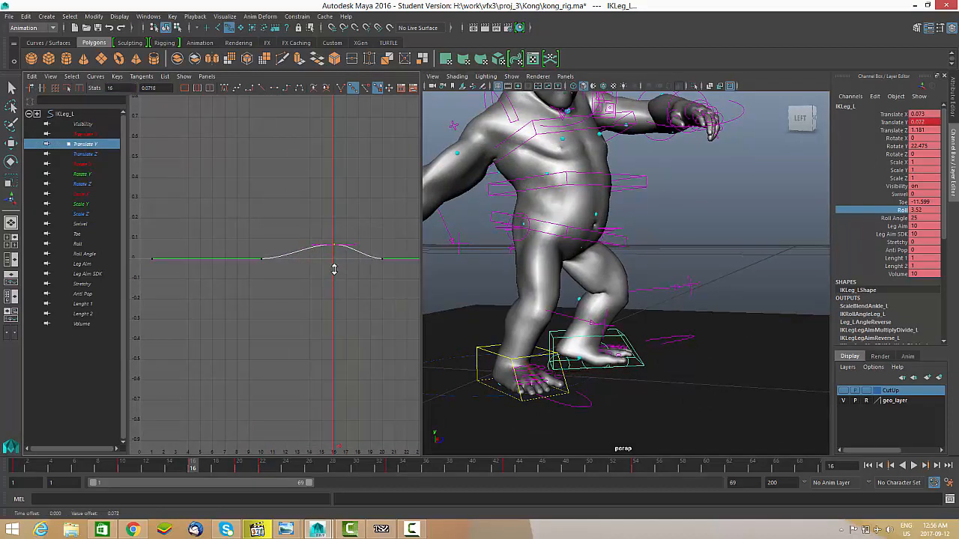
# Inspect the raised left foot from the side and play back the stride to check its lift.
pyautogui.keyDown('alt'); pyautogui.moveTo(569, 330); pyautogui.dragTo(643, 327); pyautogui.keyUp('alt')
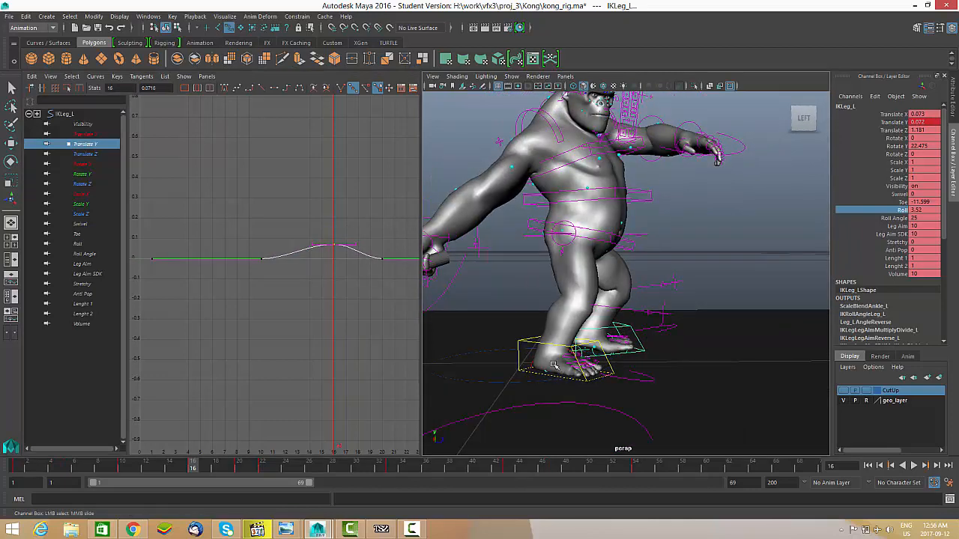
pyautogui.keyDown('alt'); pyautogui.moveTo(561, 245); pyautogui.dragTo(581, 238); pyautogui.keyUp('alt')
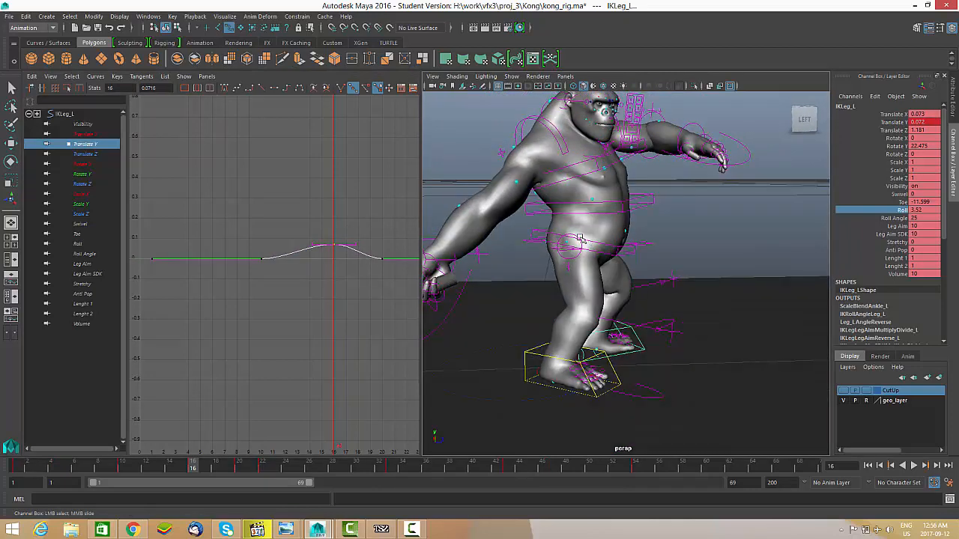
pyautogui.keyDown('alt'); pyautogui.moveTo(635, 279); pyautogui.dragTo(591, 285); pyautogui.keyUp('alt')
pyautogui.keyDown('alt'); pyautogui.moveTo(592, 285); pyautogui.dragTo(610, 308, button='right'); pyautogui.keyUp('alt')
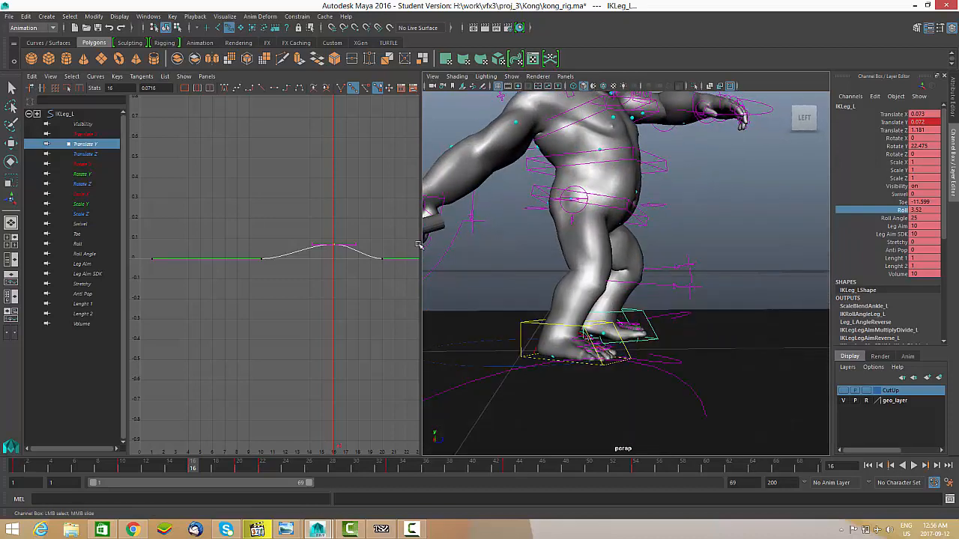
pyautogui.hotkey('alt', 'v')
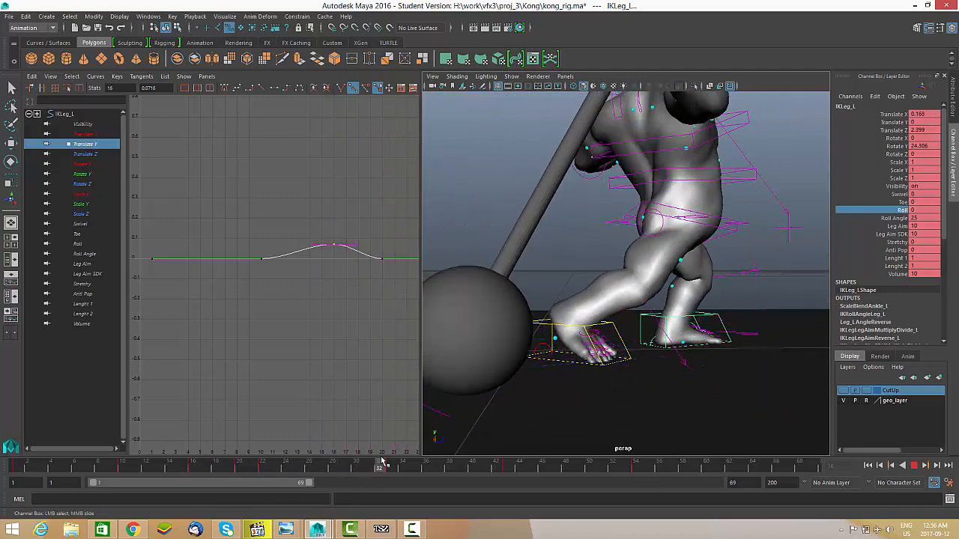
pyautogui.hotkey('alt', 'v')
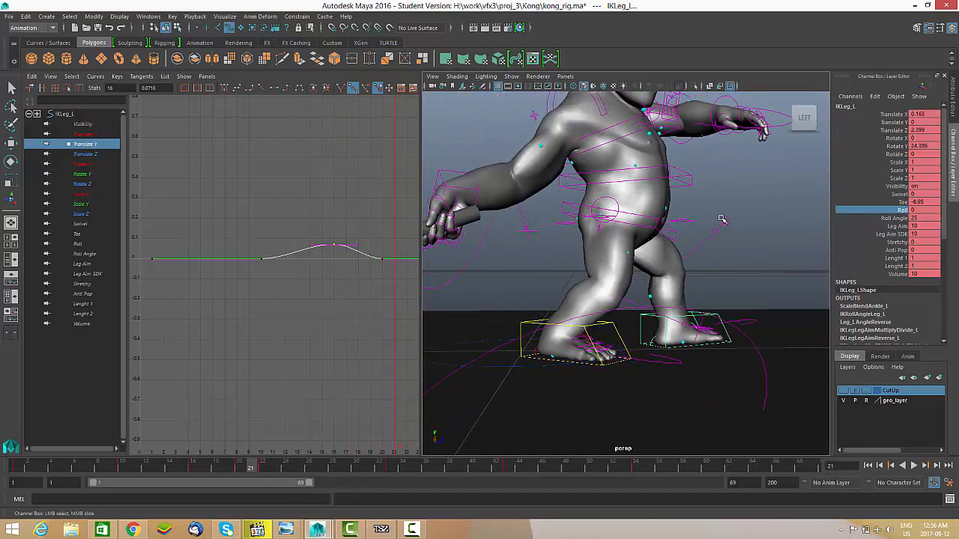
# Tilt the first key's tangent downward on the hips' Translate Y curve and play back the hips' drop.
pyautogui.click(686, 226)
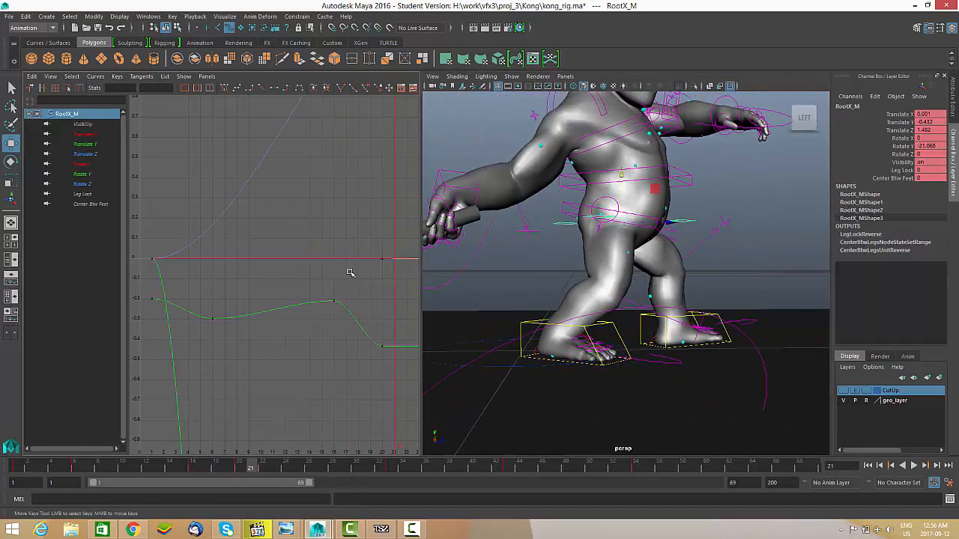
pyautogui.click(89, 146)
pyautogui.keyDown('alt'); pyautogui.moveTo(210, 263); pyautogui.dragTo(217, 247, button='middle'); pyautogui.keyUp('alt')
pyautogui.keyDown('alt'); pyautogui.keyDown('shift'); pyautogui.moveTo(218, 247); pyautogui.dragTo(205, 393, button='right'); pyautogui.keyUp('shift'); pyautogui.keyUp('alt')
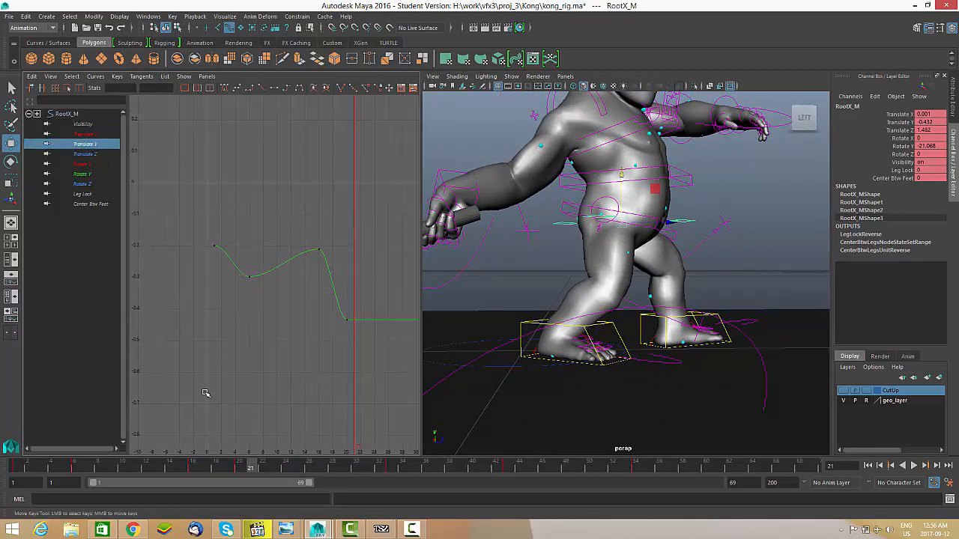
pyautogui.moveTo(72, 470); pyautogui.dragTo(17, 469)
pyautogui.moveTo(229, 218); pyautogui.dragTo(197, 251)
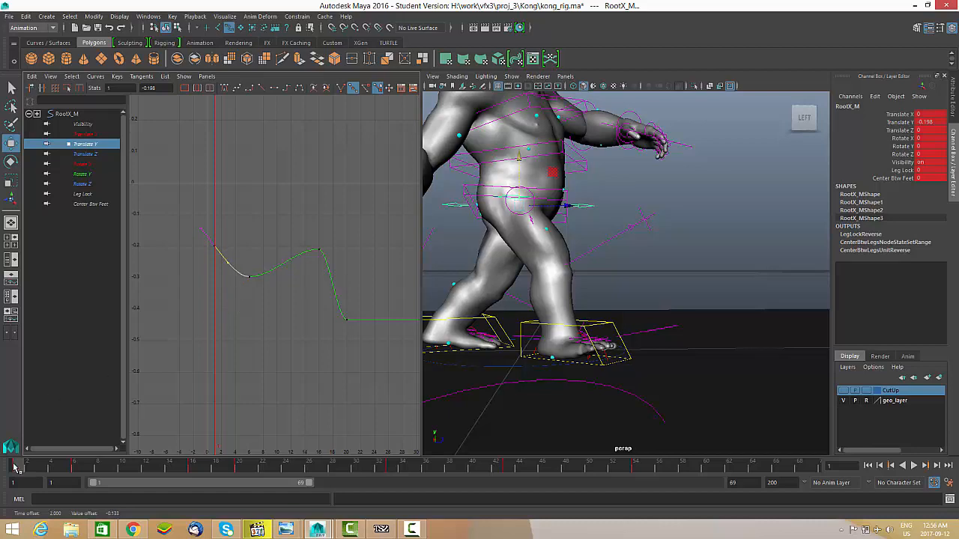
pyautogui.hotkey('alt', 'v')
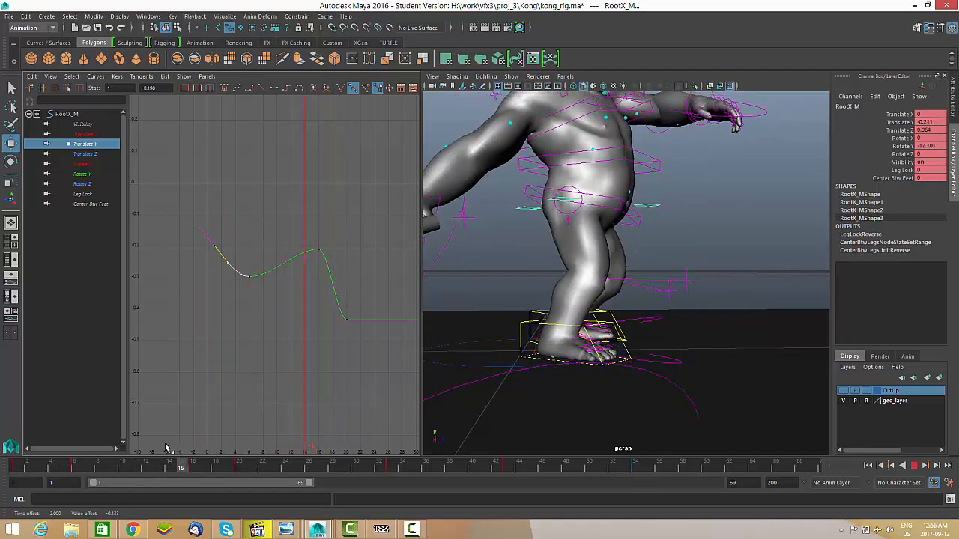
pyautogui.hotkey('alt', 'v')
# Shift the left foot's frame 10 key to frame 9 and play back the step.
pyautogui.click(645, 316)
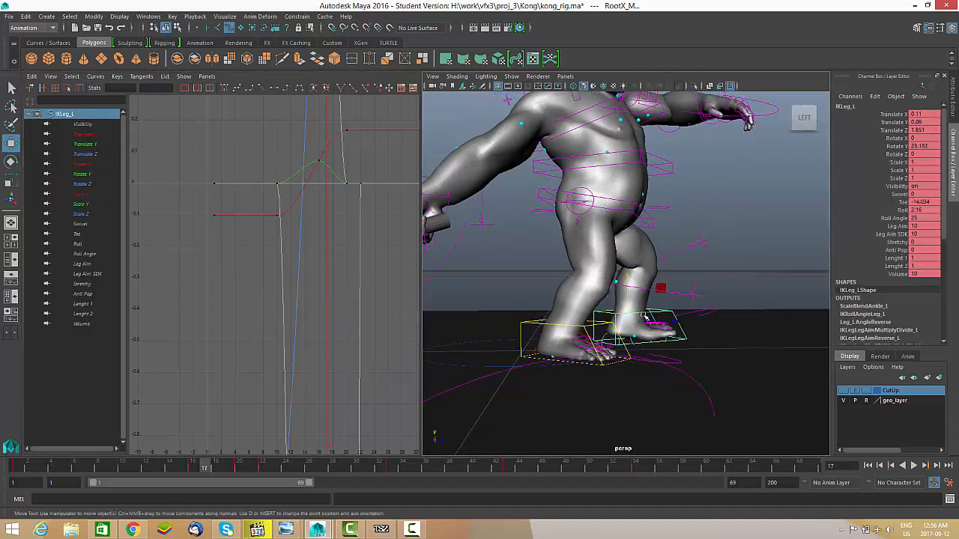
pyautogui.click(124, 466)
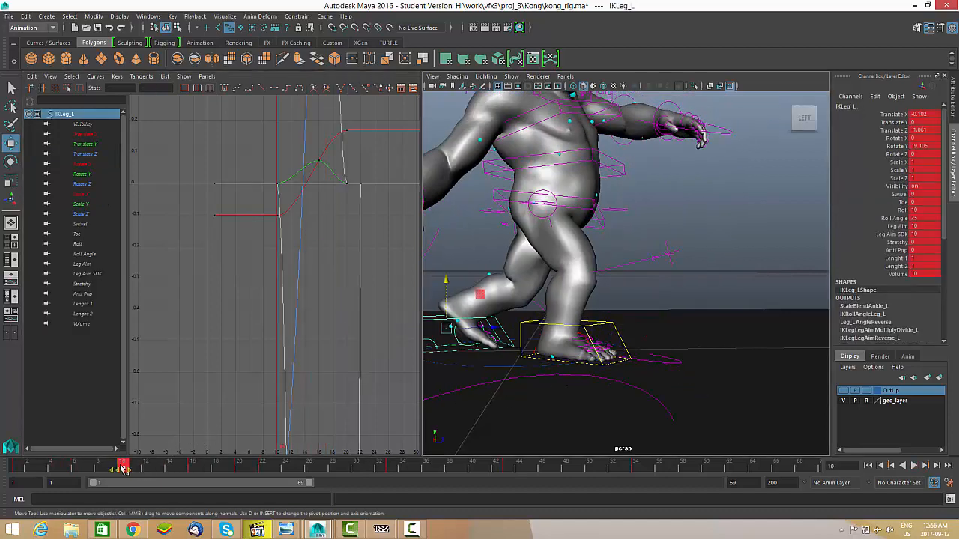
pyautogui.hotkey('alt', 'v')
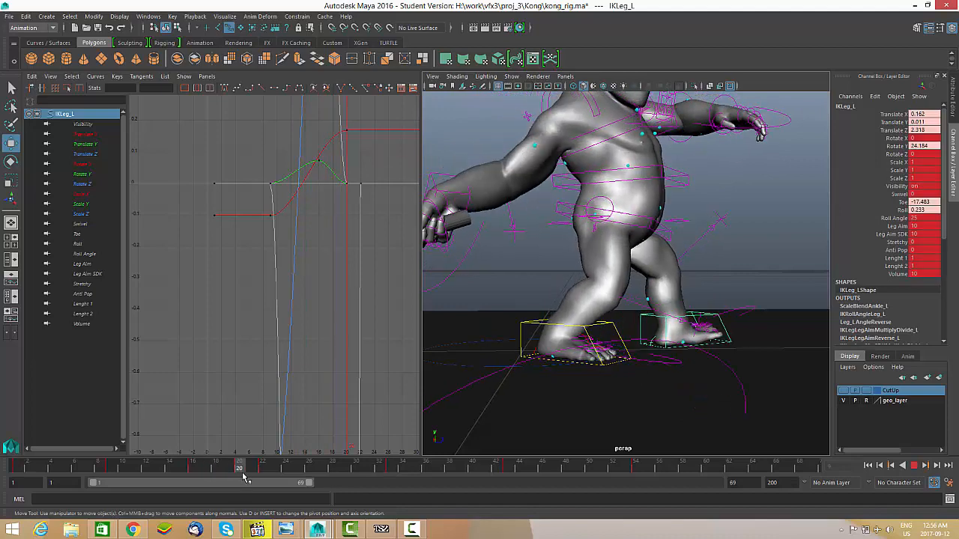
# Shift the left foot's keys after frame 9 one frame earlier, then play back and inspect the step.
pyautogui.moveTo(242, 473)
pyautogui.mouseDown()
pyautogui.moveTo(263, 466)
pyautogui.moveTo(211, 469)
pyautogui.moveTo(231, 468)
pyautogui.mouseUp()
pyautogui.moveTo(297, 472); pyautogui.dragTo(15, 468)
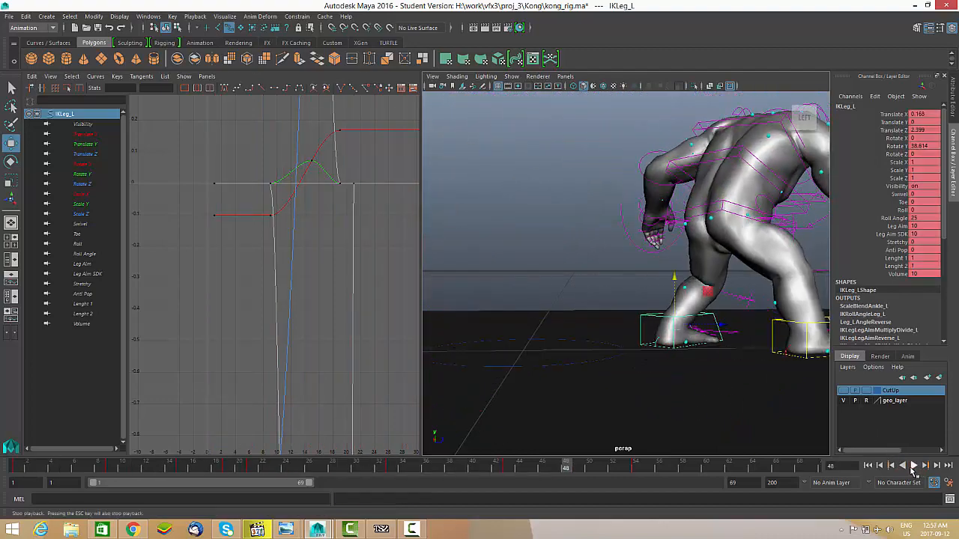
pyautogui.moveTo(240, 470)
pyautogui.mouseDown()
pyautogui.moveTo(191, 472)
pyautogui.moveTo(253, 465)
pyautogui.mouseUp()
pyautogui.keyDown('alt'); pyautogui.moveTo(561, 290); pyautogui.dragTo(551, 285); pyautogui.keyUp('alt')
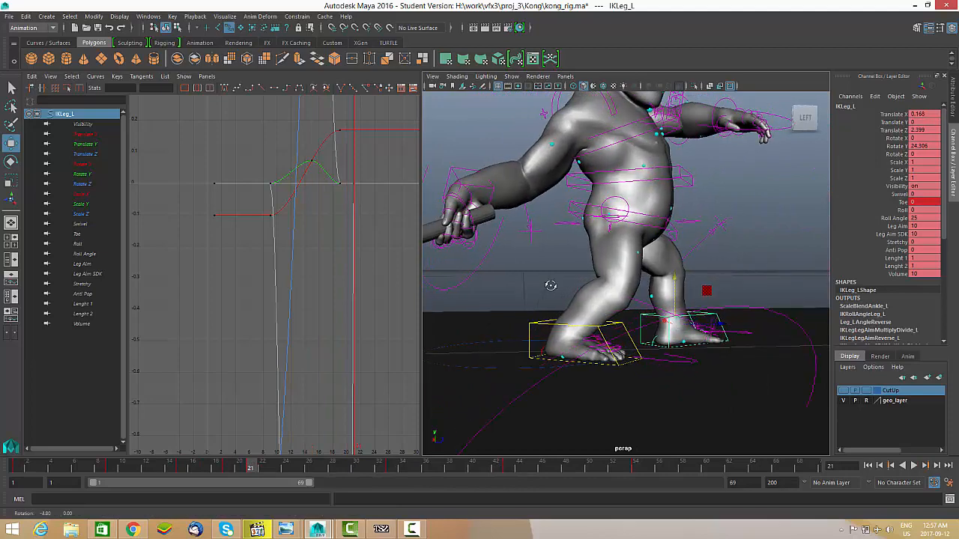
# Give the first key on the hips' Translate Z curve a spline tangent for a straight start, and play back the stride.
pyautogui.click(567, 229)
pyautogui.click(108, 154)
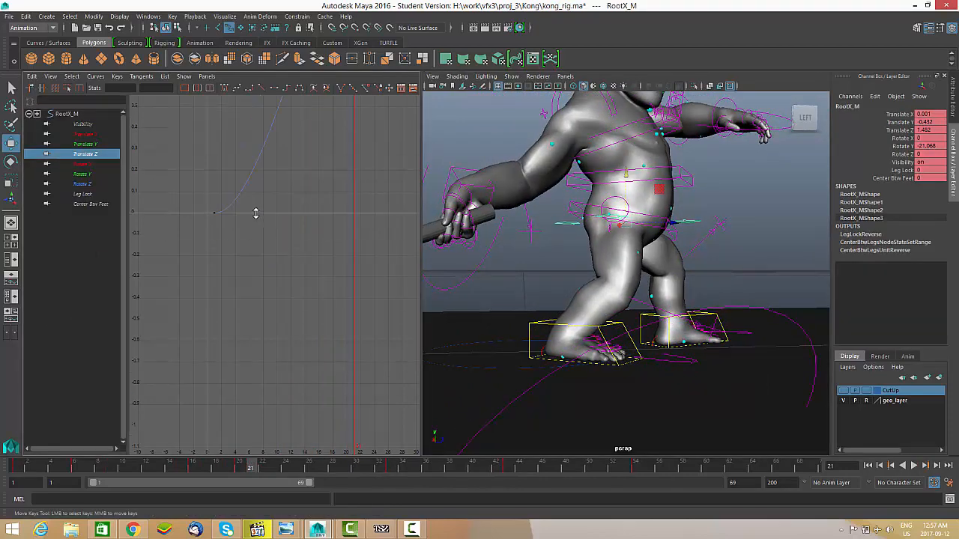
pyautogui.keyDown('alt'); pyautogui.moveTo(319, 250); pyautogui.dragTo(313, 294, button='middle'); pyautogui.keyUp('alt')
pyautogui.keyDown('alt'); pyautogui.keyDown('shift'); pyautogui.moveTo(313, 293); pyautogui.dragTo(290, 259, button='right'); pyautogui.keyUp('shift'); pyautogui.keyUp('alt')
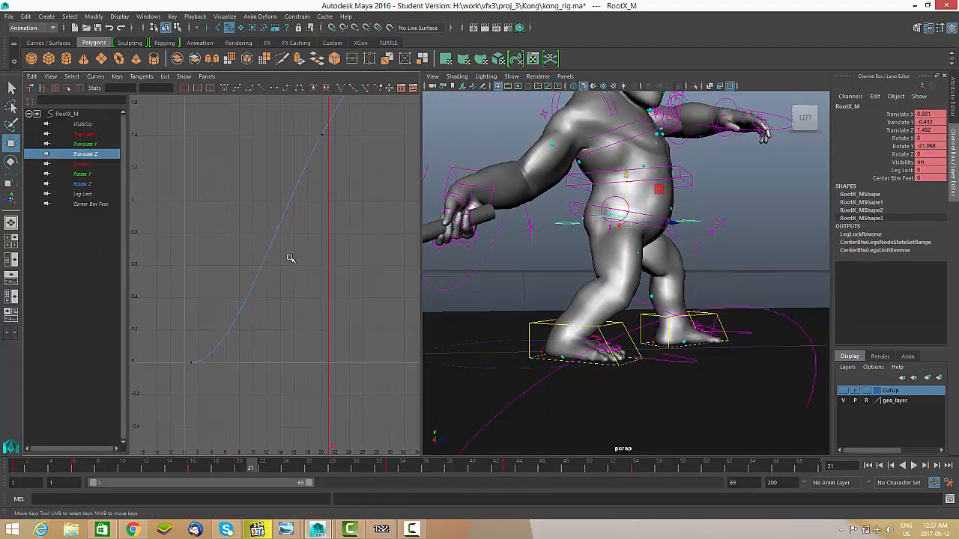
pyautogui.moveTo(68, 468)
pyautogui.mouseDown()
pyautogui.moveTo(19, 467)
pyautogui.moveTo(68, 463)
pyautogui.moveTo(55, 465)
pyautogui.mouseUp()
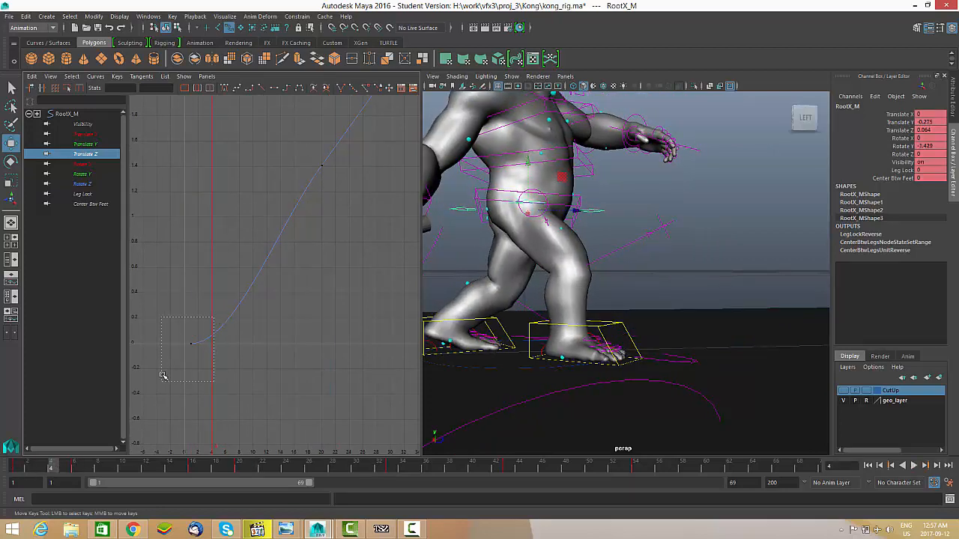
pyautogui.moveTo(163, 376); pyautogui.dragTo(162, 377)
pyautogui.click(236, 88)
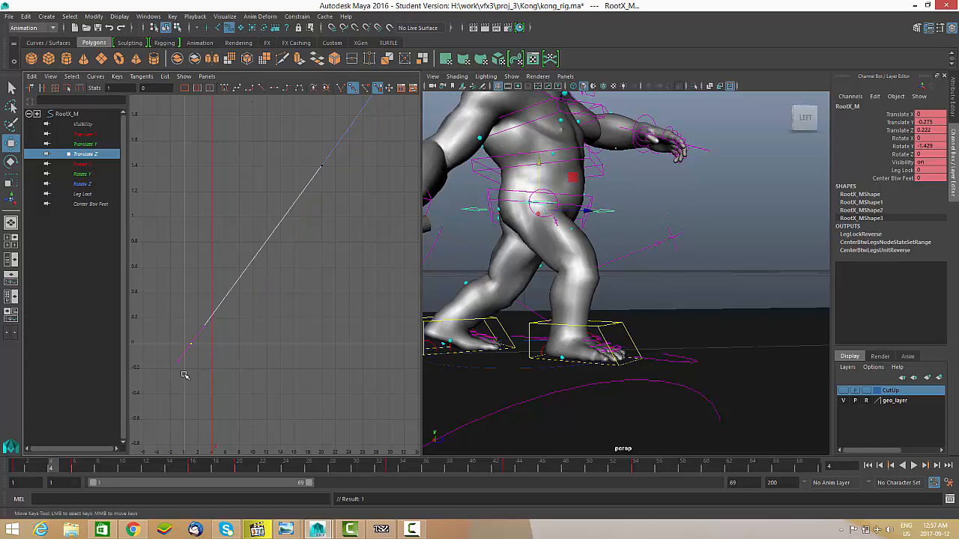
pyautogui.hotkey('alt', 'v')
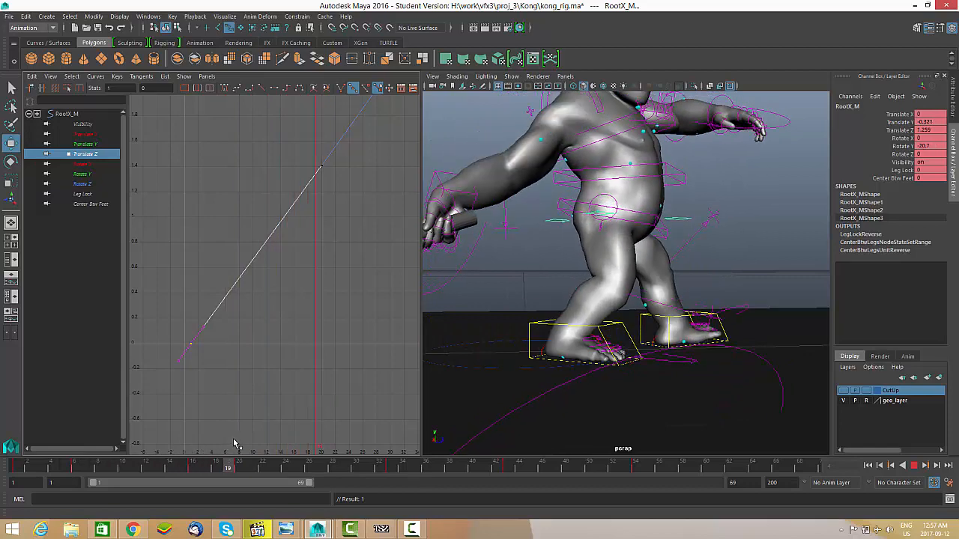
pyautogui.hotkey('alt', 'v')
# Shift the frame 16 peak key on the hips' Translate Y curve to frame 15 and scrub through the step.
pyautogui.click(99, 144)
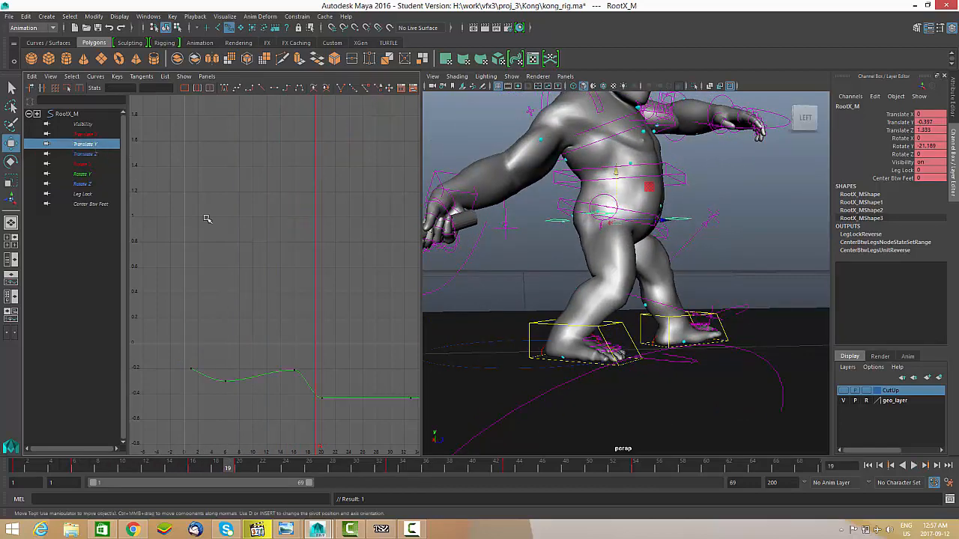
pyautogui.moveTo(281, 353)
pyautogui.keyDown('alt'); pyautogui.mouseDown(button='right')
pyautogui.moveTo(276, 334)
pyautogui.moveTo(294, 338)
pyautogui.mouseUp(button='right'); pyautogui.keyUp('alt')
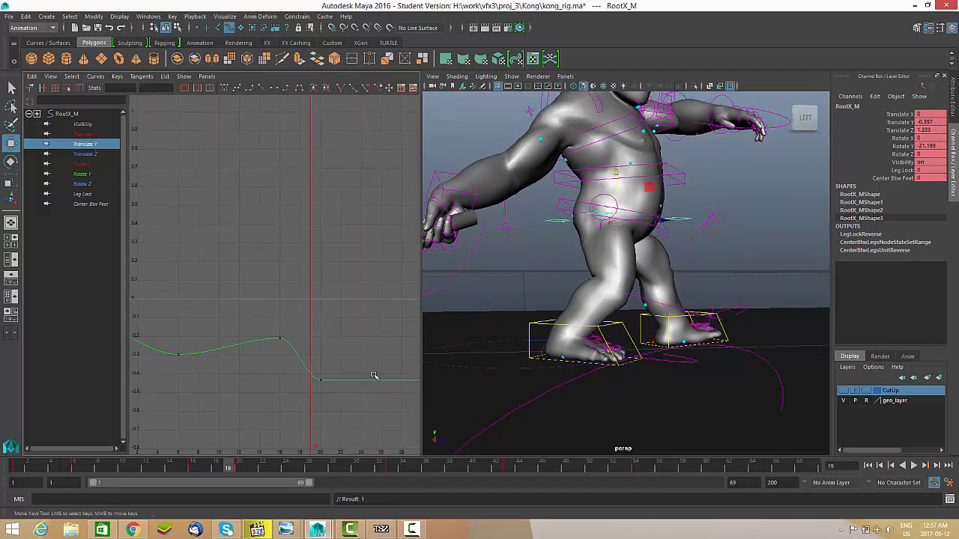
pyautogui.hotkey('alt', 'v')
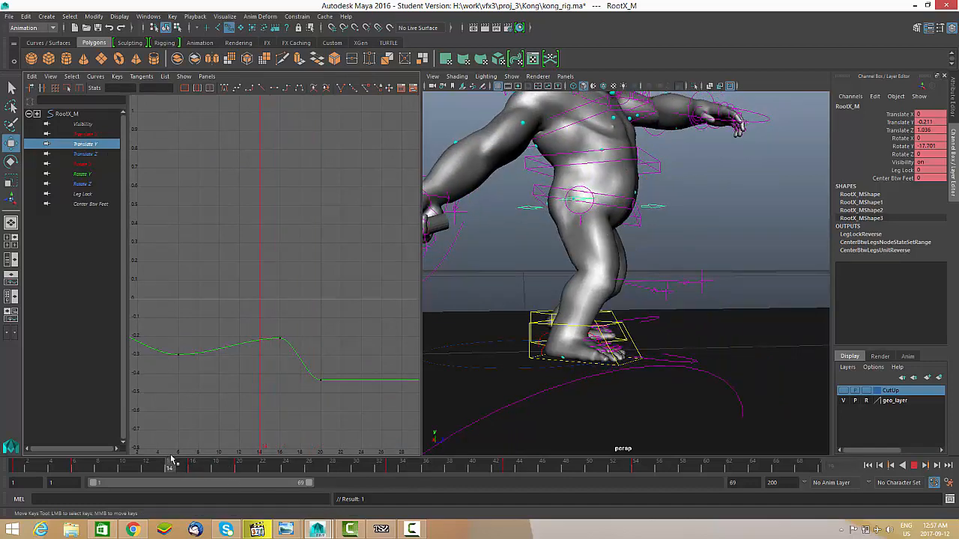
pyautogui.moveTo(300, 324); pyautogui.dragTo(267, 349)
pyautogui.keyDown('shift'); pyautogui.moveTo(288, 364); pyautogui.dragTo(267, 362, button='middle'); pyautogui.keyUp('shift')
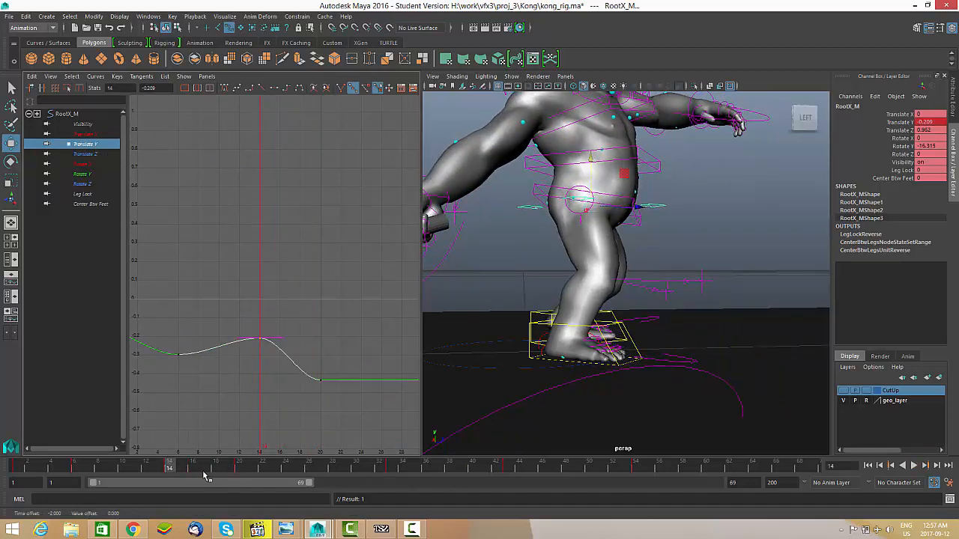
pyautogui.moveTo(202, 469); pyautogui.dragTo(247, 461)
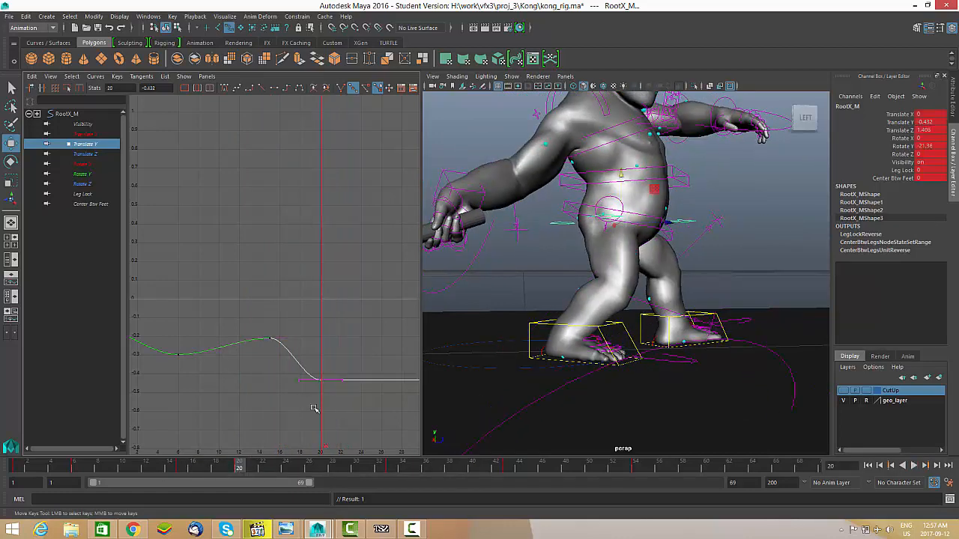
# Raise the frame 20 key on the hips' Translate Y curve to -0.347 with downward-sloping tangents and play back the descent.
pyautogui.moveTo(314, 408); pyautogui.dragTo(310, 389, button='middle')
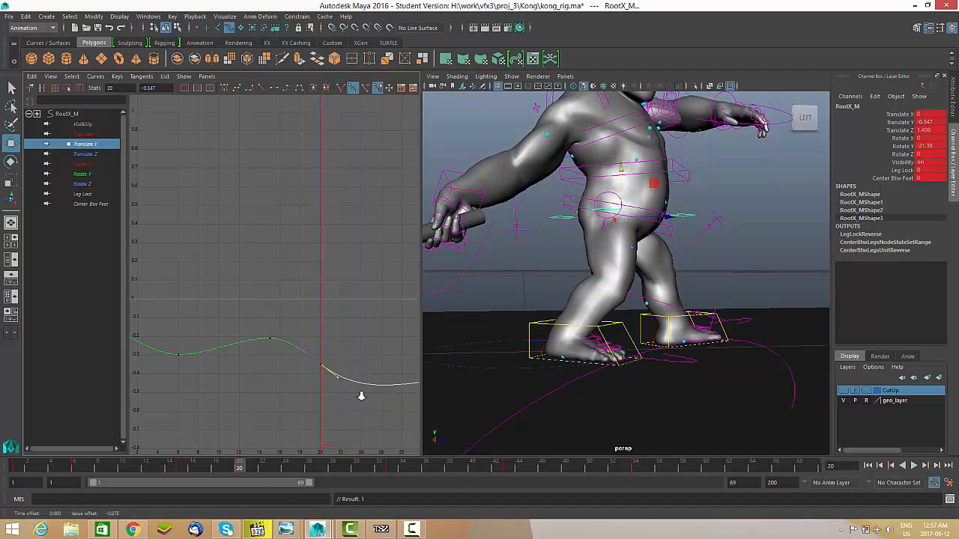
pyautogui.keyDown('alt'); pyautogui.moveTo(361, 396); pyautogui.dragTo(342, 397, button='right'); pyautogui.keyUp('alt')
pyautogui.hotkey('alt', 'v')
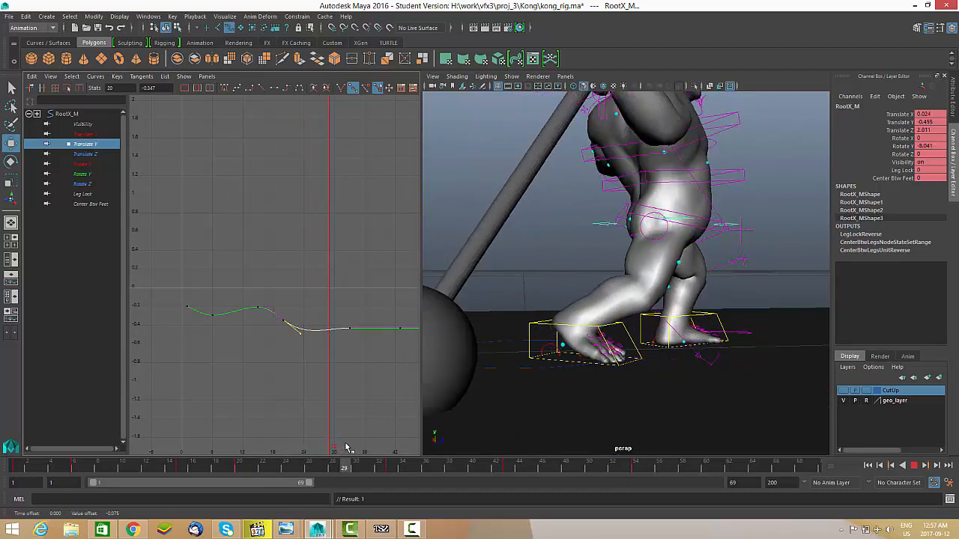
# Move the frame 33 key on the hips' Translate Y curve to frame 30, lower it to -0.619 and play back.
pyautogui.keyDown('alt'); pyautogui.moveTo(794, 343); pyautogui.dragTo(736, 313); pyautogui.keyUp('alt')
pyautogui.click(349, 328)
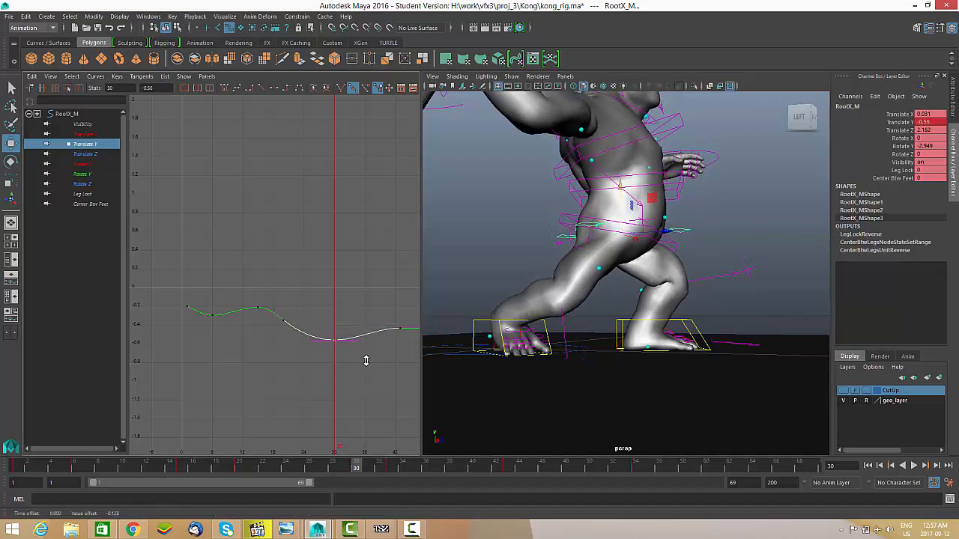
pyautogui.hotkey('alt', 'v')
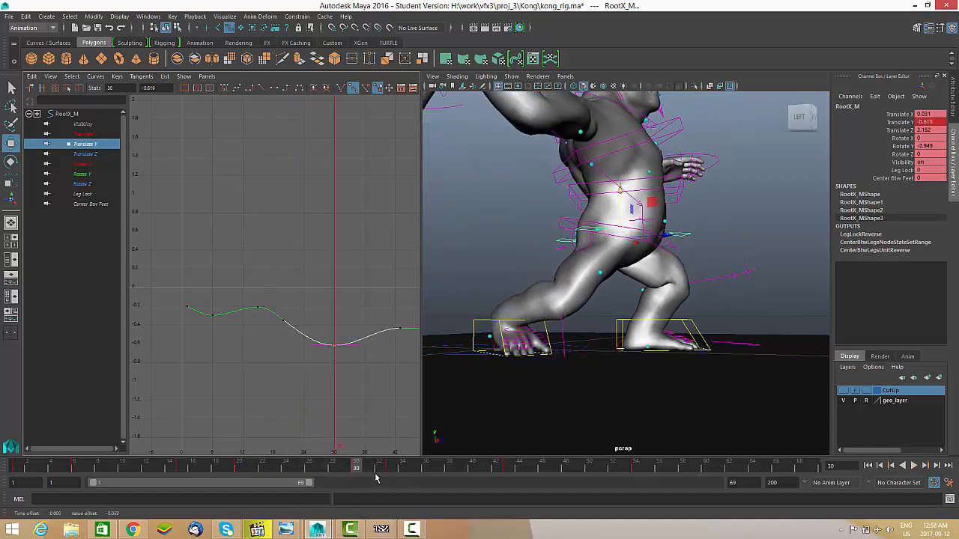
pyautogui.moveTo(426, 466); pyautogui.dragTo(347, 453)
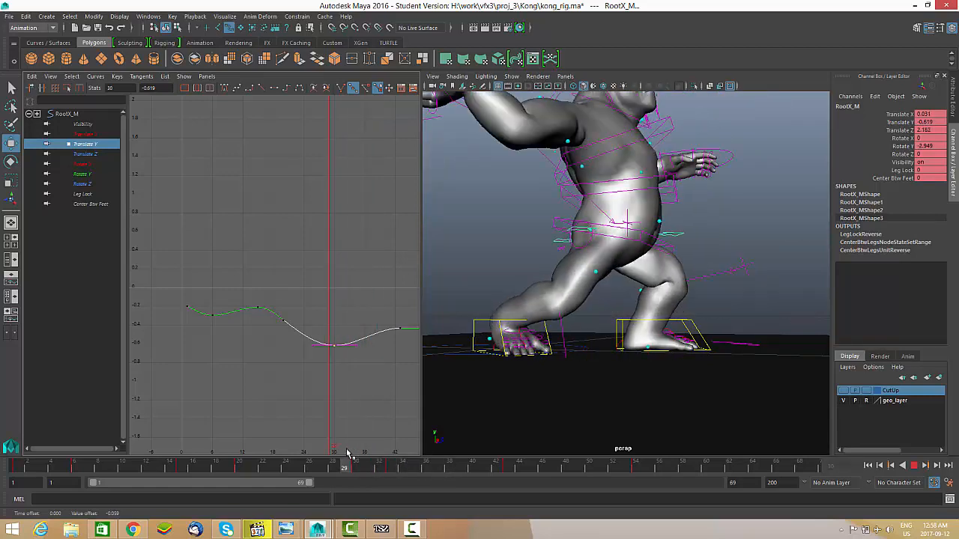
# Shift the lowest key on the hips' Translate Y curve to frame 29 and play back the full-body pose.
pyautogui.keyDown('alt'); pyautogui.moveTo(710, 353); pyautogui.dragTo(635, 345, button='right'); pyautogui.keyUp('alt')
pyautogui.keyDown('alt'); pyautogui.moveTo(635, 344); pyautogui.dragTo(631, 355); pyautogui.keyUp('alt')
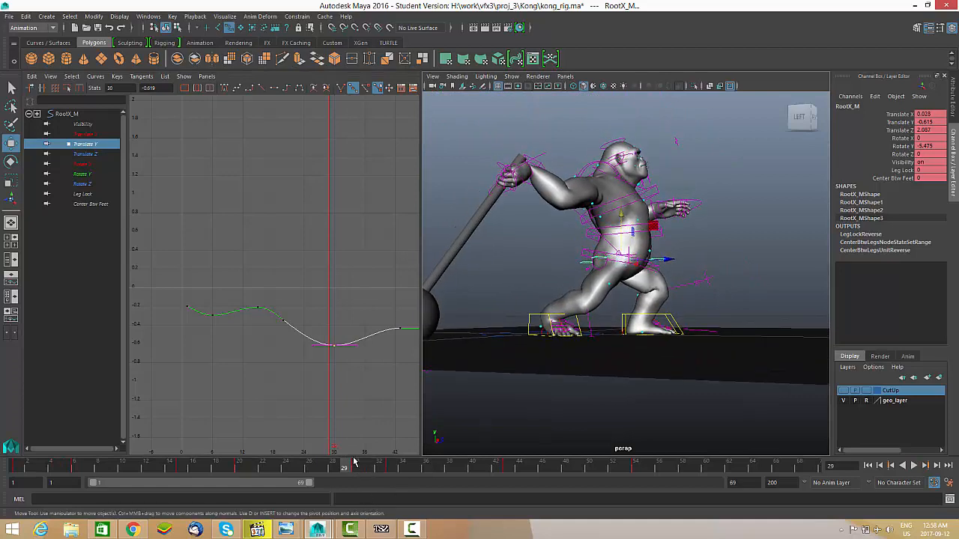
pyautogui.hotkey('alt', 'v')
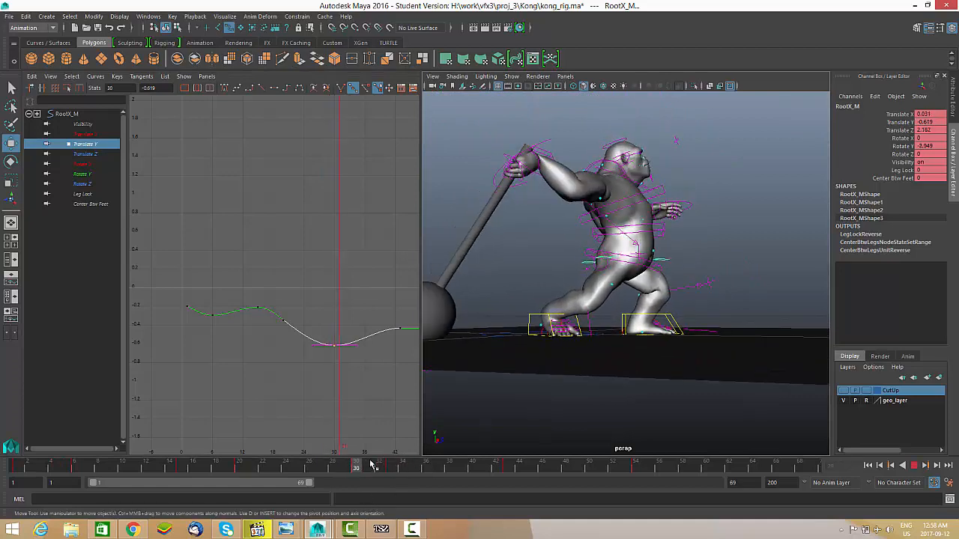
pyautogui.click(357, 468)
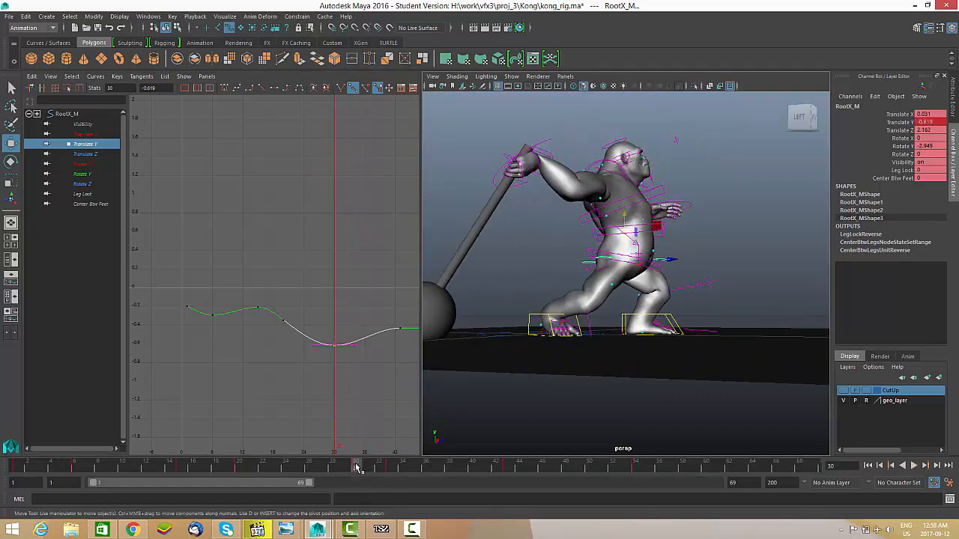
pyautogui.hotkey('alt', 'v')
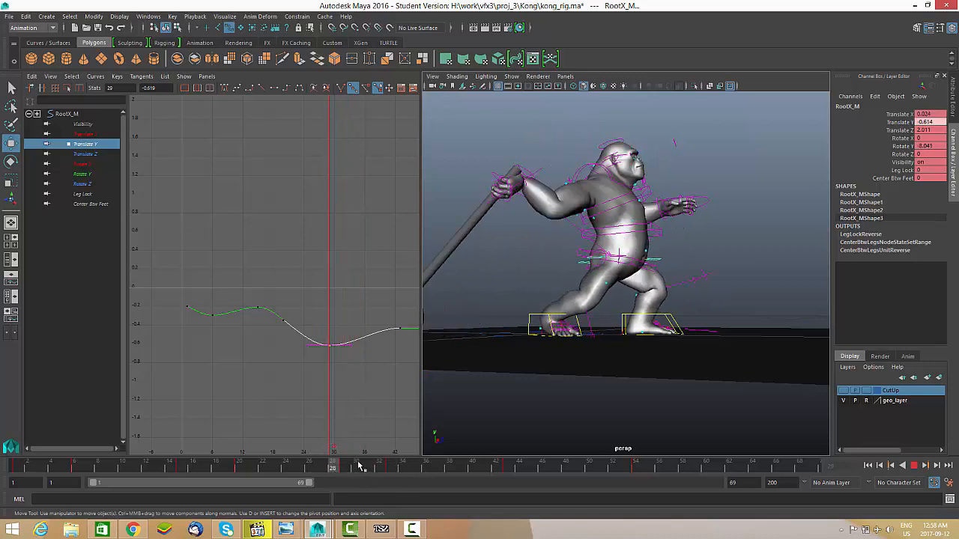
# Insert a key at frame 35 on the hips' Translate Y curve, raise it to -0.279 and play back the rise.
pyautogui.click(411, 466)
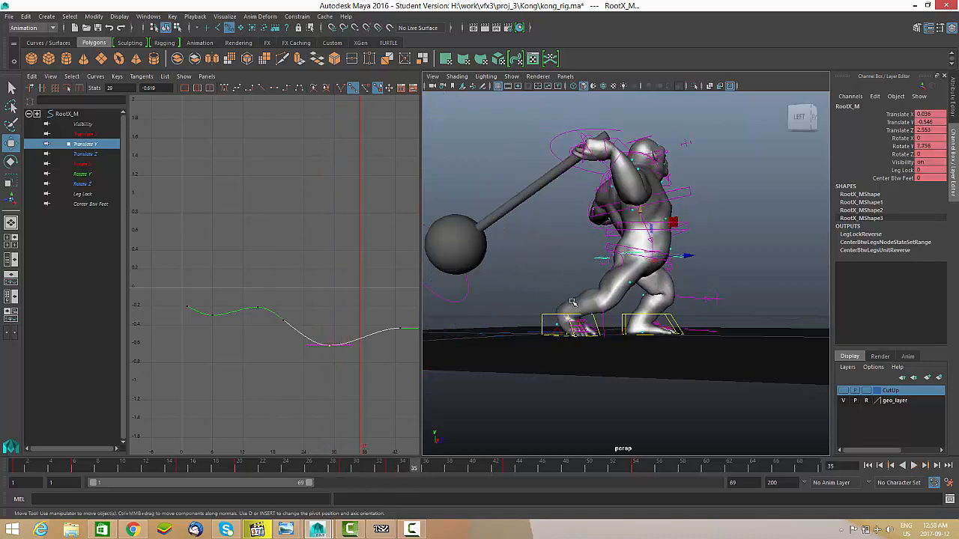
pyautogui.keyDown('alt'); pyautogui.moveTo(356, 343); pyautogui.dragTo(328, 327, button='middle'); pyautogui.keyUp('alt')
pyautogui.keyDown('alt'); pyautogui.moveTo(327, 327); pyautogui.dragTo(346, 315, button='right'); pyautogui.keyUp('alt')
pyautogui.rightClick(345, 313)
pyautogui.click(361, 321)
pyautogui.keyDown('alt'); pyautogui.moveTo(370, 331); pyautogui.dragTo(337, 324, button='middle'); pyautogui.keyUp('alt')
pyautogui.moveTo(360, 330); pyautogui.dragTo(346, 380)
pyautogui.moveTo(346, 380); pyautogui.dragTo(357, 346, button='middle')
pyautogui.hotkey('alt', 'v')
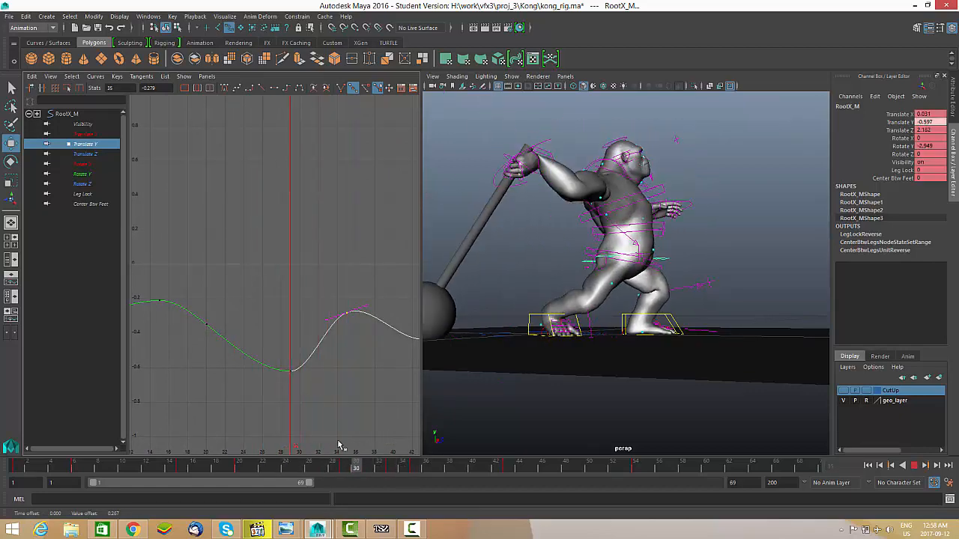
pyautogui.hotkey('alt', 'v')
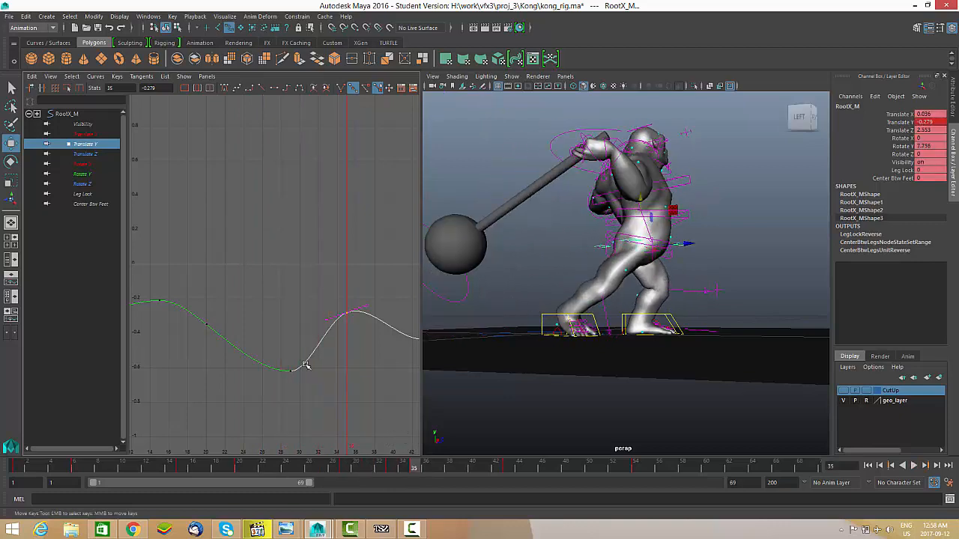
# Move the frame 43 key on the hips' Translate Y curve to frame 40 and raise it to -0.209.
pyautogui.keyDown('alt'); pyautogui.moveTo(655, 411); pyautogui.dragTo(573, 417); pyautogui.keyUp('alt')
pyautogui.keyDown('alt'); pyautogui.moveTo(573, 416); pyautogui.dragTo(604, 413, button='right'); pyautogui.keyUp('alt')
pyautogui.moveTo(604, 413)
pyautogui.keyDown('alt'); pyautogui.mouseDown()
pyautogui.moveTo(567, 417)
pyautogui.moveTo(585, 417)
pyautogui.mouseUp(); pyautogui.keyUp('alt')
pyautogui.keyDown('alt'); pyautogui.moveTo(355, 389); pyautogui.dragTo(263, 380, button='middle'); pyautogui.keyUp('alt')
pyautogui.scroll(-3, 328, 381)
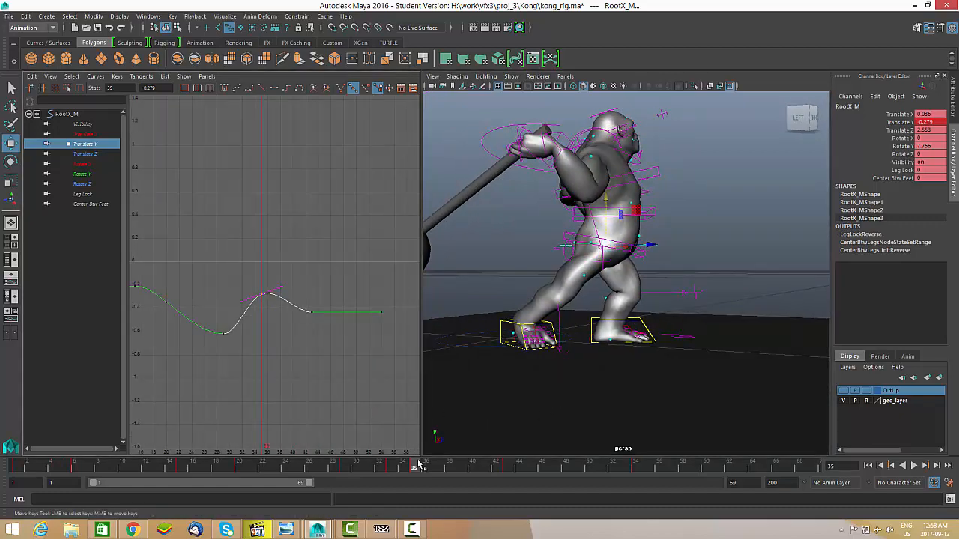
pyautogui.moveTo(420, 465); pyautogui.dragTo(476, 470)
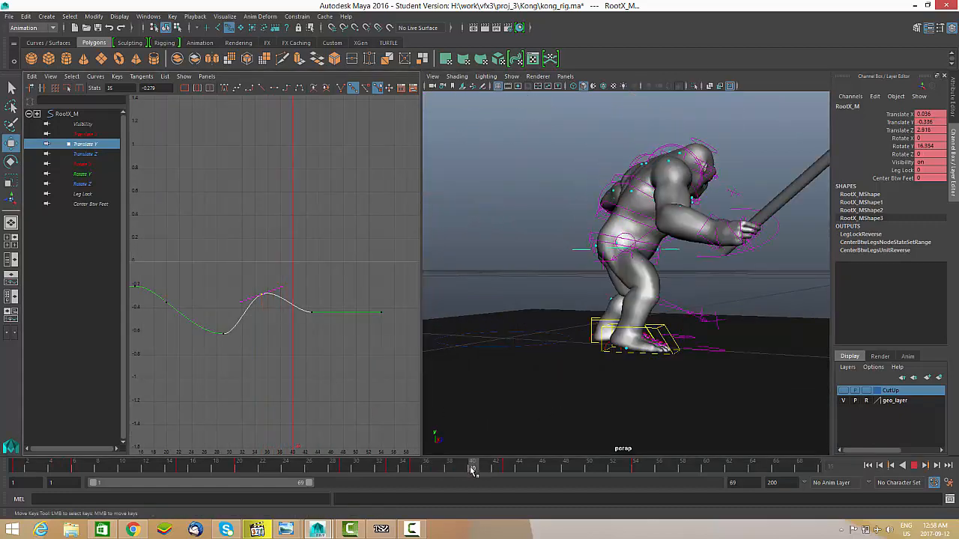
pyautogui.keyDown('alt'); pyautogui.moveTo(509, 403); pyautogui.dragTo(569, 371); pyautogui.keyUp('alt')
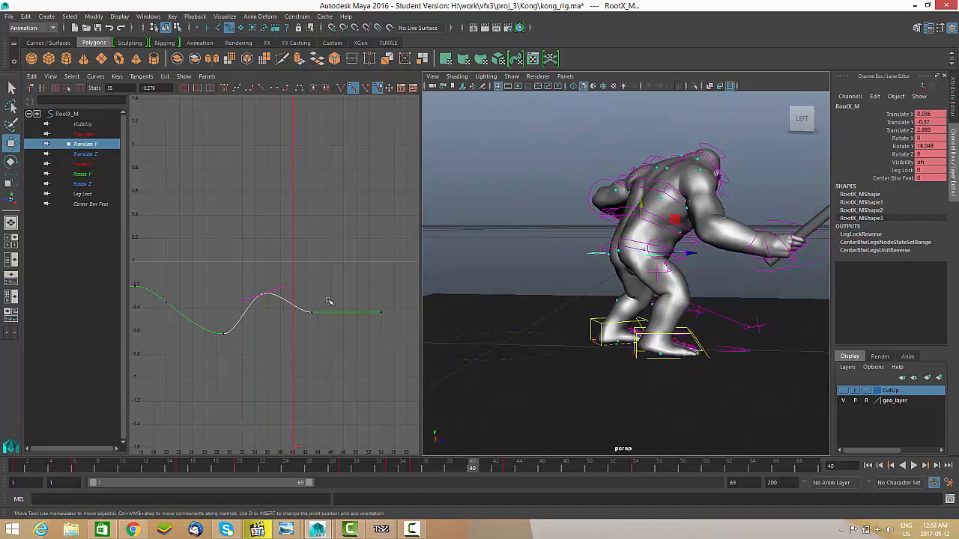
pyautogui.moveTo(329, 301); pyautogui.dragTo(303, 324)
pyautogui.keyDown('shift'); pyautogui.moveTo(309, 349); pyautogui.dragTo(300, 331, button='middle'); pyautogui.keyUp('shift')
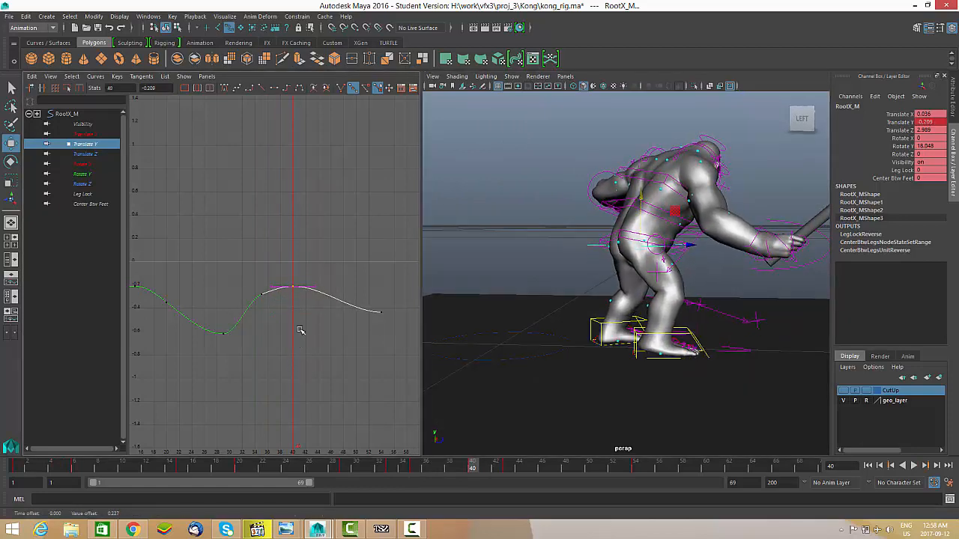
pyautogui.moveTo(256, 327); pyautogui.dragTo(256, 327)
# Add a key at frame 43 on the hips' Translate Y curve and lower it to -0.332.
pyautogui.moveTo(478, 467); pyautogui.dragTo(512, 465)
pyautogui.moveTo(342, 284); pyautogui.dragTo(337, 308)
pyautogui.keyDown('alt'); pyautogui.moveTo(312, 315); pyautogui.dragTo(396, 365, button='right'); pyautogui.keyUp('alt')
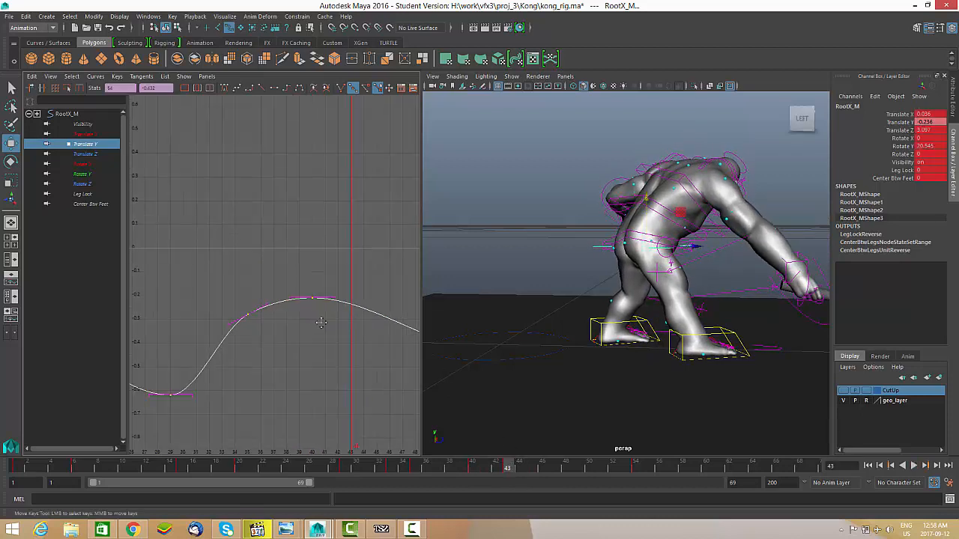
pyautogui.keyDown('alt'); pyautogui.moveTo(396, 364); pyautogui.dragTo(364, 345, button='middle'); pyautogui.keyUp('alt')
pyautogui.keyDown('alt'); pyautogui.moveTo(364, 344); pyautogui.dragTo(325, 275, button='right'); pyautogui.keyUp('alt')
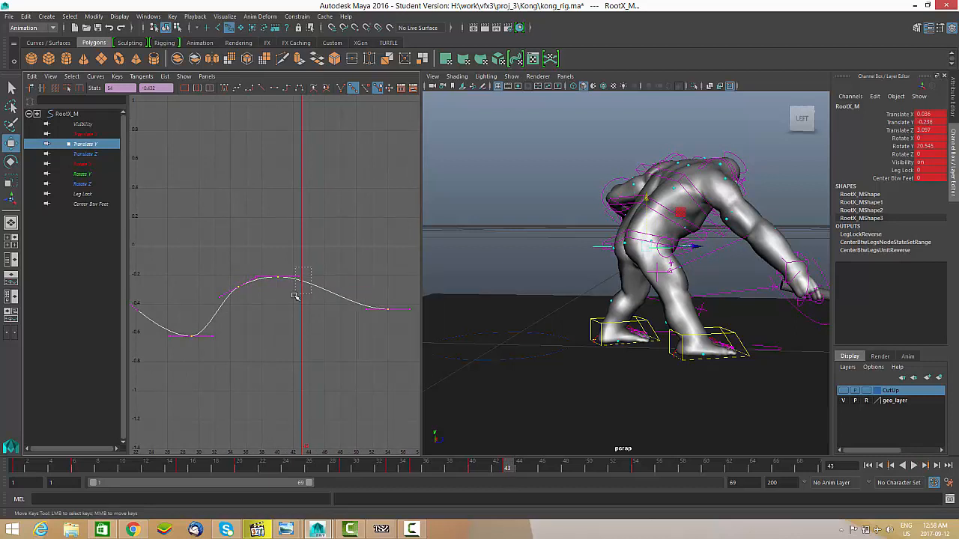
pyautogui.moveTo(294, 296); pyautogui.dragTo(295, 297)
pyautogui.moveTo(295, 297); pyautogui.dragTo(323, 328, button='middle')
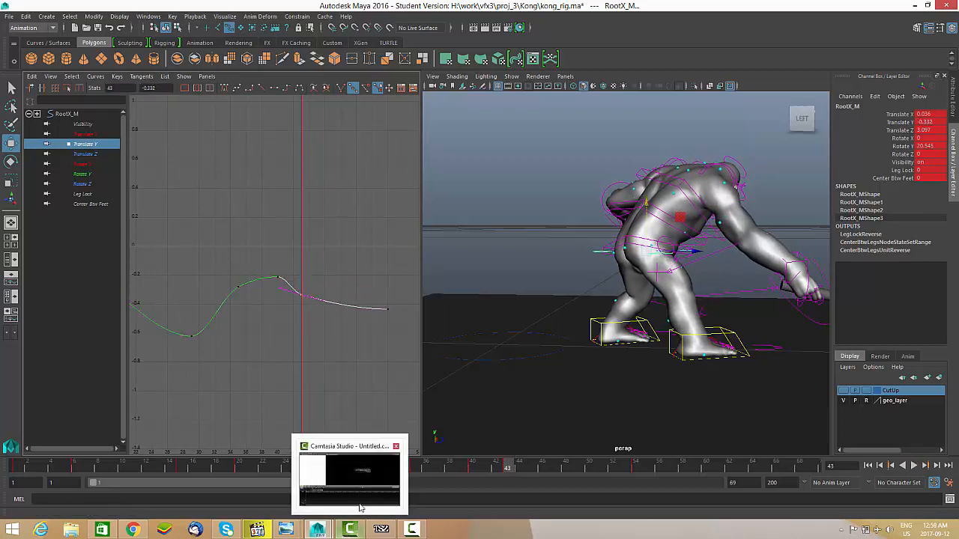
# Shift the frame 40 peak key on the hips' Translate Y curve to frame 39 at -0.213 and play back the swing's end.
pyautogui.keyDown('alt'); pyautogui.moveTo(366, 312); pyautogui.dragTo(352, 315, button='middle'); pyautogui.keyUp('alt')
pyautogui.click(265, 280)
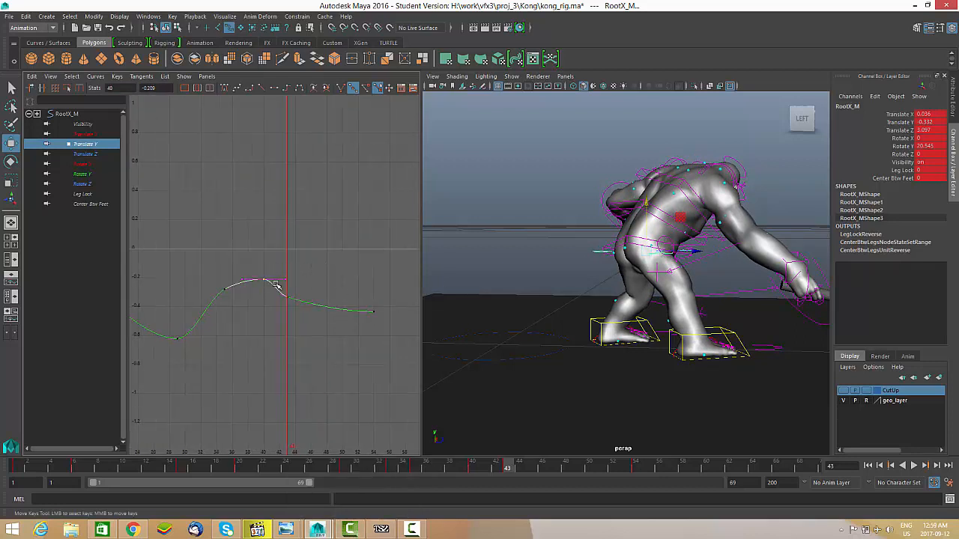
pyautogui.keyDown('shift'); pyautogui.moveTo(284, 304); pyautogui.dragTo(273, 303, button='middle'); pyautogui.keyUp('shift')
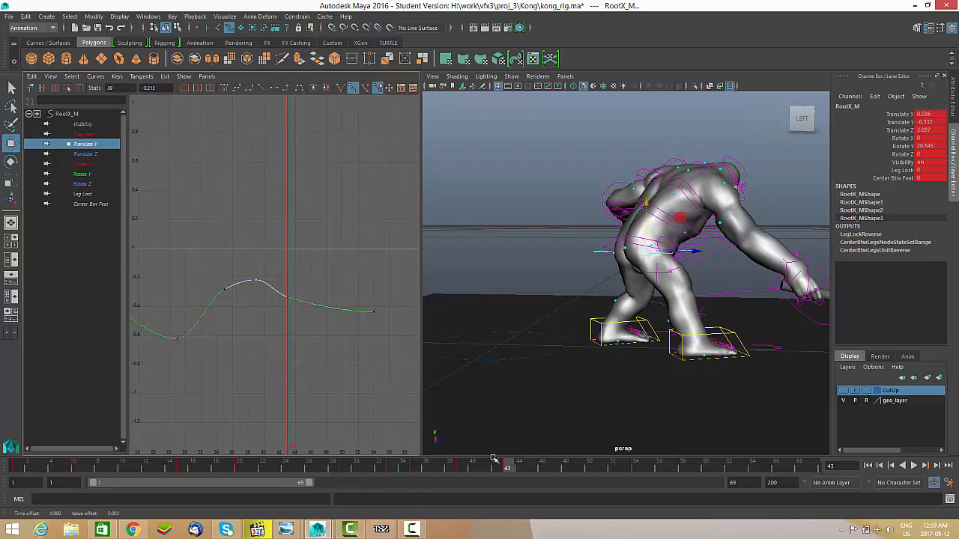
pyautogui.hotkey('alt', 'v')
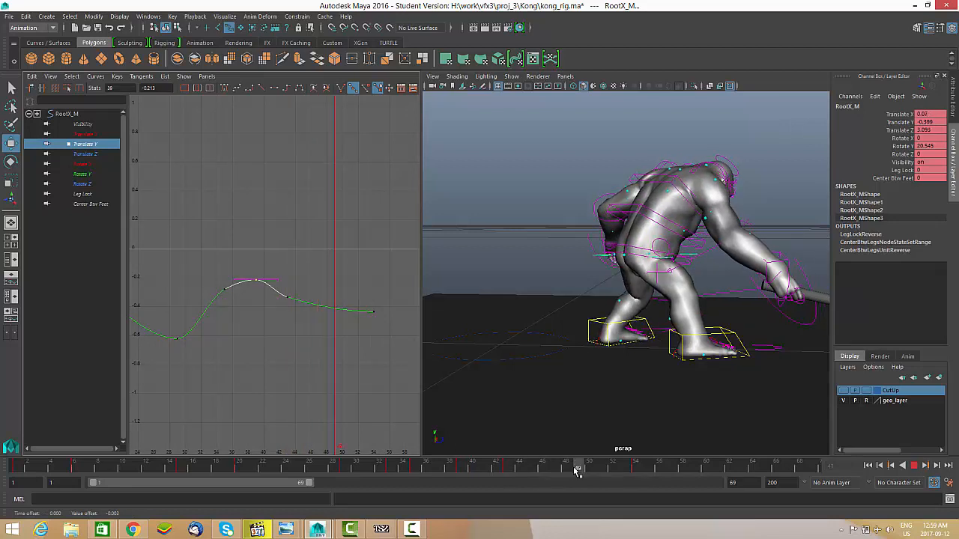
pyautogui.moveTo(575, 470); pyautogui.dragTo(571, 470)
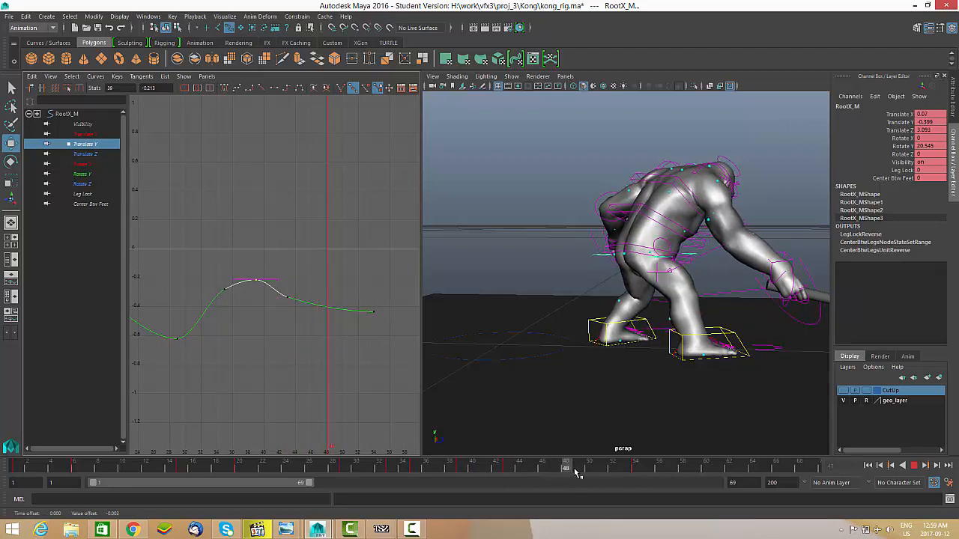
# Insert a key at frame 48 on the hips' Translate Y curve, lower it to -0.467 and play back the dip.
pyautogui.hotkey('alt', 'v')
pyautogui.rightClick(331, 280)
pyautogui.click(317, 322)
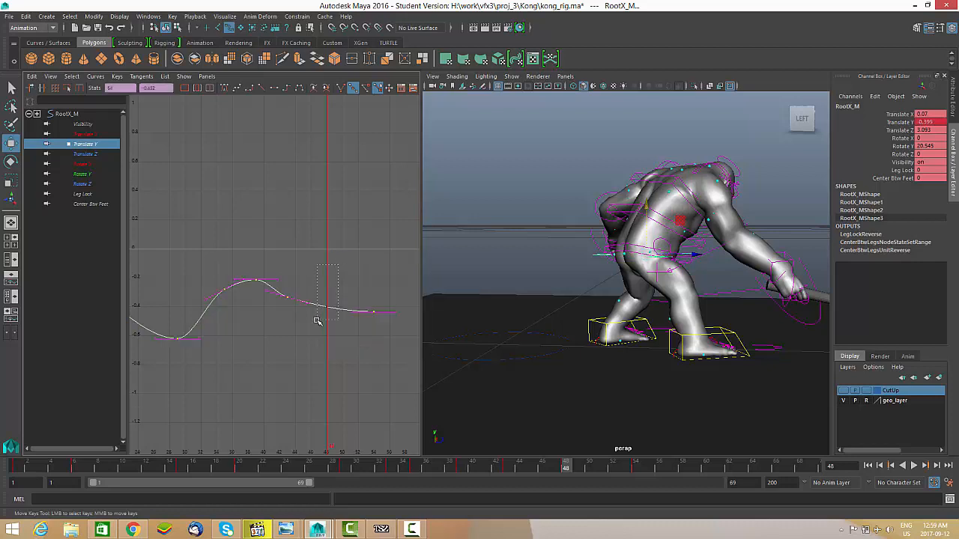
pyautogui.moveTo(318, 322)
pyautogui.mouseDown(button='middle')
pyautogui.moveTo(330, 336)
pyautogui.moveTo(310, 330)
pyautogui.mouseUp(button='middle')
pyautogui.click(288, 297)
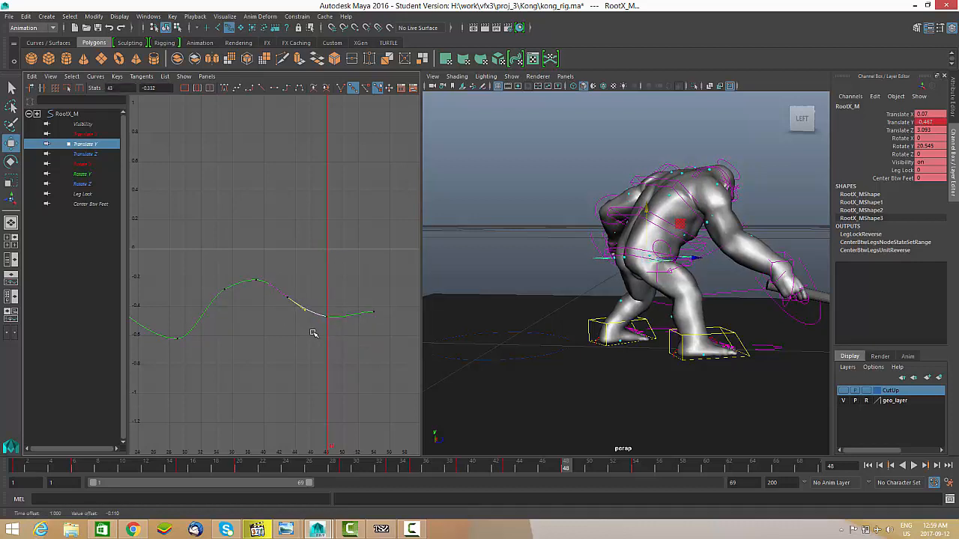
pyautogui.hotkey('alt', 'v')
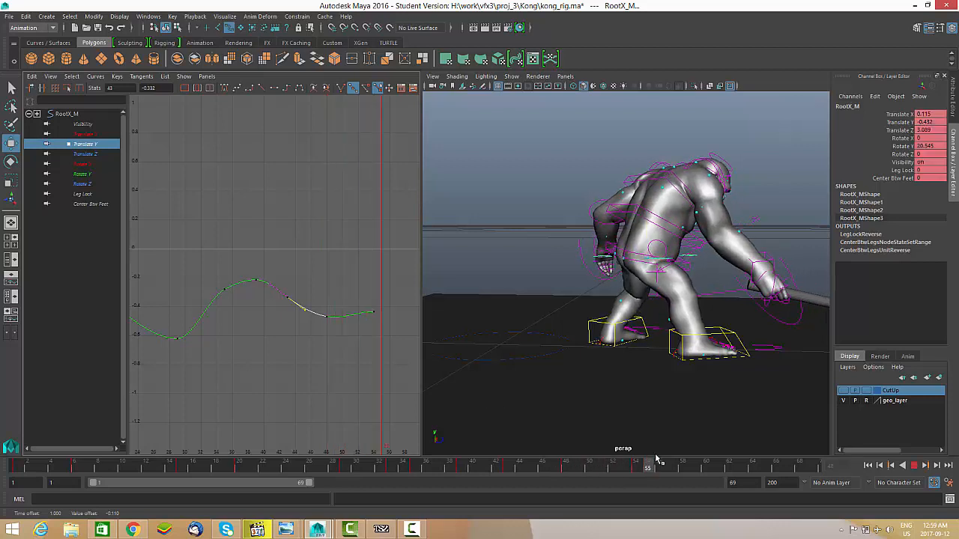
pyautogui.moveTo(678, 455)
pyautogui.mouseDown()
pyautogui.moveTo(577, 457)
pyautogui.moveTo(635, 452)
pyautogui.moveTo(550, 437)
pyautogui.mouseUp()
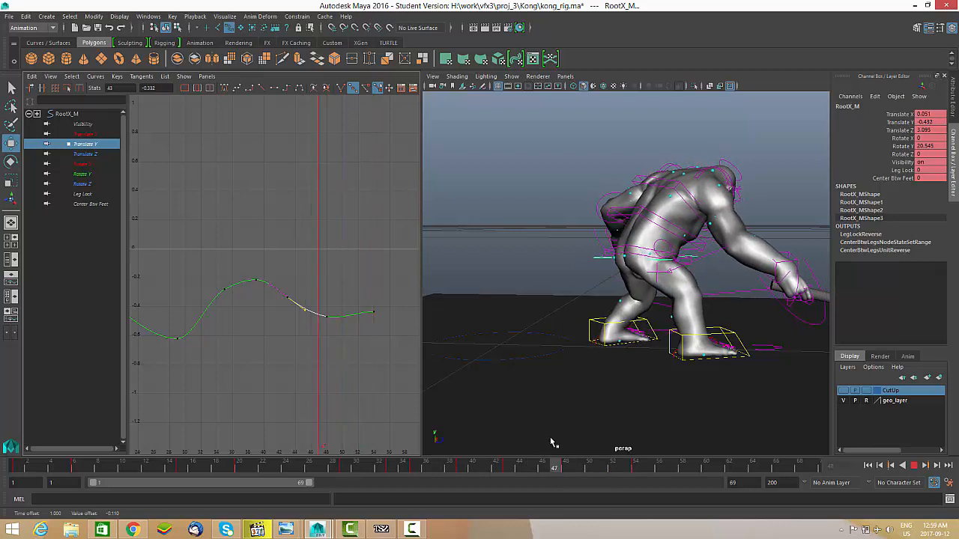
# On the hips' Translate Y curve, move the frame 48 key to frame 47 and the frame 54 key to frame 57.
pyautogui.moveTo(309, 347); pyautogui.dragTo(320, 349, button='middle')
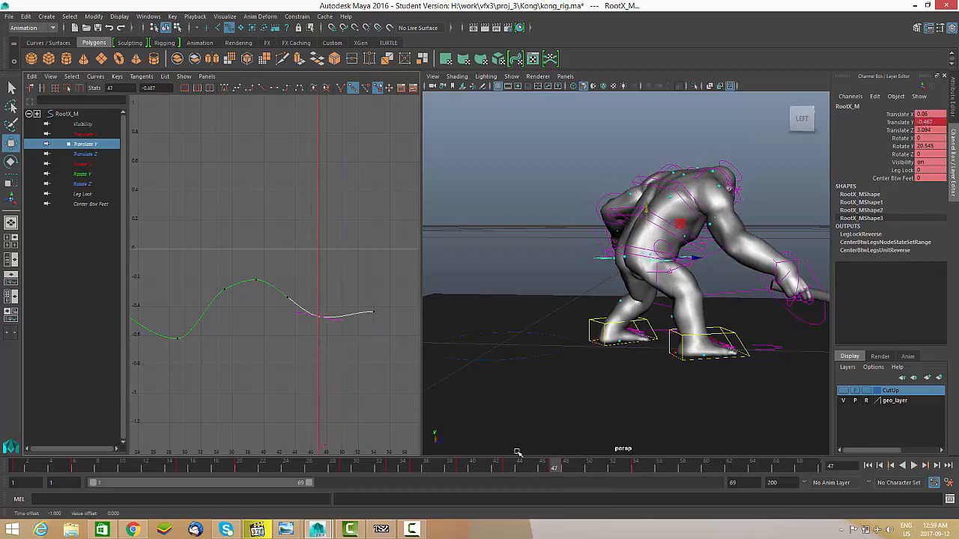
pyautogui.moveTo(566, 467); pyautogui.dragTo(670, 469)
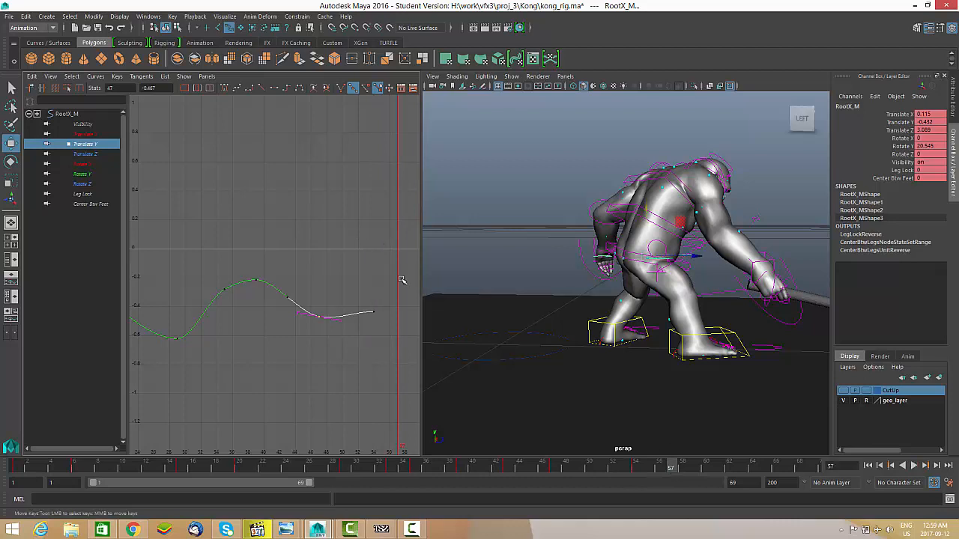
pyautogui.moveTo(374, 326); pyautogui.dragTo(397, 327, button='middle')
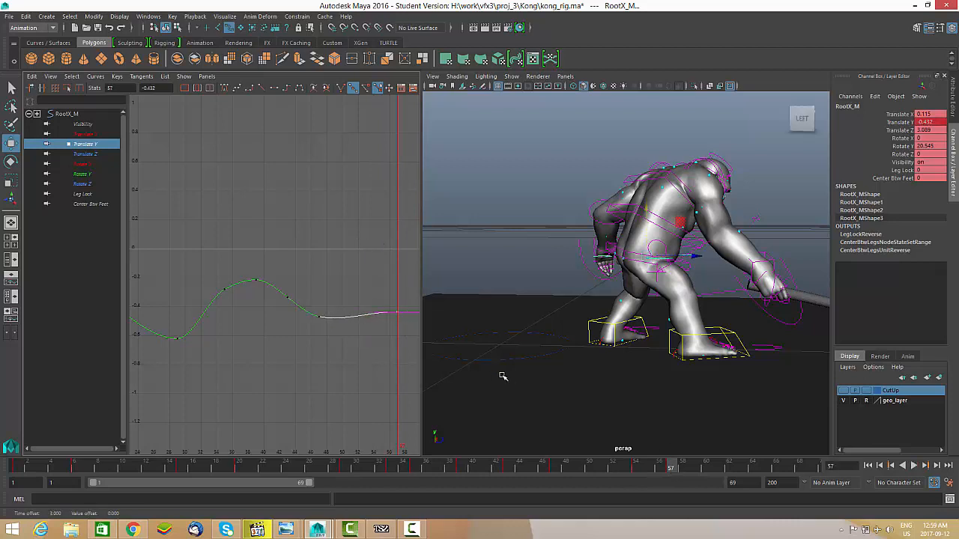
# Insert a key at frame 53 on the hips' Translate Y curve and raise it to -0.406.
pyautogui.moveTo(658, 469); pyautogui.dragTo(624, 469)
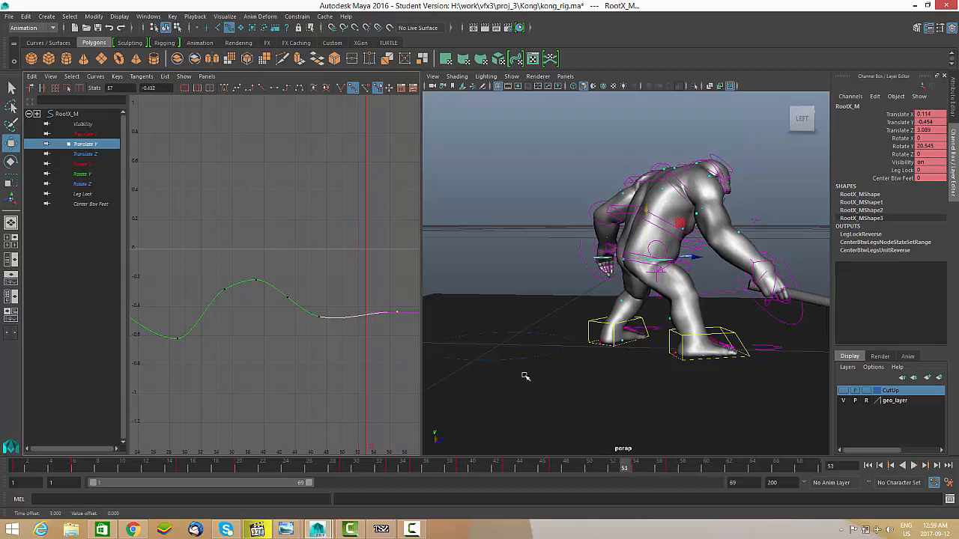
pyautogui.moveTo(372, 341); pyautogui.dragTo(379, 333, button='middle')
pyautogui.keyDown('alt'); pyautogui.keyDown('shift'); pyautogui.moveTo(380, 333); pyautogui.dragTo(362, 334, button='right'); pyautogui.keyUp('shift'); pyautogui.keyUp('alt')
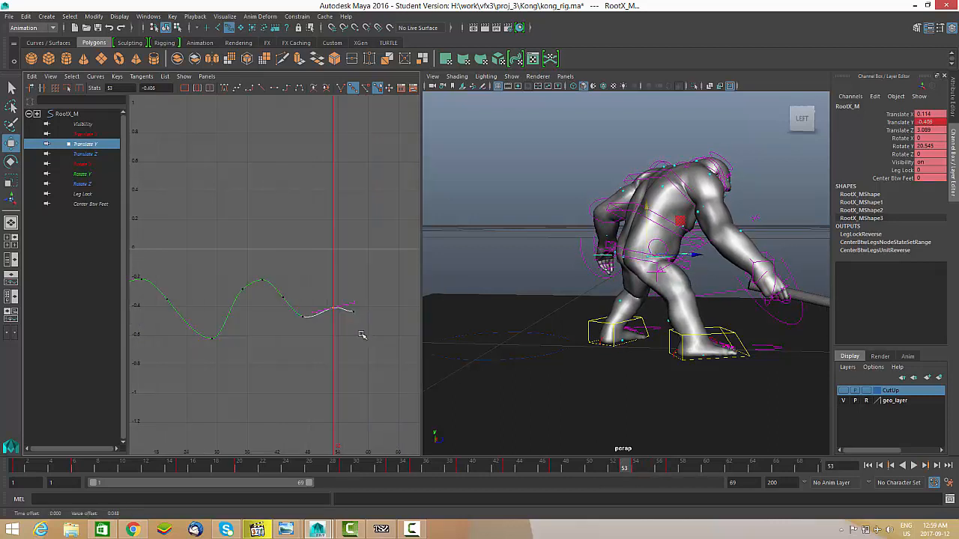
pyautogui.keyDown('alt'); pyautogui.moveTo(344, 334); pyautogui.dragTo(379, 325, button='middle'); pyautogui.keyUp('alt')
pyautogui.moveTo(378, 326)
pyautogui.keyDown('alt'); pyautogui.mouseDown(button='right')
pyautogui.moveTo(353, 325)
pyautogui.moveTo(376, 337)
pyautogui.mouseUp(button='right'); pyautogui.keyUp('alt')
pyautogui.keyDown('alt'); pyautogui.moveTo(375, 337); pyautogui.dragTo(229, 305, button='middle'); pyautogui.keyUp('alt')
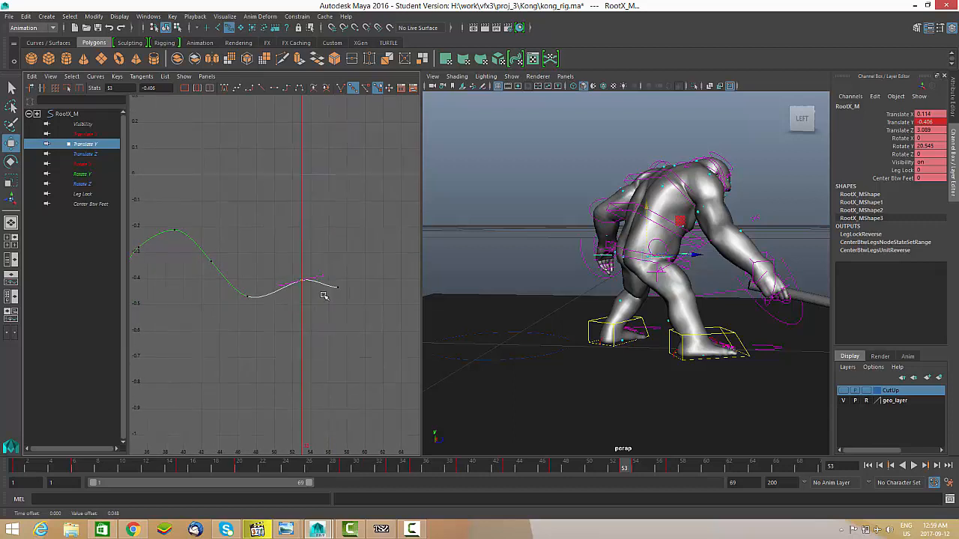
# Try adjusting the frame 57 key on the hips' Translate Y curve, undo the edit and play back the swing.
pyautogui.moveTo(322, 311); pyautogui.dragTo(323, 312)
pyautogui.hotkey('ctrl', 'z')
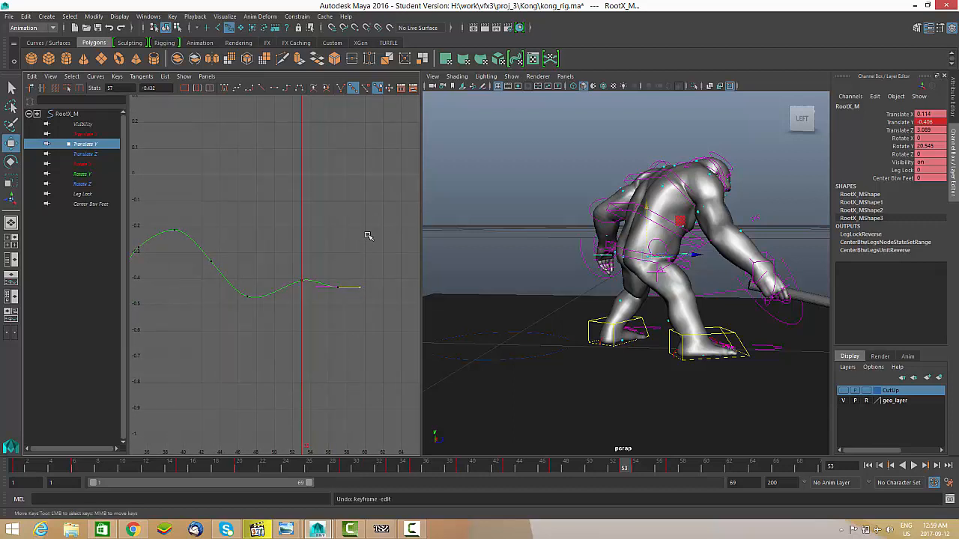
pyautogui.hotkey('alt', 'v')
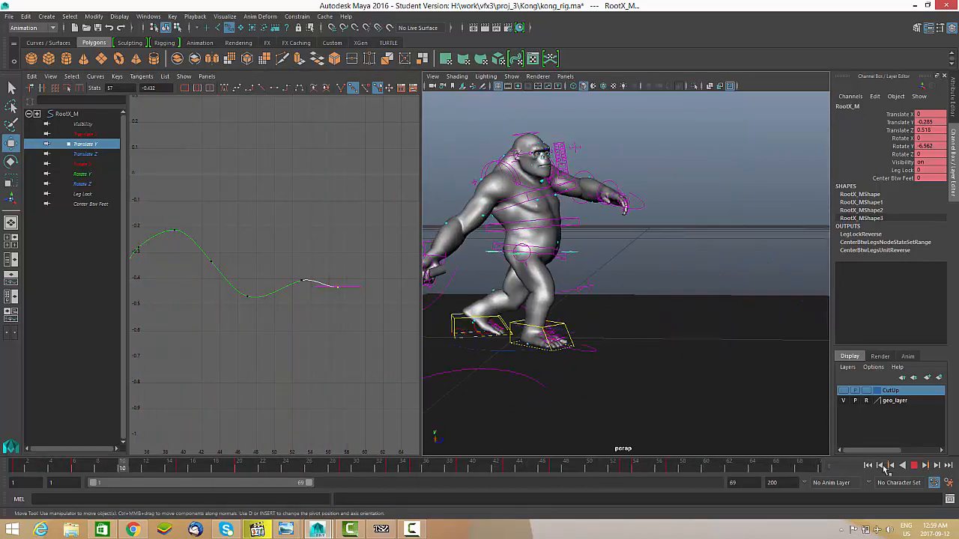
pyautogui.click(912, 466)
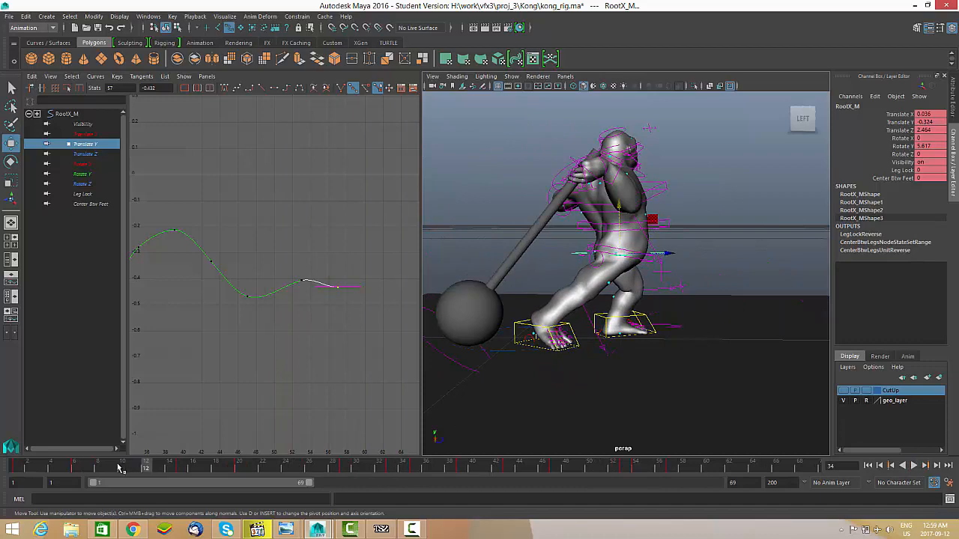
# Show only the hips' Translate Z curve, frame it in the graph and play back the forward motion.
pyautogui.moveTo(119, 468); pyautogui.dragTo(158, 466)
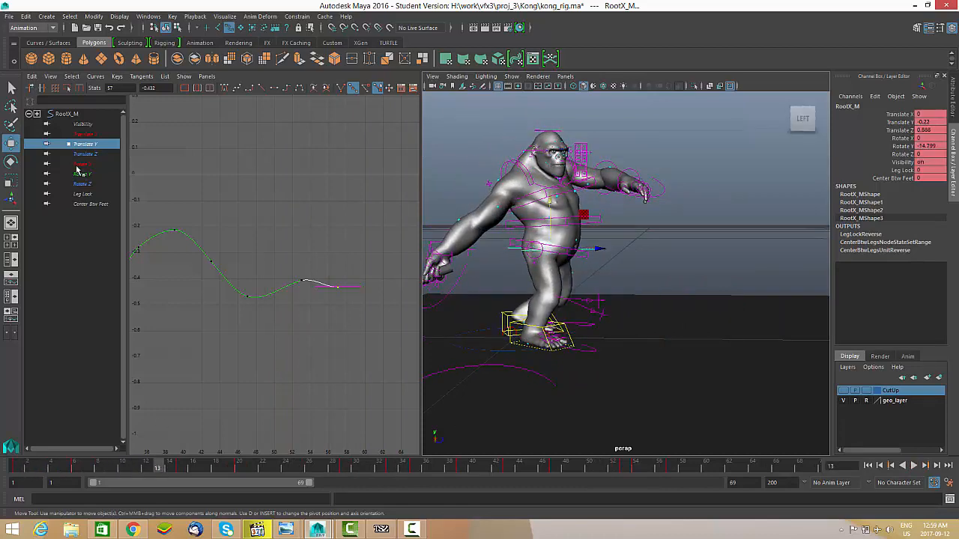
pyautogui.click(86, 154)
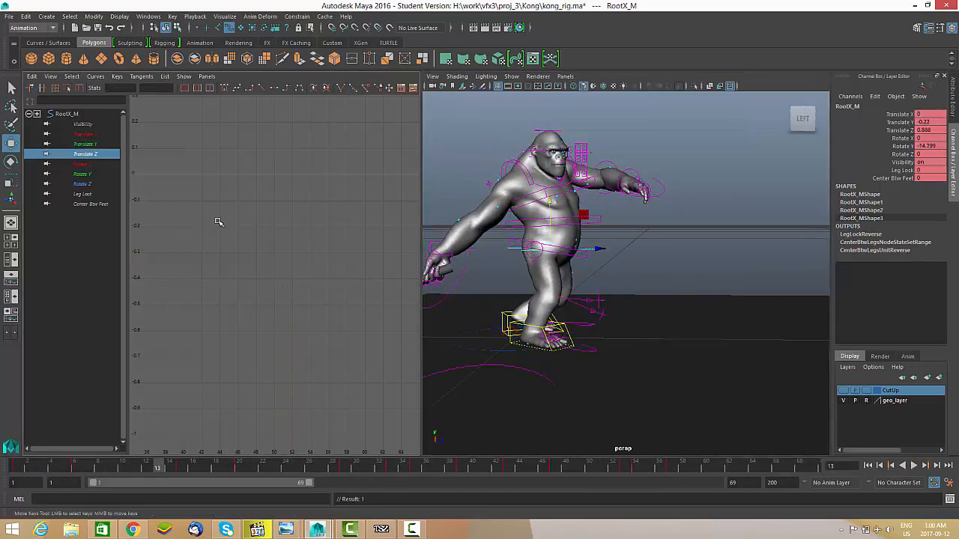
pyautogui.press('f')
pyautogui.keyDown('alt'); pyautogui.moveTo(255, 246); pyautogui.dragTo(248, 244, button='middle'); pyautogui.keyUp('alt')
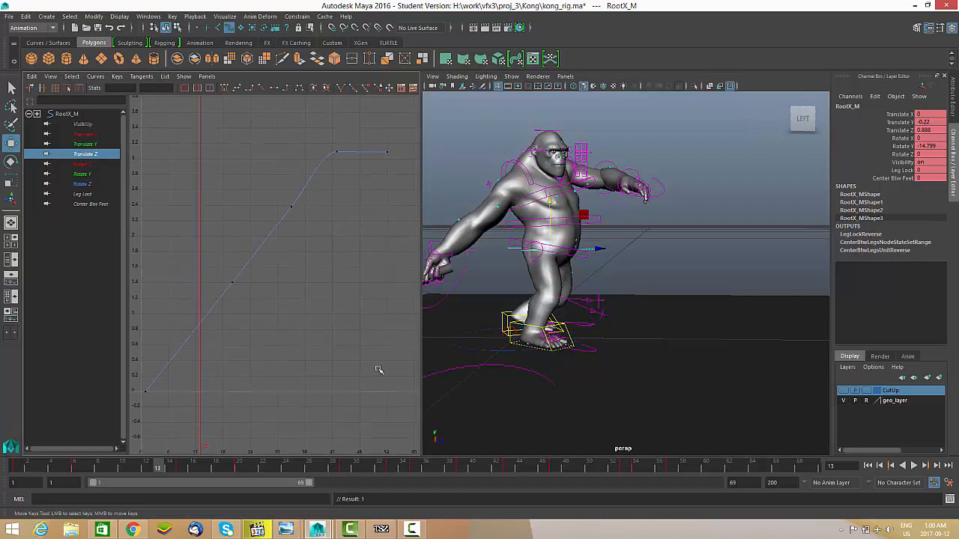
pyautogui.hotkey('alt', 'v')
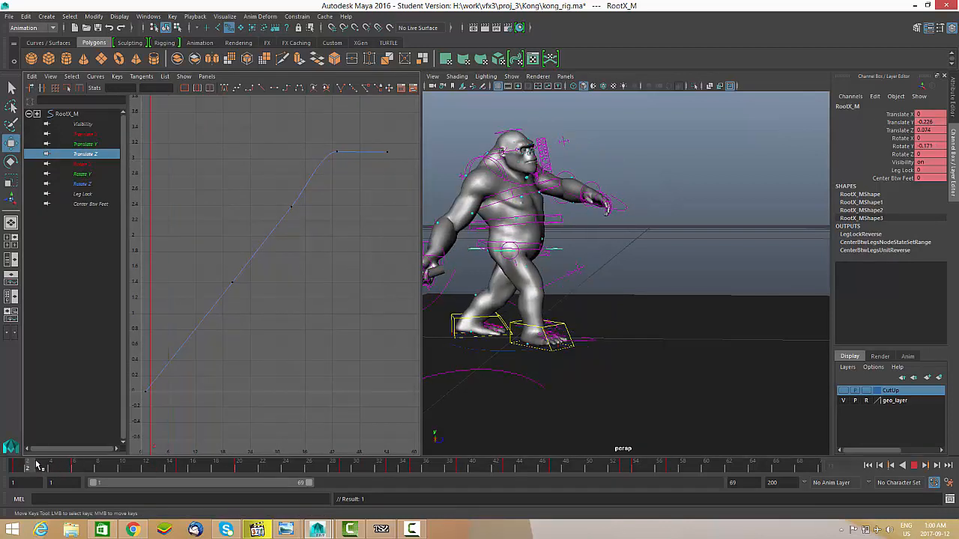
pyautogui.click(38, 466)
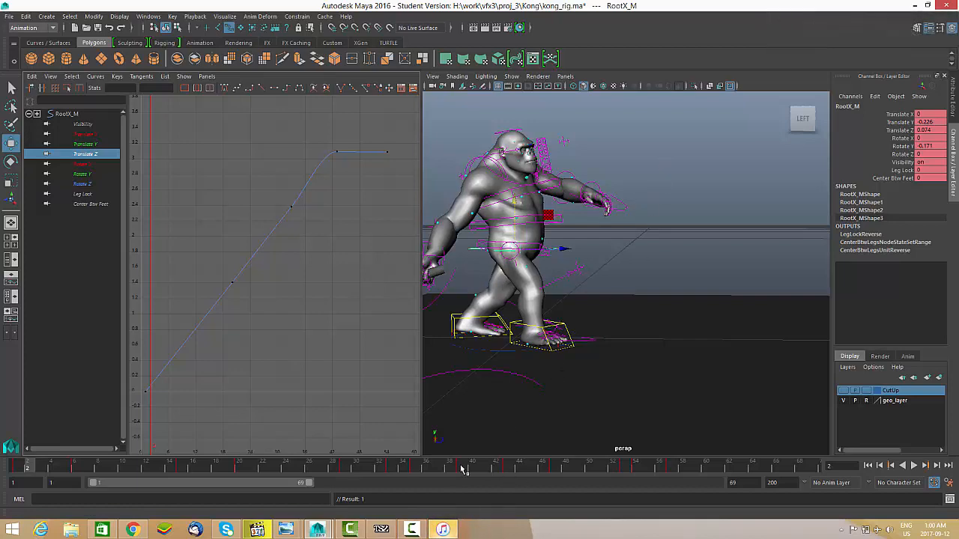
# Lower the frame 33 key on the hips' Translate Z curve, play back the motion and settle the key at 2.365.
pyautogui.moveTo(453, 466); pyautogui.dragTo(344, 466)
pyautogui.moveTo(365, 435); pyautogui.dragTo(388, 432)
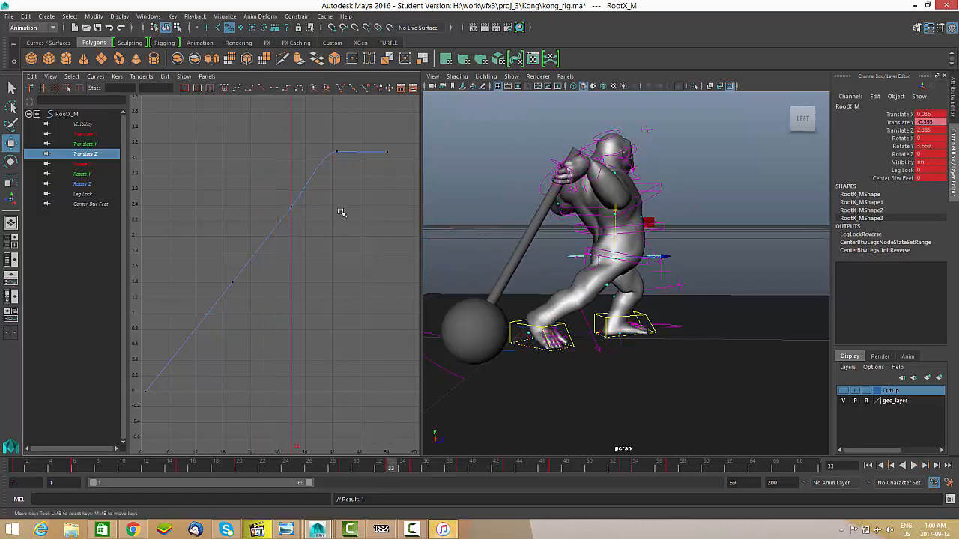
pyautogui.moveTo(284, 221); pyautogui.dragTo(284, 221)
pyautogui.moveTo(313, 224); pyautogui.dragTo(313, 231, button='middle')
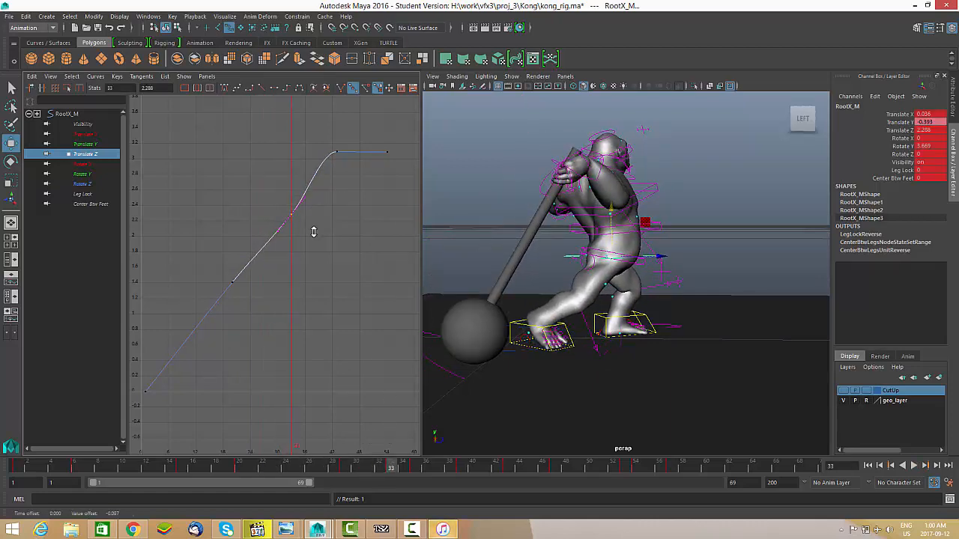
pyautogui.hotkey('alt', 'v')
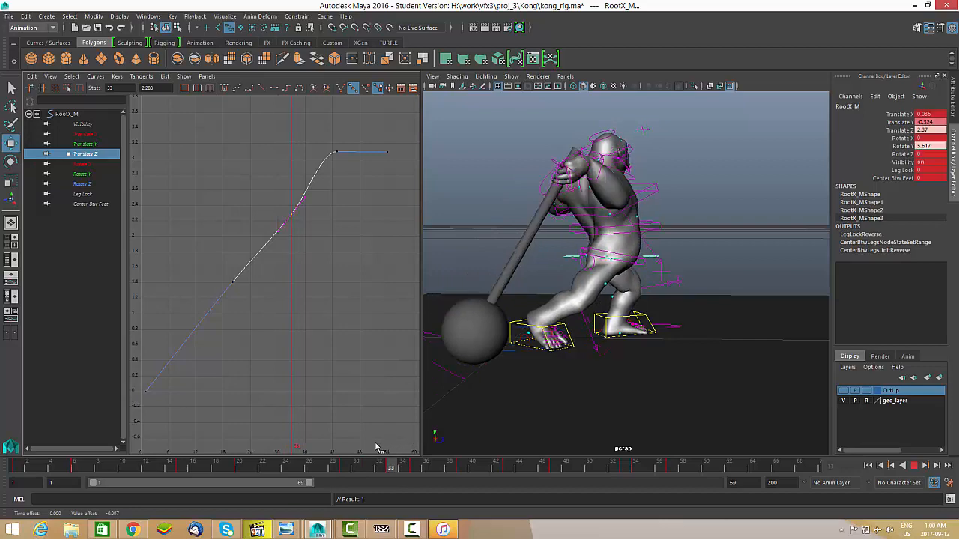
pyautogui.hotkey('alt', 'v')
pyautogui.moveTo(353, 323); pyautogui.dragTo(356, 321, button='middle')
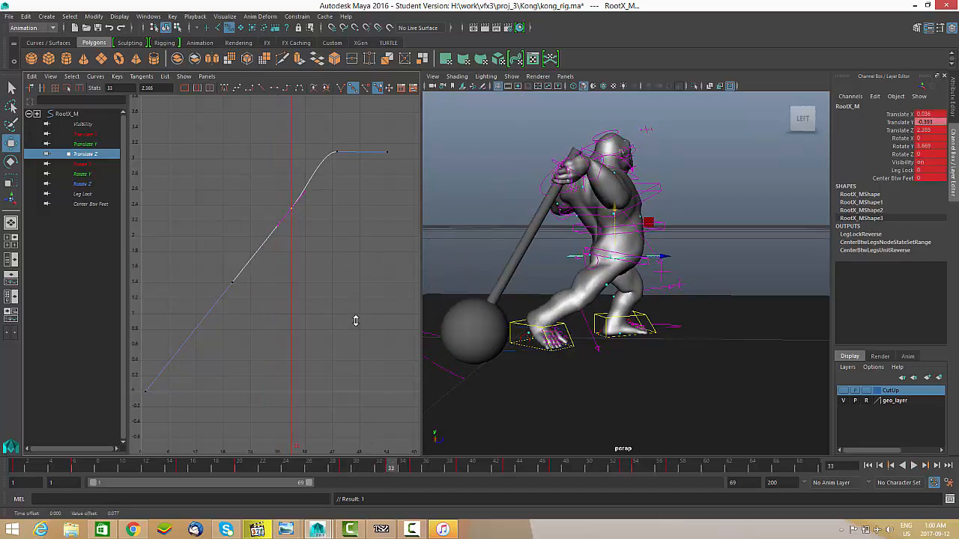
# Insert a key at frame 27 on the hips' Translate Z curve, lower it to 1.75 and play back the motion.
pyautogui.moveTo(403, 468); pyautogui.dragTo(322, 467)
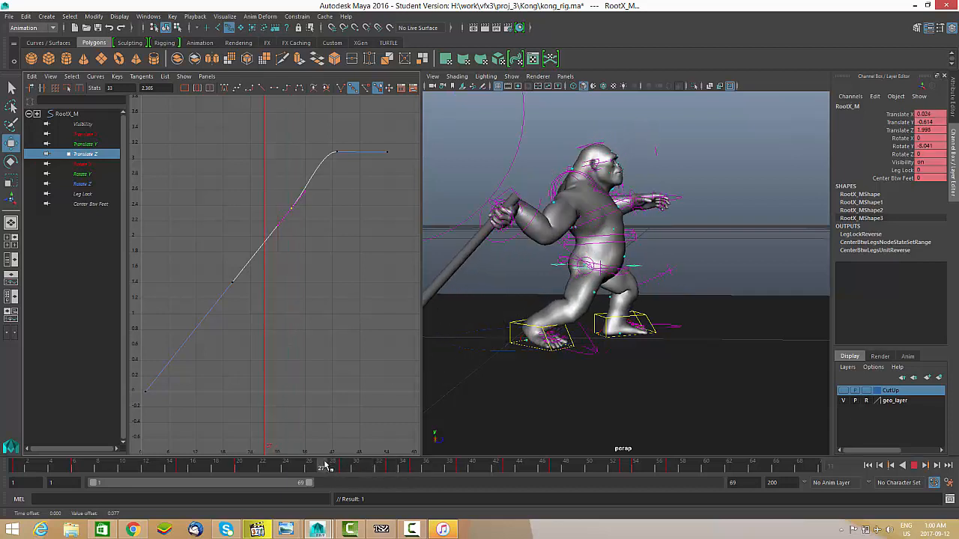
pyautogui.press('s')
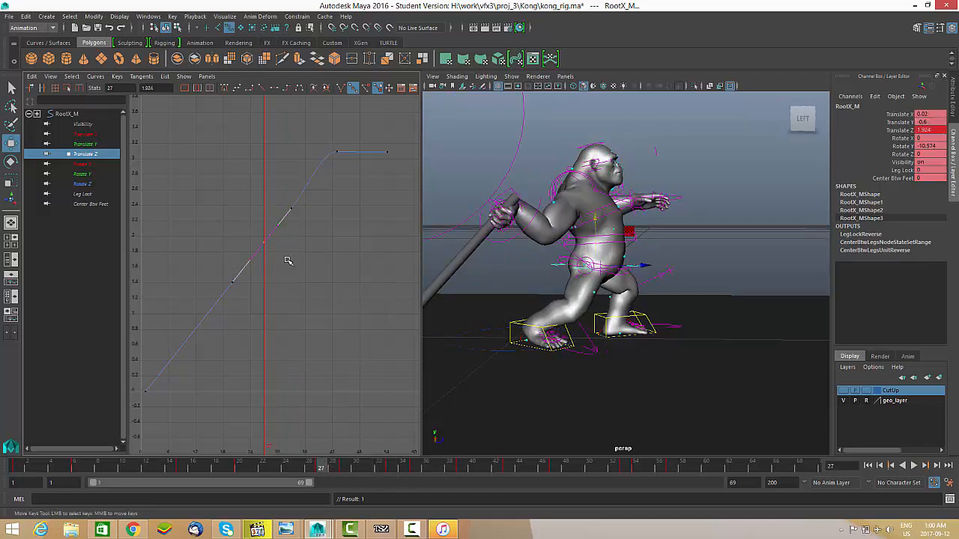
pyautogui.moveTo(287, 262); pyautogui.dragTo(297, 281, button='middle')
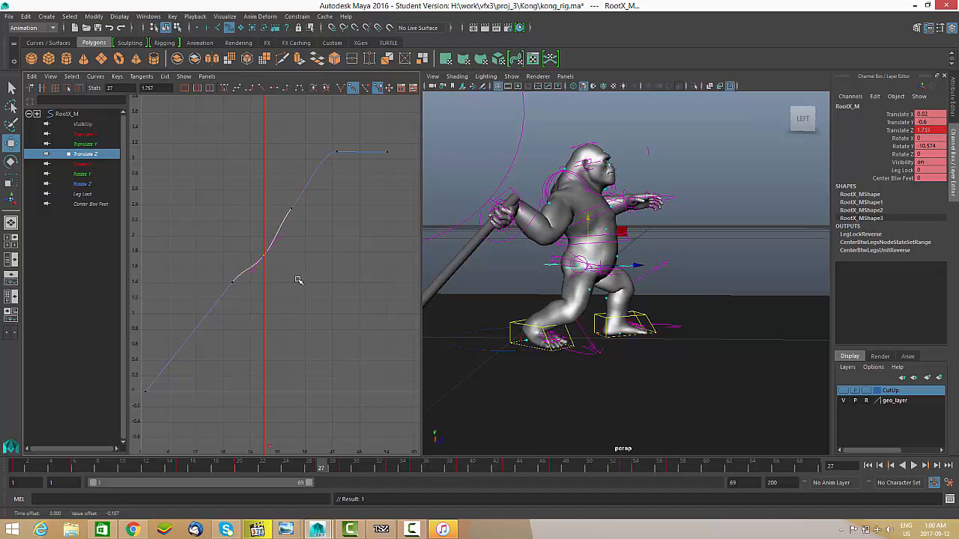
pyautogui.hotkey('alt', 'v')
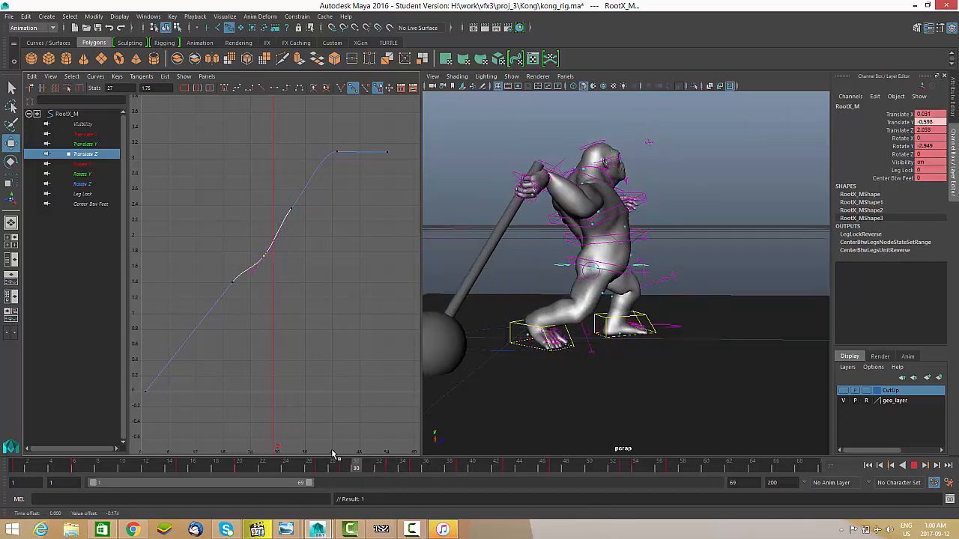
pyautogui.hotkey('alt', 'v')
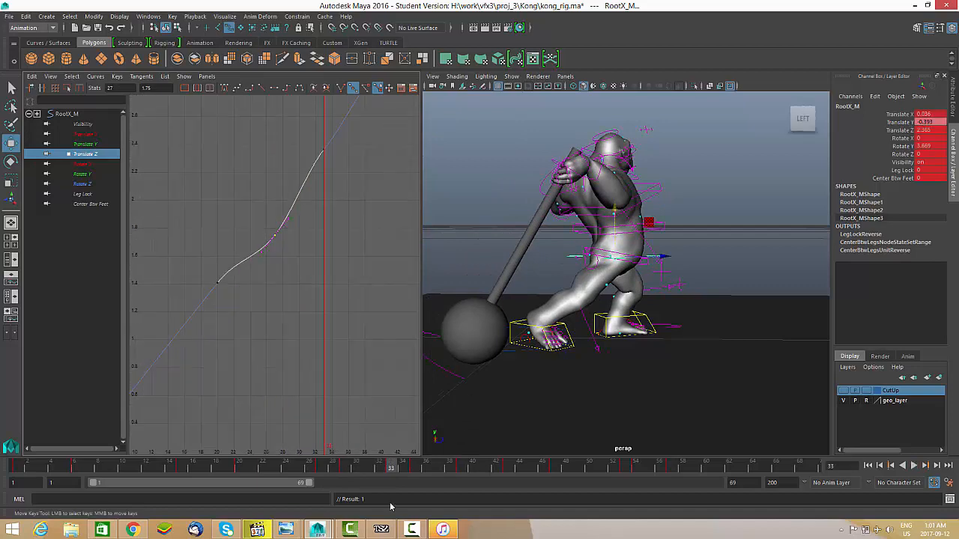
pyautogui.press('super')
pyautogui.press('super')
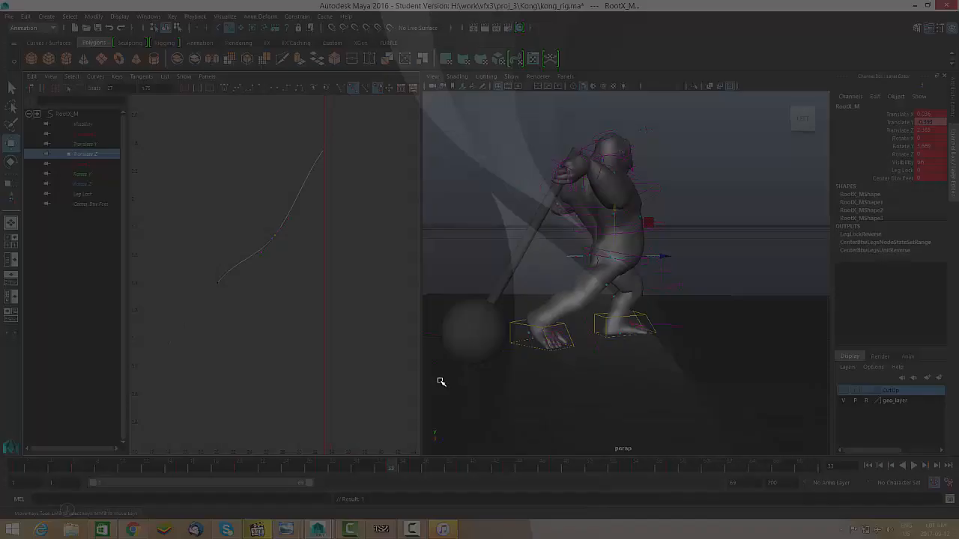
# Lower the frame 20 key on the hips' Translate Z curve to 1.207 to smooth the forward acceleration.
pyautogui.keyDown('alt'); pyautogui.moveTo(319, 248); pyautogui.dragTo(344, 257, button='middle'); pyautogui.keyUp('alt')
pyautogui.keyDown('alt'); pyautogui.moveTo(344, 258); pyautogui.dragTo(257, 370, button='right'); pyautogui.keyUp('alt')
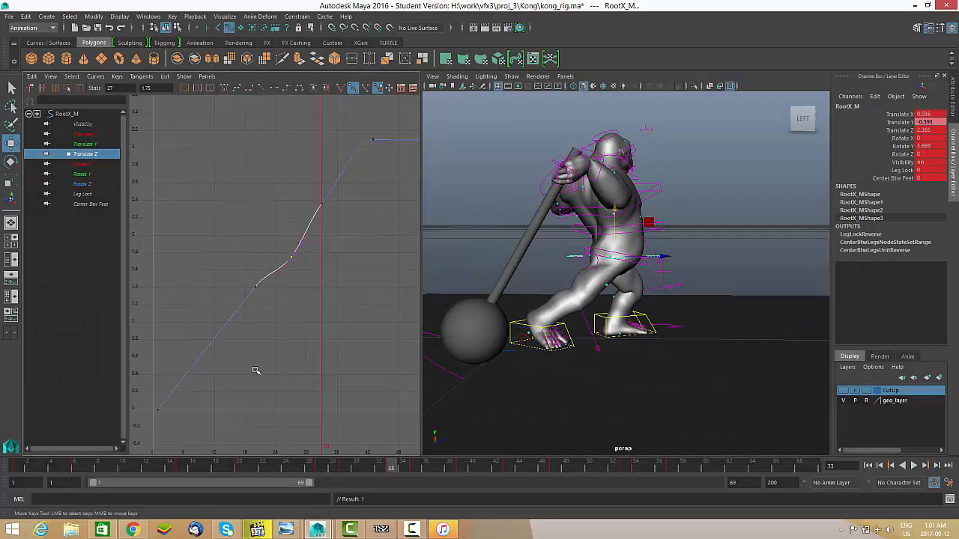
pyautogui.moveTo(393, 469); pyautogui.dragTo(239, 469)
pyautogui.moveTo(277, 246); pyautogui.dragTo(242, 325)
pyautogui.moveTo(276, 316); pyautogui.dragTo(280, 332, button='middle')
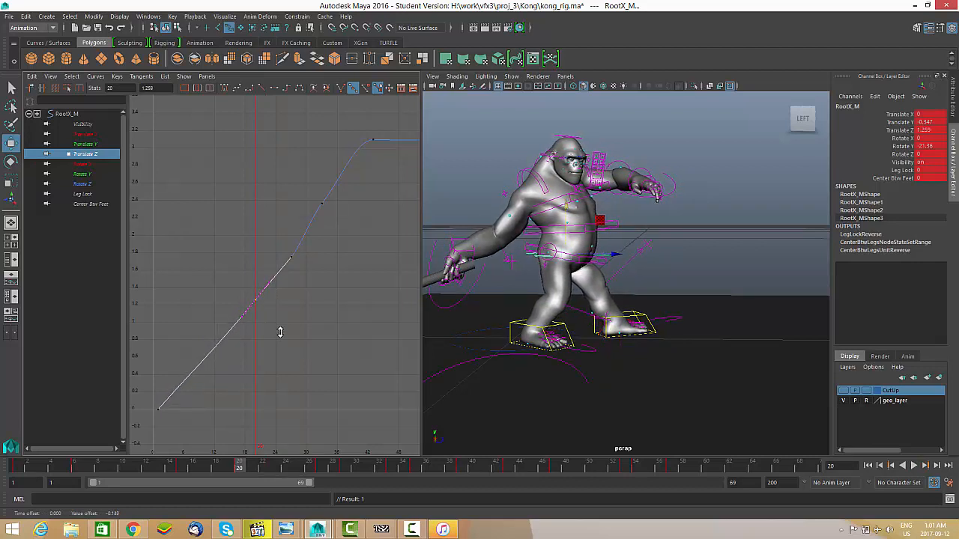
pyautogui.moveTo(254, 279); pyautogui.dragTo(281, 295)
pyautogui.moveTo(280, 293); pyautogui.dragTo(281, 291, button='middle')
pyautogui.moveTo(243, 277); pyautogui.dragTo(270, 321)
pyautogui.moveTo(271, 321); pyautogui.dragTo(270, 325, button='middle')
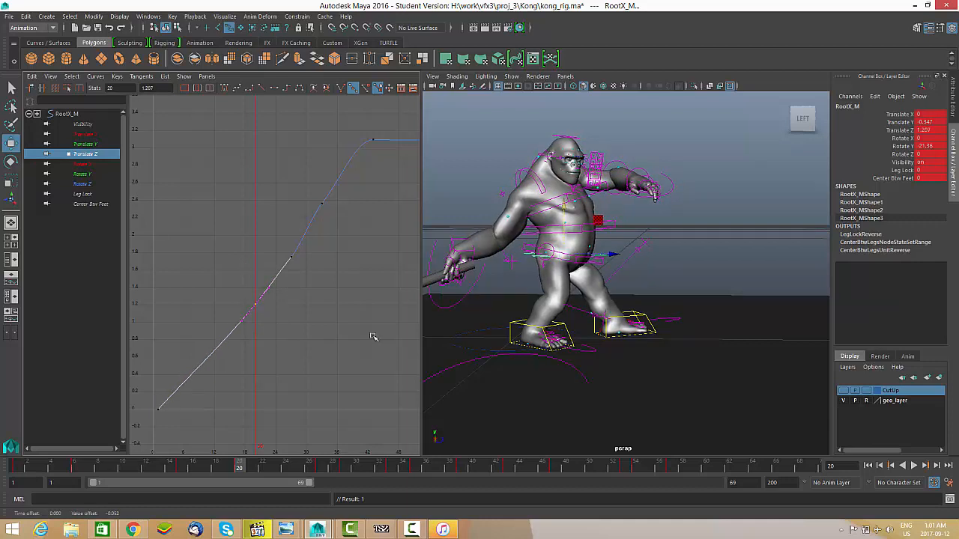
# Select the left foot control and shift its landing keys at frames 19 to 21 one frame later.
pyautogui.moveTo(237, 468)
pyautogui.mouseDown()
pyautogui.moveTo(219, 459)
pyautogui.moveTo(242, 453)
pyautogui.mouseUp()
pyautogui.scroll(5, 612, 256)
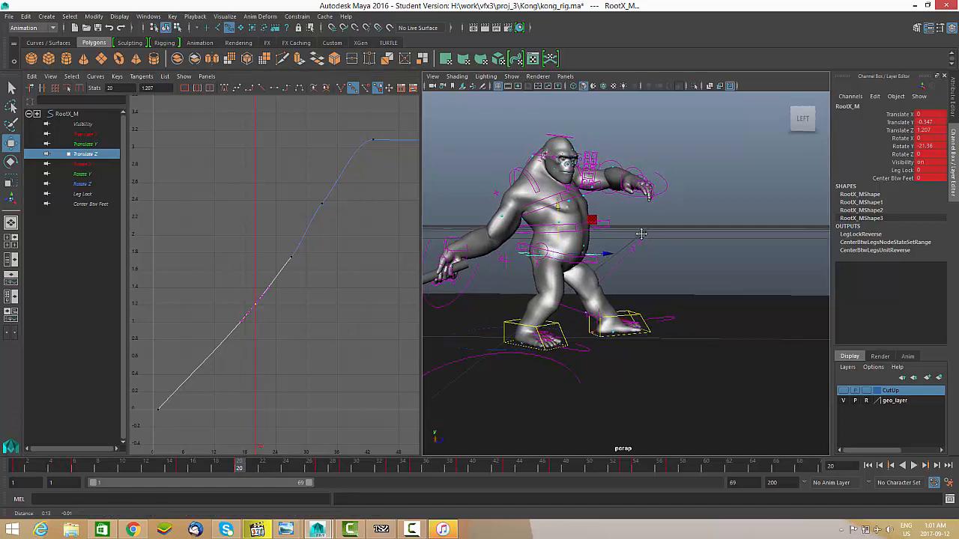
pyautogui.keyDown('alt'); pyautogui.moveTo(633, 331); pyautogui.dragTo(607, 300); pyautogui.keyUp('alt')
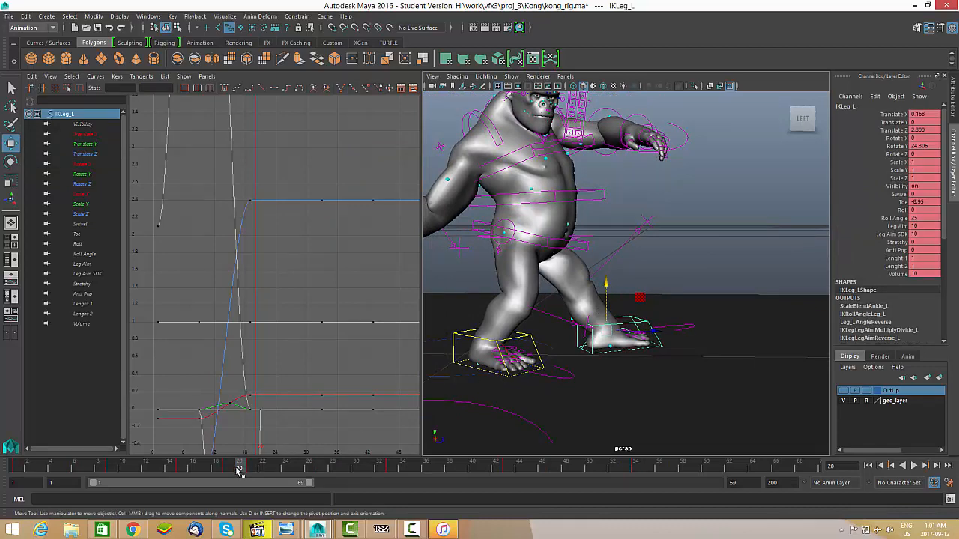
pyautogui.hotkey('alt', 'v')
pyautogui.moveTo(232, 466)
pyautogui.mouseDown()
pyautogui.moveTo(256, 470)
pyautogui.moveTo(233, 466)
pyautogui.moveTo(247, 470)
pyautogui.mouseUp()
pyautogui.click(299, 468)
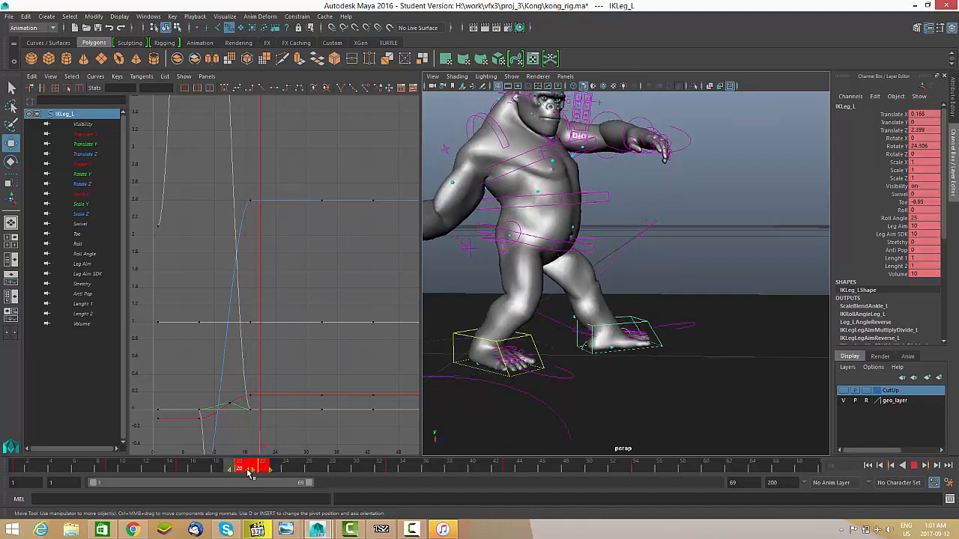
pyautogui.moveTo(321, 469); pyautogui.dragTo(246, 469)
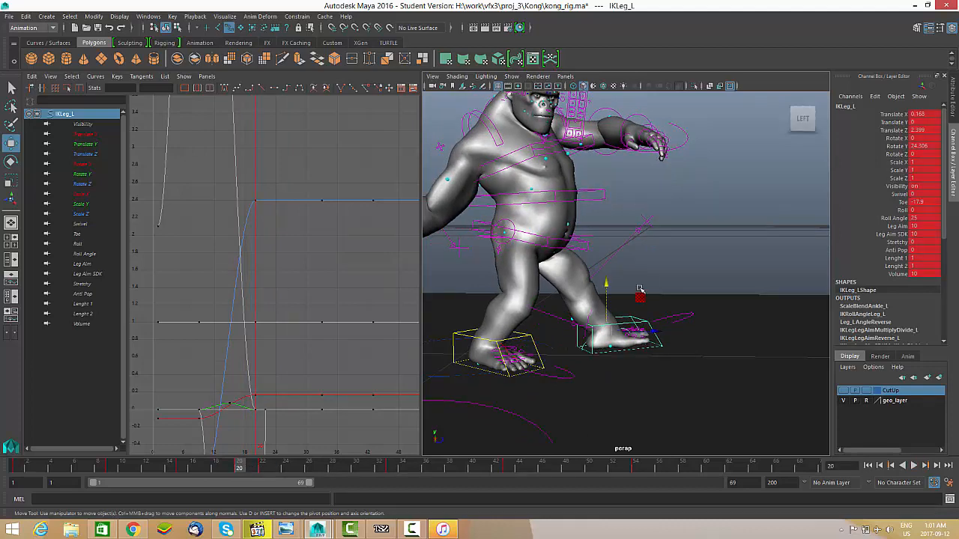
# At frame 20, set the left foot's Roll to about -1.8 and its Translate Y to 0 for a heel-first landing.
pyautogui.scroll(1, 608, 290)
pyautogui.moveTo(605, 290); pyautogui.dragTo(611, 281)
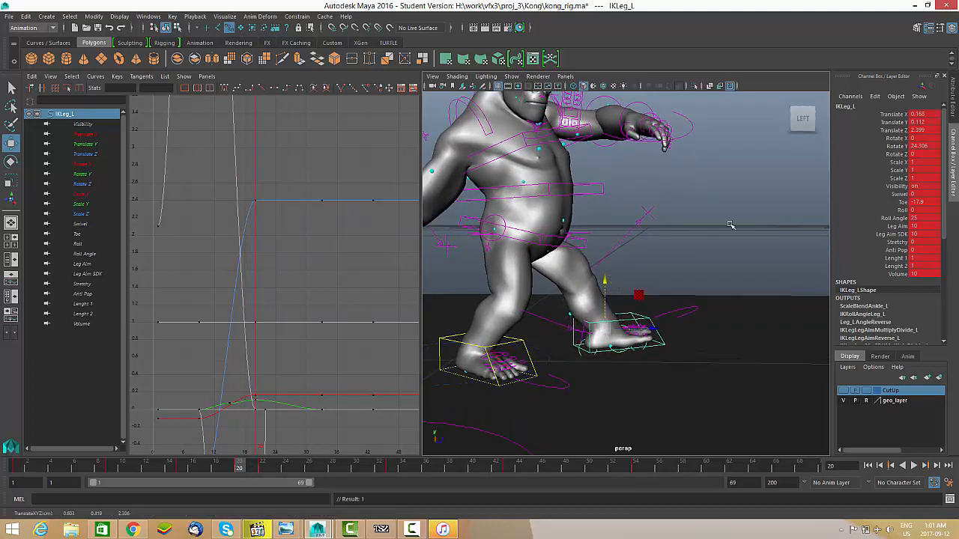
pyautogui.click(903, 210)
pyautogui.moveTo(592, 290); pyautogui.dragTo(601, 290, button='middle')
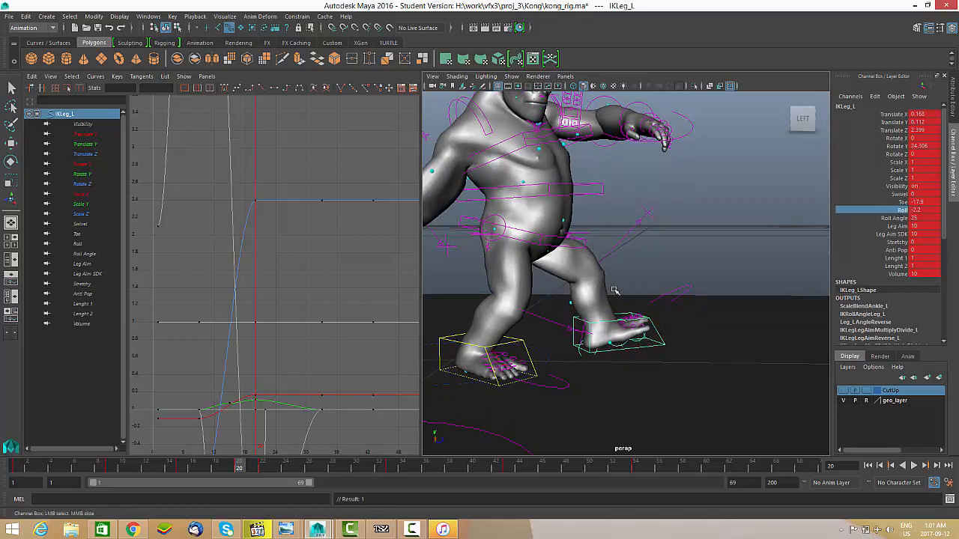
pyautogui.moveTo(607, 284); pyautogui.dragTo(623, 280)
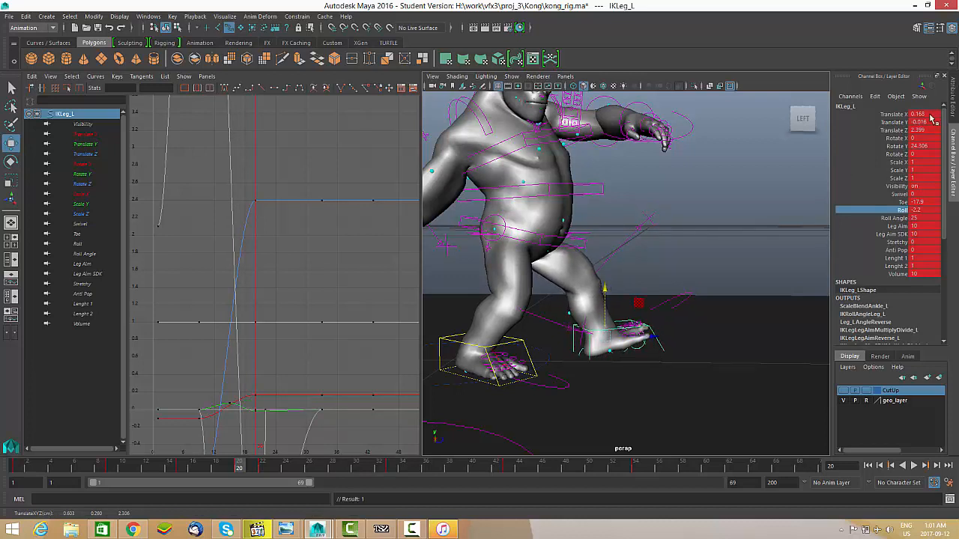
pyautogui.write('0')
pyautogui.press('Return')
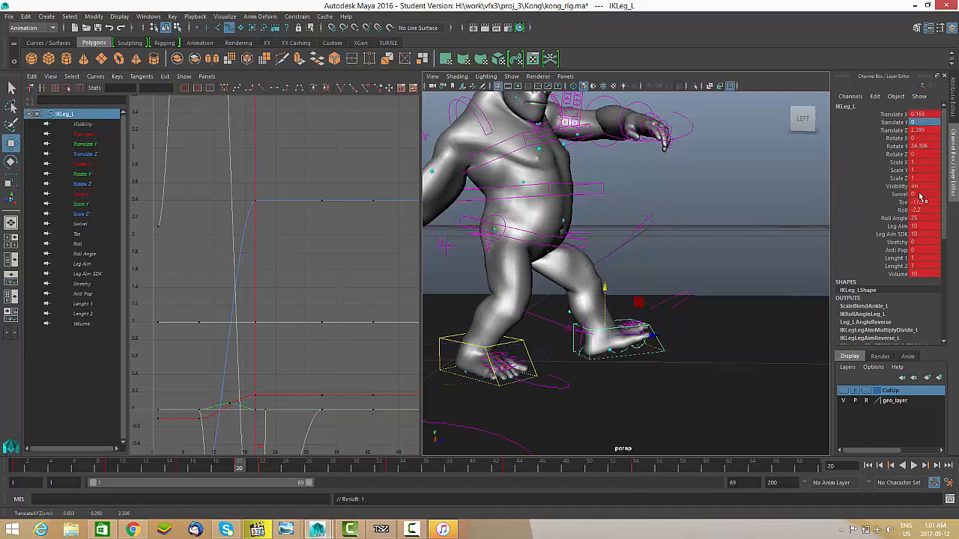
pyautogui.moveTo(718, 255); pyautogui.dragTo(724, 251, button='middle')
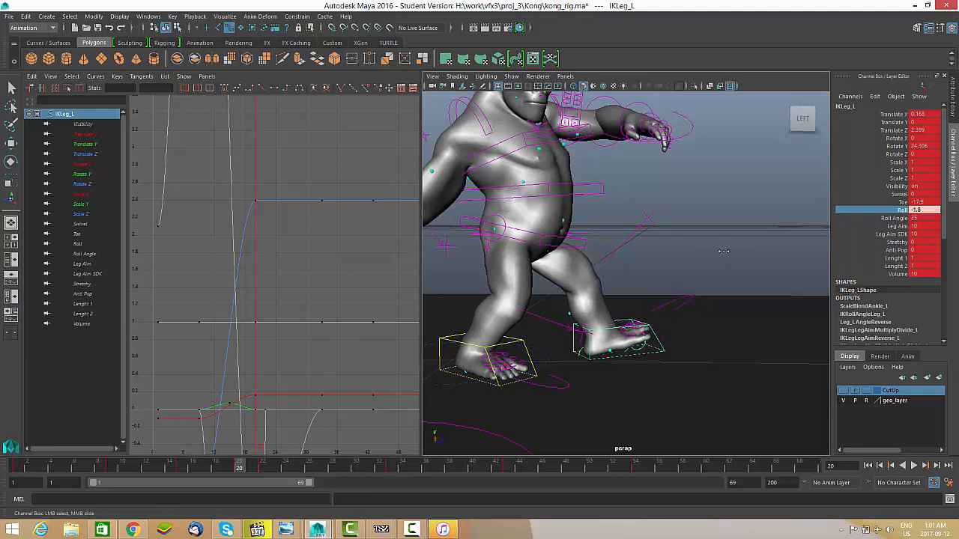
# At frame 22, set the left foot's Roll to 0 so the foot lies flat, and play back the motion.
pyautogui.hotkey('alt', 'v')
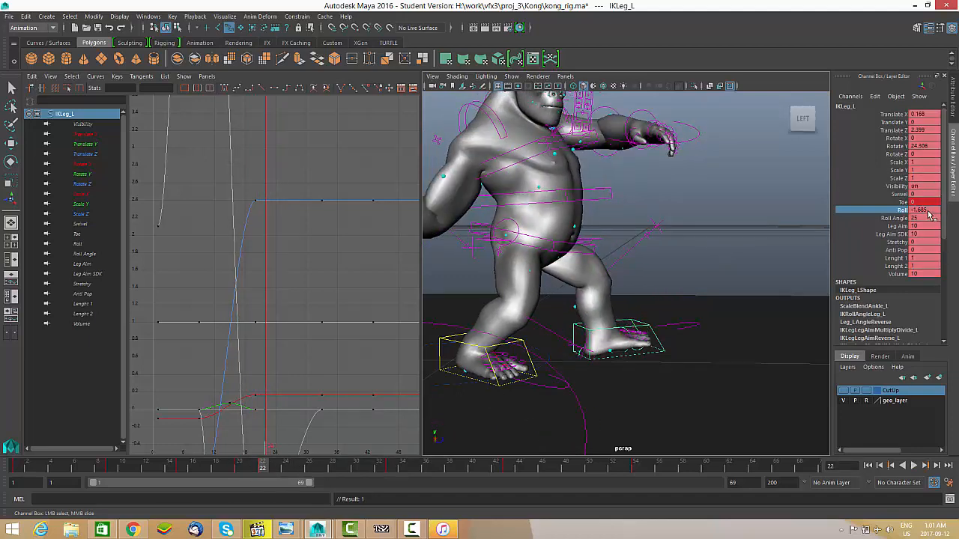
pyautogui.write('0')
pyautogui.press('Return')
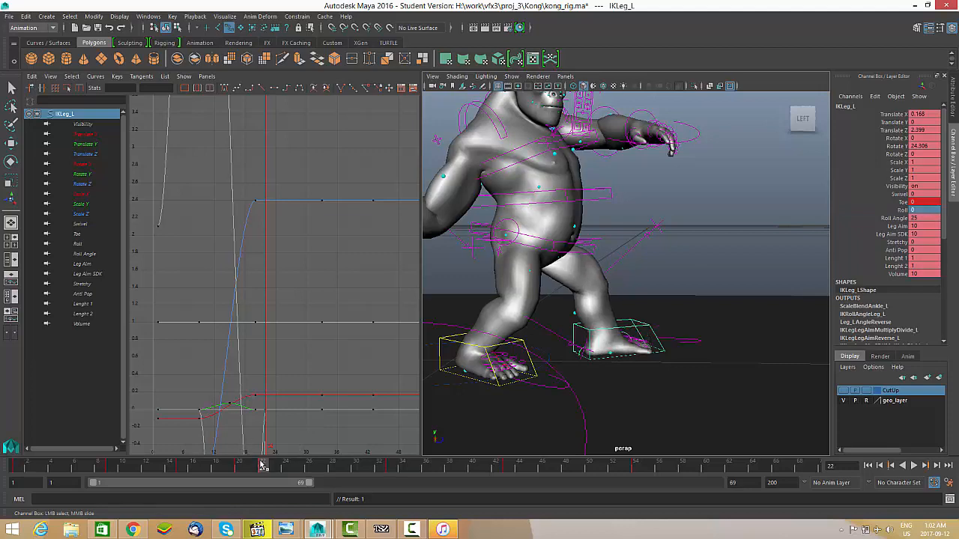
pyautogui.hotkey('alt', 'v')
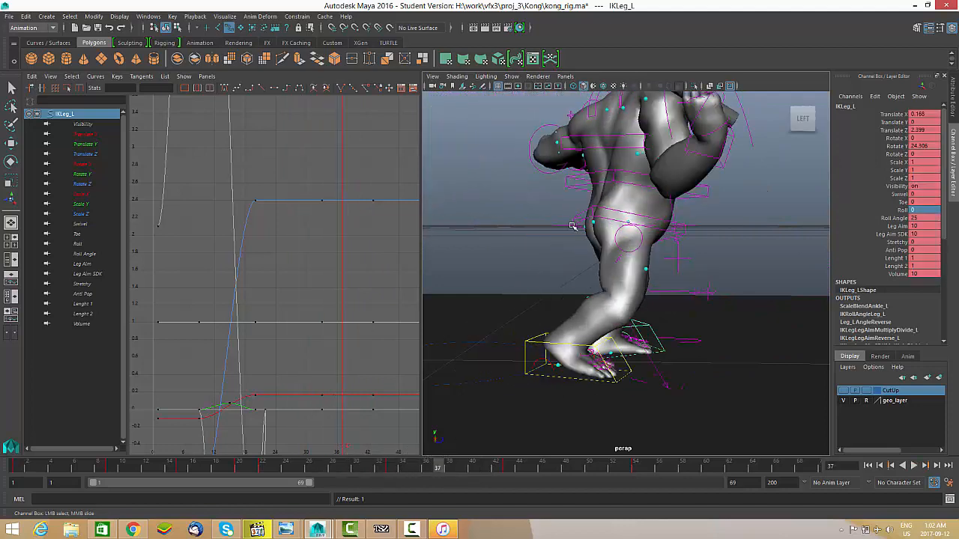
# Select the hips control, adjust the frame 27 key's tangent on its Translate Z curve and play back the motion.
pyautogui.click(579, 228)
pyautogui.keyDown('alt'); pyautogui.moveTo(579, 231); pyautogui.dragTo(588, 267); pyautogui.keyUp('alt')
pyautogui.click(581, 231)
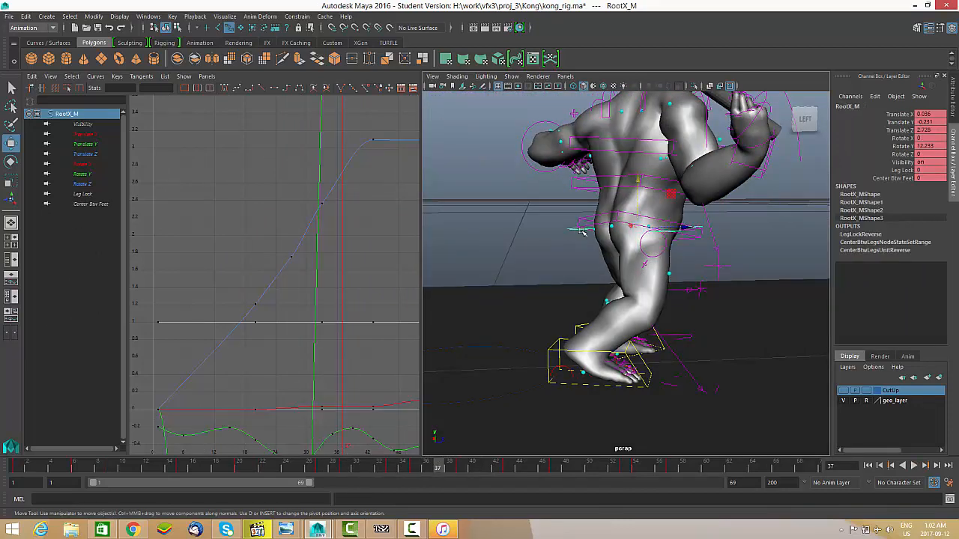
pyautogui.keyDown('alt'); pyautogui.moveTo(704, 273); pyautogui.dragTo(654, 273); pyautogui.keyUp('alt')
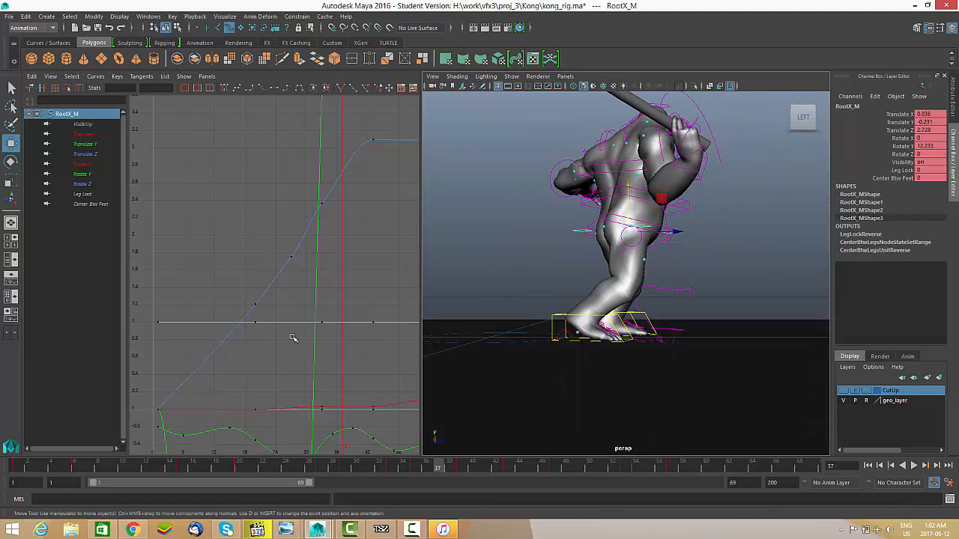
pyautogui.click(85, 154)
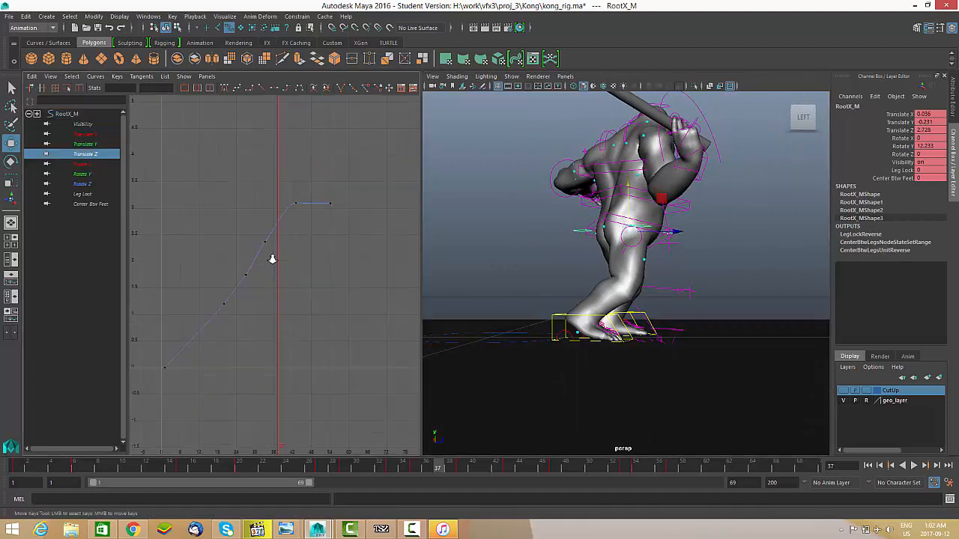
pyautogui.moveTo(448, 469)
pyautogui.mouseDown()
pyautogui.moveTo(385, 468)
pyautogui.moveTo(509, 461)
pyautogui.moveTo(419, 458)
pyautogui.moveTo(390, 443)
pyautogui.mouseUp()
pyautogui.keyDown('alt'); pyautogui.moveTo(267, 256); pyautogui.dragTo(291, 259, button='middle'); pyautogui.keyUp('alt')
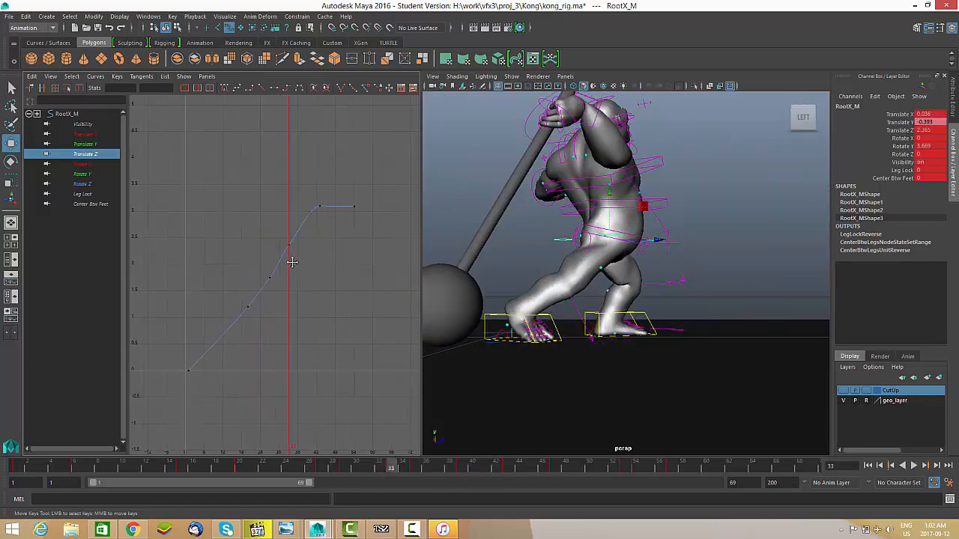
pyautogui.keyDown('alt'); pyautogui.moveTo(292, 259); pyautogui.dragTo(319, 248, button='right'); pyautogui.keyUp('alt')
pyautogui.moveTo(285, 167); pyautogui.dragTo(285, 168)
pyautogui.moveTo(320, 158); pyautogui.dragTo(333, 207)
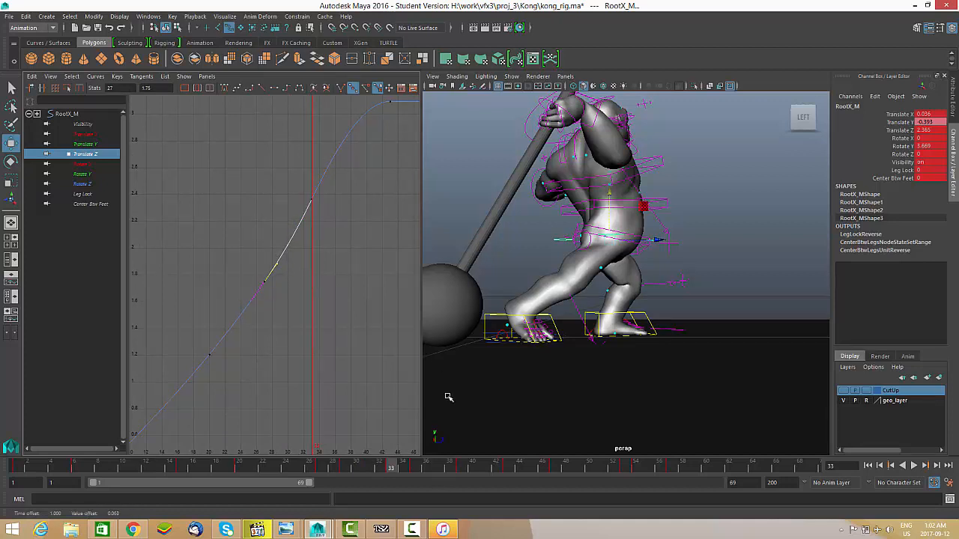
pyautogui.hotkey('alt', 'v')
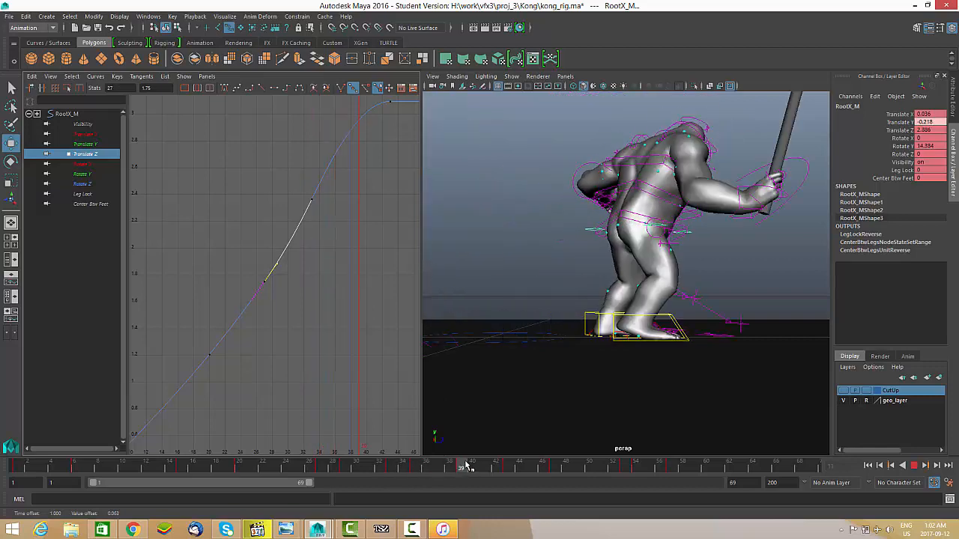
pyautogui.hotkey('alt', 'v')
# Reshape the hips' Translate Z tangents around frames 33 and 43 for a slight overshoot after frame 43, and play back the motion.
pyautogui.keyDown('alt'); pyautogui.moveTo(317, 261); pyautogui.dragTo(252, 336, button='middle'); pyautogui.keyUp('alt')
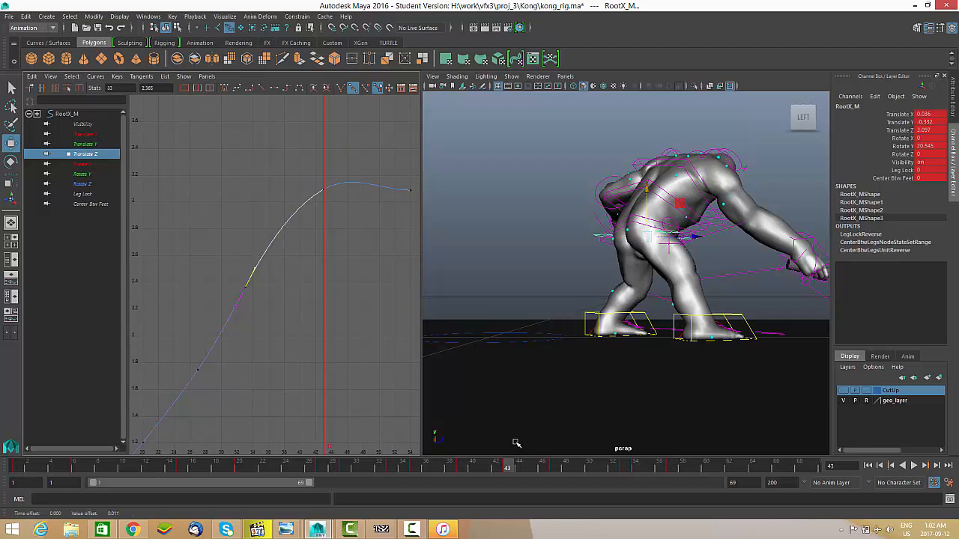
pyautogui.hotkey('alt', 'v')
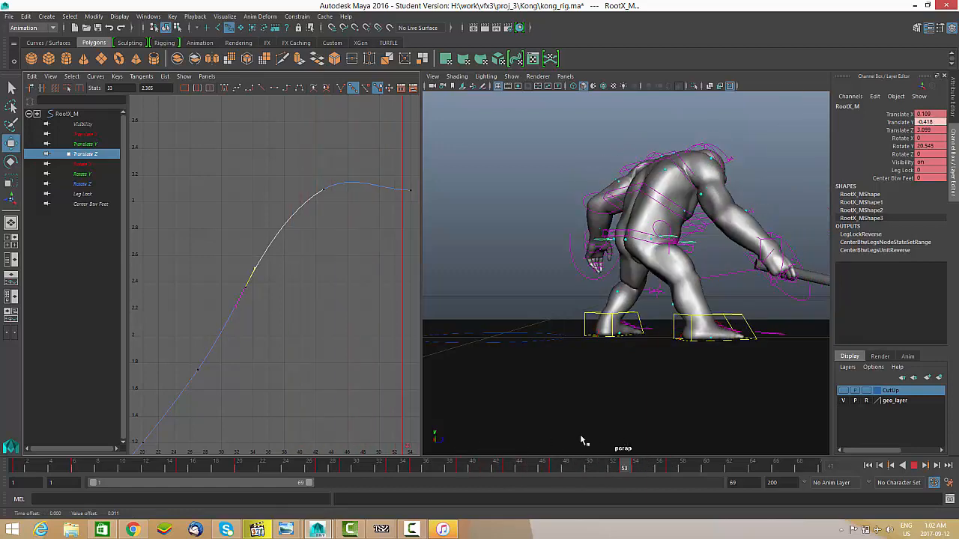
pyautogui.hotkey('alt', 'v')
pyautogui.keyDown('alt'); pyautogui.moveTo(365, 298); pyautogui.dragTo(338, 297, button='middle'); pyautogui.keyUp('alt')
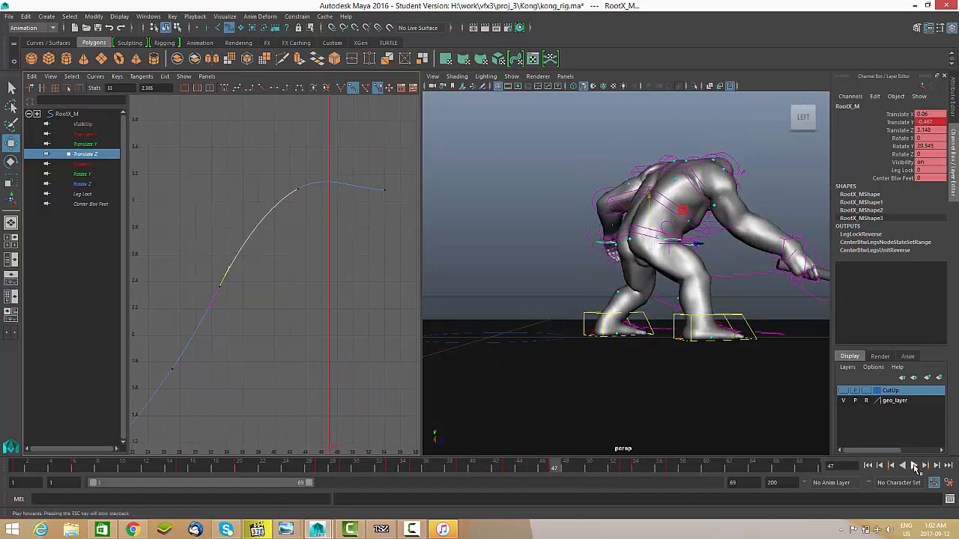
pyautogui.click(915, 465)
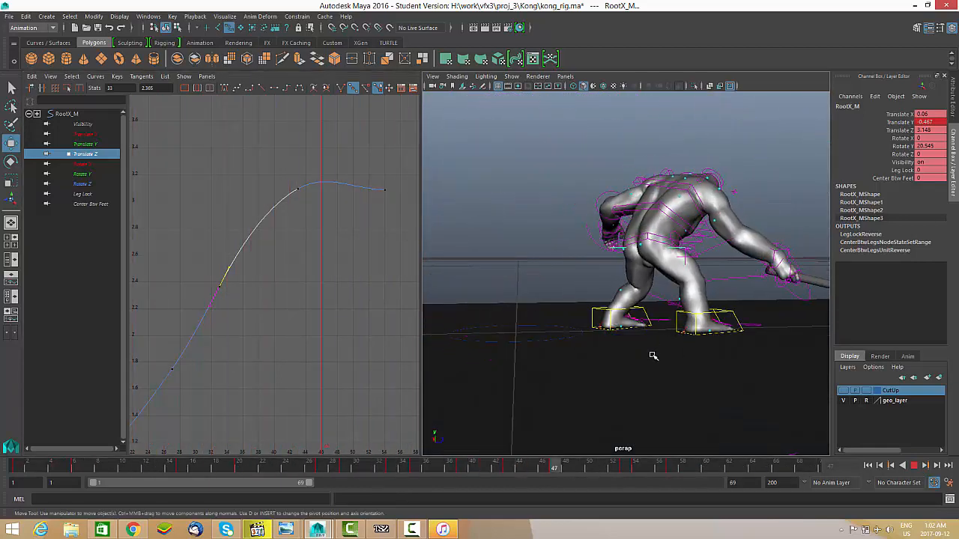
pyautogui.press('a')
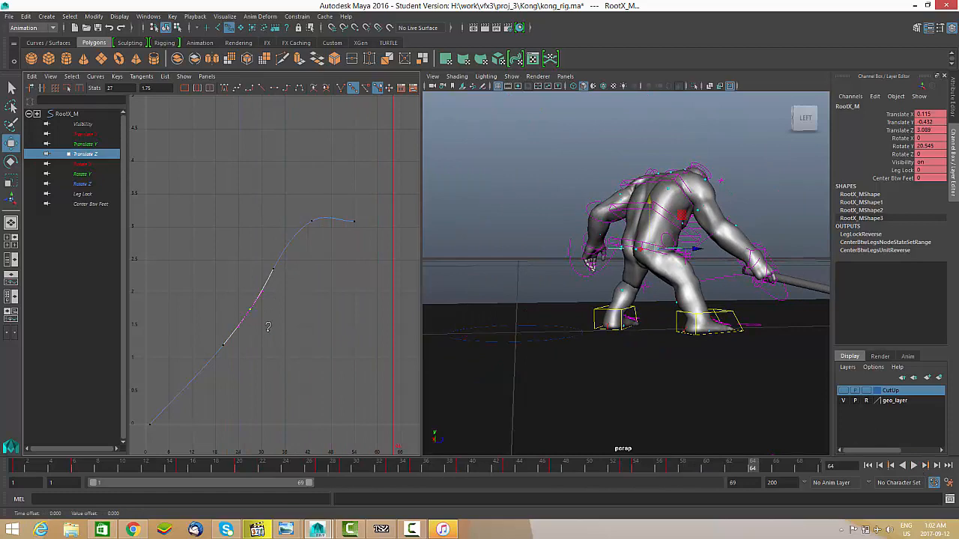
pyautogui.click(917, 464)
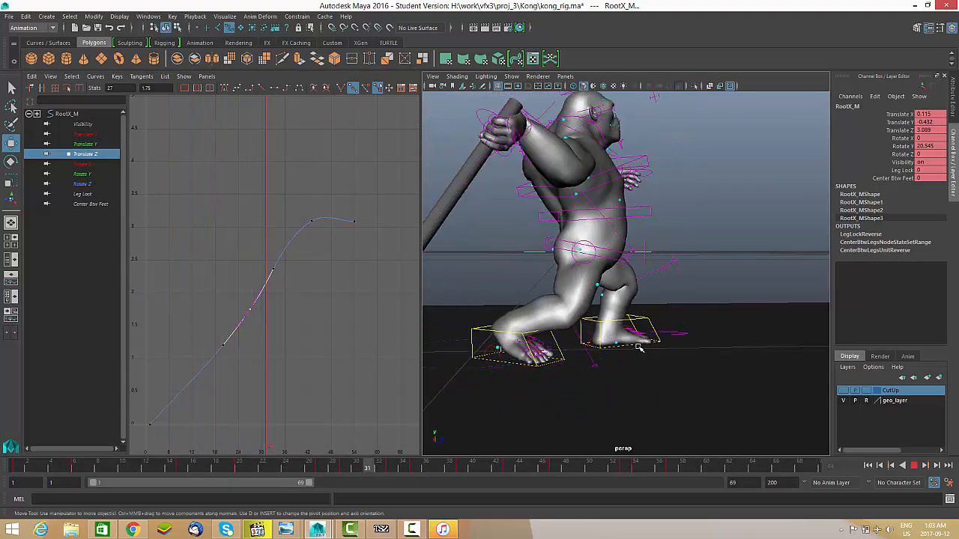
pyautogui.click(914, 465)
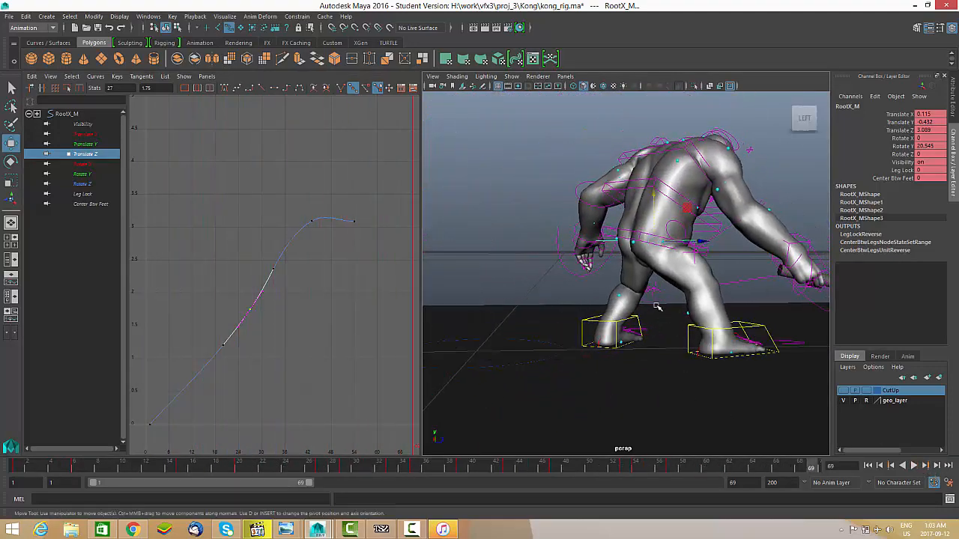
# View the rig from the front and lower the frame 1 key on the hips' Translate X curve by about 0.005.
pyautogui.scroll(3, 657, 306)
pyautogui.keyDown('alt'); pyautogui.moveTo(660, 307); pyautogui.dragTo(571, 303); pyautogui.keyUp('alt')
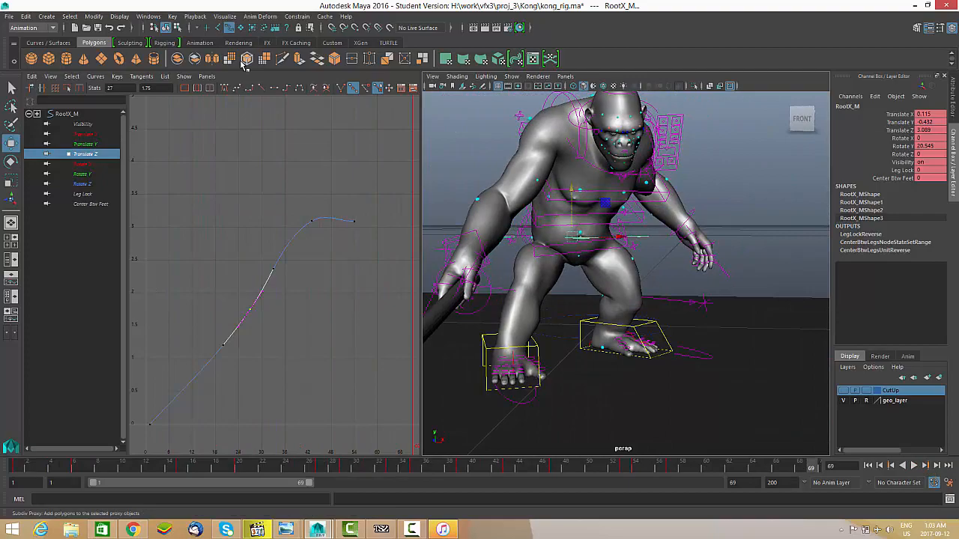
pyautogui.click(89, 135)
pyautogui.keyDown('alt'); pyautogui.moveTo(541, 258); pyautogui.dragTo(599, 281); pyautogui.keyUp('alt')
pyautogui.moveTo(34, 470); pyautogui.dragTo(15, 468)
pyautogui.press('f')
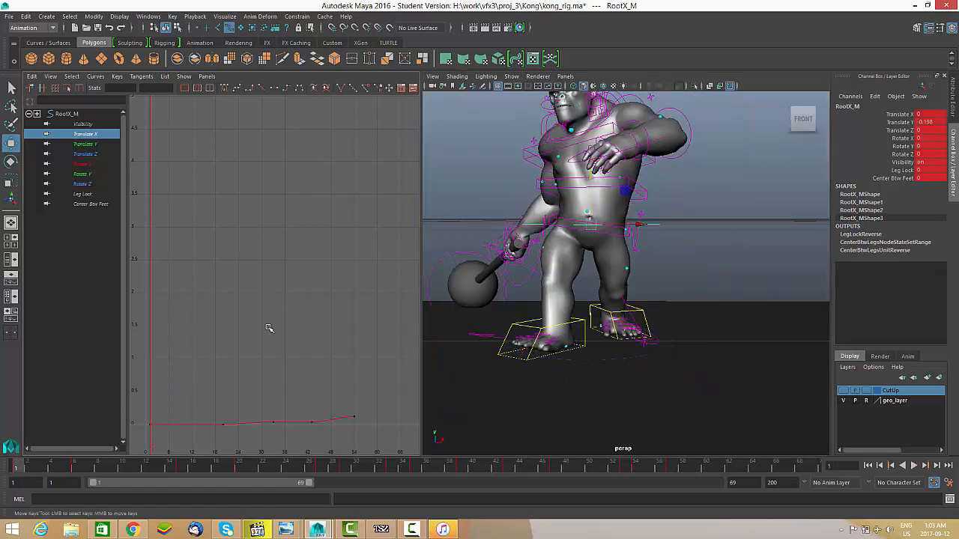
pyautogui.keyDown('alt'); pyautogui.moveTo(249, 346); pyautogui.dragTo(259, 338, button='middle'); pyautogui.keyUp('alt')
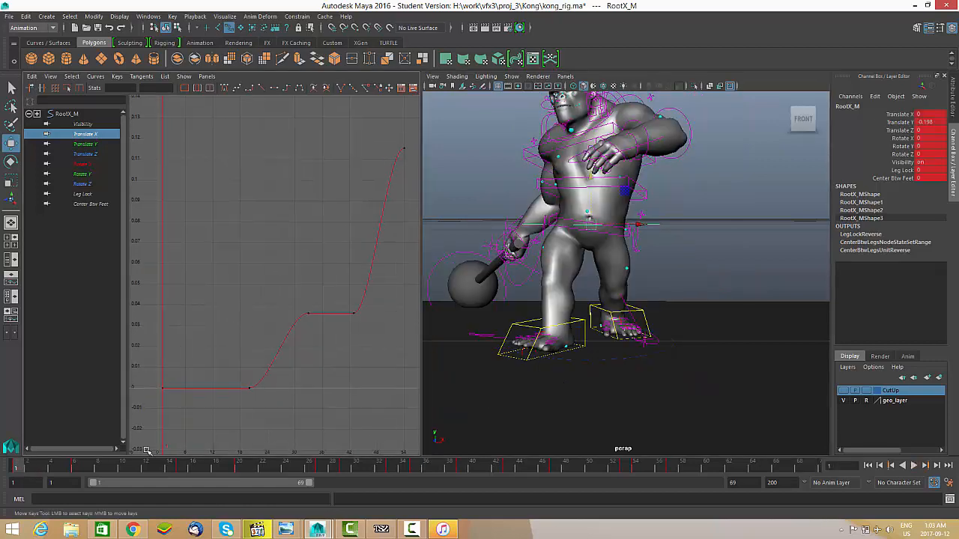
pyautogui.moveTo(14, 470)
pyautogui.mouseDown()
pyautogui.moveTo(101, 466)
pyautogui.moveTo(6, 462)
pyautogui.mouseUp()
pyautogui.keyDown('alt'); pyautogui.moveTo(200, 351); pyautogui.dragTo(213, 344, button='middle'); pyautogui.keyUp('alt')
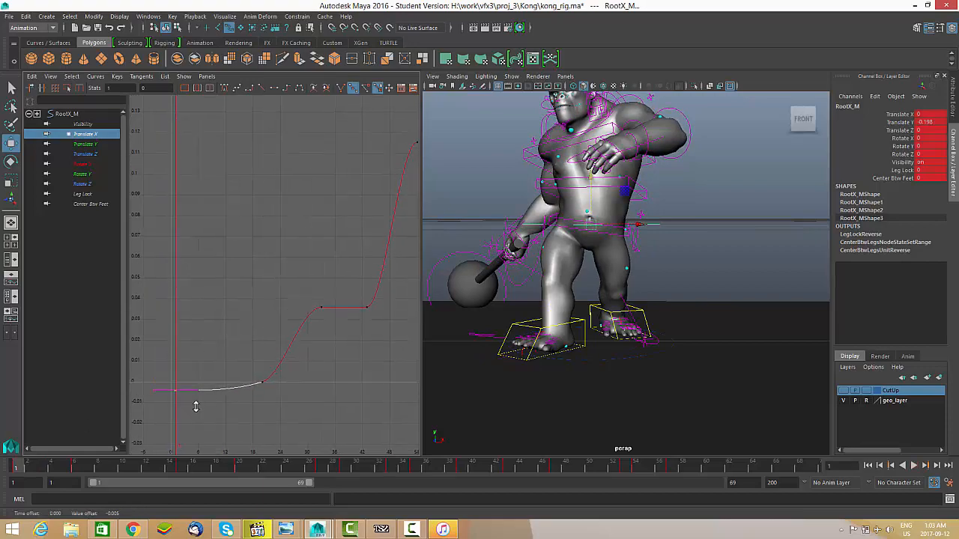